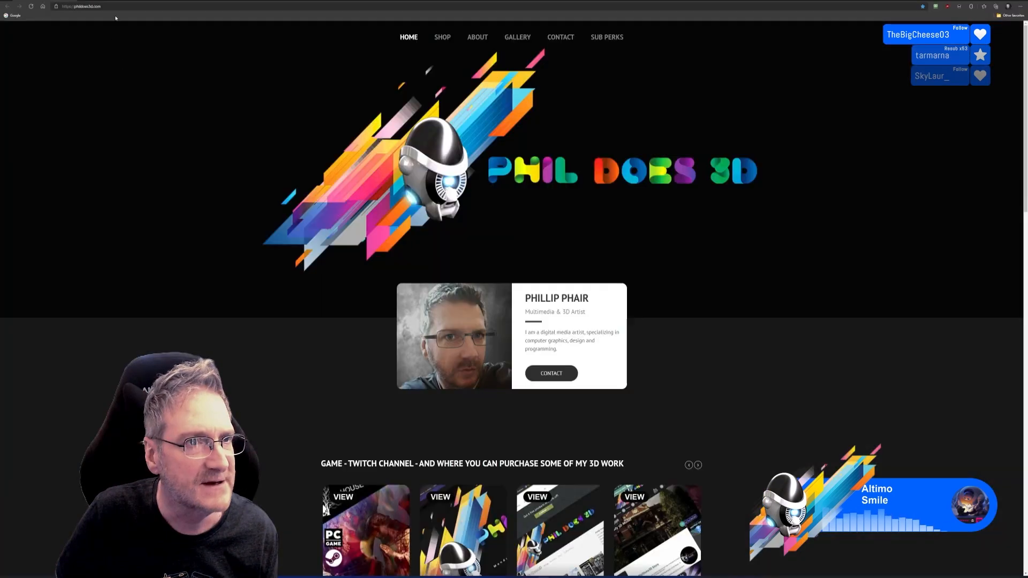
Open the copied Discord image link in the browser and examine the Substance 3D Painter screenshots of the cannon model
left_click(107, 6)
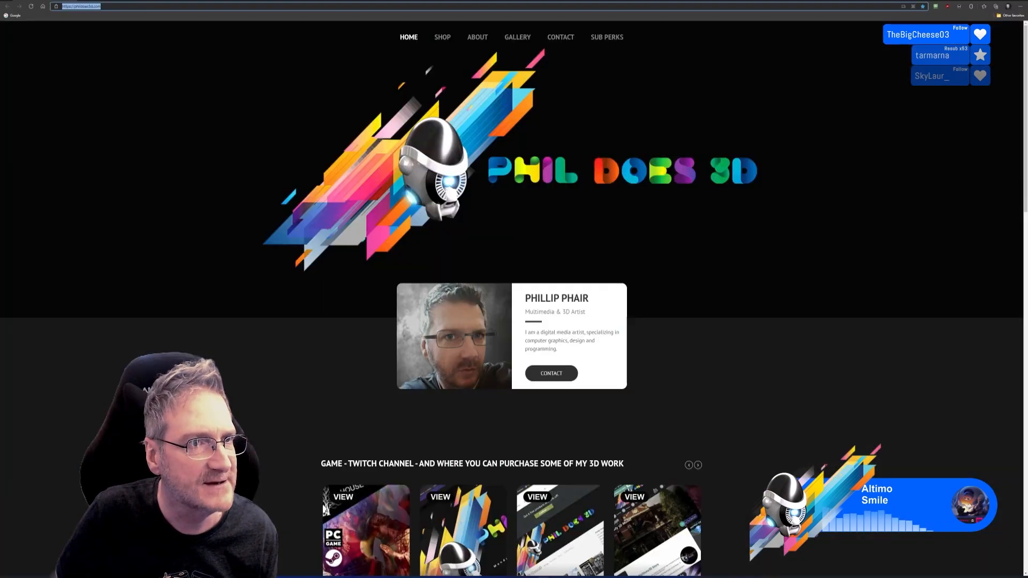
key("ctrl+v")
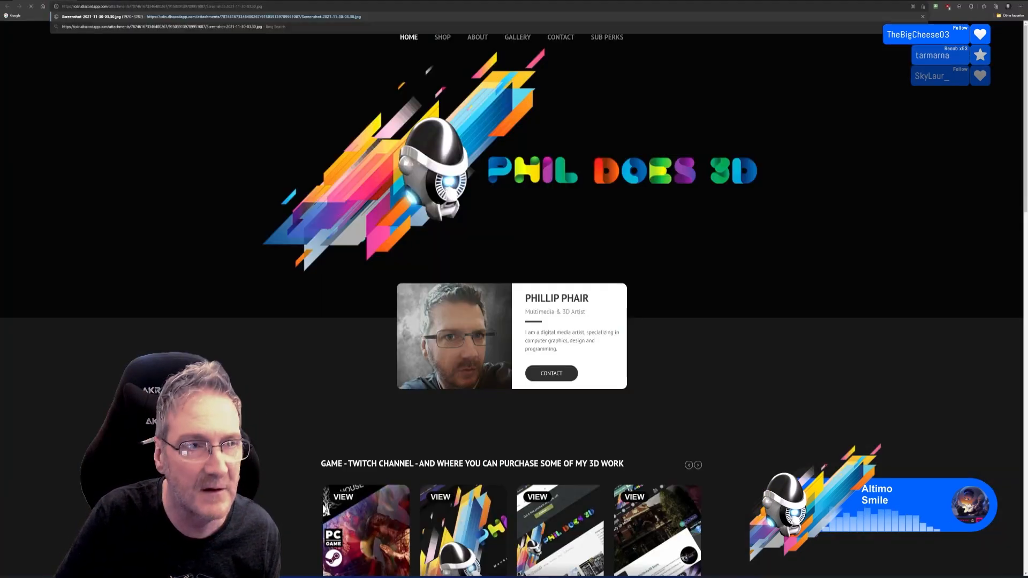
key("Return")
scroll(511, 298, "down", 10)
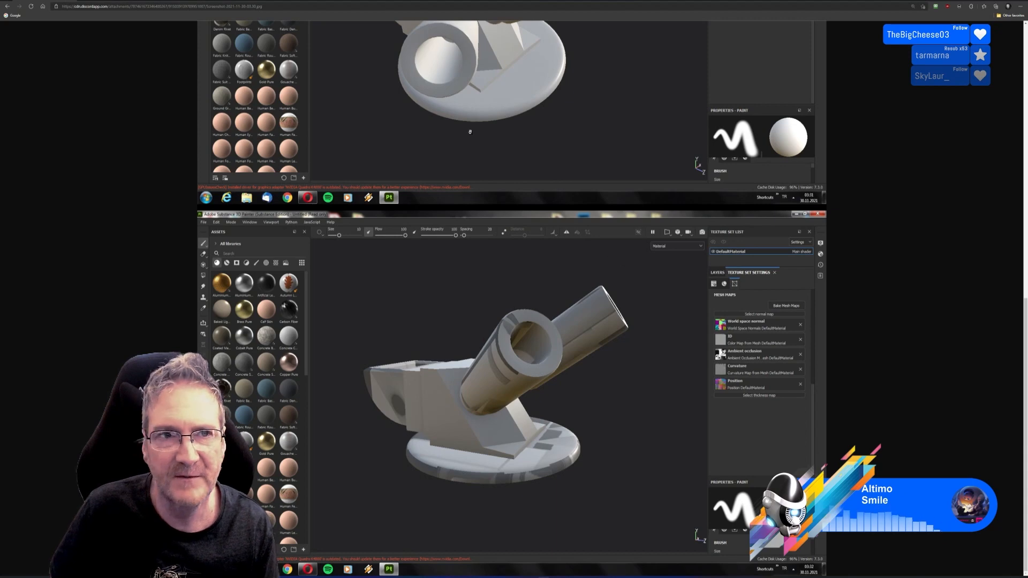
left_click(1018, 2)
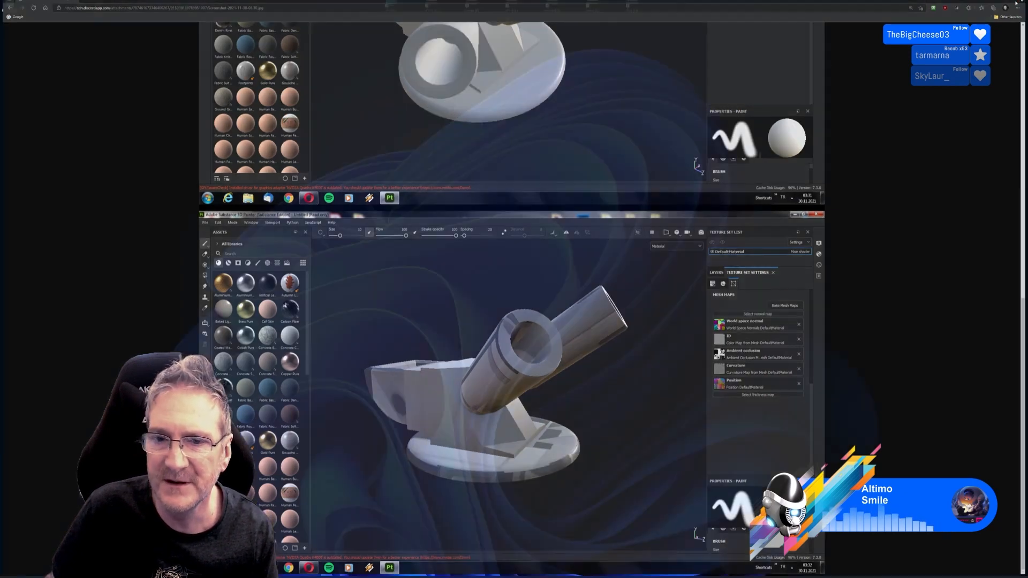
key("alt+Tab")
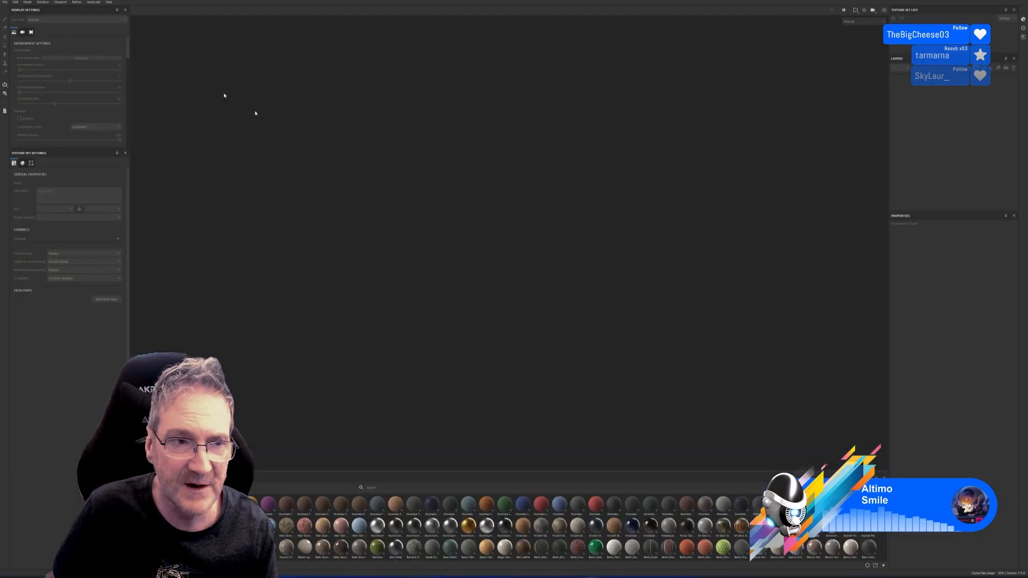
left_click(5, 2)
left_click(12, 10)
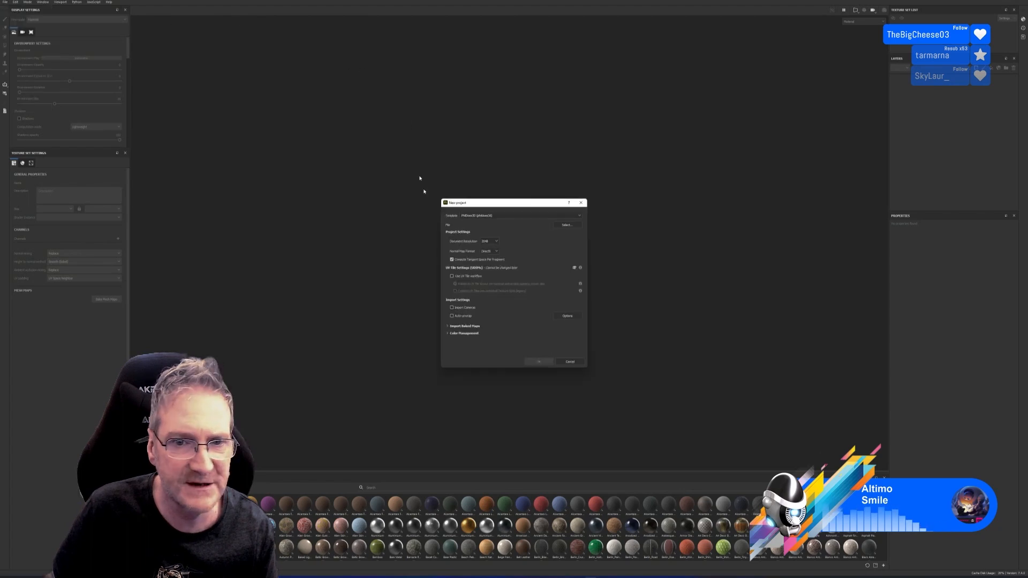
left_click(567, 225)
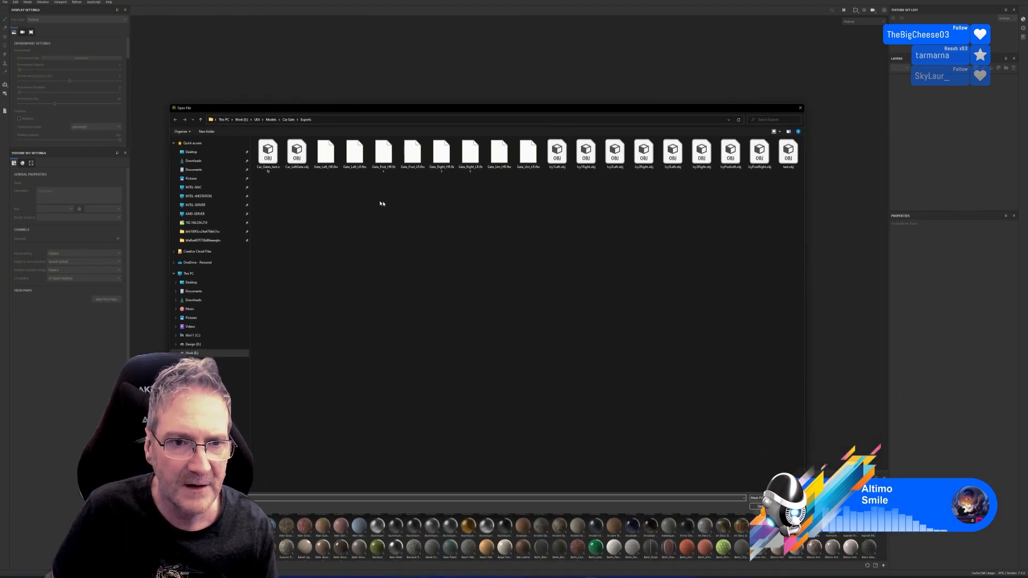
double_click(354, 154)
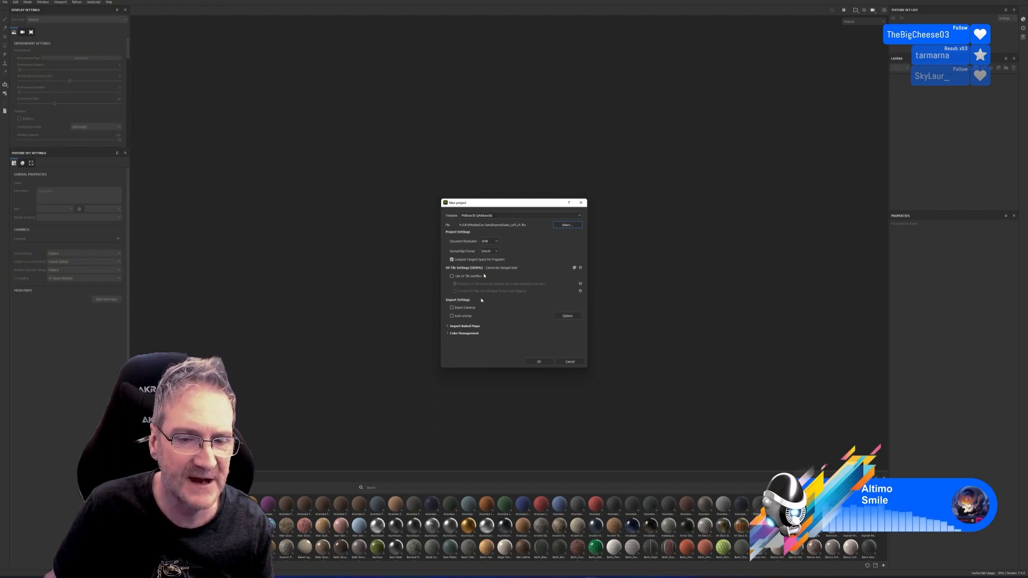
left_click(448, 334)
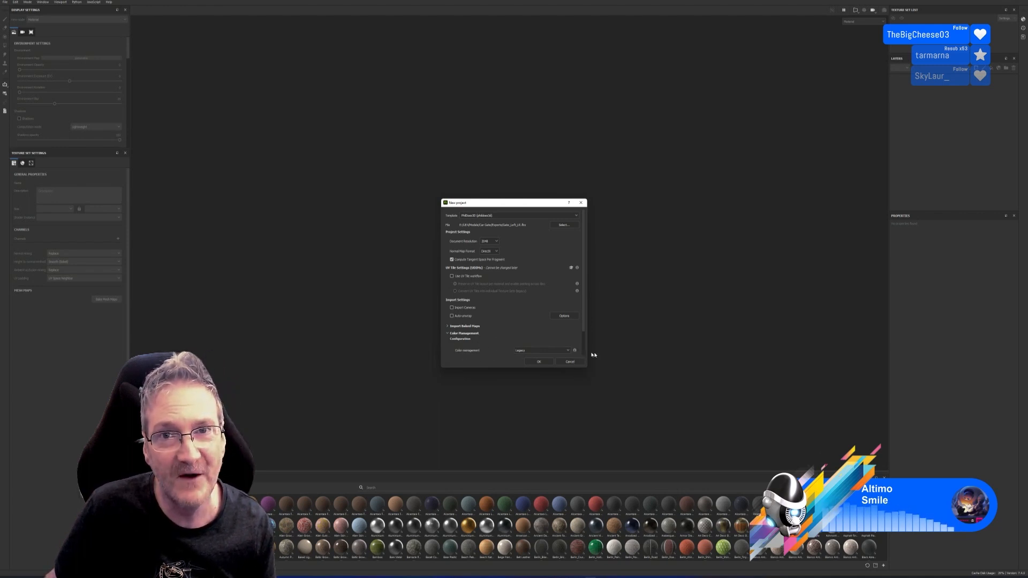
left_click(568, 351)
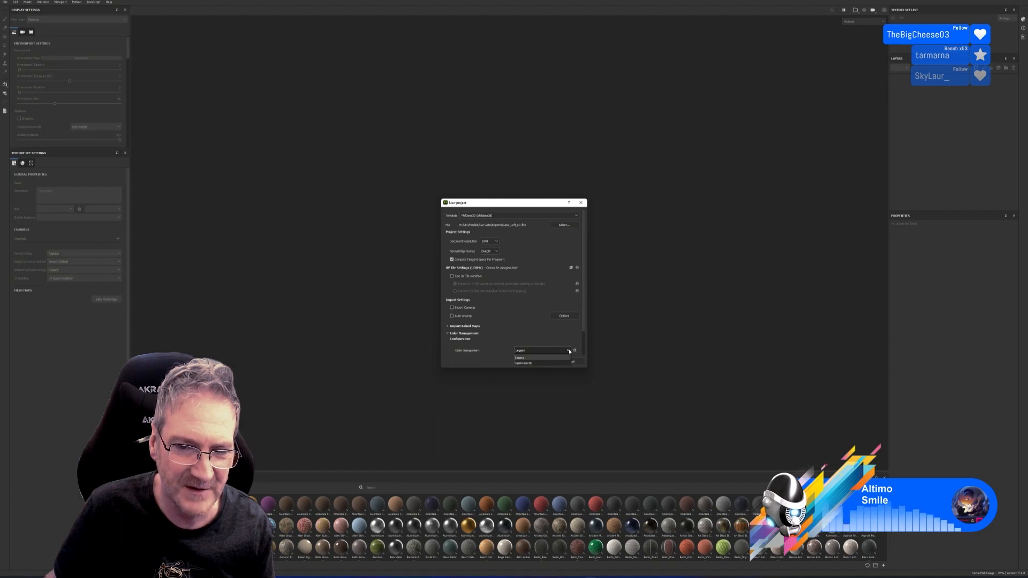
left_click(543, 333)
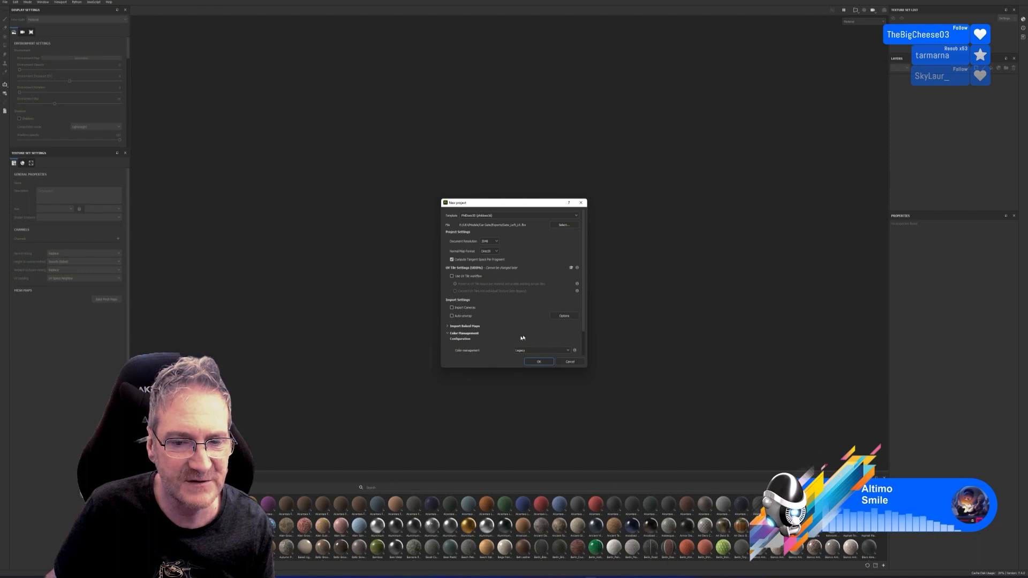
left_click(447, 333)
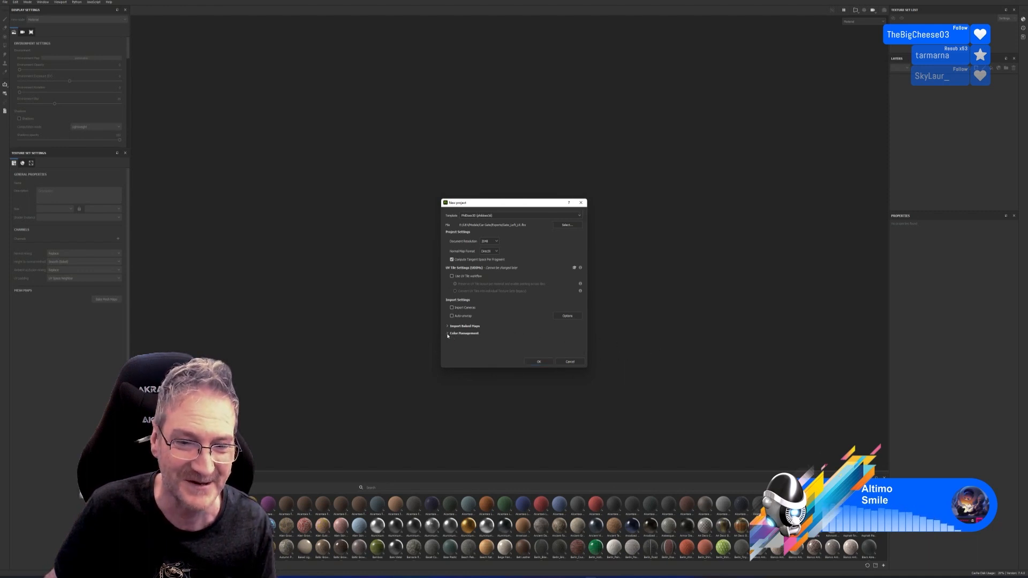
left_click(448, 327)
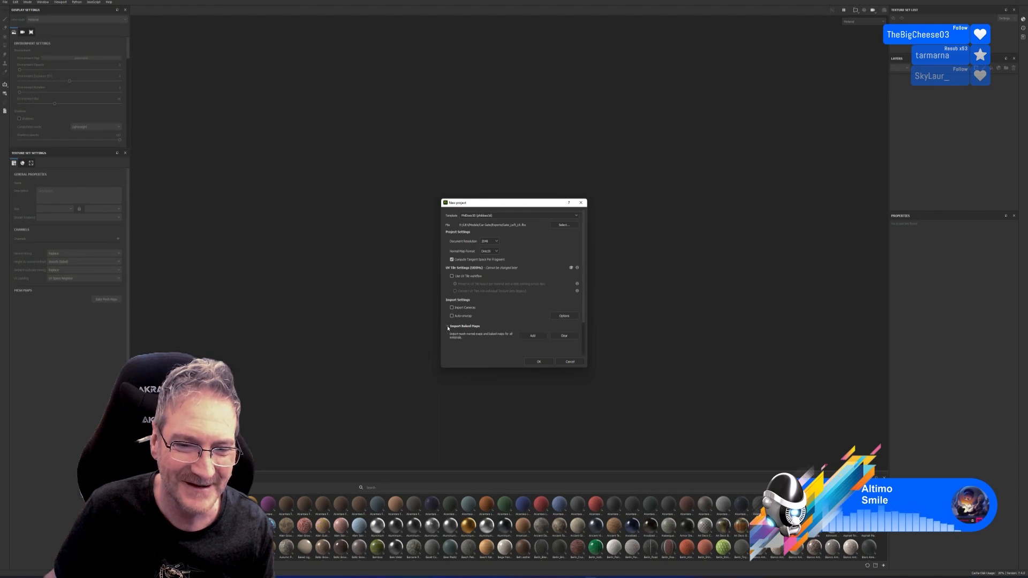
left_click(447, 327)
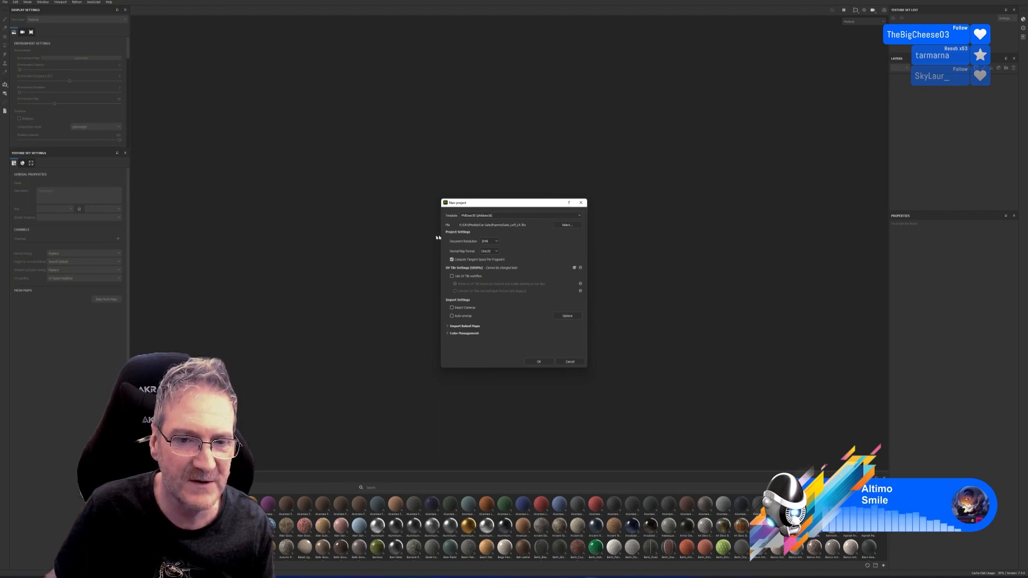
left_click(570, 362)
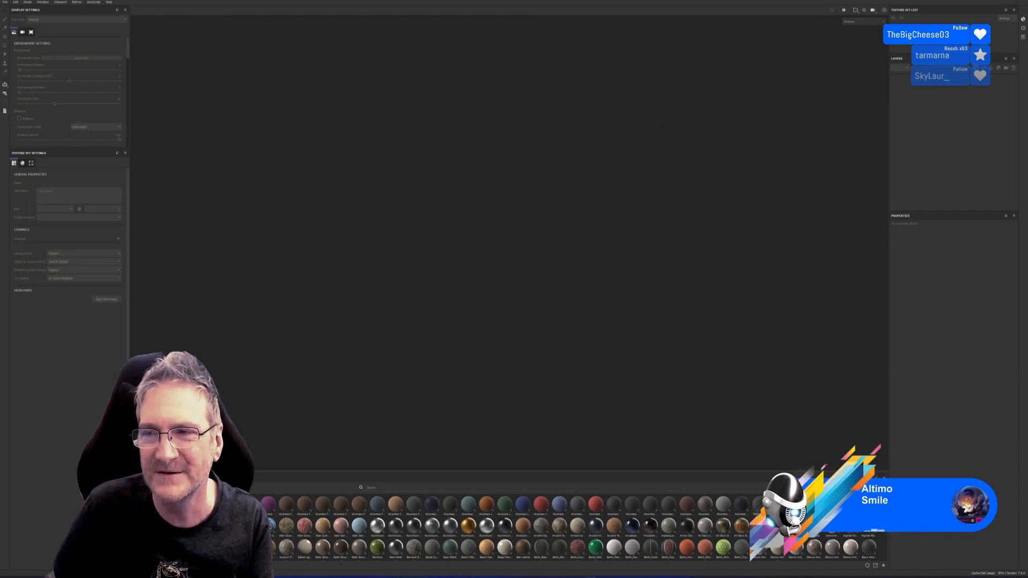
Switch to 3ds Max and examine up close the ivy leaves and stems on the gate and the adjacent stone pillar
key("super+d")
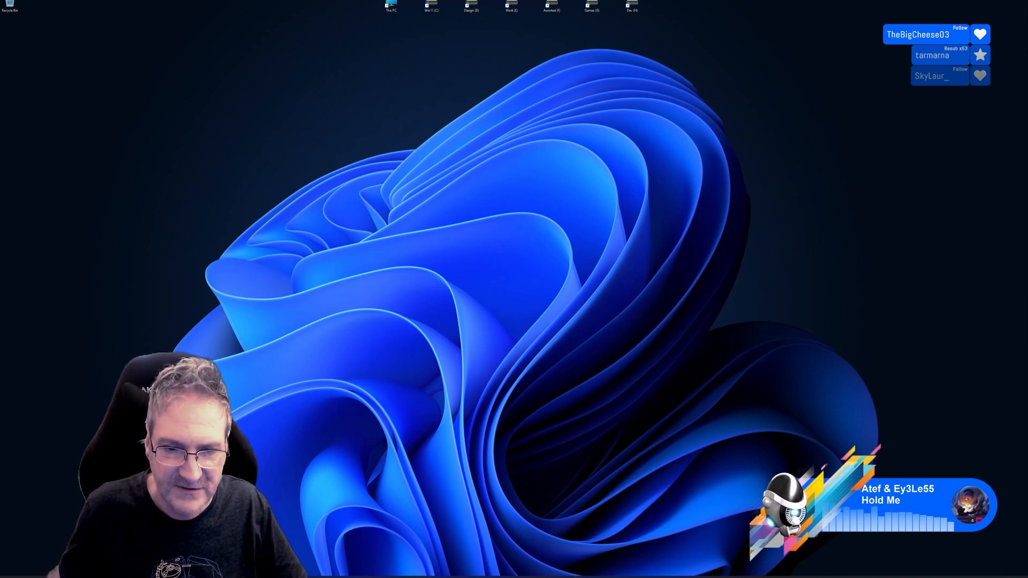
left_click(575, 577)
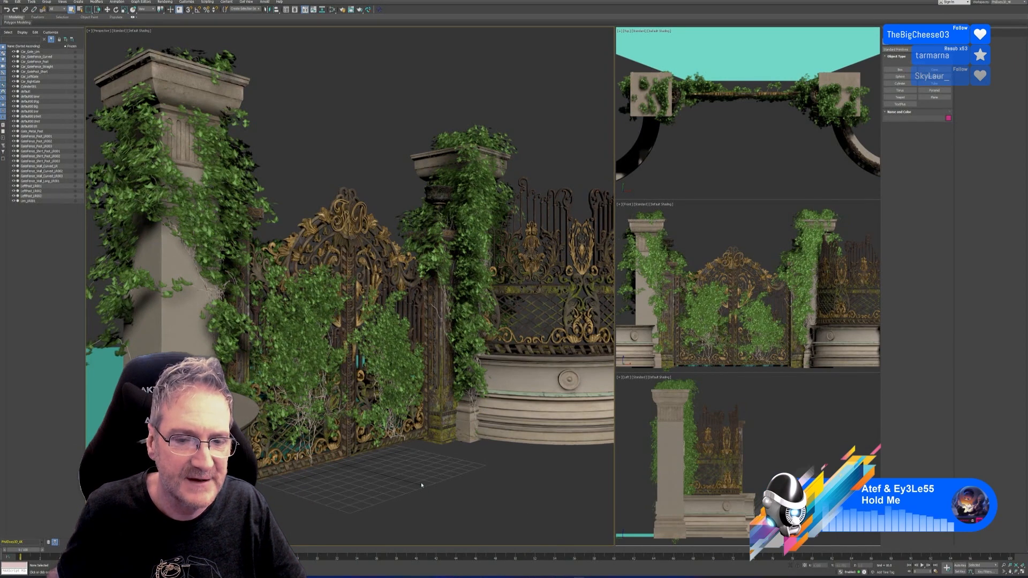
middle_click_drag(435, 489, 434, 483)
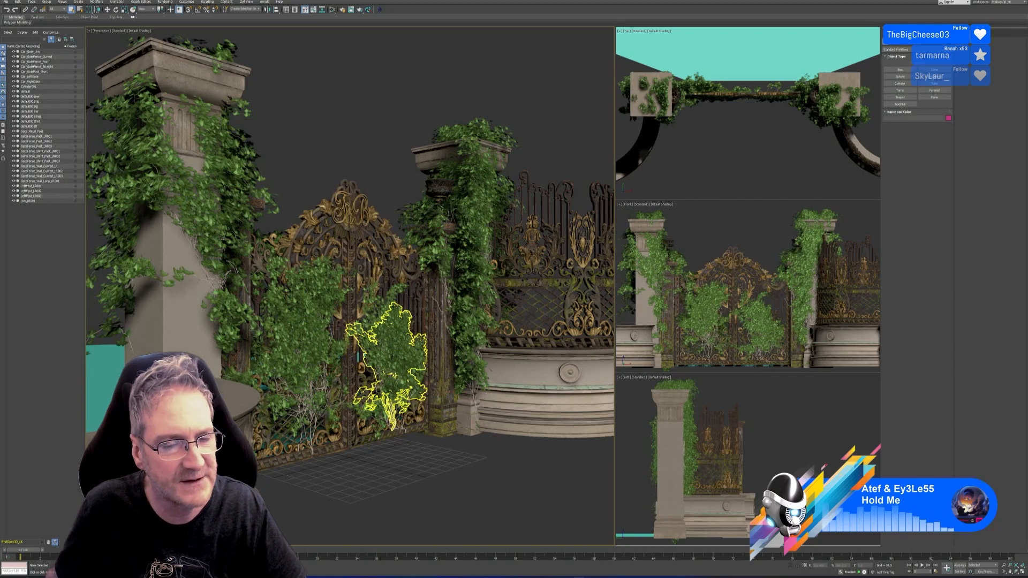
scroll(402, 356, "up", 10)
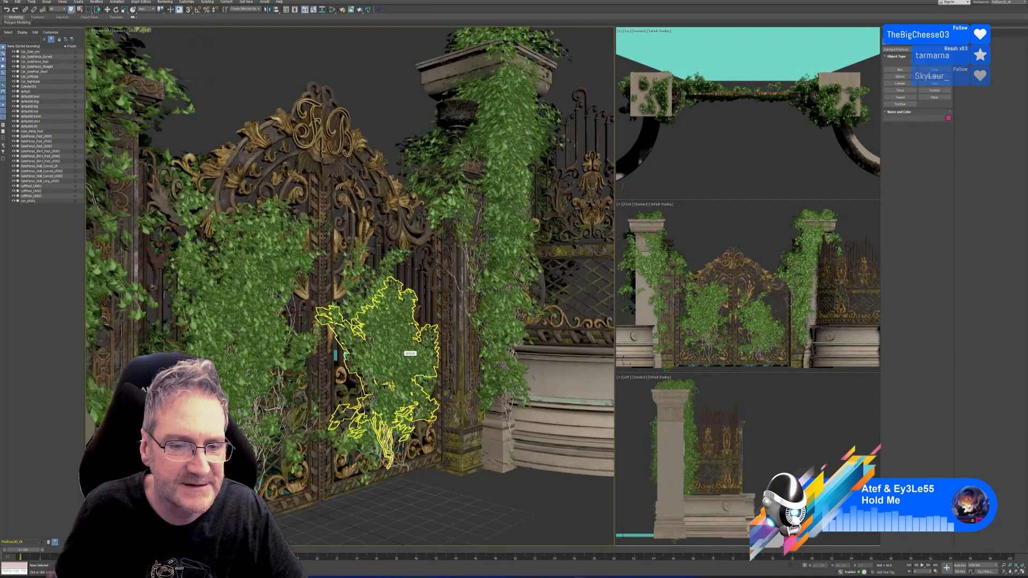
scroll(385, 340, "up", 6)
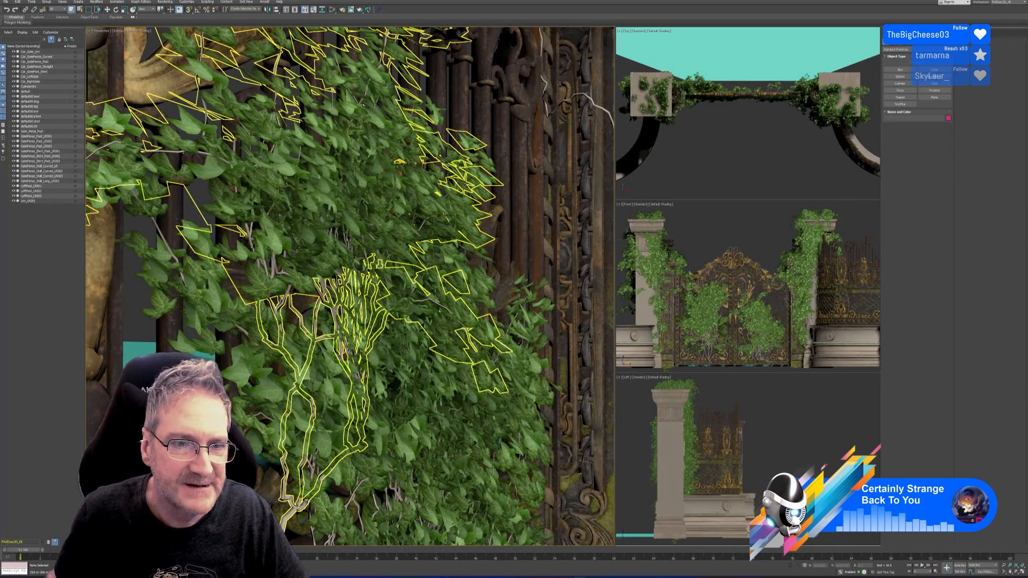
scroll(301, 256, "down", 3)
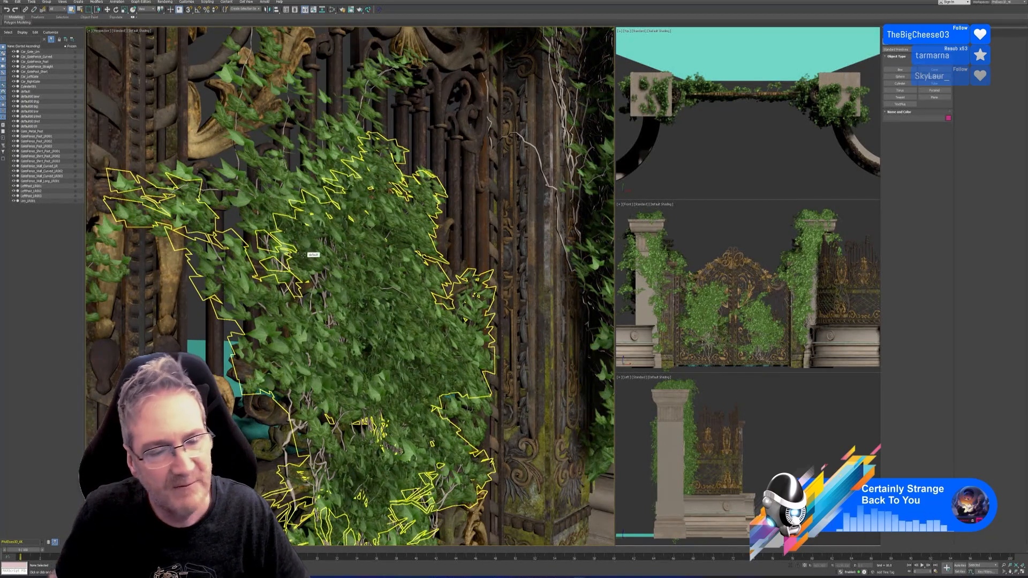
left_click(301, 256)
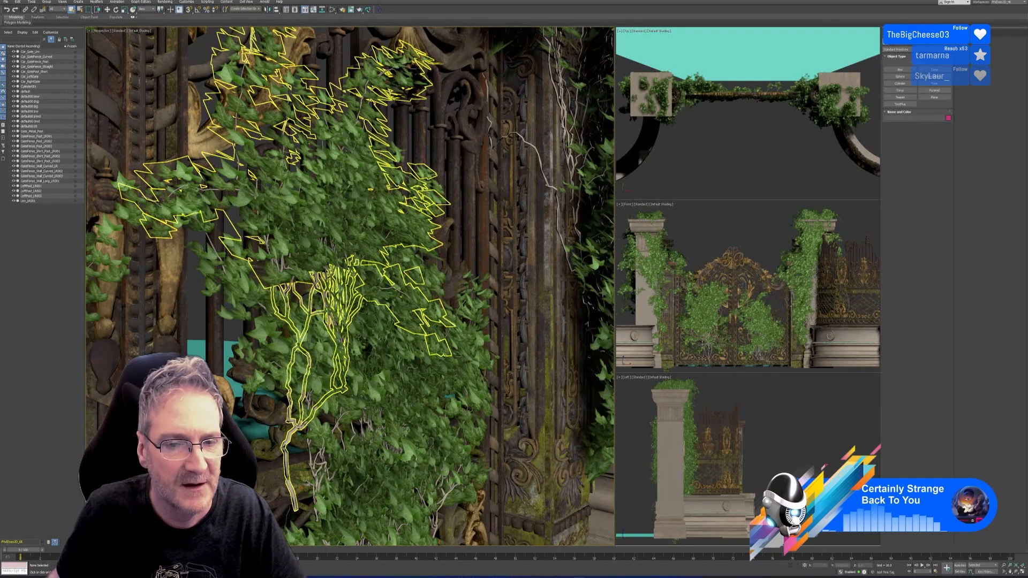
scroll(394, 320, "down", 4)
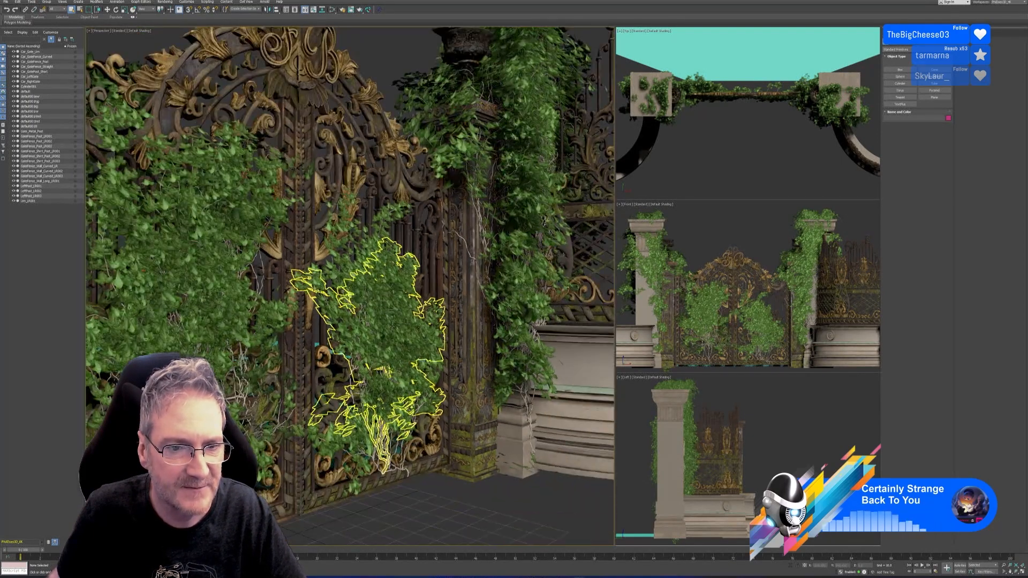
scroll(375, 343, "down", 2)
middle_click_drag(406, 177, 351, 261)
scroll(437, 241, "up", 5)
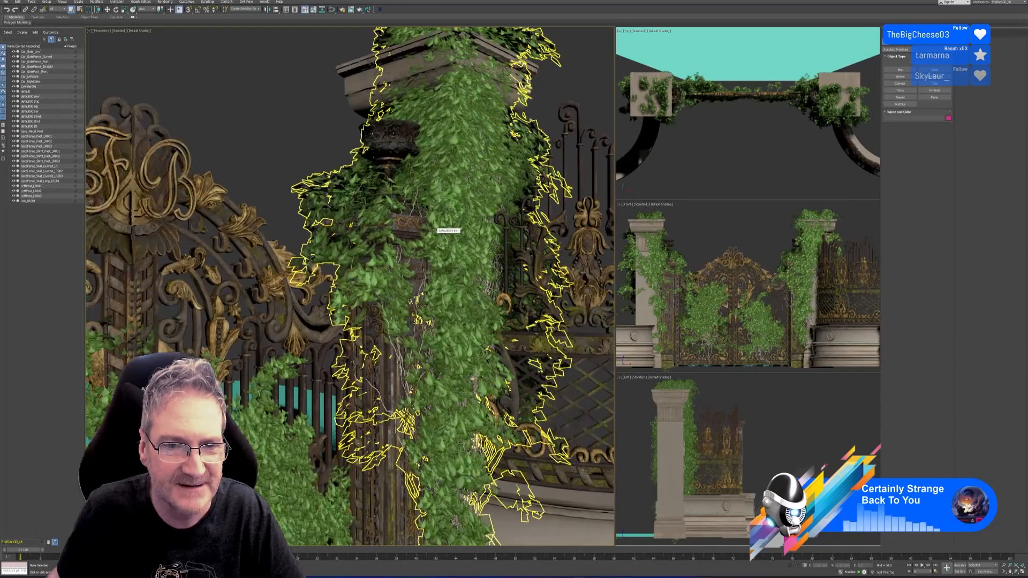
scroll(437, 241, "up", 4)
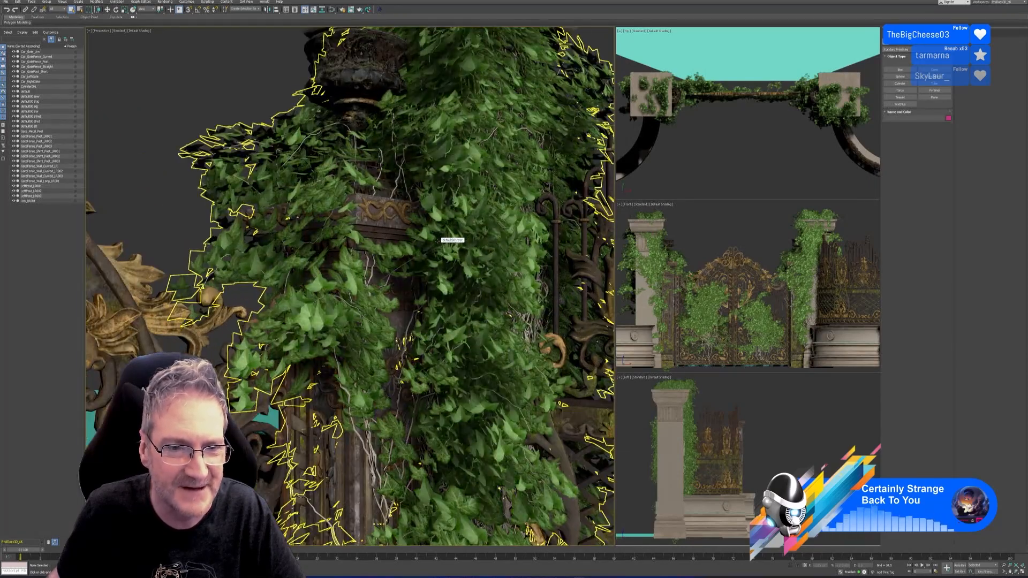
scroll(436, 240, "down", 6)
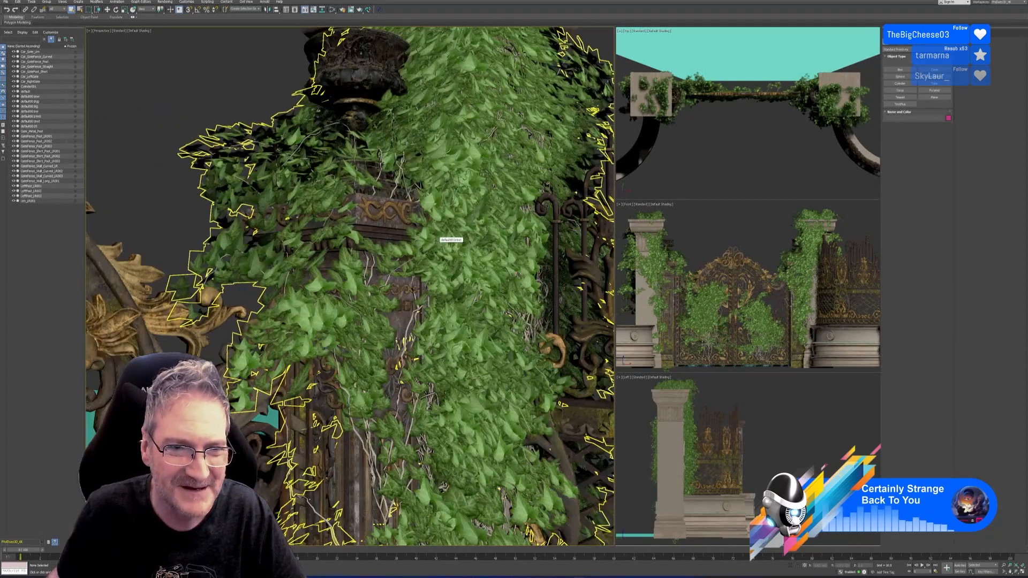
scroll(436, 241, "down", 6)
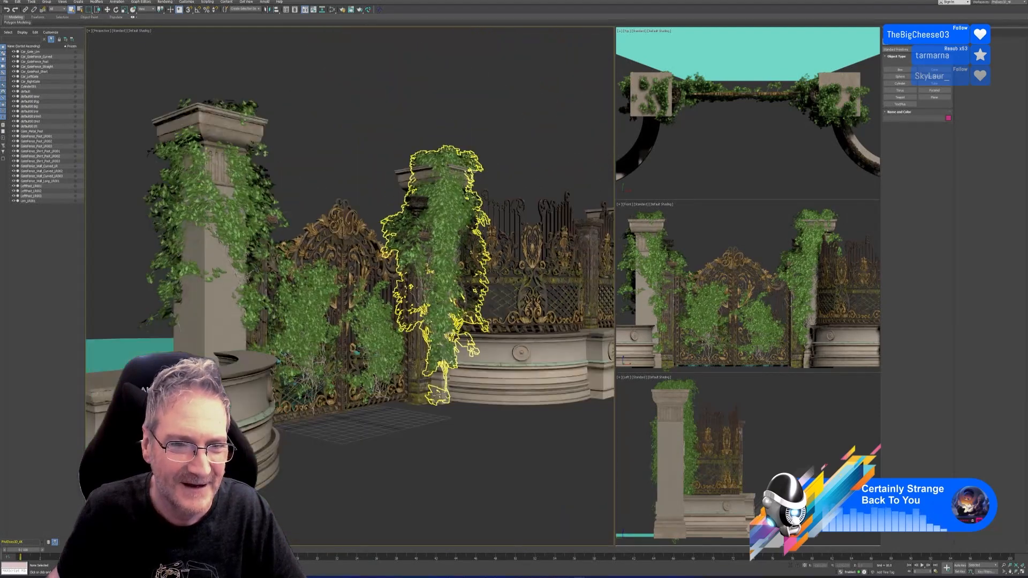
Examine the curved and straight fence sections with their stone base walls on both sides of the gate
middle_click_drag(399, 184, 337, 193)
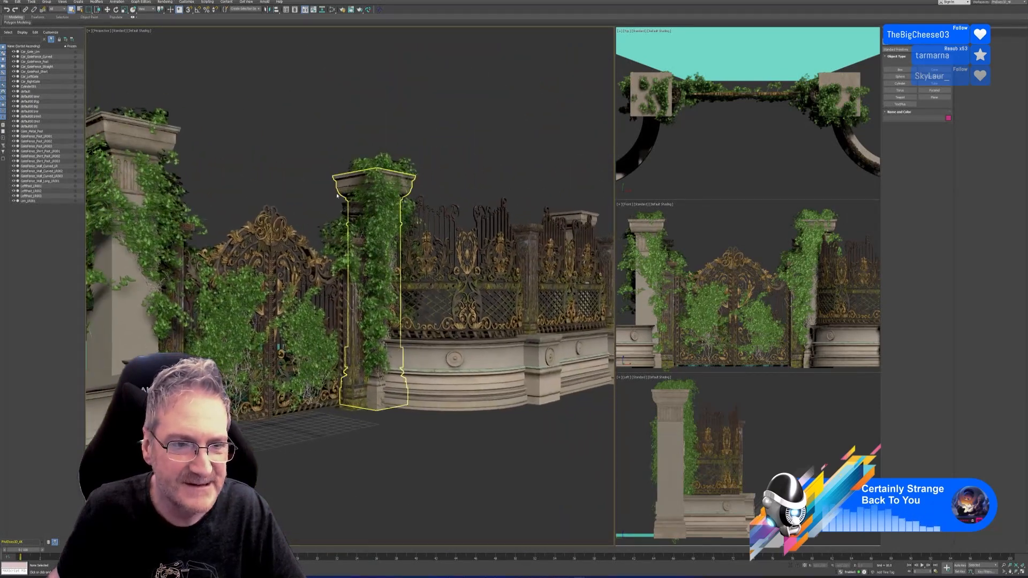
left_click(455, 395)
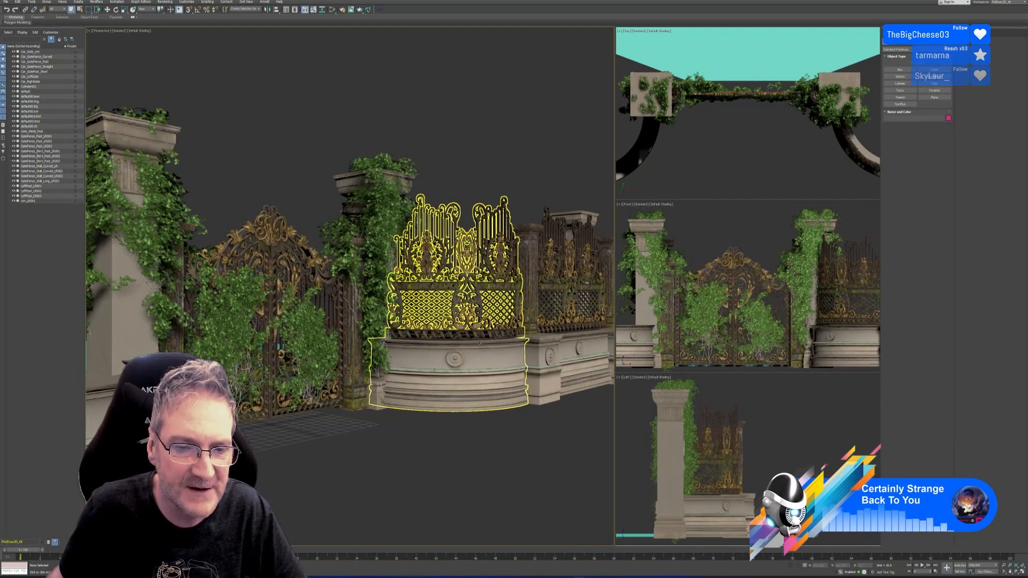
left_click(503, 427)
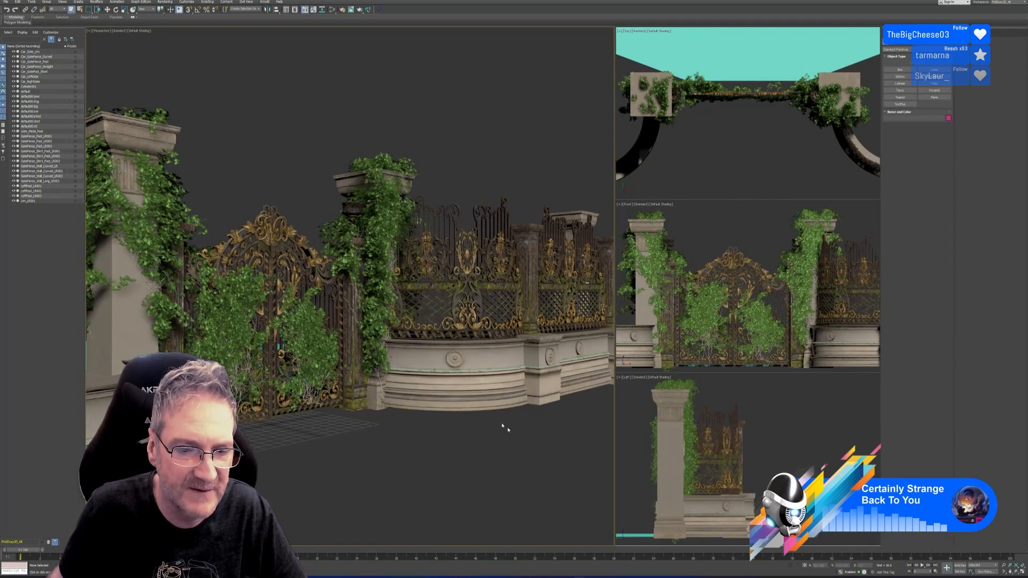
middle_click_drag(520, 459, 359, 445, "alt")
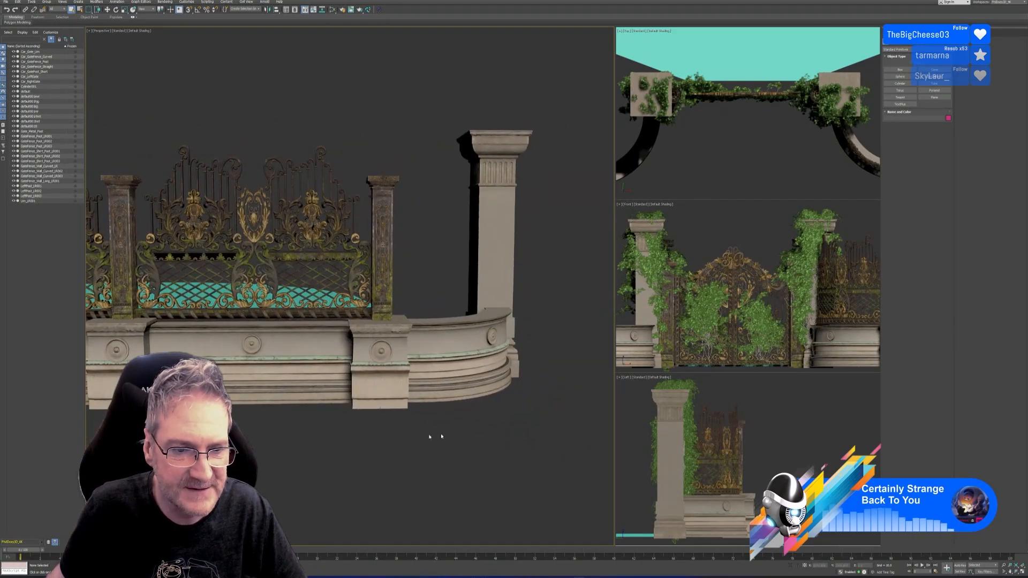
middle_click_drag(429, 436, 410, 418, "alt")
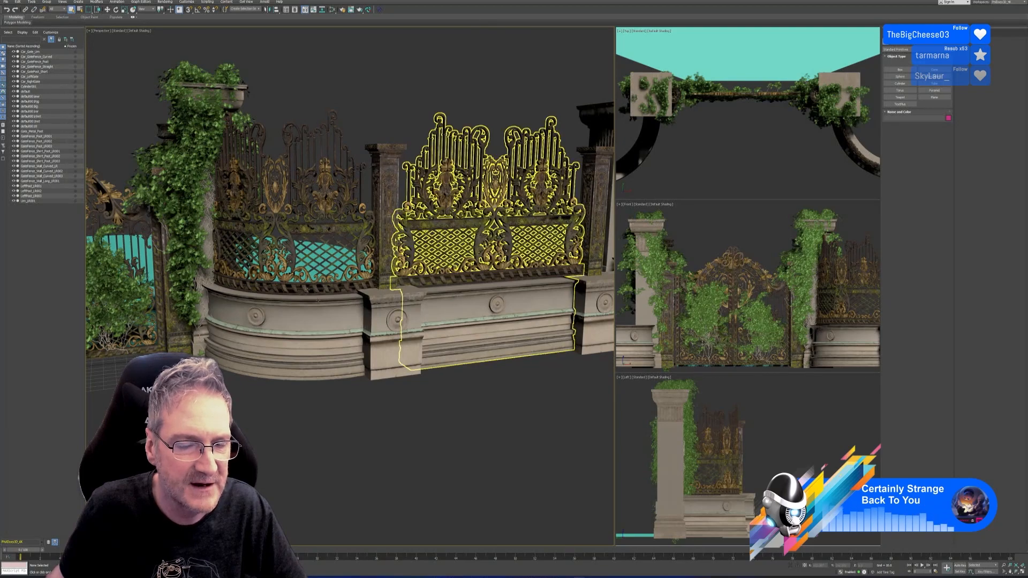
middle_click_drag(307, 290, 201, 264, "alt")
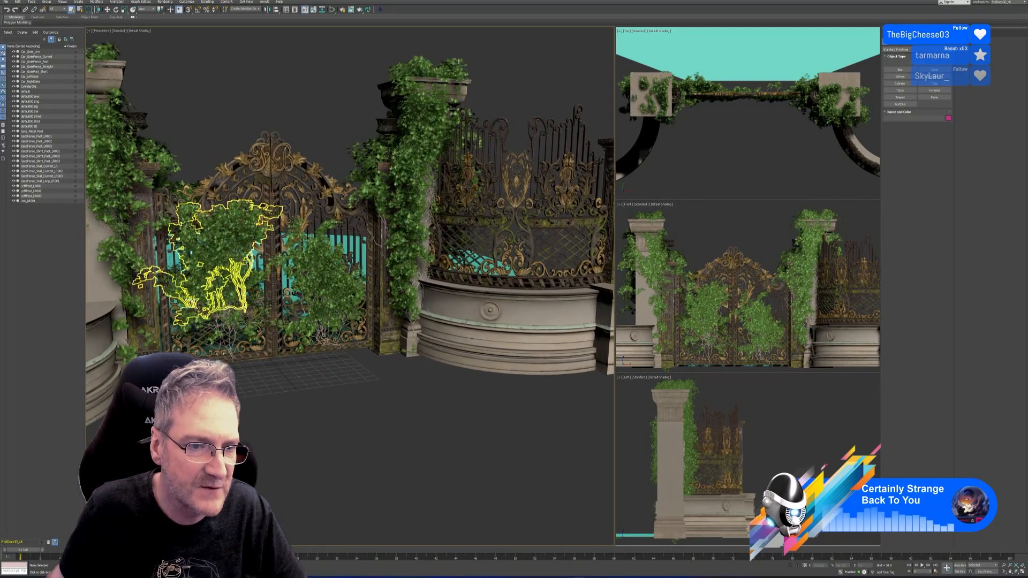
Select the ivy plant on the right gate half, followed by the one on the left half
left_click(322, 284)
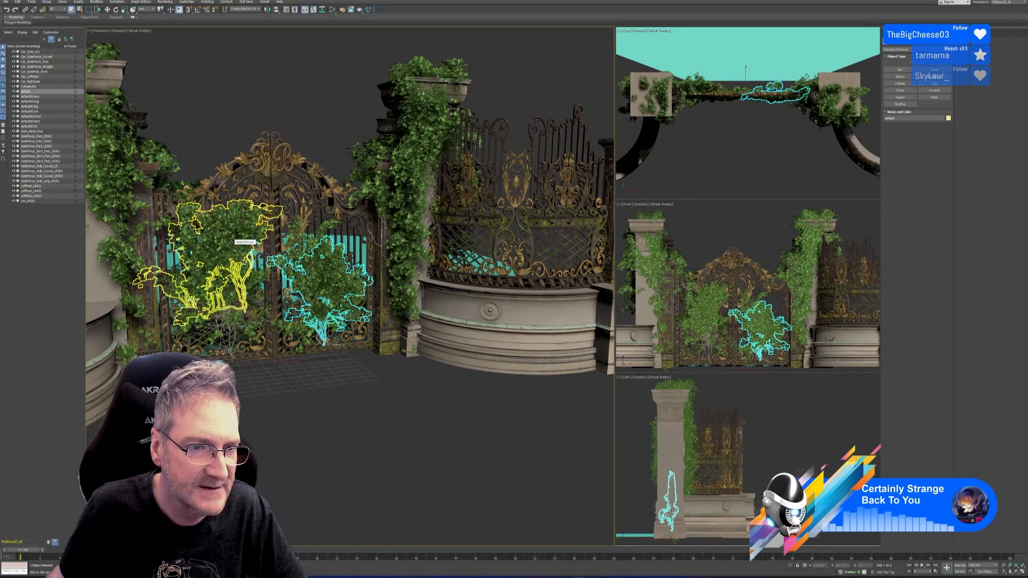
left_click(234, 240)
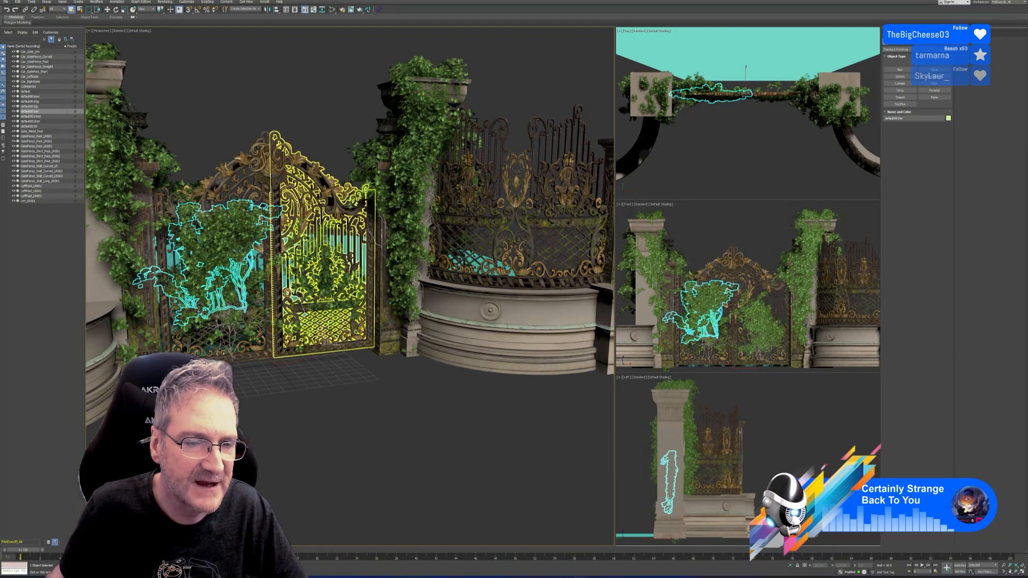
Examine the gate with its ivy plants and the curved fence section on its right side
middle_click_drag(472, 410, 272, 431)
middle_click_drag(177, 421, 301, 408)
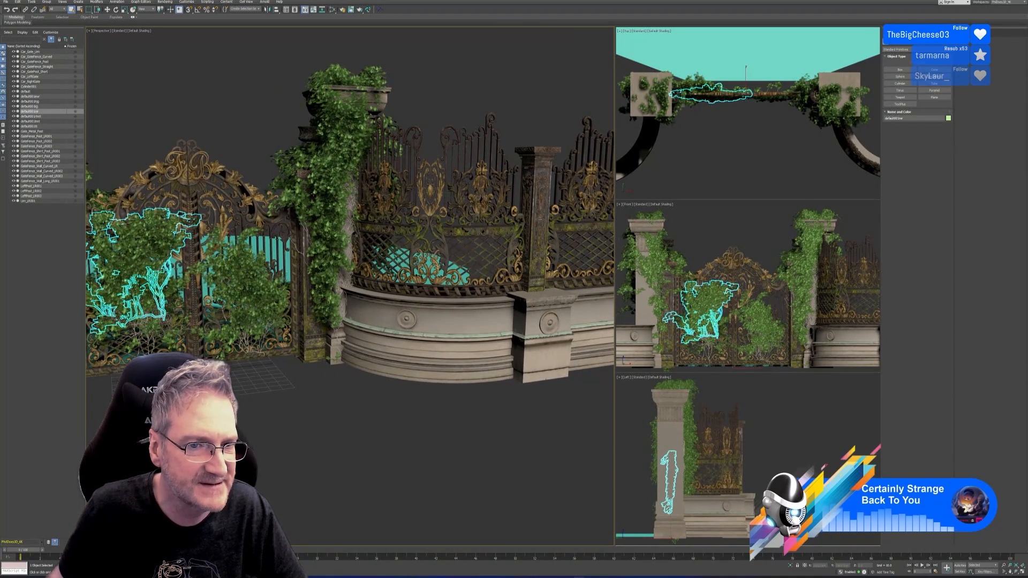
middle_click_drag(257, 400, 375, 421)
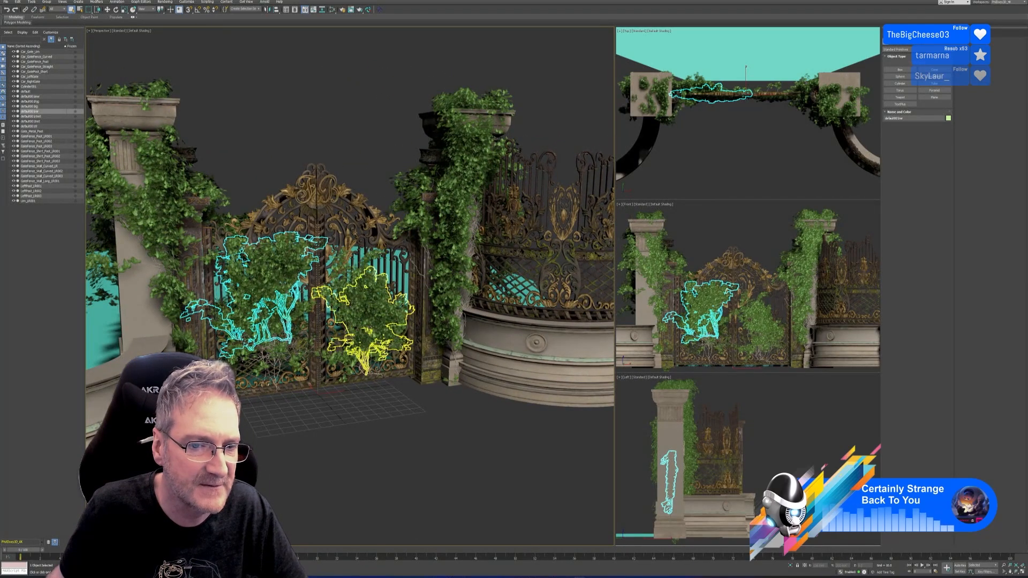
middle_click_drag(450, 418, 316, 408)
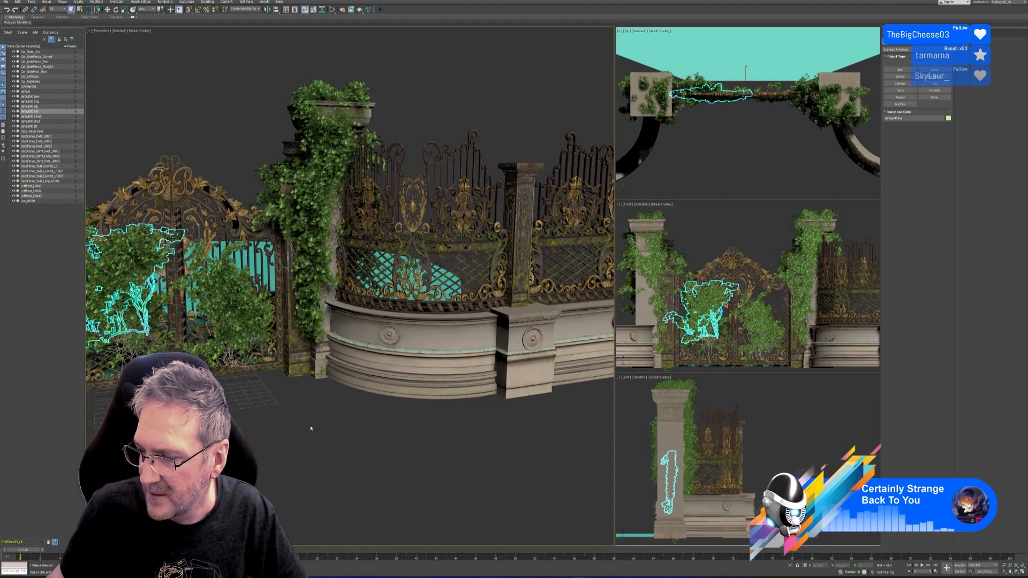
middle_click_drag(279, 448, 323, 445)
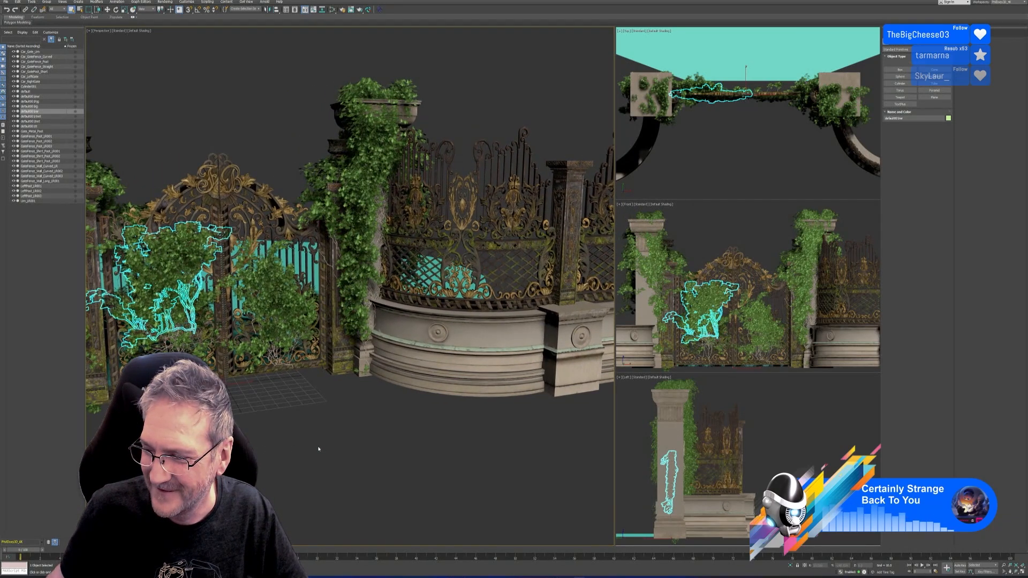
scroll(319, 449, "down", 2)
middle_click_drag(318, 449, 341, 420)
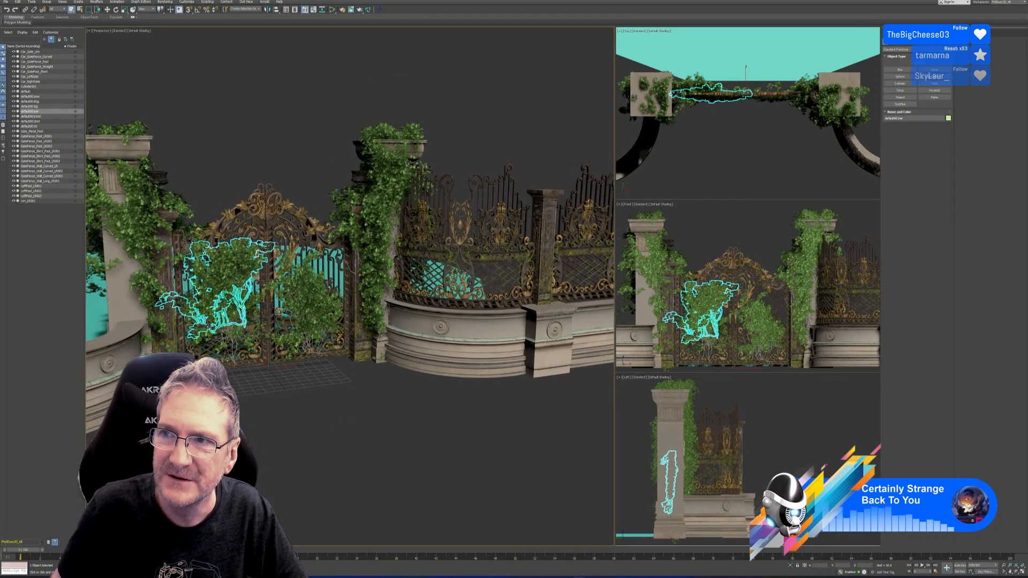
Show the Windows desktop and launch IvyGenerator
key("super+d")
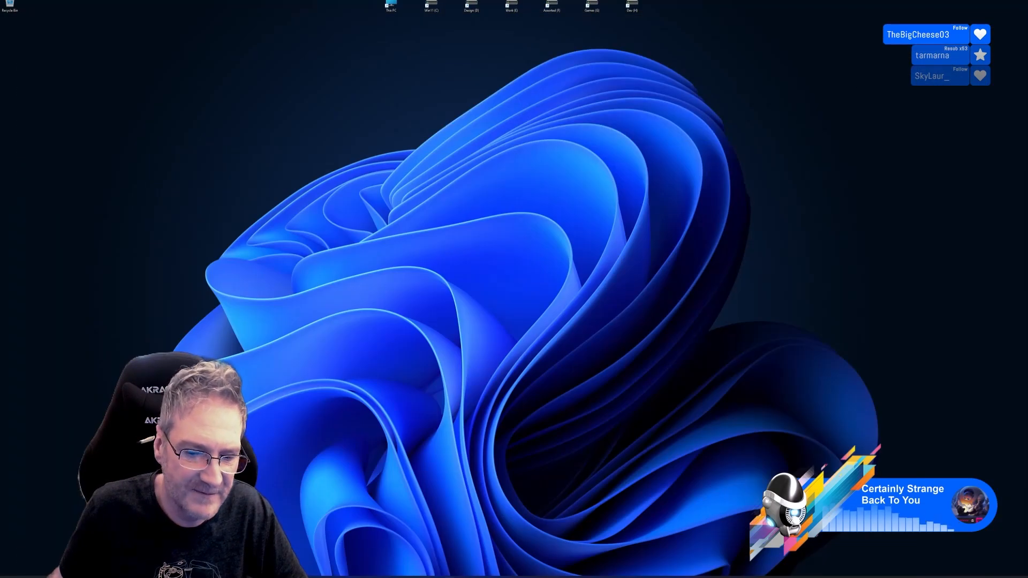
key("super")
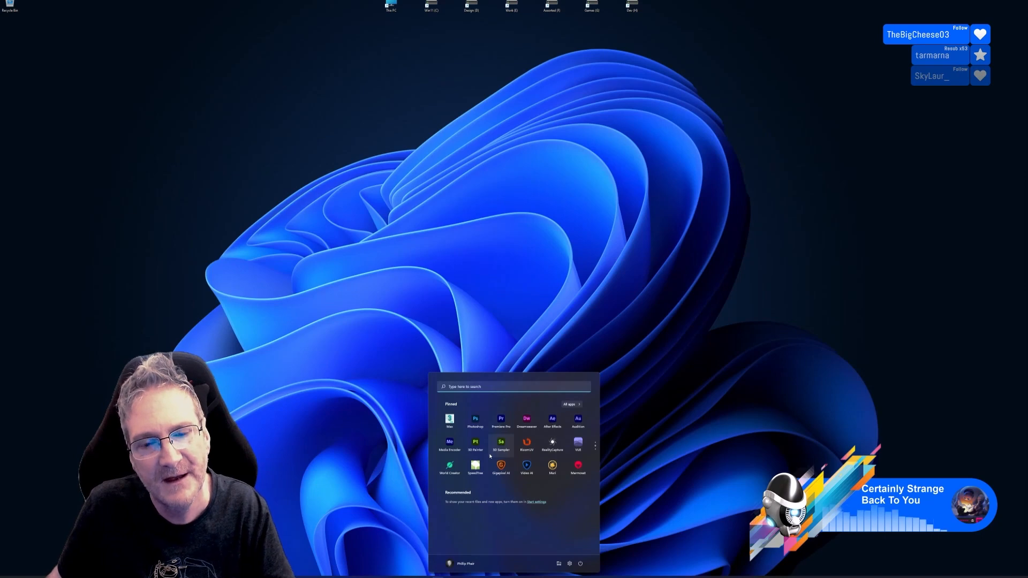
scroll(490, 456, "down", 1)
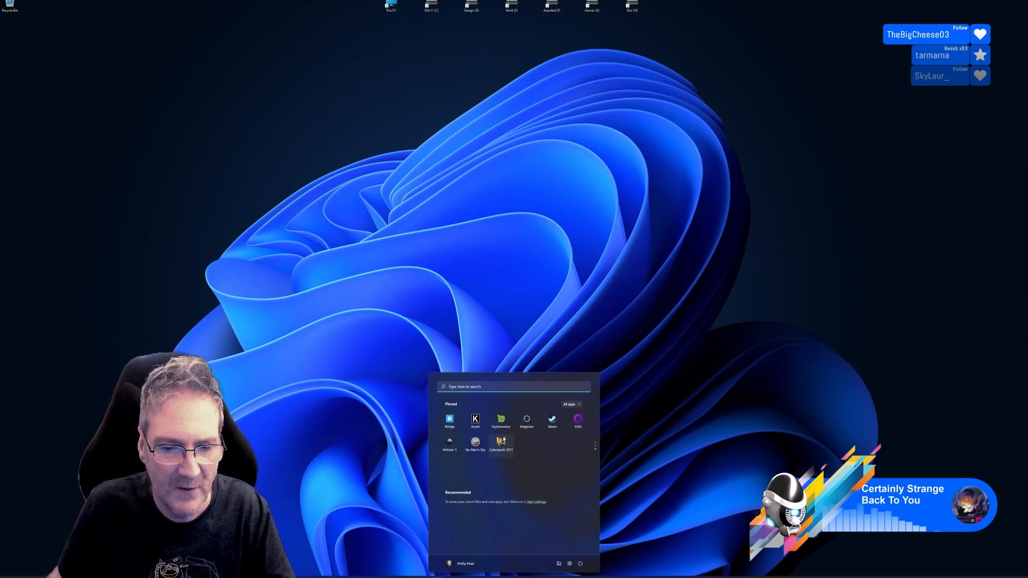
left_click(501, 420)
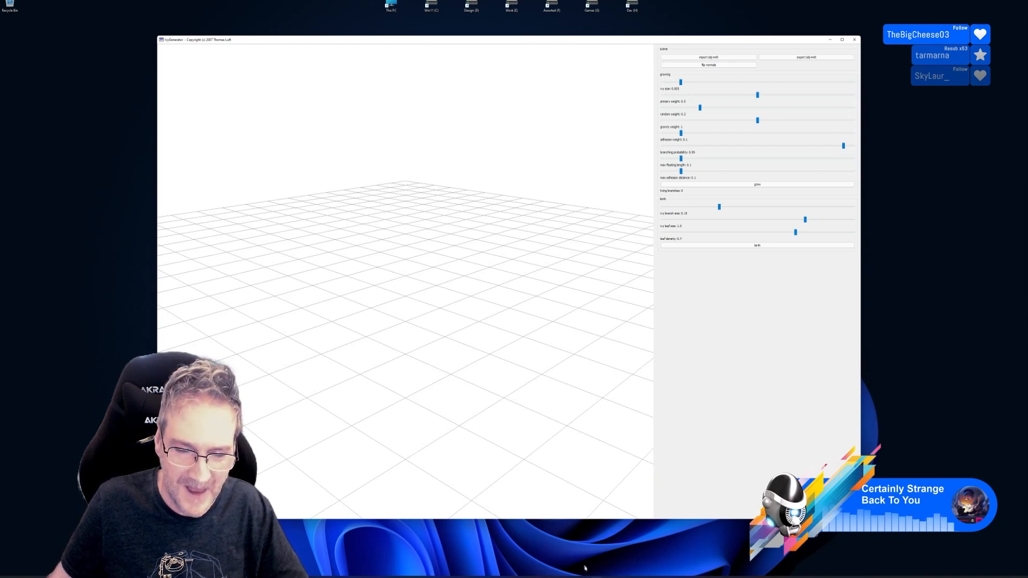
Switch back to 3ds Max and isolate the curved fence section with its stone base beside the gate's right pillar, leaving nothing selected
key("alt+Tab")
middle_click_drag(374, 419, 333, 391)
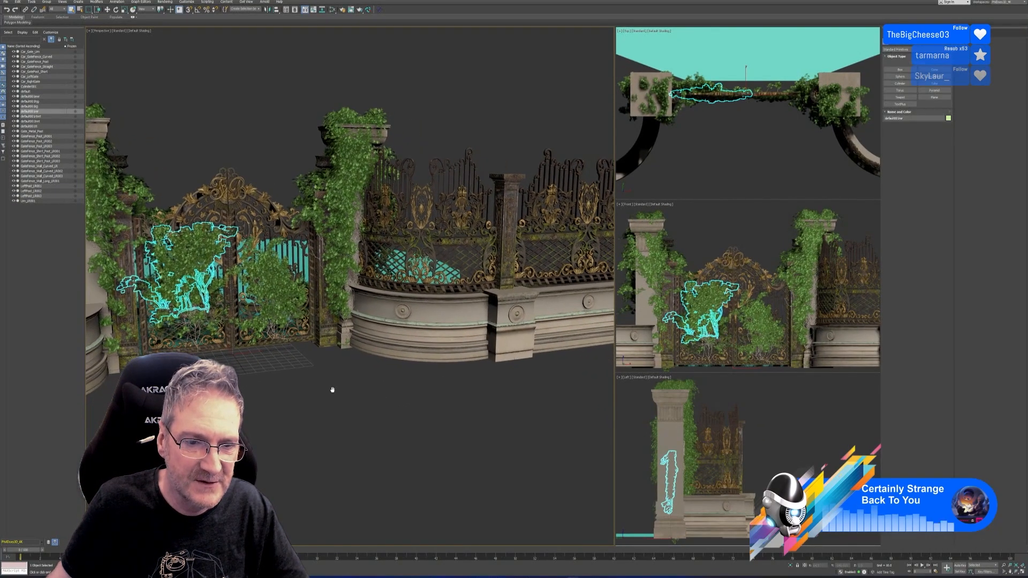
left_click(456, 331)
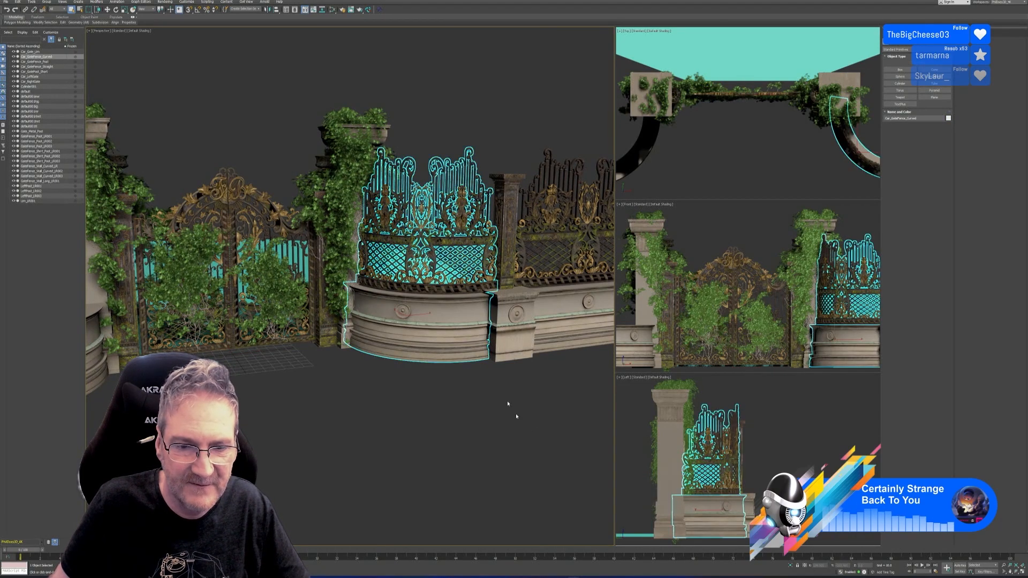
scroll(432, 341, "up", 4)
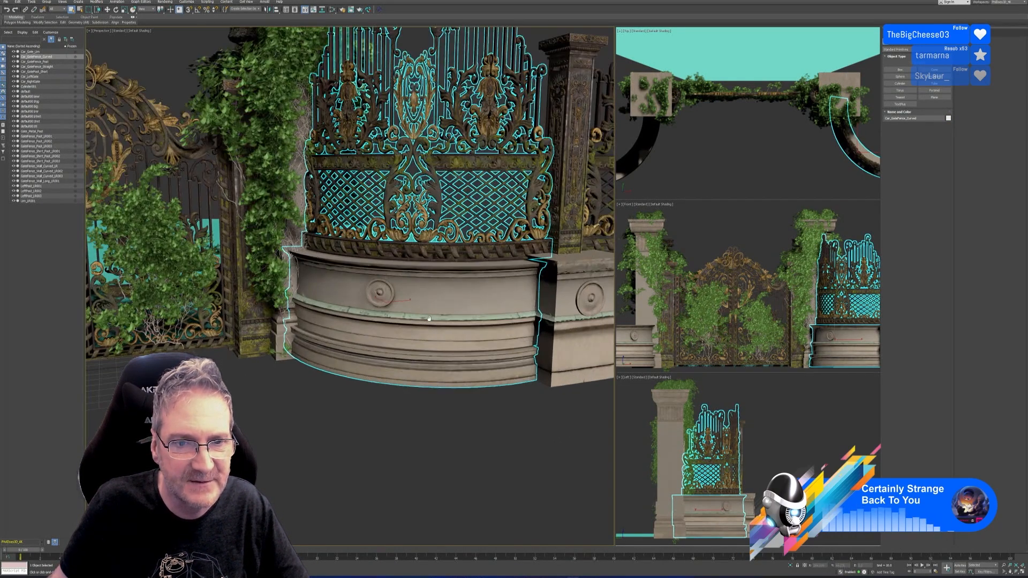
middle_click_drag(429, 319, 399, 403)
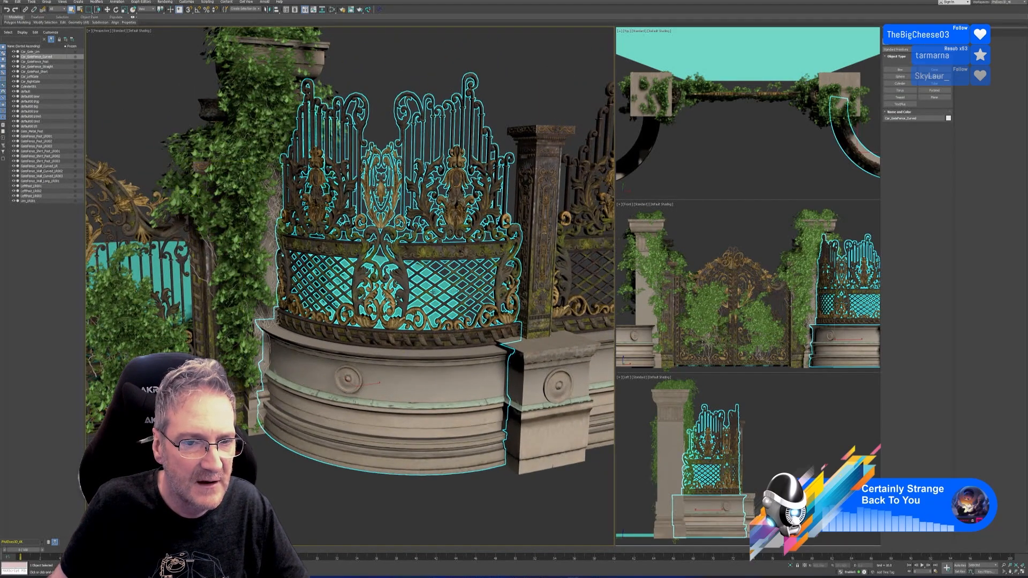
middle_click_drag(409, 398, 421, 385)
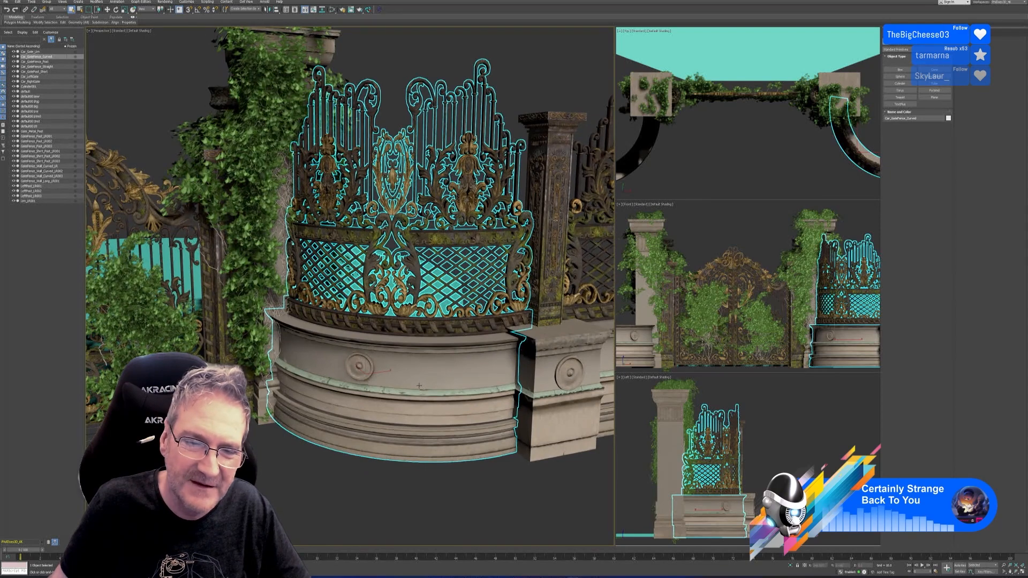
scroll(419, 386, "down", 2)
middle_click_drag(457, 487, 453, 471)
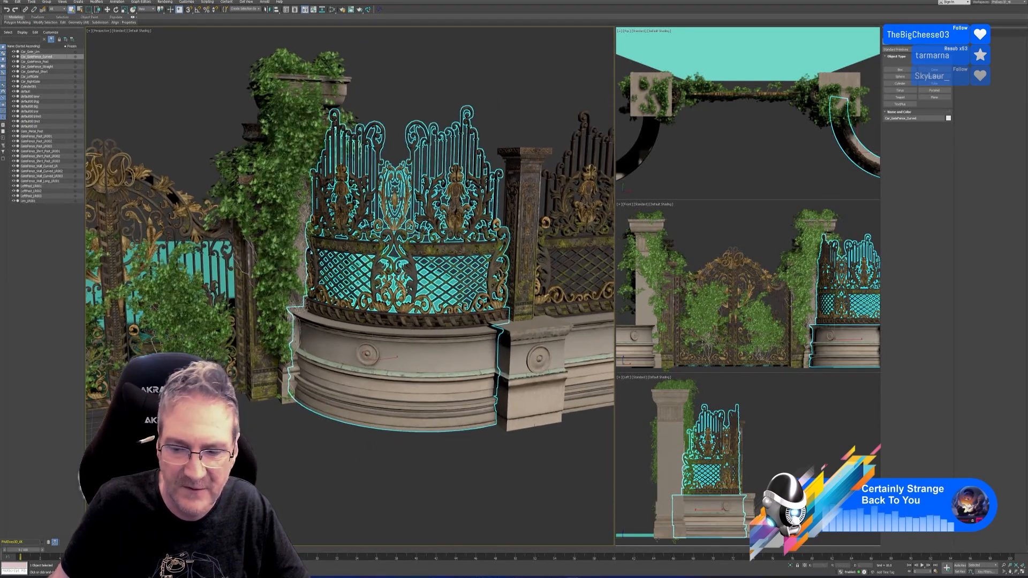
left_click(790, 566)
middle_click_drag(527, 432, 506, 395)
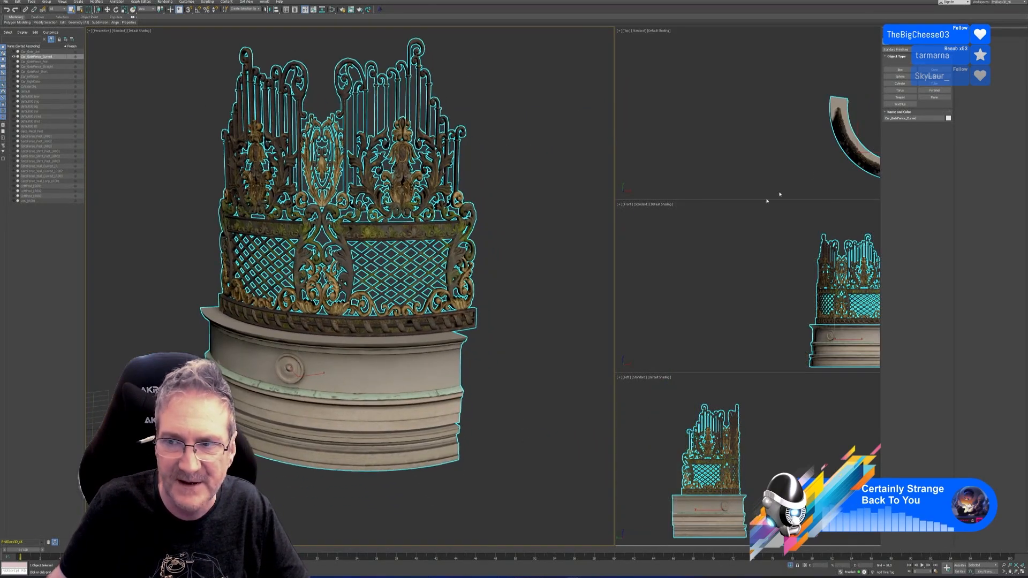
middle_click_drag(806, 159, 682, 125)
middle_click_drag(734, 316, 672, 303)
left_click(780, 445)
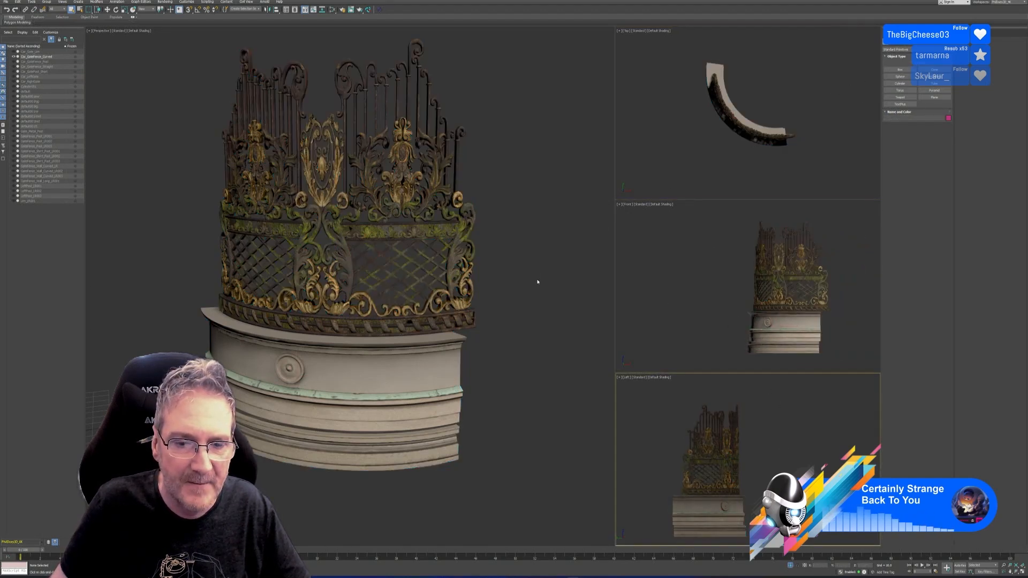
Create a box across the upper end of the curved wall in the Top view and rotate it to lie flat
left_click(900, 70)
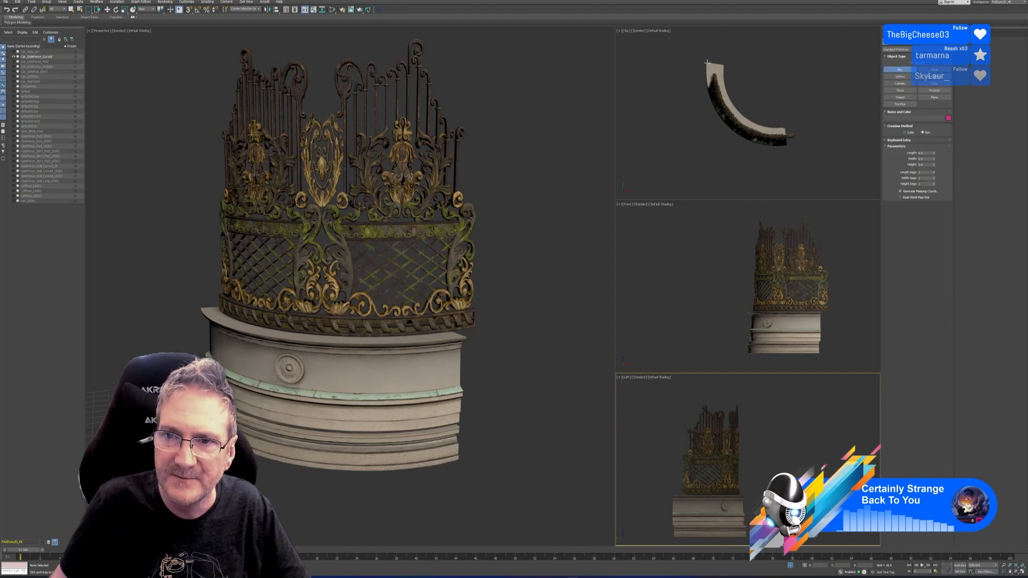
left_click_drag(707, 63, 722, 70)
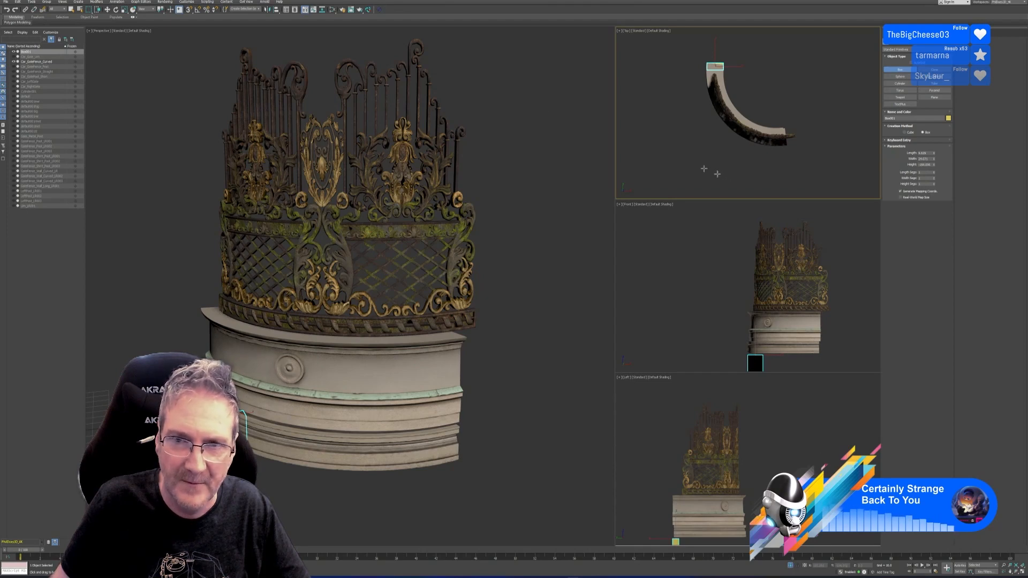
left_click(116, 10)
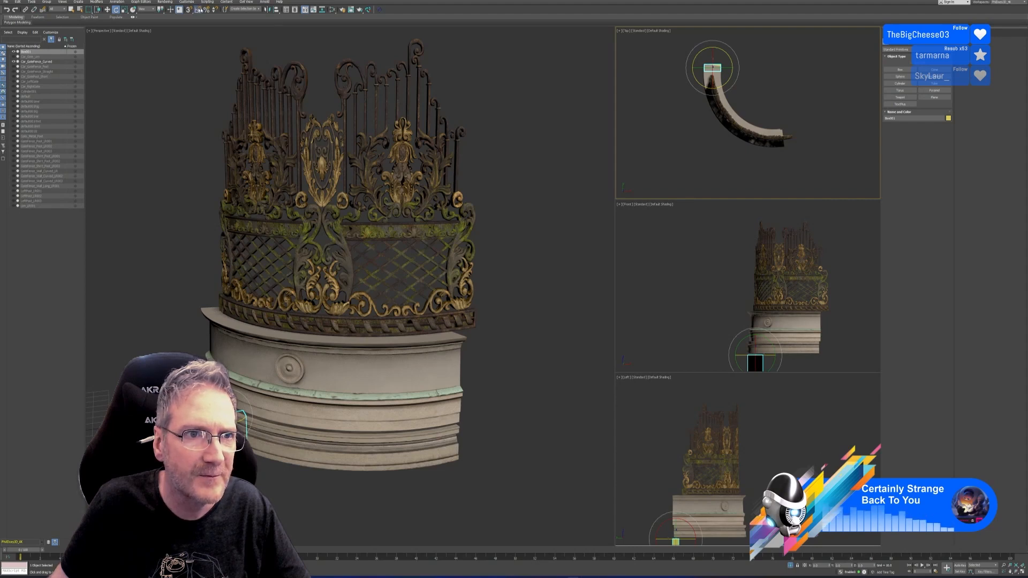
left_click_drag(712, 65, 712, 77)
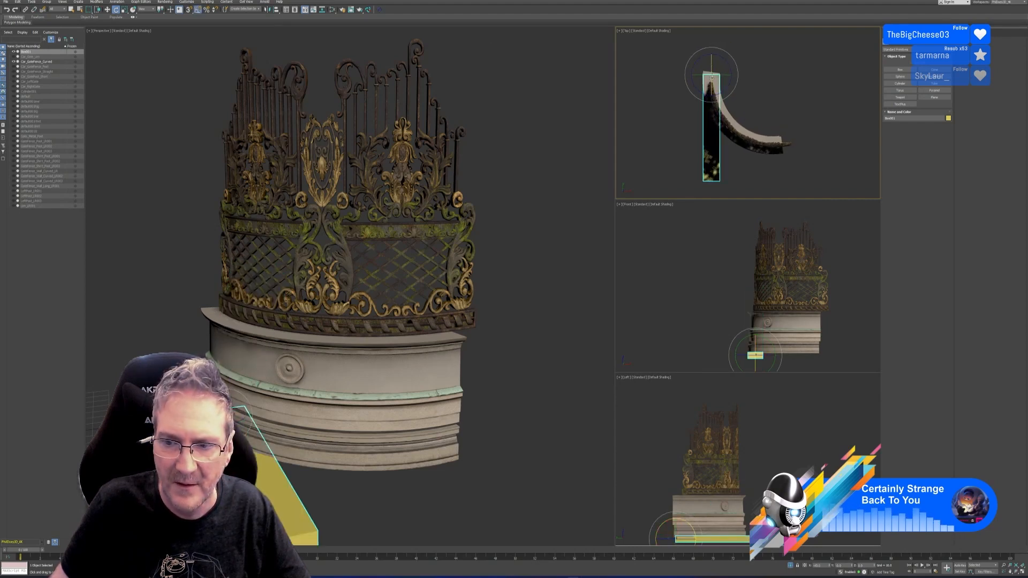
middle_click_drag(702, 218, 684, 211)
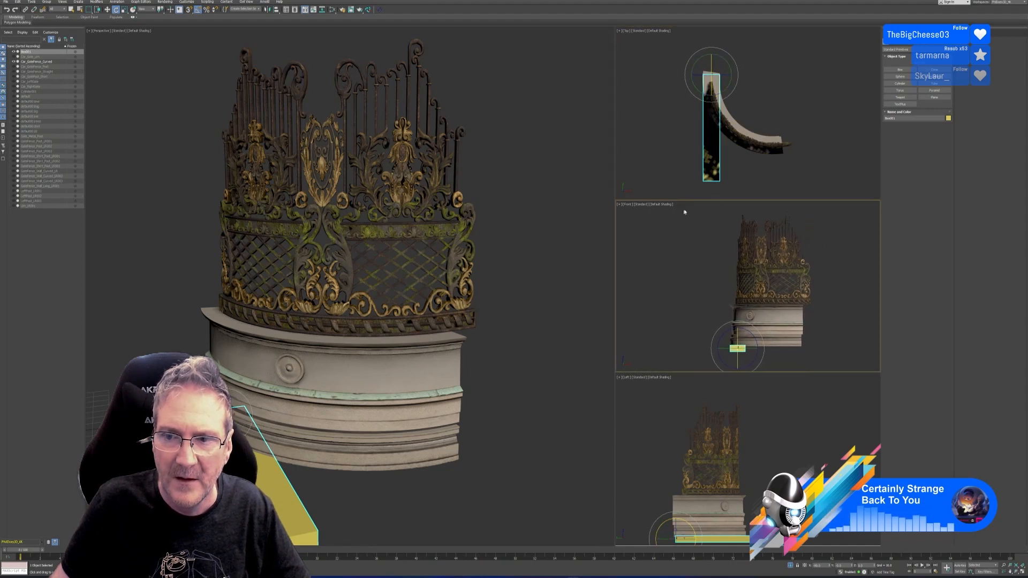
middle_click_drag(744, 165, 731, 161)
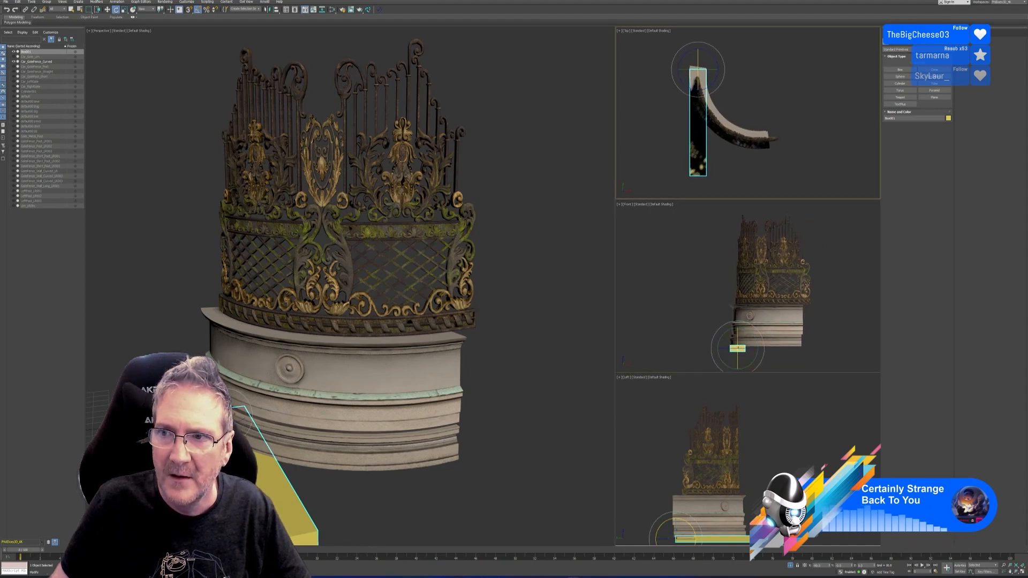
Move the box to line up with the end of the curved wall and adjust its height parameter
left_click(896, 33)
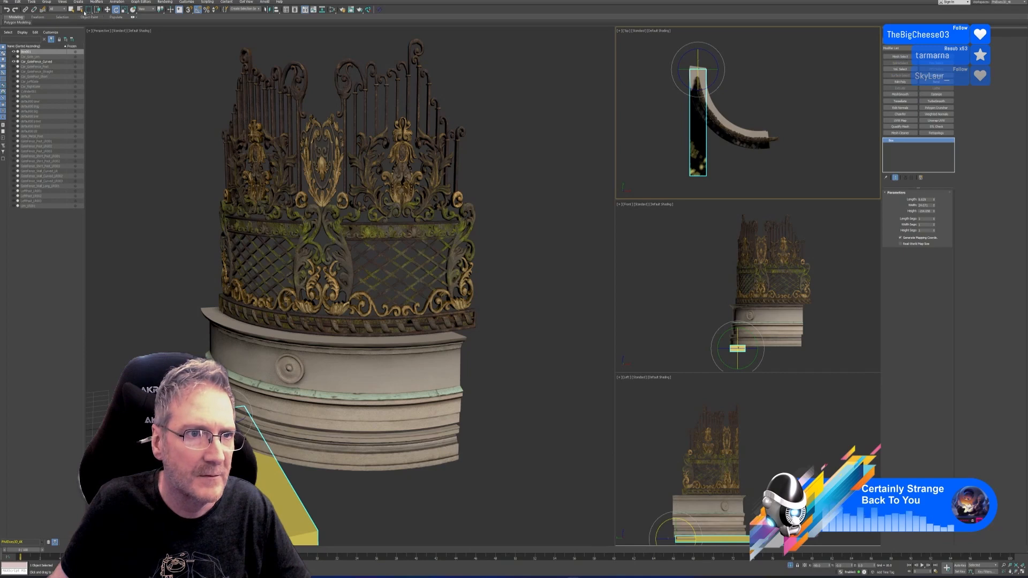
left_click(107, 9)
middle_click_drag(736, 106, 737, 110)
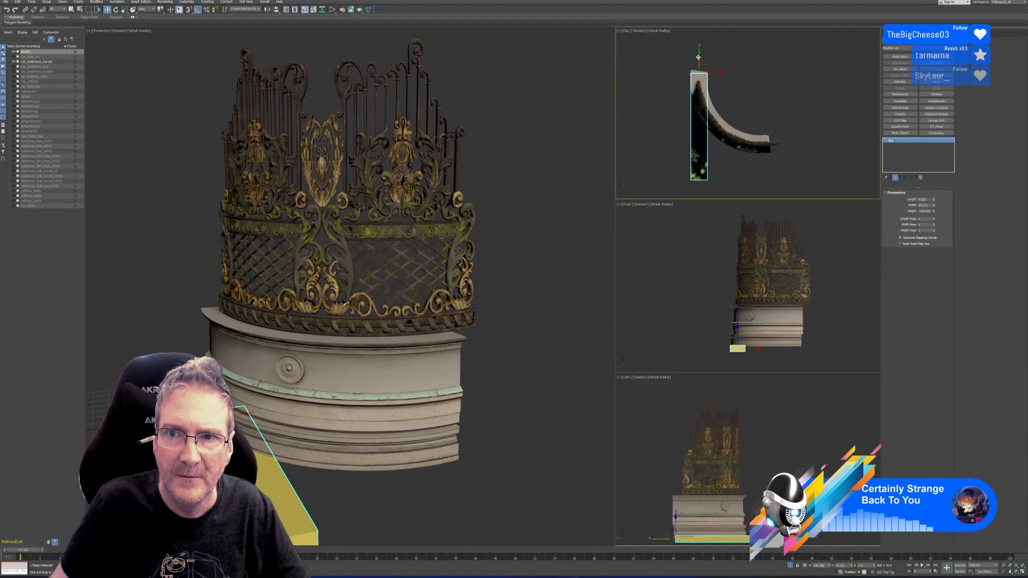
left_click_drag(699, 58, 700, 57)
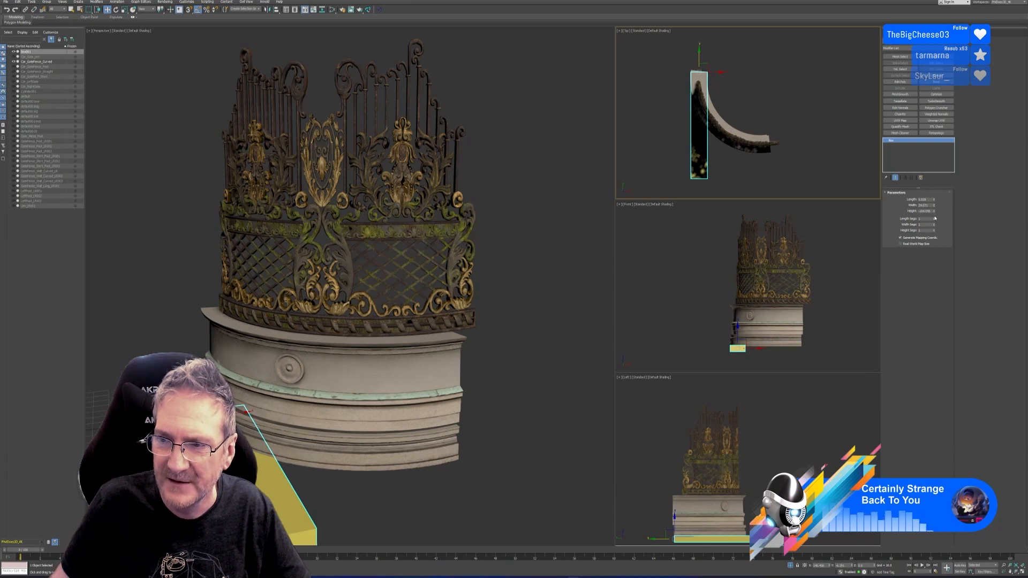
left_click_drag(935, 212, 935, 232)
mouse_move(807, 165)
middle_mouse_down()
mouse_move(803, 152)
mouse_move(796, 157)
middle_mouse_up()
scroll(805, 153, "down", 1)
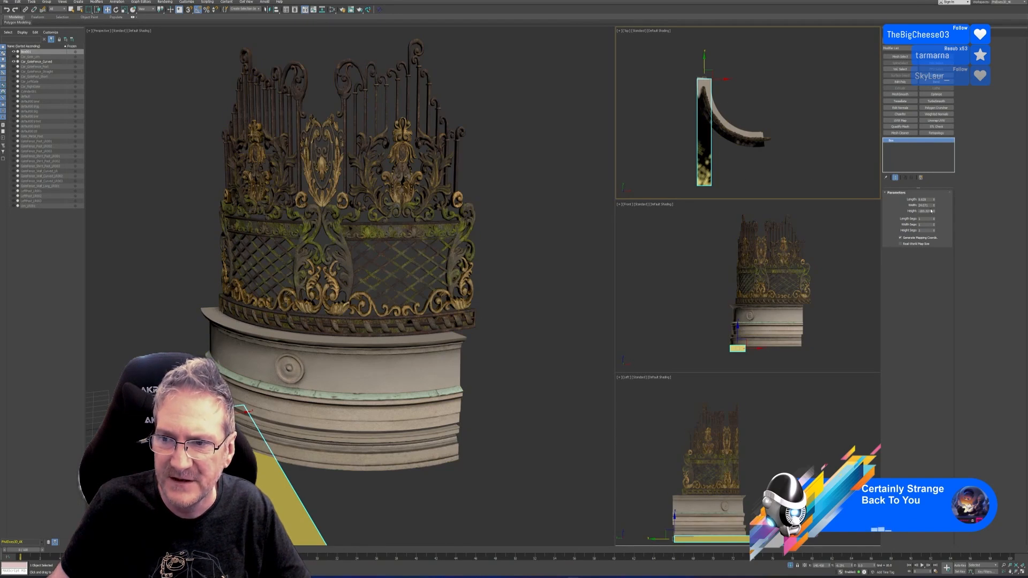
Set the box's length segments to 45 and height segments to 24, and increase its width segments too
scroll(555, 258, "up", 2)
middle_click_drag(555, 257, 575, 192)
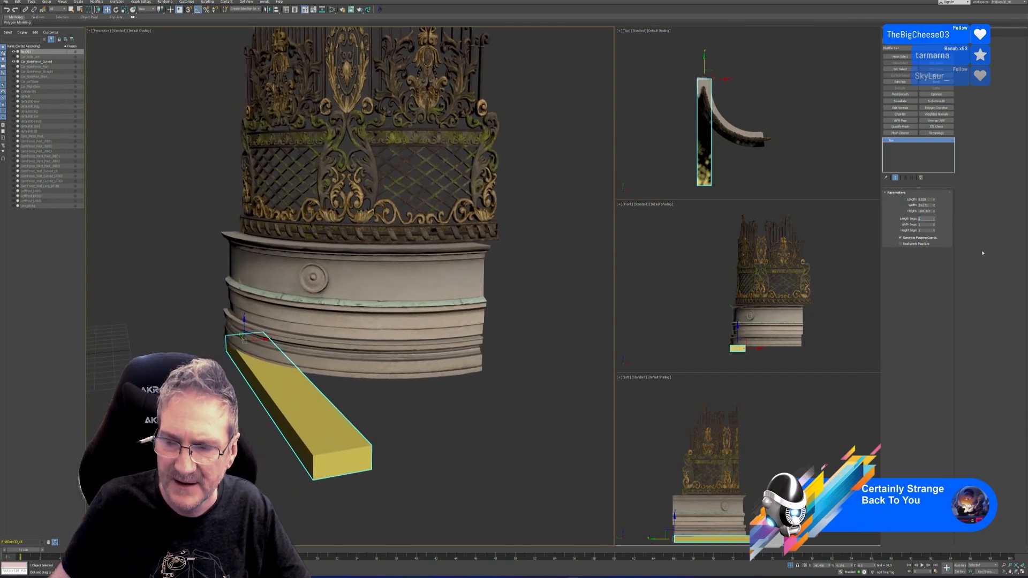
type("45")
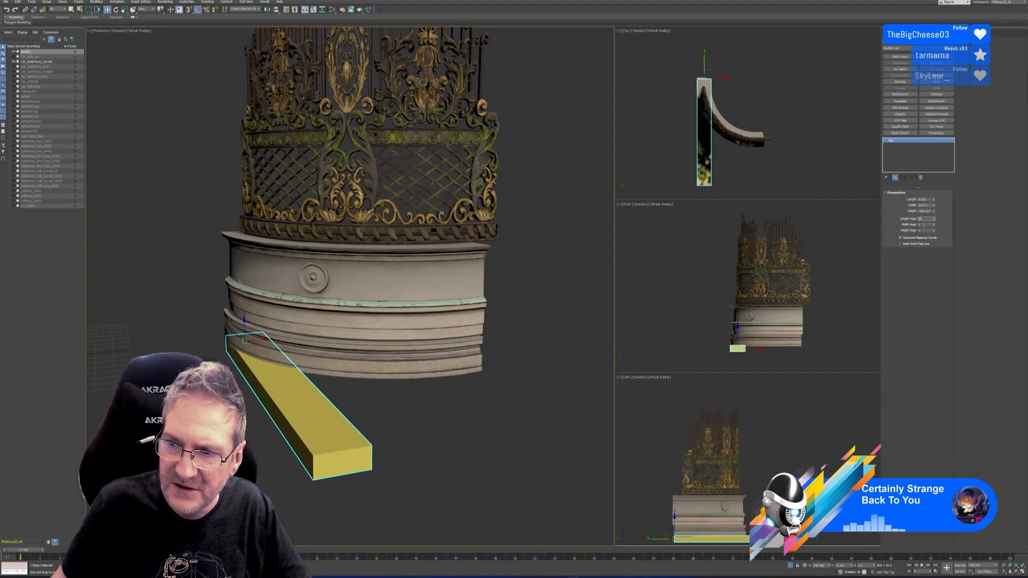
left_click_drag(923, 225, 914, 231)
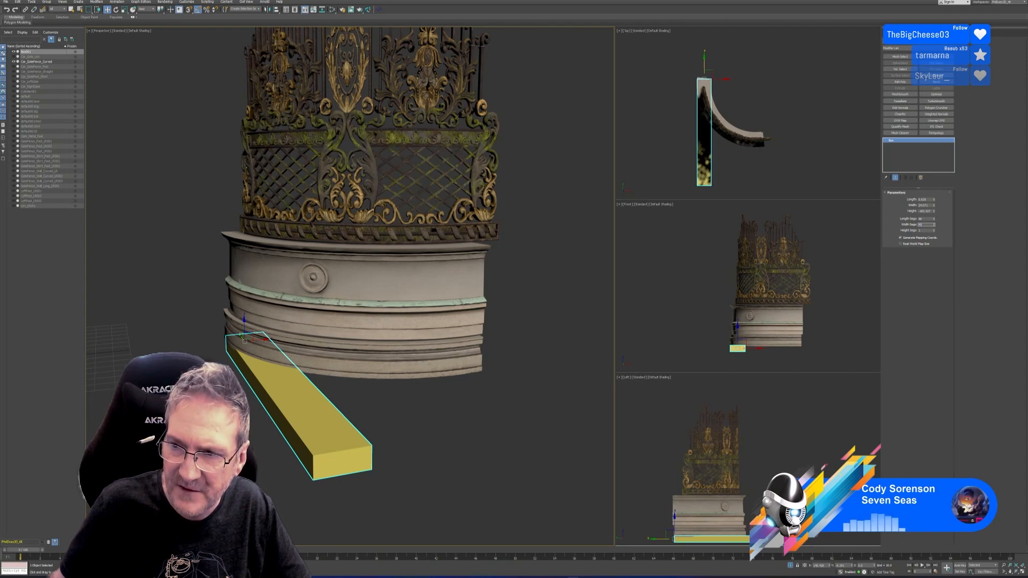
left_click(926, 231)
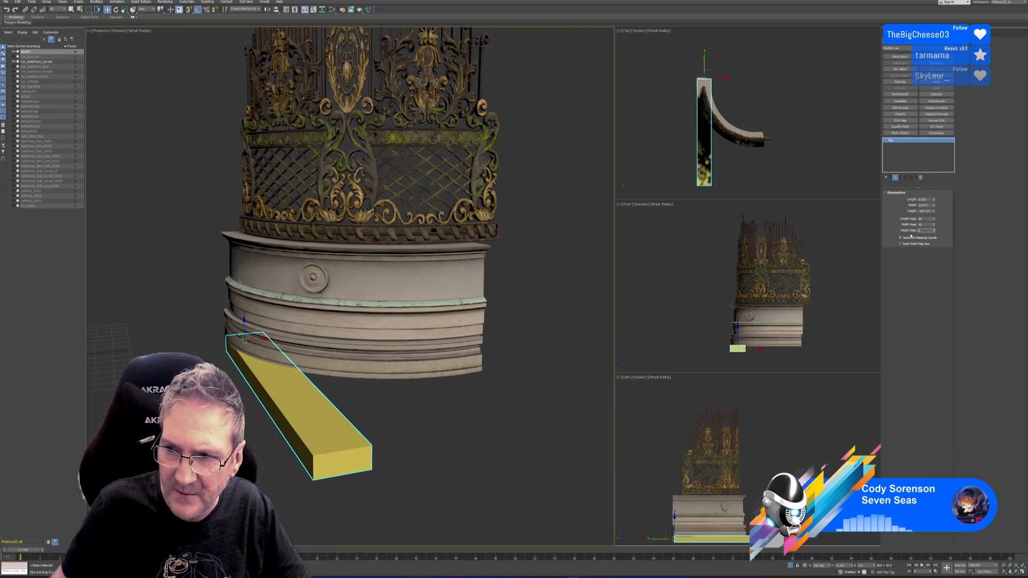
type("24")
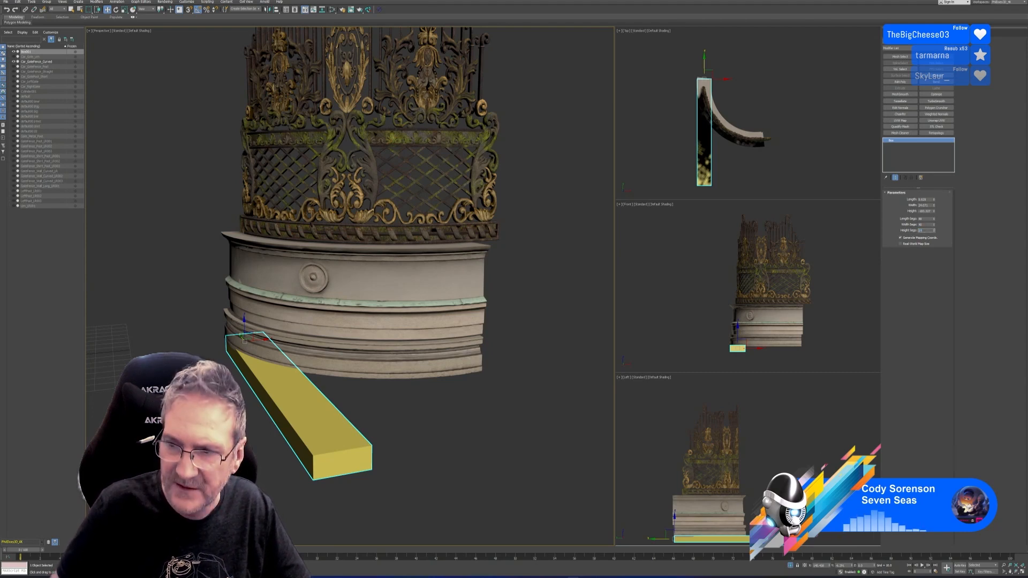
key("Return")
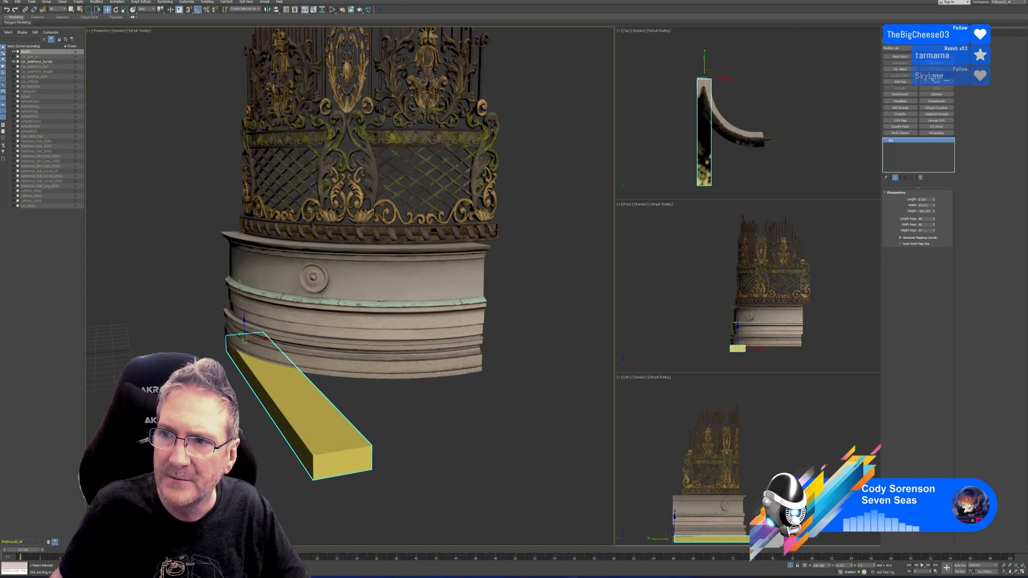
Apply a Bend modifier to the box on the Z axis and adjust its angle so the box follows the wall's curve
left_click(936, 82)
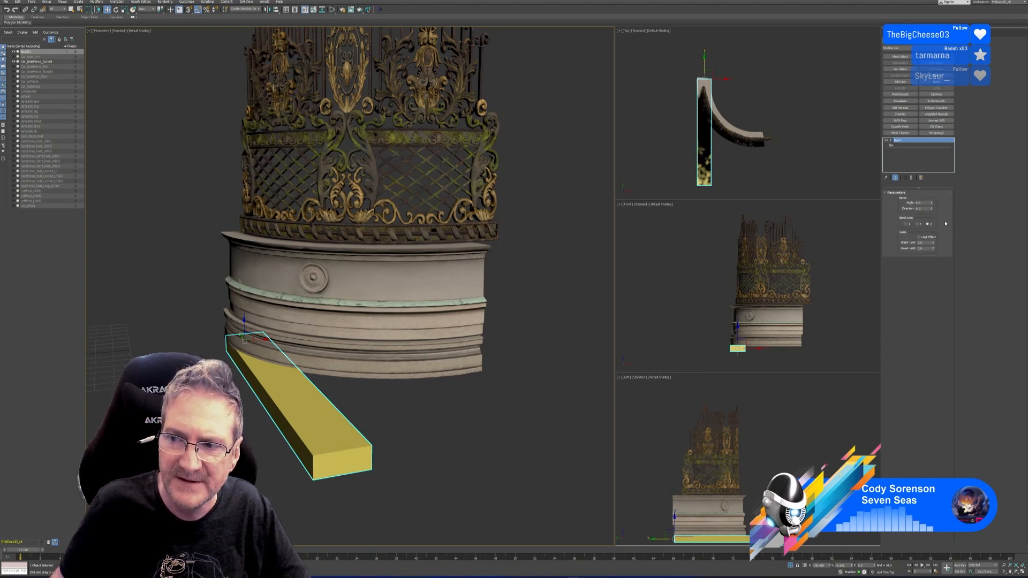
left_click_drag(934, 204, 918, 146)
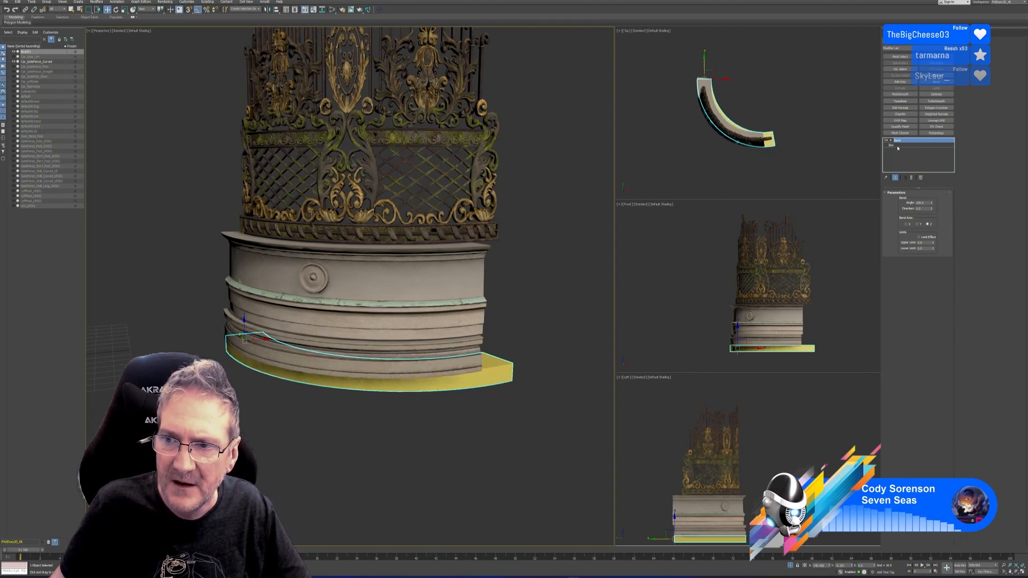
Fine-tune the box's height and its Bend angle, shifting it slightly in the Top view to match the curved wall's footprint
left_click(897, 147)
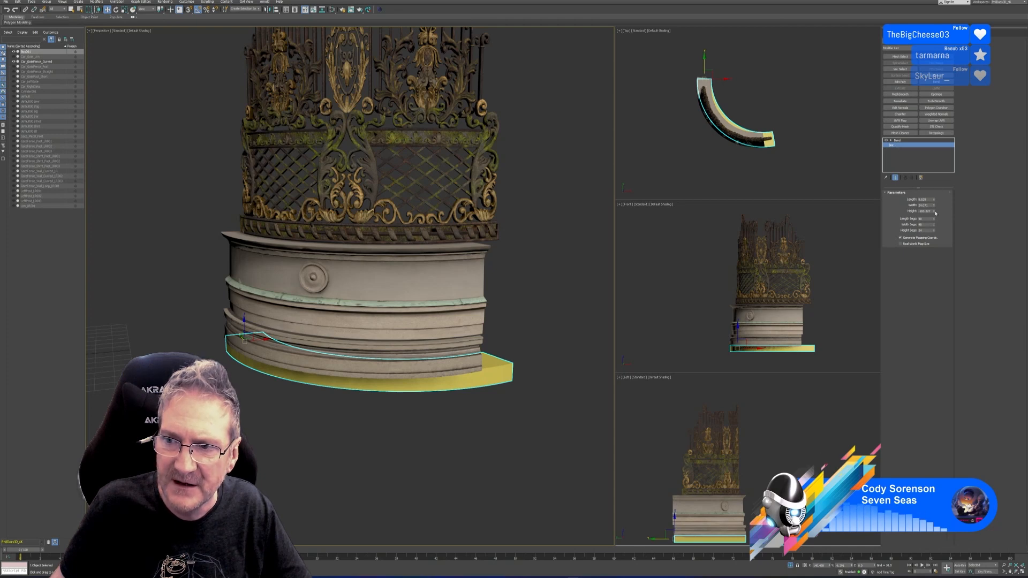
left_click_drag(935, 213, 926, 206)
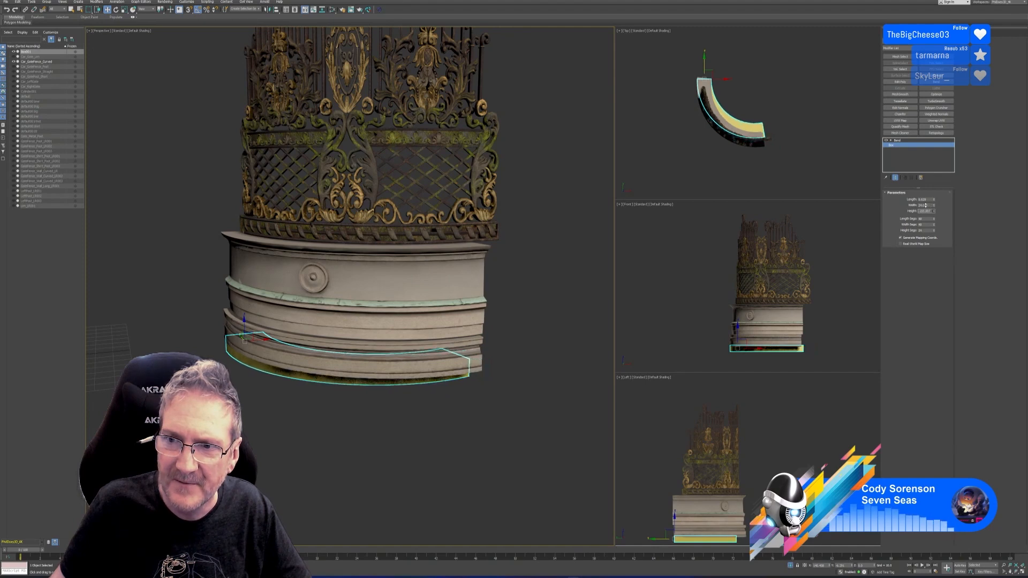
left_click(901, 141)
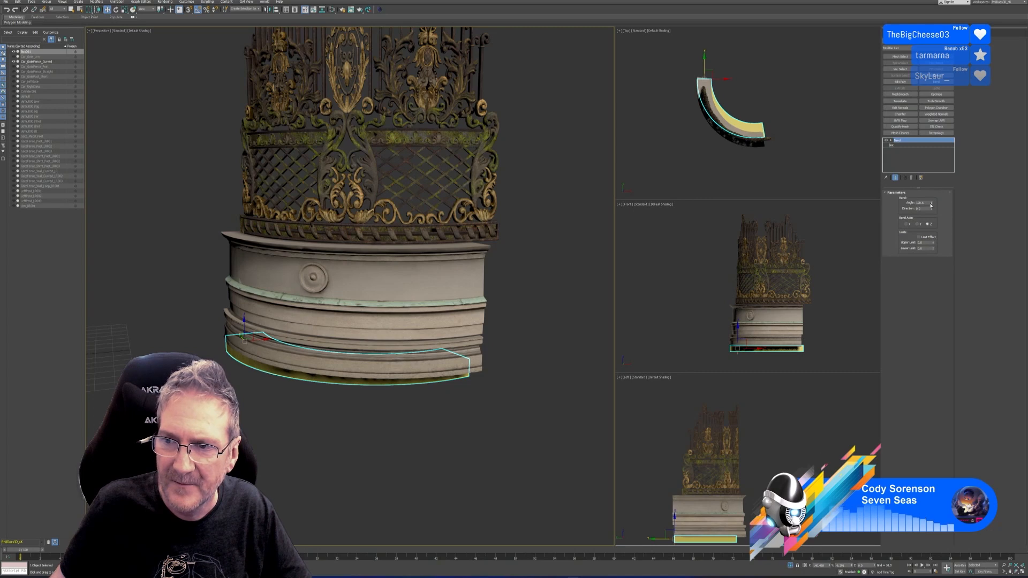
left_click_drag(931, 206, 932, 211)
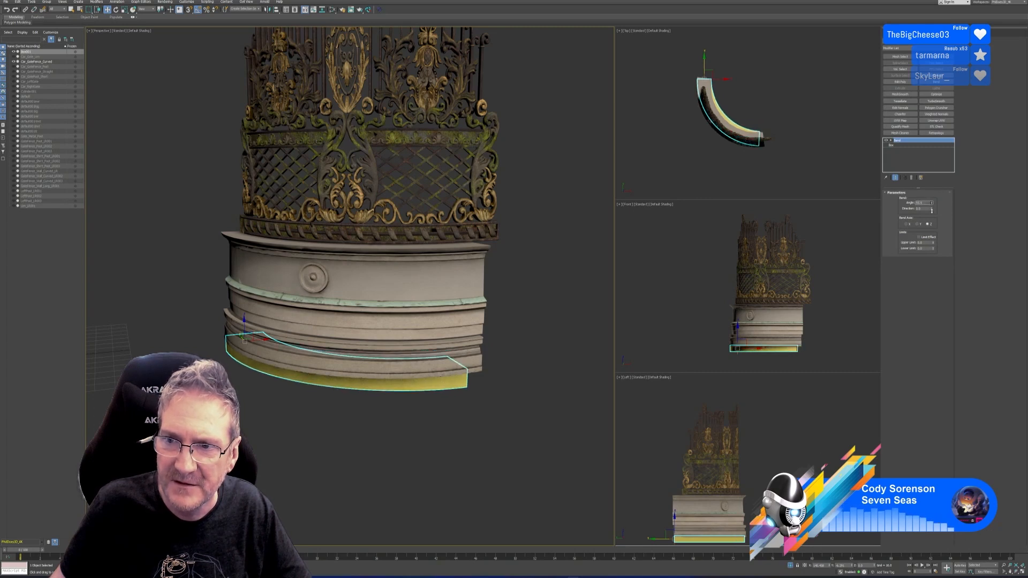
left_click(892, 145)
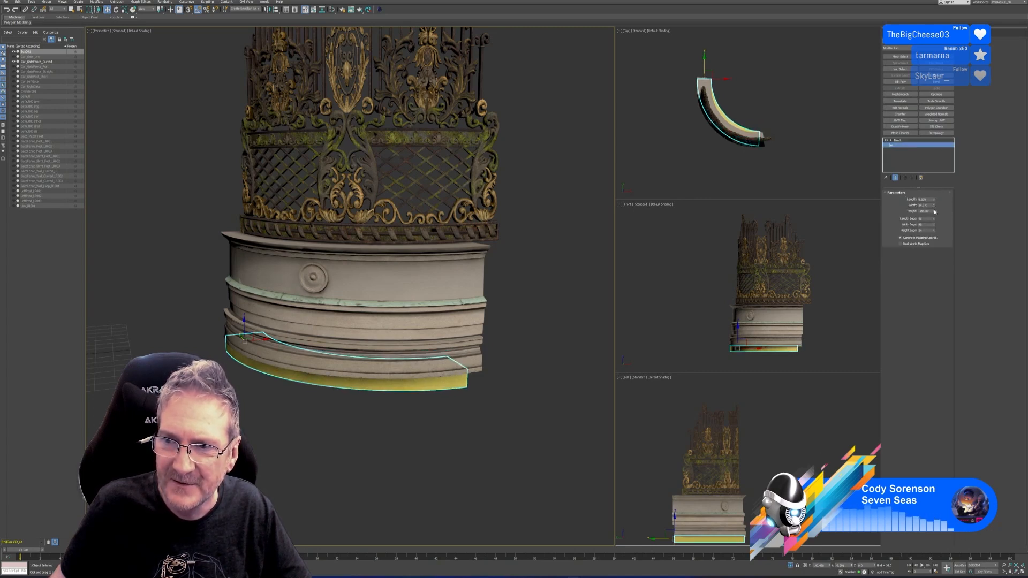
left_click_drag(935, 214, 934, 214)
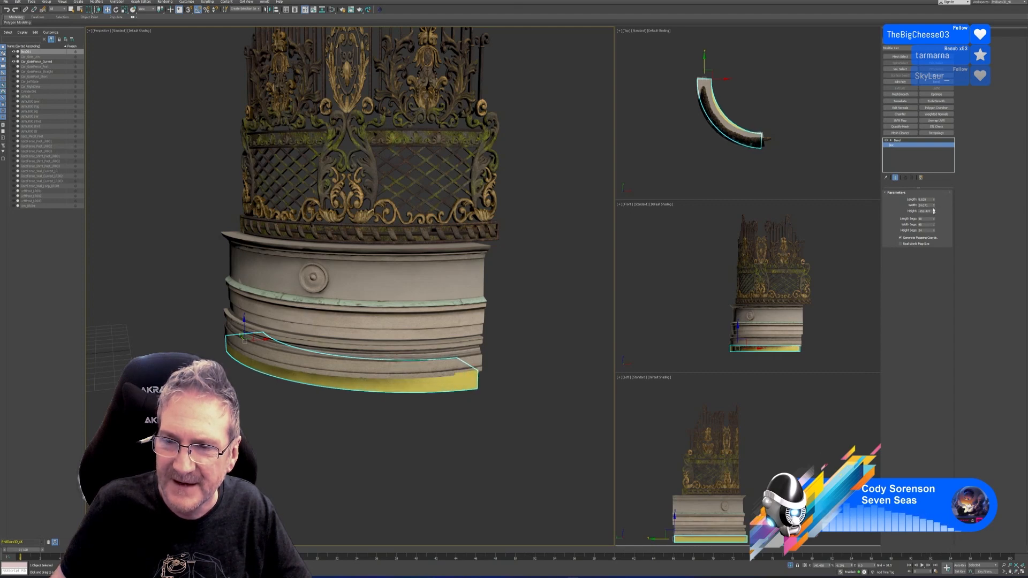
left_click(904, 140)
left_click_drag(932, 202, 929, 198)
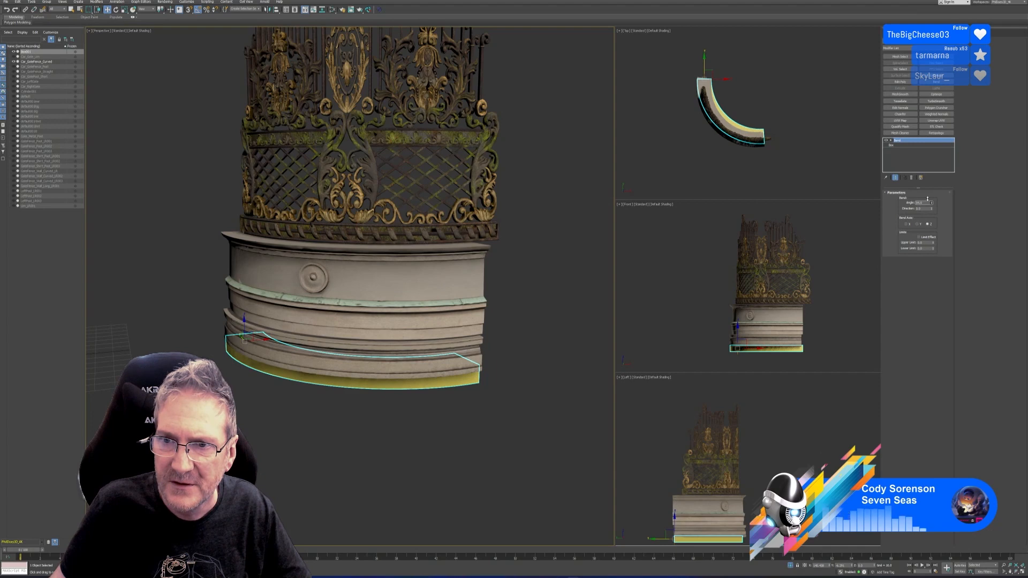
left_click(714, 75)
left_click_drag(714, 75, 713, 74)
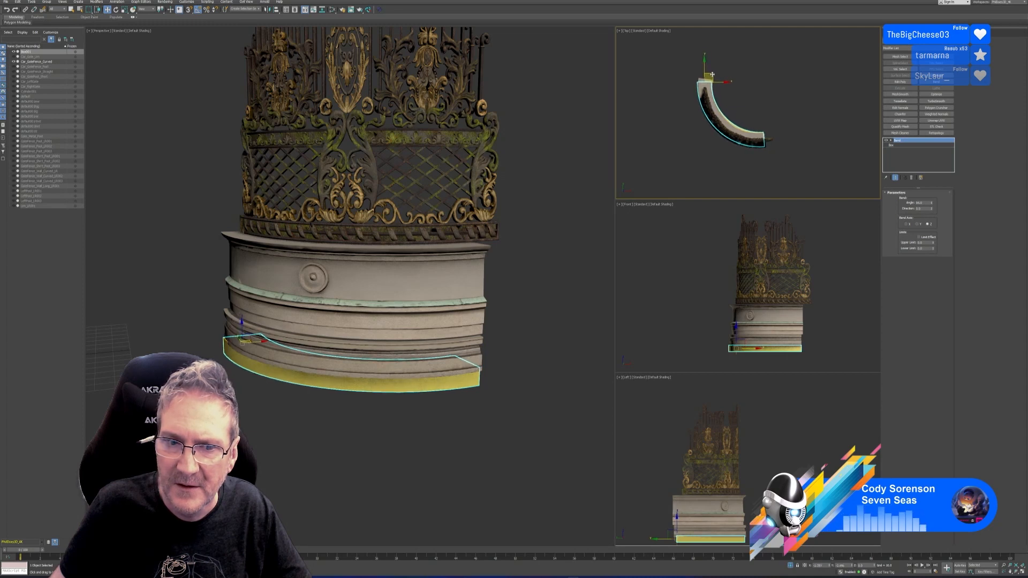
Increase the box's length and move it upward in the Front view so it covers the full height of the stone base
left_click(892, 144)
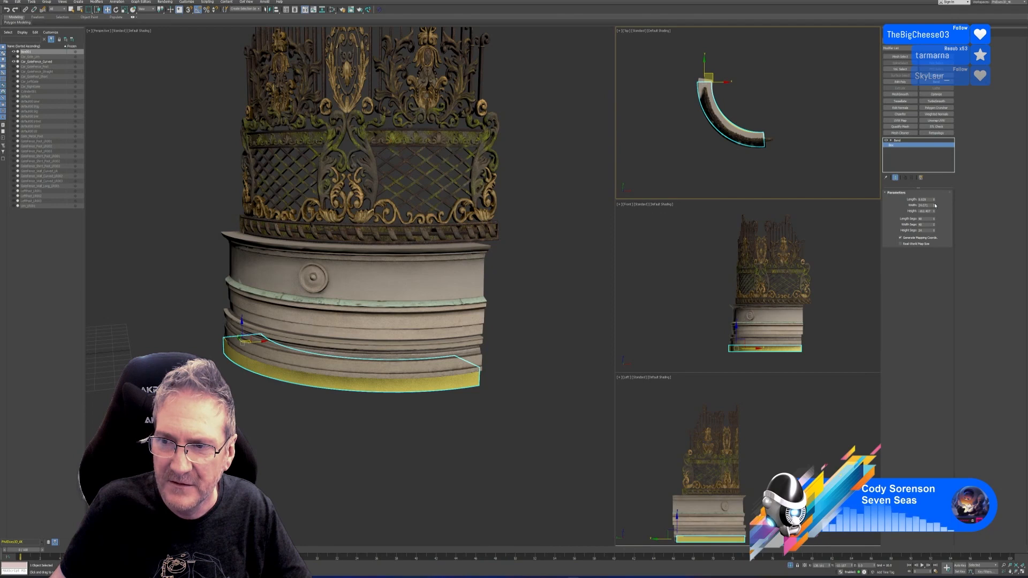
left_click_drag(934, 201, 902, 79)
middle_click_drag(819, 302, 803, 289)
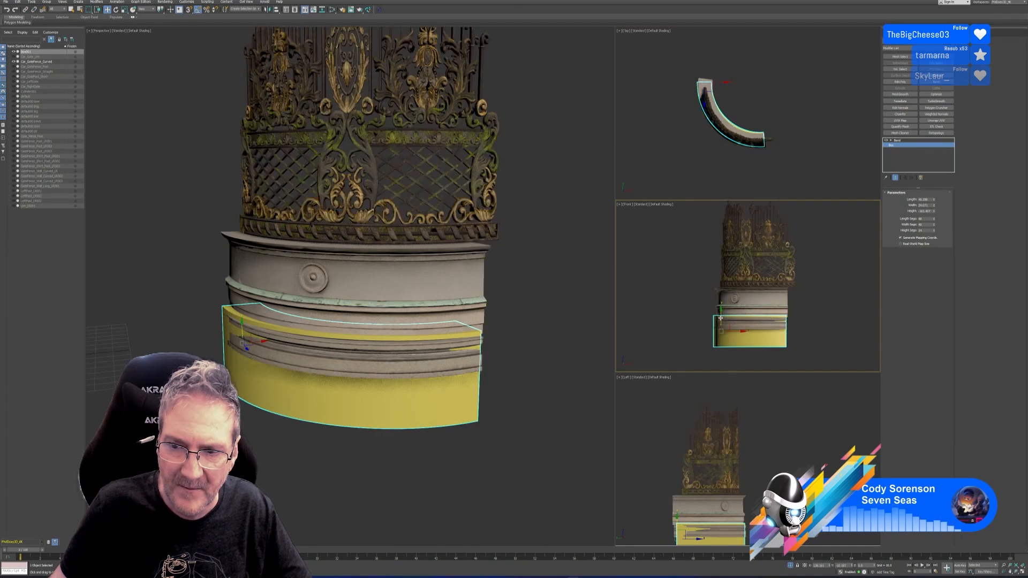
left_click_drag(721, 322, 724, 297)
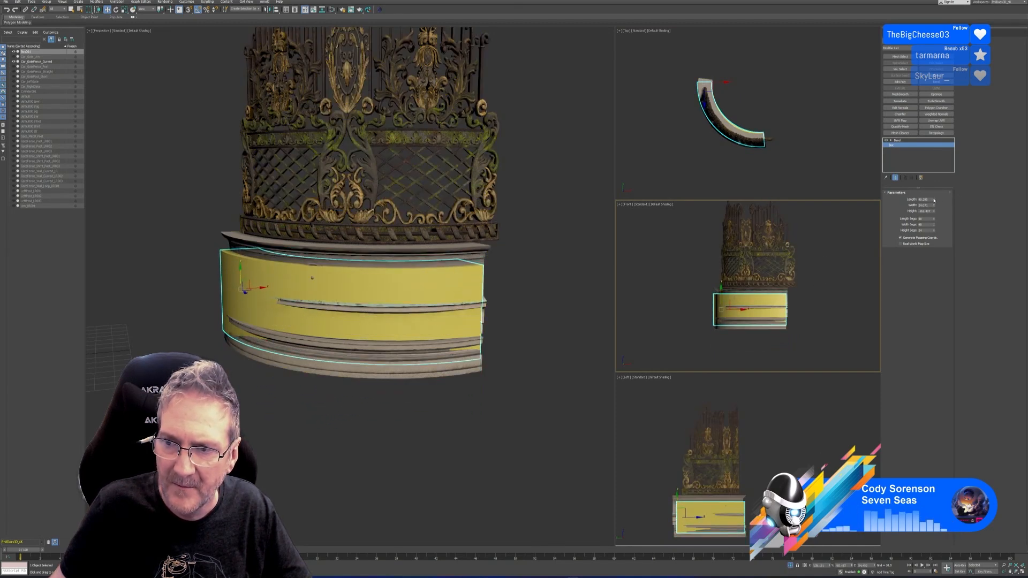
left_click_drag(934, 201, 936, 184)
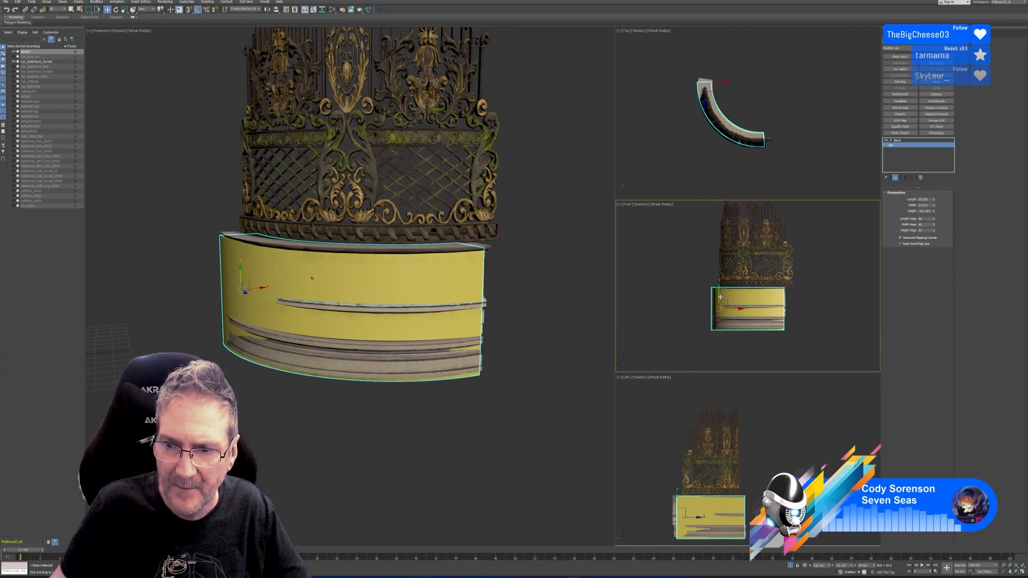
left_click_drag(719, 295, 718, 295)
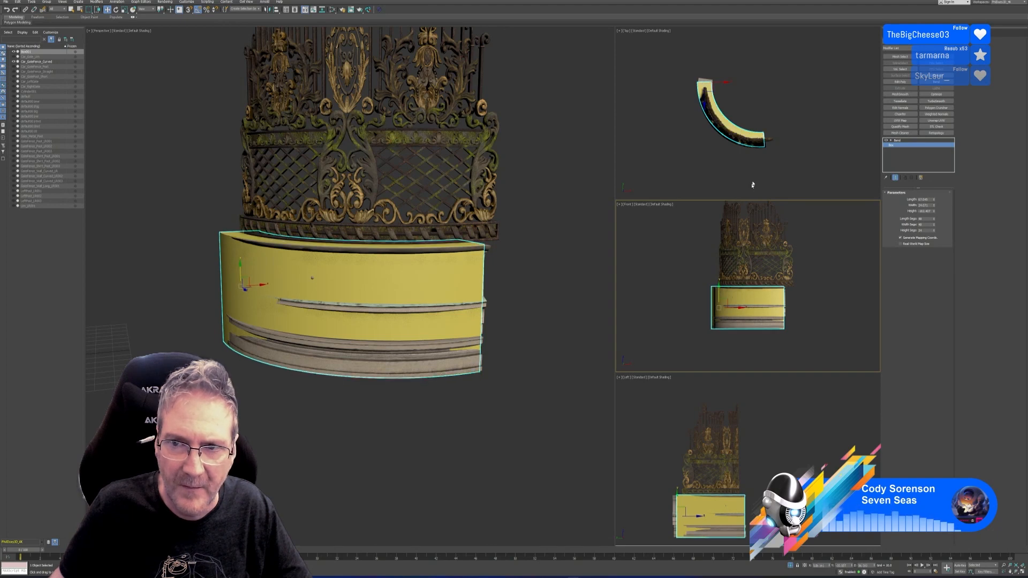
Clone the bent box upward in the Front view to cover the curved iron fence above the stone base
middle_click_drag(503, 288, 514, 335)
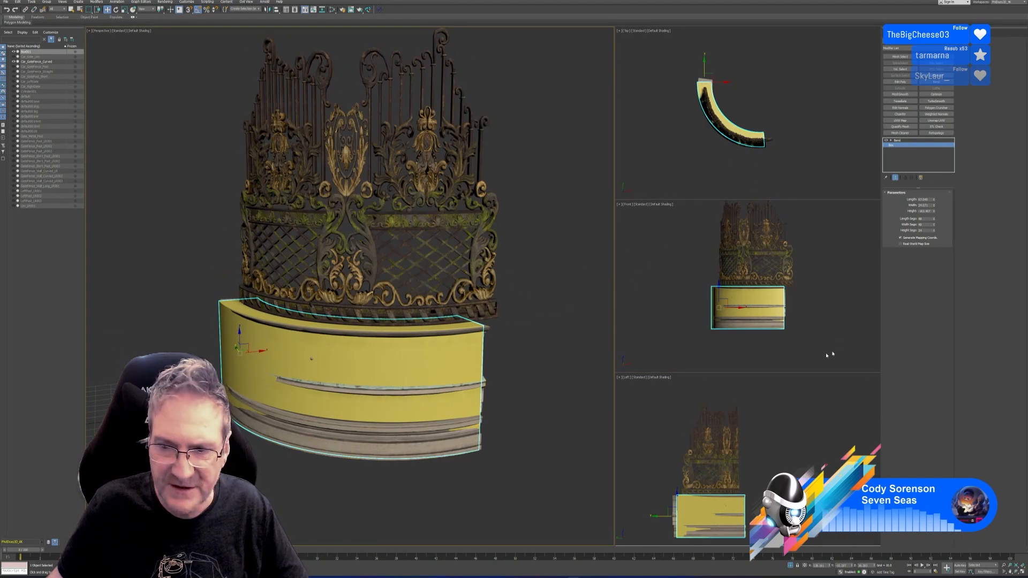
middle_click_drag(794, 330, 800, 338)
left_click_drag(724, 299, 725, 246, "shift")
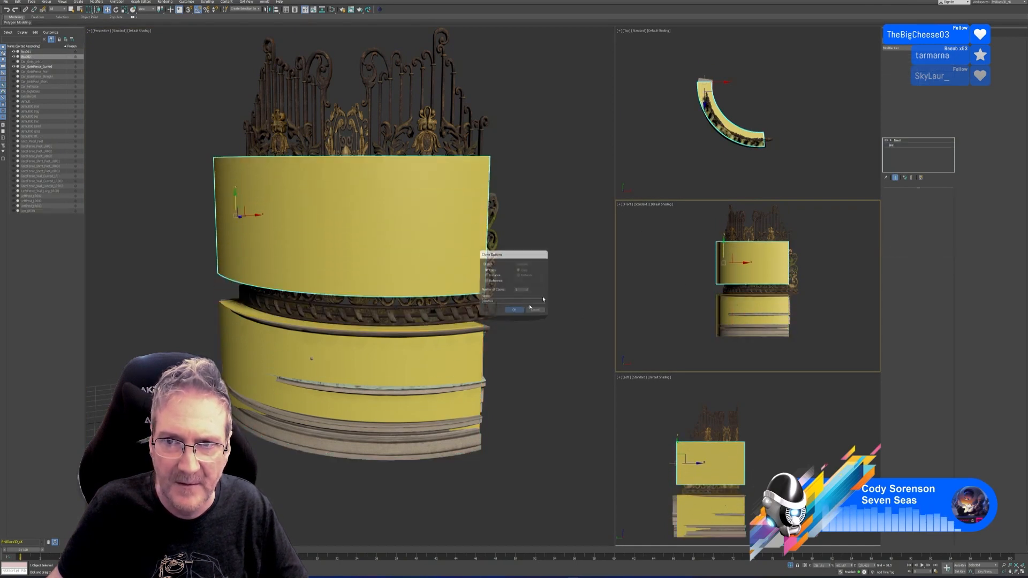
key("Return")
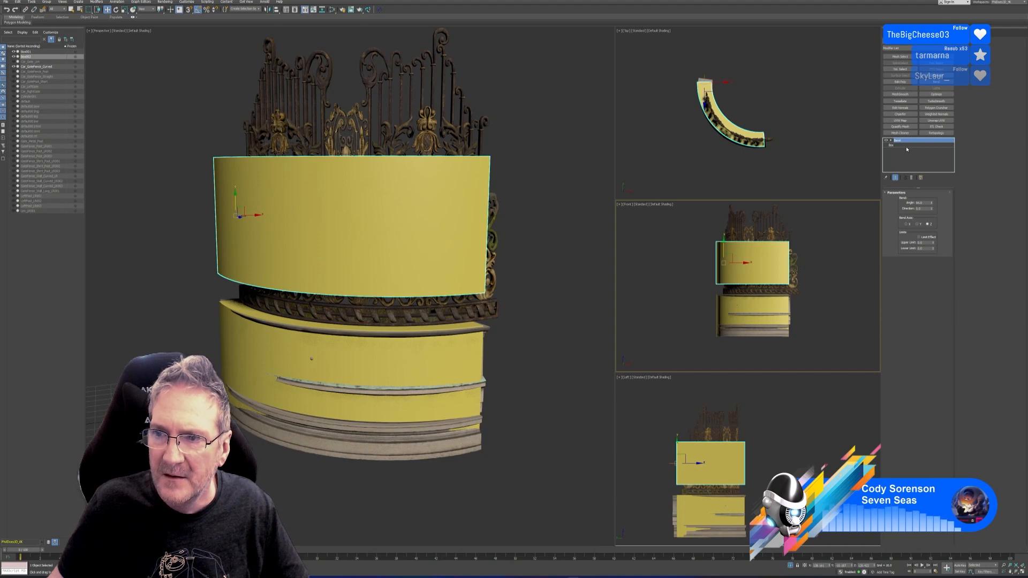
Reduce the upper box's width and shift it in the Top view so it becomes a thin panel along the fence's curve
left_click(936, 145)
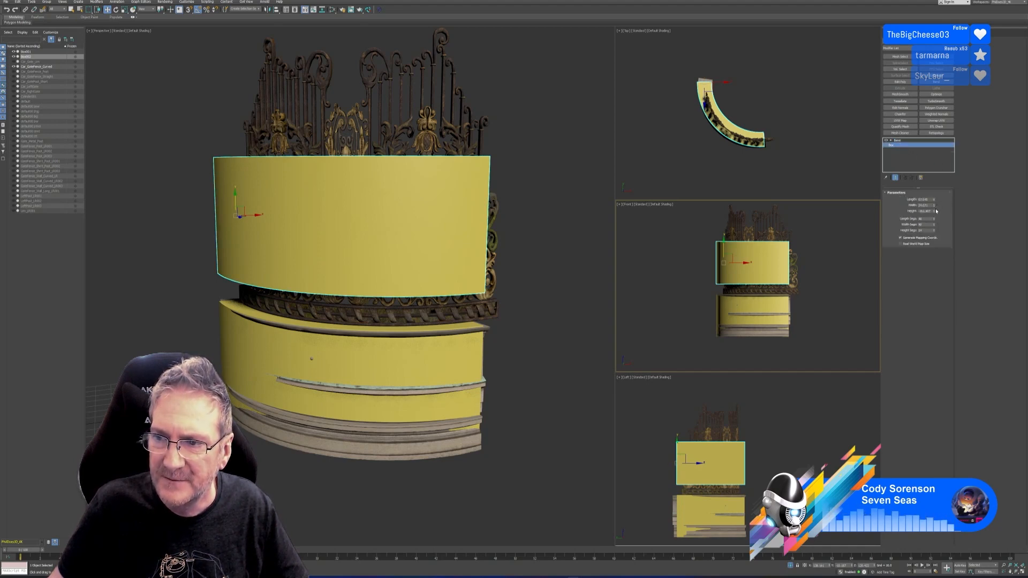
left_click_drag(935, 207, 934, 223)
scroll(735, 97, "up", 2)
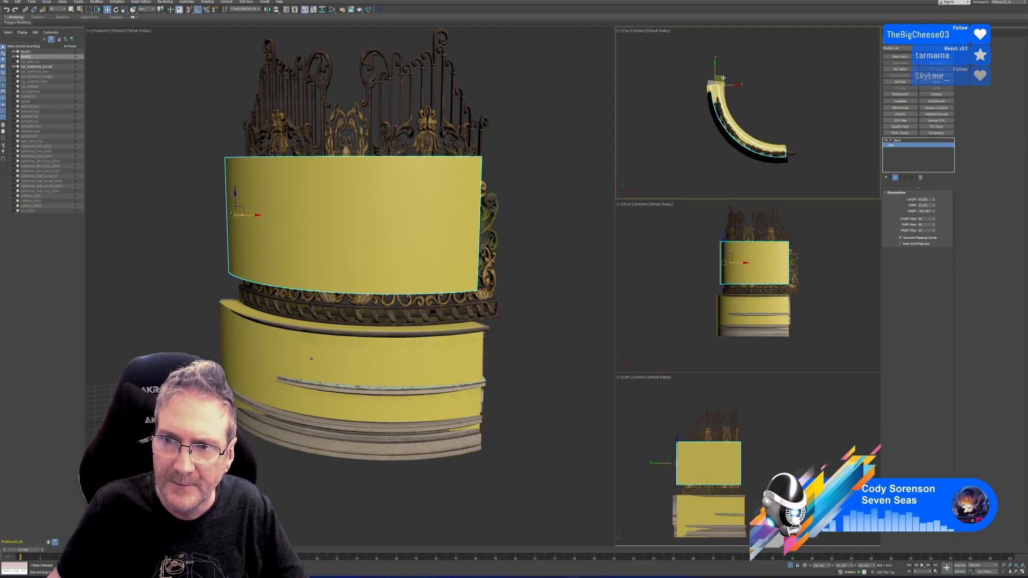
left_click_drag(723, 78, 726, 79)
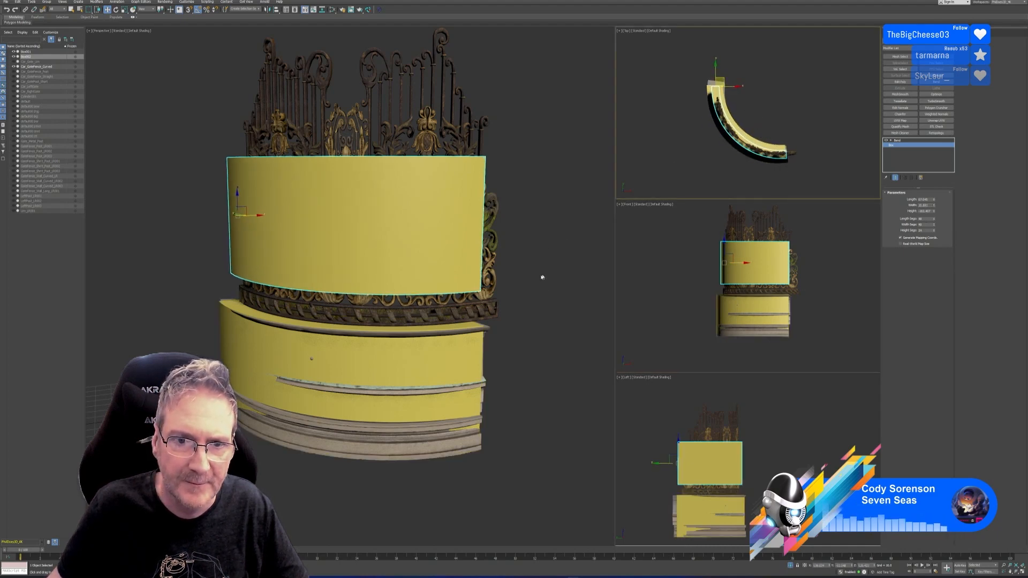
middle_click_drag(529, 325, 491, 361, "alt")
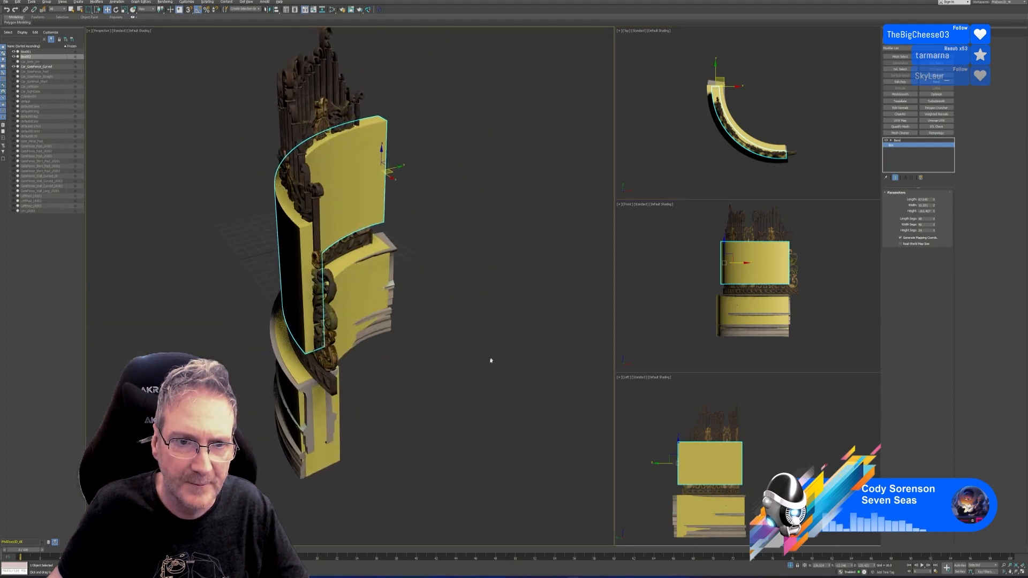
left_click_drag(932, 206, 933, 224)
middle_click_drag(524, 326, 519, 299, "alt")
Increase the upper box's length and reposition it in the Left view so it spans the fence from the stone base upward
middle_click_drag(771, 436, 776, 442)
left_click_drag(684, 451, 683, 444)
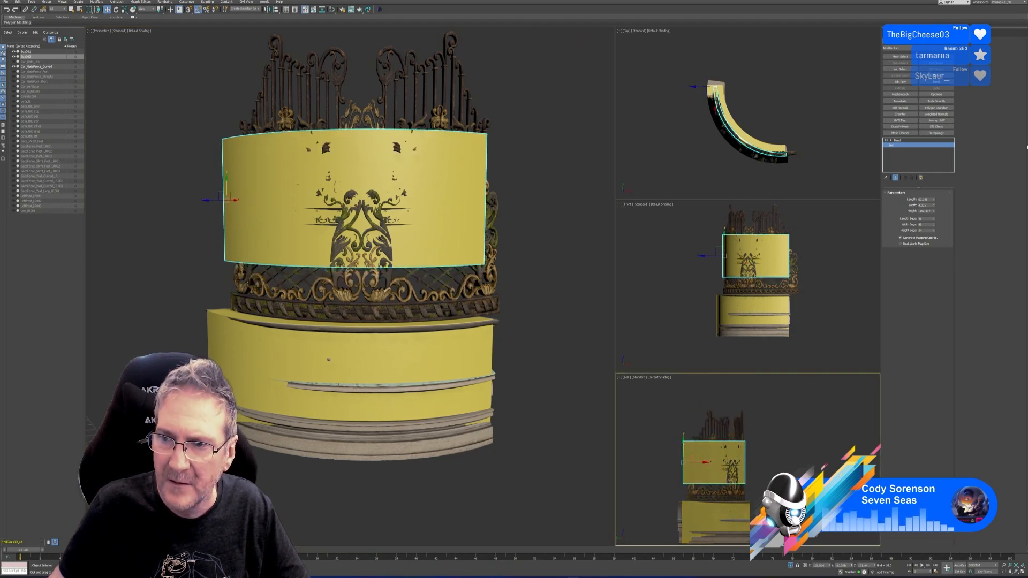
left_click_drag(934, 201, 940, 172)
middle_click_drag(789, 457, 796, 447)
left_click_drag(689, 435, 690, 434)
scroll(489, 334, "down", 2)
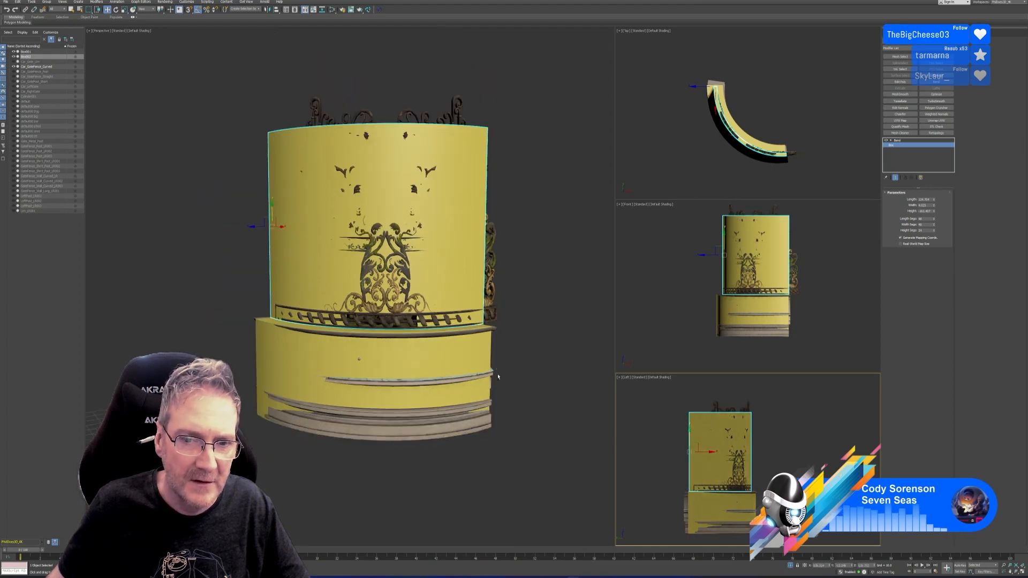
Collapse the lower box's entire modifier stack and convert it to an Editable Poly
middle_click_drag(496, 374, 491, 404, "alt")
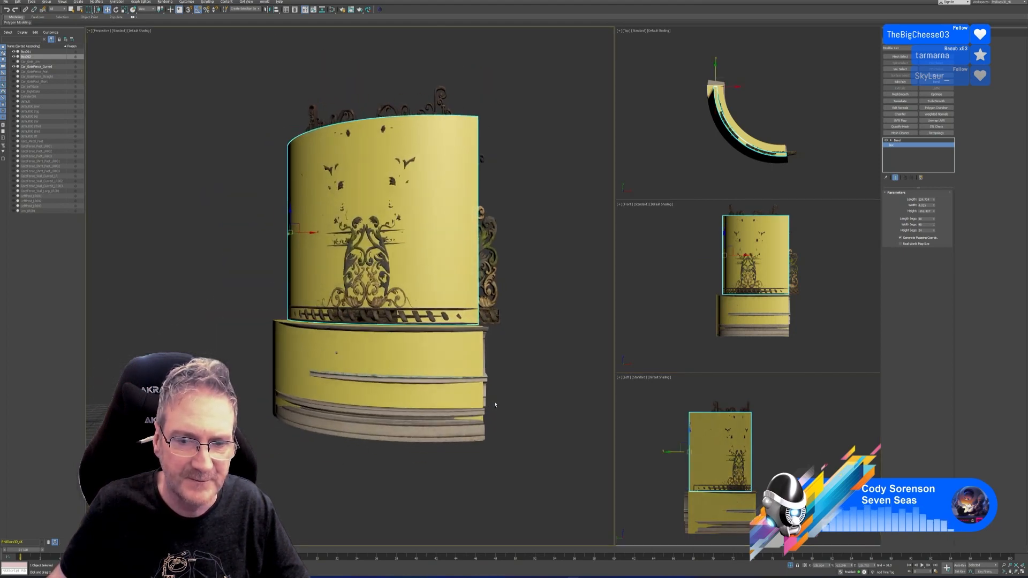
left_click(482, 343)
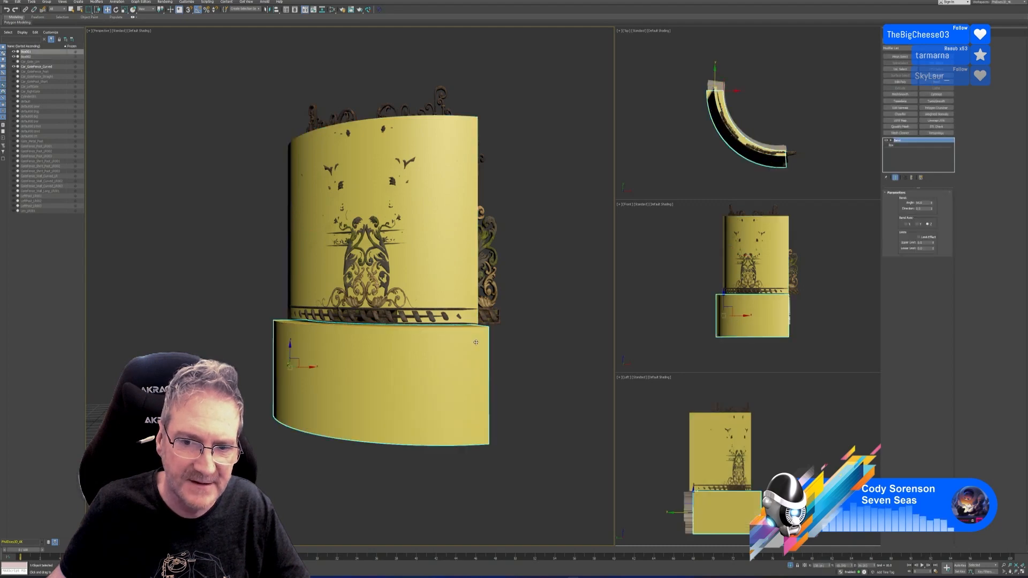
left_click_drag(484, 342, 479, 339)
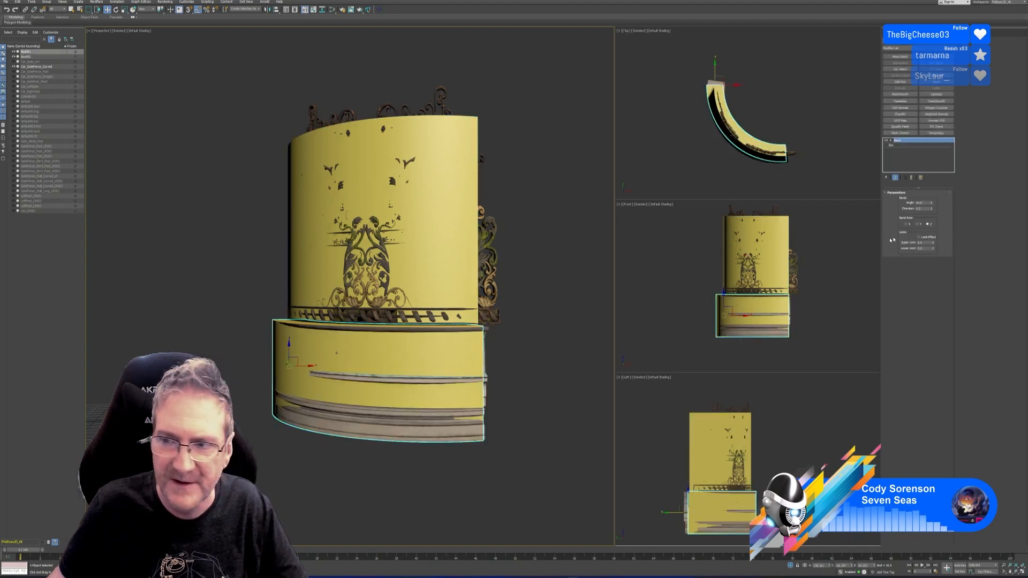
right_click(902, 143)
left_click(927, 198)
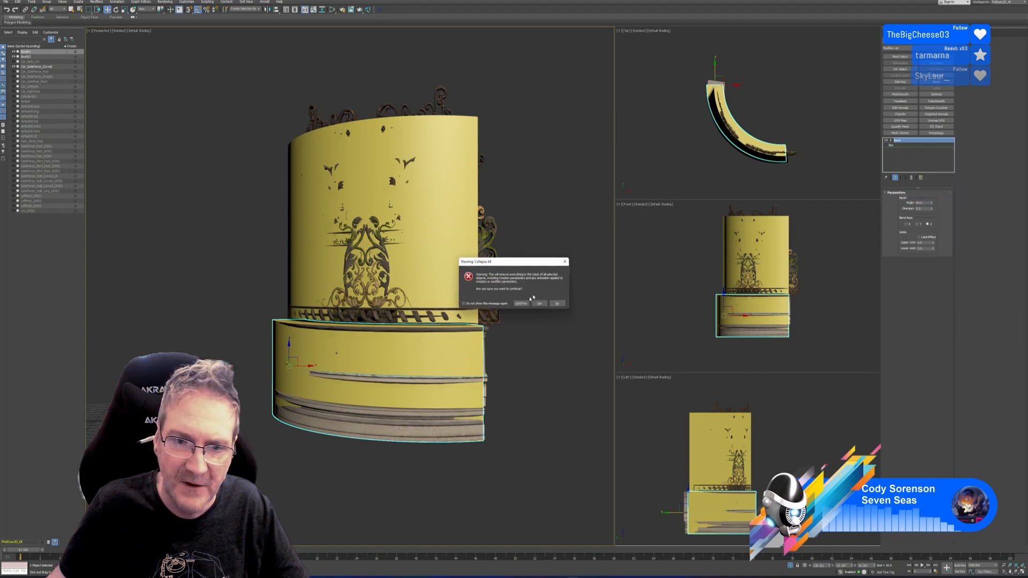
left_click(539, 303)
right_click(905, 143)
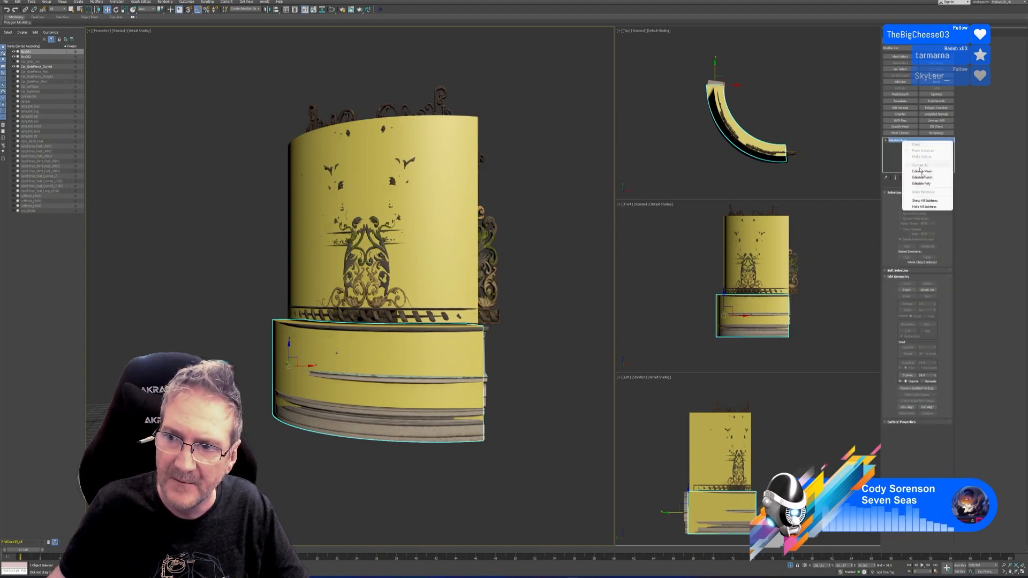
left_click(922, 185)
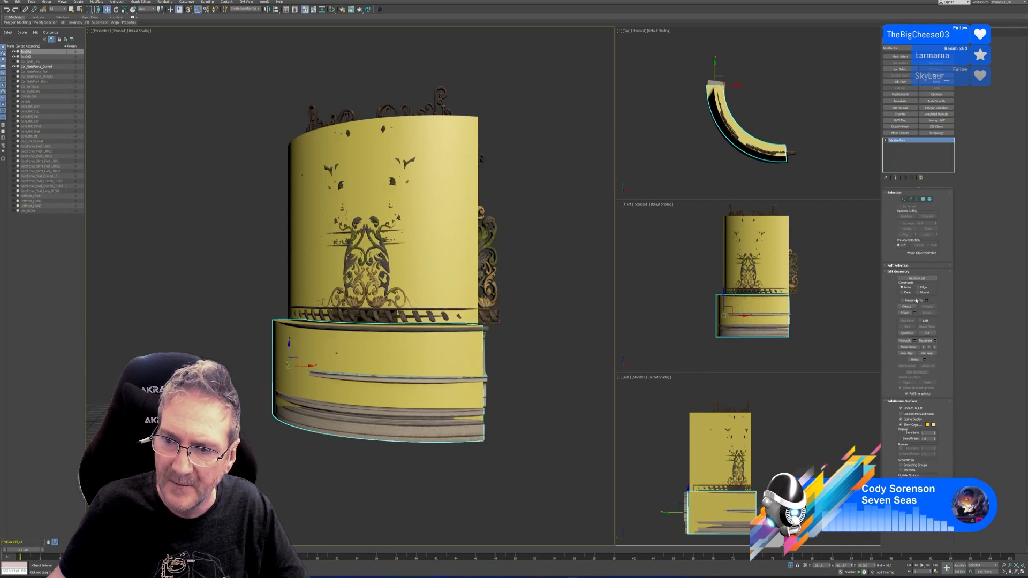
Attach the upper box to the lower Editable Poly to form a single mesh
left_click(905, 313)
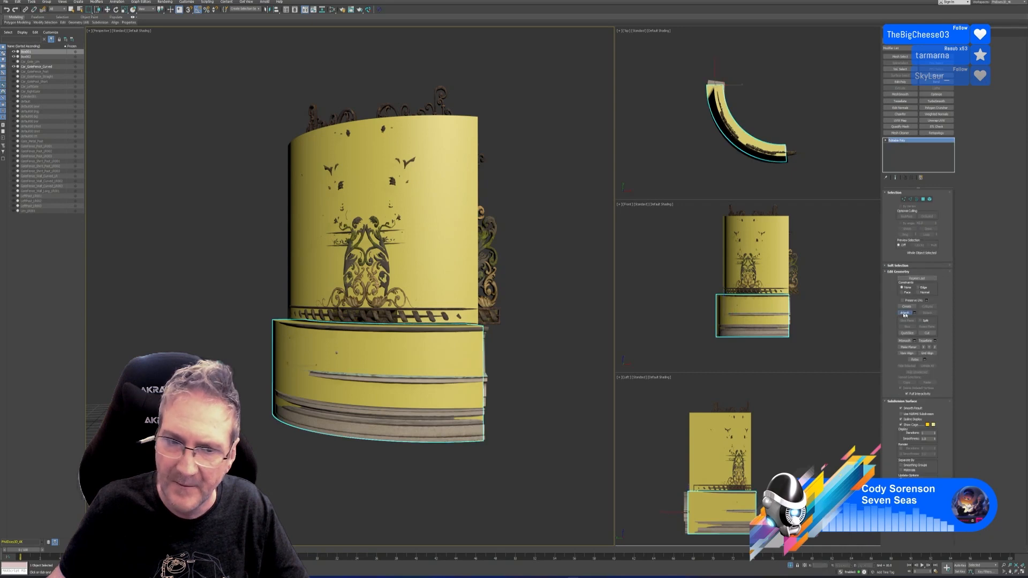
left_click(474, 121)
left_click(903, 314)
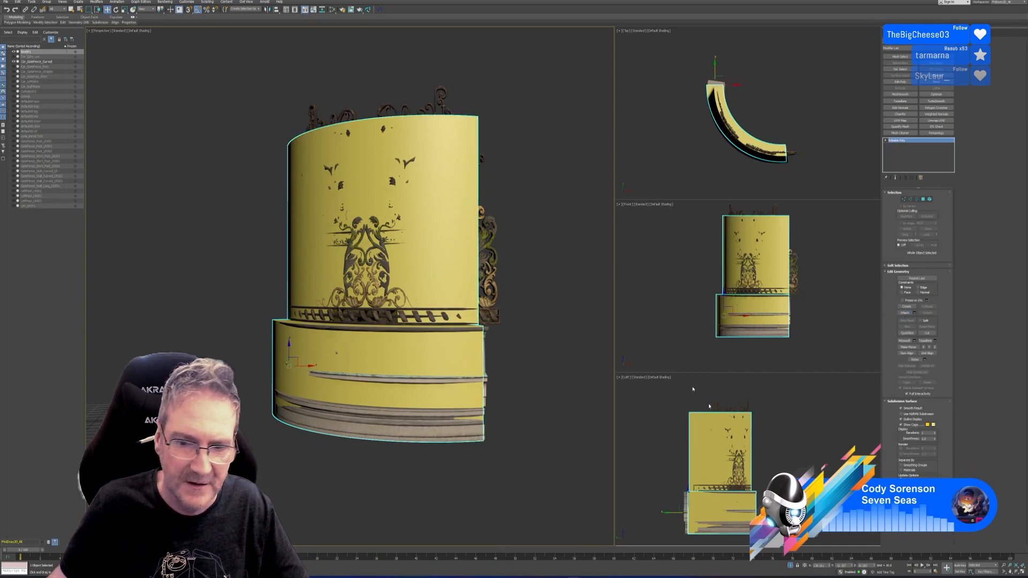
Leave isolation mode and start exporting only the selected bent-box mesh
left_click(791, 566)
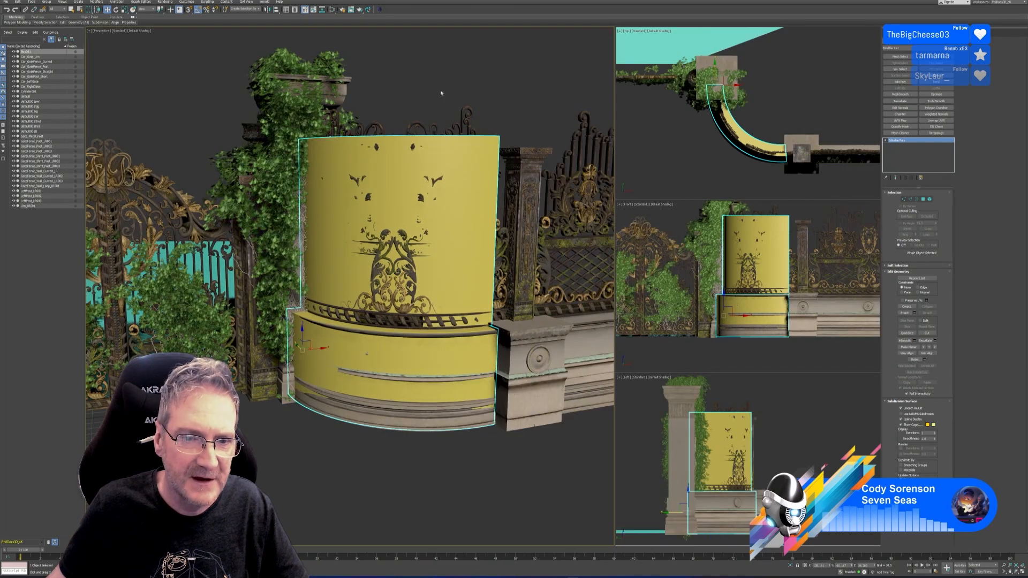
middle_click_drag(441, 93, 423, 88)
left_click(6, 2)
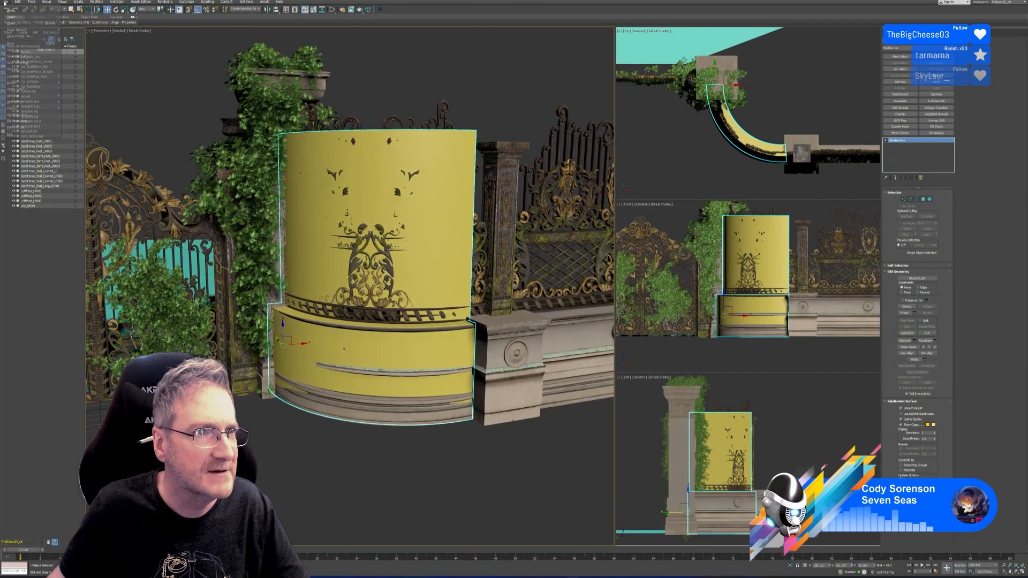
mouse_move(30, 84)
left_click(85, 90)
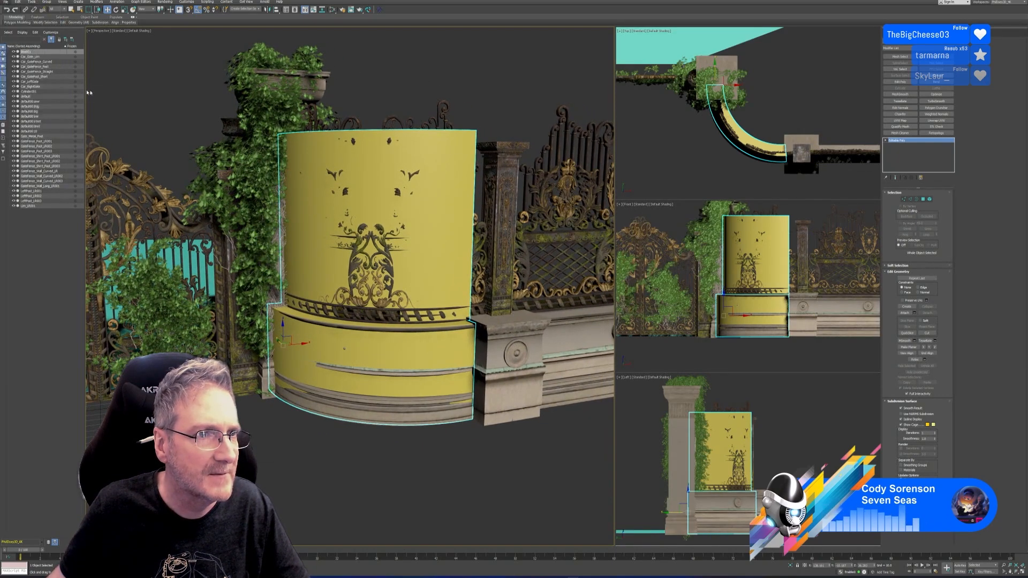
left_click(254, 148)
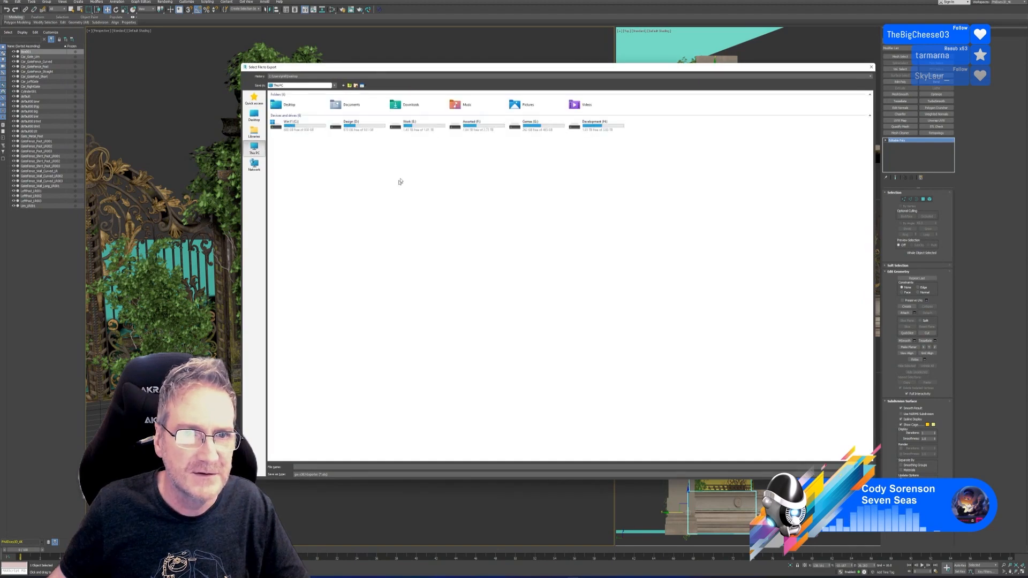
Choose the Exports folder inside Models > Car Gate on the Work drive as the export destination
left_click(541, 110)
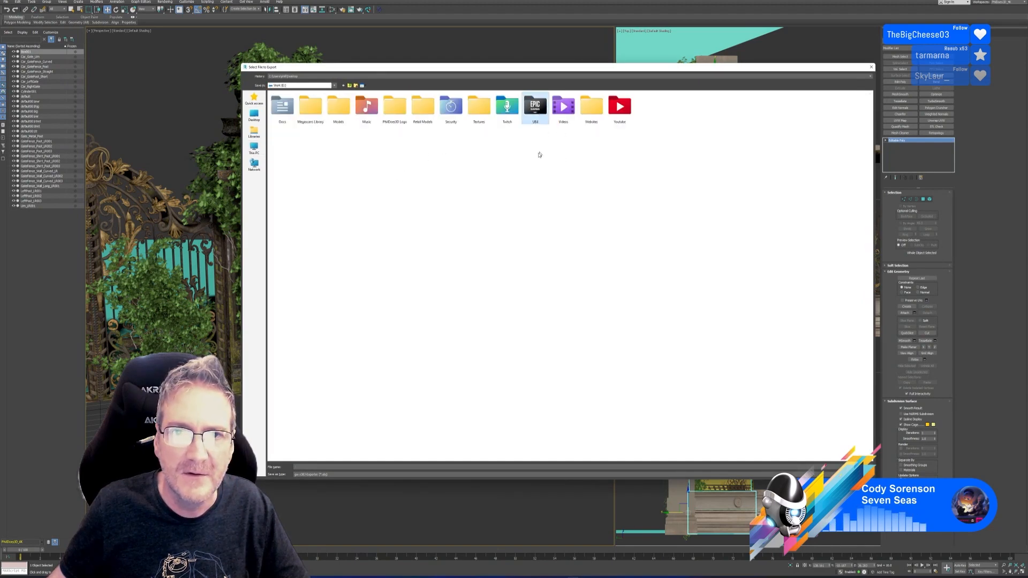
double_click(355, 111)
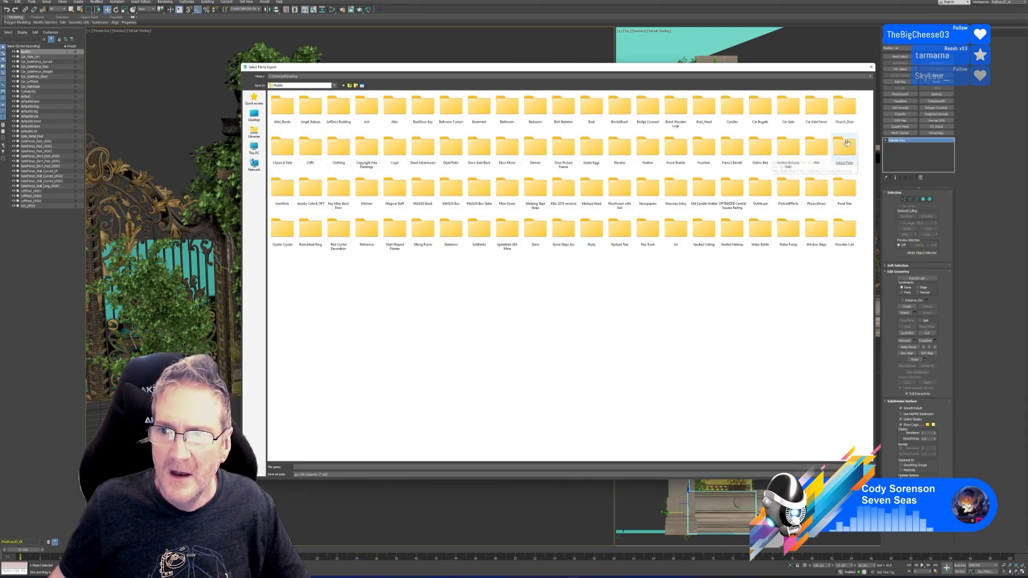
left_click(819, 114)
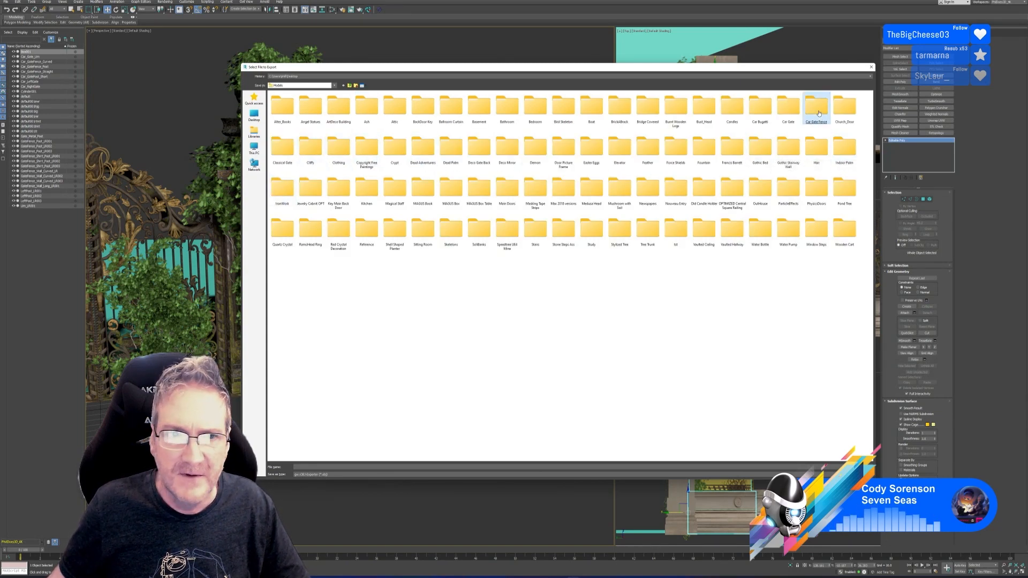
double_click(819, 113)
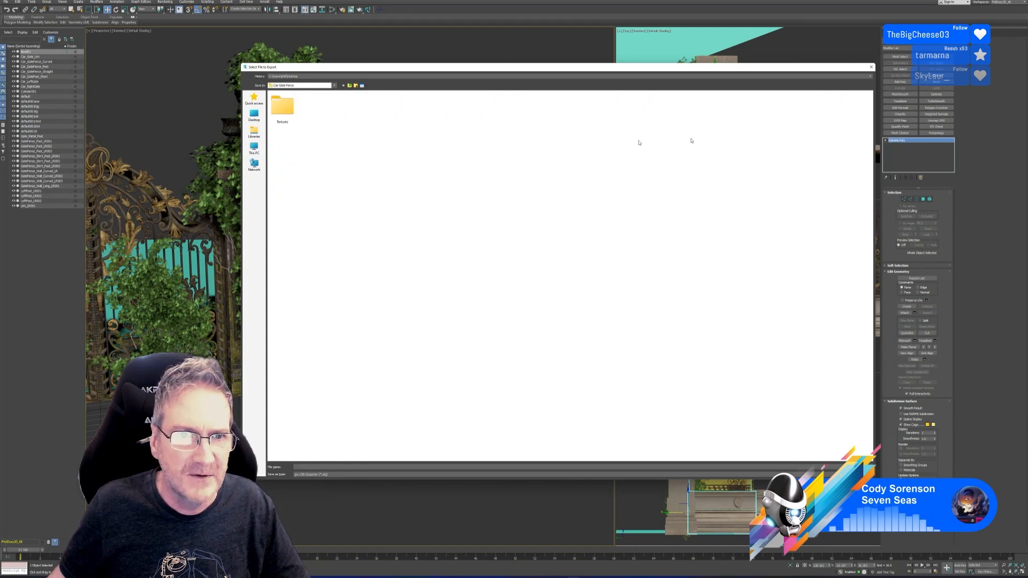
left_click(356, 86)
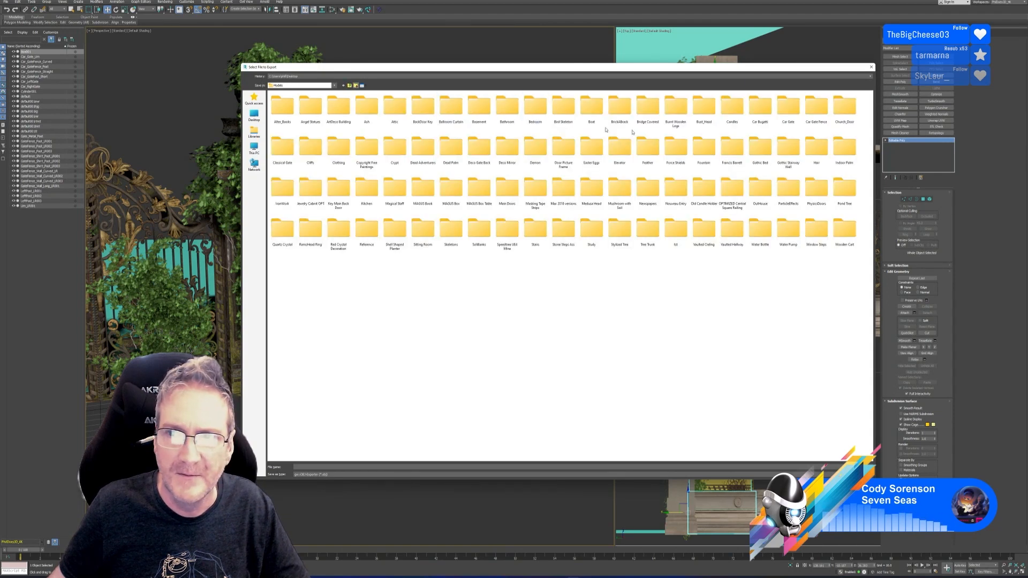
left_click(791, 127)
double_click(791, 127)
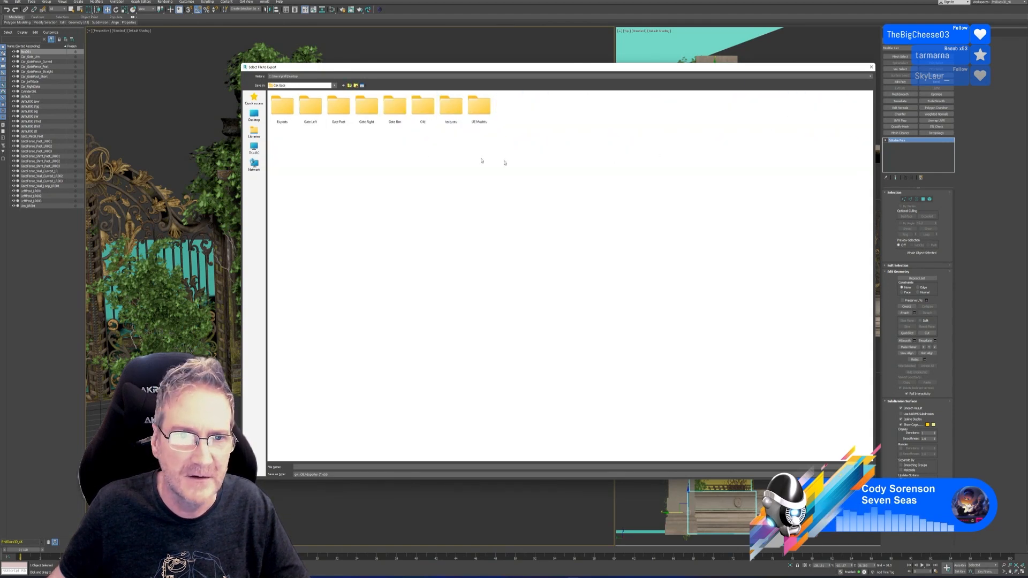
double_click(282, 105)
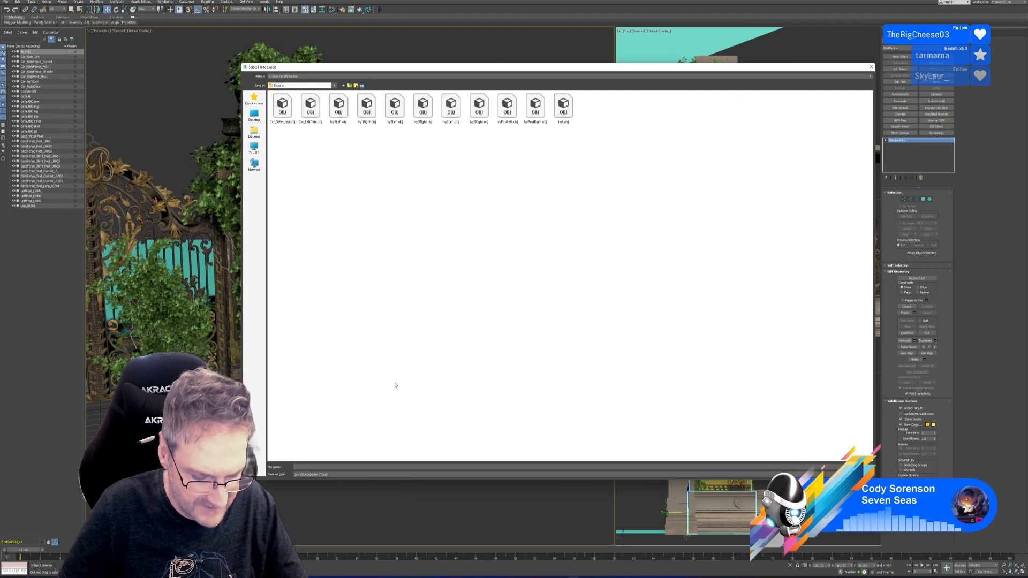
Name the OBJ export file Curved_Fence and save it
type("Col")
type("vedFence")
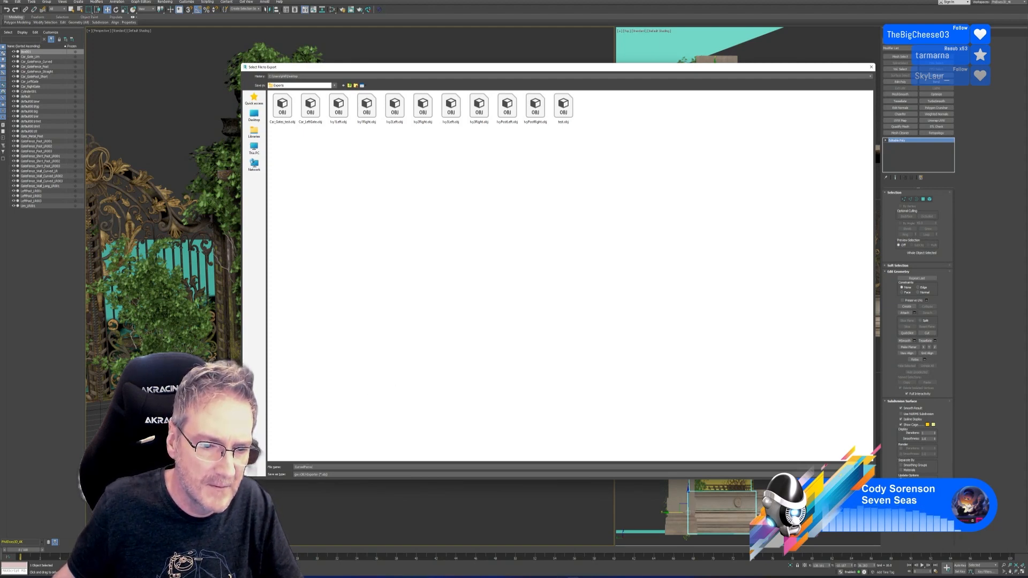
type("_")
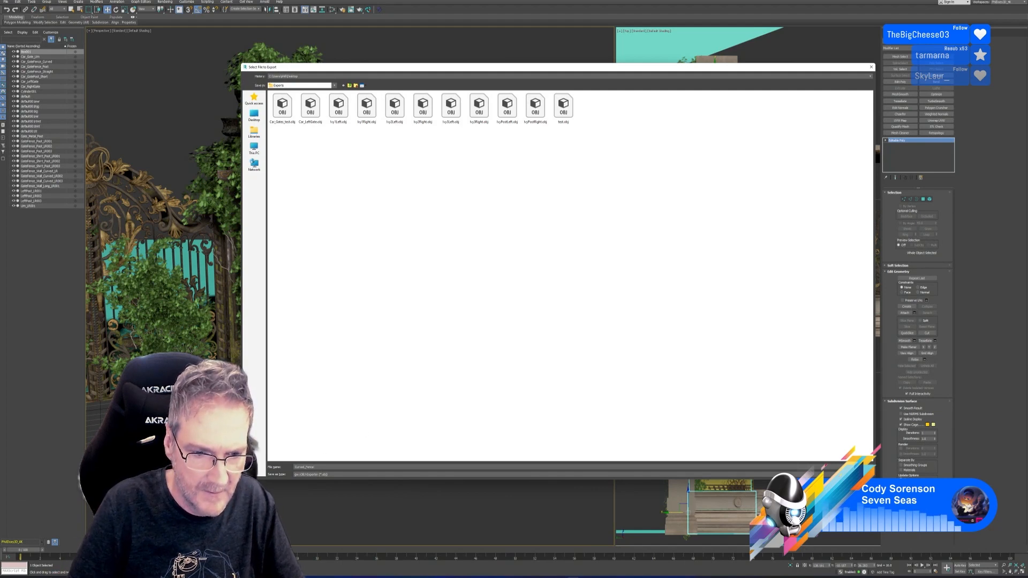
key("Return")
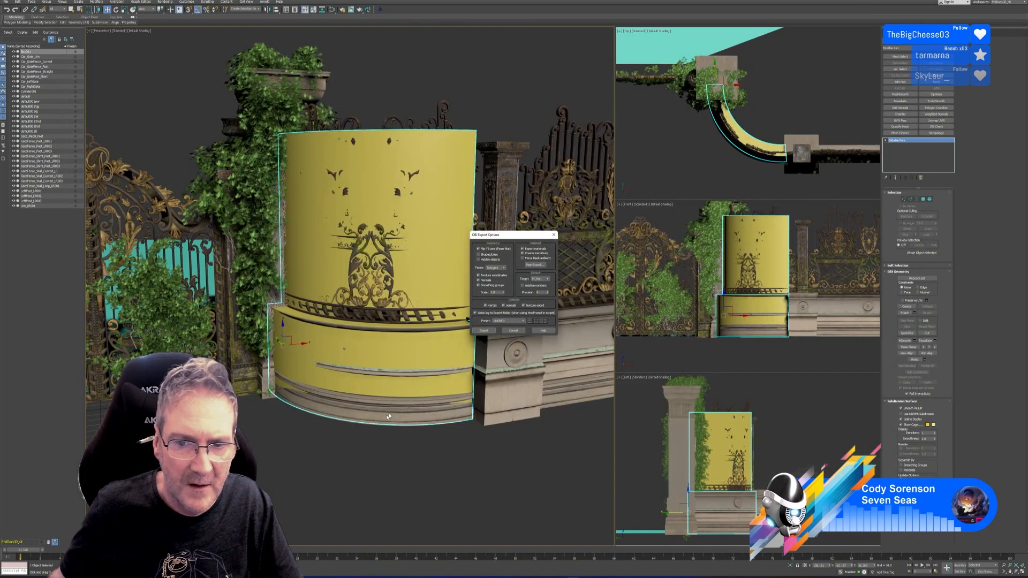
Review the face type in the OBJ export options, keep Triangles and run the export
left_click(503, 268)
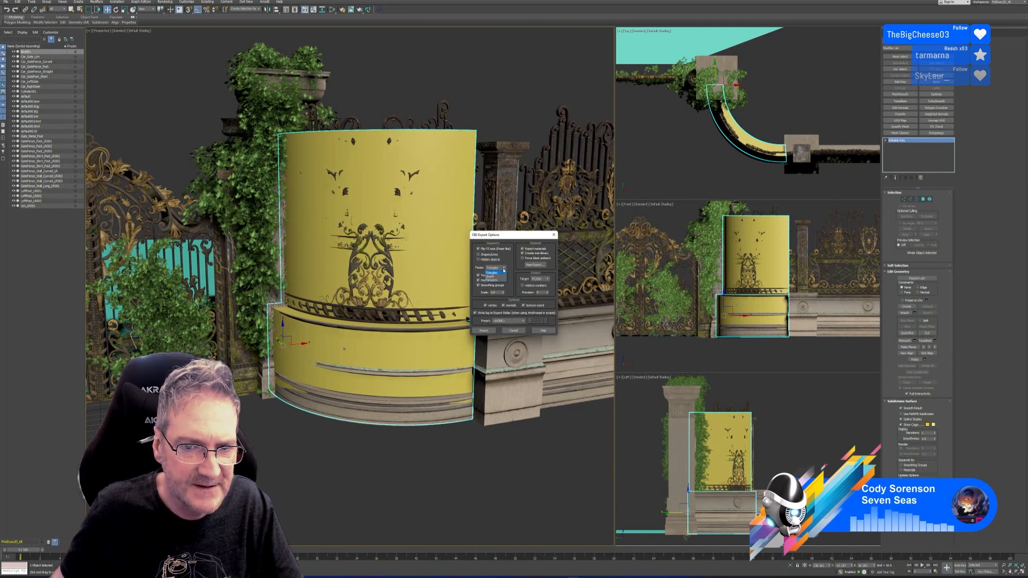
left_click(511, 236)
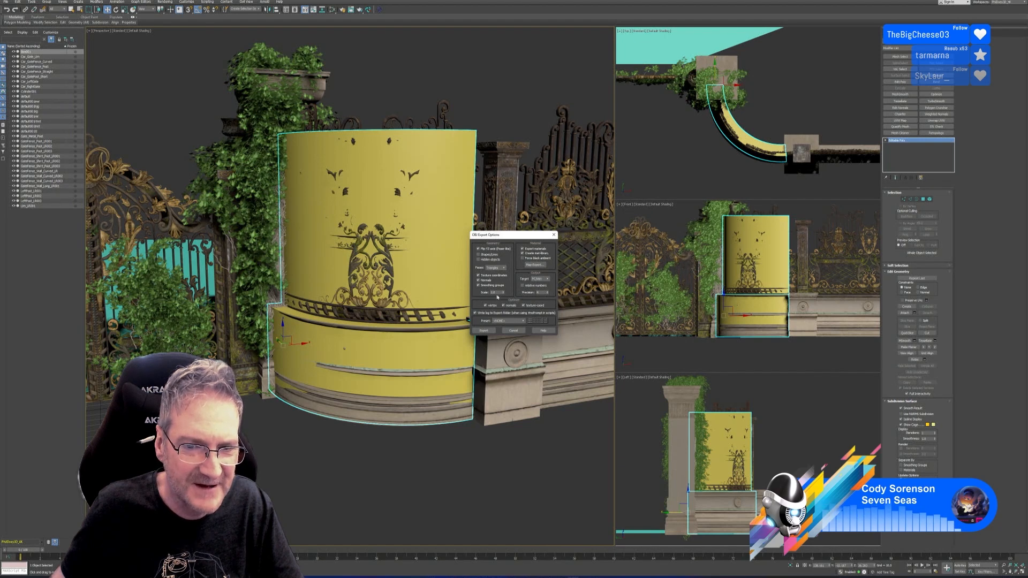
left_click(484, 331)
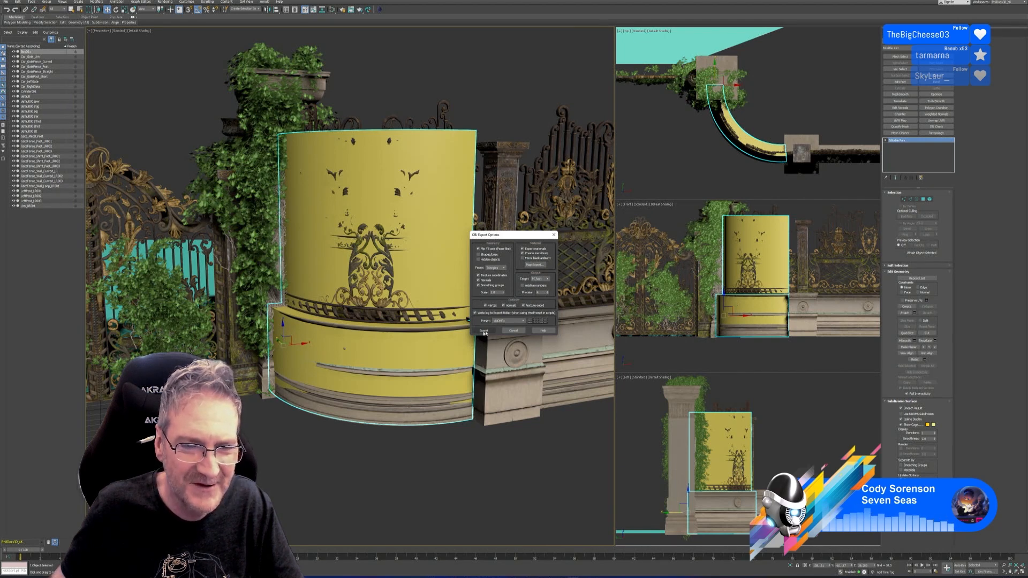
left_click(484, 331)
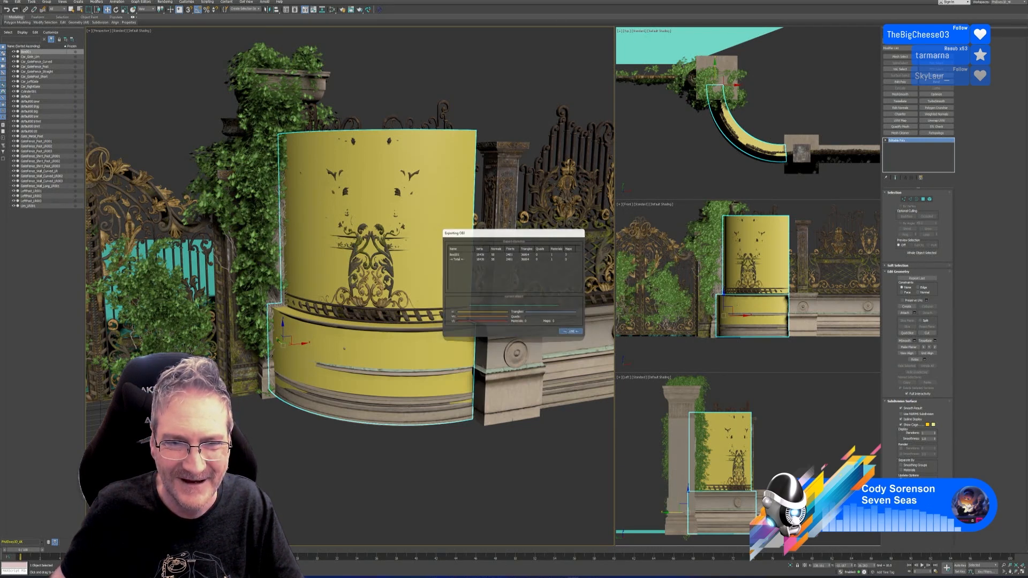
Switch to IvyGenerator and import Curved_Fence.obj into the scene
left_click(1014, 2)
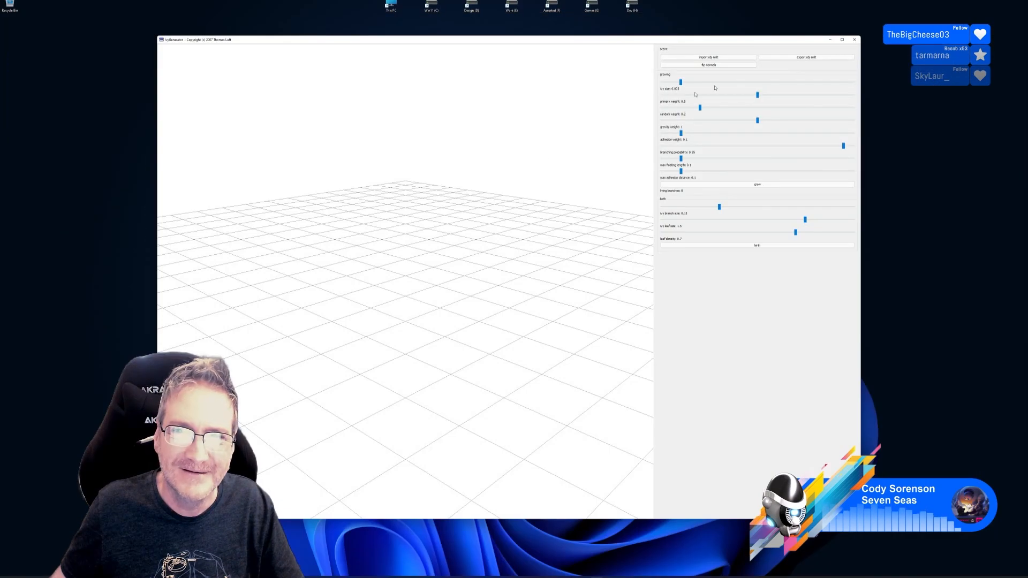
left_click(707, 58)
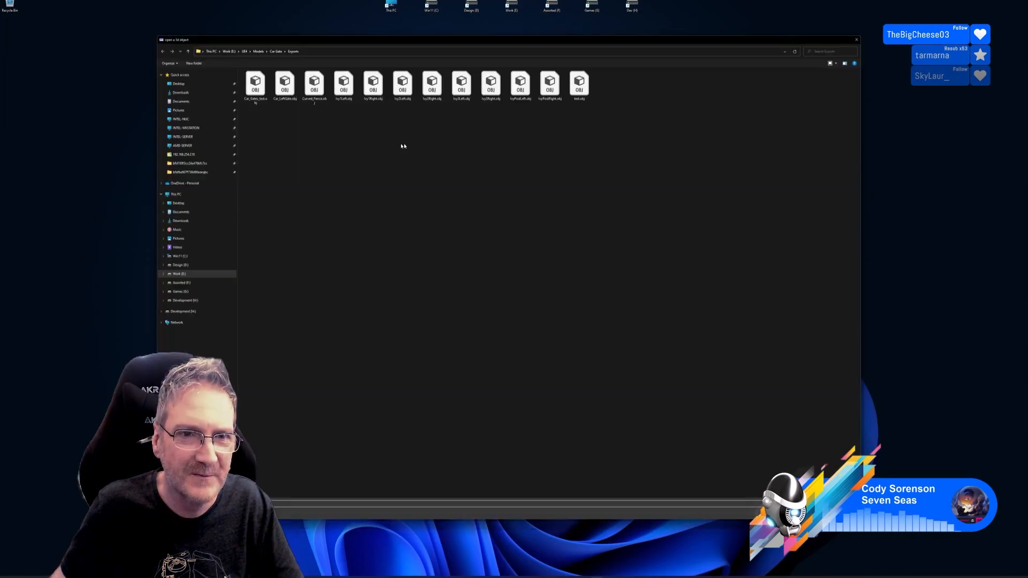
double_click(314, 85)
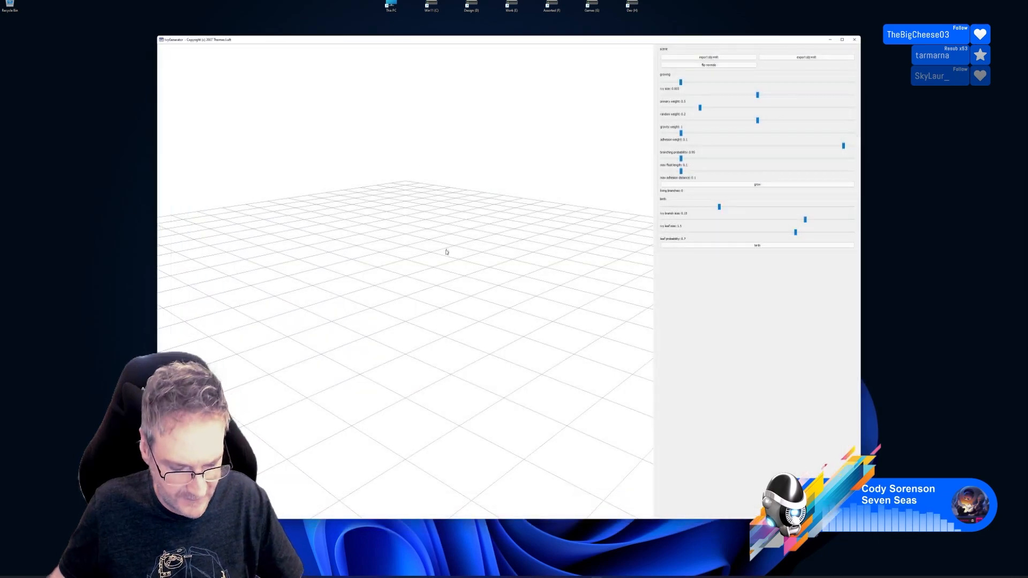
left_click_drag(454, 245, 421, 242)
right_click_drag(421, 241, 421, 421)
left_click_drag(420, 420, 257, 396)
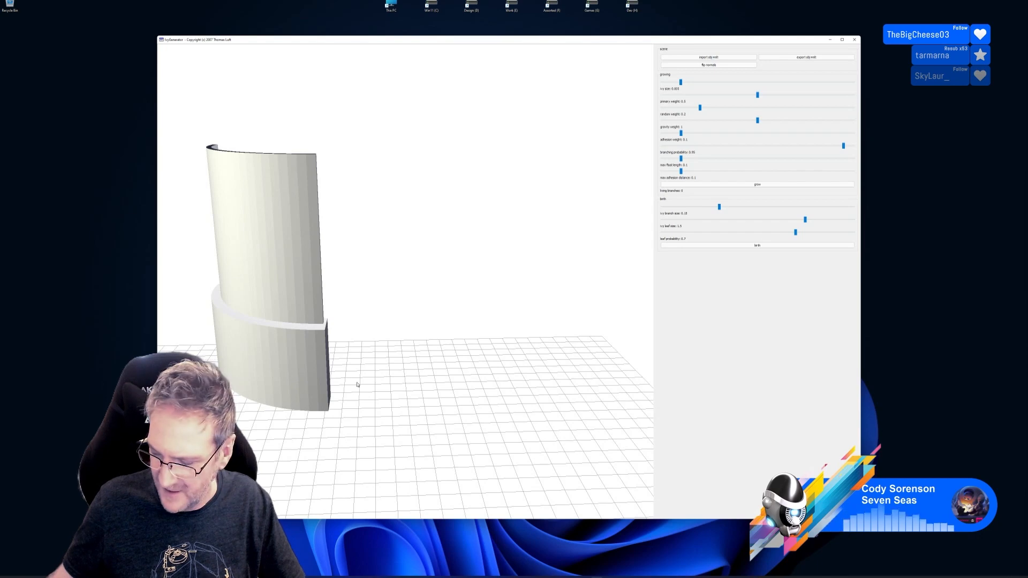
left_click_drag(356, 384, 275, 429)
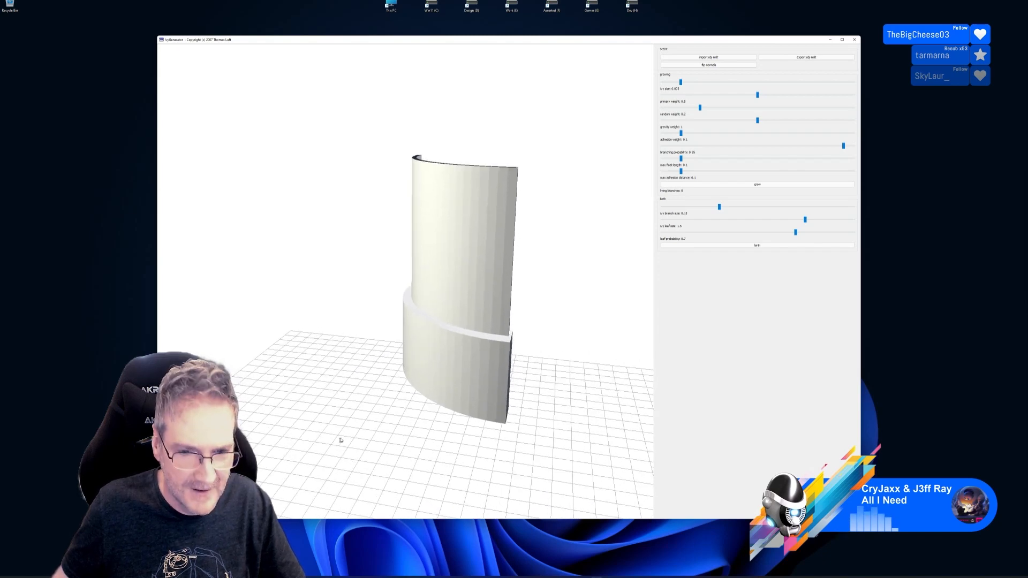
left_click_drag(339, 436, 204, 427)
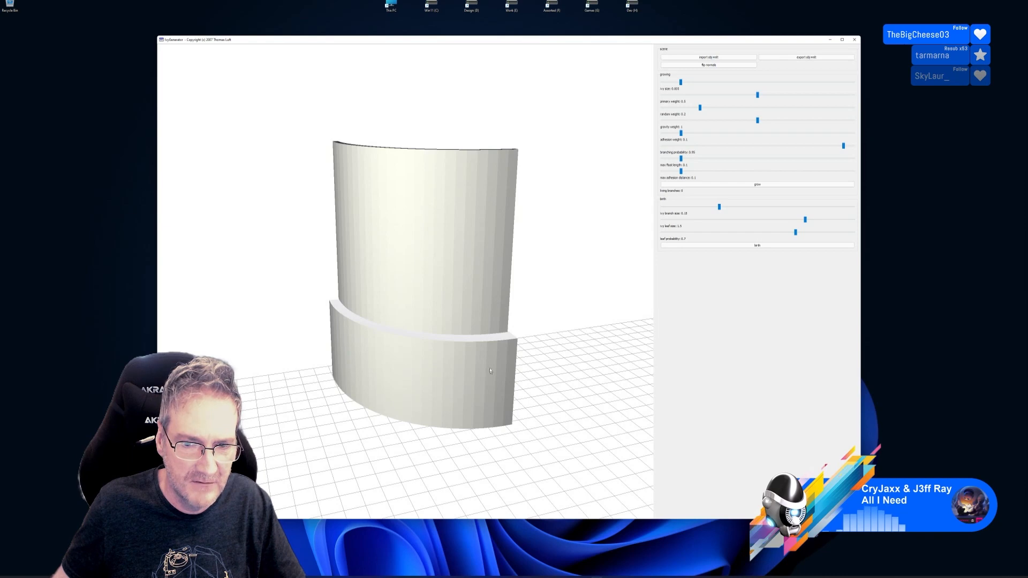
Plant an ivy root at the outer foot of the curved base, grow branches briefly and generate the leaves
double_click(343, 394)
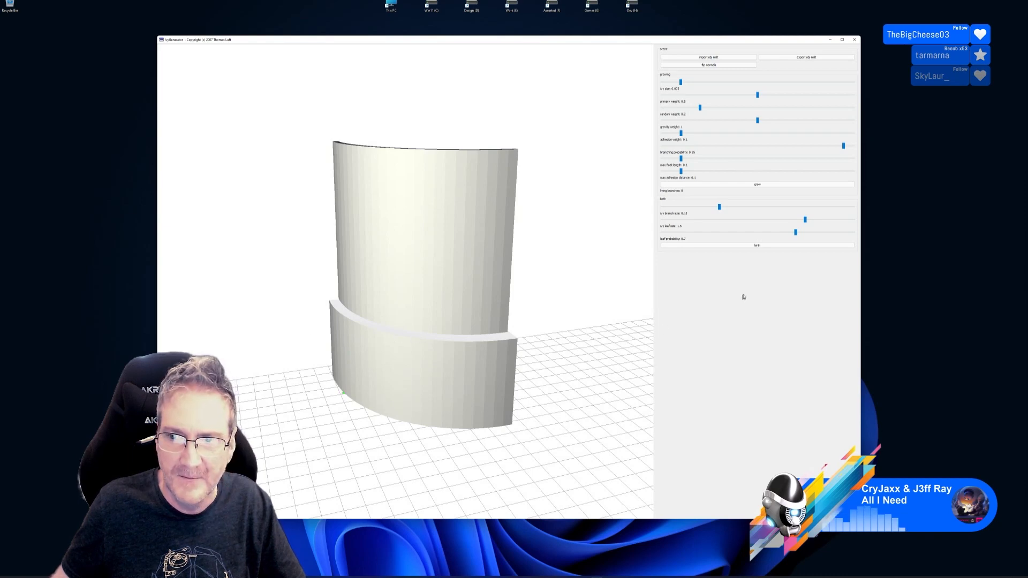
left_click(762, 186)
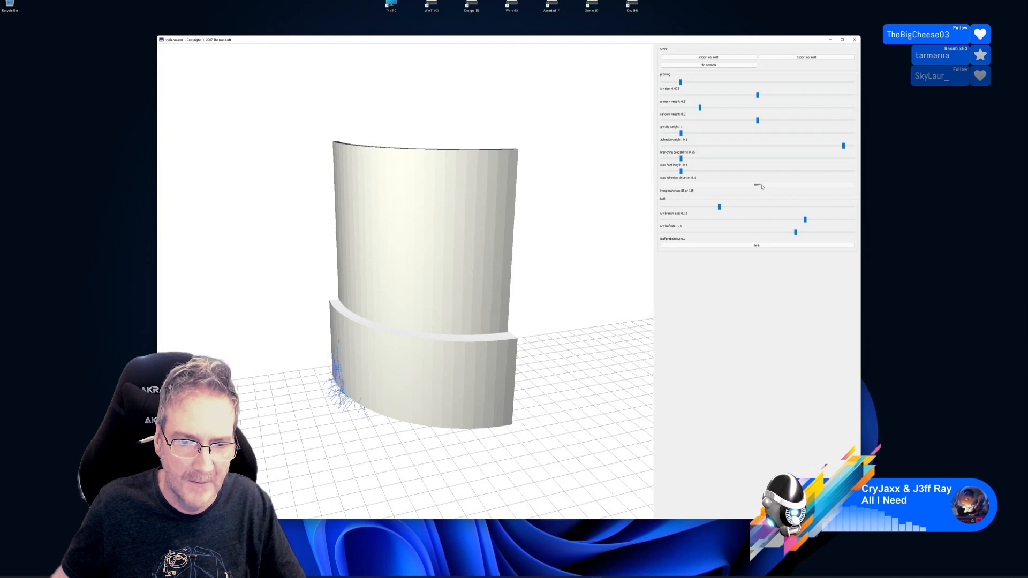
left_click(762, 185)
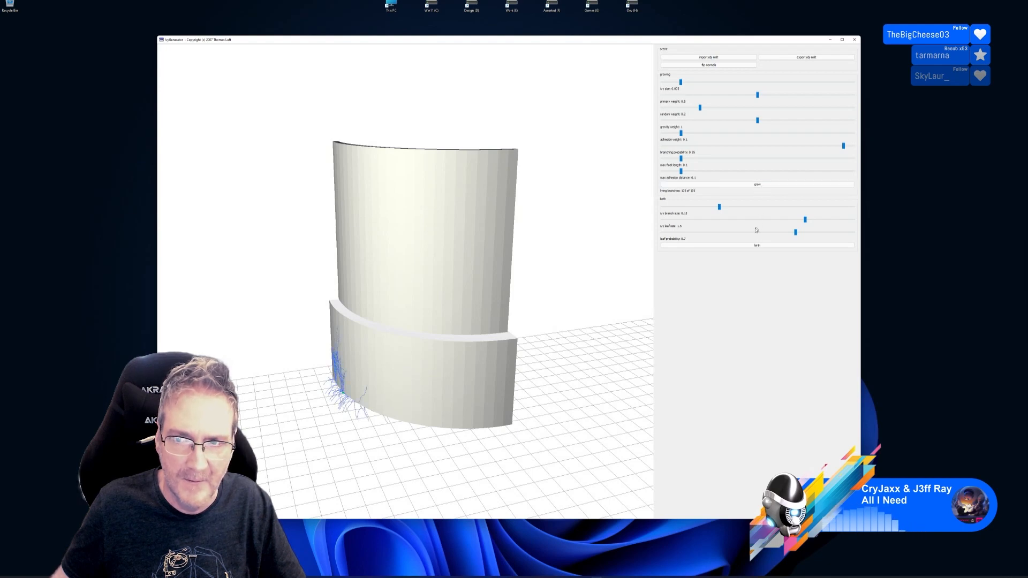
left_click(754, 246)
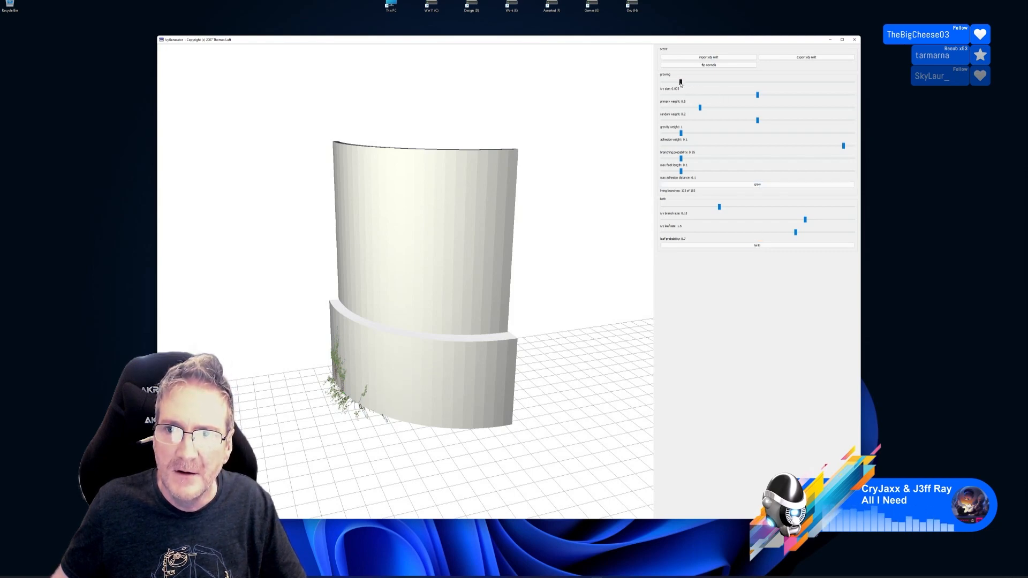
Set the ivy size to about 0.015, replant the root at the base's foot, grow it and generate the leaves
left_click_drag(681, 82, 718, 83)
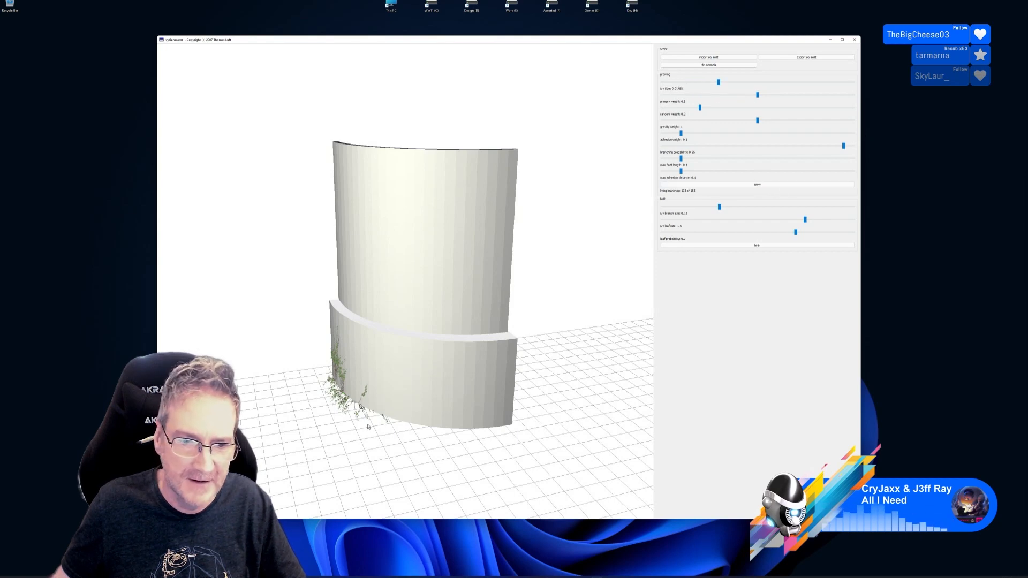
double_click(351, 400)
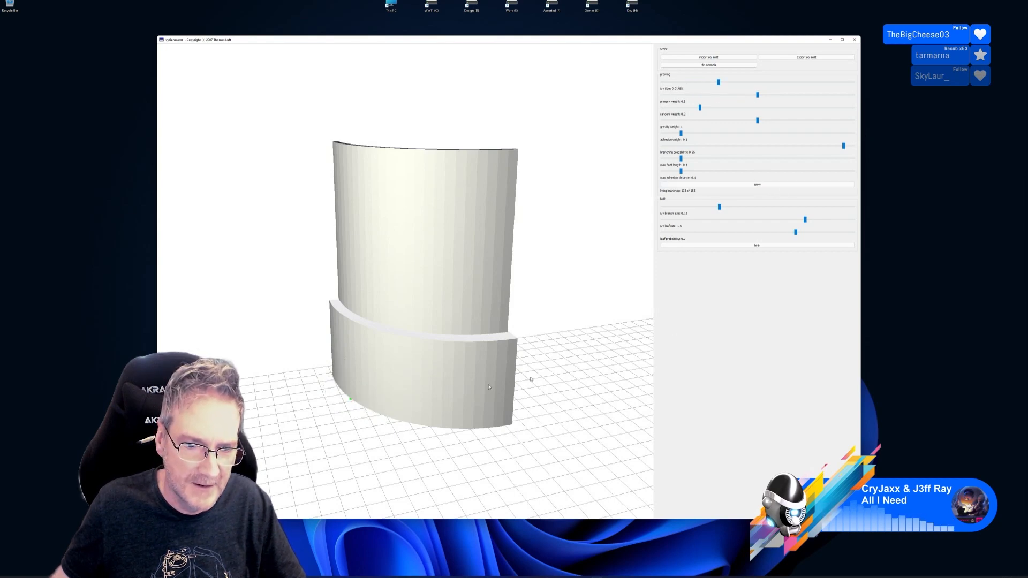
left_click(769, 185)
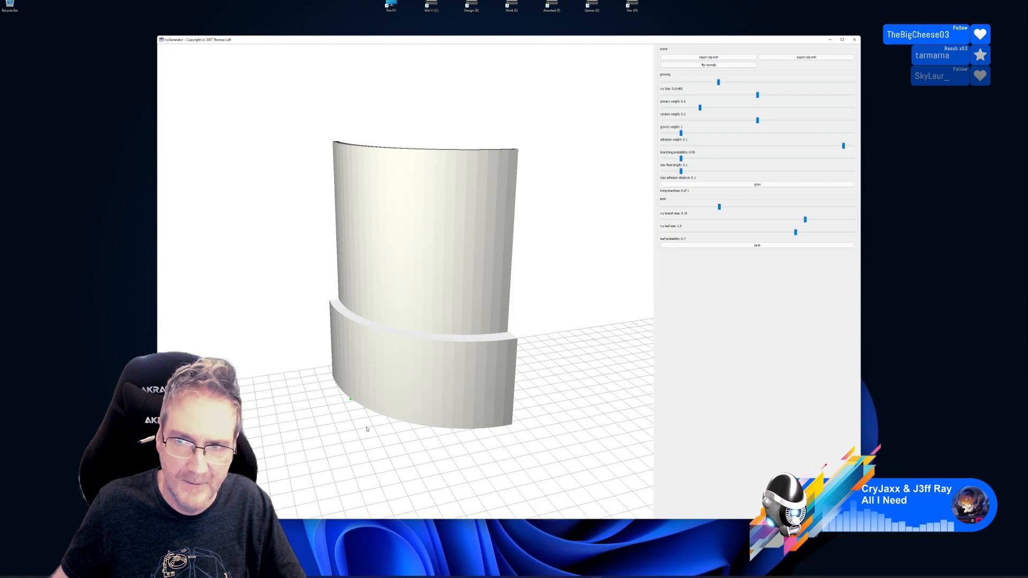
mouse_move(367, 428)
left_mouse_down()
mouse_move(367, 446)
mouse_move(366, 356)
mouse_move(443, 381)
mouse_move(390, 379)
mouse_move(381, 368)
mouse_move(382, 426)
left_mouse_up()
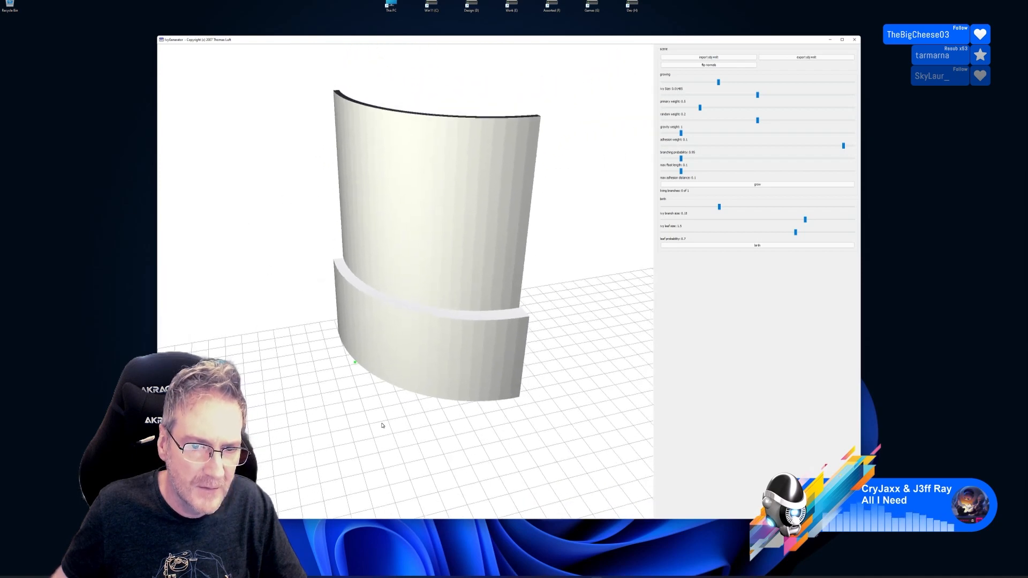
left_click(762, 184)
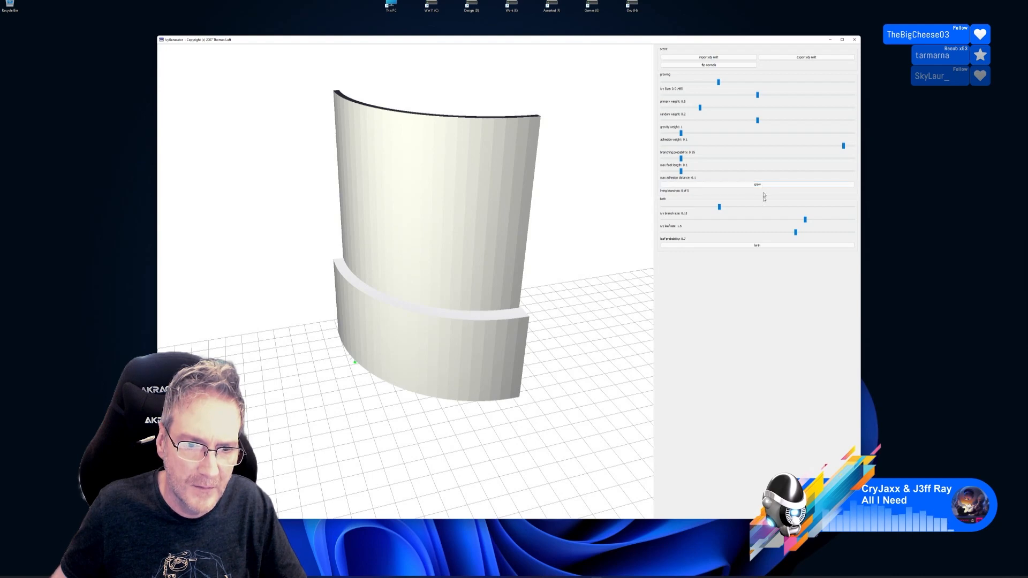
left_click(748, 247)
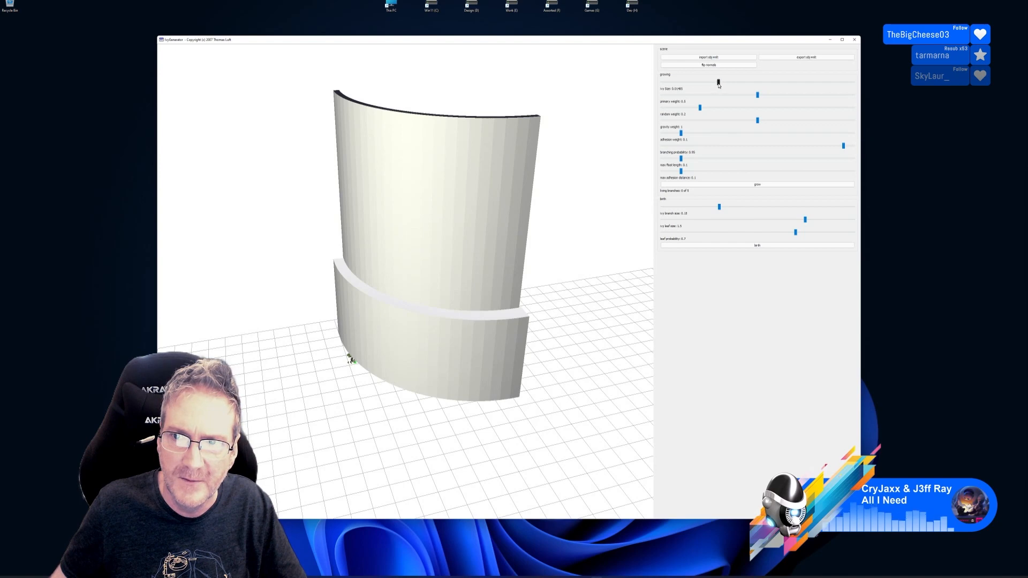
Set the ivy size to about 0.031, replant the root at the curved base's outer foot, grow it and generate the leaves
mouse_move(718, 82)
left_mouse_down()
mouse_move(771, 82)
mouse_move(706, 90)
left_mouse_up()
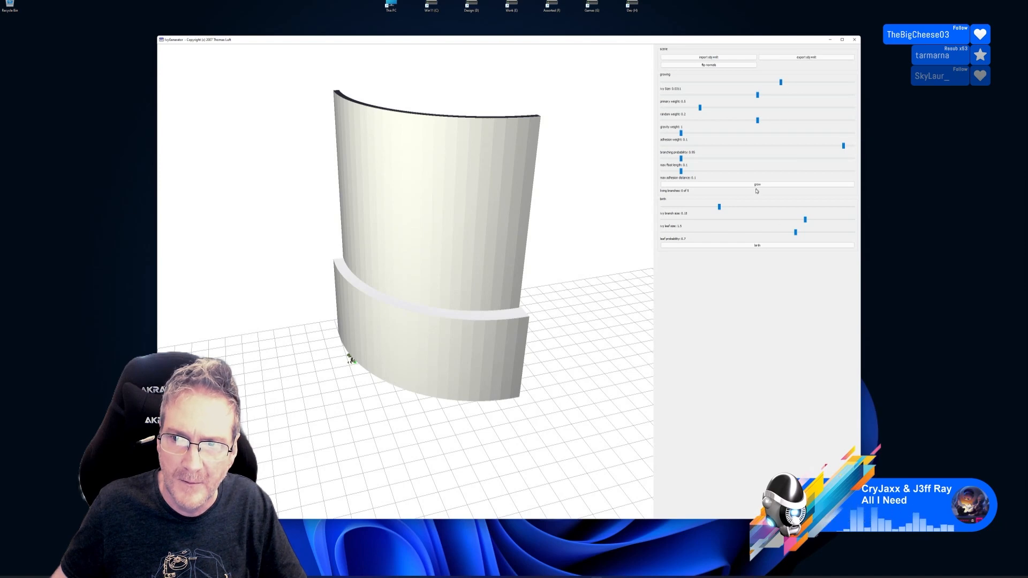
double_click(360, 366, "ctrl")
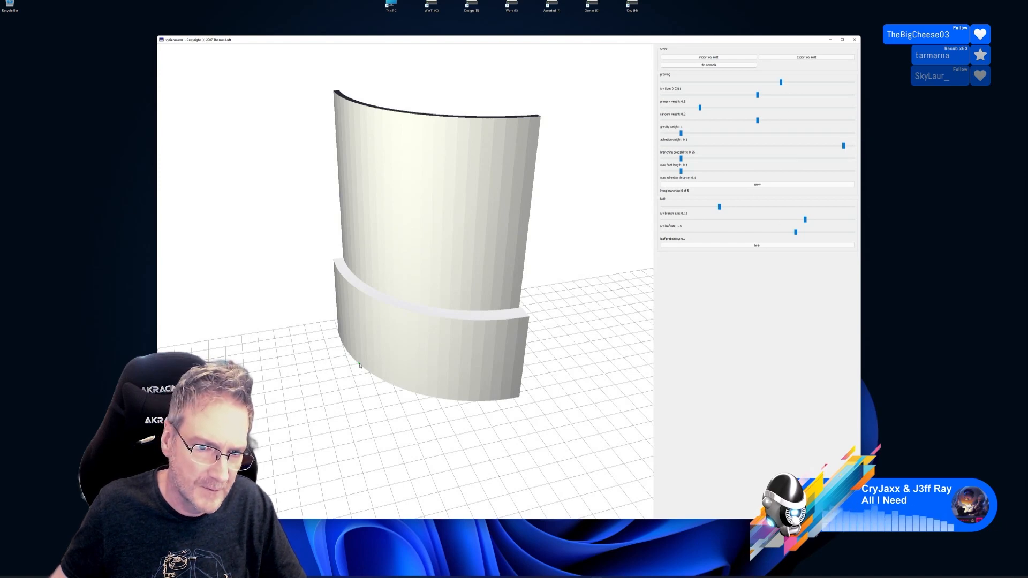
left_click(758, 184)
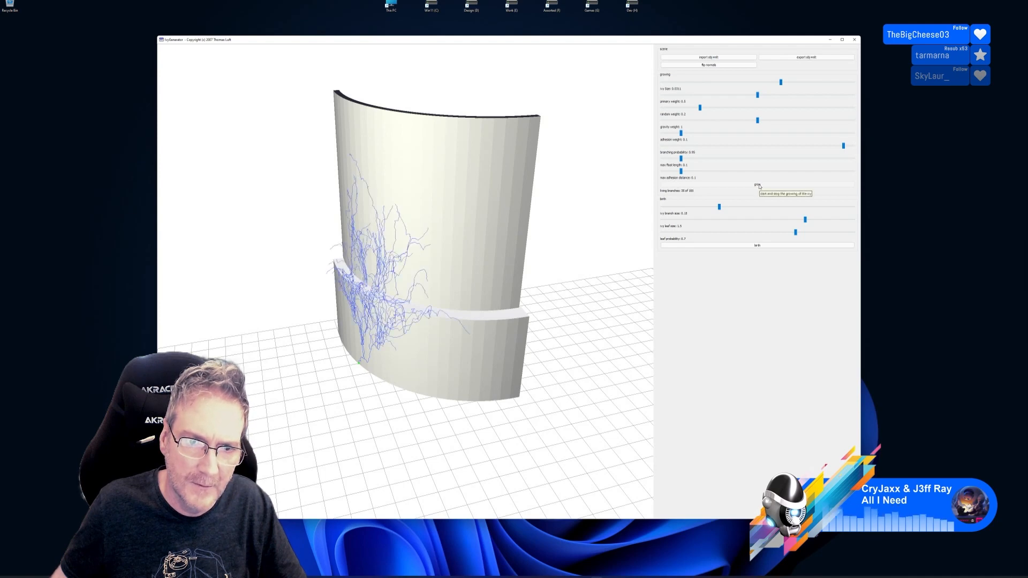
left_click(757, 245)
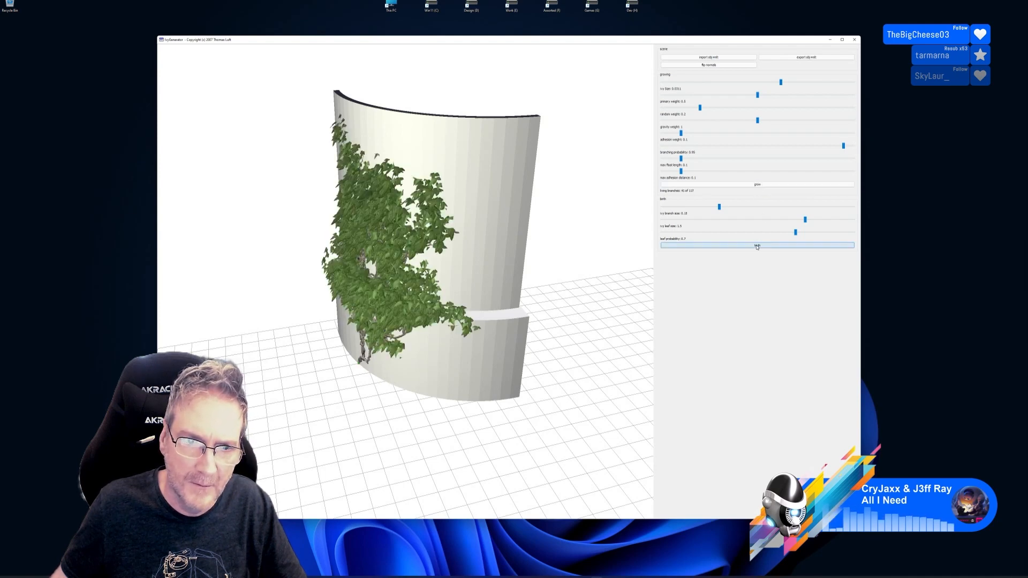
Inspect the generated ivy, switch to 3ds Max and compare its scale with the existing ivy on the gate pillar beside the curved fence
left_click_drag(447, 379, 393, 406)
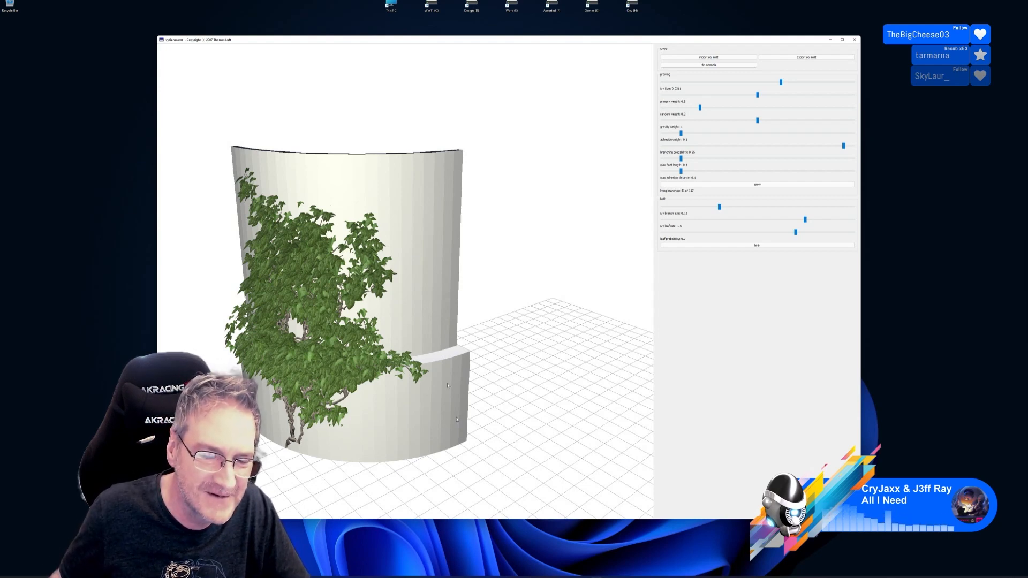
key("alt+Tab")
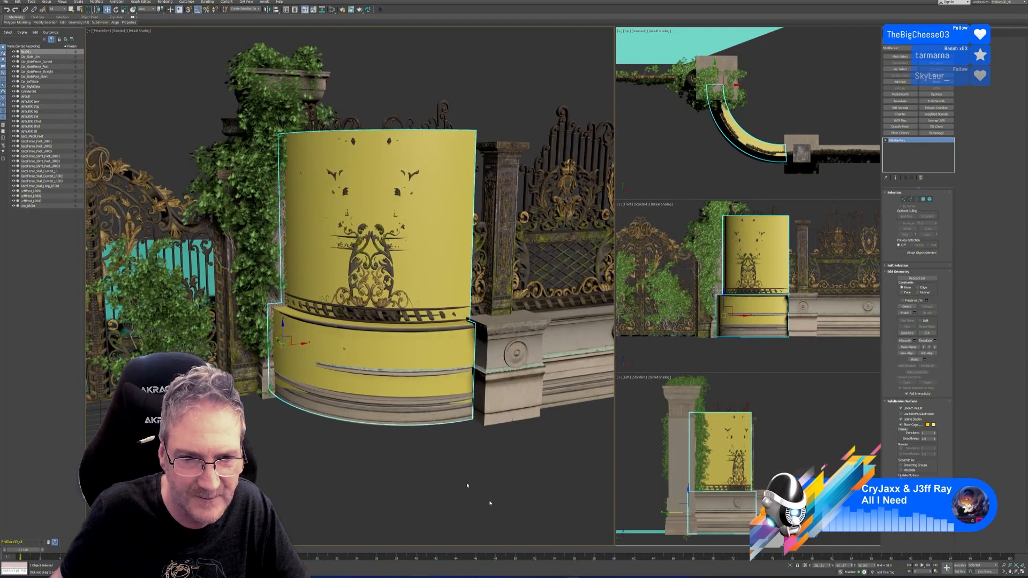
middle_click_drag(344, 456, 505, 467)
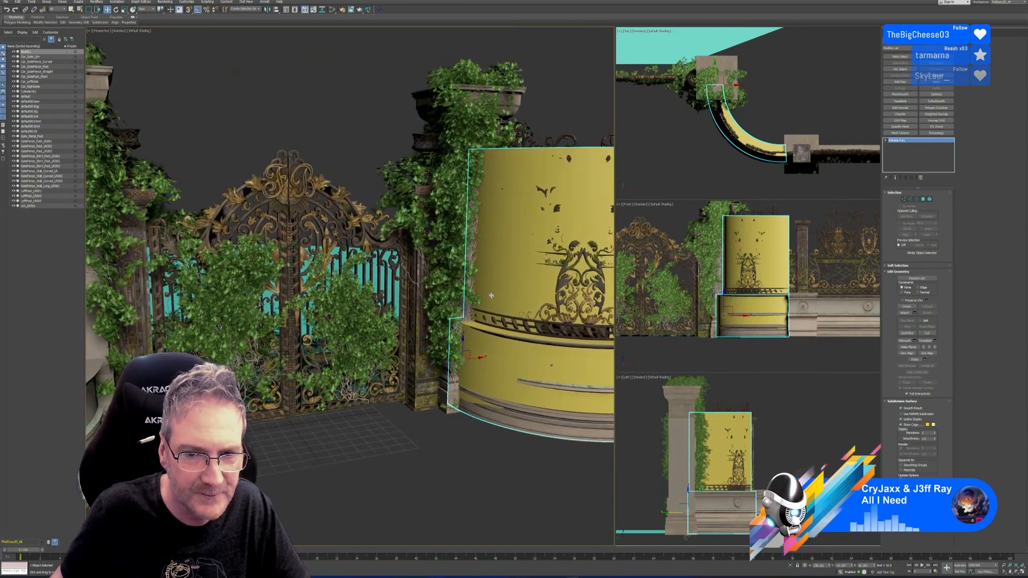
scroll(491, 298, "up", 2)
scroll(401, 348, "up", 5)
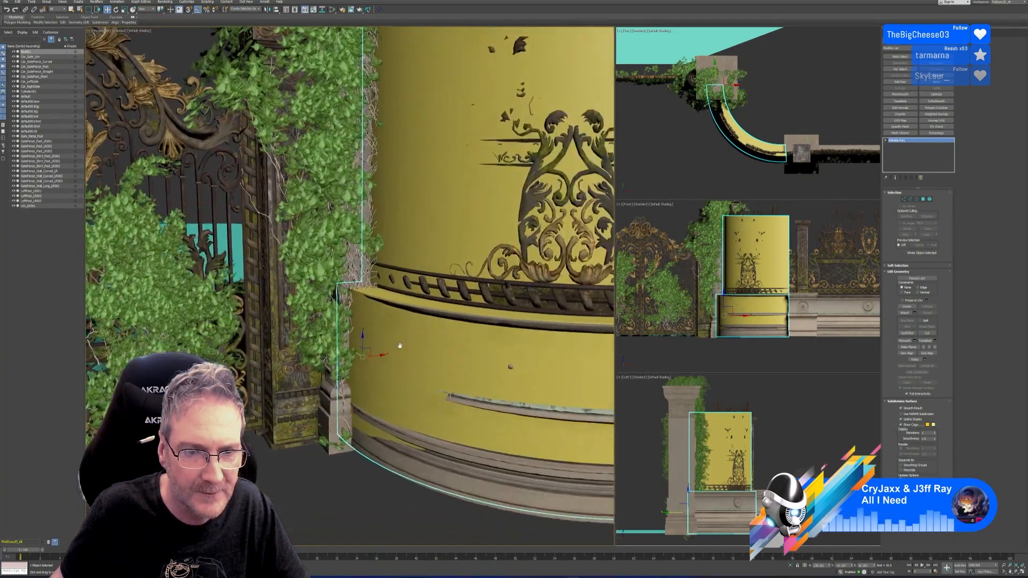
scroll(401, 349, "down", 4)
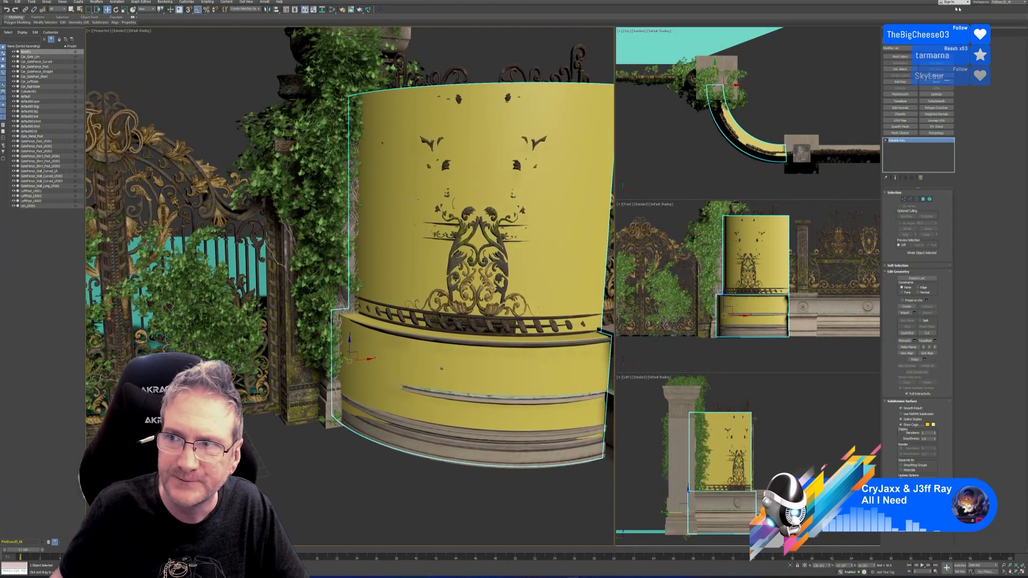
Return to IvyGenerator, set the ivy size to about 0.025, replant the root at the base's foot, grow it and generate the leaves
left_click(997, 1)
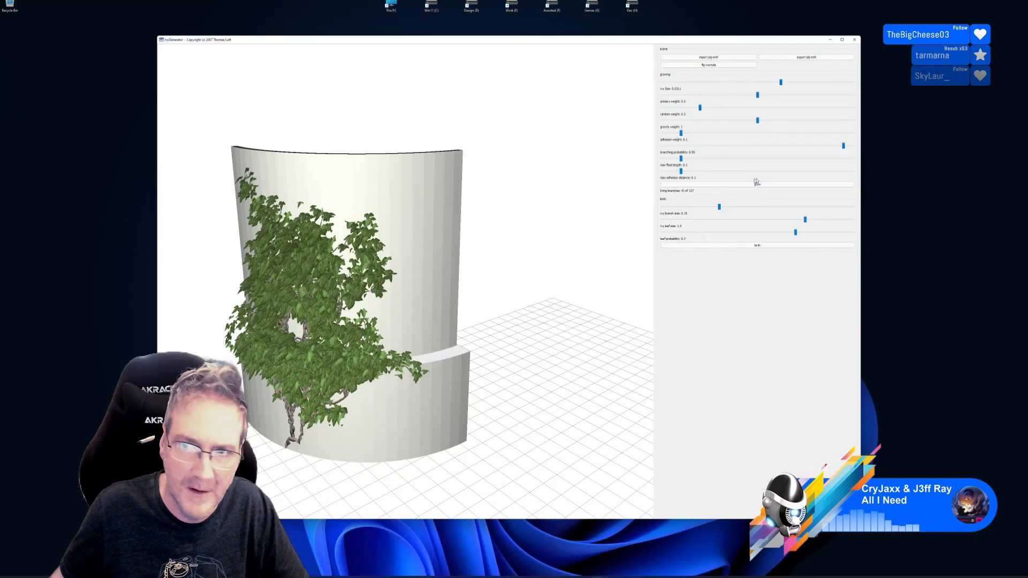
left_click_drag(782, 82, 761, 85)
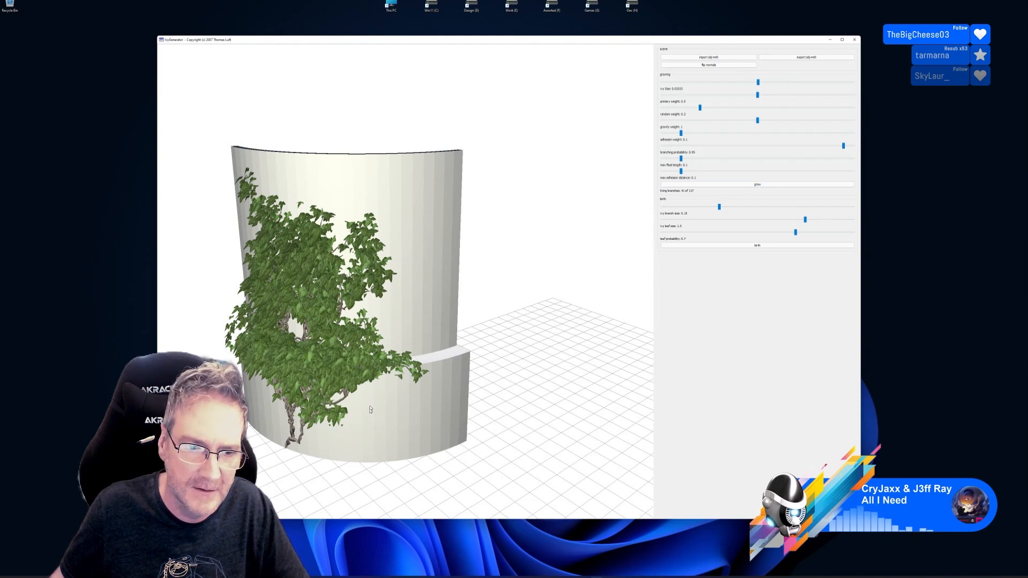
double_click(282, 446)
left_click(764, 185)
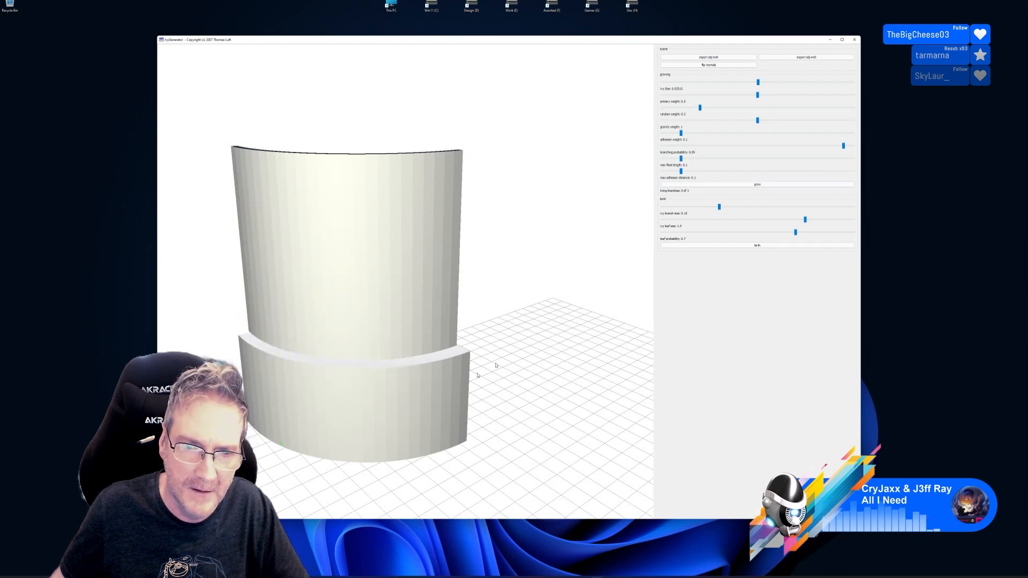
left_click_drag(508, 430, 504, 343)
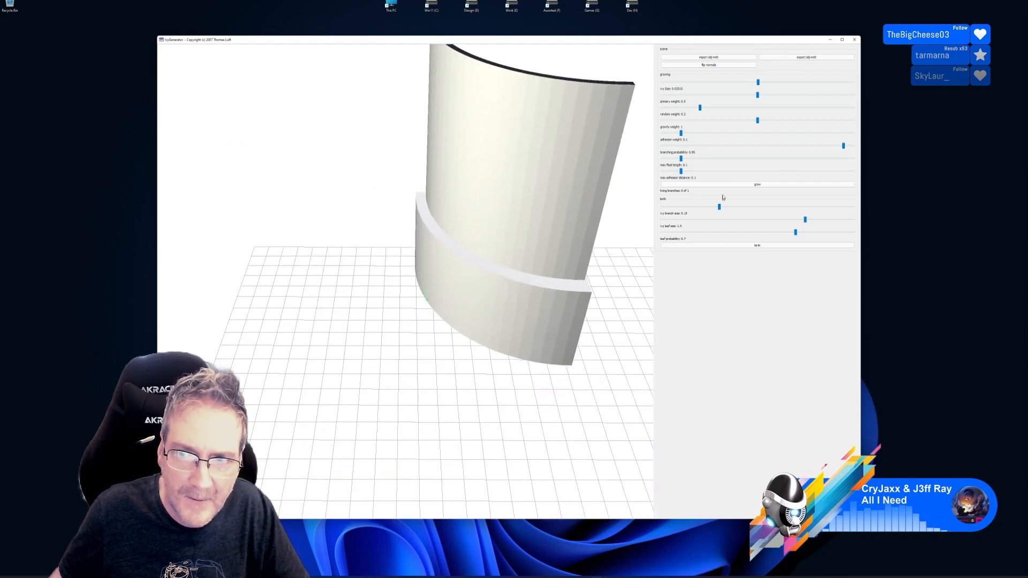
left_click(742, 185)
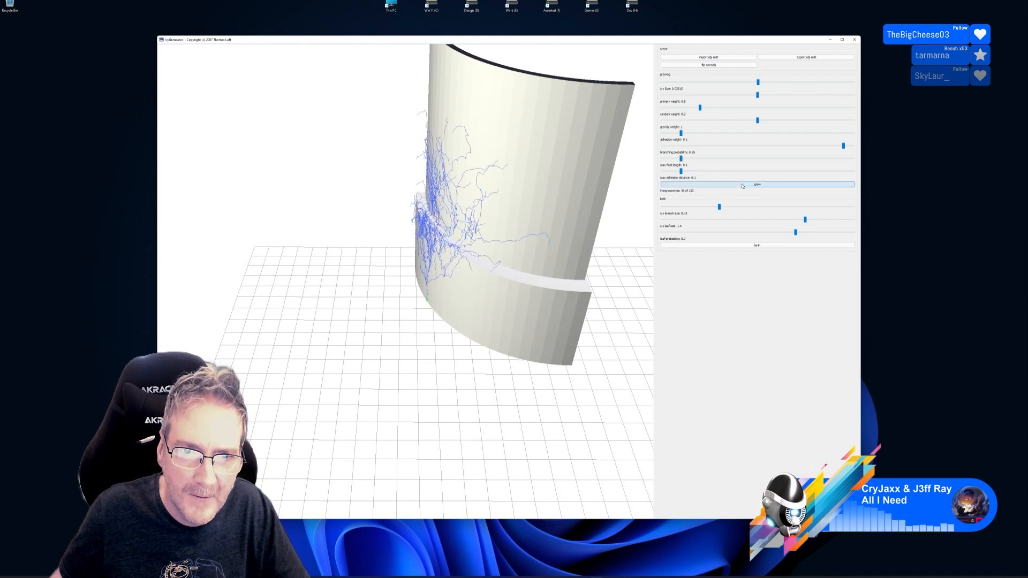
left_click(747, 245)
left_click_drag(504, 322, 391, 420)
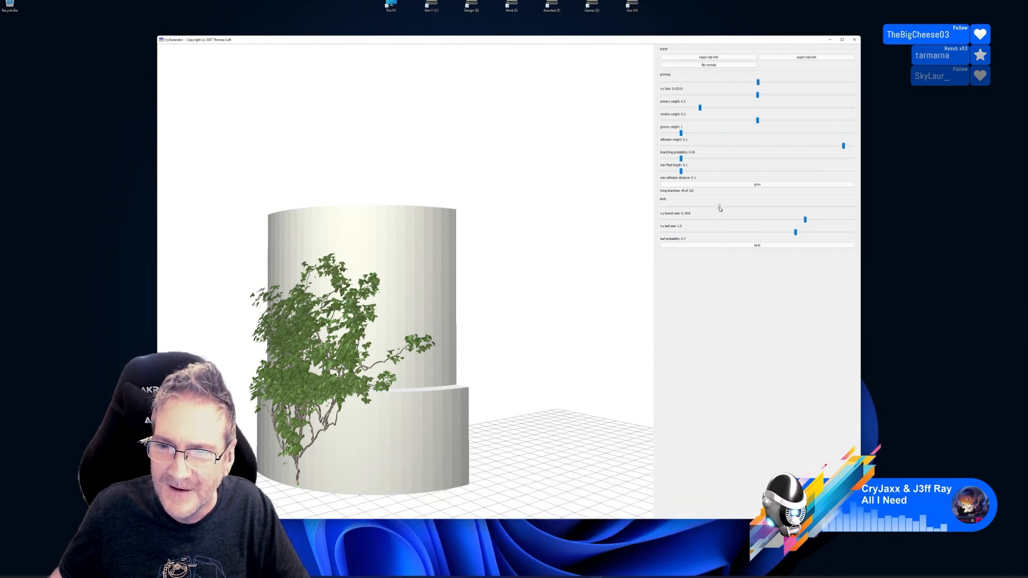
Reduce the ivy branch size to about 0.11, lower it further to about 0.078, and regenerate the ivy geometry each time
left_click_drag(719, 210, 704, 209)
left_click(758, 246)
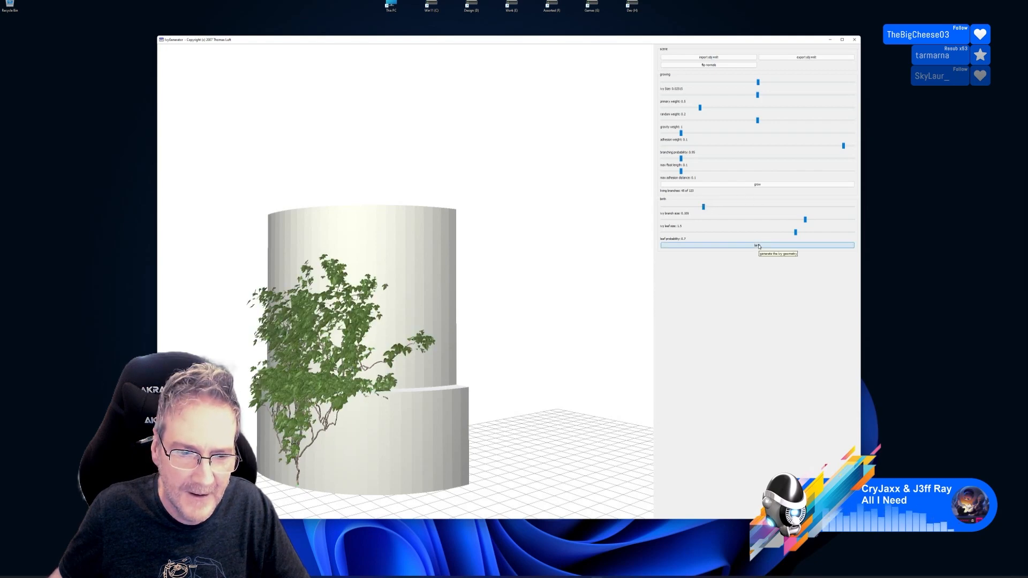
left_click_drag(703, 207, 692, 207)
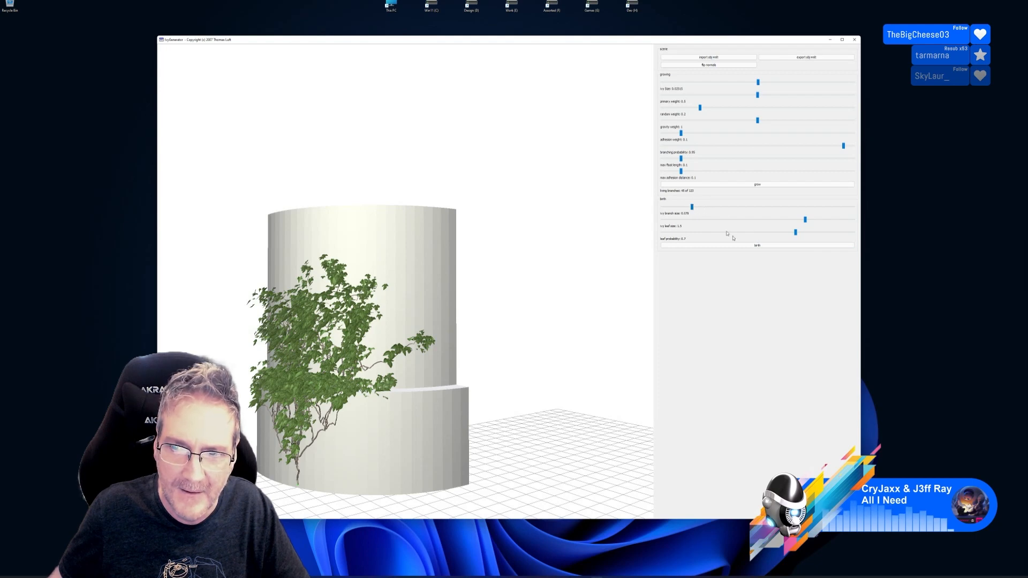
left_click(756, 246)
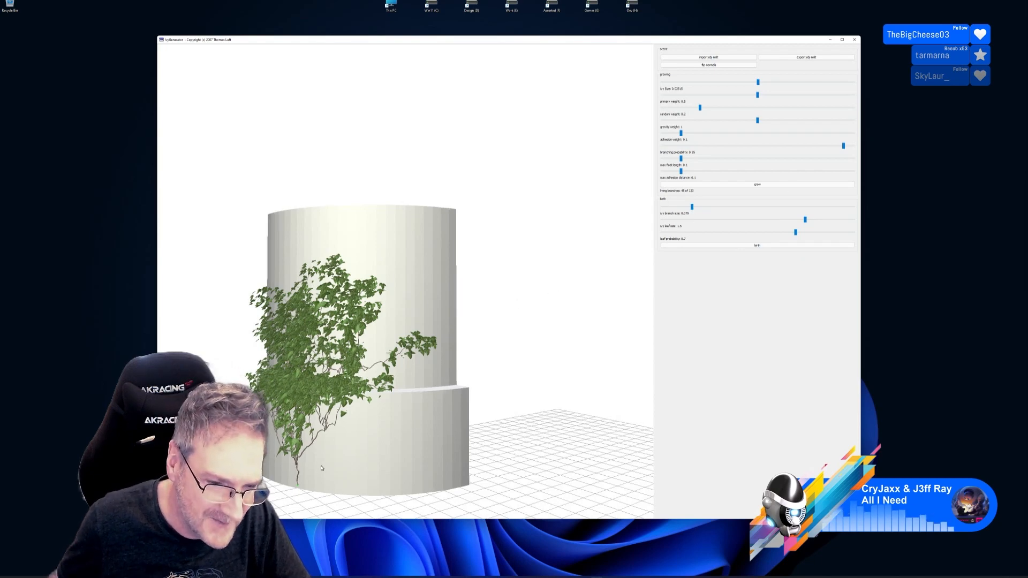
Examine the ivy's stems up close and compare their thickness with the existing pillar ivy in 3ds Max
right_click_drag(322, 468, 324, 434)
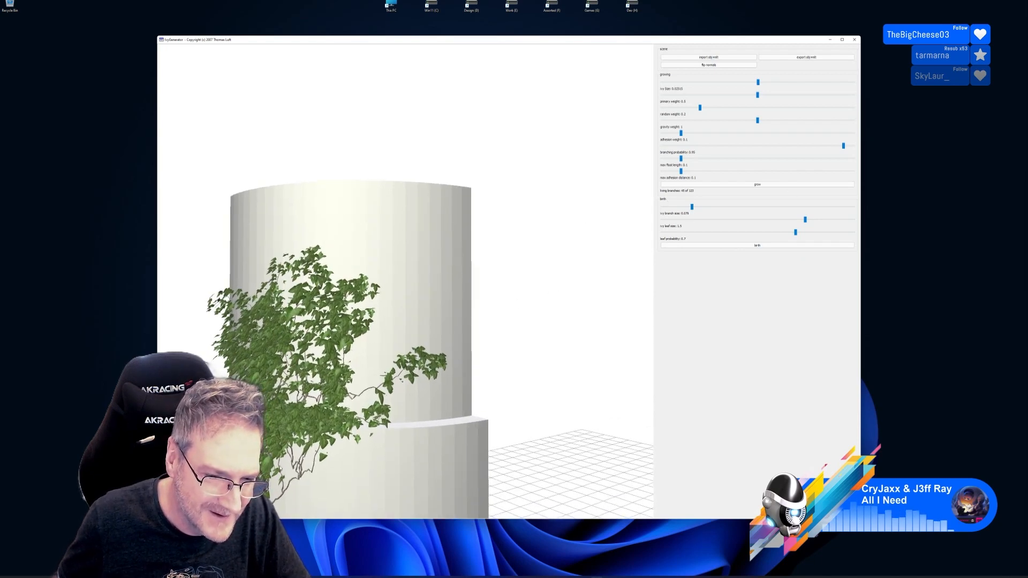
left_click_drag(488, 418, 423, 403)
right_click_drag(377, 393, 381, 348)
right_click_drag(326, 470, 325, 498)
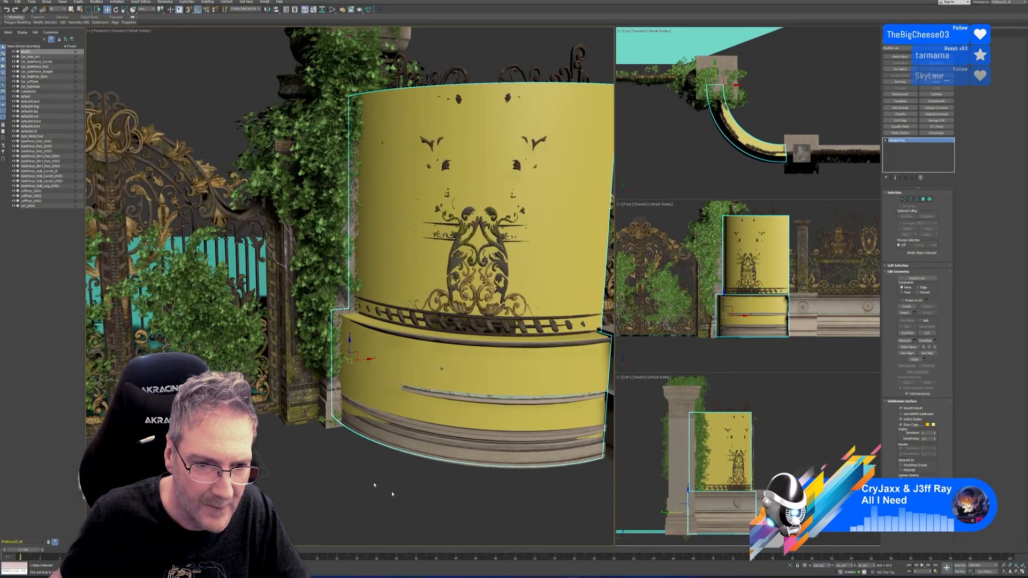
scroll(375, 300, "up", 3)
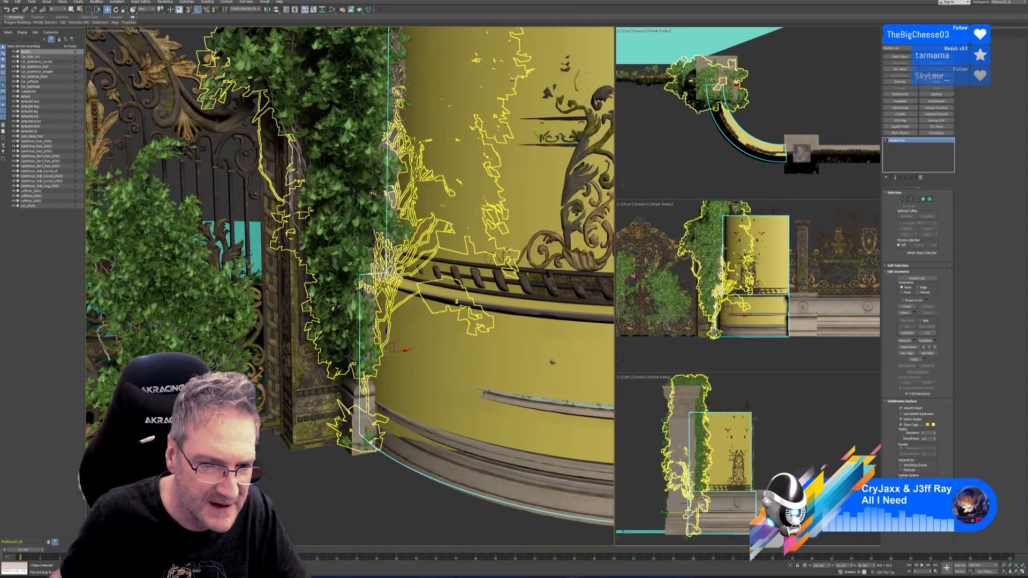
scroll(369, 397, "up", 4)
scroll(383, 407, "down", 6)
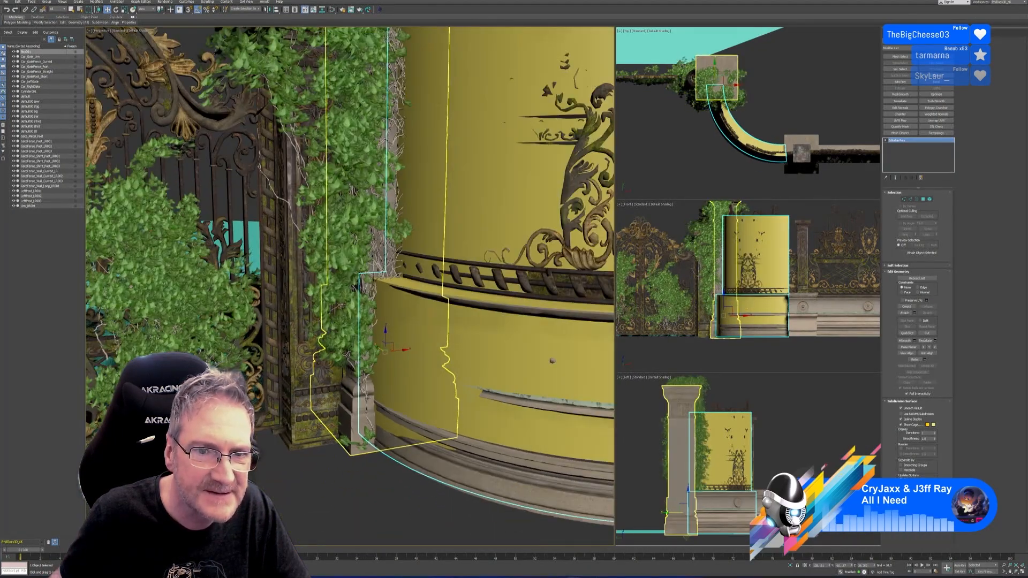
middle_click_drag(353, 496, 326, 484)
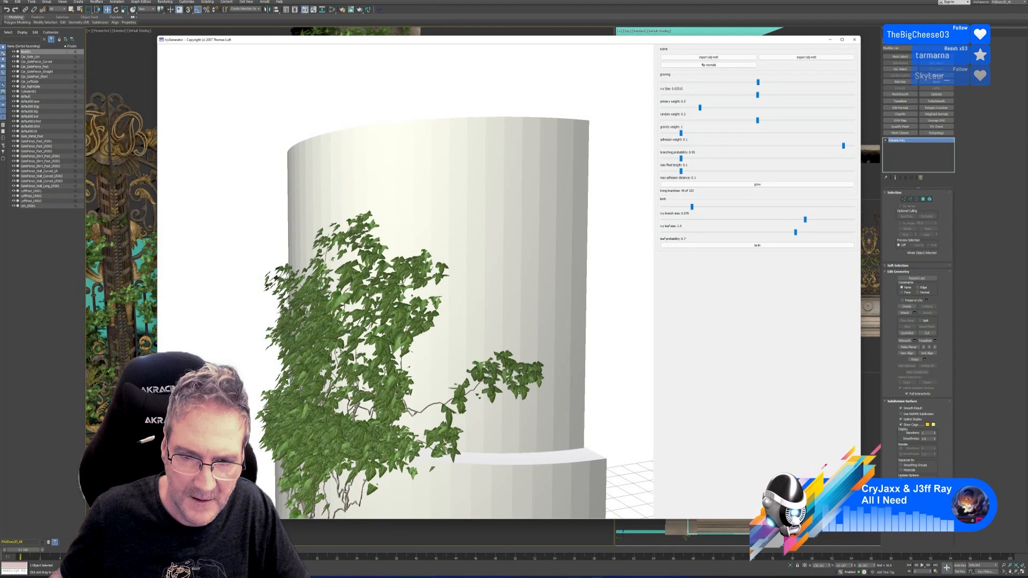
In IvyGenerator, set the ivy branch size to about 0.0645 and regenerate the ivy for comparison with the 3ds Max gate scene
left_click(589, 567)
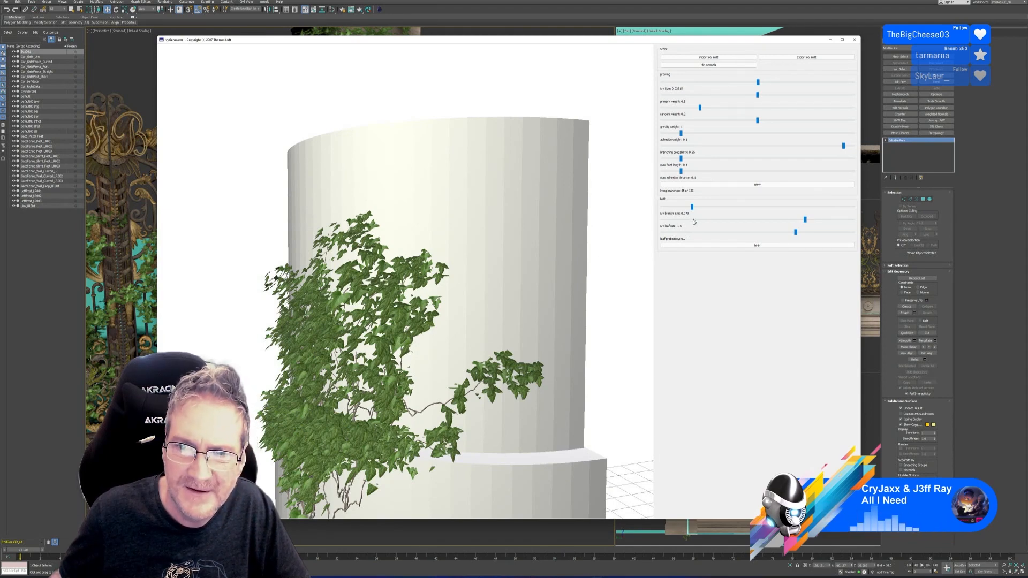
left_click_drag(692, 207, 686, 207)
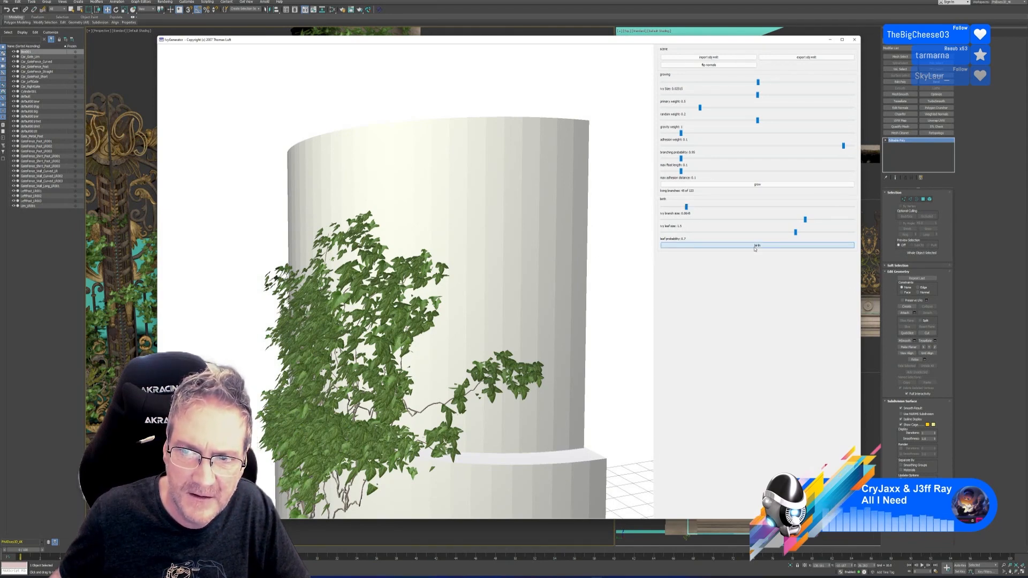
left_click(755, 246)
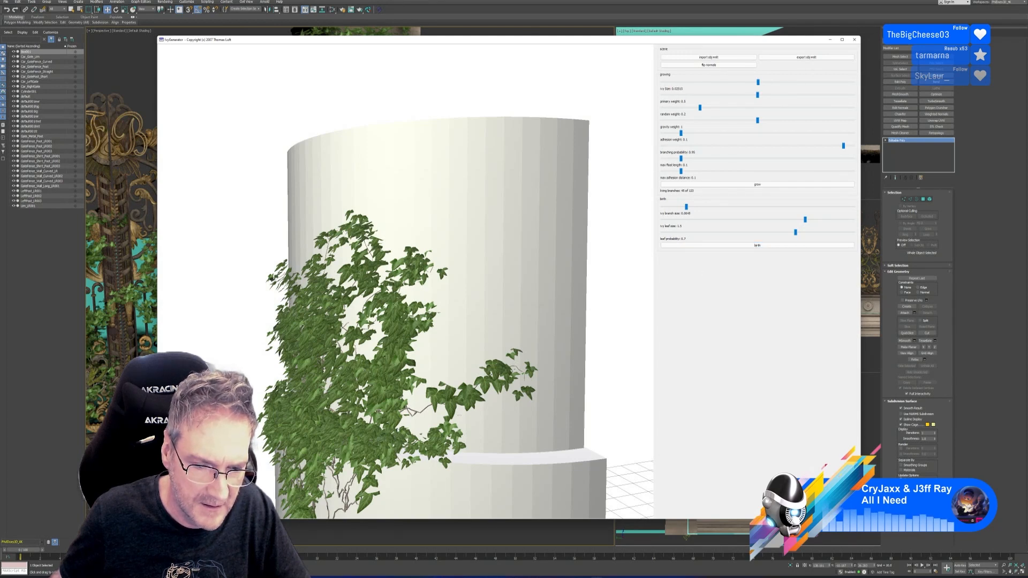
left_click_drag(397, 439, 374, 471)
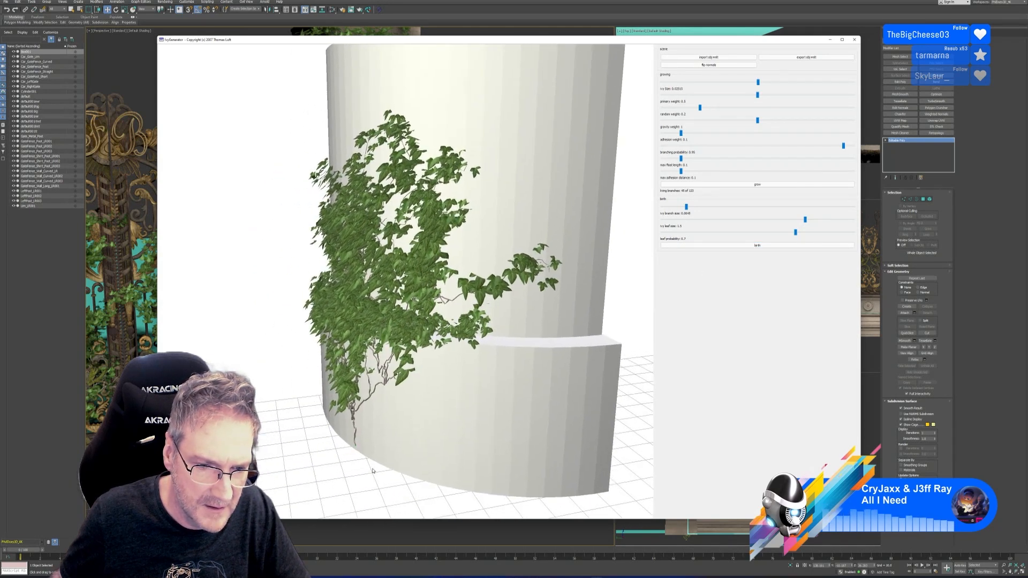
right_click_drag(373, 471, 438, 432)
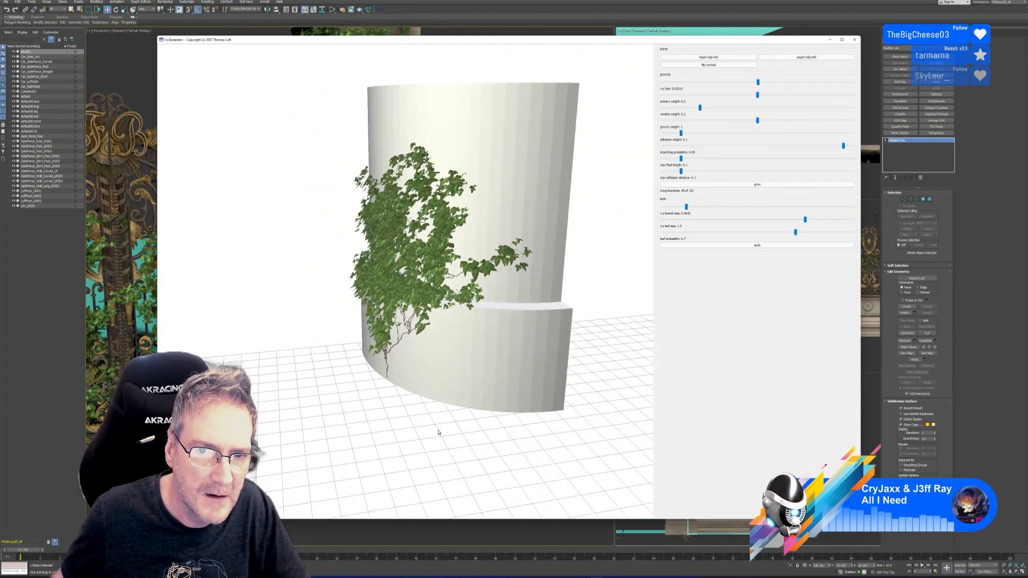
left_click_drag(438, 432, 524, 553)
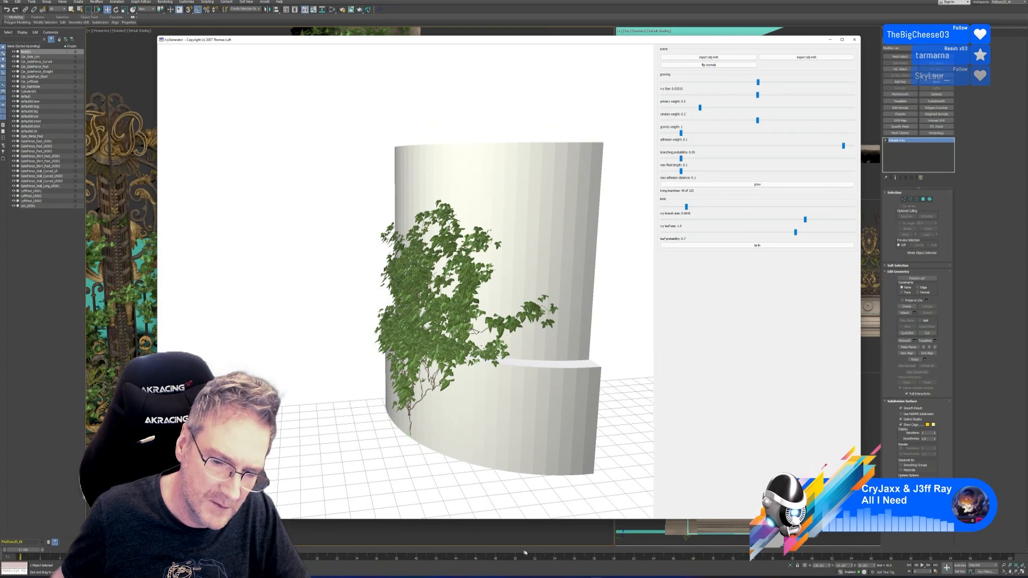
key("alt+Tab")
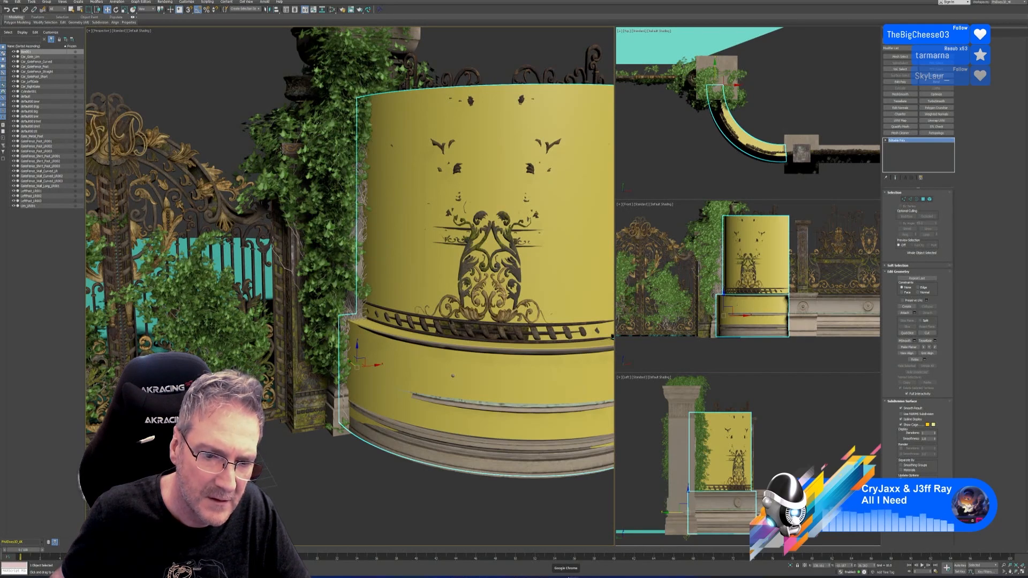
Back in IvyGenerator, set the ivy branch size to about 0.055, regenerate the ivy and compare it against the 3ds Max scene
mouse_move(585, 576)
left_click(586, 557)
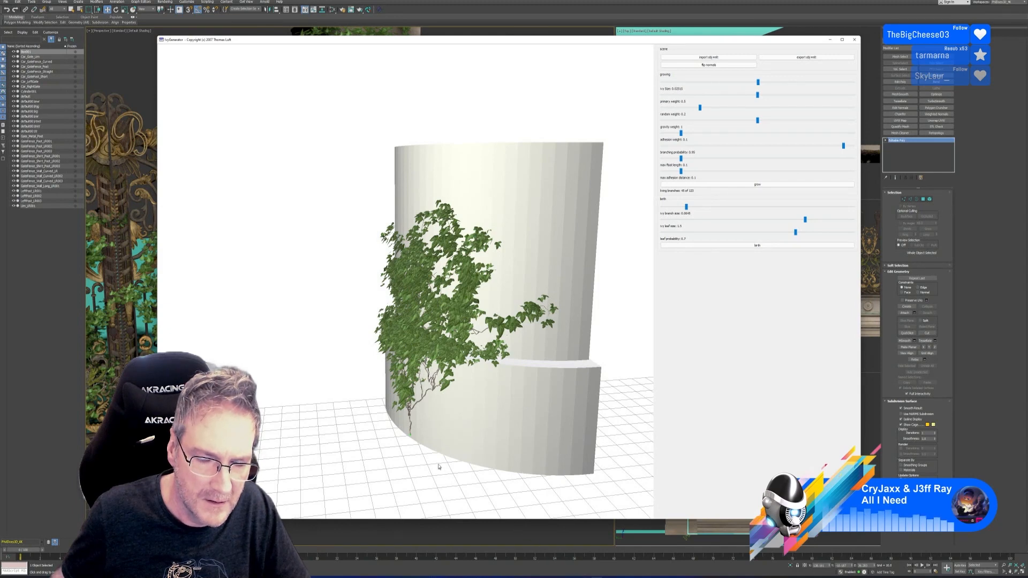
right_click_drag(438, 467, 442, 308)
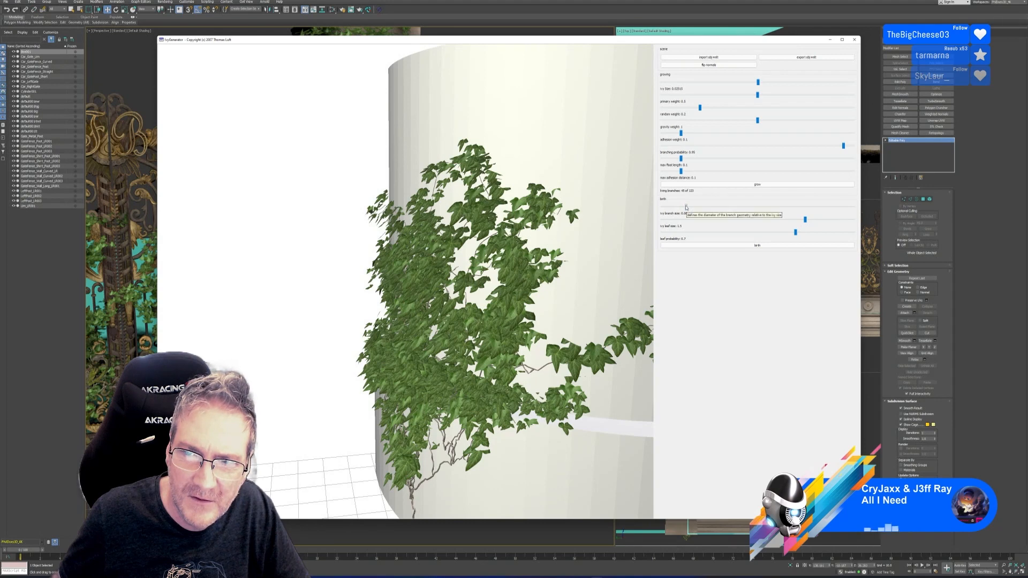
left_click_drag(688, 207, 684, 207)
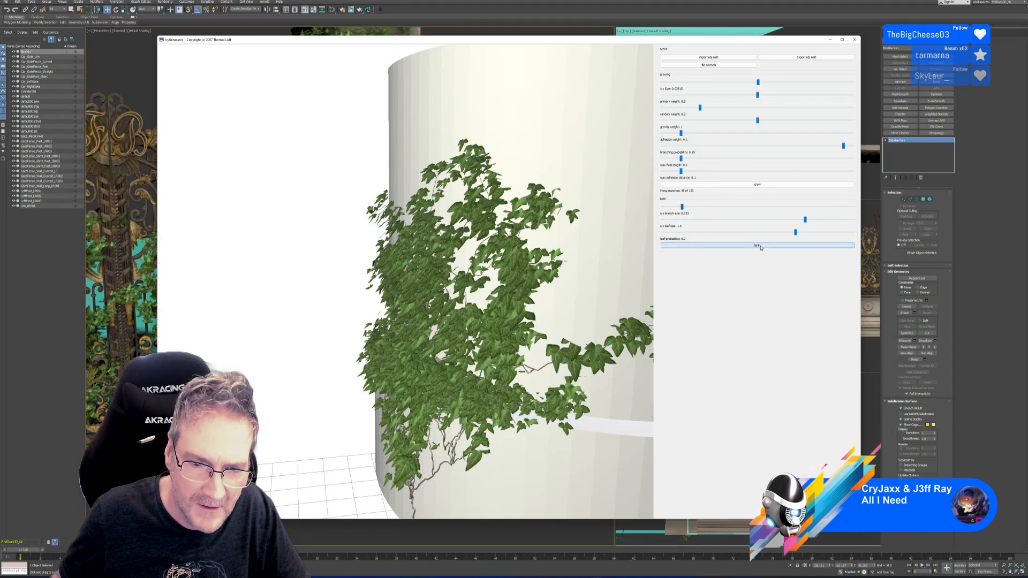
left_click(761, 246)
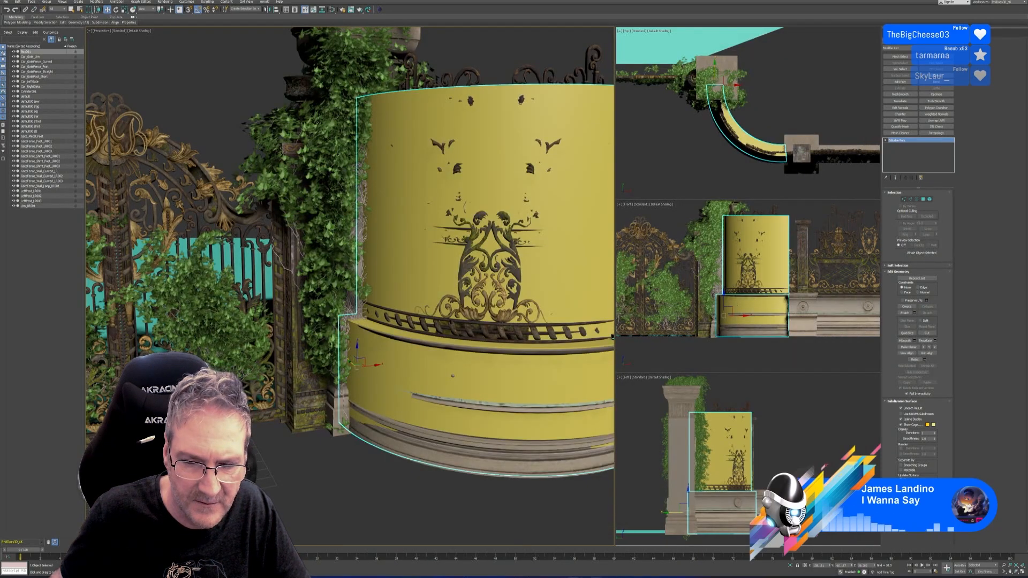
left_click(598, 551)
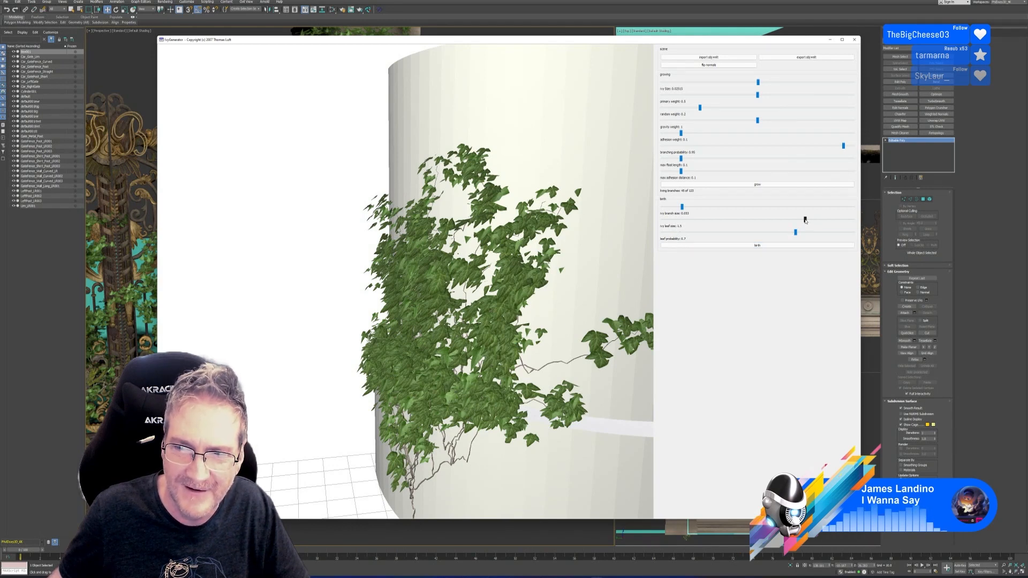
Set the ivy leaf size to about 1.25, regenerate the ivy geometry and check it against the gate ivy in 3ds Max
left_click_drag(806, 220, 782, 220)
left_click(757, 245)
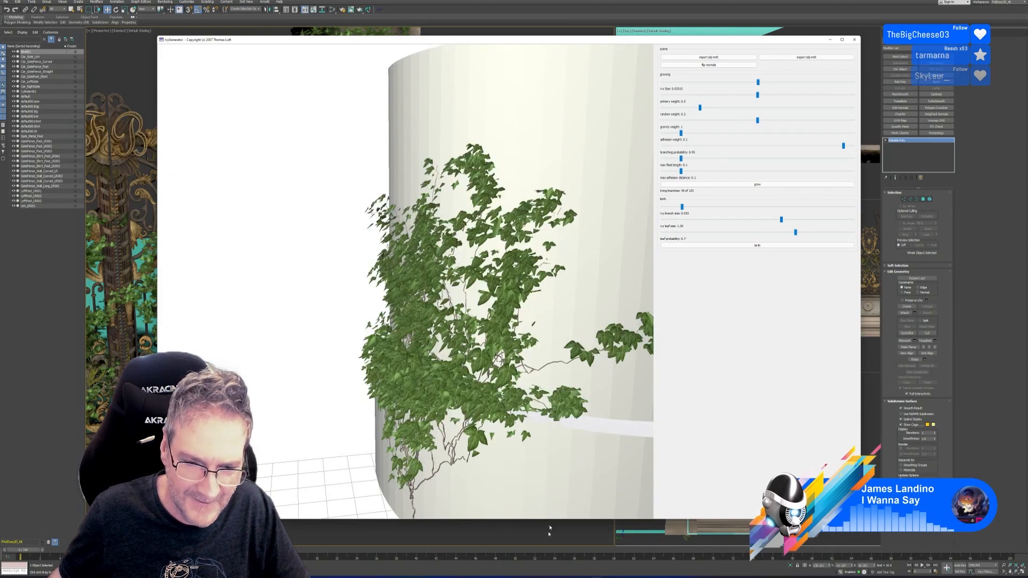
mouse_move(572, 576)
left_click(572, 554)
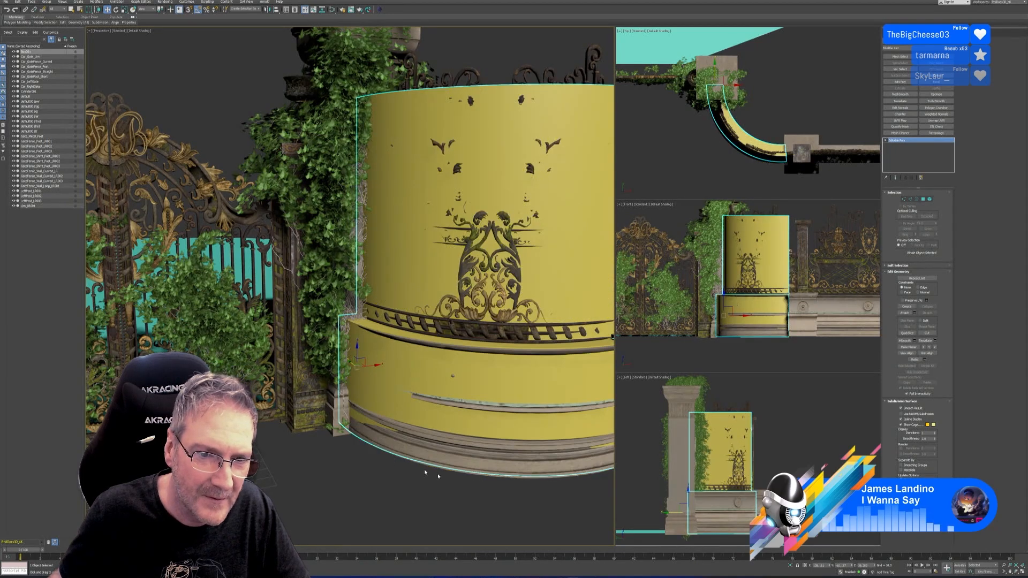
mouse_move(573, 576)
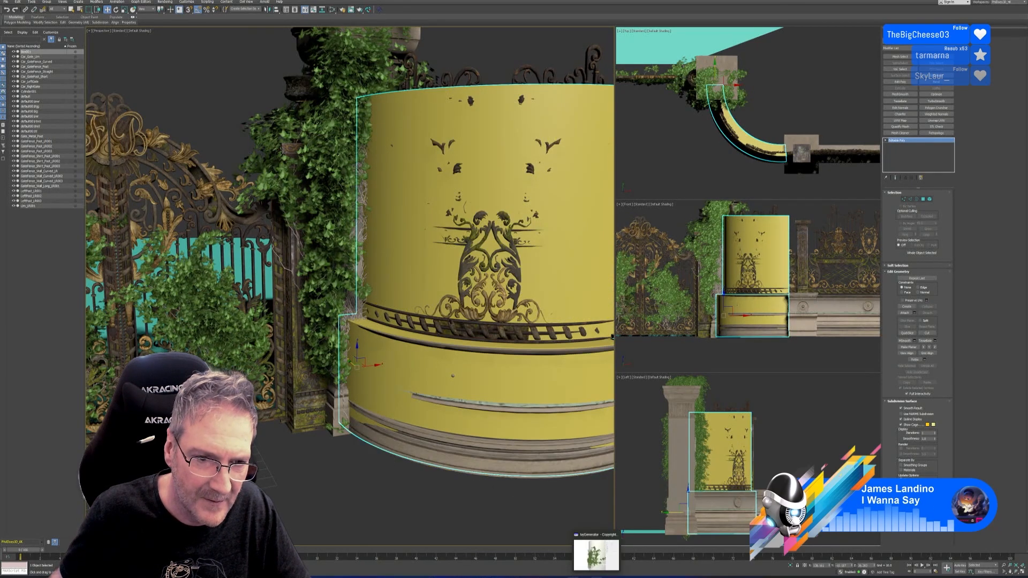
left_click(595, 552)
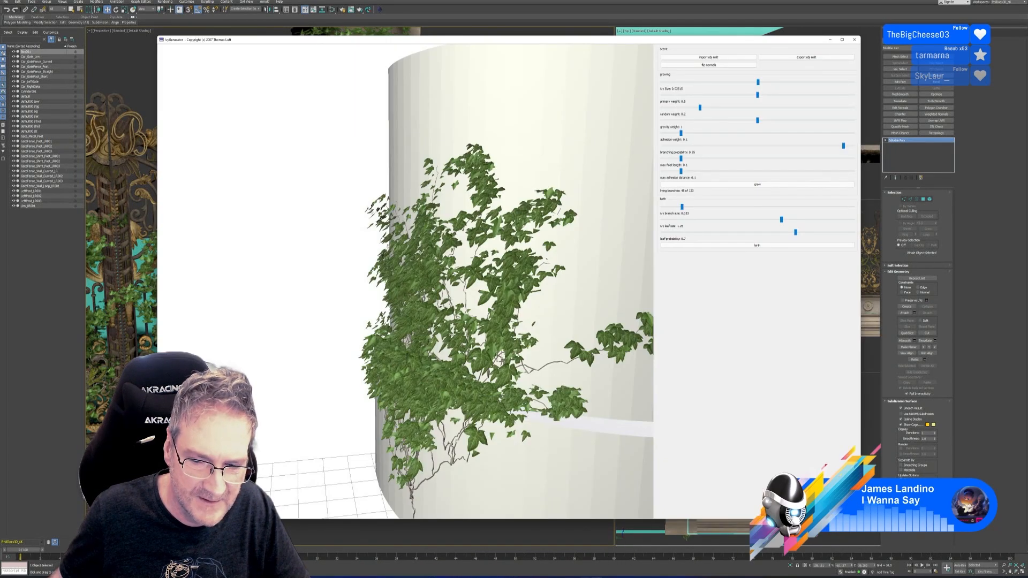
Compare the leaf size of the regenerated ivy with the existing pillar ivy in 3ds Max, viewing both up close and from farther away
mouse_move(573, 576)
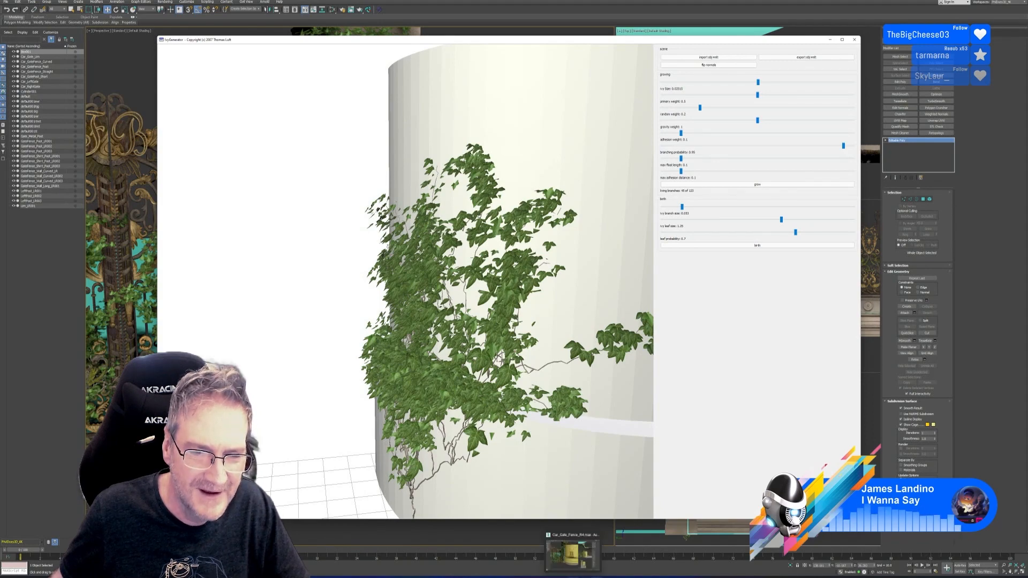
left_click(572, 554)
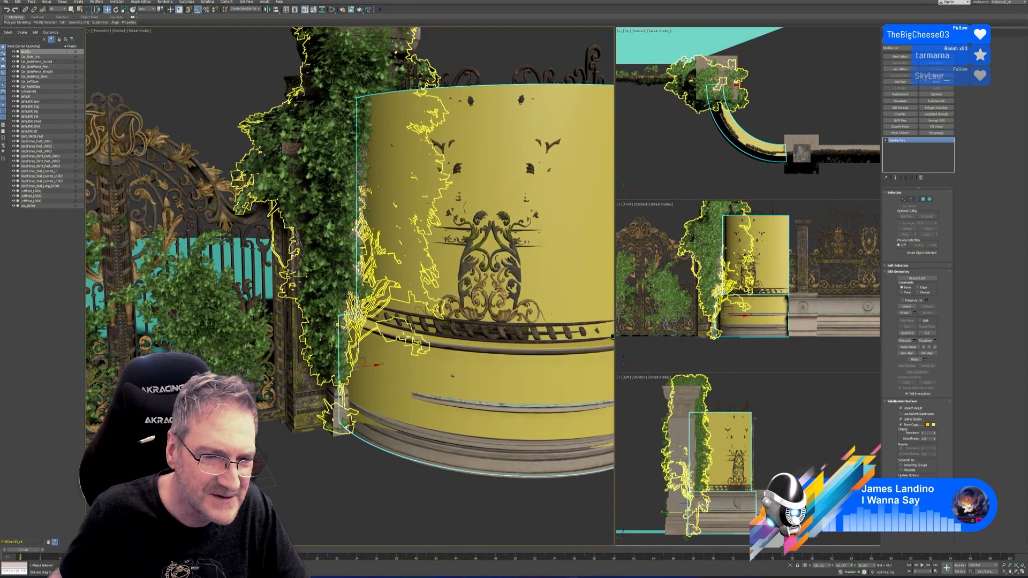
scroll(343, 300, "up", 5)
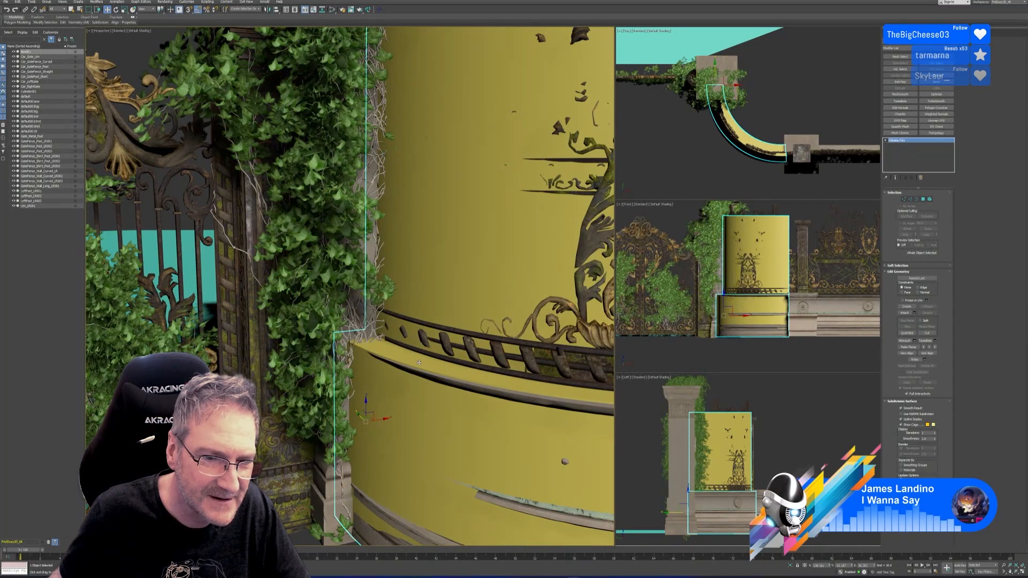
scroll(415, 363, "down", 2)
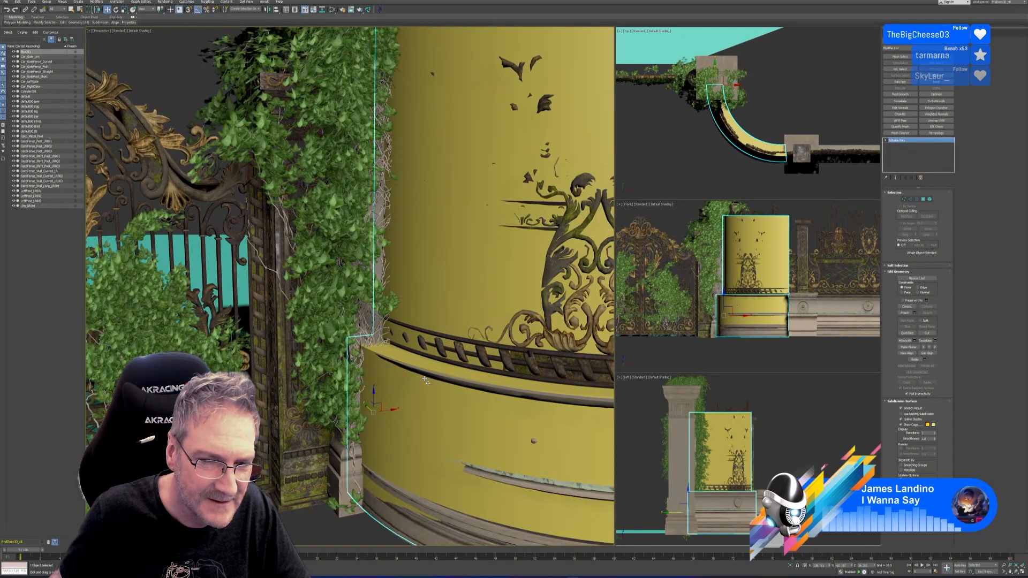
mouse_move(596, 575)
left_click(596, 554)
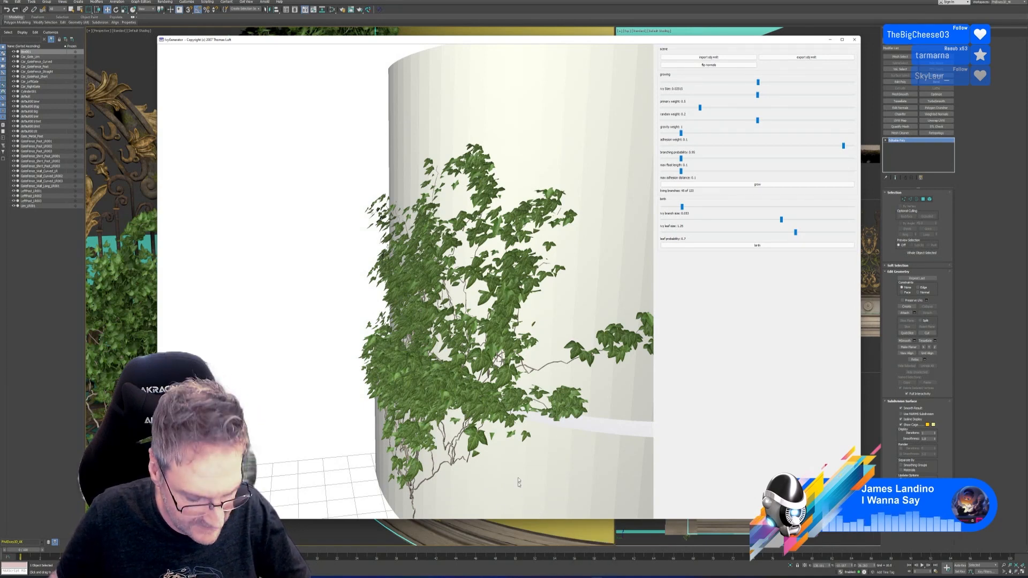
scroll(519, 482, "down", 5)
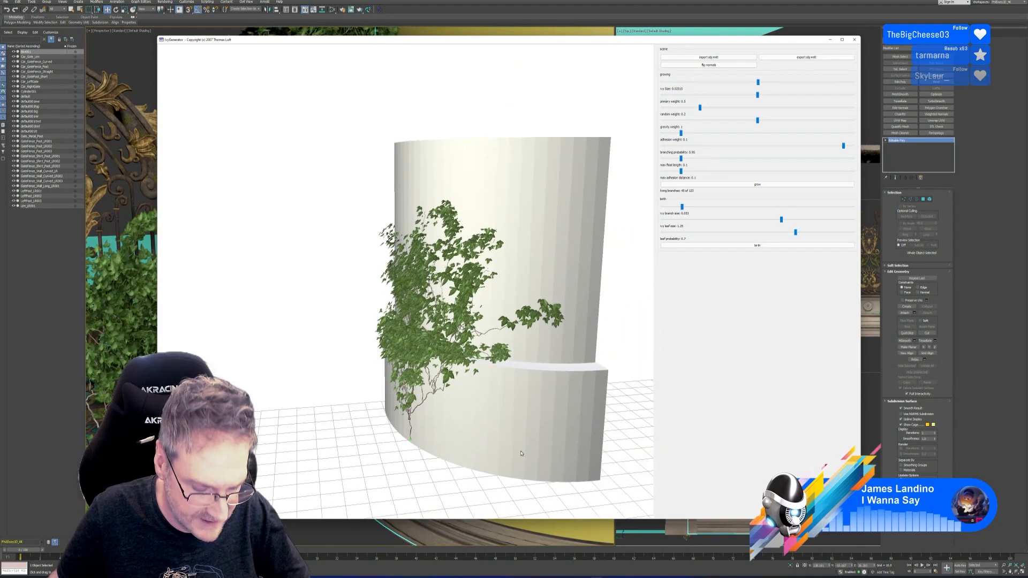
left_click_drag(487, 442, 457, 433)
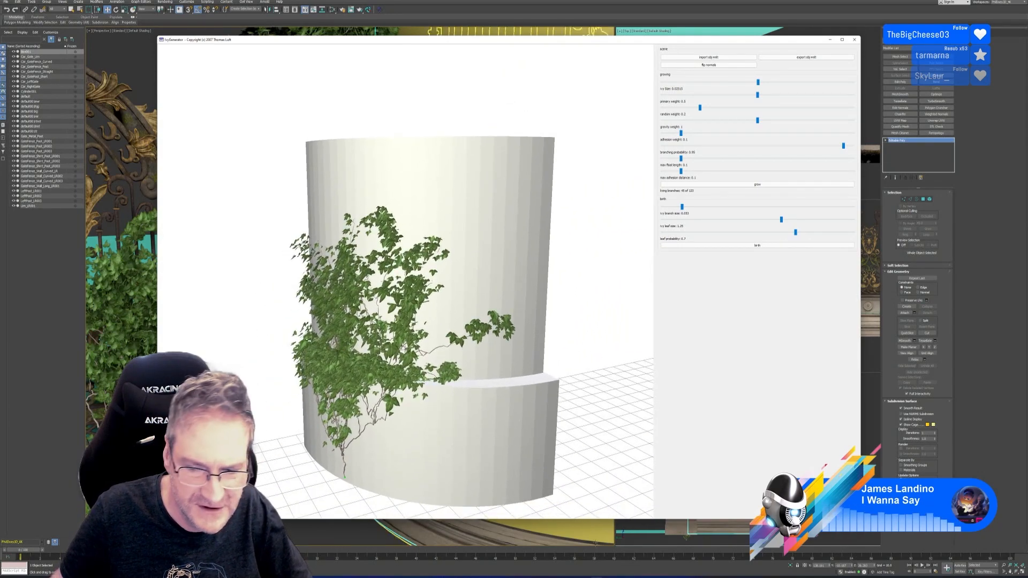
key("alt+Tab")
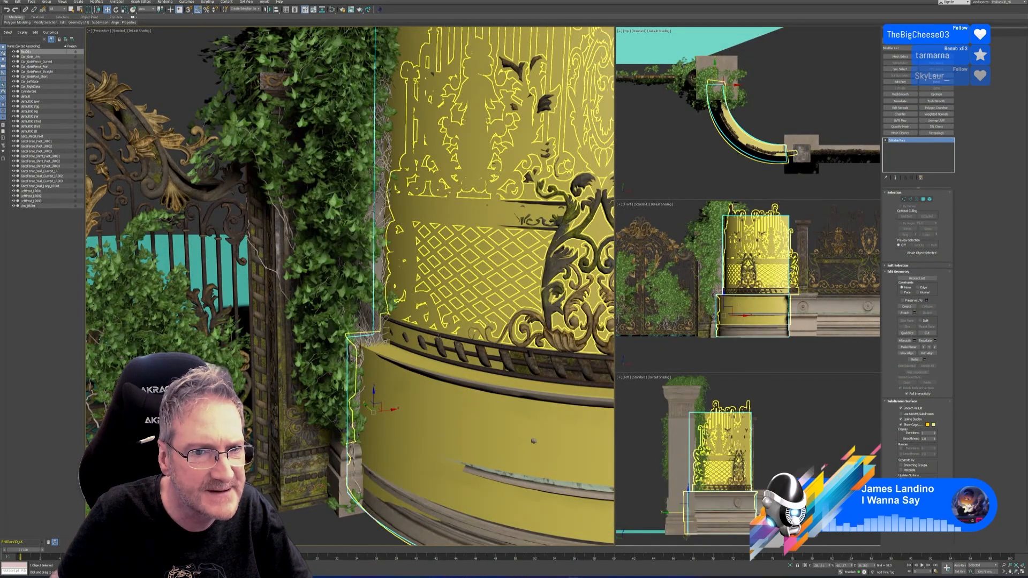
middle_click_drag(438, 337, 474, 369)
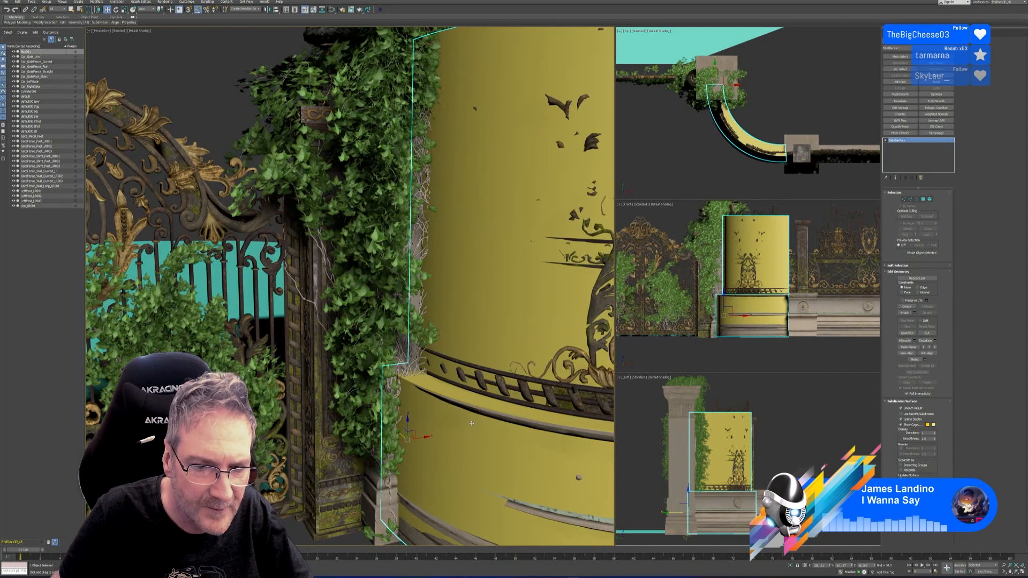
scroll(420, 385, "up", 2)
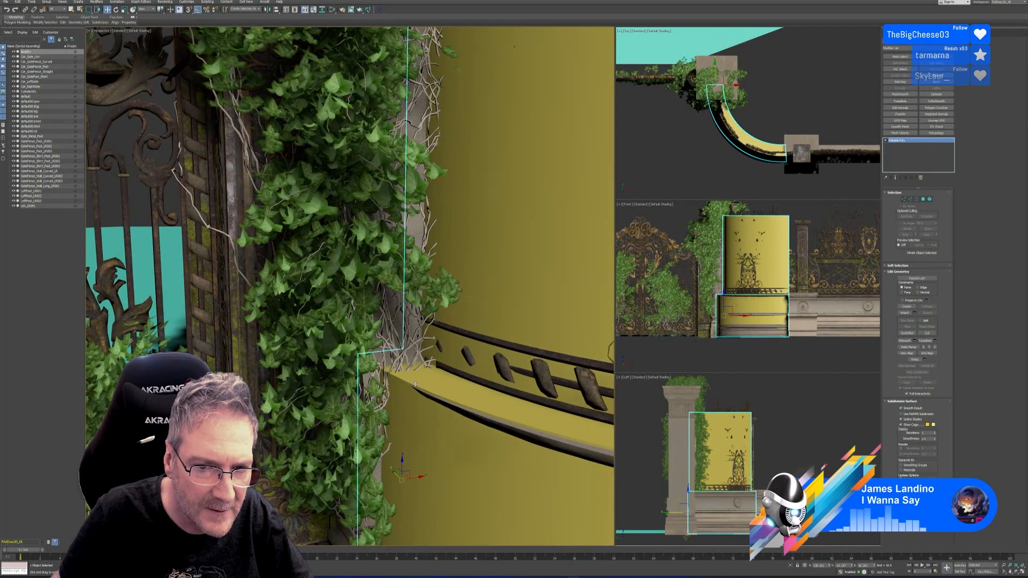
scroll(415, 385, "down", 3)
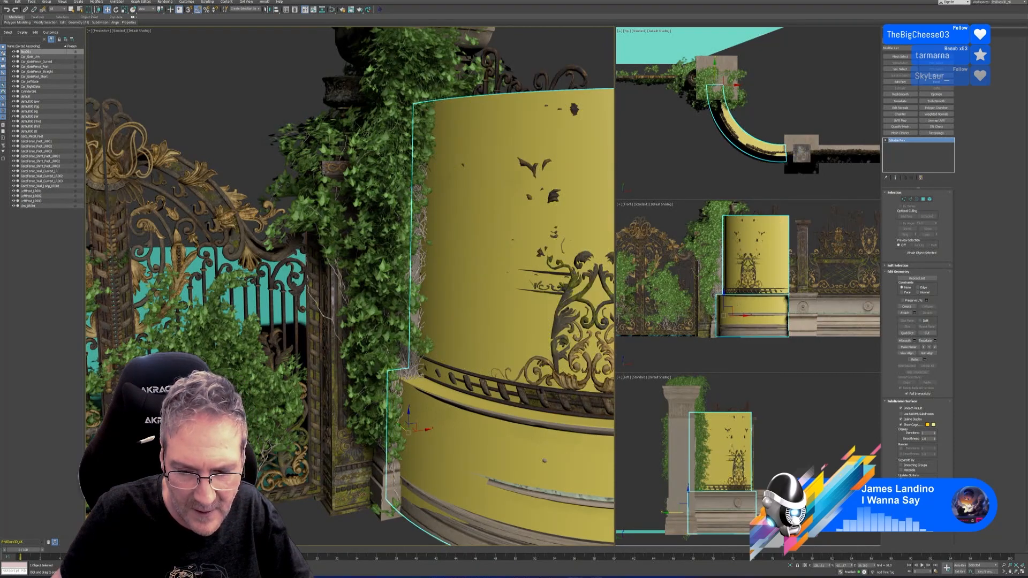
In IvyGenerator, set the ivy leaf size to about 1.18, regenerate the ivy and compare its shape with the pillar ivy in 3ds Max
key("alt+Tab")
right_click_drag(356, 404, 426, 334)
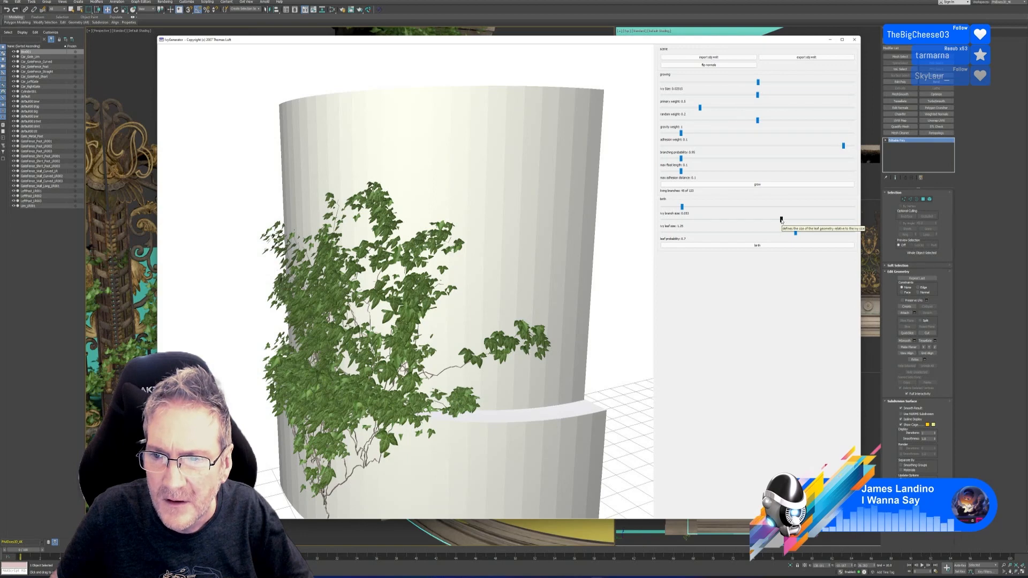
left_click_drag(781, 220, 775, 220)
left_click(764, 246)
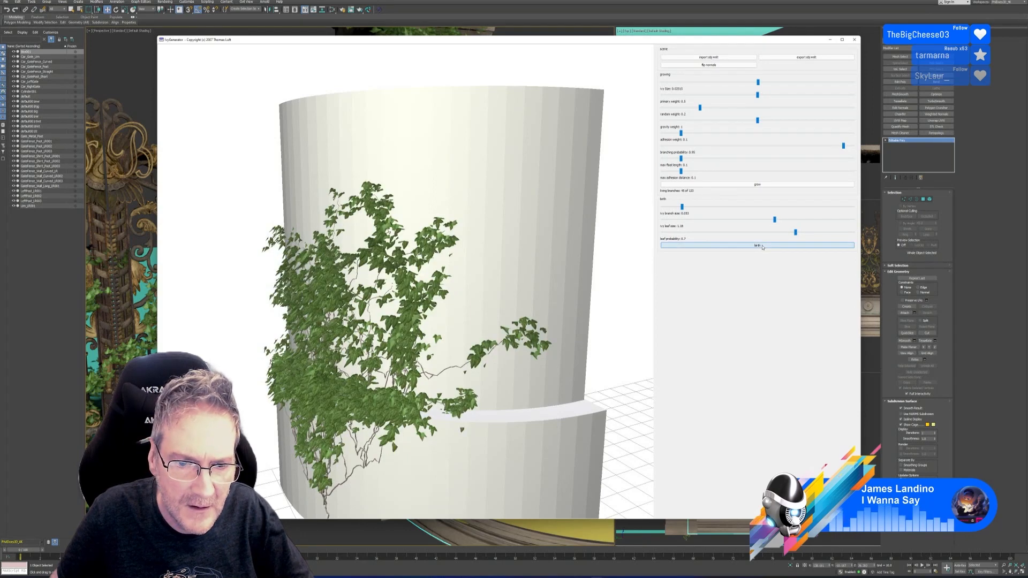
scroll(619, 317, "up", 2)
scroll(619, 317, "down", 5)
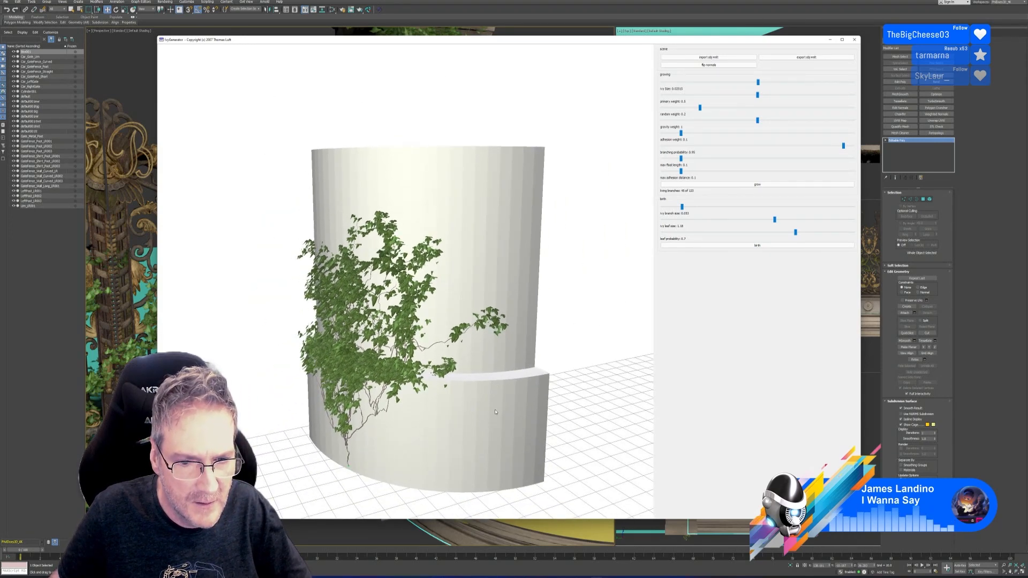
left_click_drag(484, 409, 526, 508)
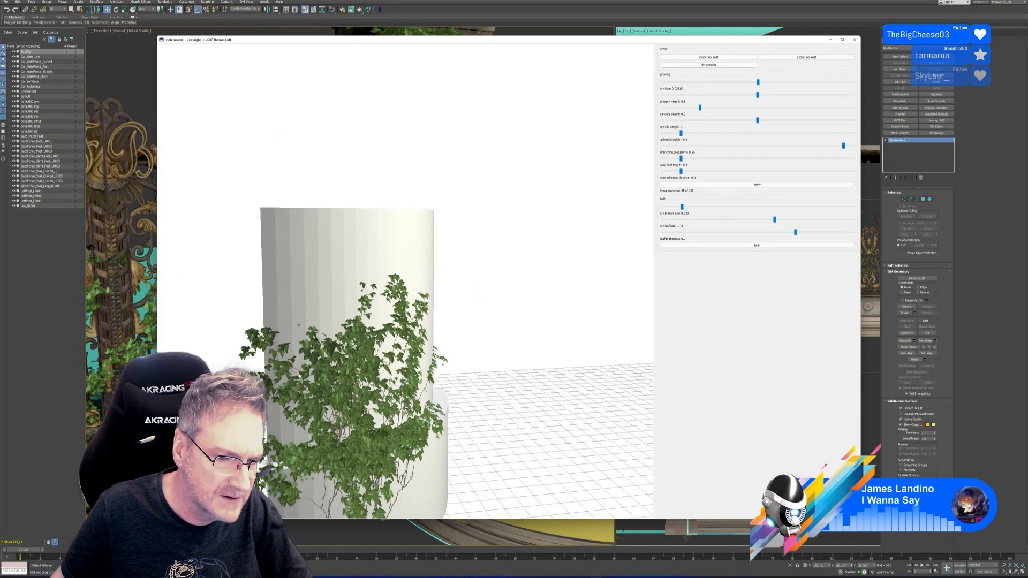
left_click_drag(286, 390, 537, 515)
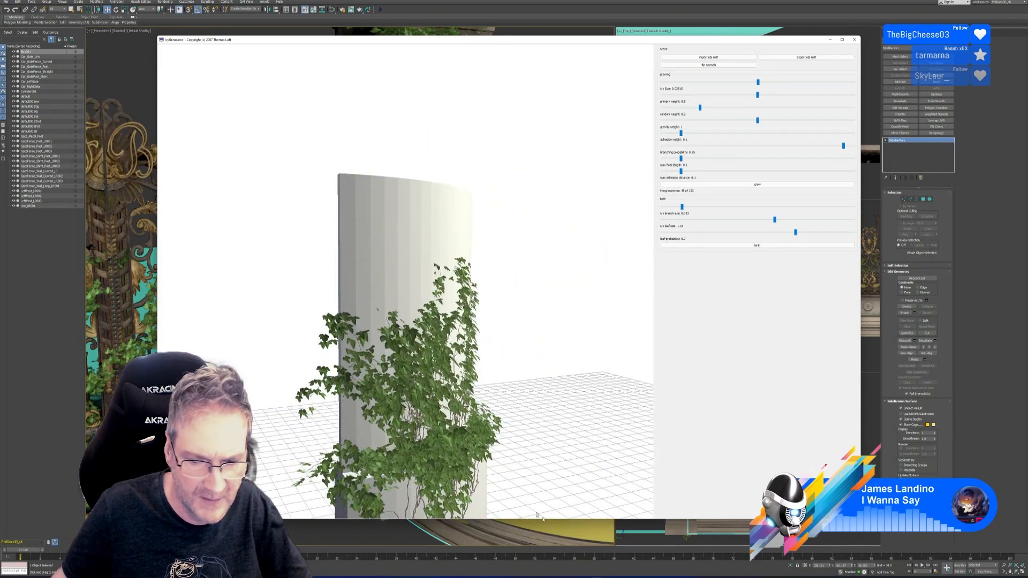
mouse_move(572, 576)
left_click(572, 552)
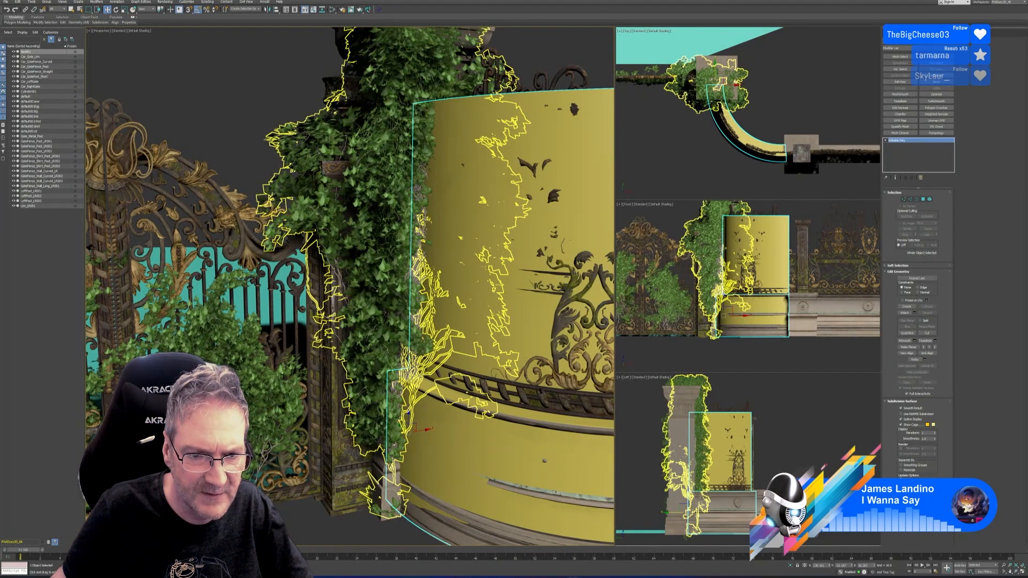
Back in IvyGenerator, plant a new ivy seed at the foot of the curved base, grow it up the wall and generate its geometry
left_click(594, 576)
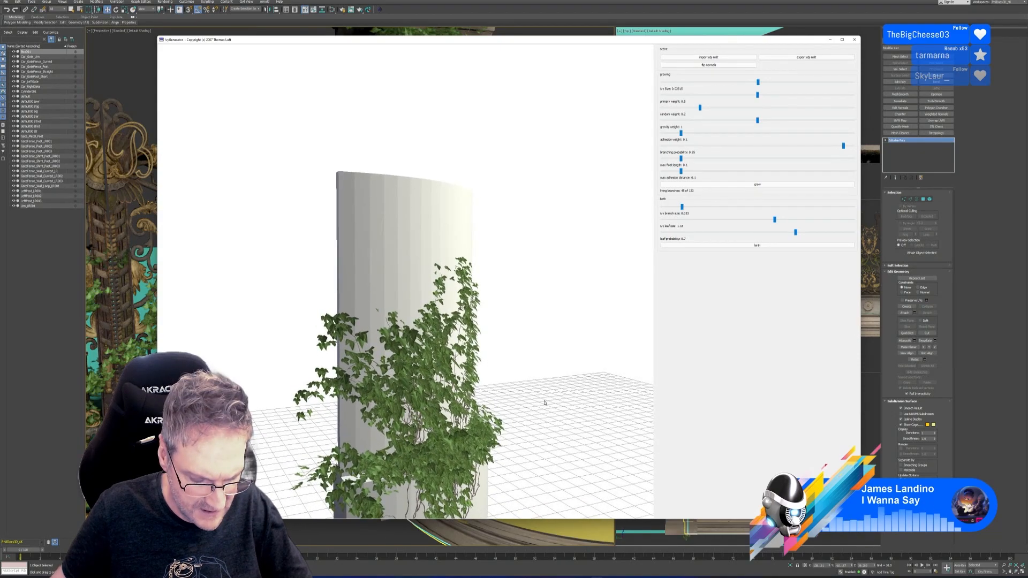
left_click_drag(546, 404, 629, 414)
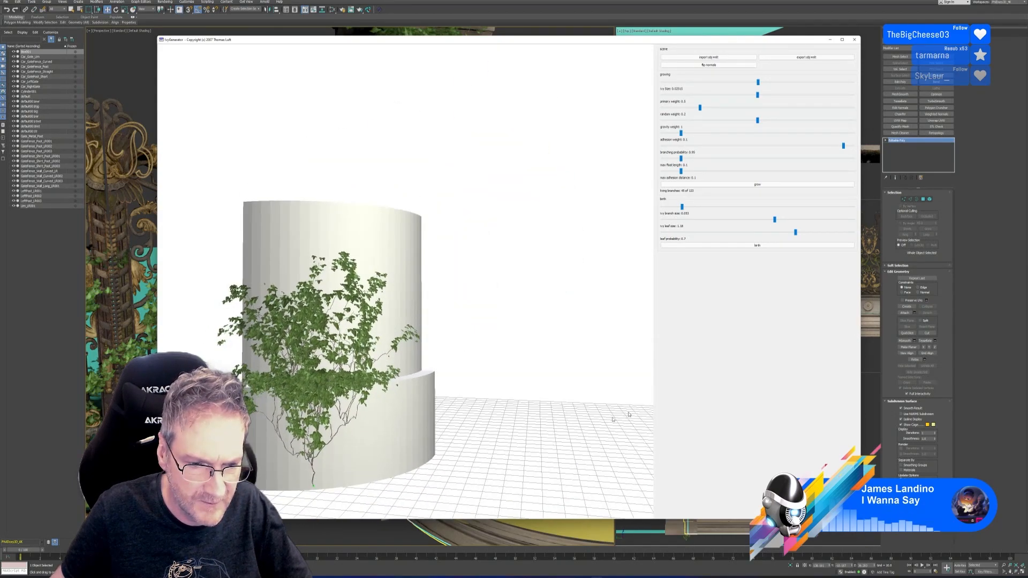
double_click(354, 485)
left_click_drag(409, 487, 429, 482)
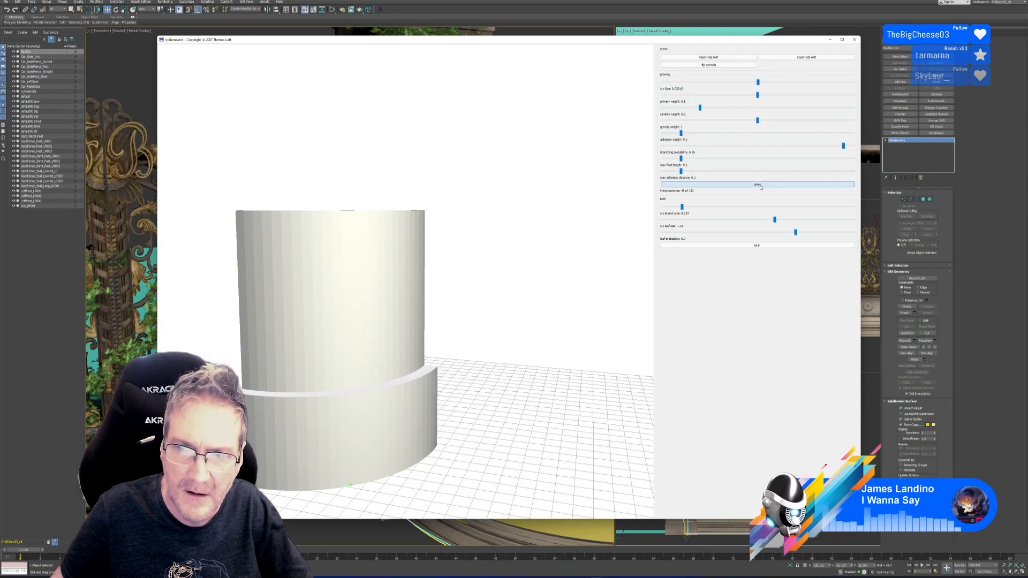
left_click(759, 186)
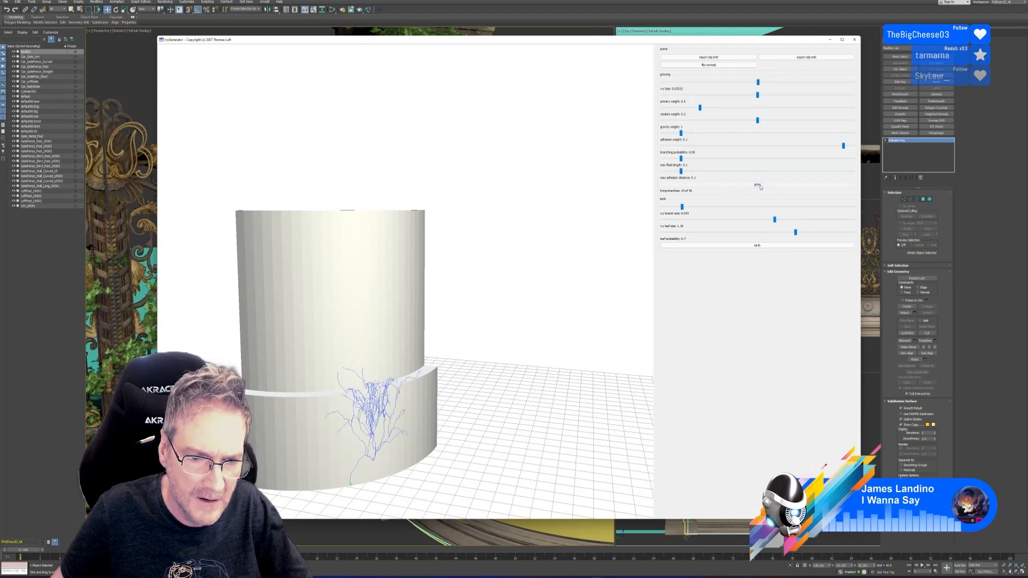
left_click(761, 187)
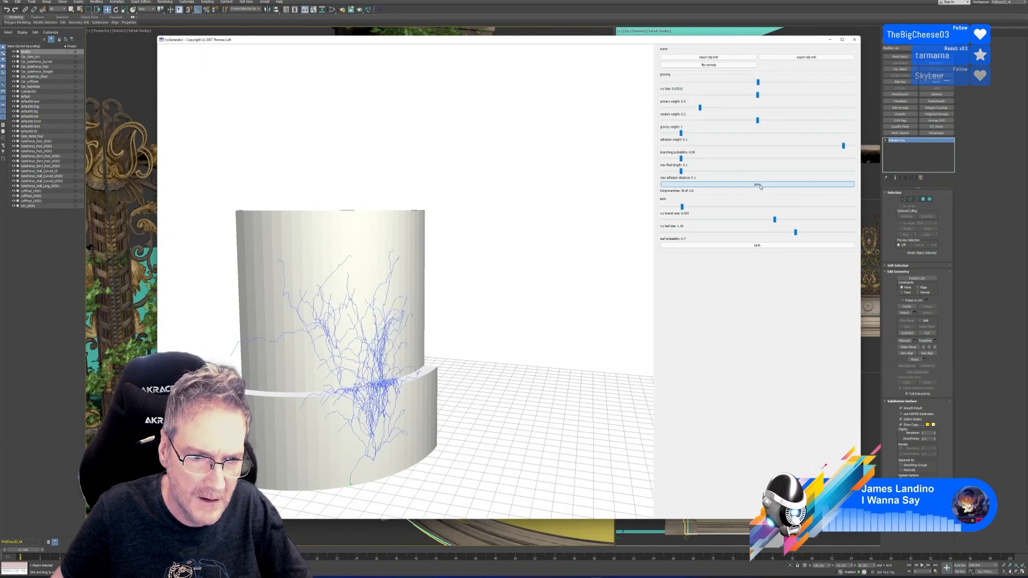
left_click(756, 245)
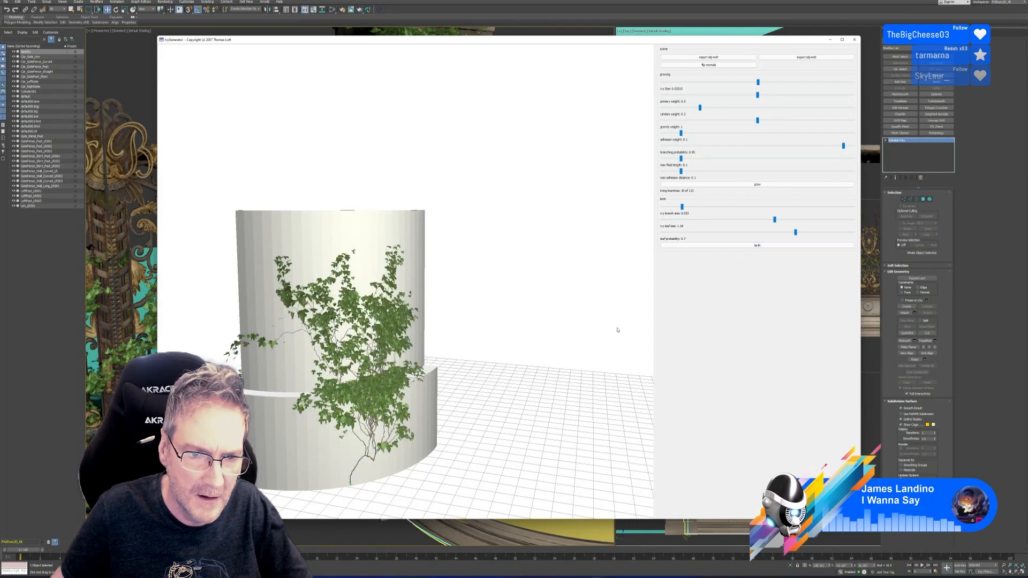
Replant the ivy seed left of centre at the curved base's foot, grow it onto the upper wall and generate its leaves and branches
left_click_drag(478, 396, 540, 408)
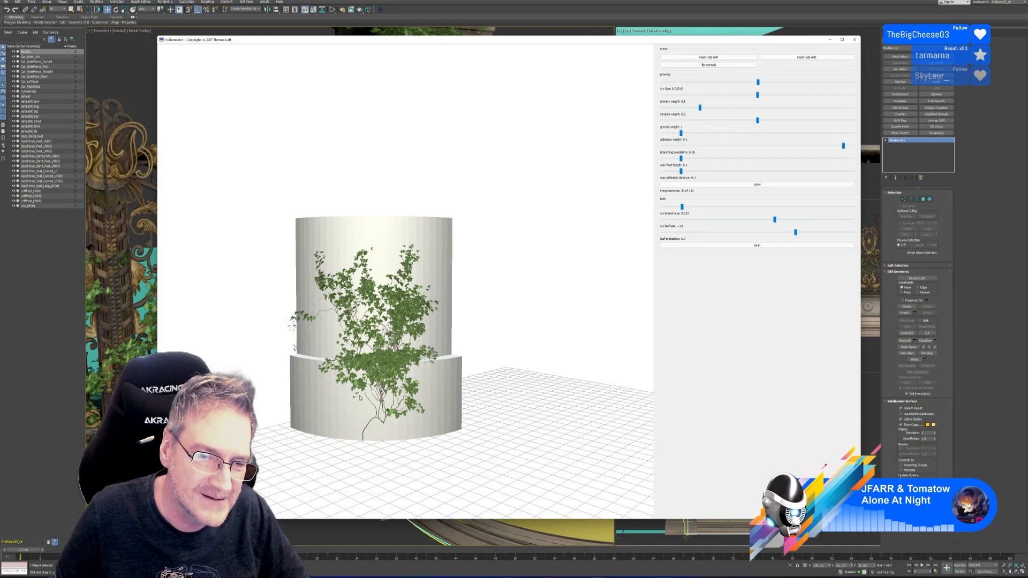
double_click(325, 436)
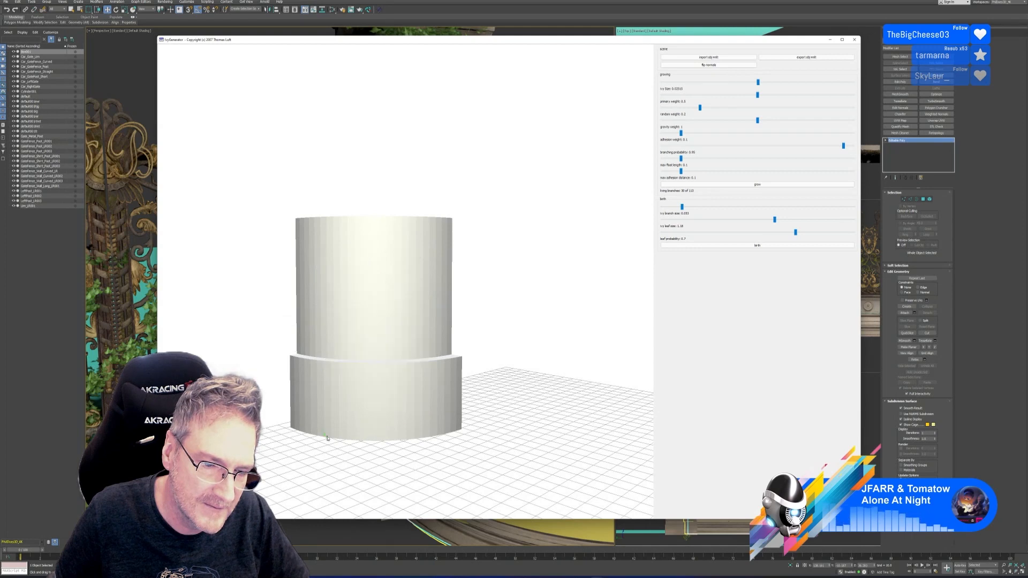
left_click(755, 185)
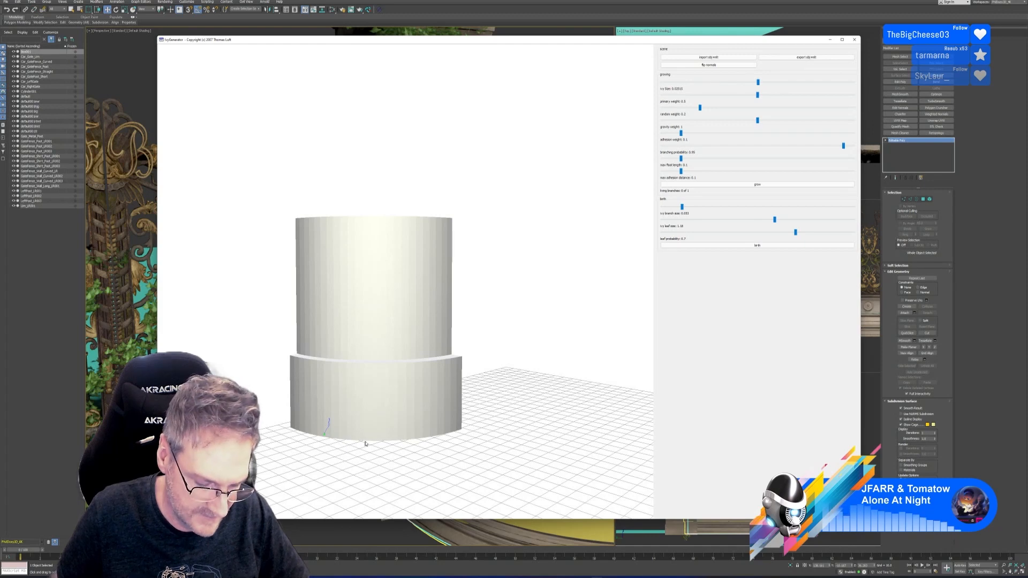
left_click_drag(363, 455, 333, 429)
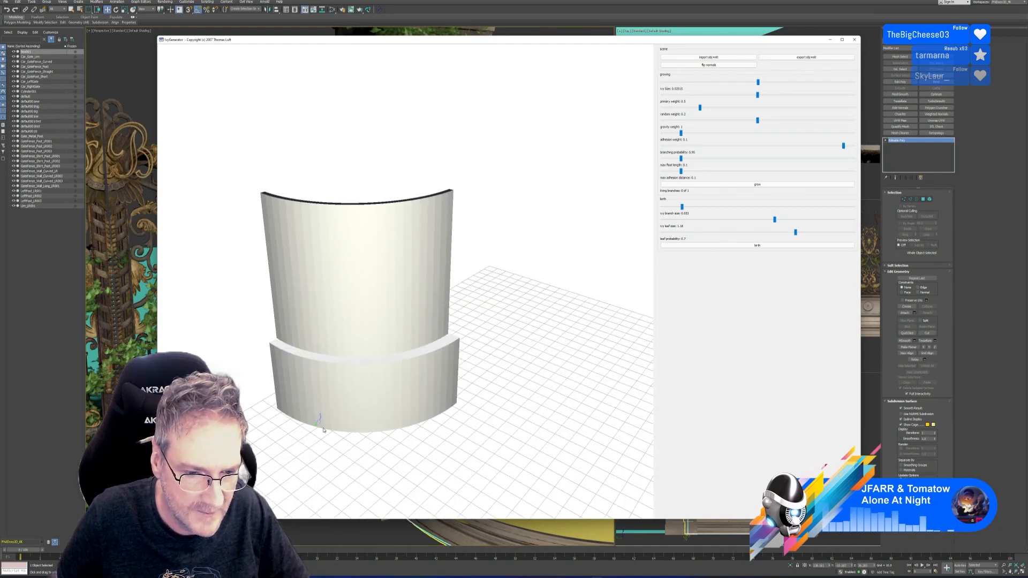
left_click(748, 186)
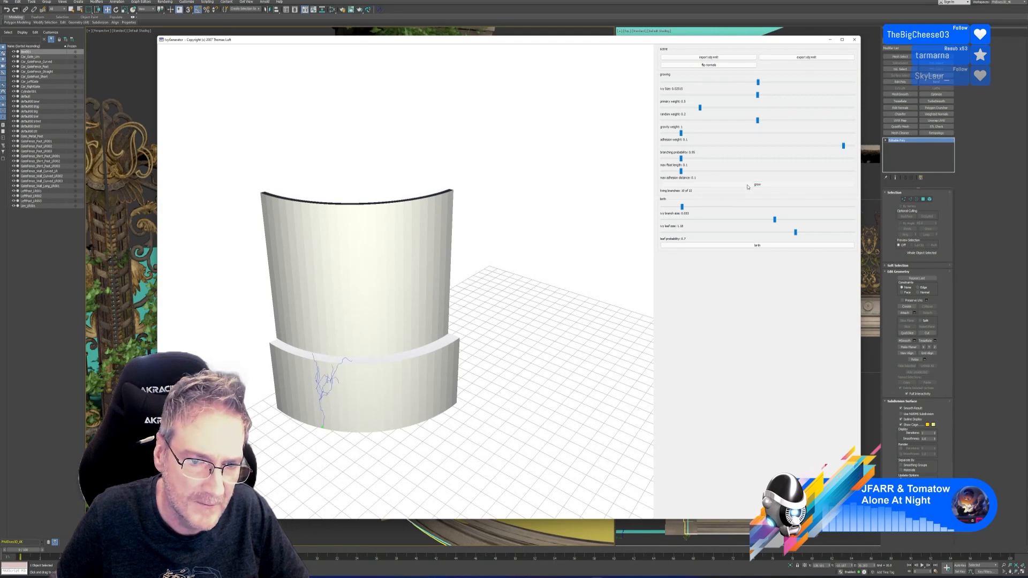
left_click(749, 185)
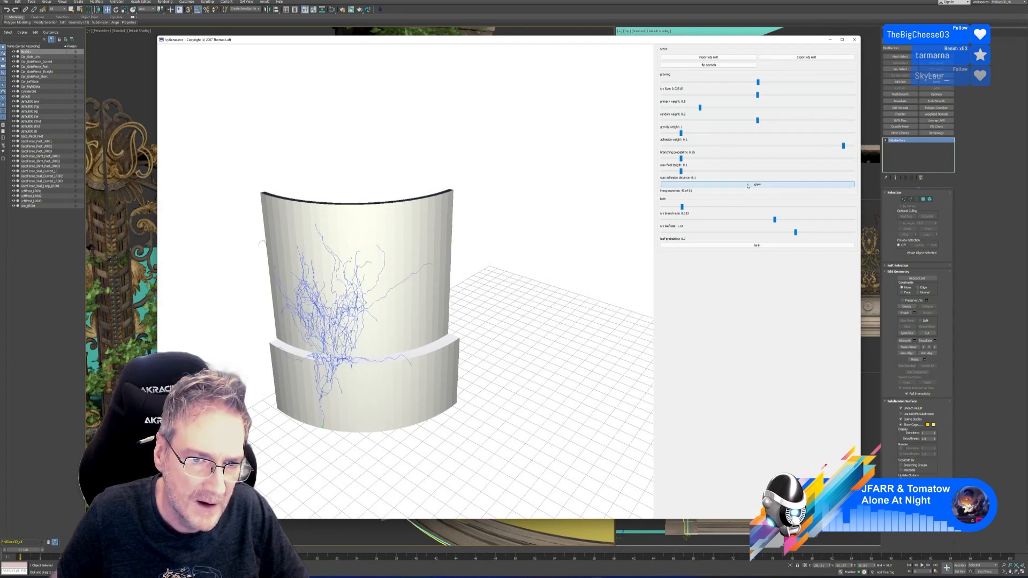
left_click(757, 246)
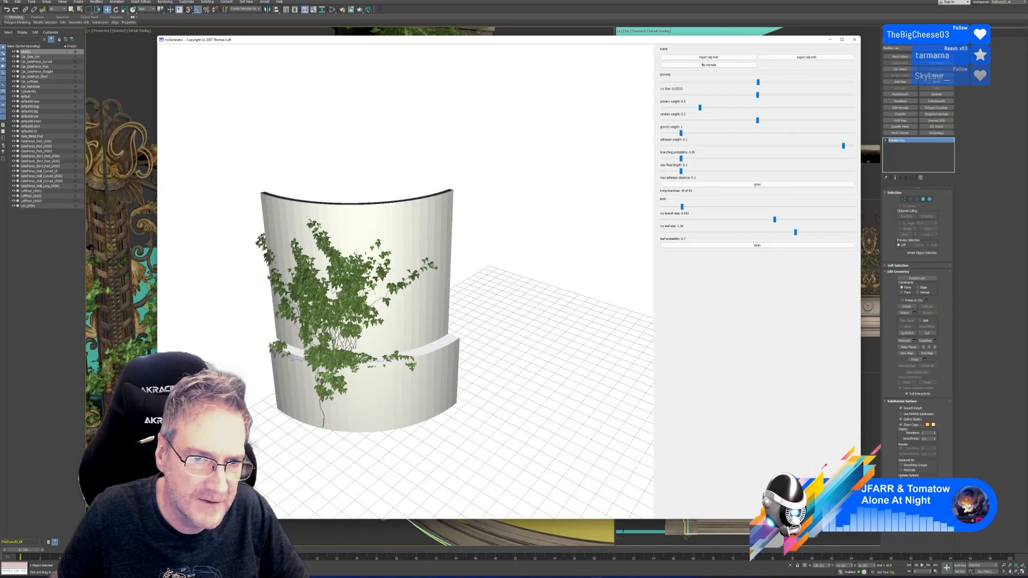
left_click_drag(326, 445, 207, 294)
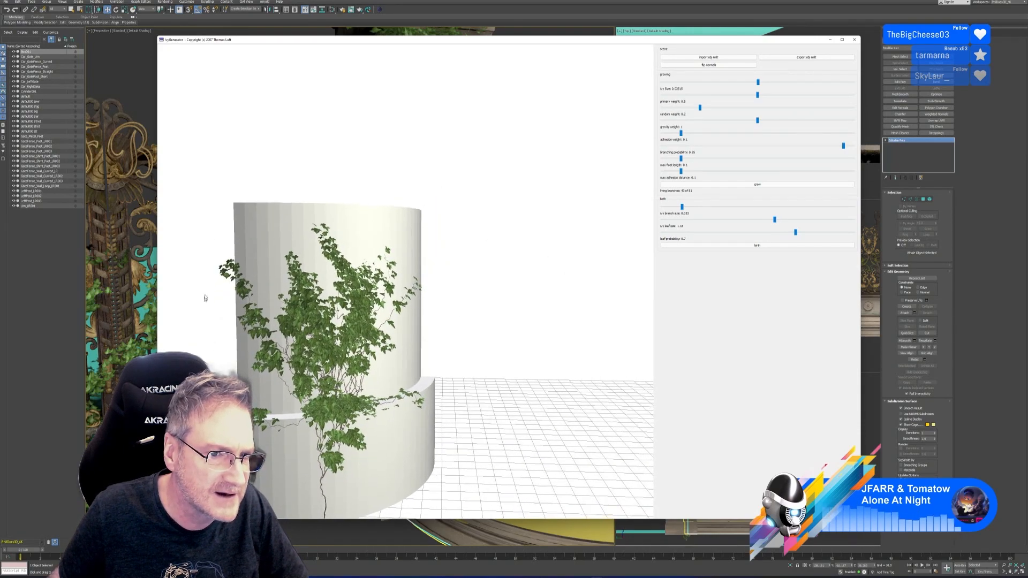
Inspect the grown ivy around the curved wall and export it as the Ivy_CurvedFence OBJ file in the Exports folder
left_click_drag(258, 346, 259, 245)
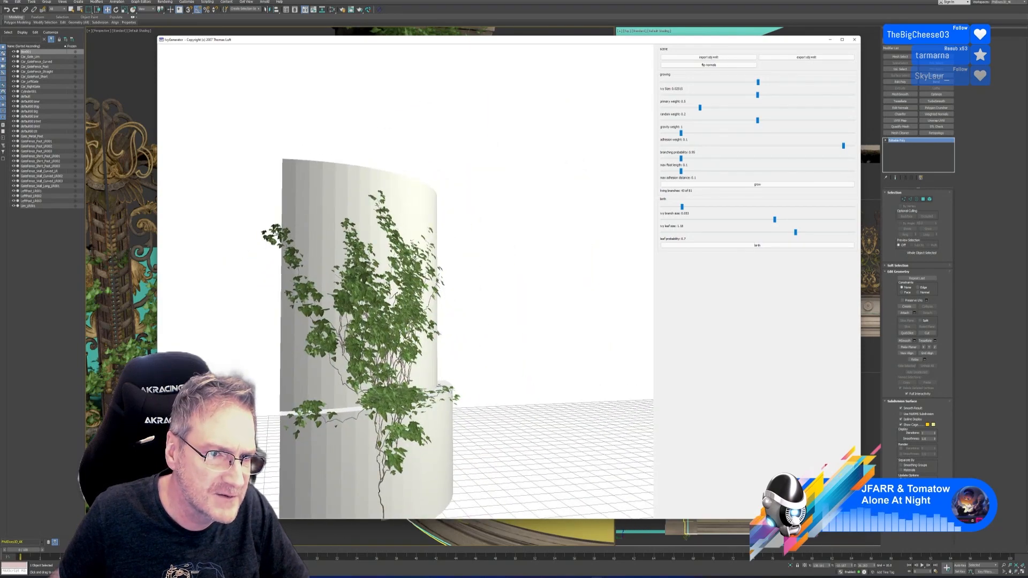
left_click_drag(428, 300, 527, 309)
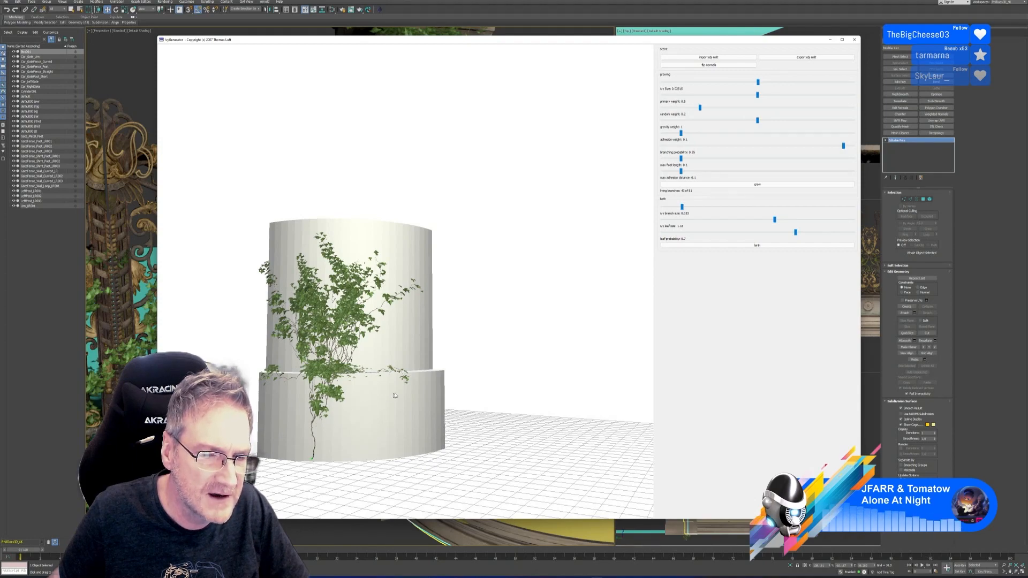
left_click_drag(363, 412, 448, 381)
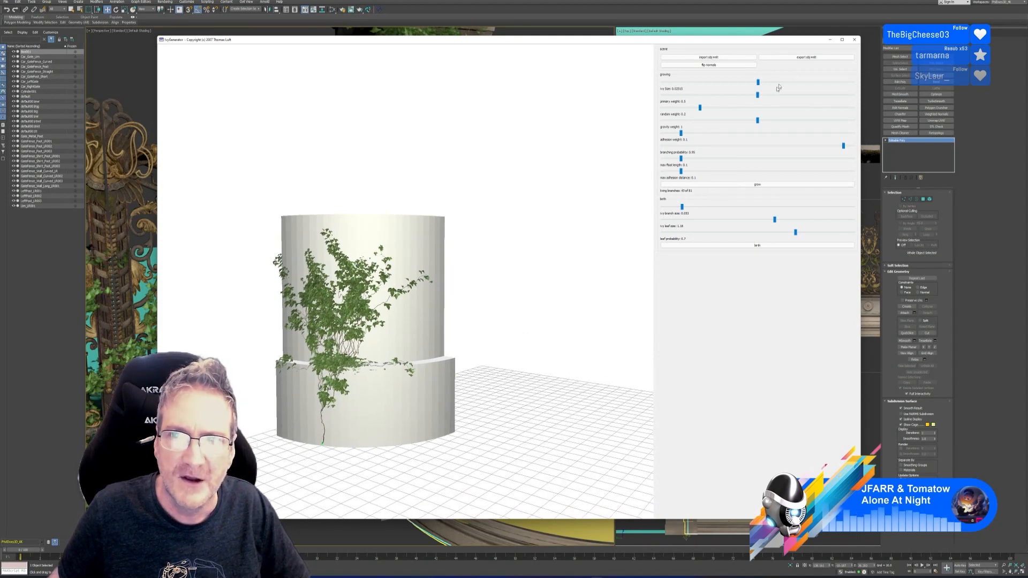
left_click(807, 59)
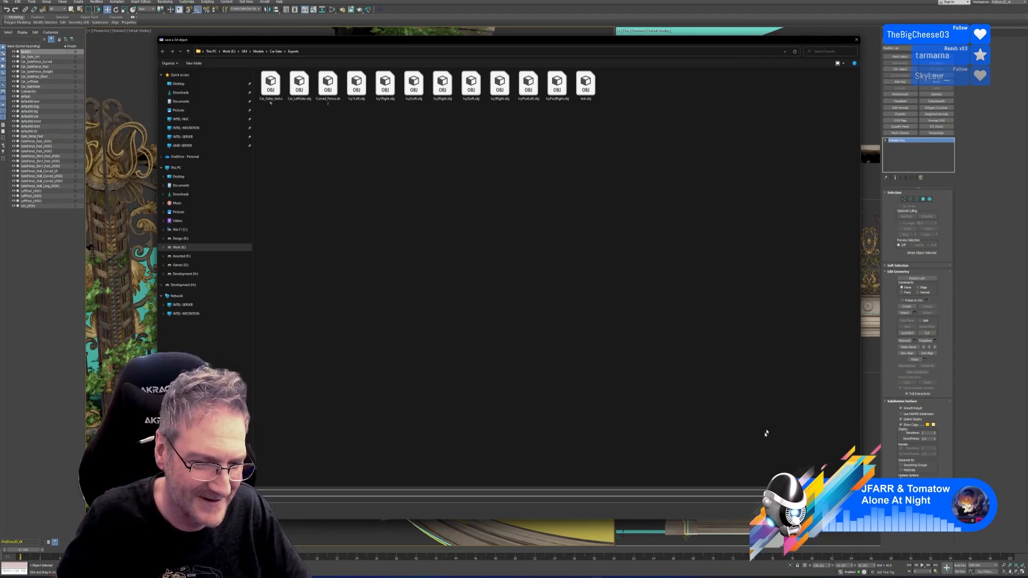
key("Return")
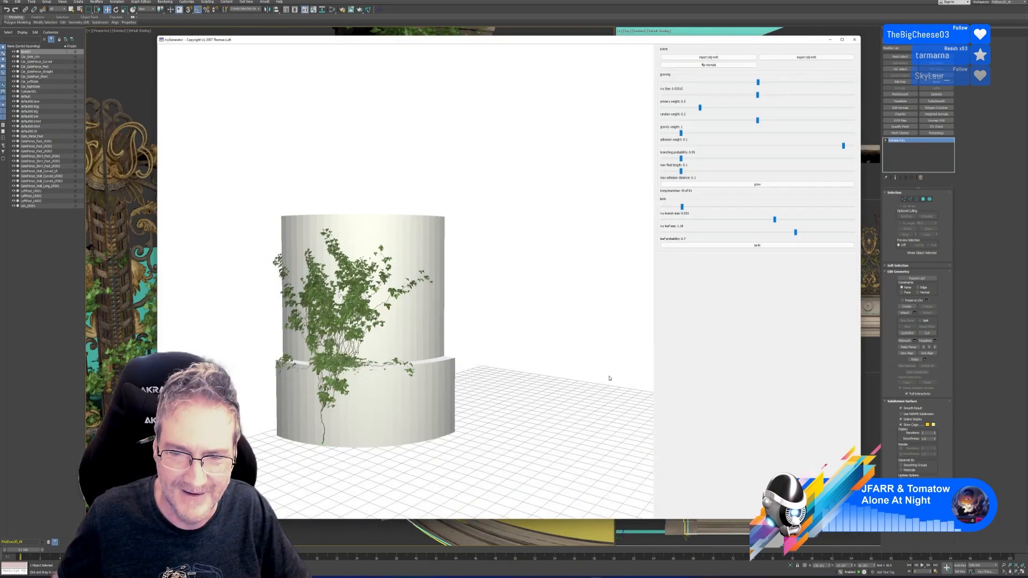
Switch to 3ds Max, review the curved wall beside the ivy-covered pillar and deselect the yellow guide mesh
left_click(830, 40)
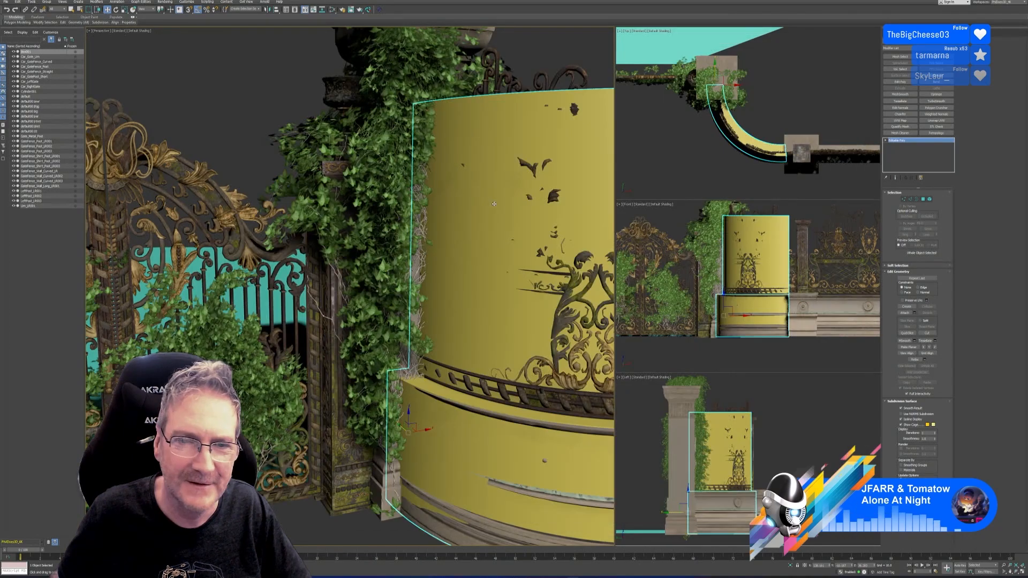
scroll(478, 234, "up", 5)
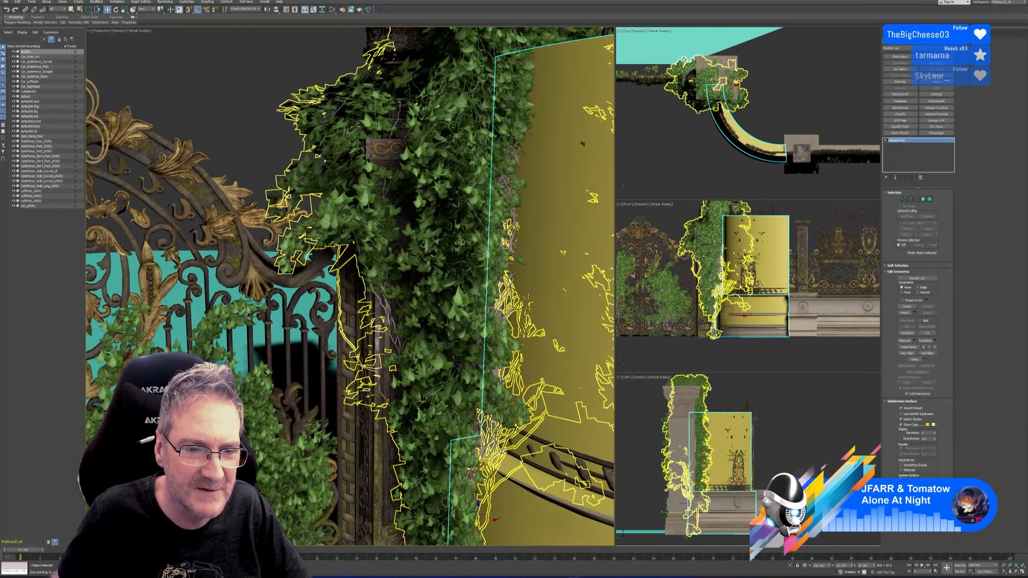
scroll(415, 214, "down", 6)
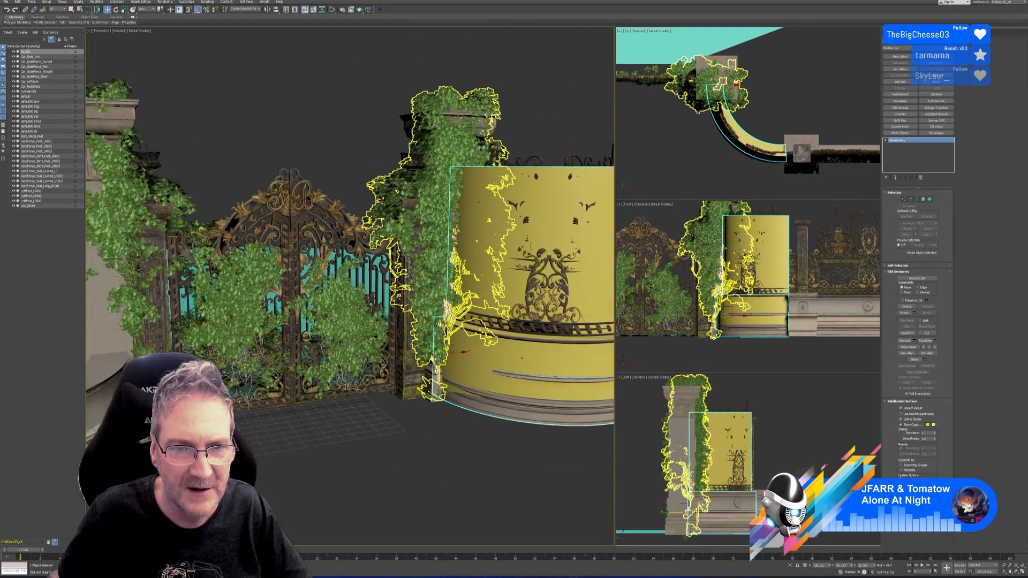
middle_click_drag(414, 223, 371, 229)
left_click(486, 126)
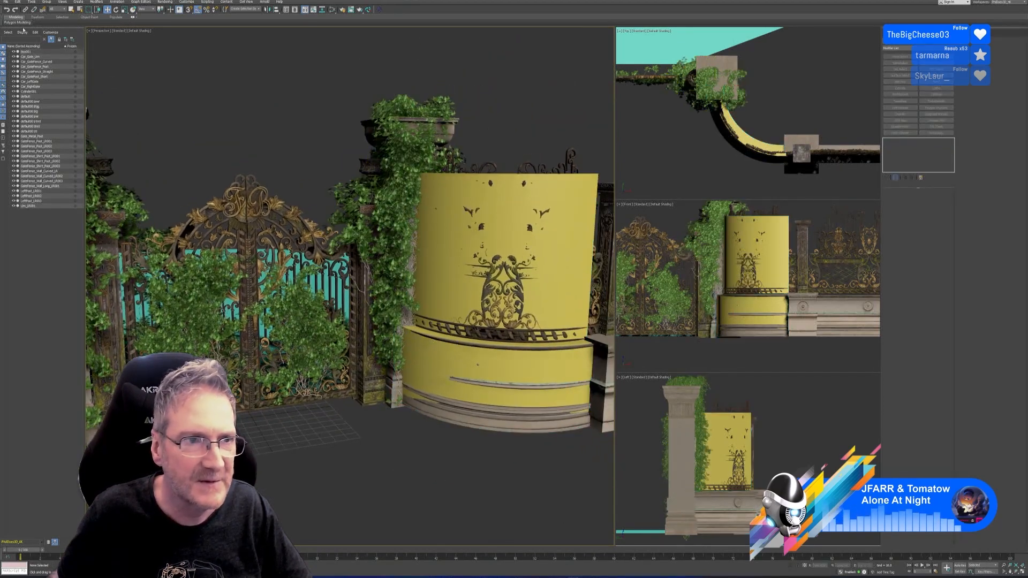
Choose the exported Ivy_CurvedFence OBJ file from the Car Gate Exports folder for import
left_click(5, 3)
mouse_move(32, 76)
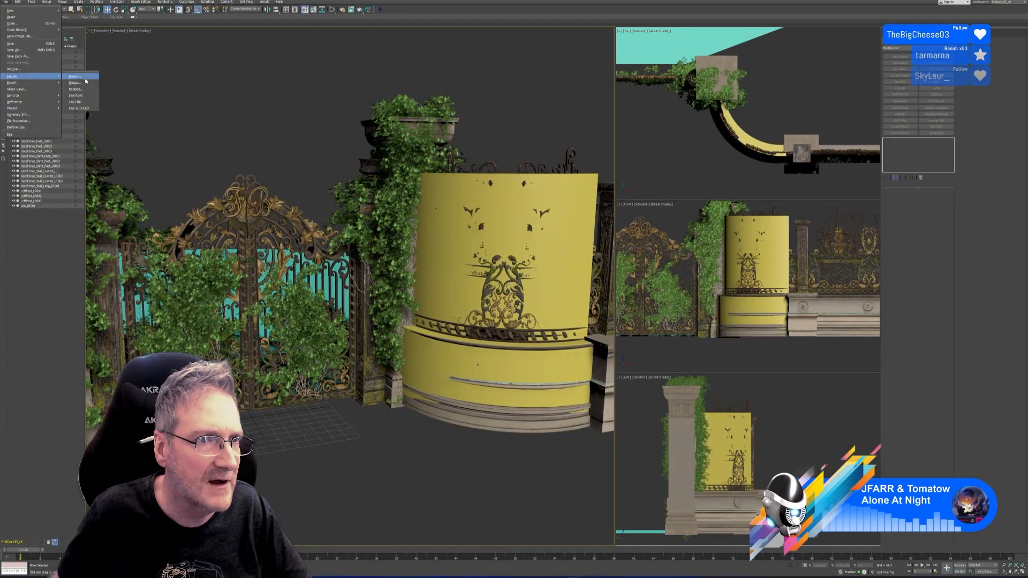
left_click(74, 77)
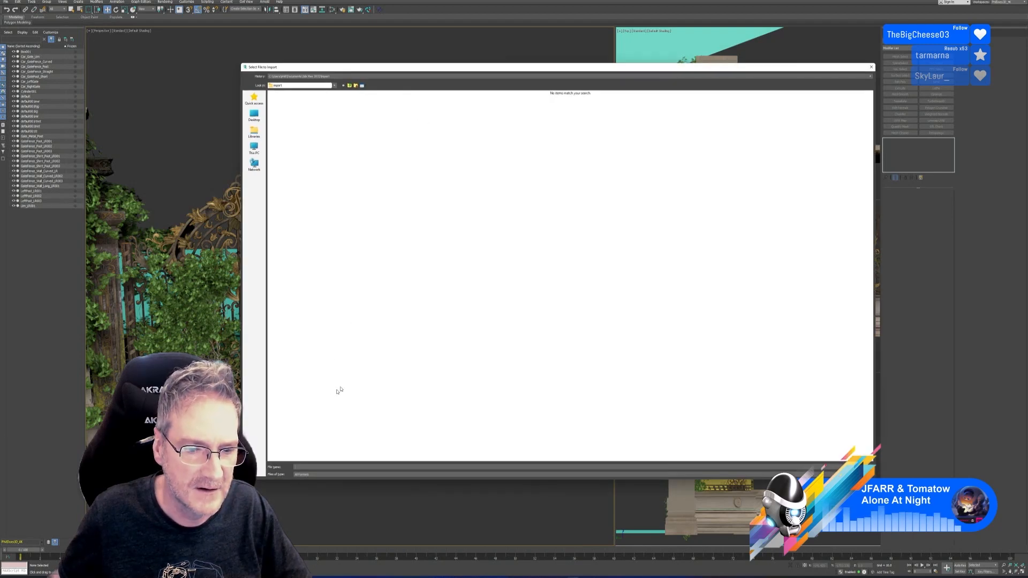
left_click(313, 77)
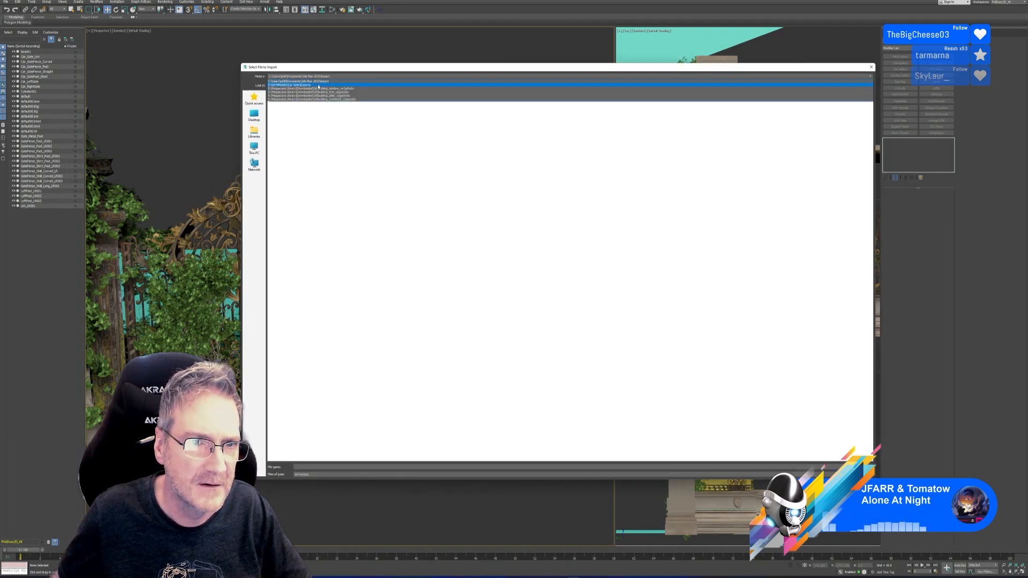
left_click(319, 86)
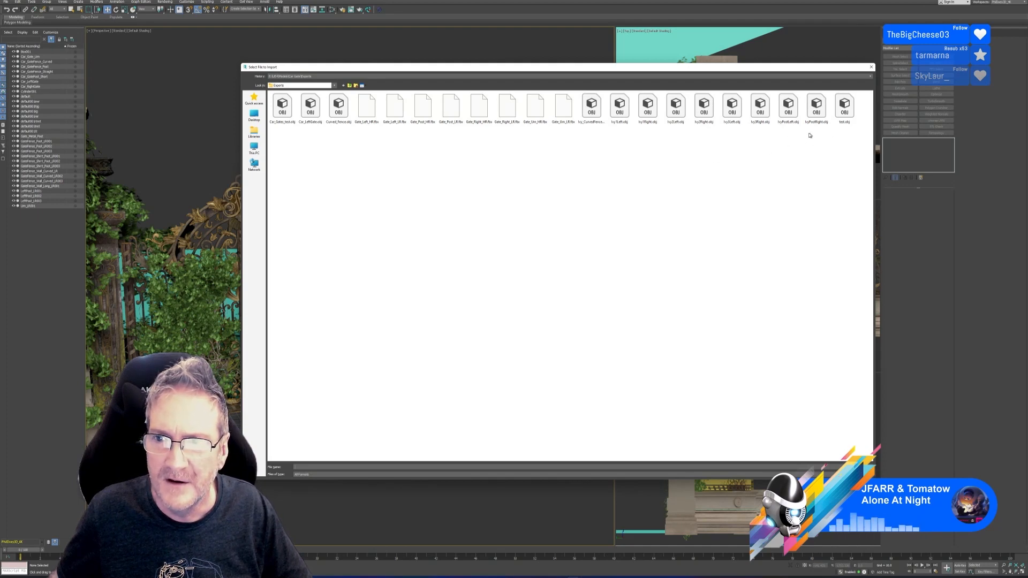
double_click(590, 117)
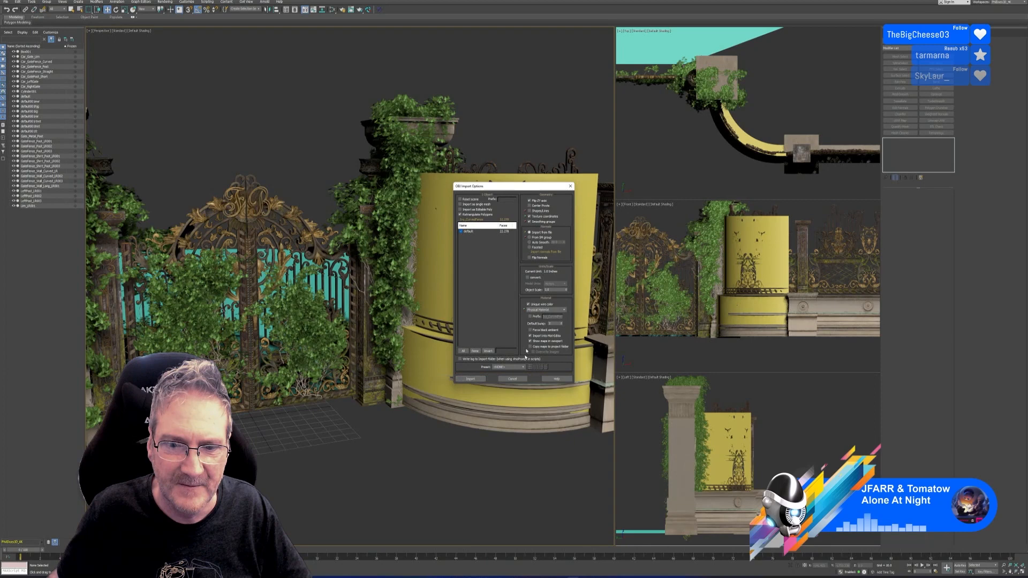
Import the ivy with the current OBJ options, give it a unique name to resolve the name conflict and frame it
left_click(473, 379)
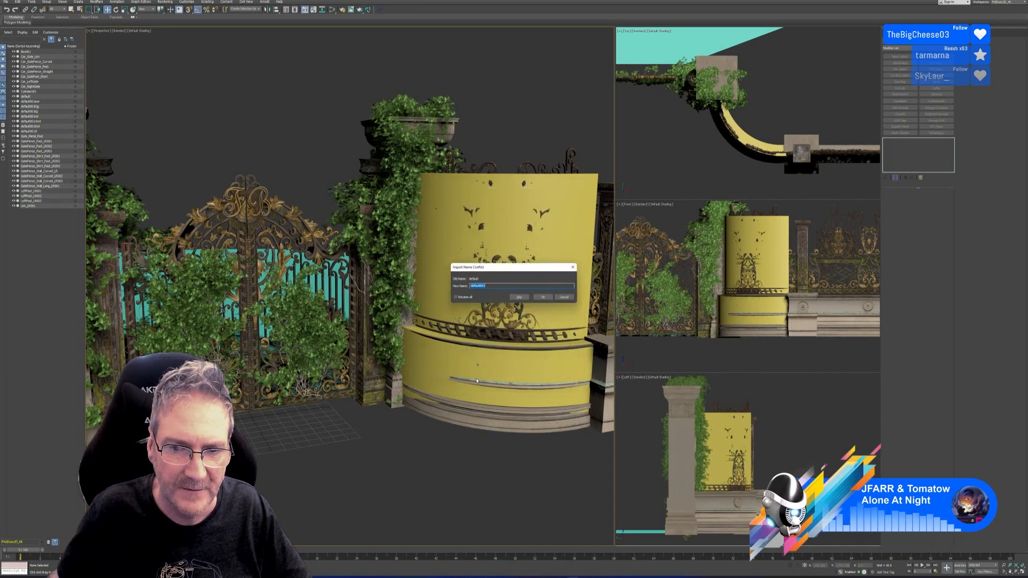
left_click(491, 286)
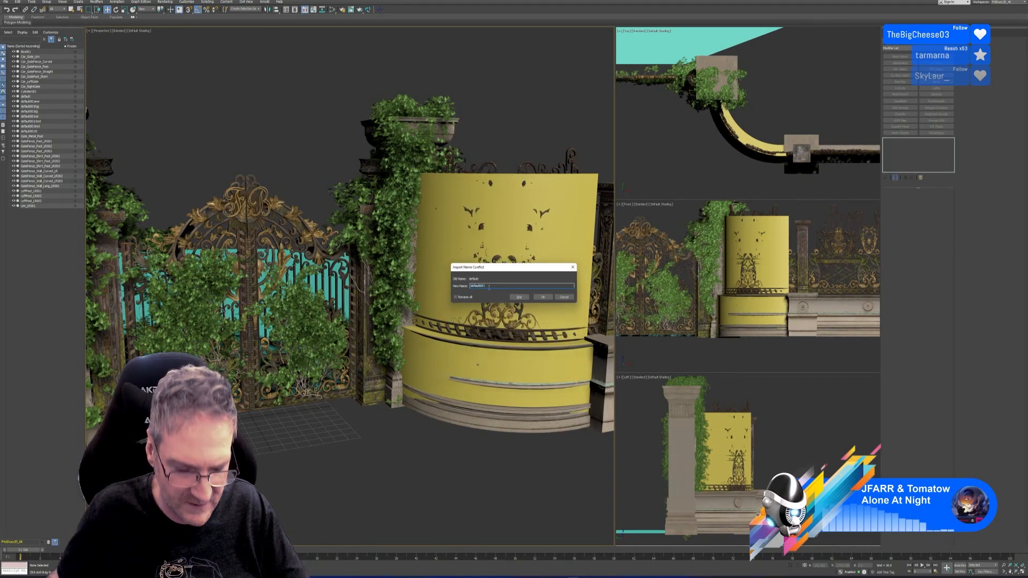
type("wewgewwee")
left_click(542, 297)
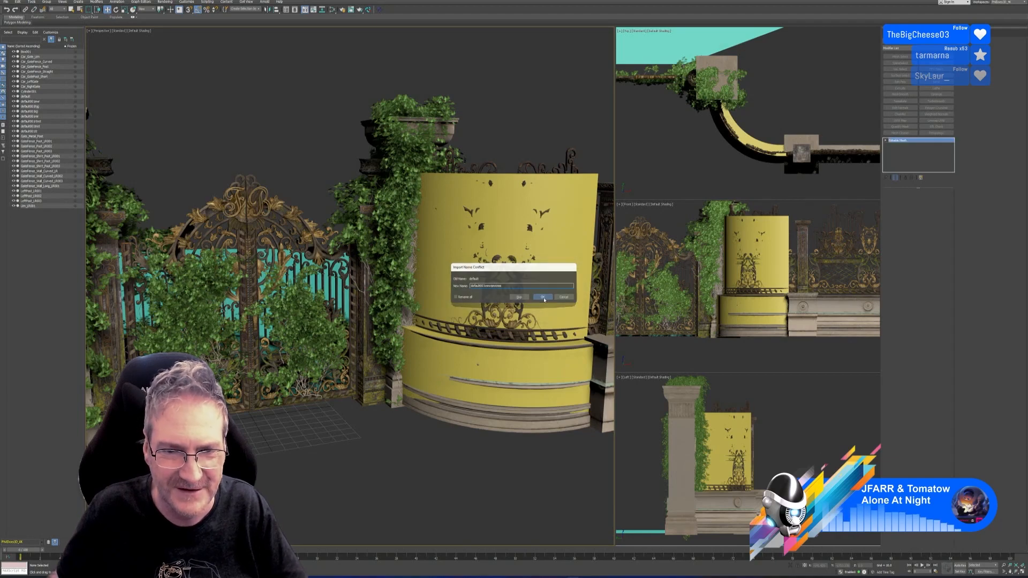
key("z")
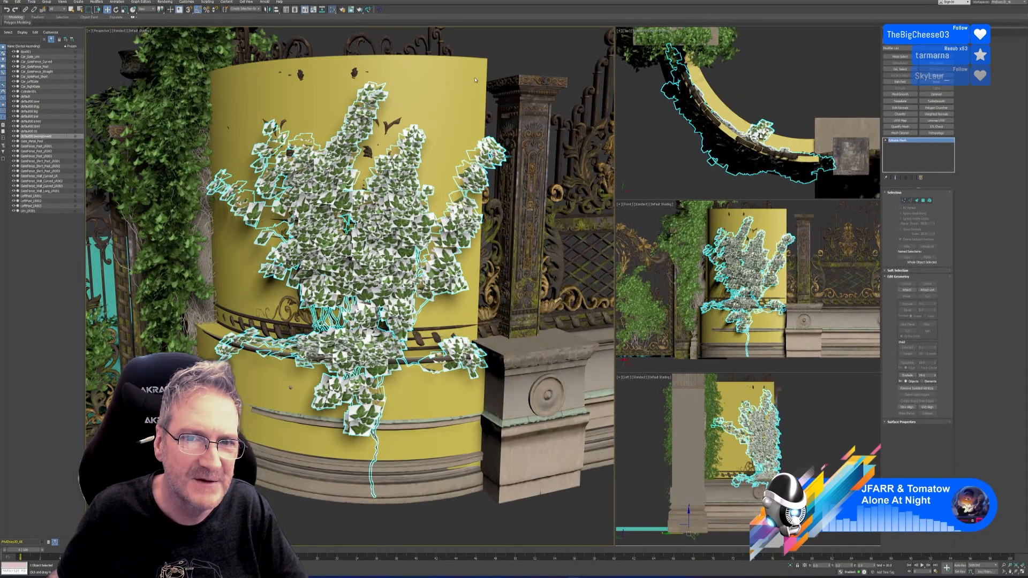
Assign the existing Multi/Sub-Object ivy leaf material to the imported ivy in the Slate Material Editor
key("m")
middle_click_drag(602, 229, 594, 161)
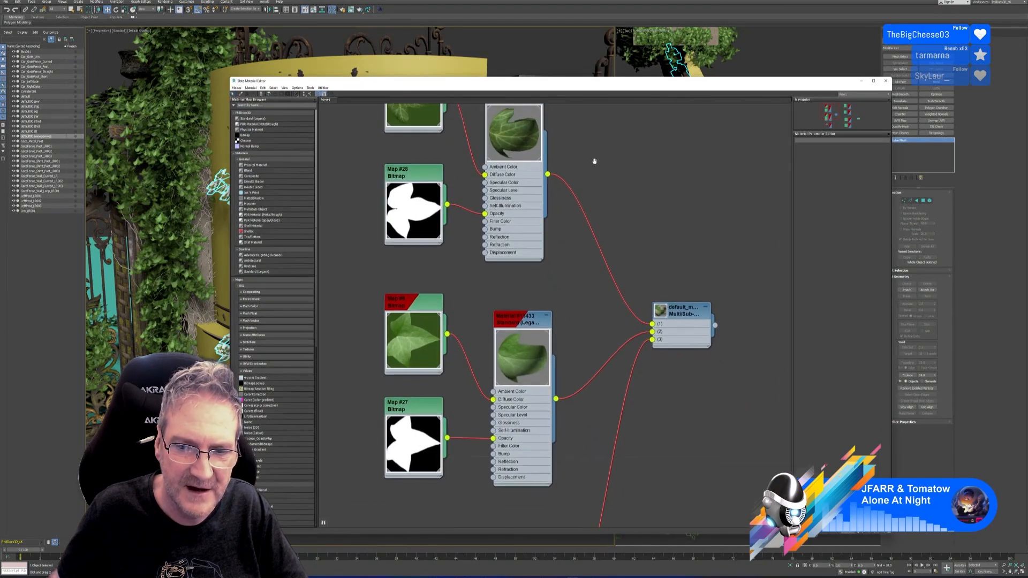
double_click(679, 316)
right_click(678, 317)
left_click(694, 323)
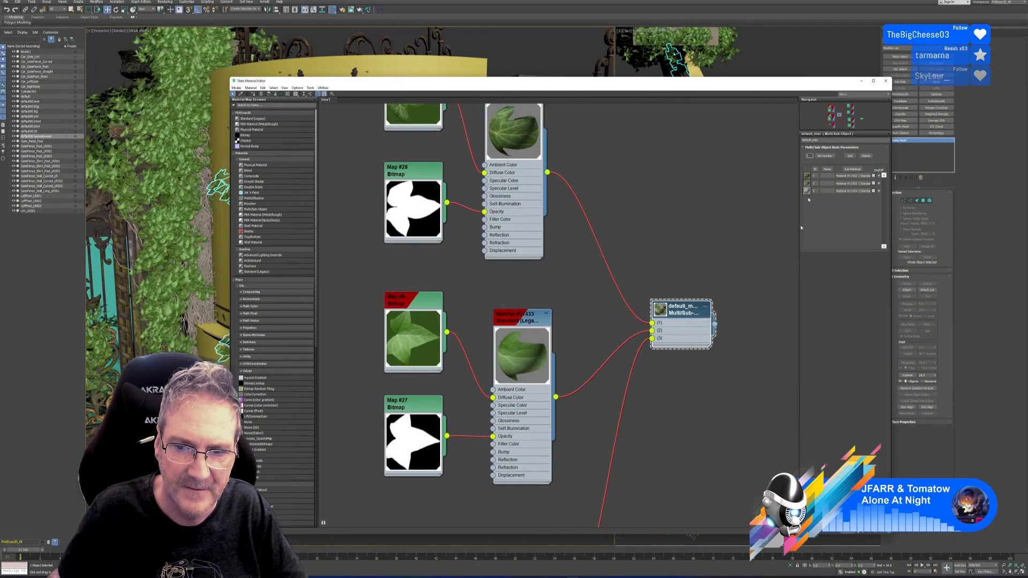
left_click(885, 81)
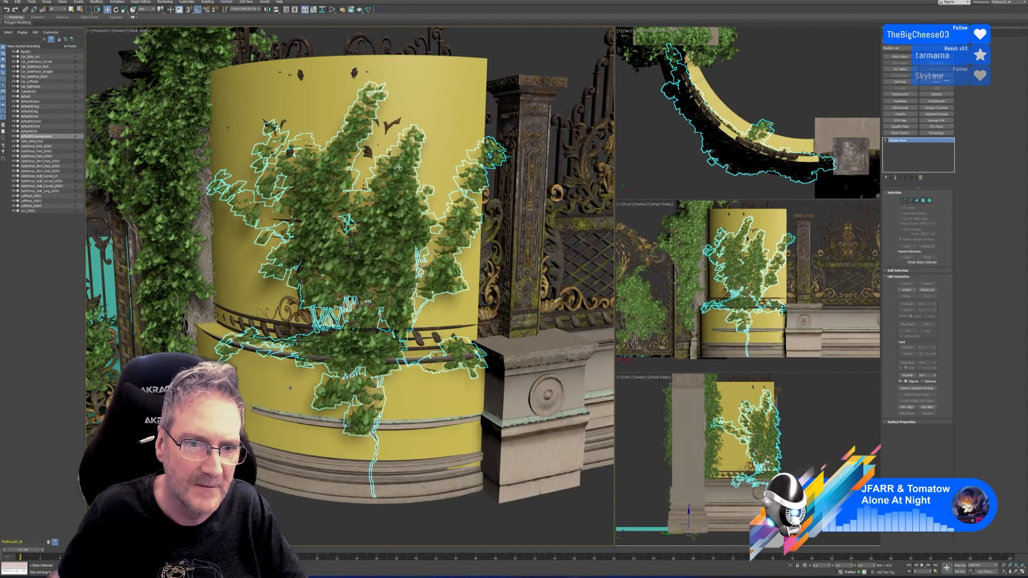
middle_click_drag(398, 167, 373, 147)
scroll(376, 248, "down", 3)
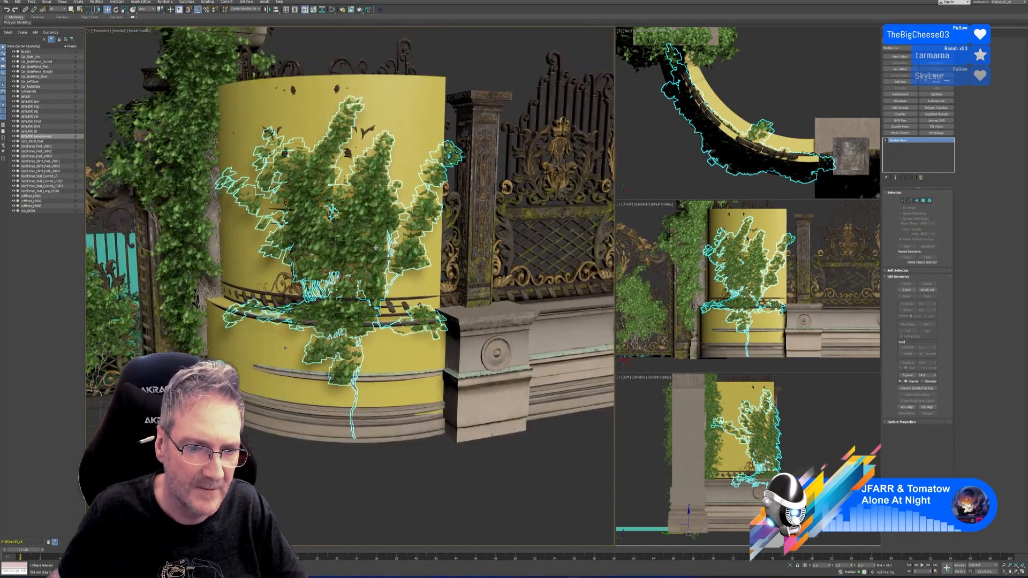
middle_click_drag(424, 449, 428, 451, "alt")
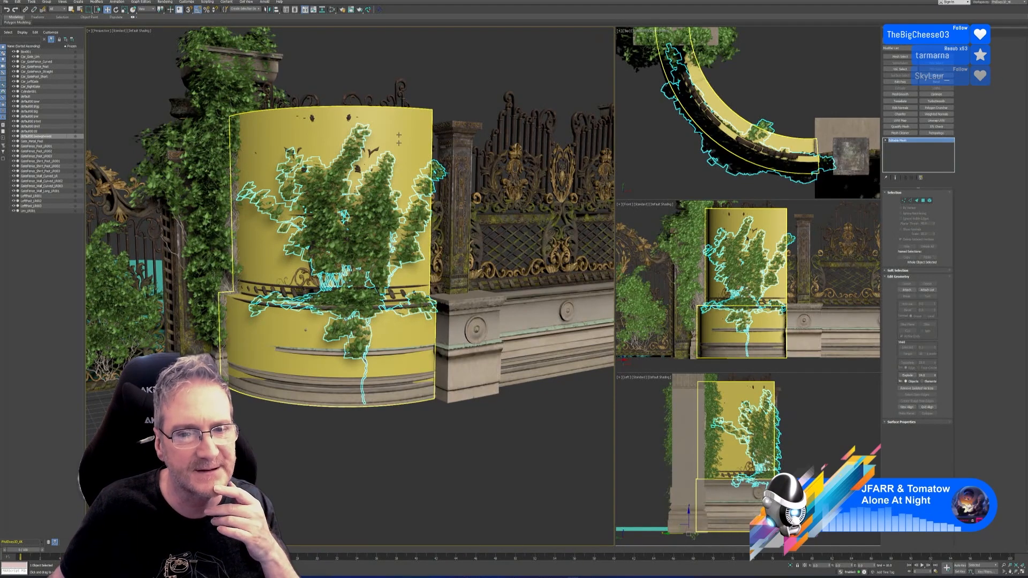
left_click(268, 10)
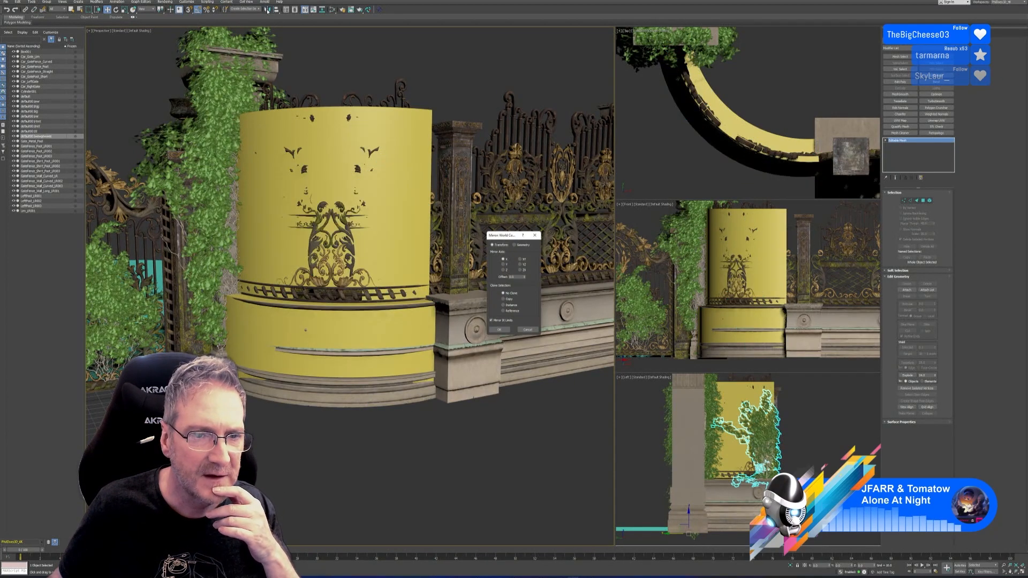
left_click(504, 264)
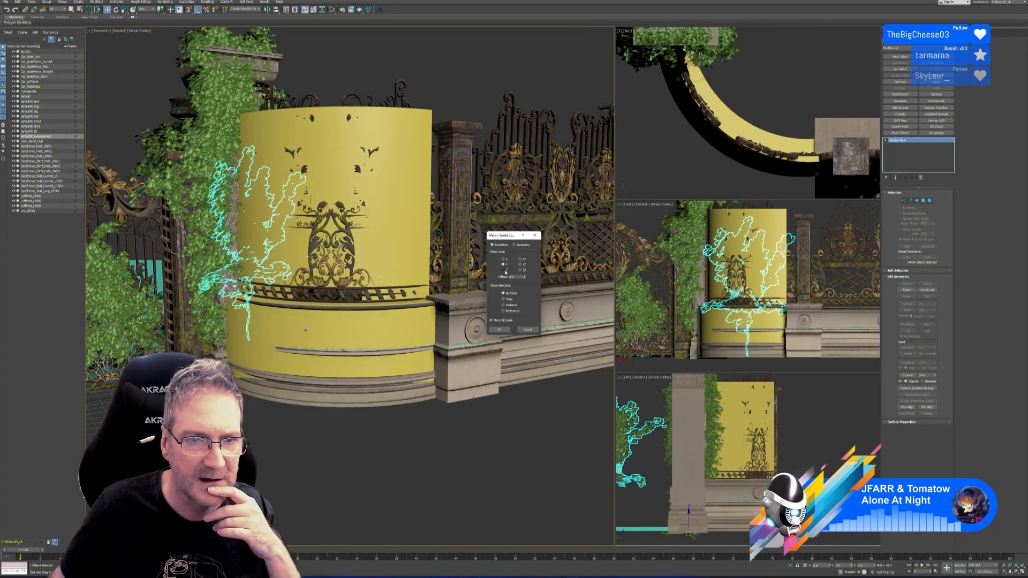
left_click(505, 270)
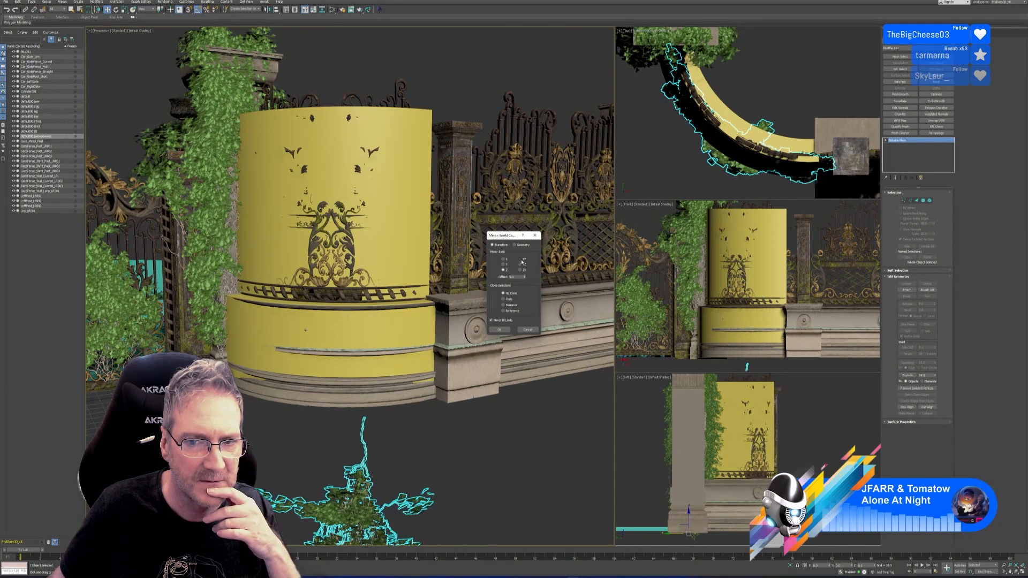
left_click(521, 260)
left_click(521, 270)
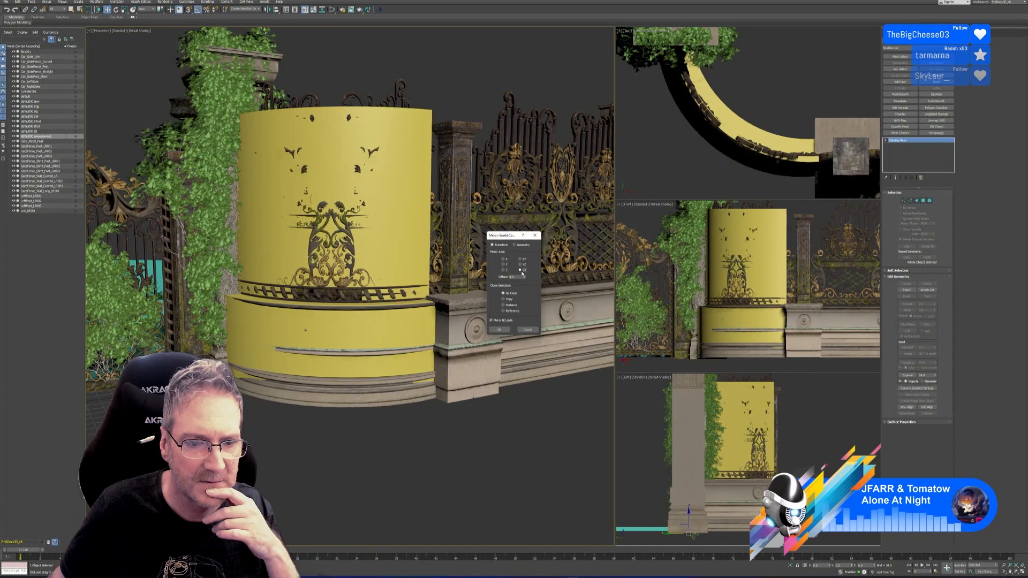
left_click(506, 261)
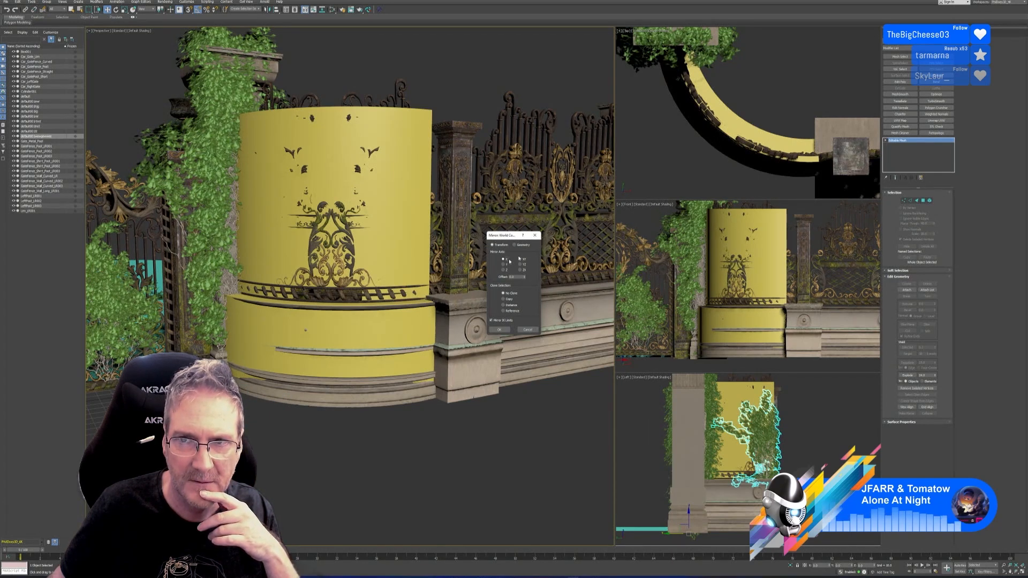
left_click(527, 329)
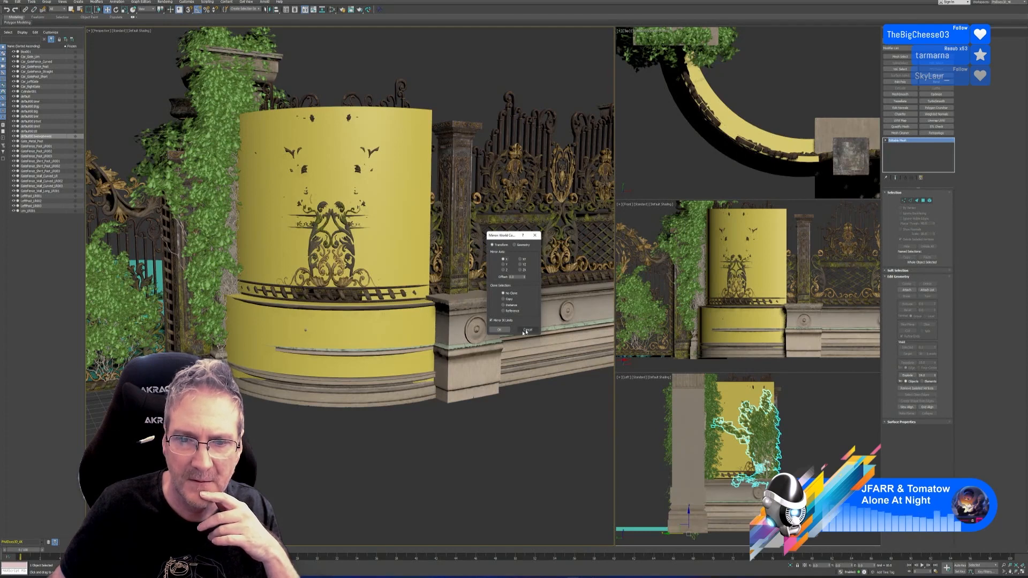
scroll(765, 97, "down", 6)
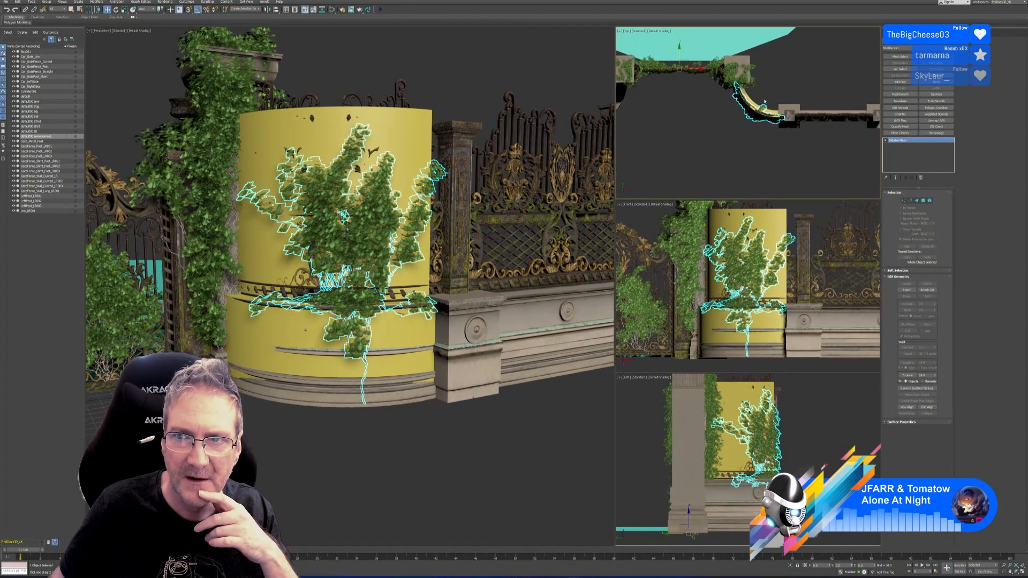
left_click(266, 11)
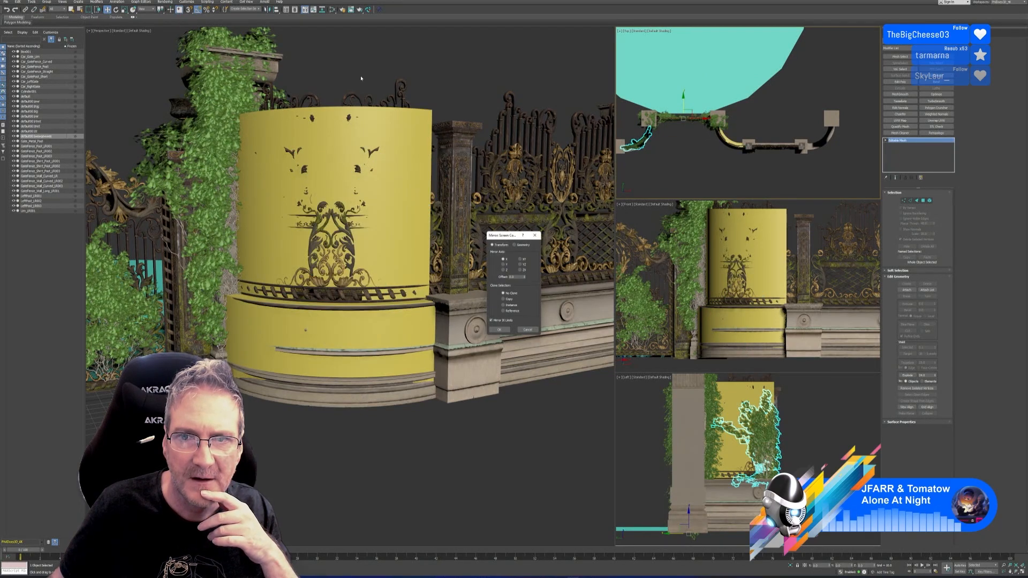
left_click(528, 330)
Mirror the imported ivy across the world X axis to the opposite side of the gate, without cloning it
scroll(355, 168, "down", 5)
middle_click_drag(355, 168, 441, 153)
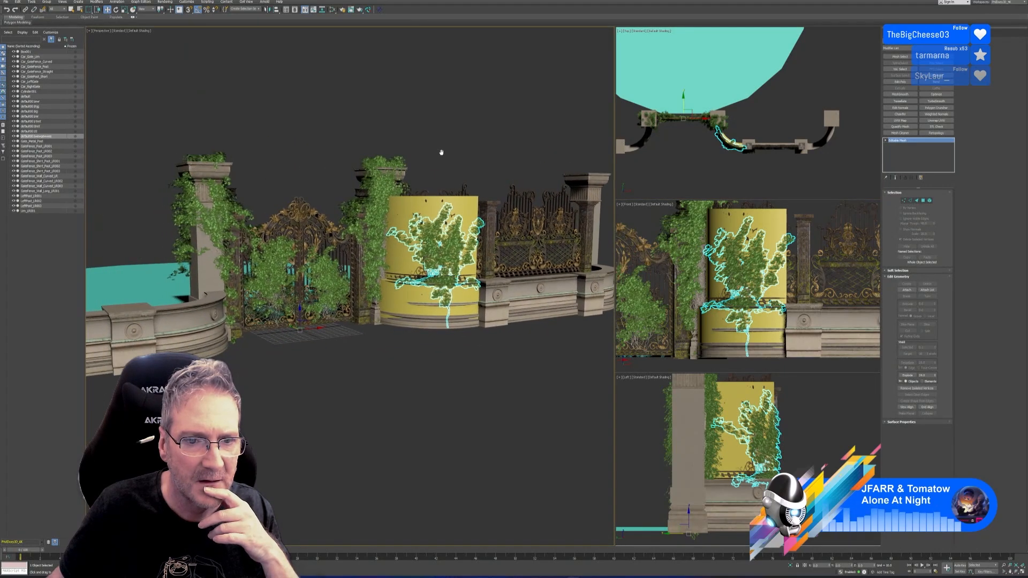
scroll(278, 262, "up", 2)
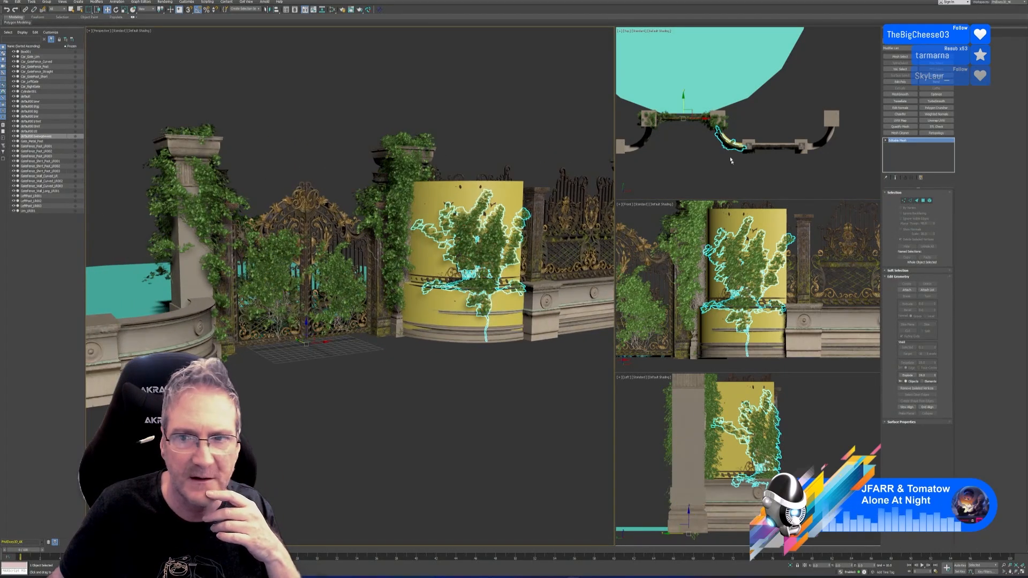
left_click(269, 11)
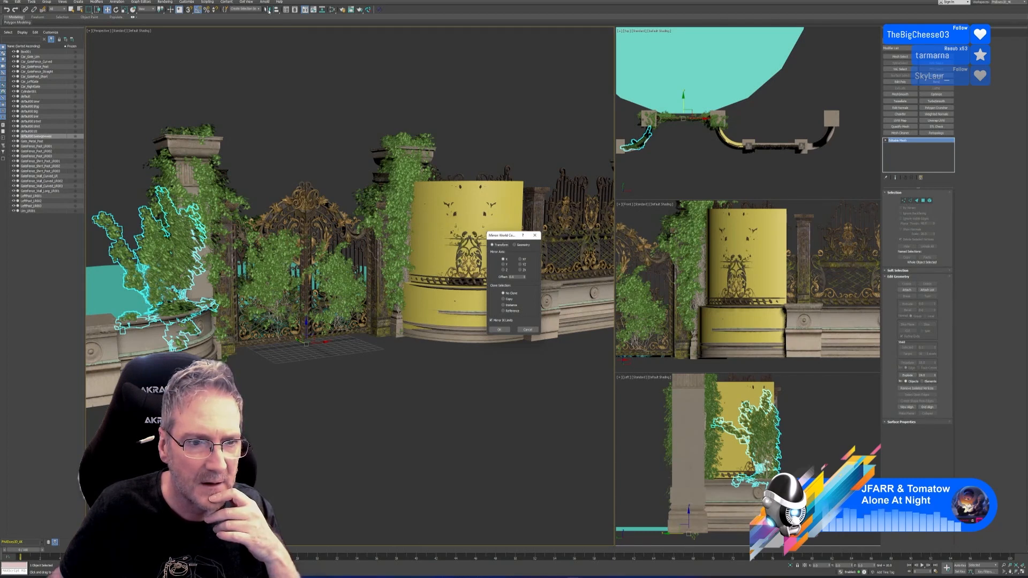
left_click(498, 330)
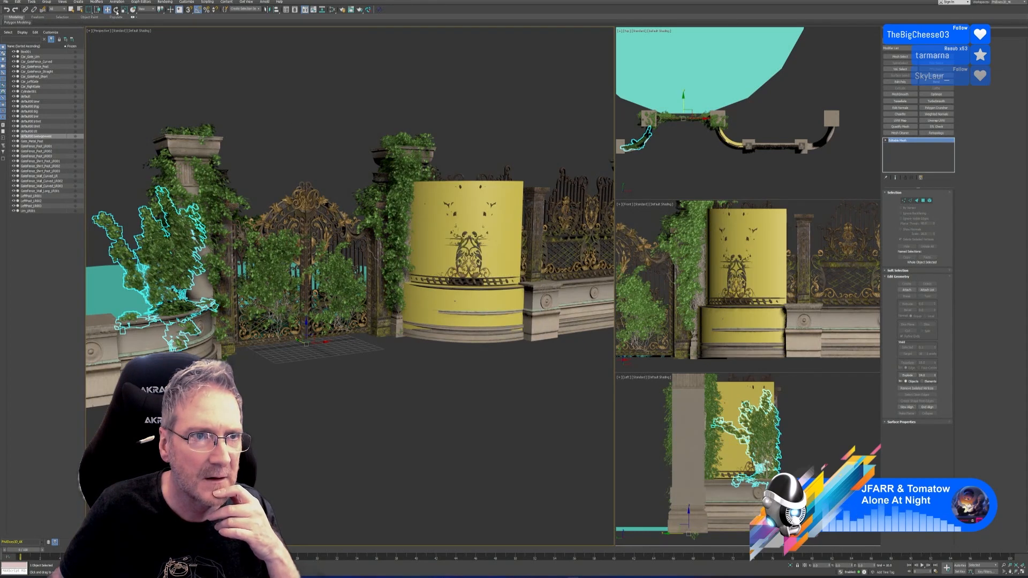
Rotate the mirrored ivy about the vertical axis and move it to the yellow curved wall beside the gate
middle_click_drag(708, 166, 723, 159)
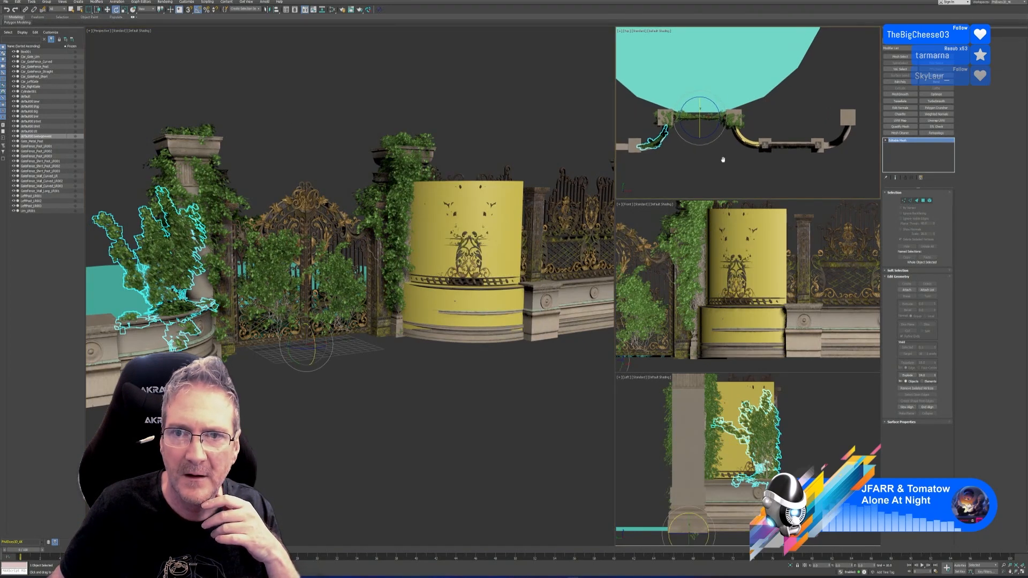
left_click_drag(713, 135, 708, 137)
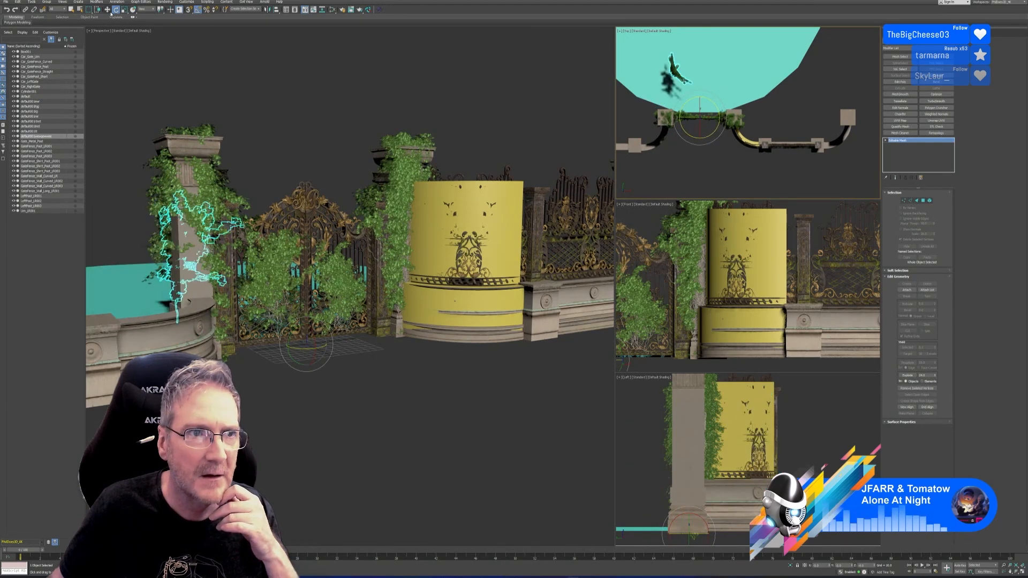
left_click_drag(708, 113, 769, 182)
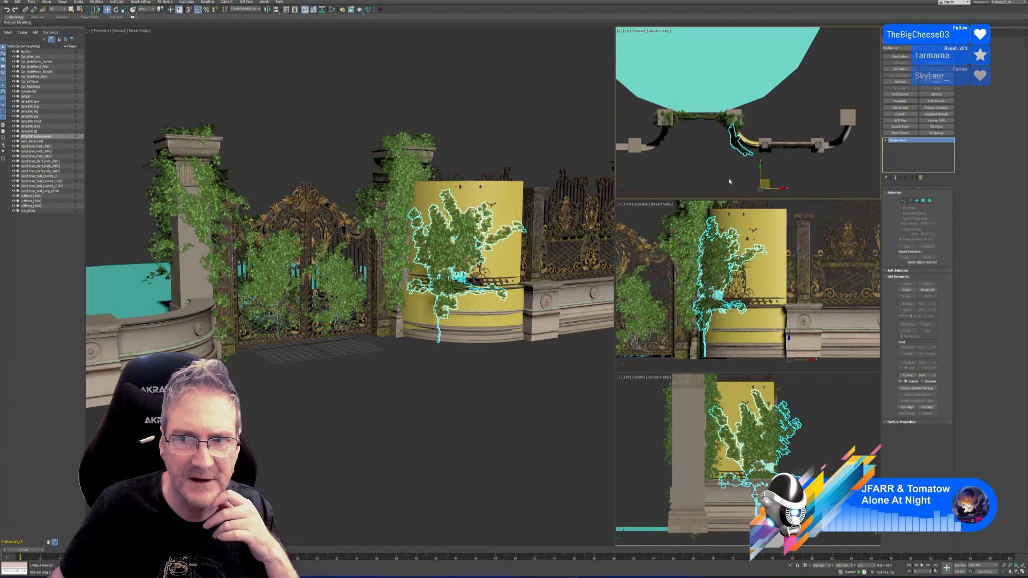
Check the ivy grown on the curved wall mesh in IvyGenerator and return to 3ds Max
scroll(729, 182, "up", 2)
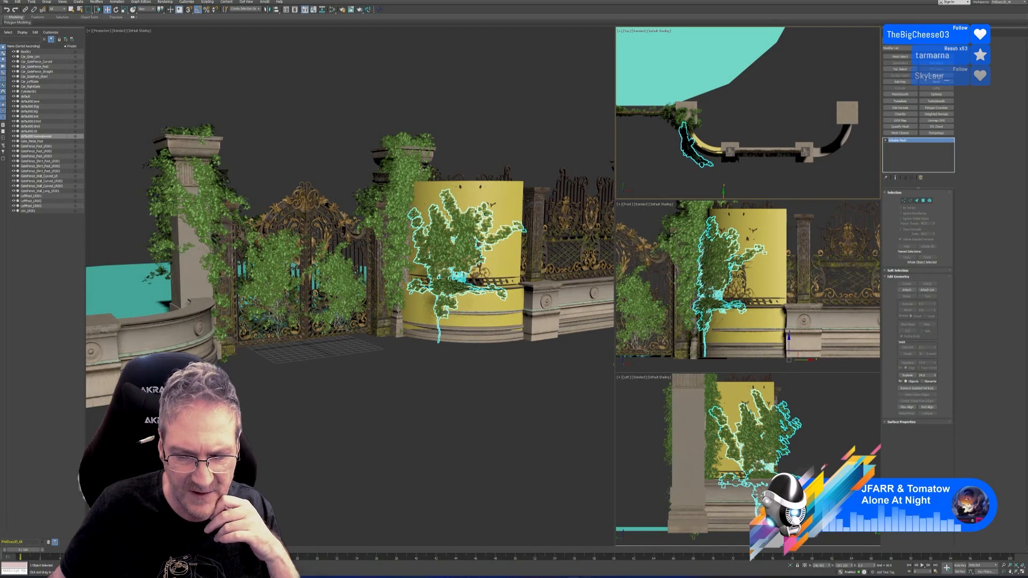
left_click(595, 577)
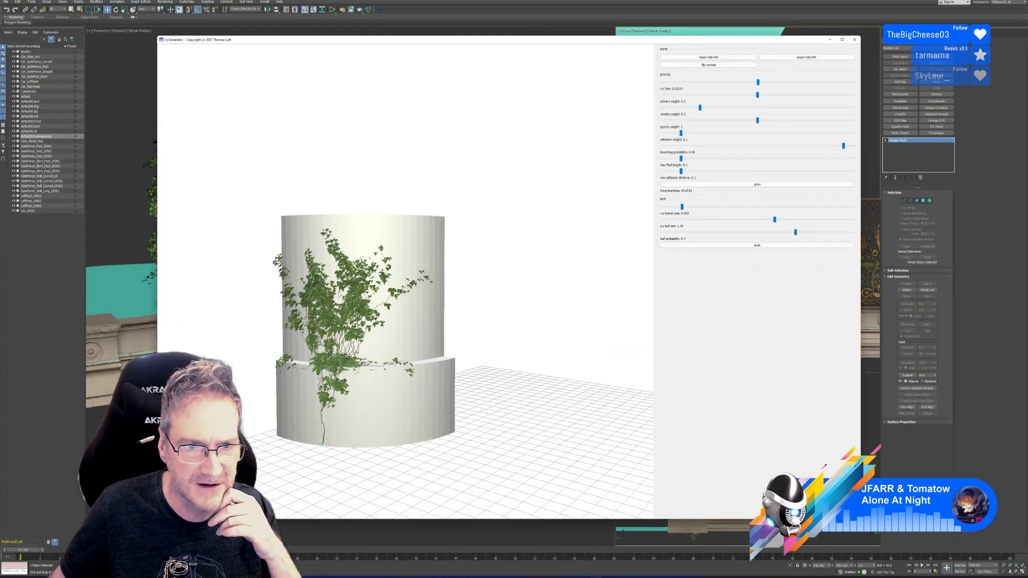
left_click(832, 40)
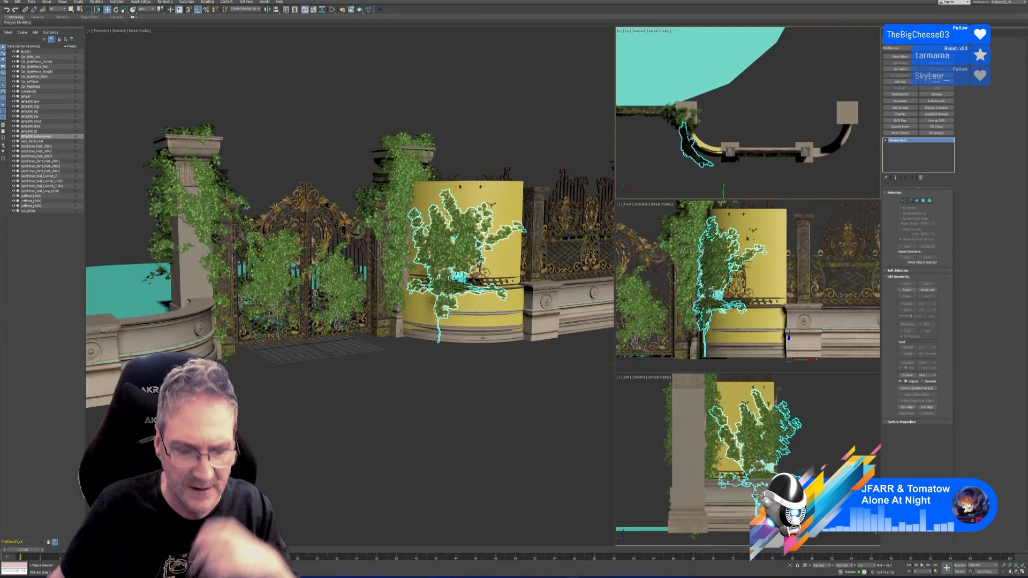
Undo the ivy's move, rotation and mirroring, and restore them again
key("ctrl+z")
key("ctrl+z")
key("ctrl+z")
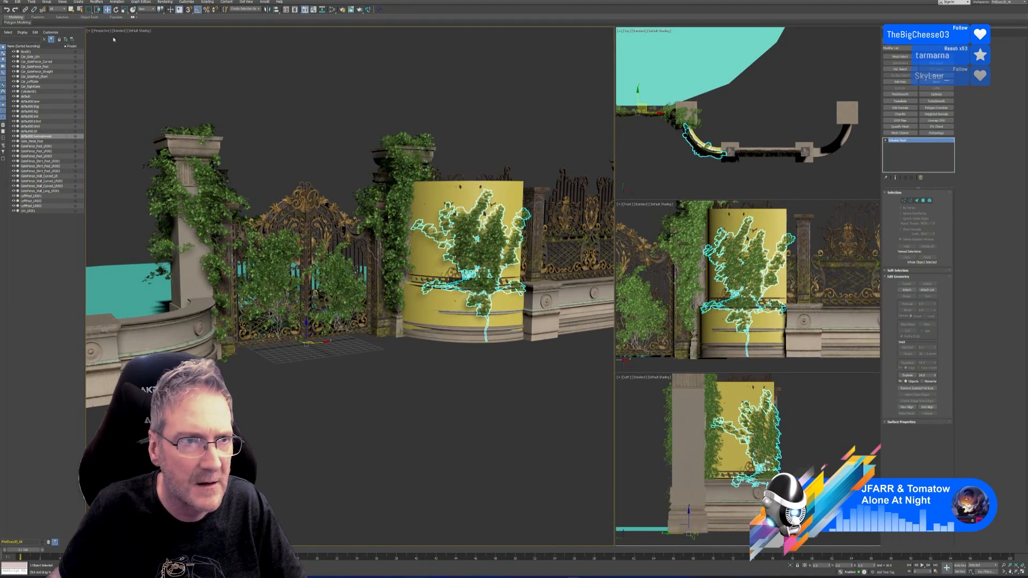
left_click(19, 2)
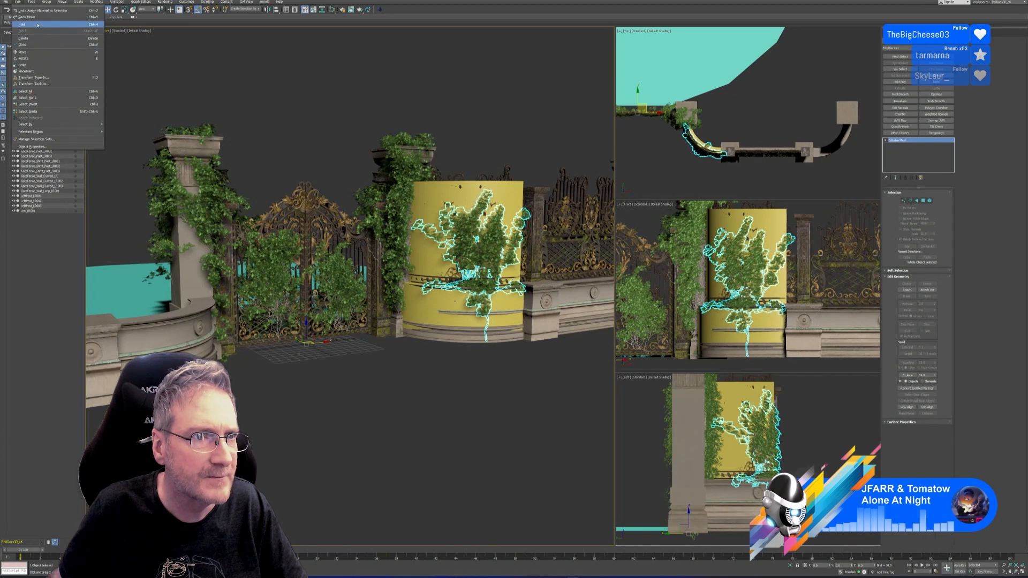
left_click(27, 17)
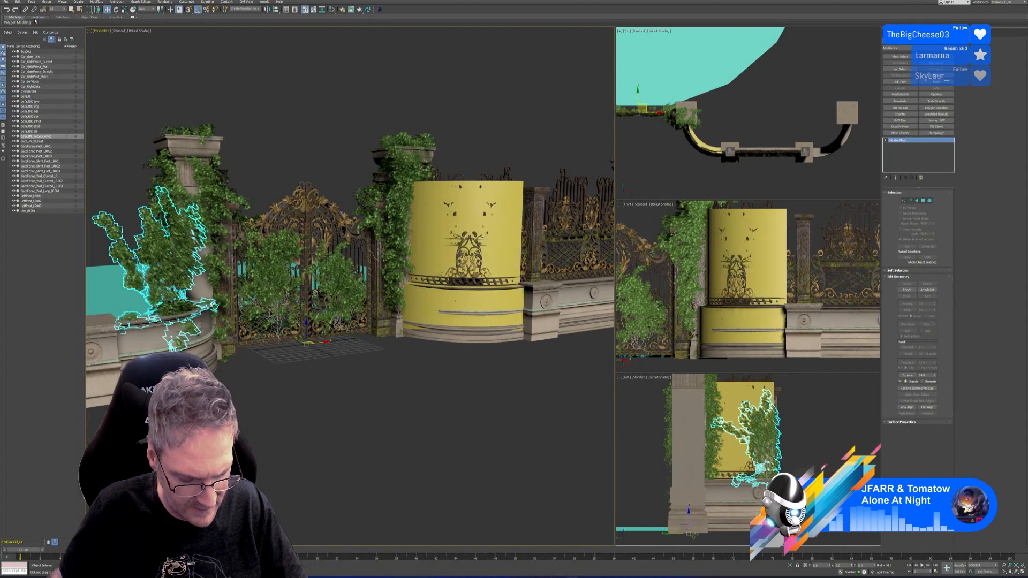
key("ctrl+z")
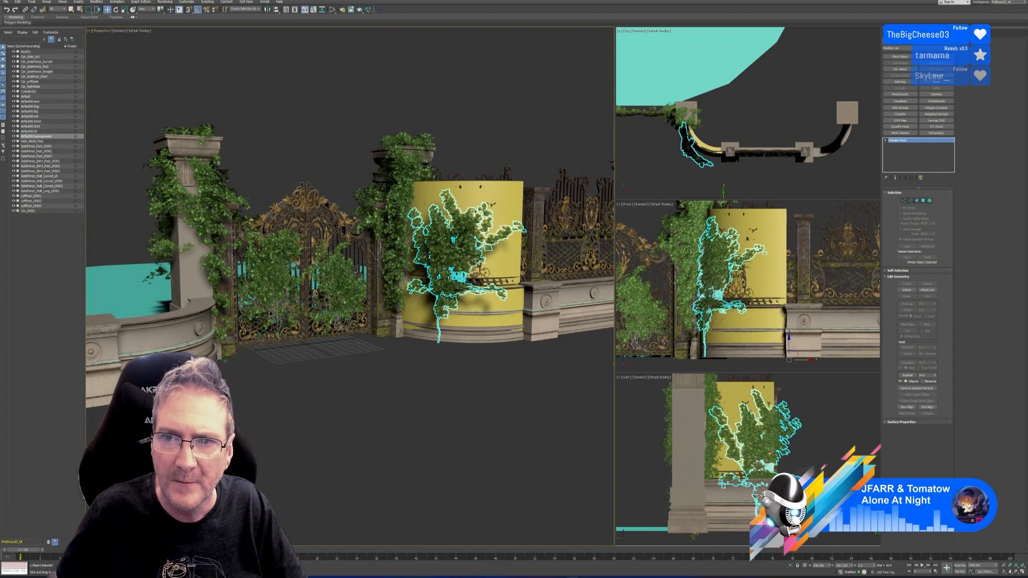
Centre the ivy's pivot on the object with Affect Pivot Only
scroll(686, 157, "up", 3)
key("e")
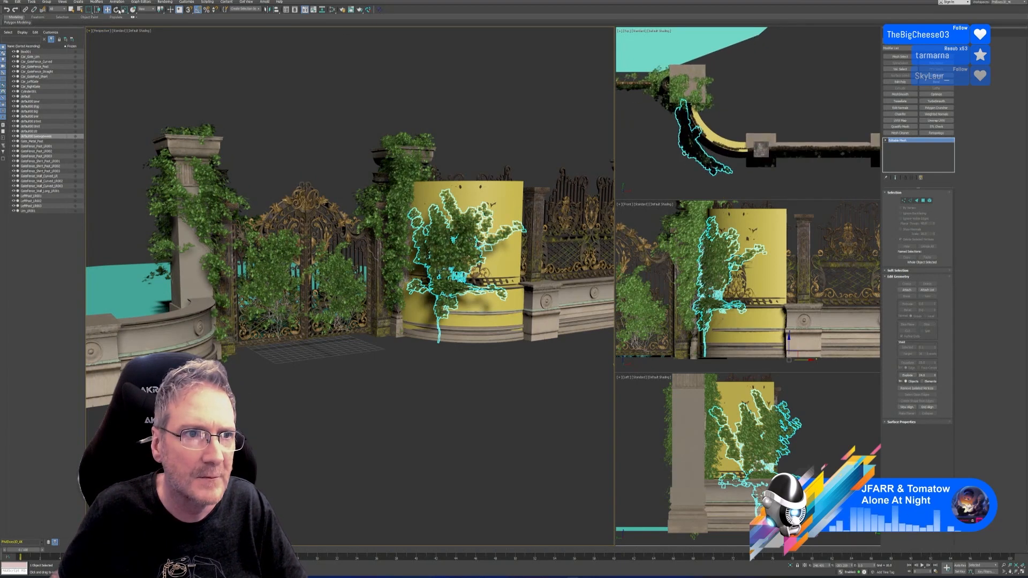
scroll(718, 104, "down", 3)
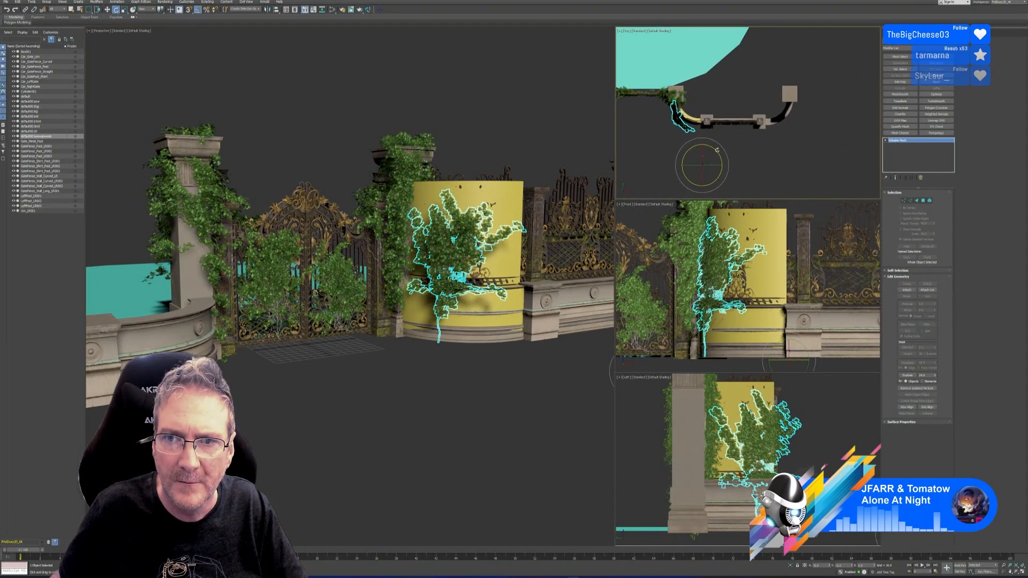
mouse_move(716, 150)
left_mouse_down()
mouse_move(698, 137)
mouse_move(717, 150)
left_mouse_up()
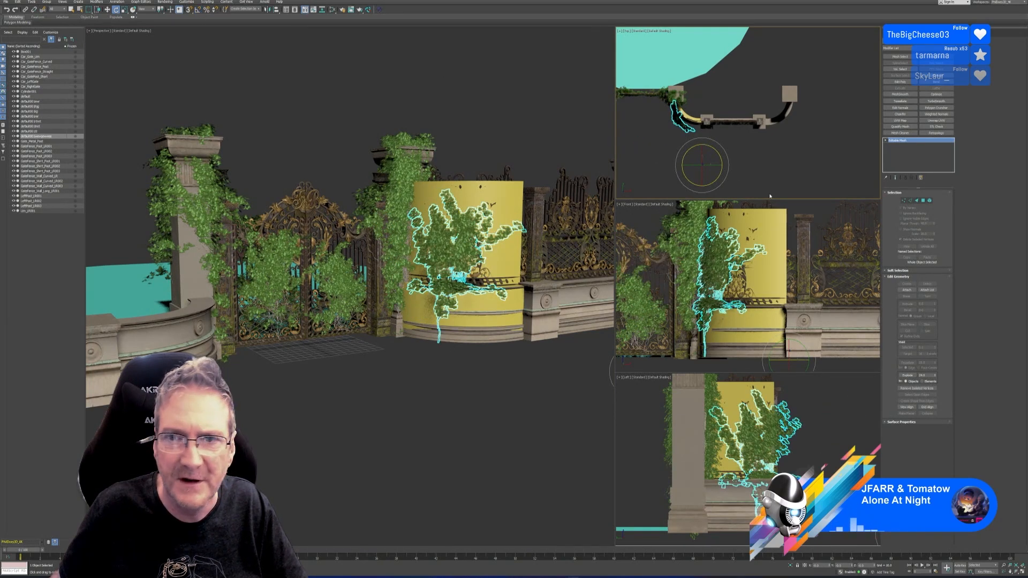
middle_click_drag(757, 153, 770, 155)
left_click(912, 41)
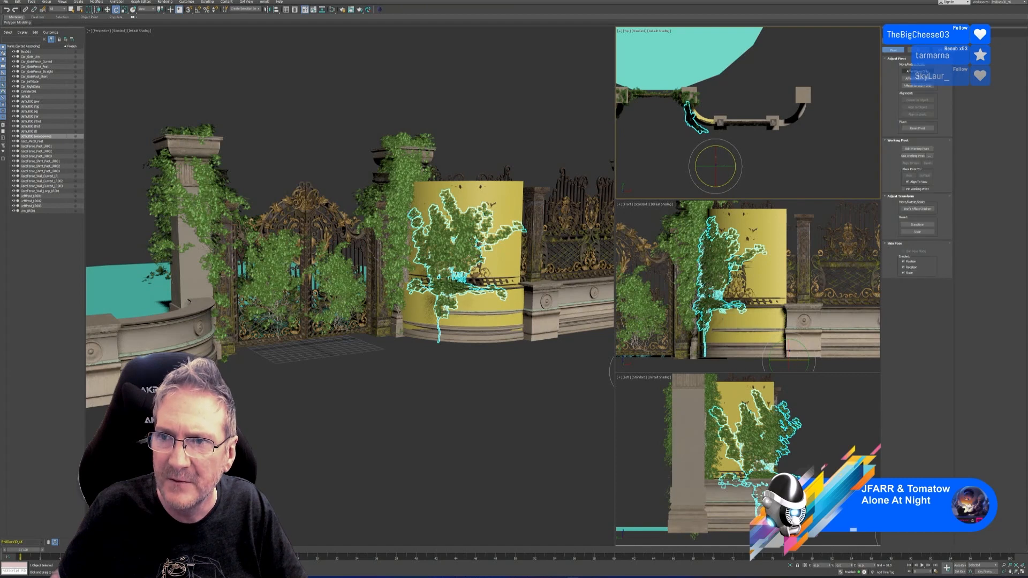
left_click(925, 101)
middle_click_drag(720, 132, 732, 137)
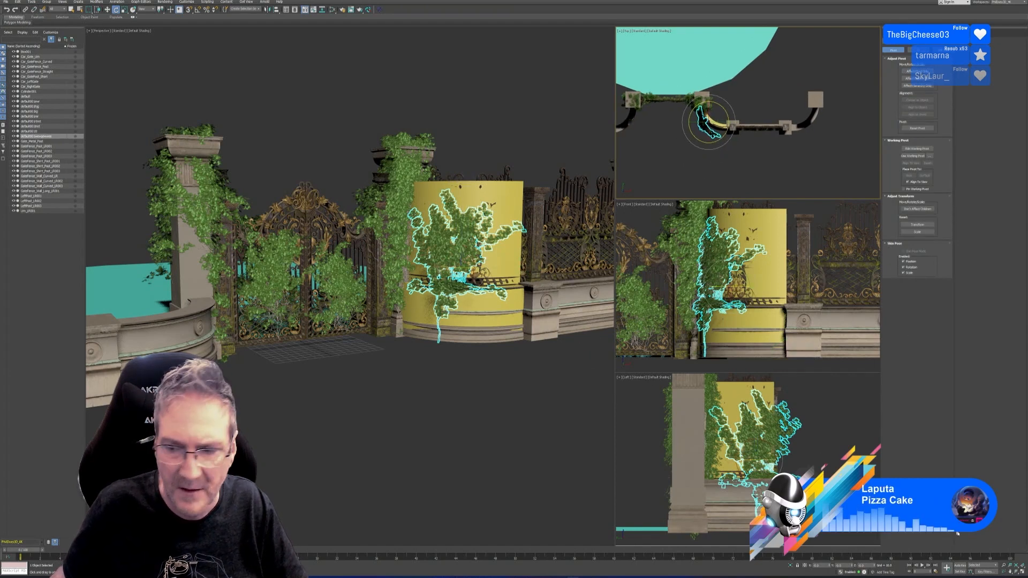
In the maximized top view, rotate the ivy to follow the wall's curve and move it closer to the wall
key("alt+w")
scroll(484, 287, "up", 4)
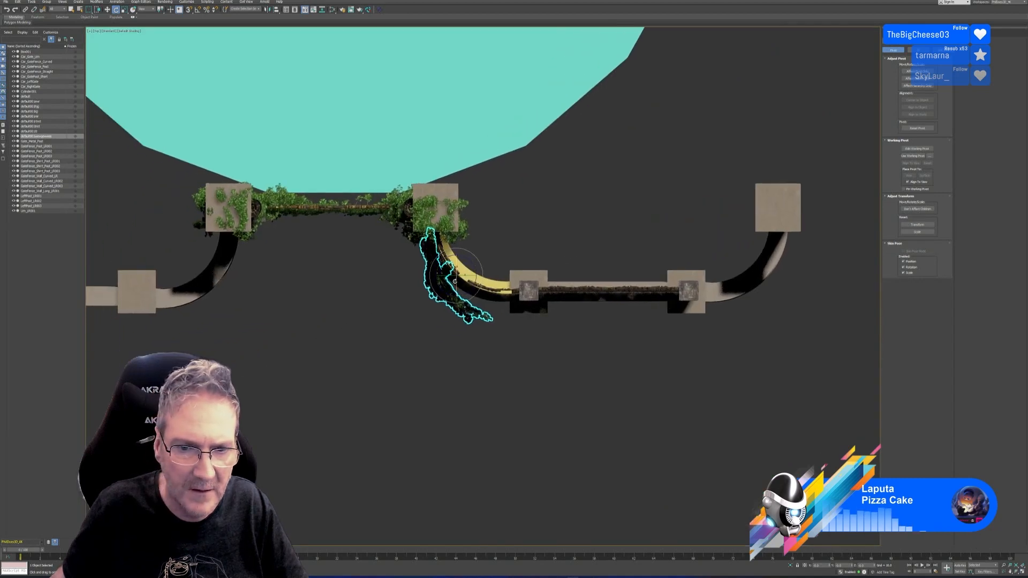
scroll(502, 253, "up", 2)
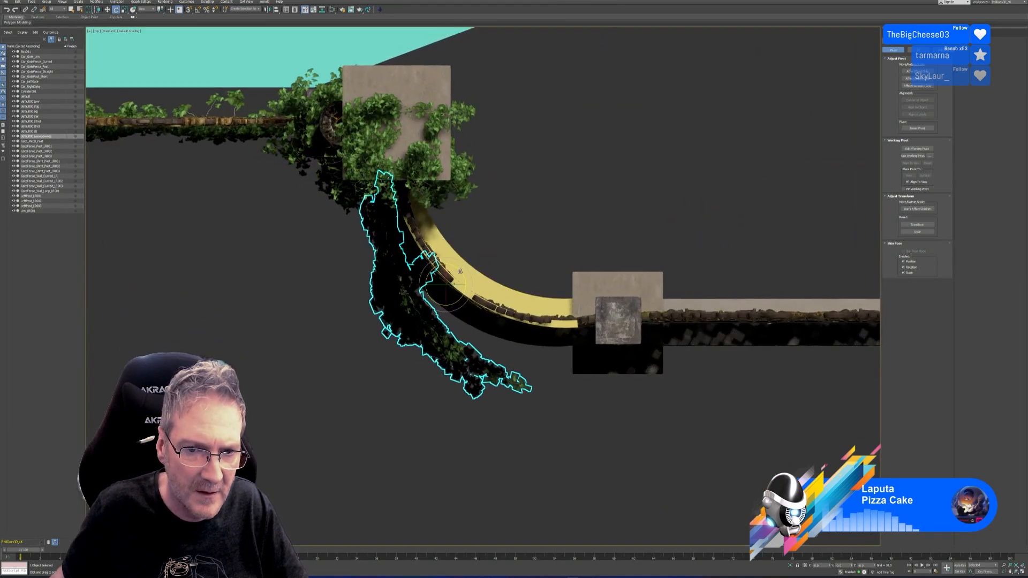
left_click_drag(459, 270, 447, 252)
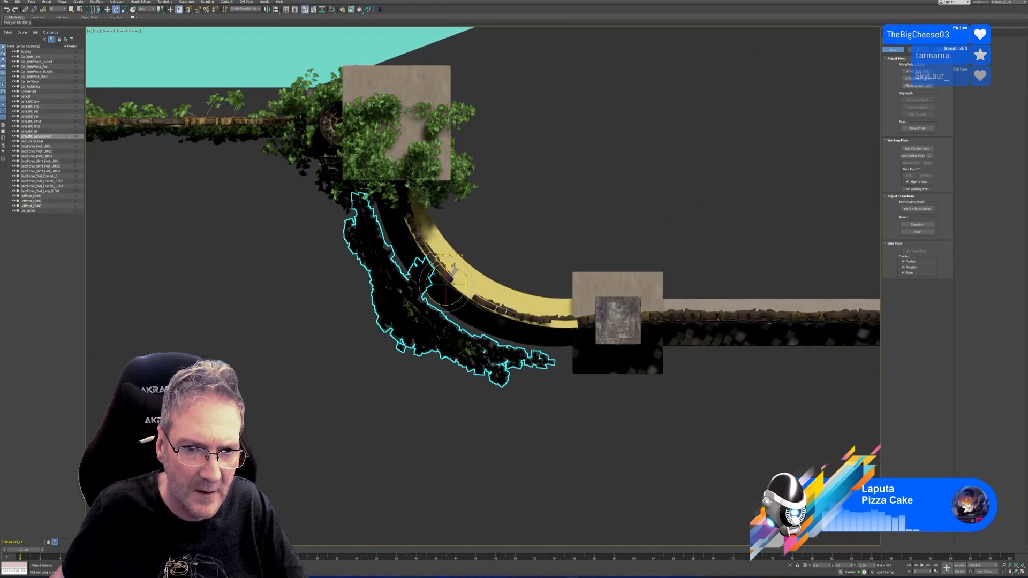
left_click(107, 9)
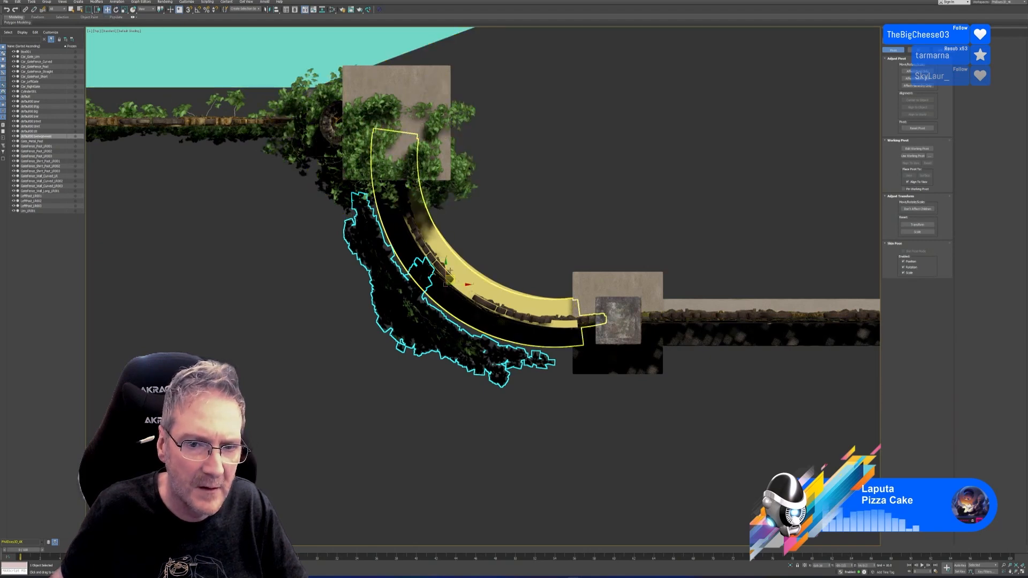
left_click_drag(453, 278, 463, 269)
key("alt+w")
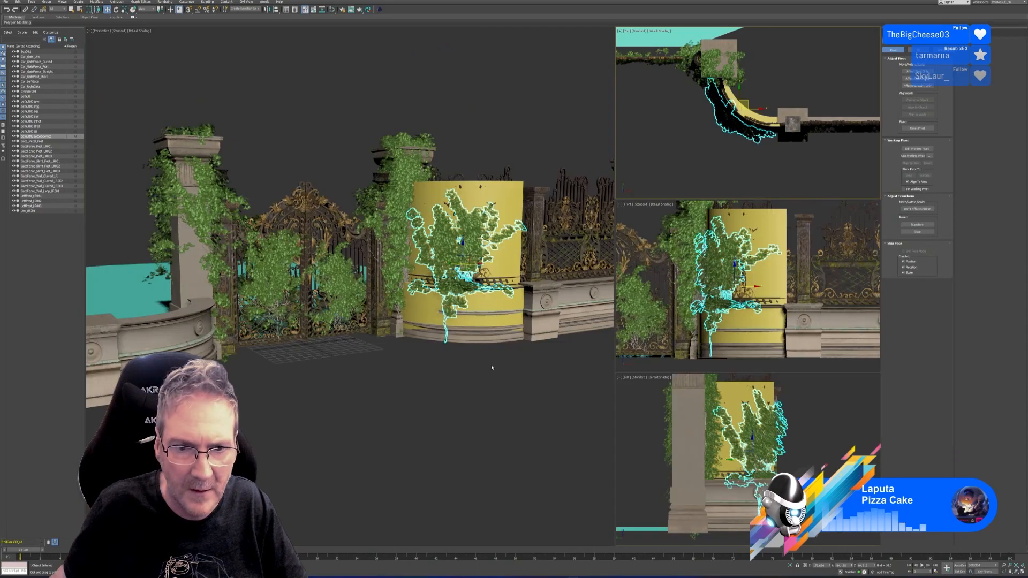
Frame the ivy in the perspective view and move it snugly against the curved wall and fence
key("z")
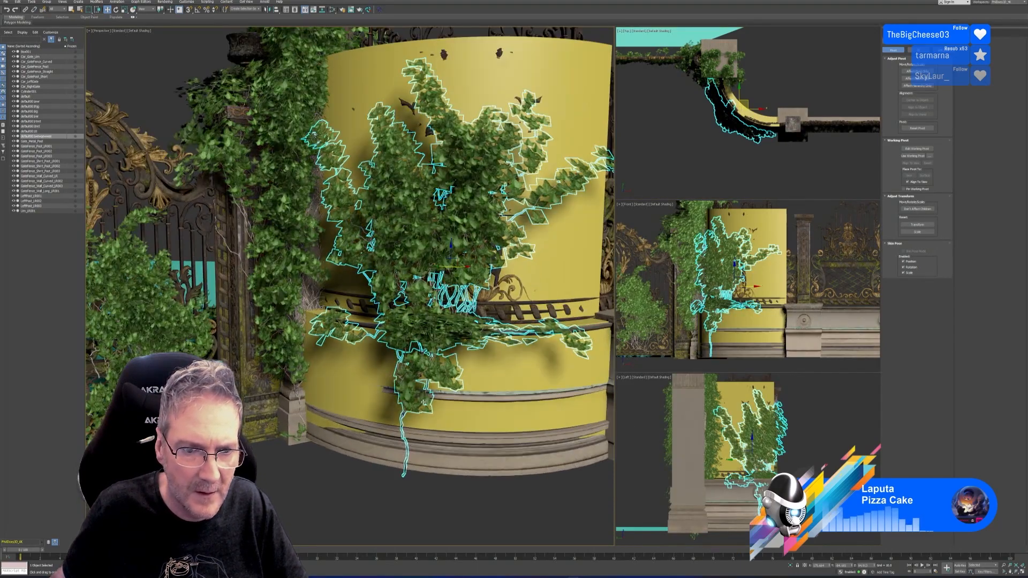
mouse_move(438, 417)
middle_mouse_down("alt")
mouse_move(498, 415)
mouse_move(450, 458)
mouse_move(422, 422)
mouse_move(450, 423)
middle_mouse_up("alt")
left_click_drag(459, 267, 474, 259)
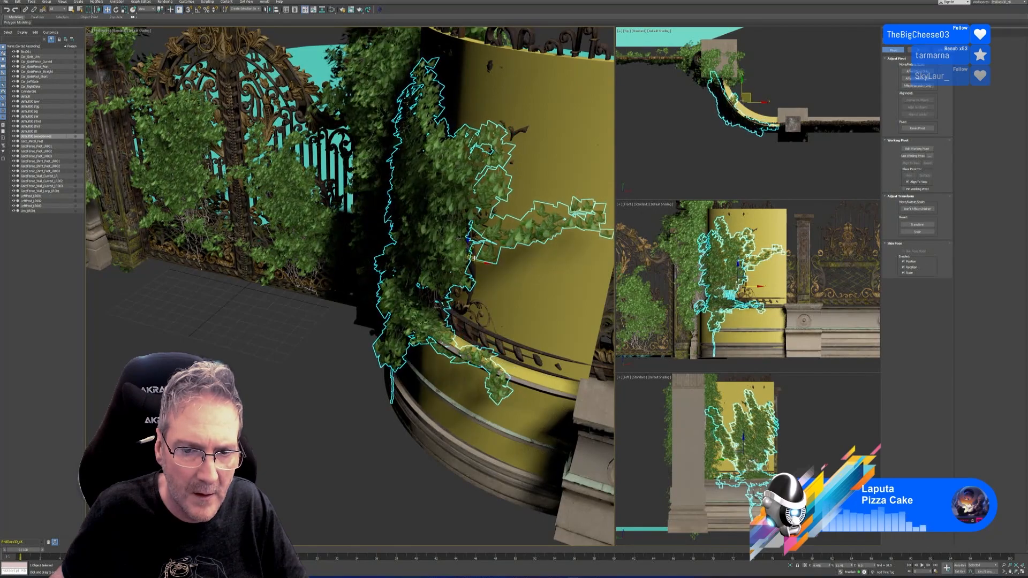
middle_click_drag(375, 415, 407, 401, "alt")
scroll(407, 401, "up", 5)
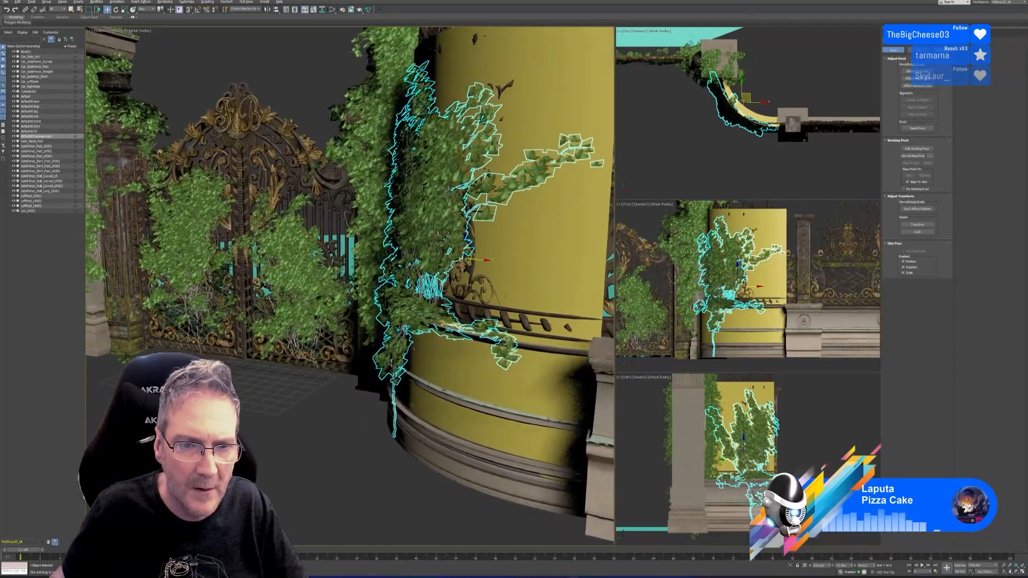
scroll(407, 401, "up", 5)
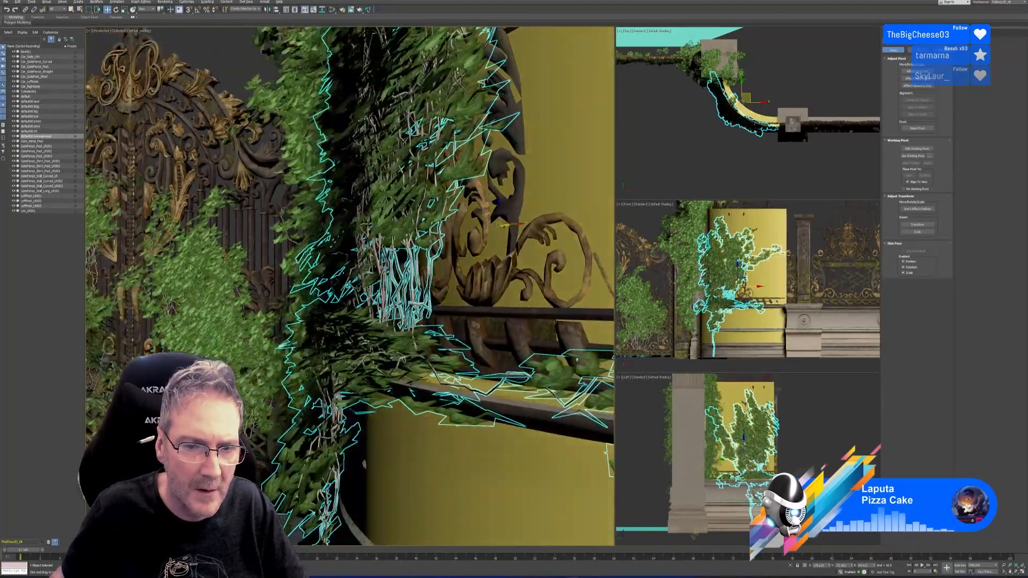
Delete the yellow curved stand-in mesh covering the curved fence and wall
mouse_move(485, 354)
middle_mouse_down("alt")
mouse_move(478, 362)
mouse_move(487, 356)
middle_mouse_up("alt")
scroll(488, 356, "down", 8)
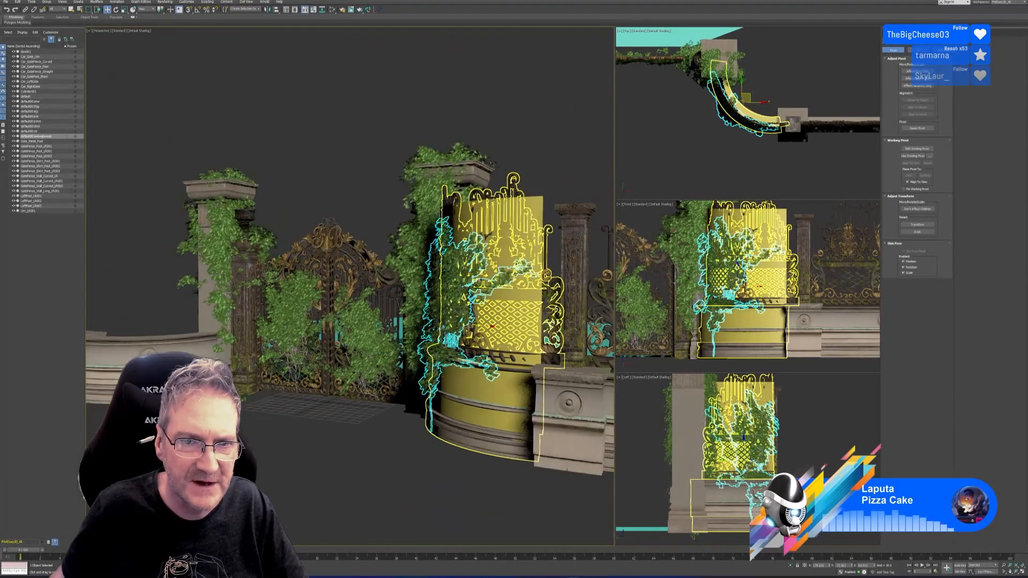
middle_click_drag(487, 356, 506, 218, "alt")
left_click(495, 213)
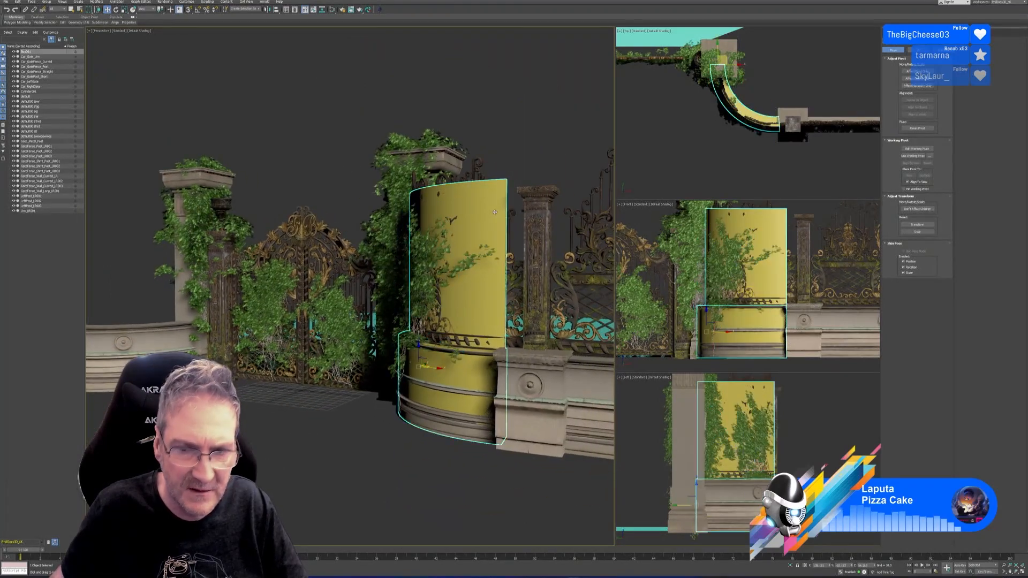
key("Delete")
scroll(375, 251, "up", 5)
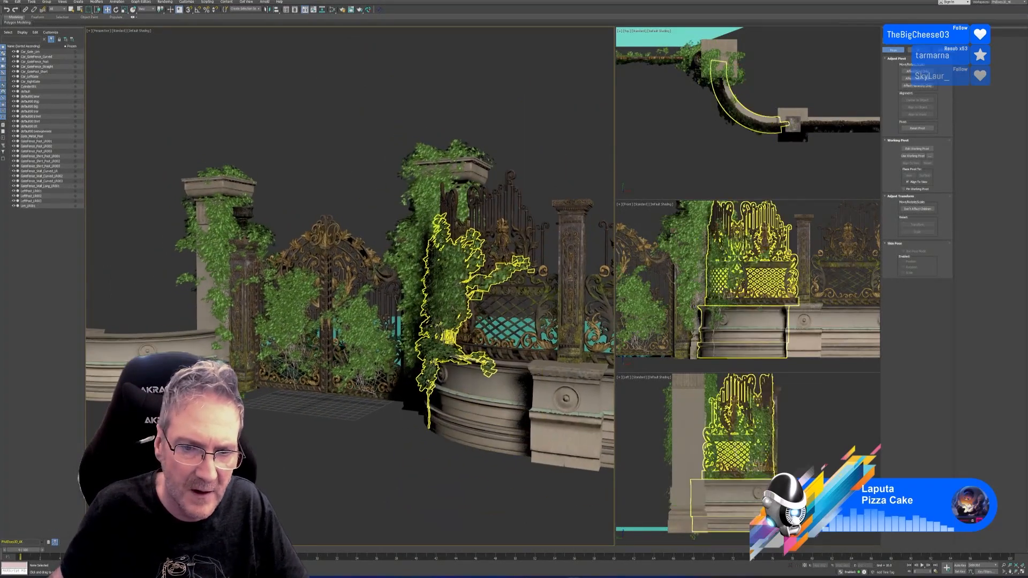
Nudge the ivy slightly closer to the curved fence, check its fit from several angles and deselect it
left_click(576, 228)
middle_click_drag(577, 218, 514, 238, "alt")
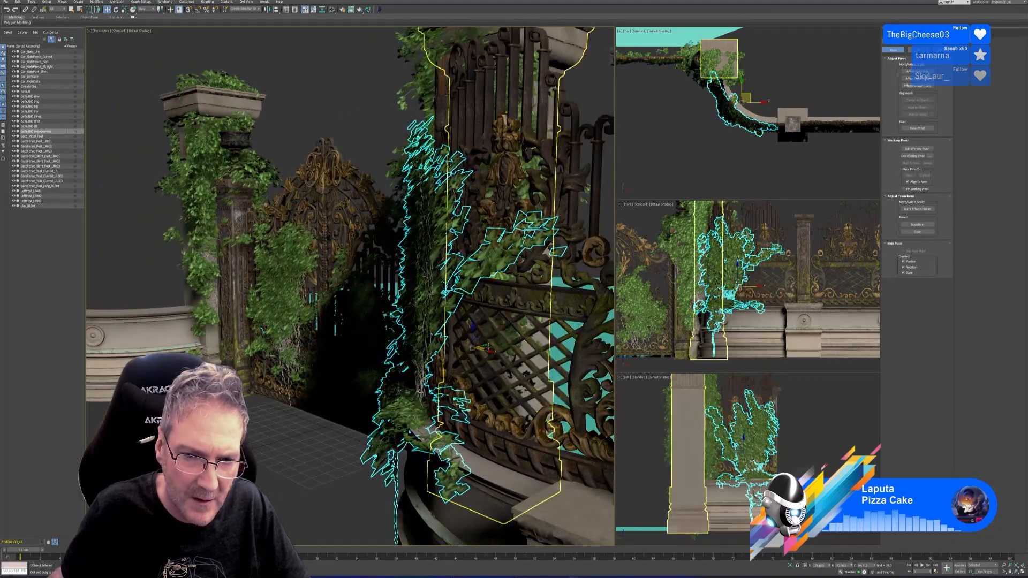
left_click_drag(484, 348, 489, 347)
middle_click_drag(504, 343, 509, 316, "alt")
middle_click_drag(505, 403, 450, 378, "alt")
scroll(527, 408, "down", 5)
middle_click_drag(450, 445, 417, 449, "alt")
left_click(431, 433)
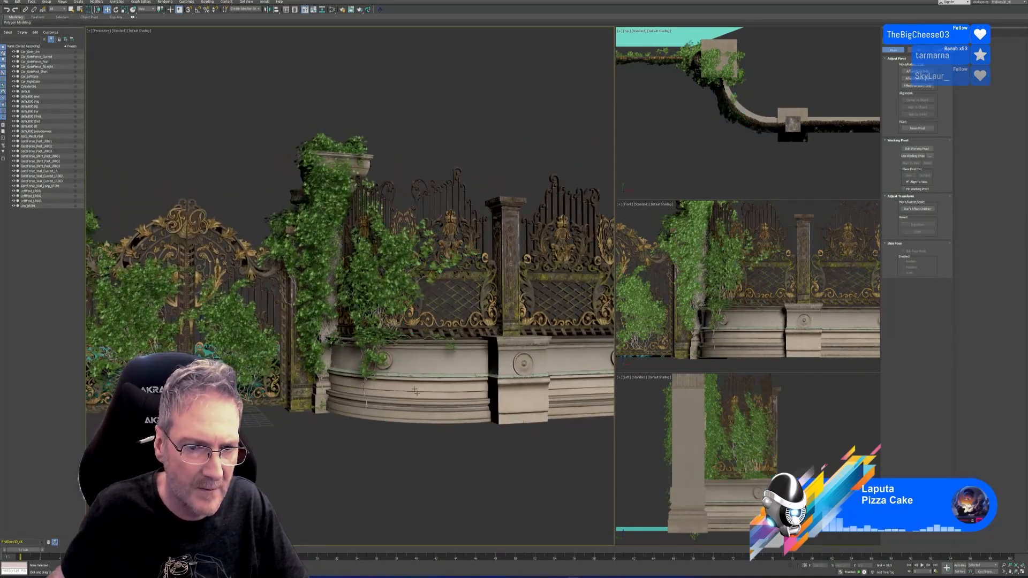
Try adding ivy to the curved wall by cloning the small ivy on the gate as an independent copy
middle_click_drag(472, 477, 495, 492, "alt")
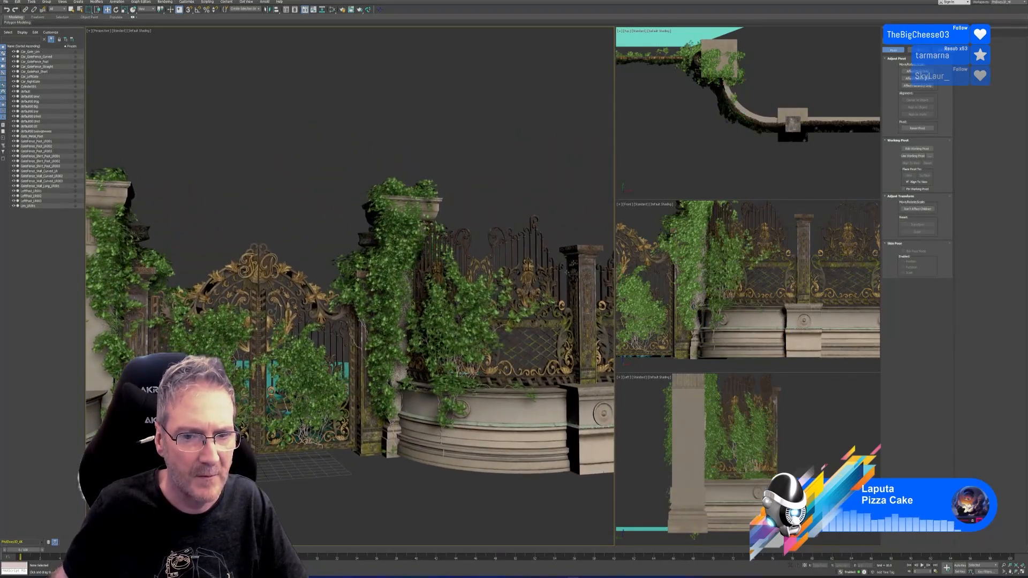
middle_click_drag(520, 173, 498, 241, "alt")
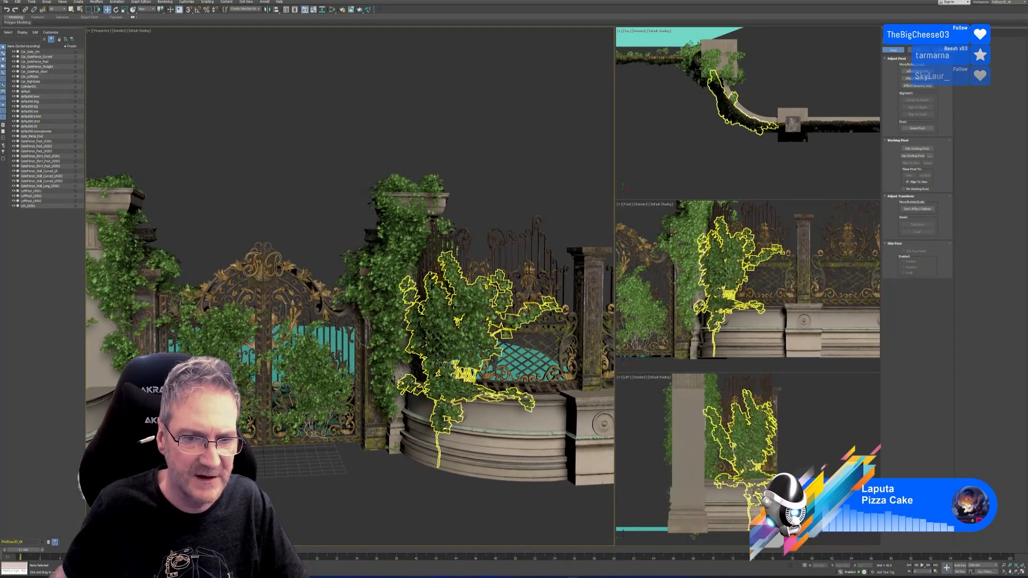
left_click(465, 328)
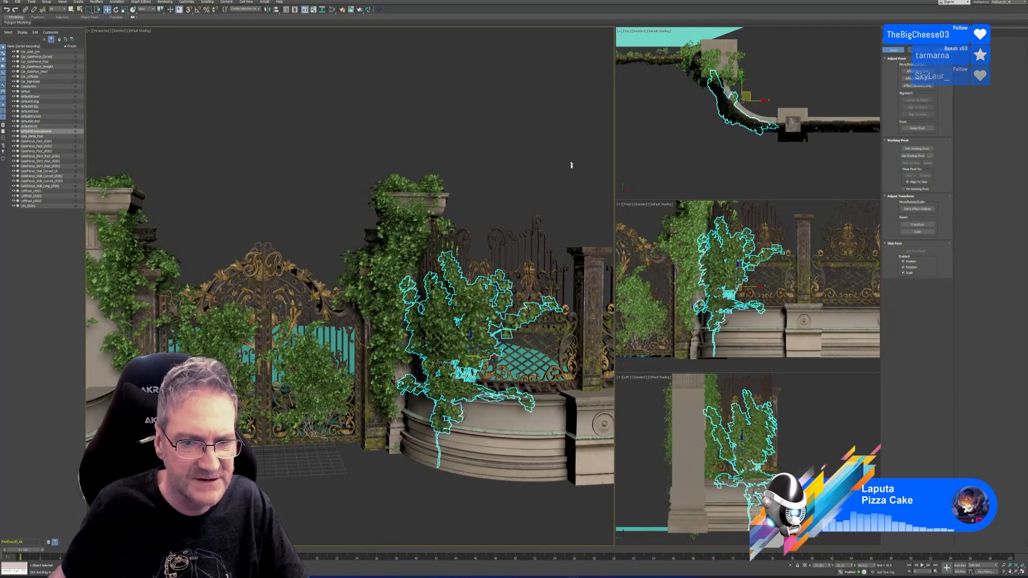
middle_click_drag(503, 203, 376, 157, "alt")
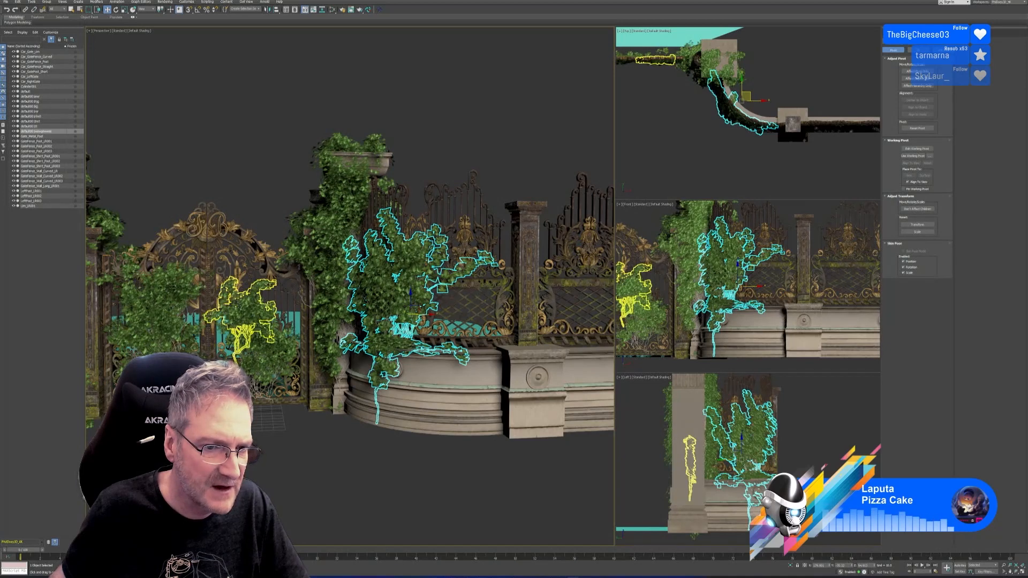
left_click(245, 301)
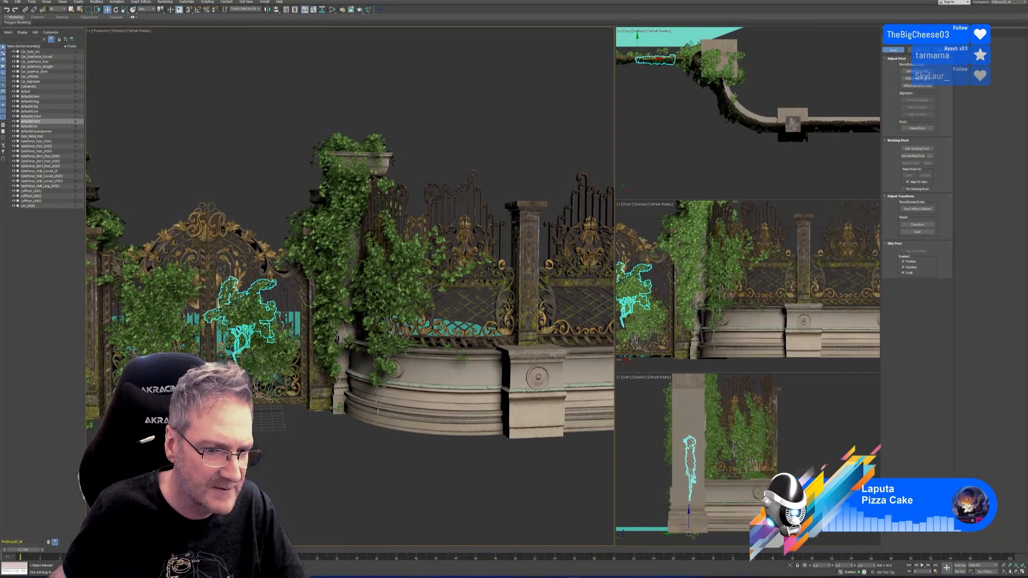
left_click_drag(206, 415, 401, 424)
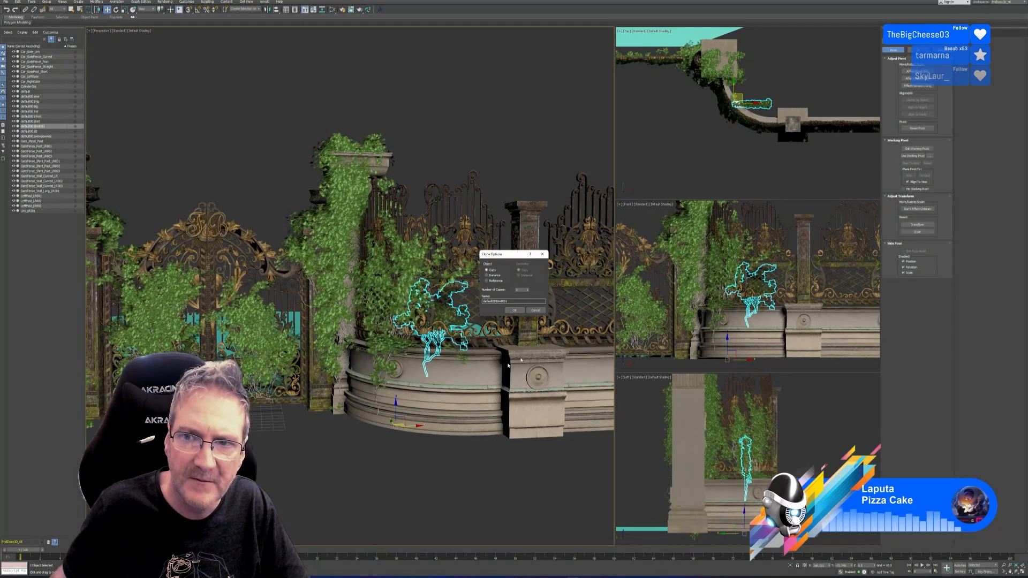
left_click(517, 311)
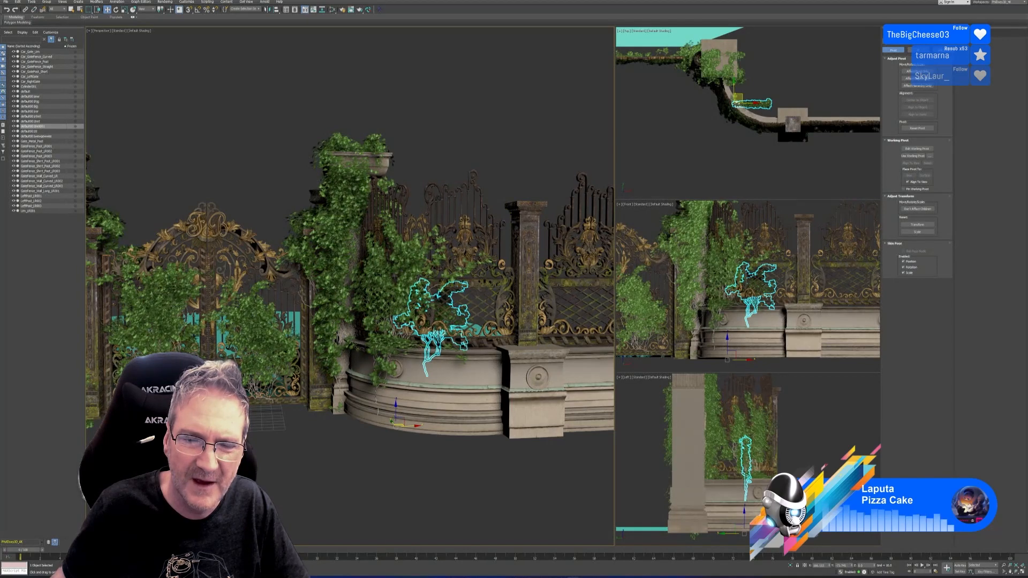
Rotate the cloned ivy in the top view to follow the wall's curve and move it to the wall's outer side
scroll(756, 110, "up", 2)
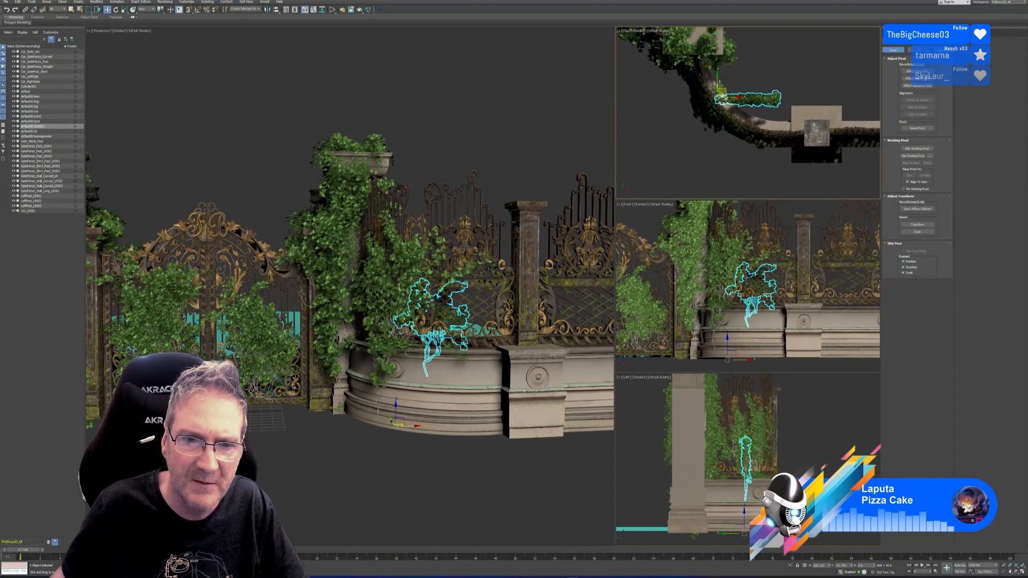
left_click(115, 10)
middle_click_drag(741, 93, 733, 98)
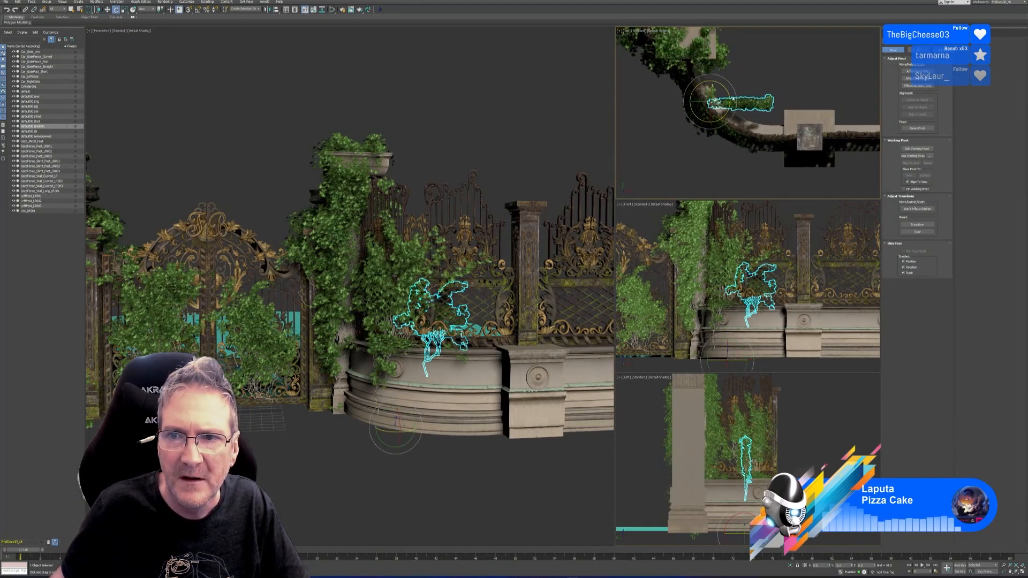
left_click_drag(725, 90, 750, 119)
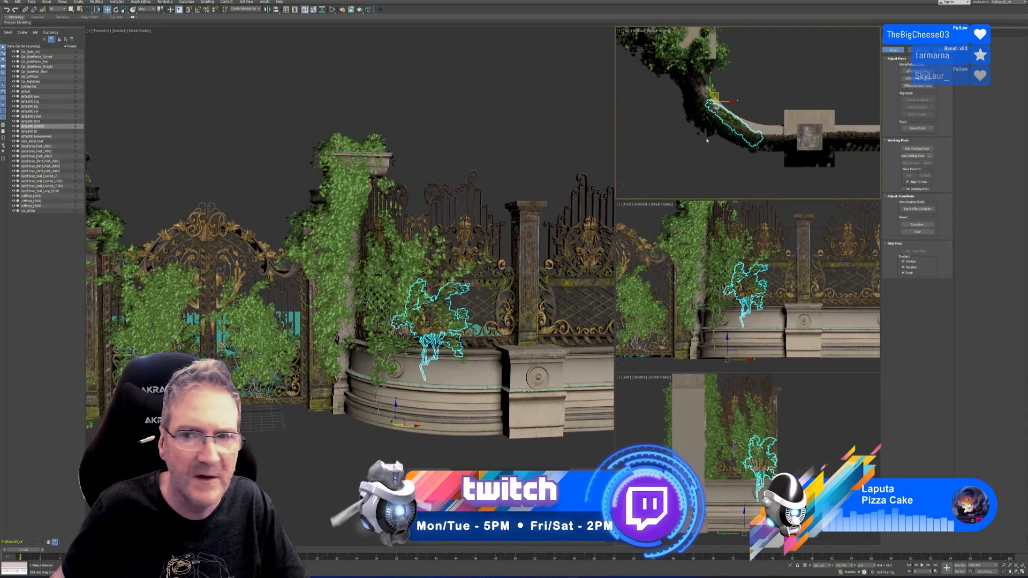
key("w")
scroll(715, 88, "up", 3)
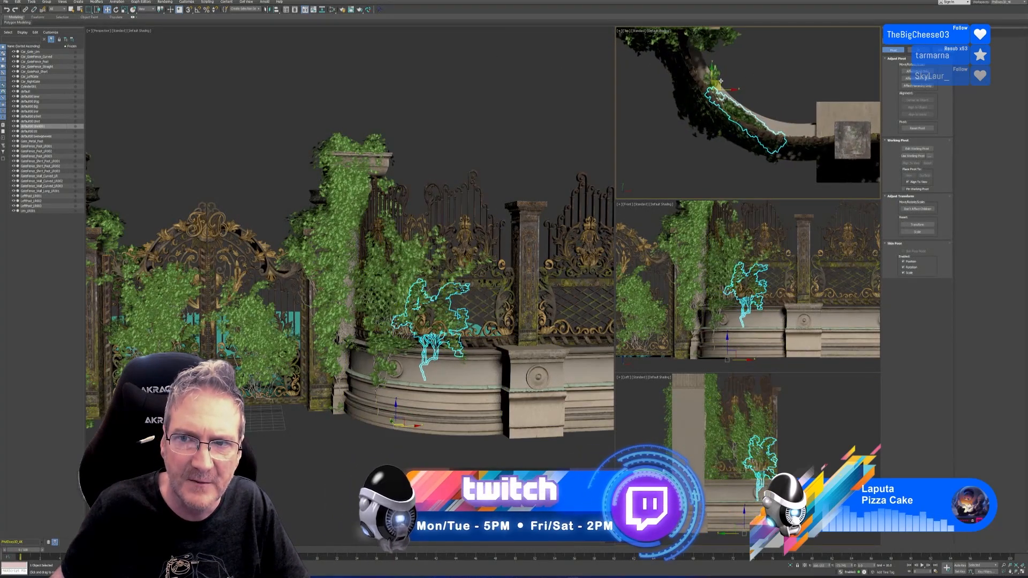
left_click_drag(717, 85, 714, 92)
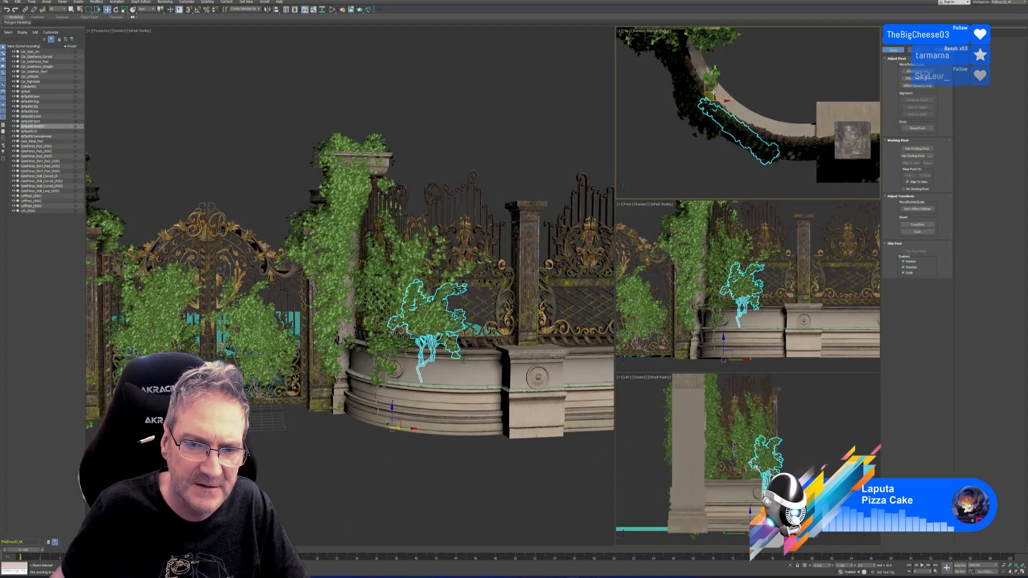
middle_click_drag(438, 439, 458, 452, "alt")
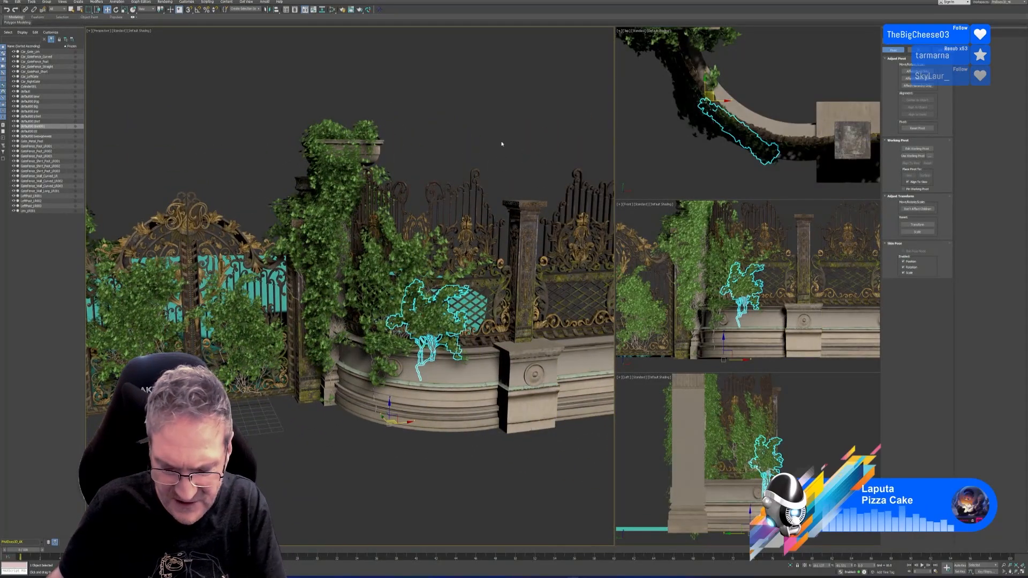
Delete the small ivy copy from the curved wall and review the remaining ivy around the gate
key("Delete")
middle_click_drag(409, 305, 443, 279)
scroll(443, 279, "down", 2)
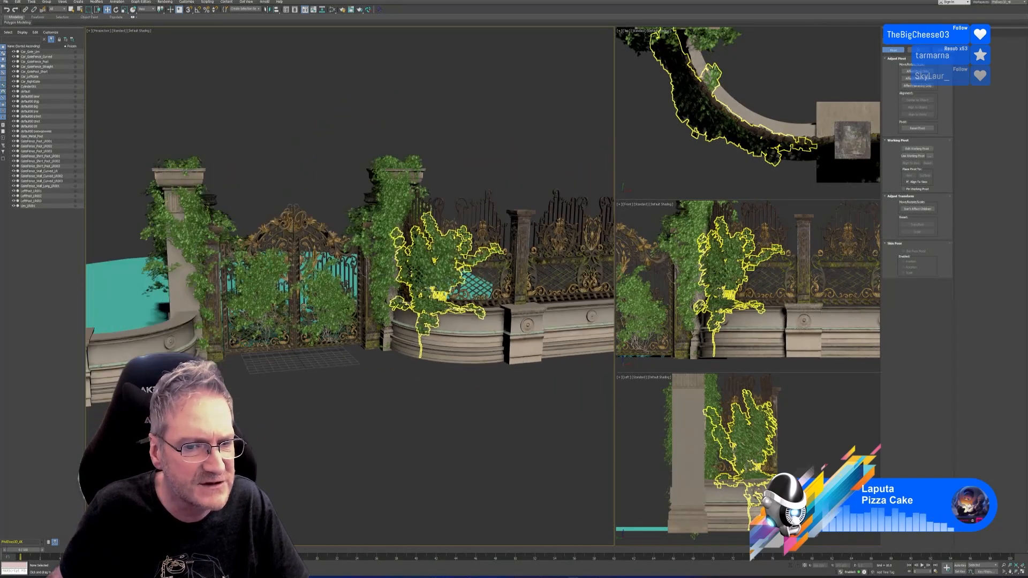
middle_click_drag(455, 409, 436, 391, "alt")
mouse_move(478, 168)
middle_mouse_down()
mouse_move(507, 143)
mouse_move(484, 140)
mouse_move(473, 167)
mouse_move(491, 165)
middle_mouse_up()
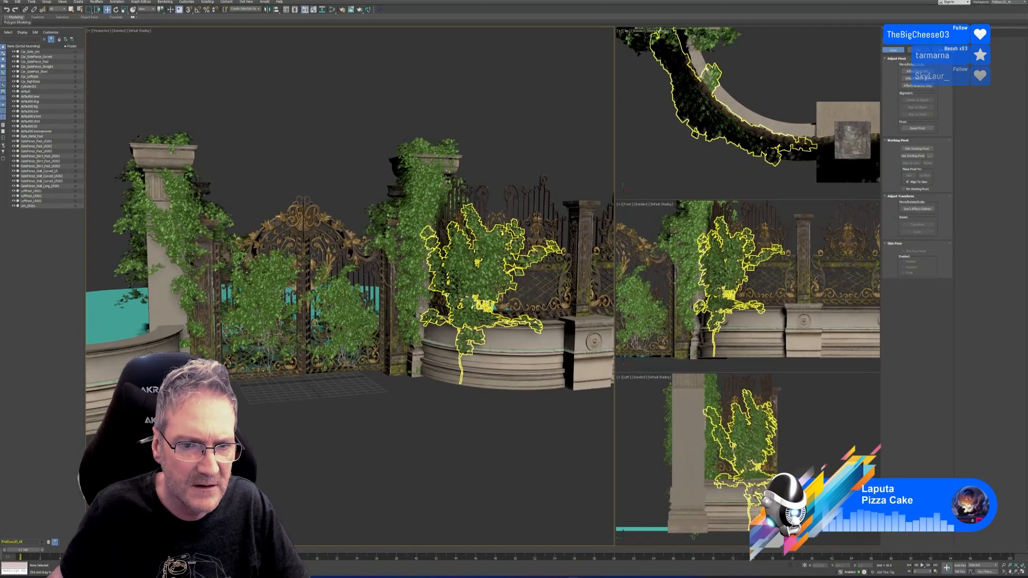
Select the straight fence section with its stone wall and isolate it from the rest of the scene
scroll(465, 418, "up", 3)
middle_click_drag(477, 426, 447, 426, "alt")
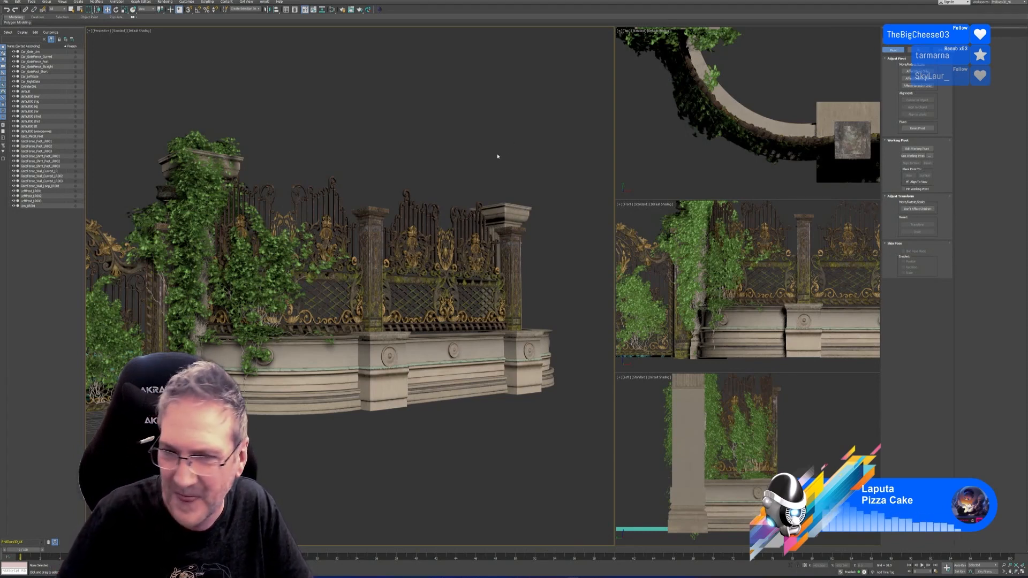
middle_click_drag(364, 133, 401, 134)
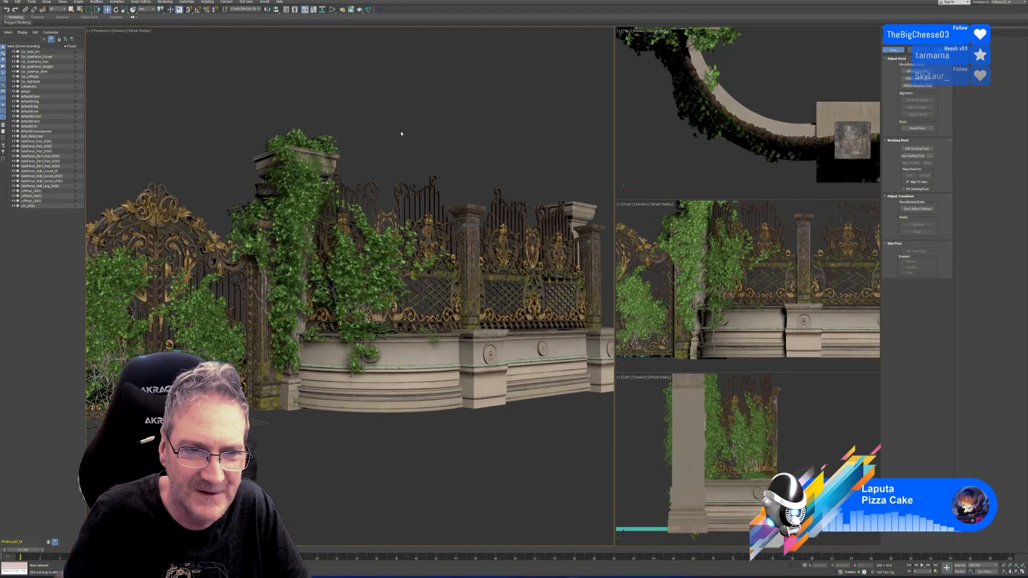
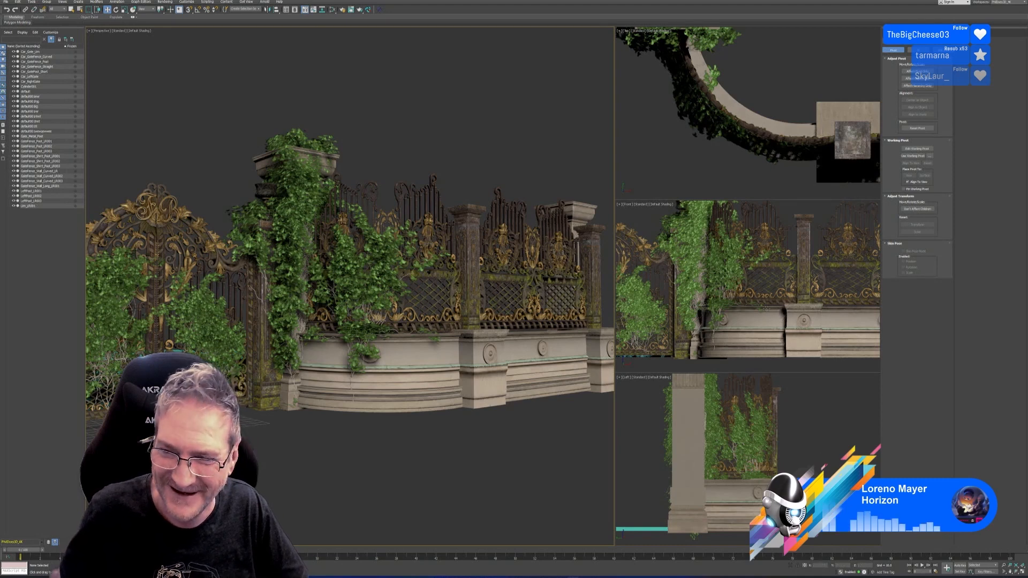
left_click(546, 349)
left_click(546, 349)
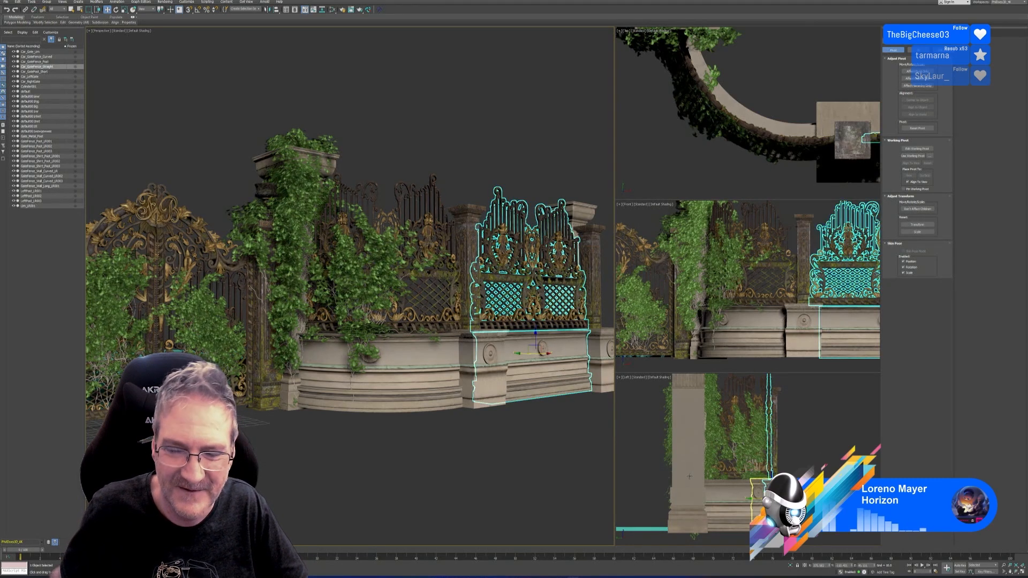
left_click(791, 566)
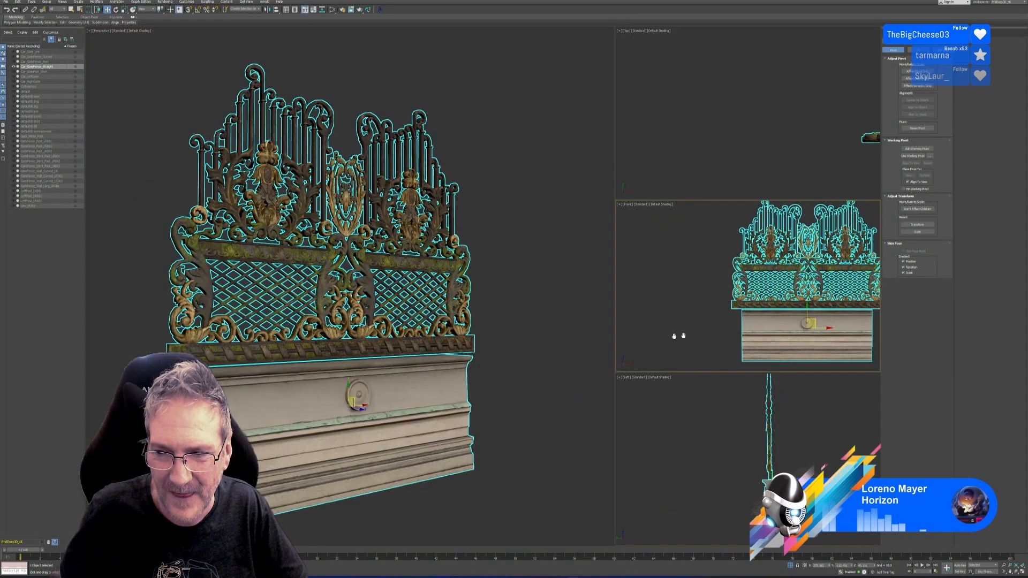
Enlarge the front view and draw a flat box matching the outline of the stone wall beneath the railings
middle_click_drag(678, 337, 639, 335)
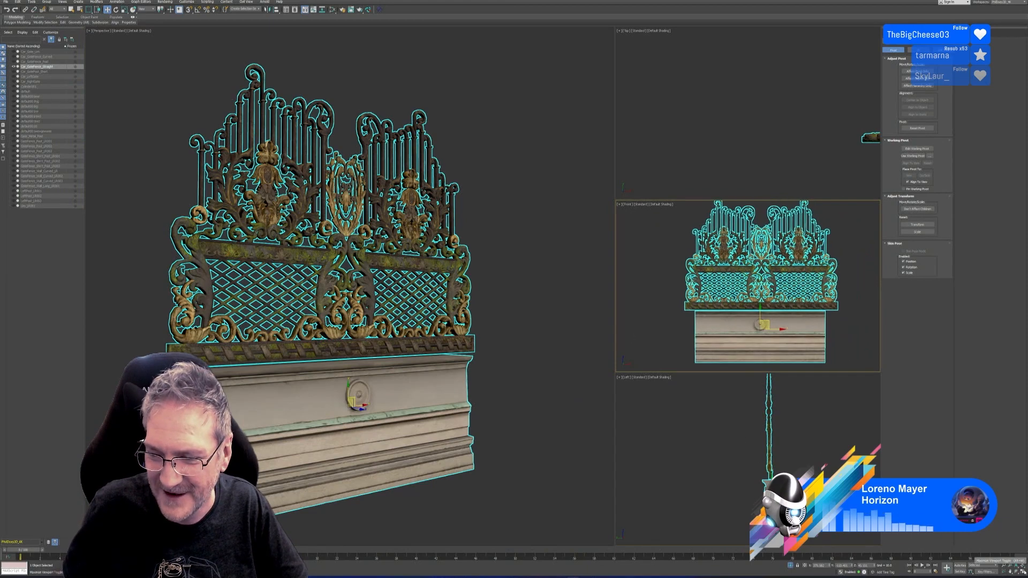
left_click(1022, 572)
scroll(784, 310, "down", 2)
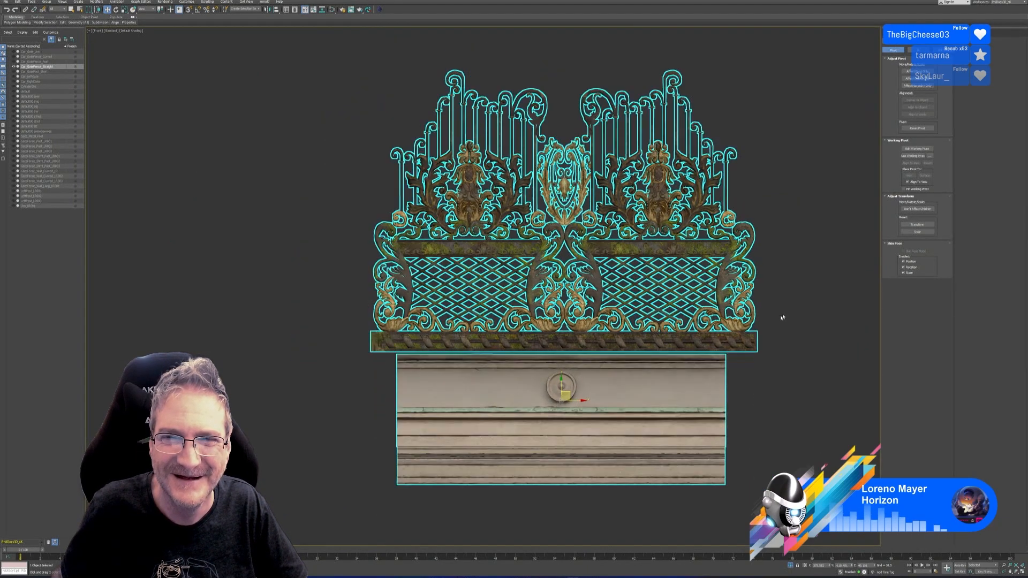
middle_click_drag(783, 317, 718, 305)
left_click(888, 42)
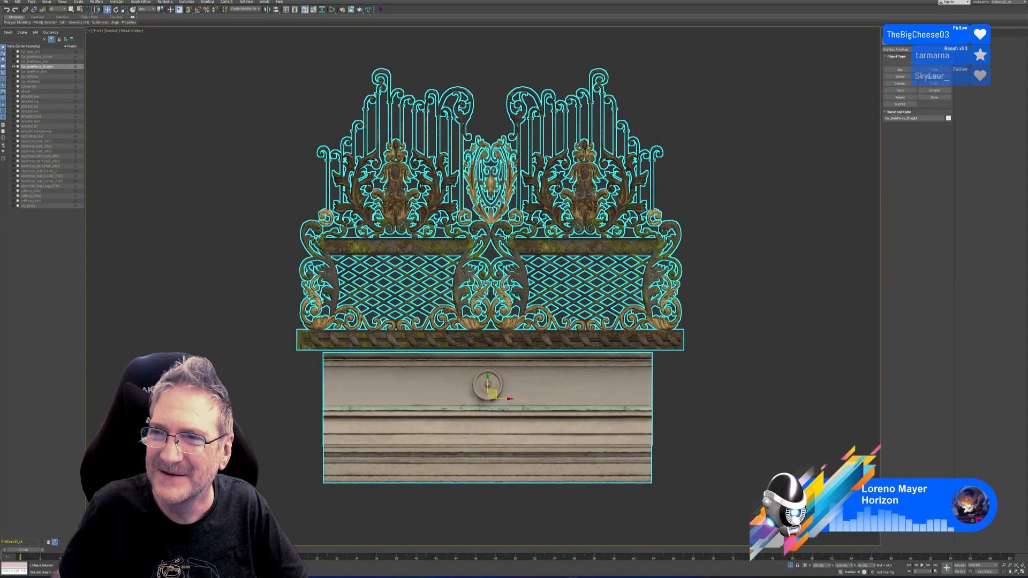
left_click(901, 69)
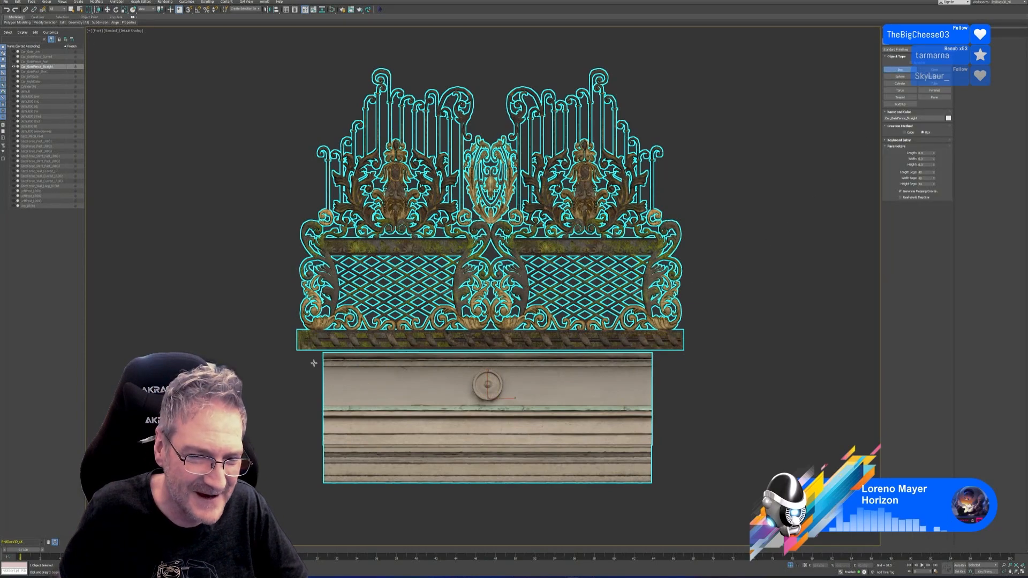
left_click_drag(321, 352, 651, 482)
left_click(649, 481)
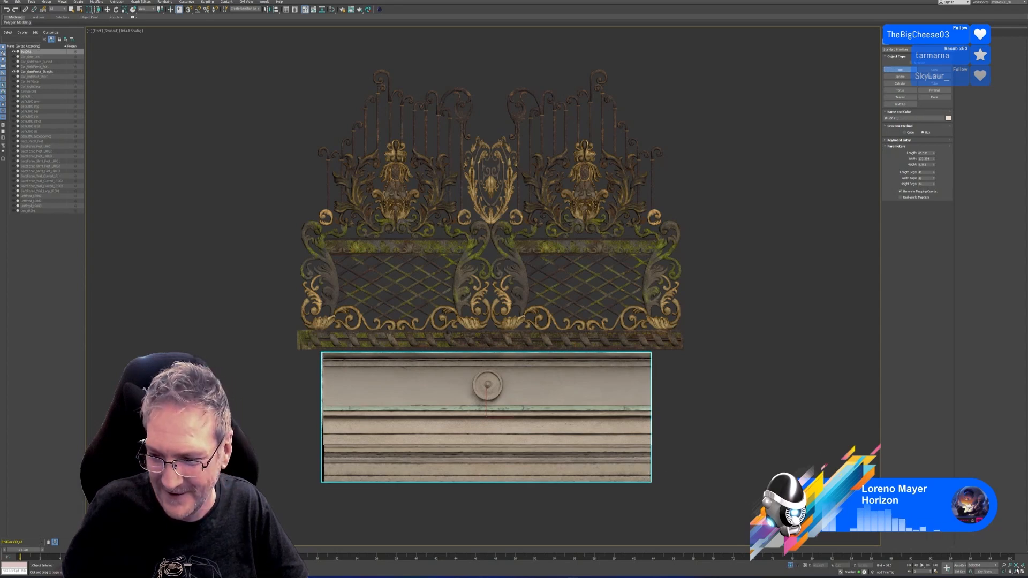
Restore the four-view layout and move the box in the top view onto the stone wall's footprint
key("alt+w")
middle_click_drag(780, 136, 755, 111)
scroll(738, 126, "down", 5)
key("w")
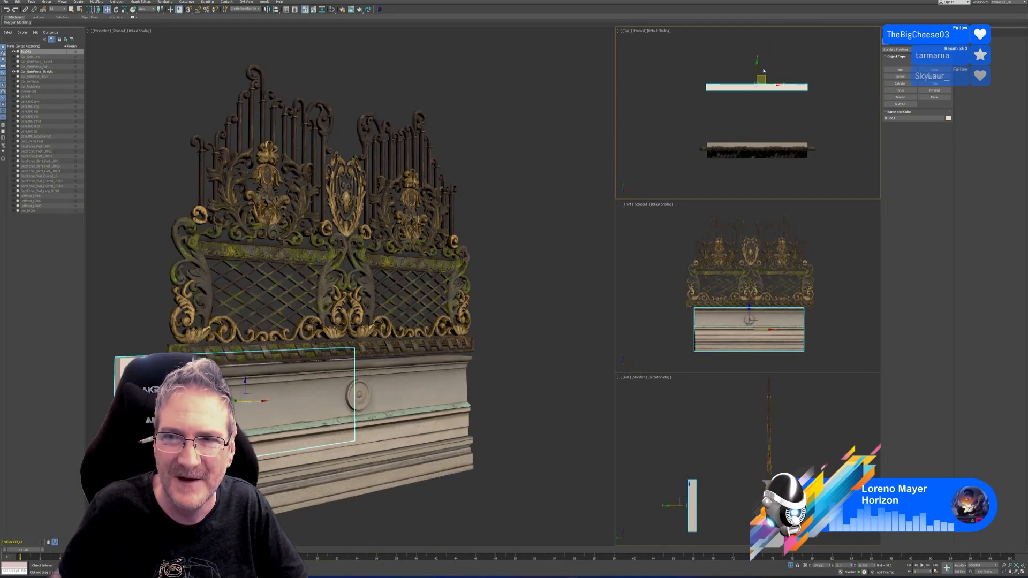
left_click_drag(757, 66, 757, 69)
left_click_drag(752, 109, 746, 130)
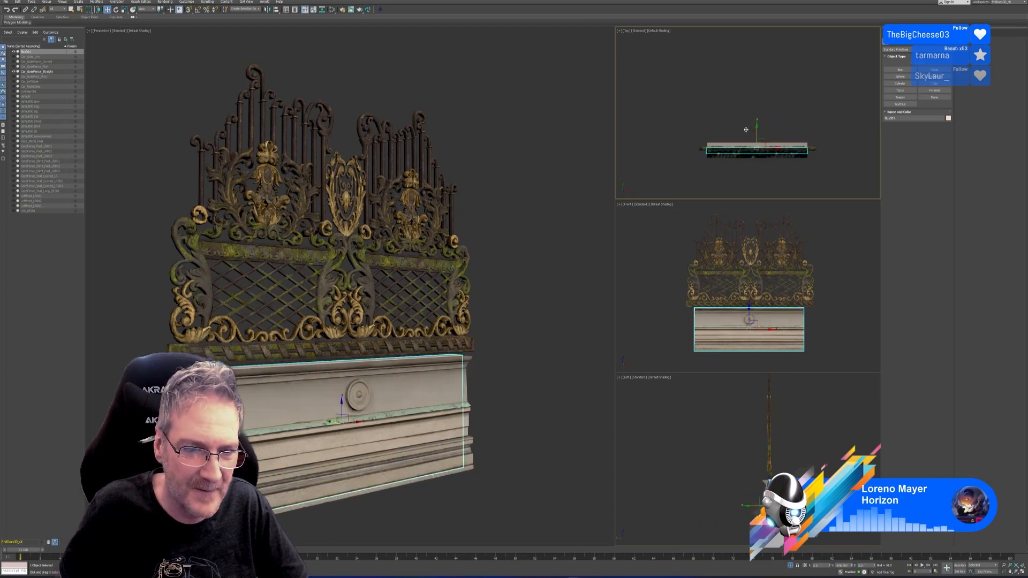
Increase the box's height parameter and shift it backward so it spans the full thickness of the stone wall
left_click(895, 34)
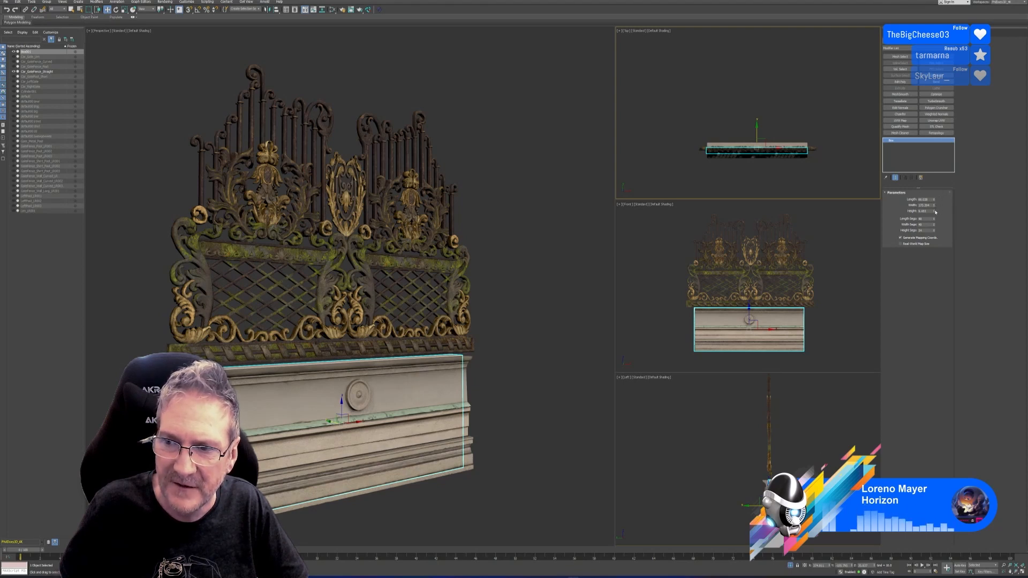
left_click_drag(935, 212, 935, 198)
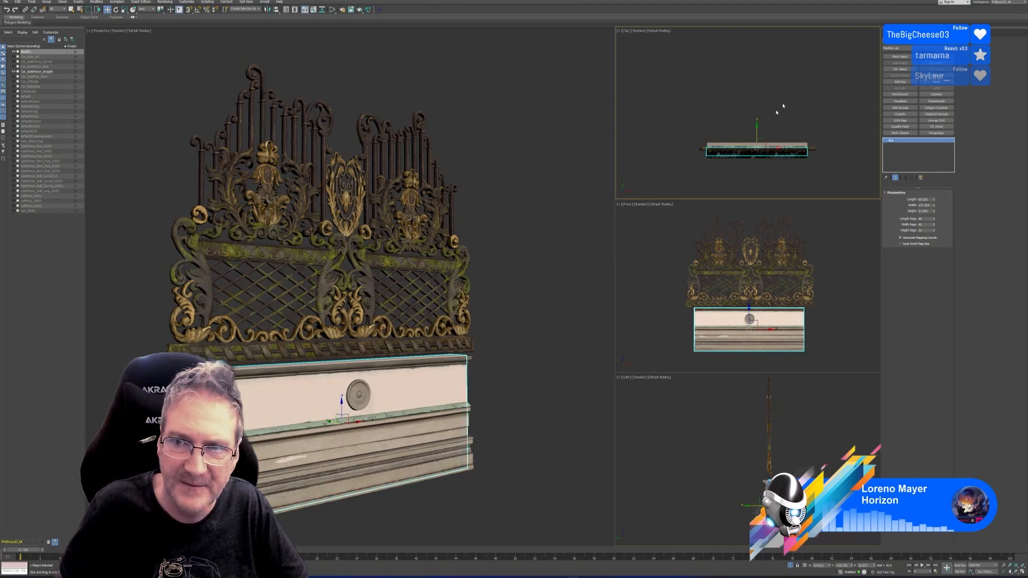
scroll(746, 124, "up", 2)
left_click_drag(764, 129, 761, 112)
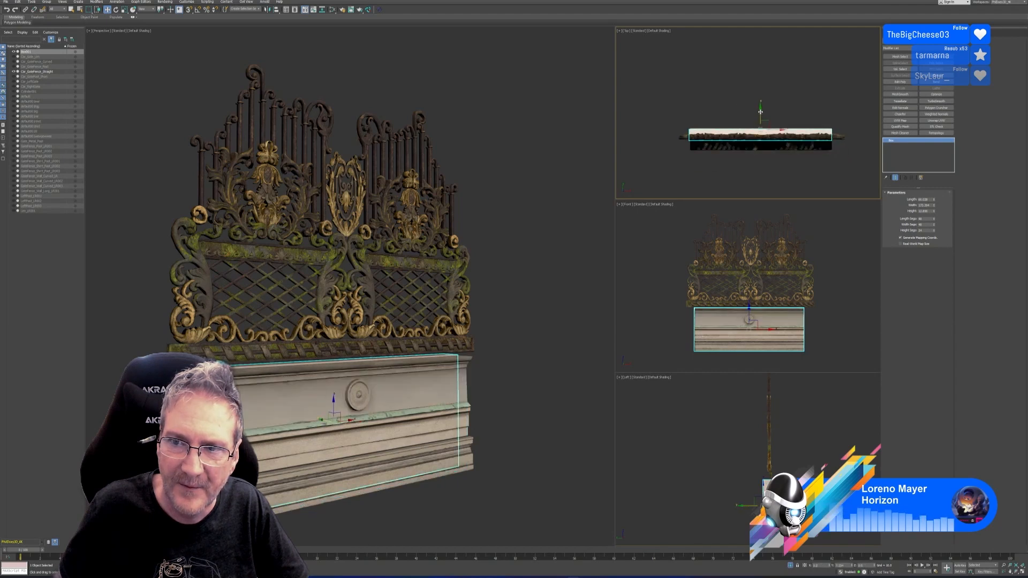
left_click_drag(935, 212, 929, 175)
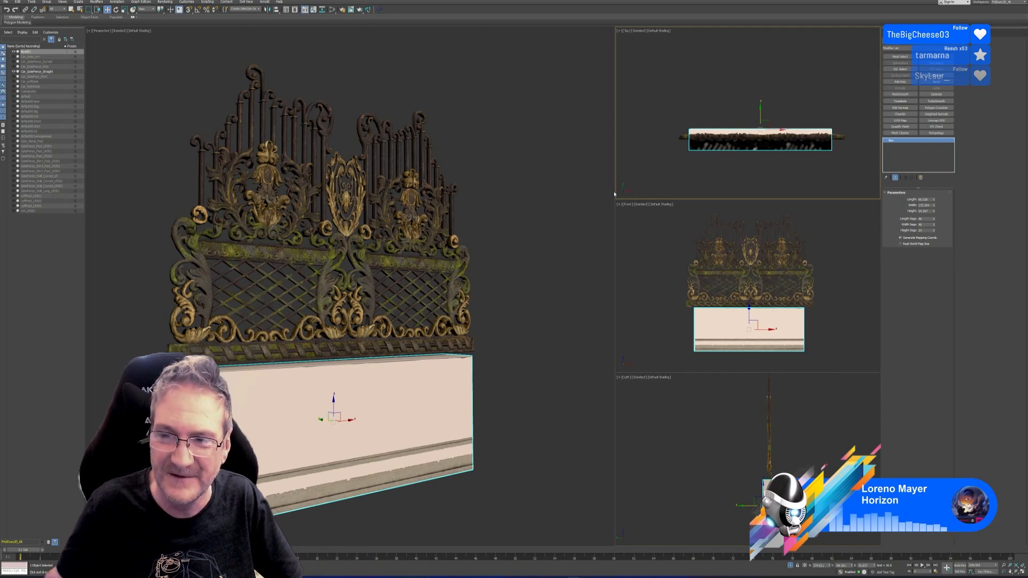
Clone the wall box as a copy directly above it, covering the lattice part of the railings
scroll(696, 249, "up", 1)
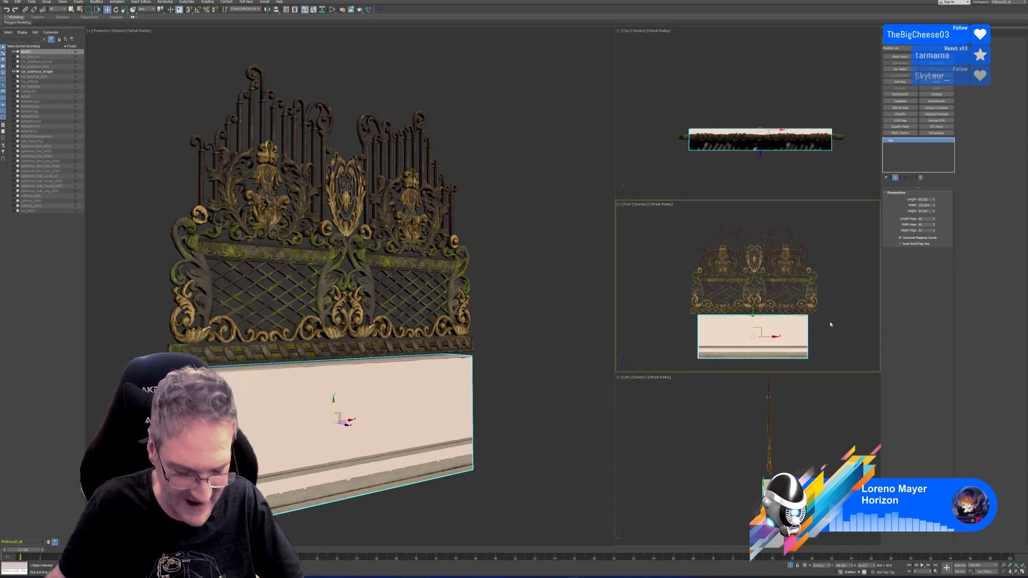
left_click(696, 250)
left_click(753, 332)
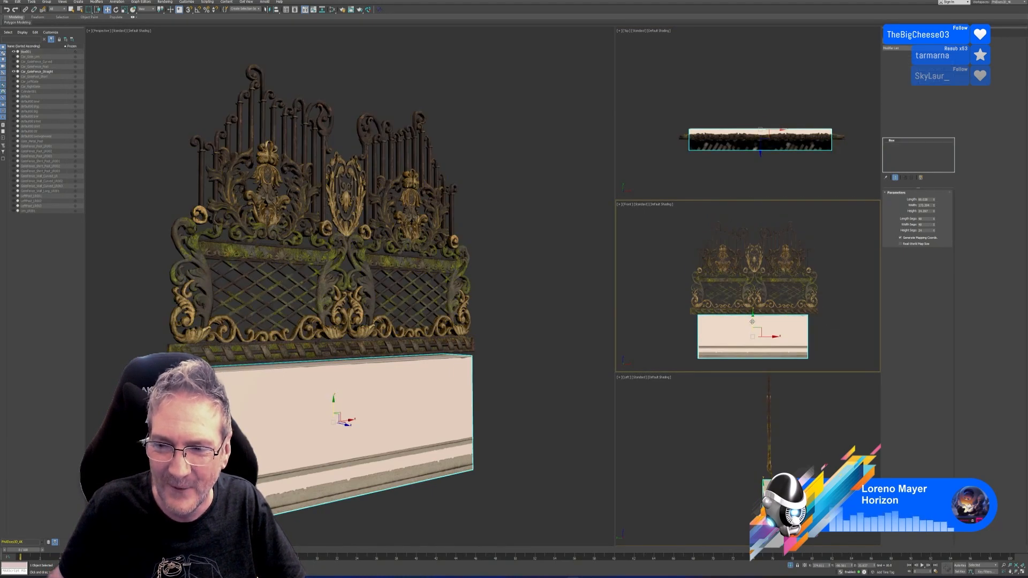
mouse_move(753, 321)
left_mouse_down("shift")
mouse_move(750, 268)
mouse_move(746, 281)
left_mouse_up("shift")
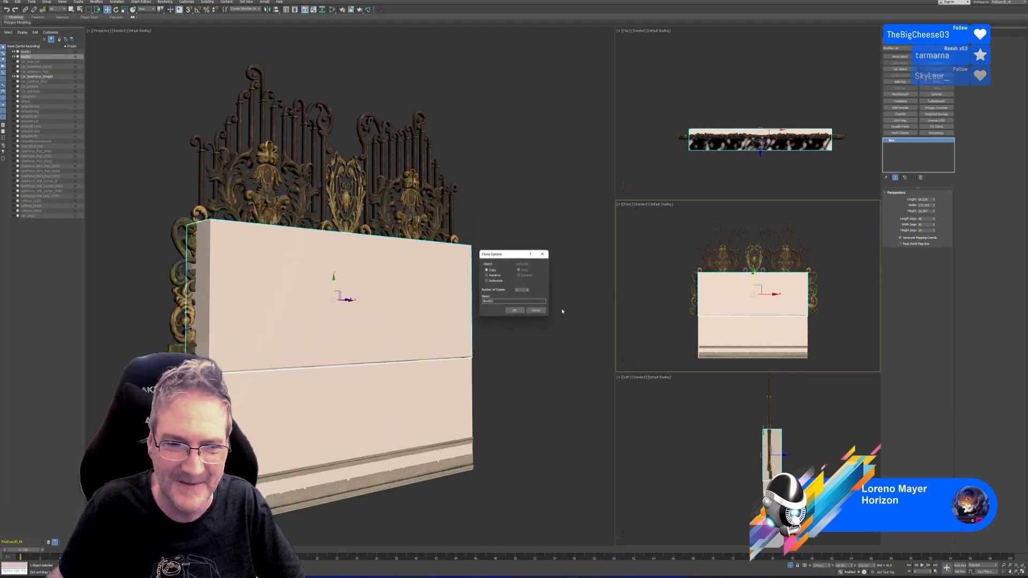
left_click(514, 311)
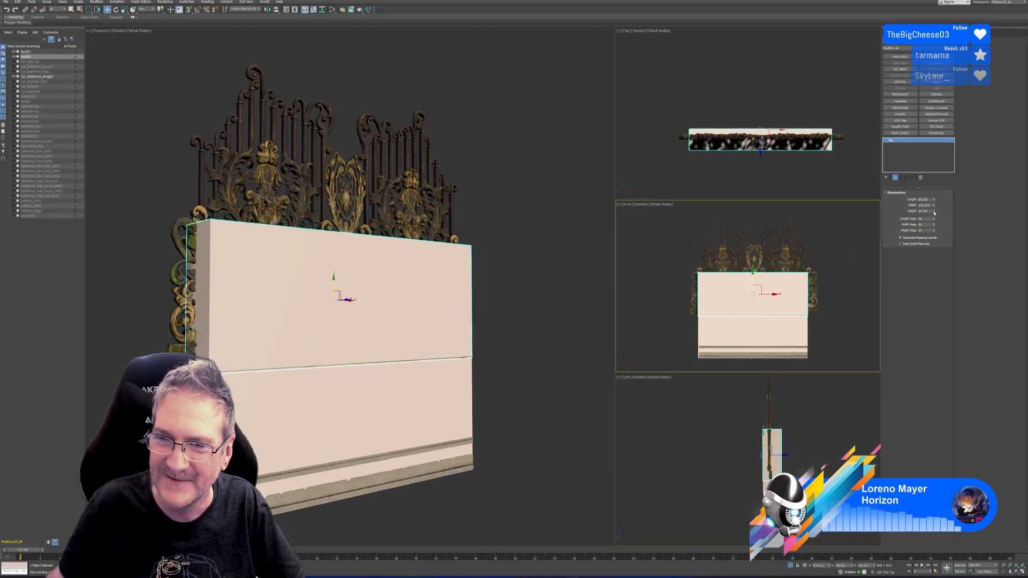
Reduce the upper box's height parameter to a thin slab and align it with the railings in the top view
left_click_drag(934, 213, 929, 234)
scroll(748, 169, "up", 2)
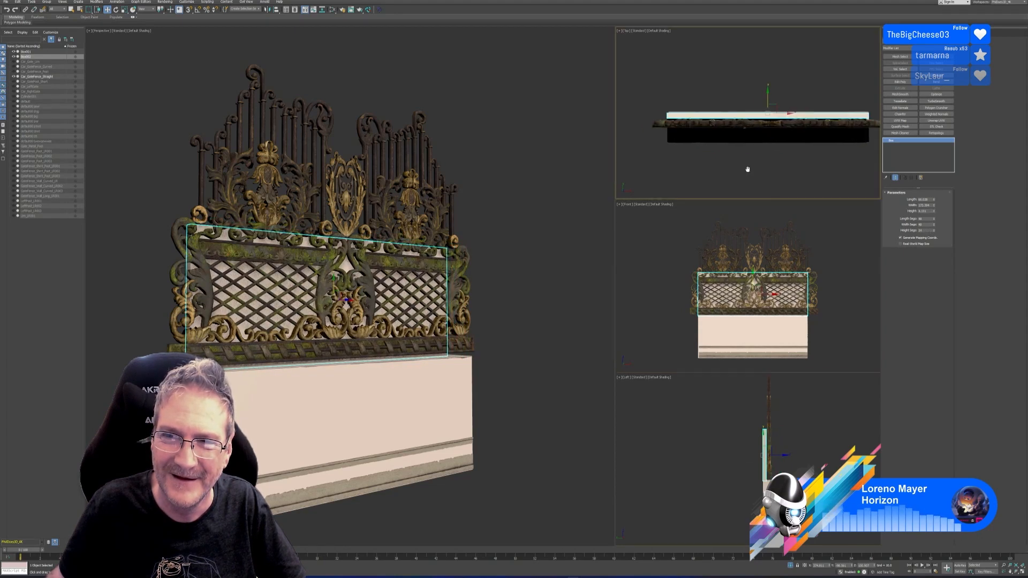
left_click_drag(760, 101, 758, 107)
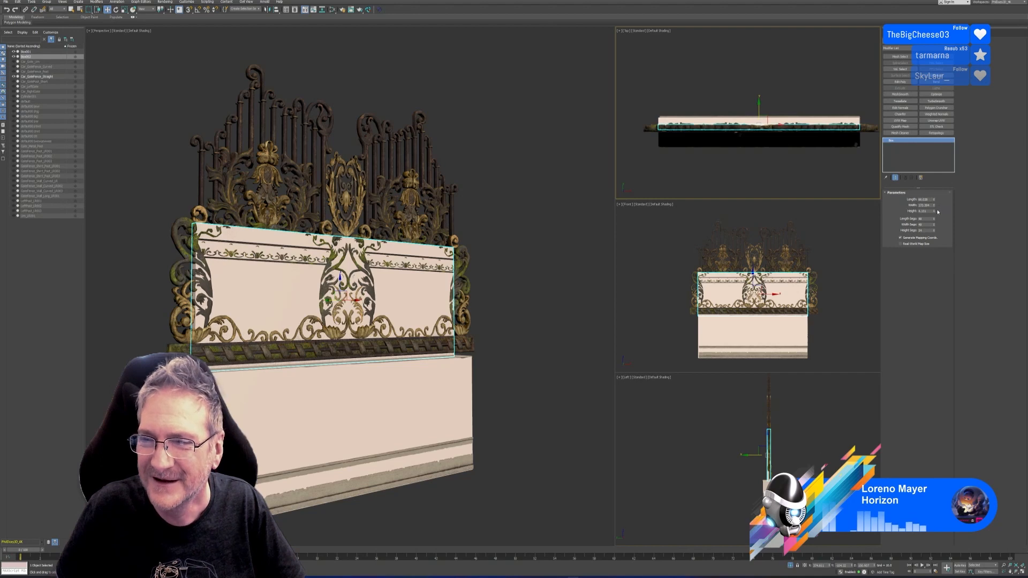
Increase the upper box's length and raise it so it covers most of the railings above the wall
left_click_drag(934, 201, 936, 178)
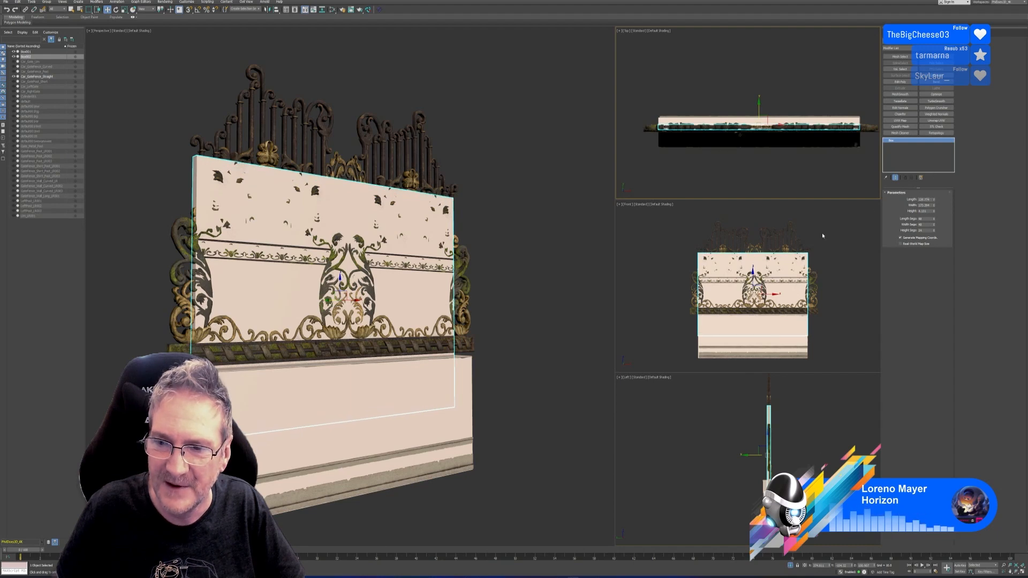
middle_click_drag(822, 236, 820, 235)
left_click_drag(756, 276, 757, 257)
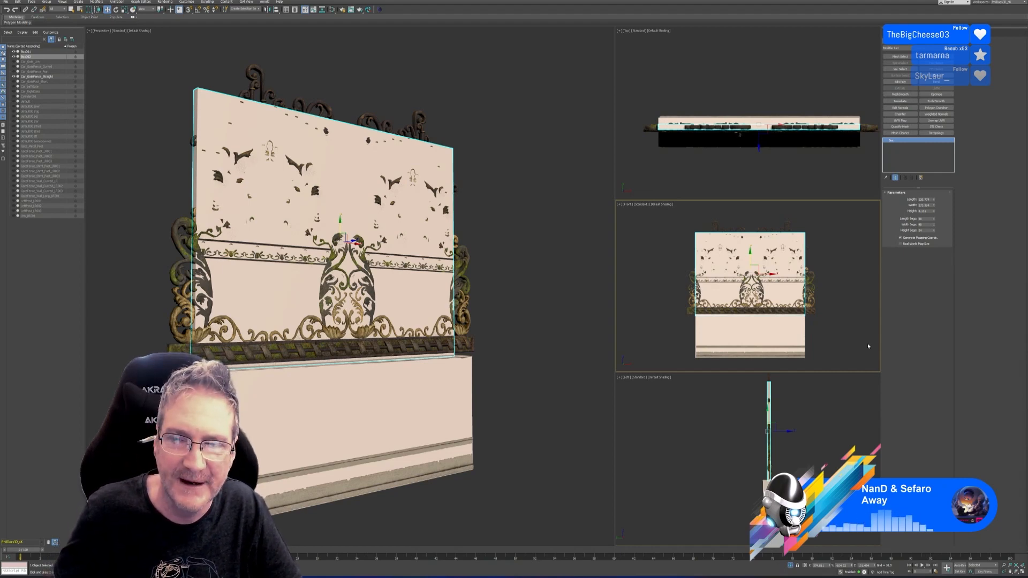
Convert the lower wall box to an Editable Poly and attach the upper railing box to it
left_click(554, 342)
left_click(468, 368)
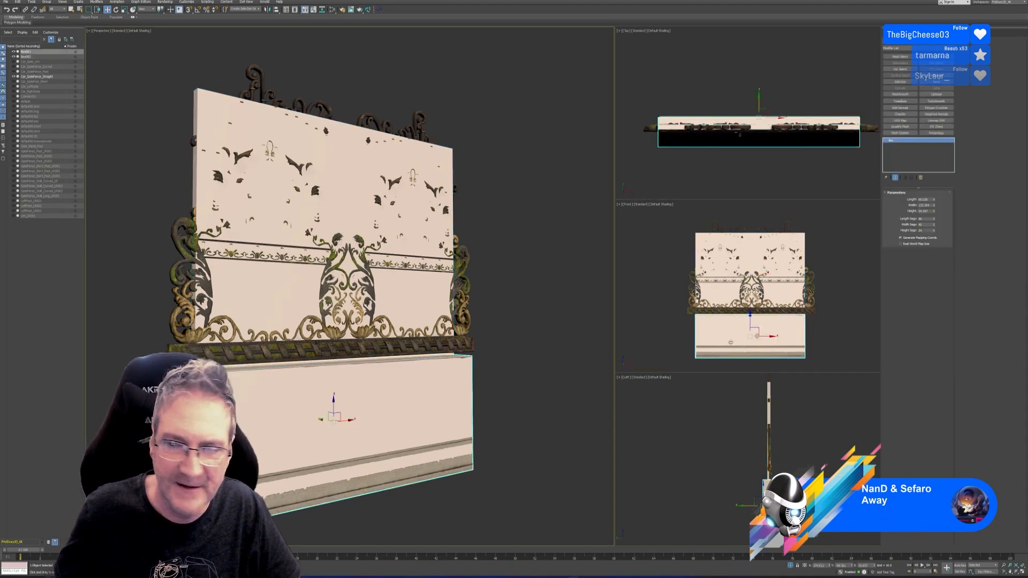
right_click(897, 141)
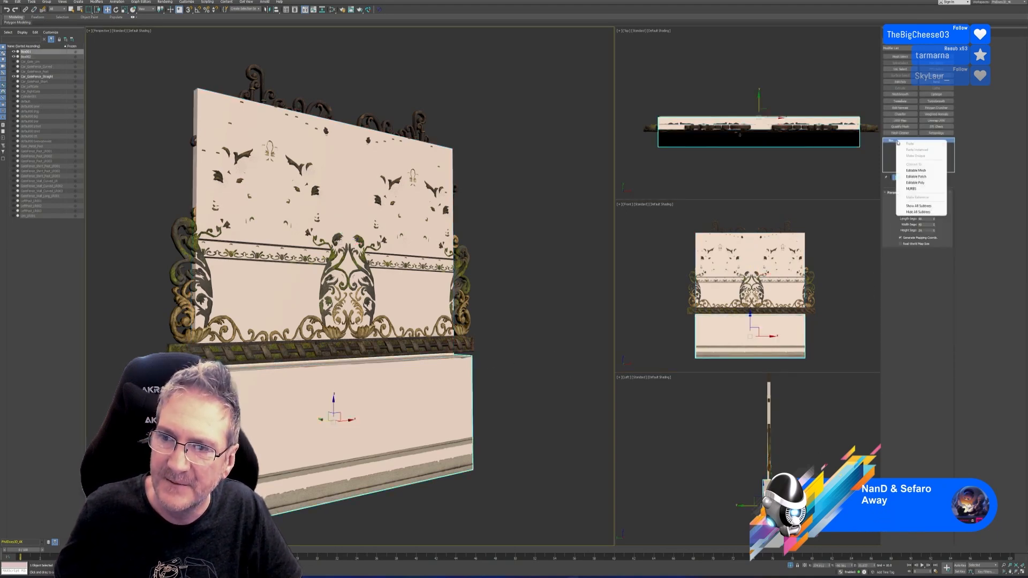
left_click(923, 184)
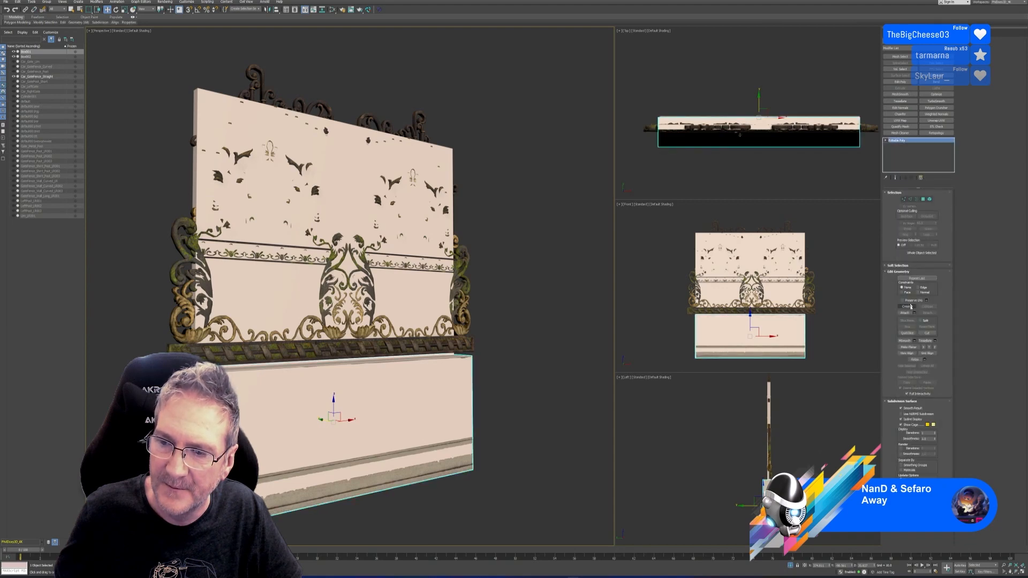
left_click(905, 314)
left_click(450, 158)
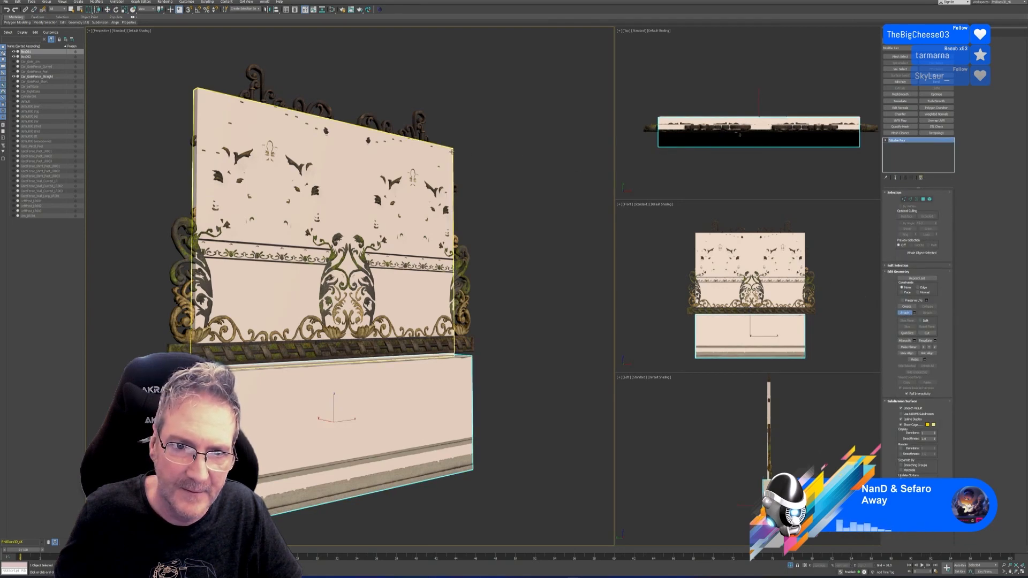
left_click(904, 313)
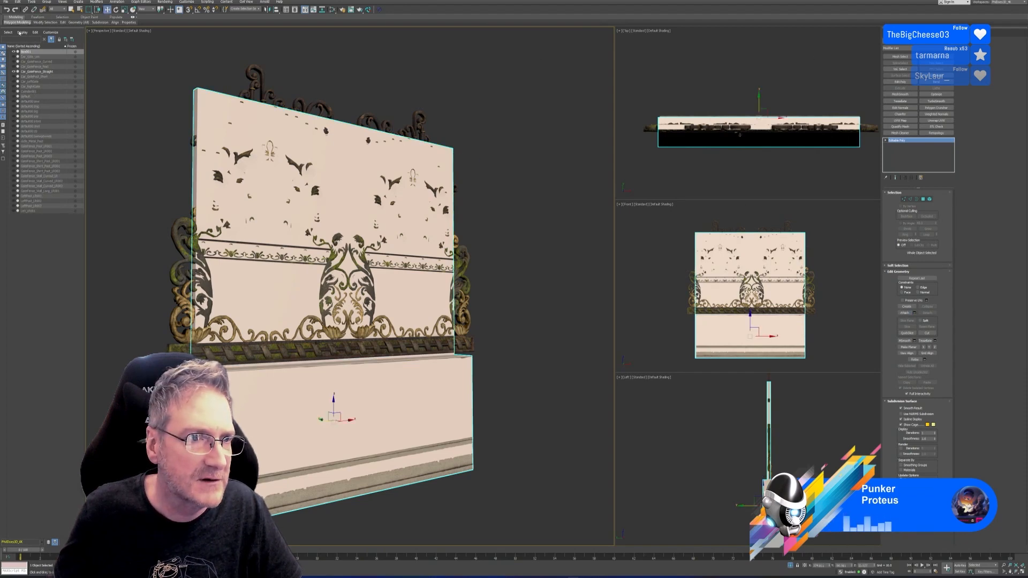
Export the selected box stand-in as Straight_Fence.obj to the Exports folder using the existing OBJ export options
left_click(5, 2)
mouse_move(27, 83)
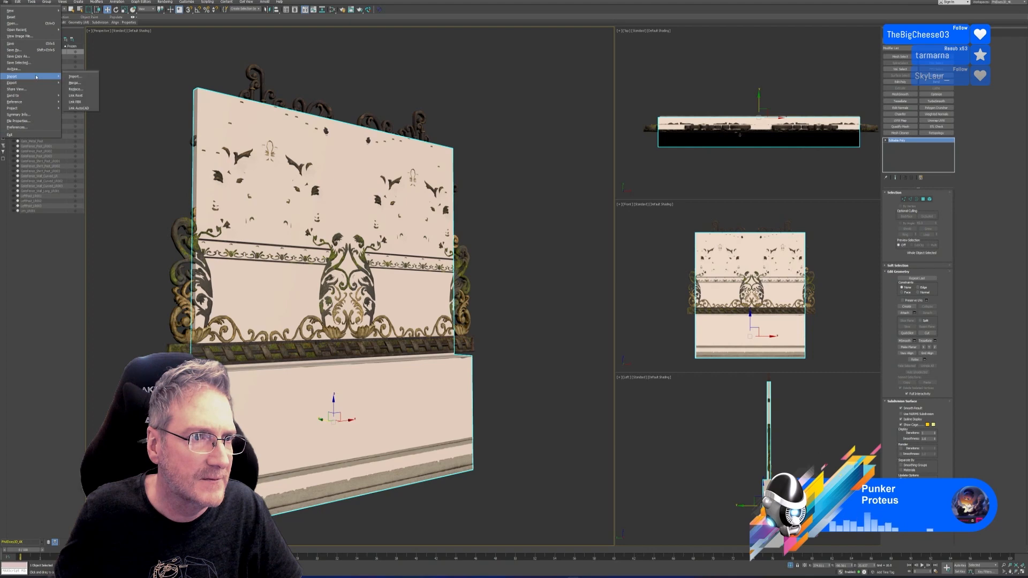
left_click(78, 89)
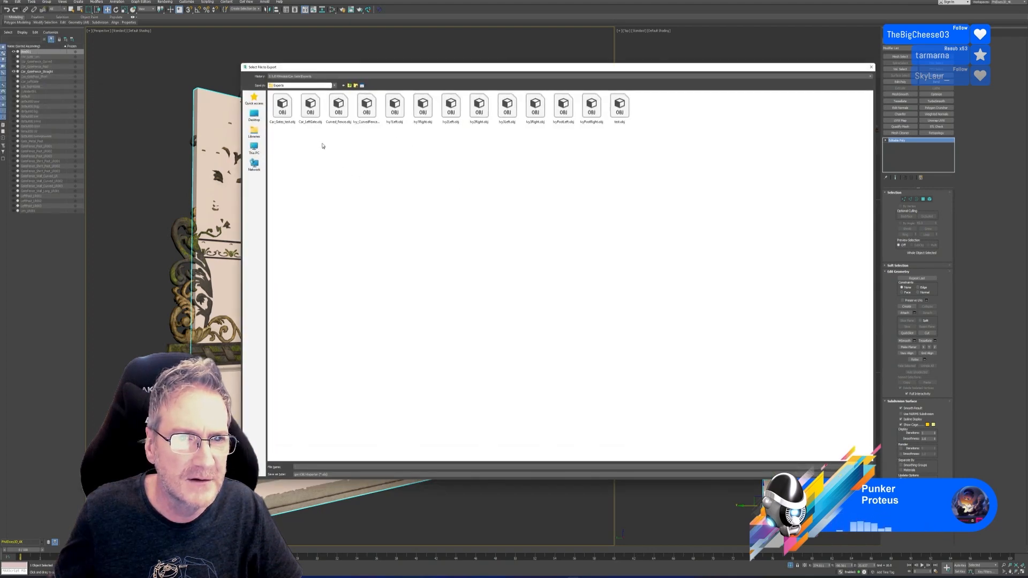
left_click(338, 107)
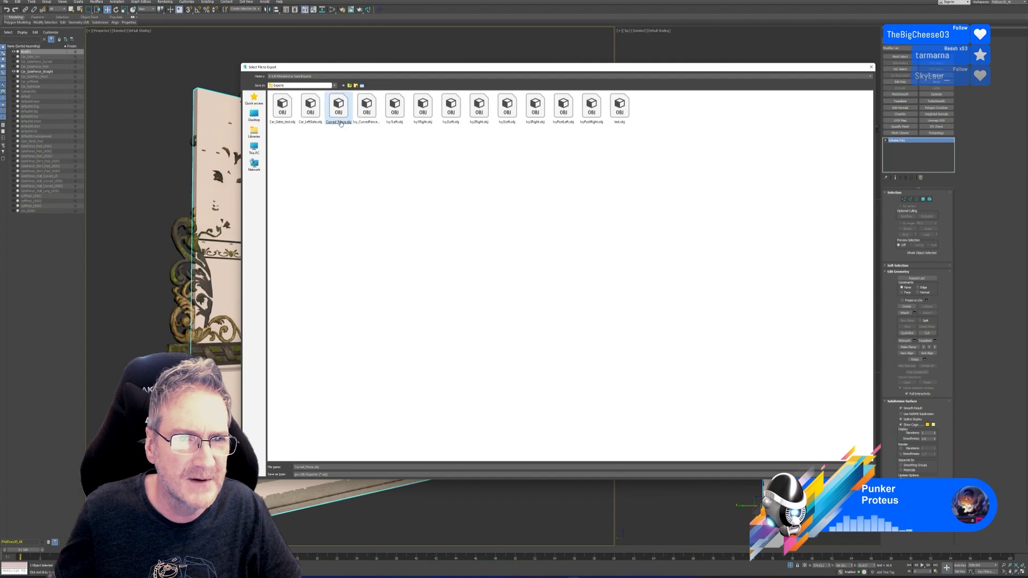
double_click(303, 466)
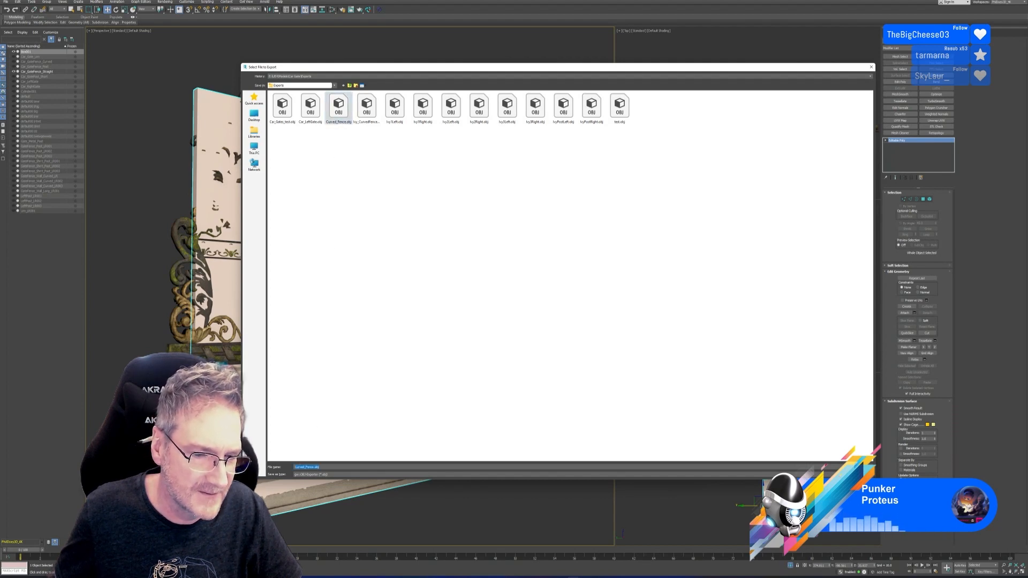
type("Str")
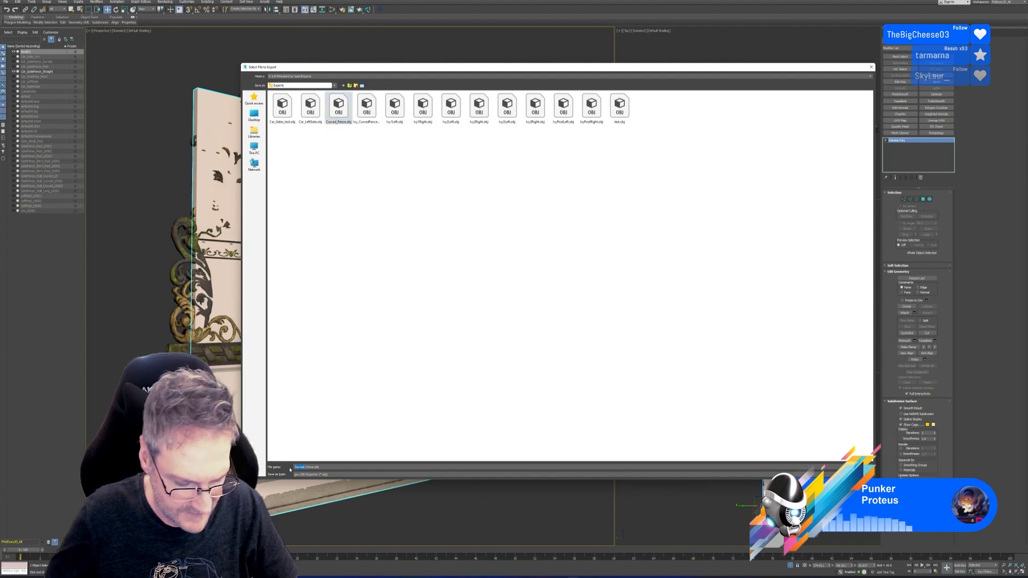
type("aight")
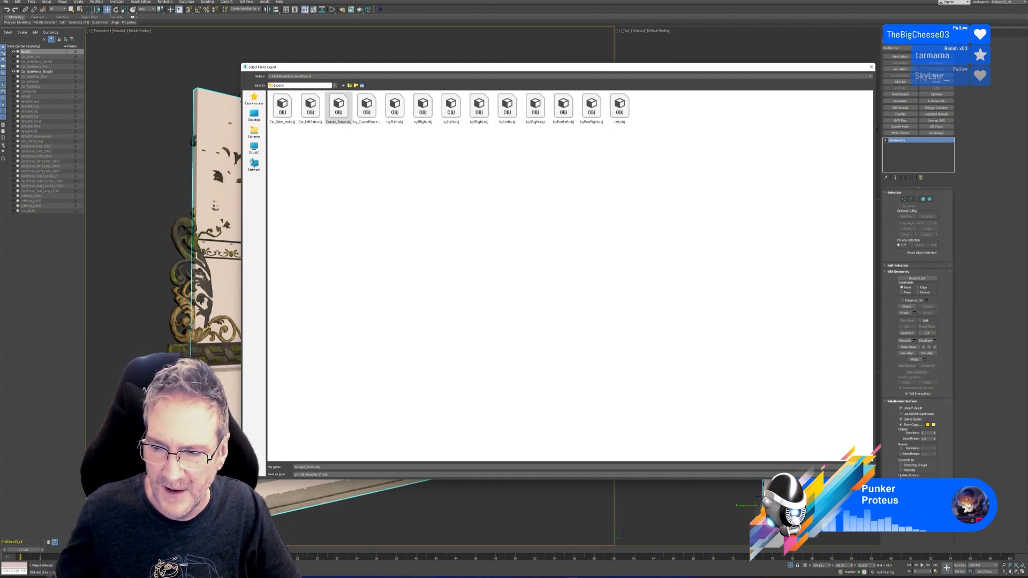
key("Return")
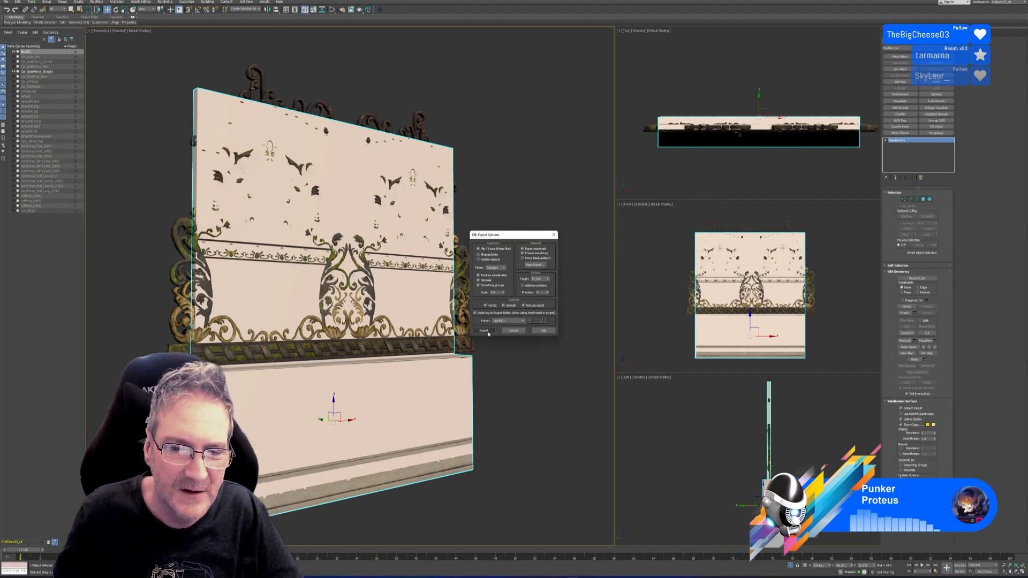
left_click(487, 332)
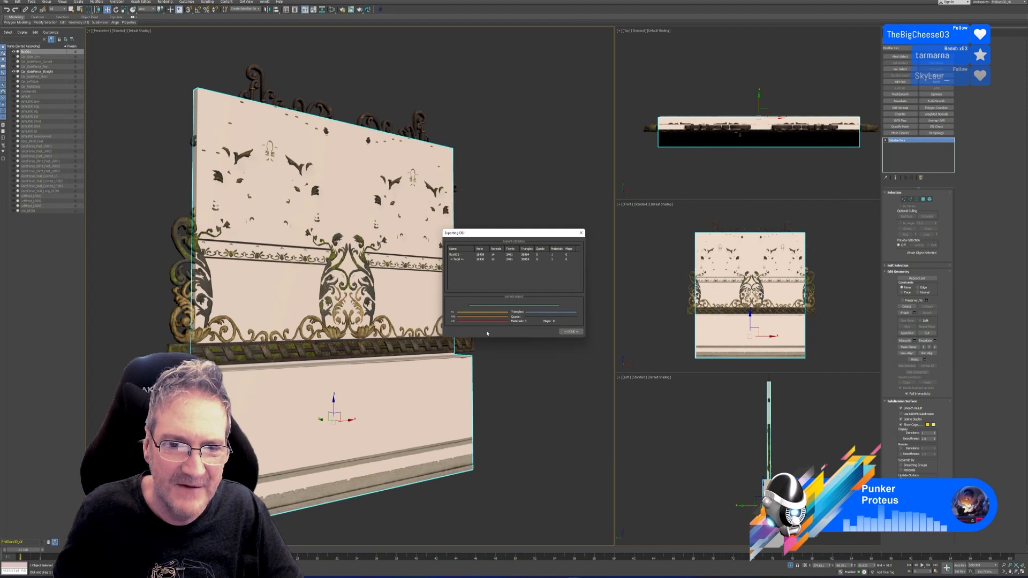
left_click(568, 331)
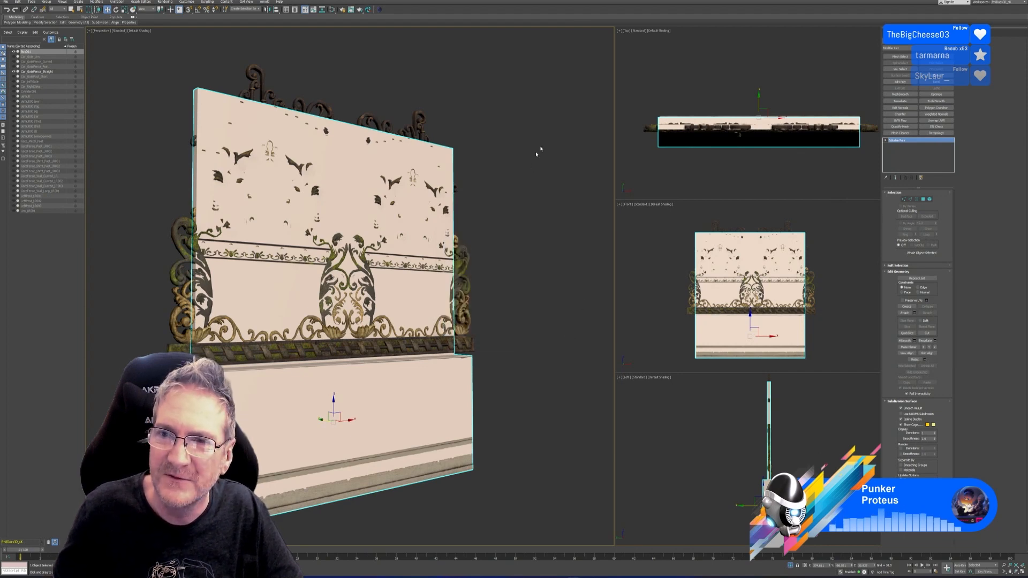
Switch to IvyGenerator and import Straight_Fence.obj as the surface for the ivy
key("super+d")
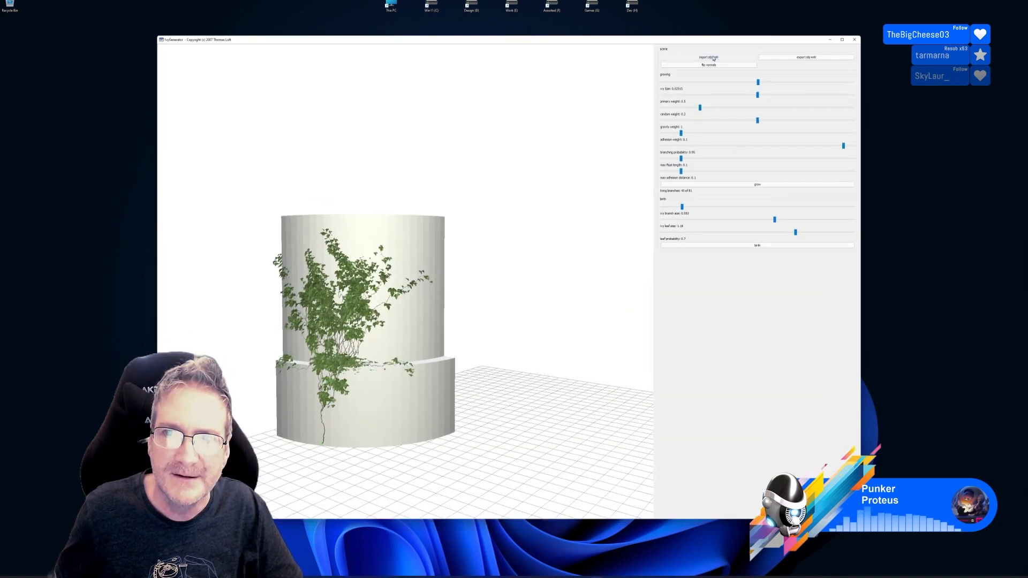
left_click(713, 57)
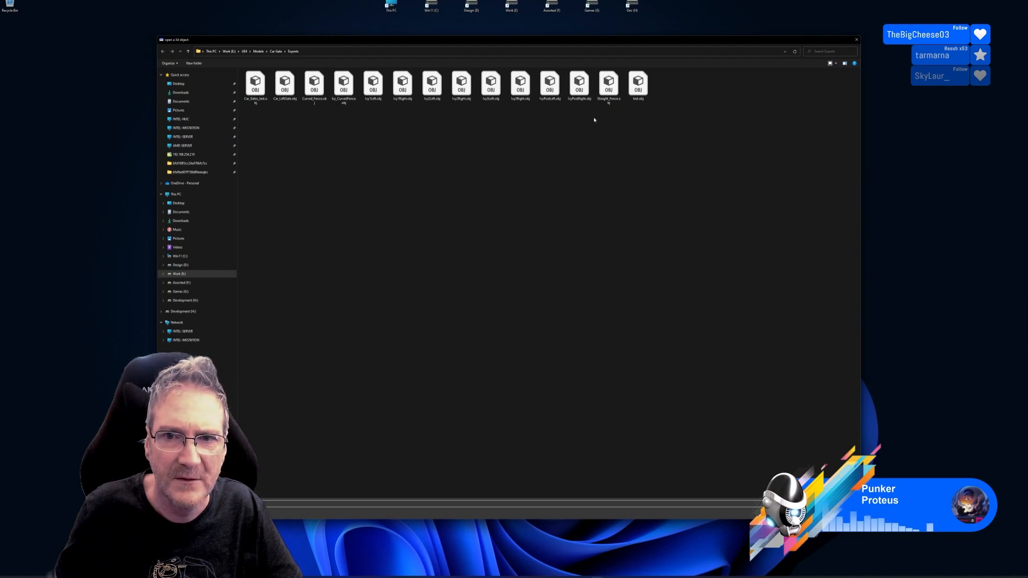
double_click(609, 85)
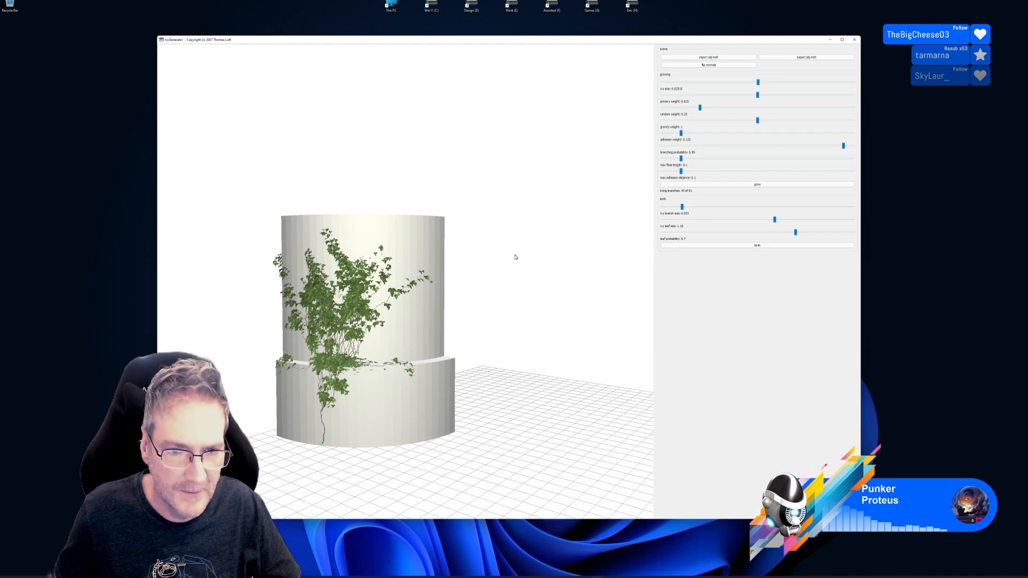
Place a new ivy root on the front face of the imported wall, low down near the end closest to the grid
left_click_drag(511, 261, 490, 295)
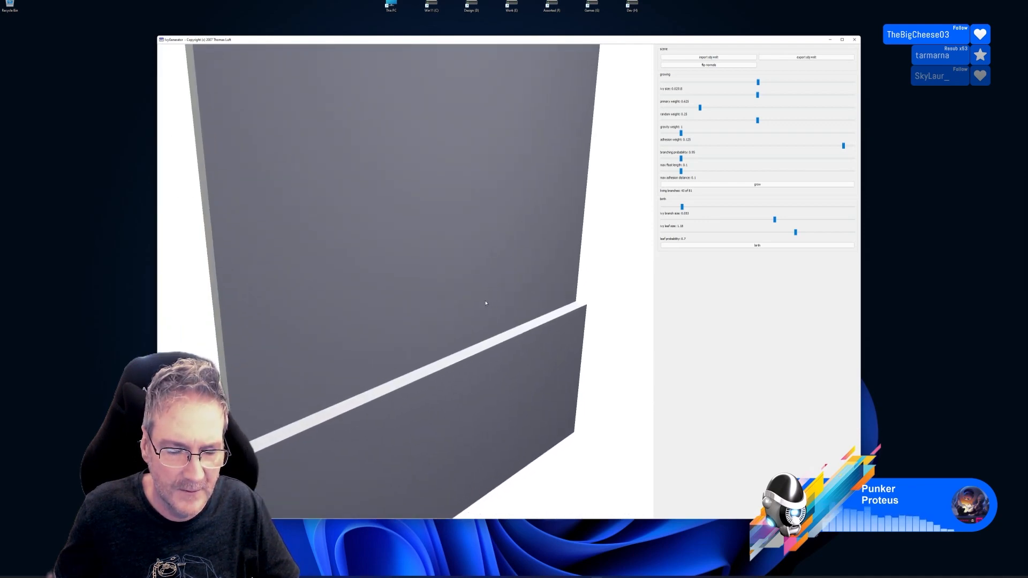
right_click_drag(485, 303, 647, 261)
right_click_drag(429, 301, 565, 283)
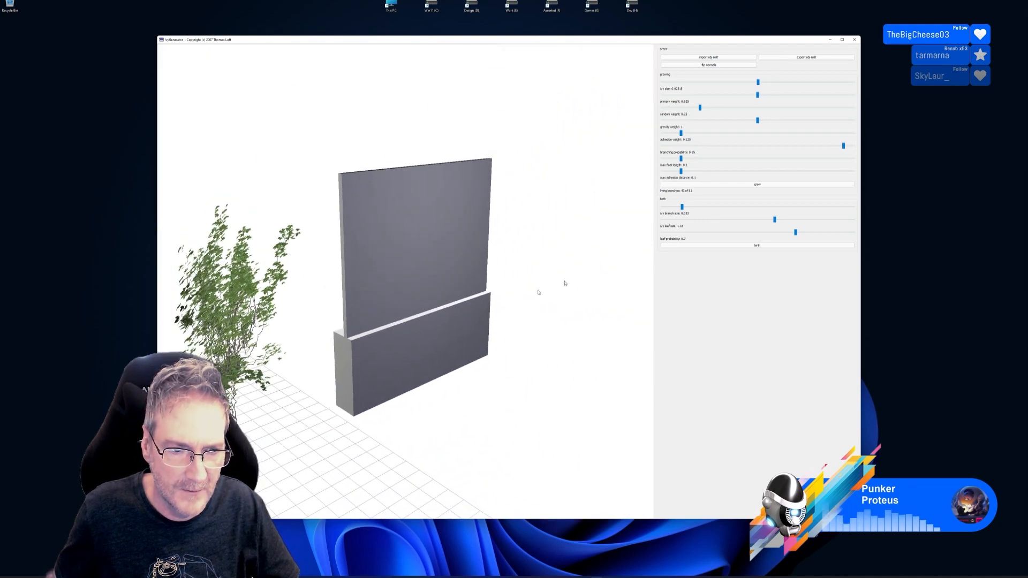
left_click_drag(294, 382, 319, 385)
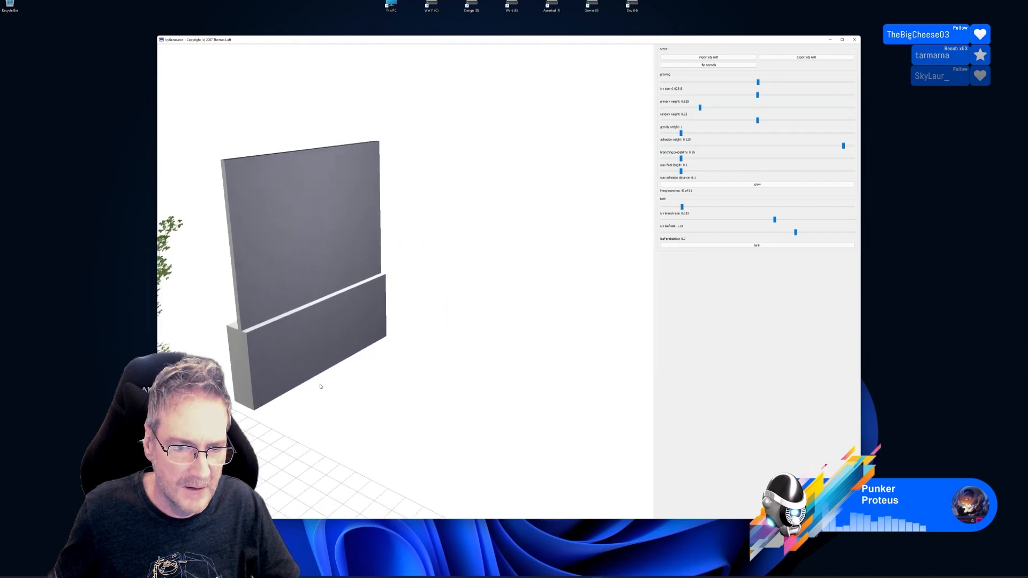
right_click_drag(316, 378, 357, 376)
left_click_drag(276, 375, 215, 391)
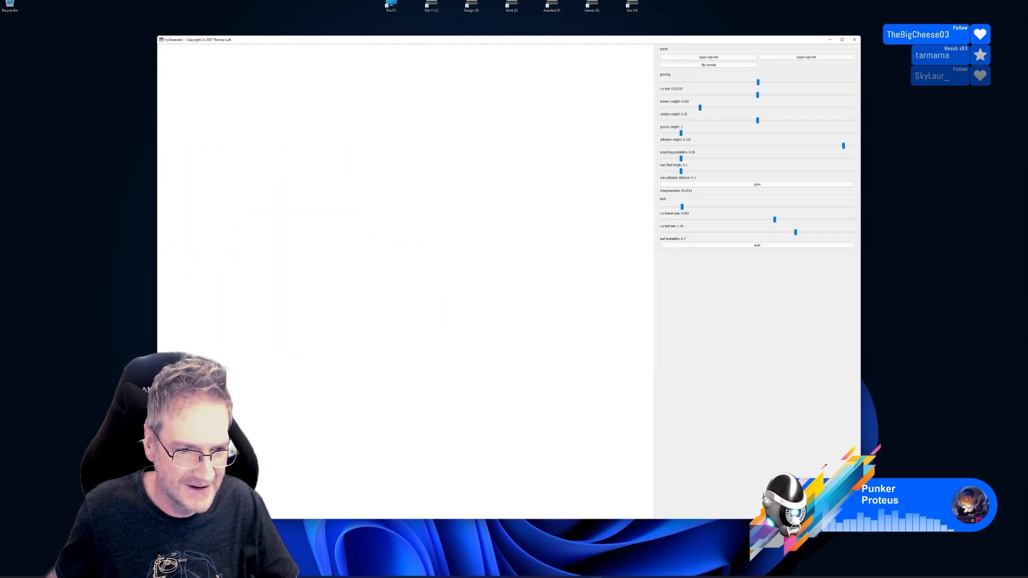
right_click_drag(318, 327, 240, 296)
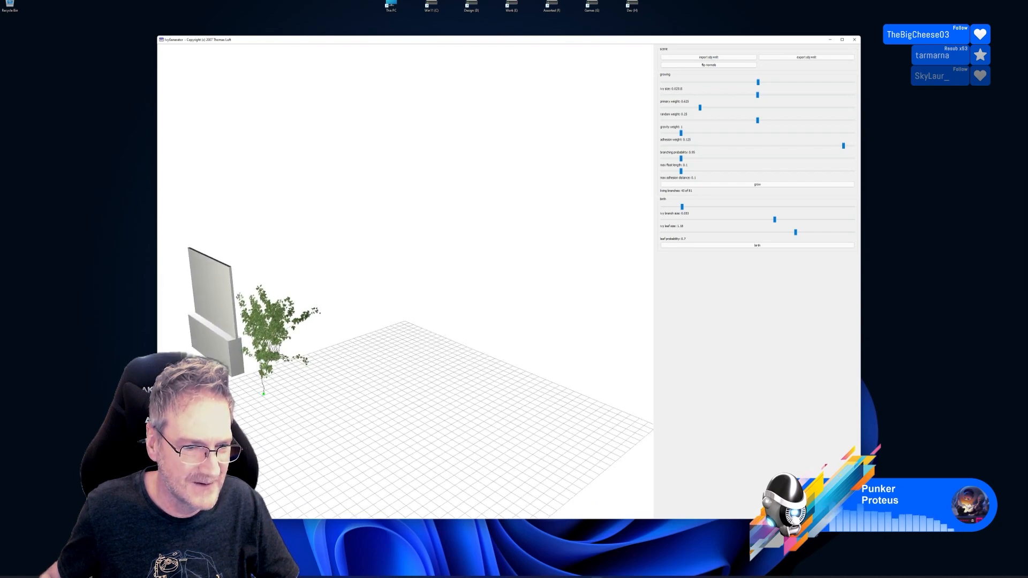
right_click_drag(225, 405, 52, 381)
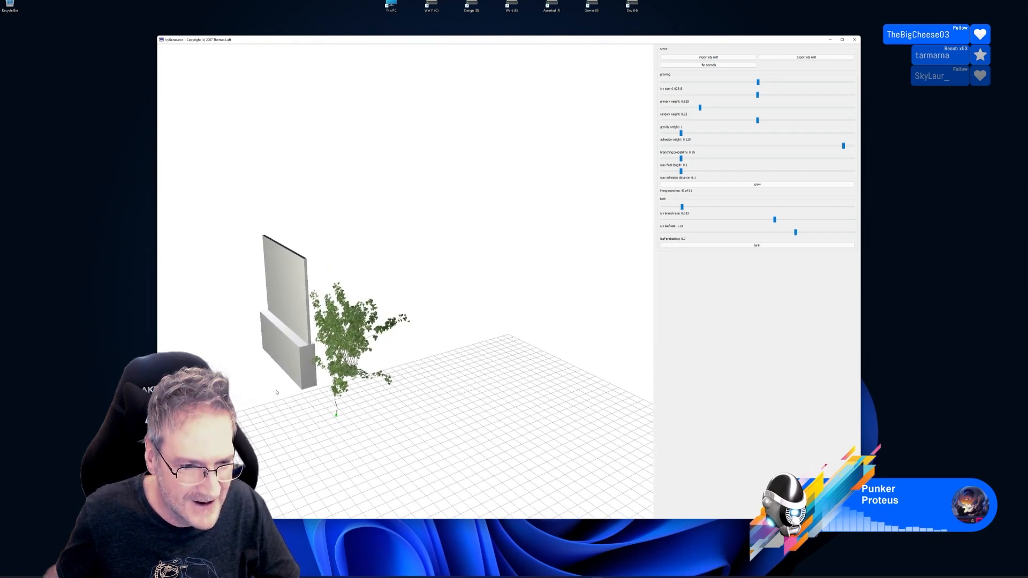
left_click_drag(277, 392, 302, 391)
right_click_drag(248, 404, 338, 422)
left_click_drag(337, 422, 349, 447)
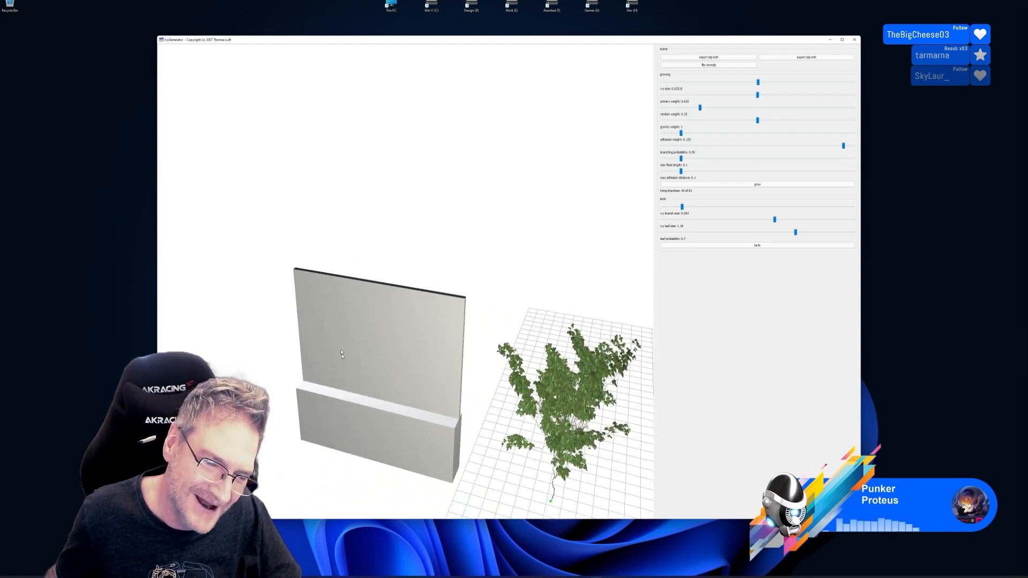
double_click(412, 473)
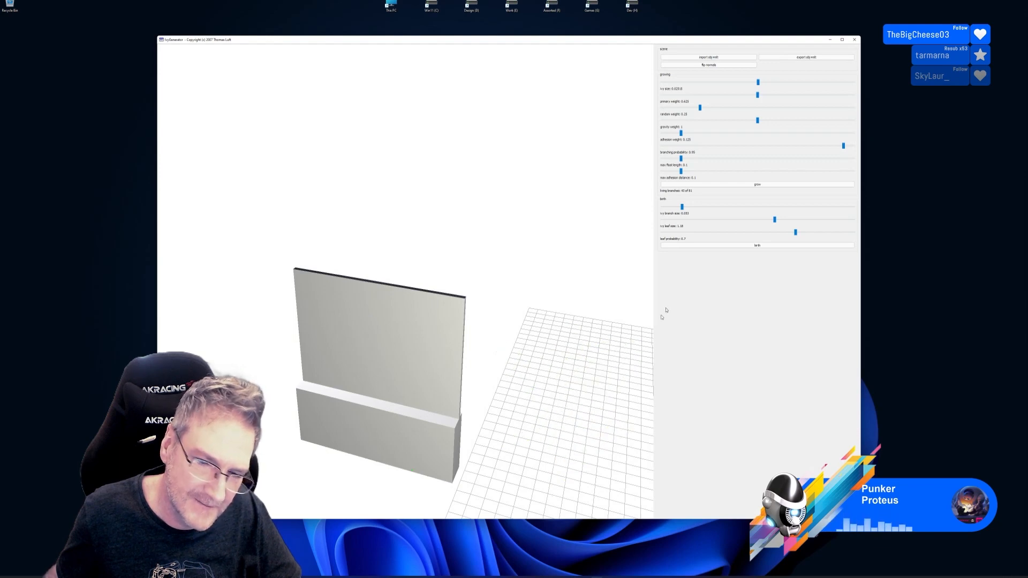
Grow the ivy branches up the wall and fence slab, stop once they spread, and birth the leaves
left_click(758, 185)
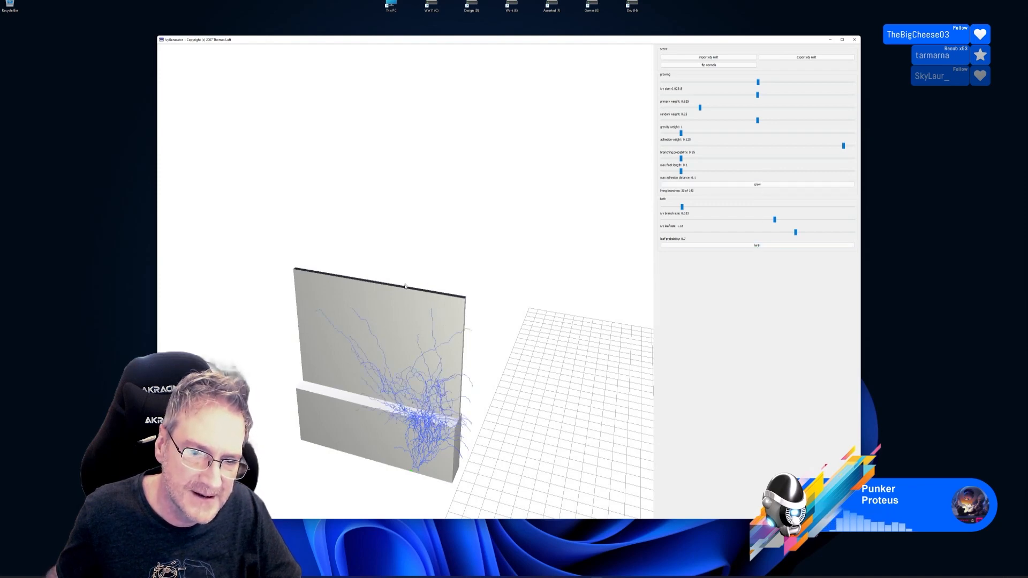
left_click(746, 247)
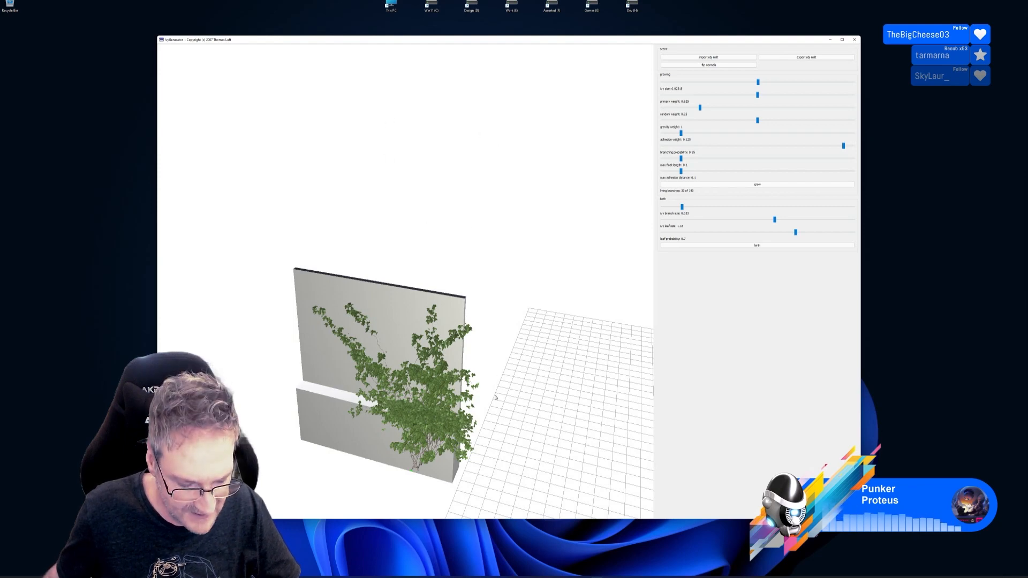
left_click_drag(507, 427, 509, 493)
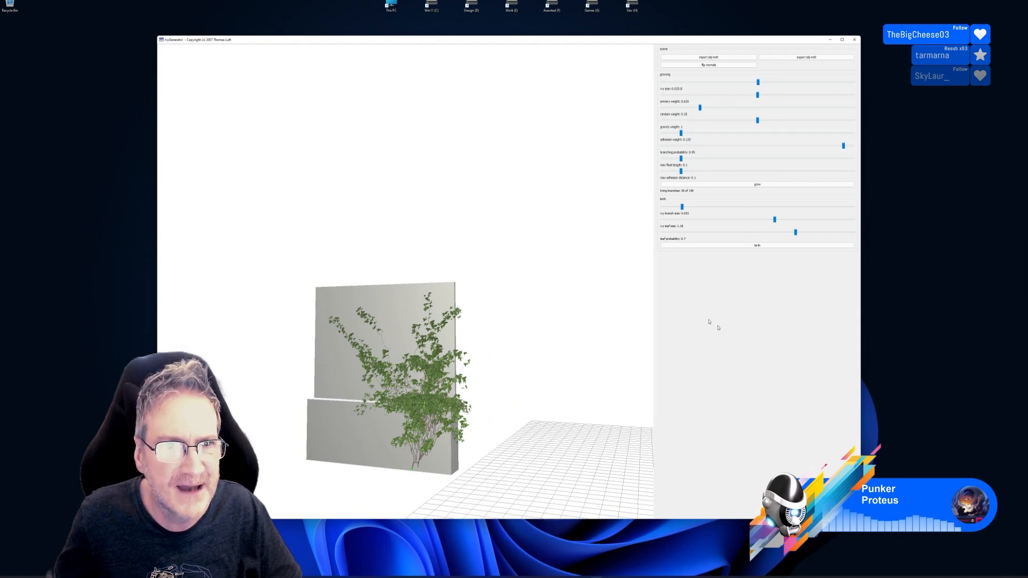
left_click_drag(509, 360, 498, 409)
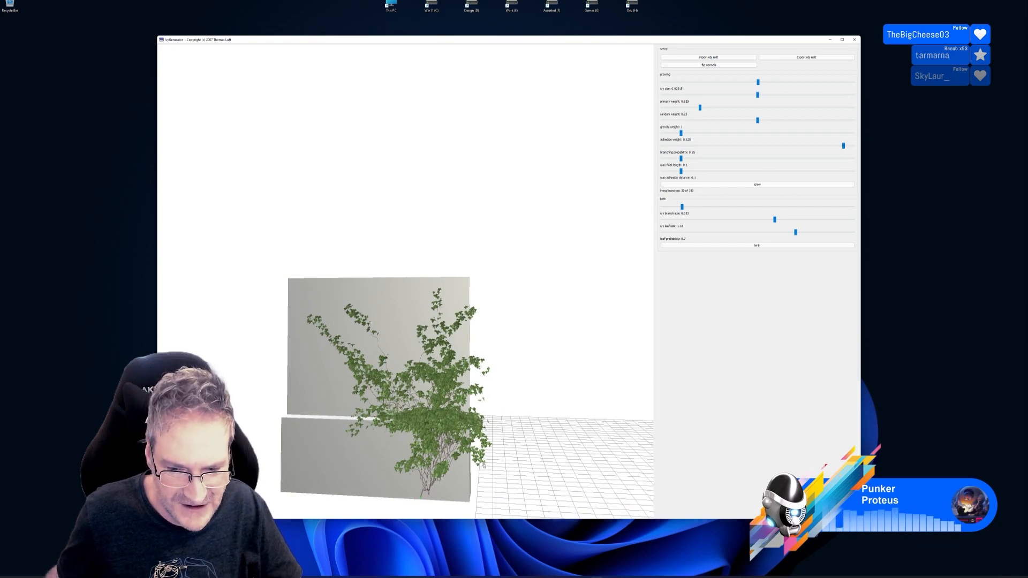
Switch to 3ds Max, delete the attached box stand-in and exit isolation of the straight fence section
key("alt+Tab")
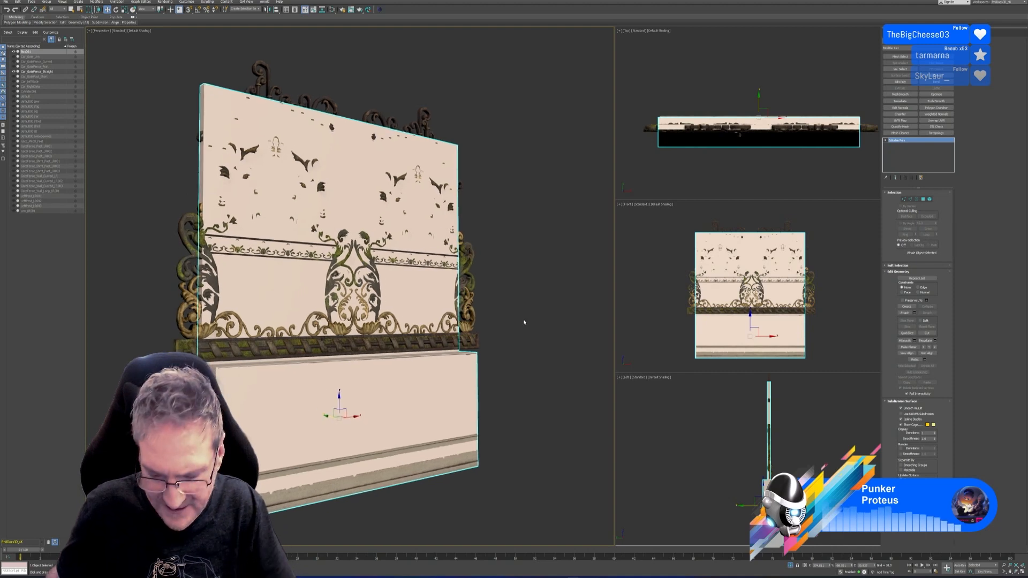
key("Delete")
key("alt+q")
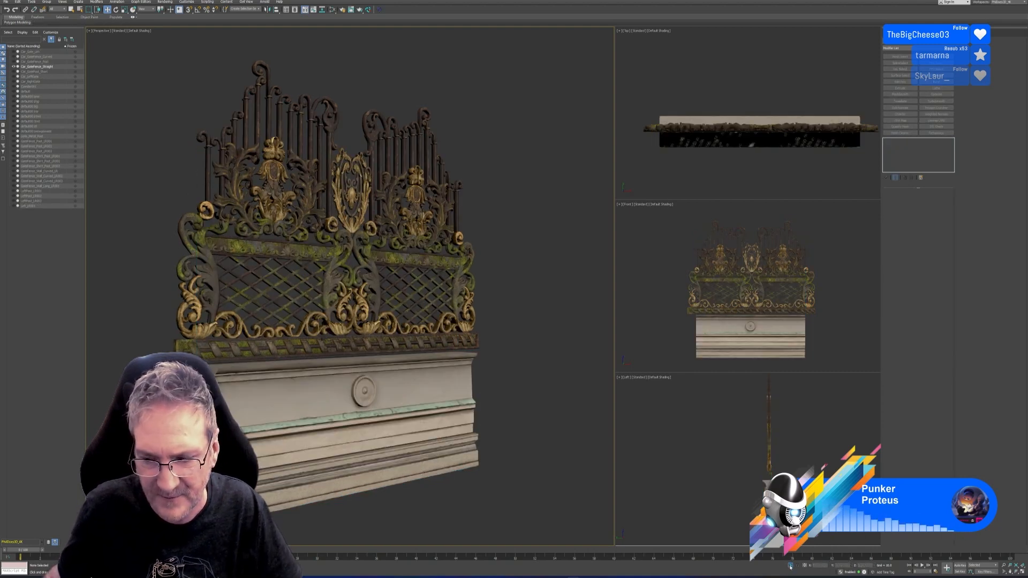
left_click(584, 264)
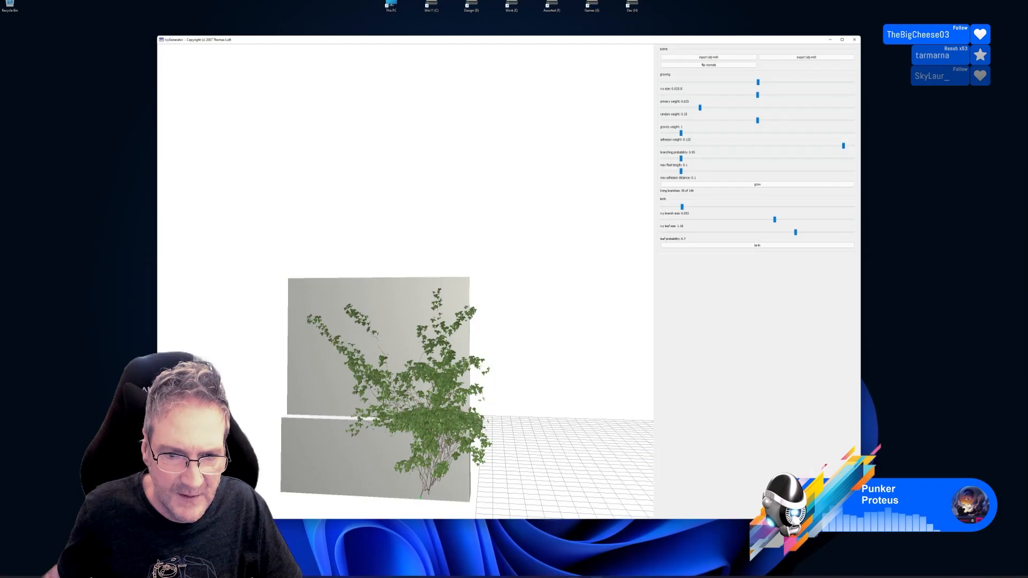
Return to IvyGenerator, check the grown ivy up close and export it as an OBJ into the Exports folder
left_click(554, 557)
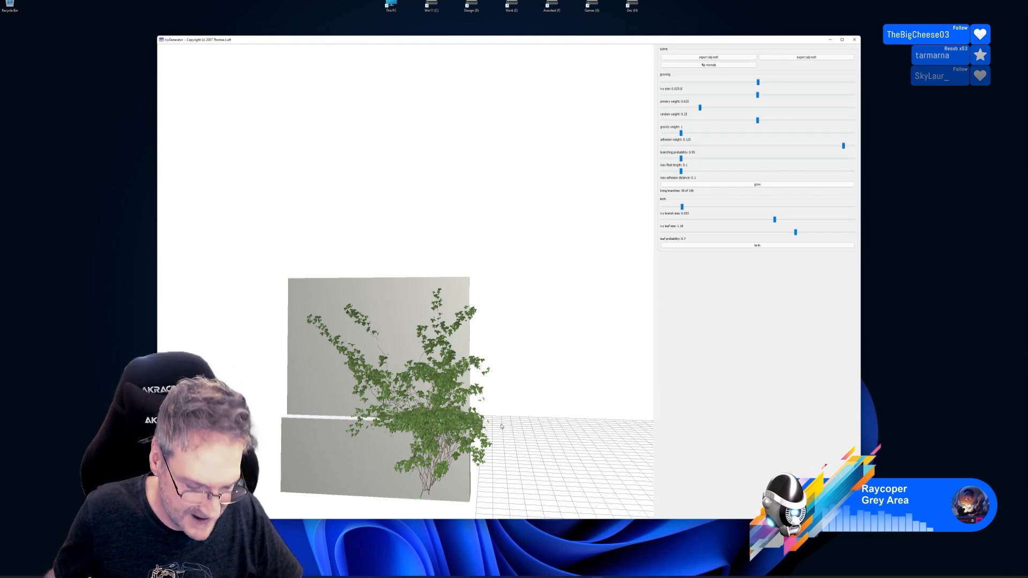
scroll(495, 436, "up", 2)
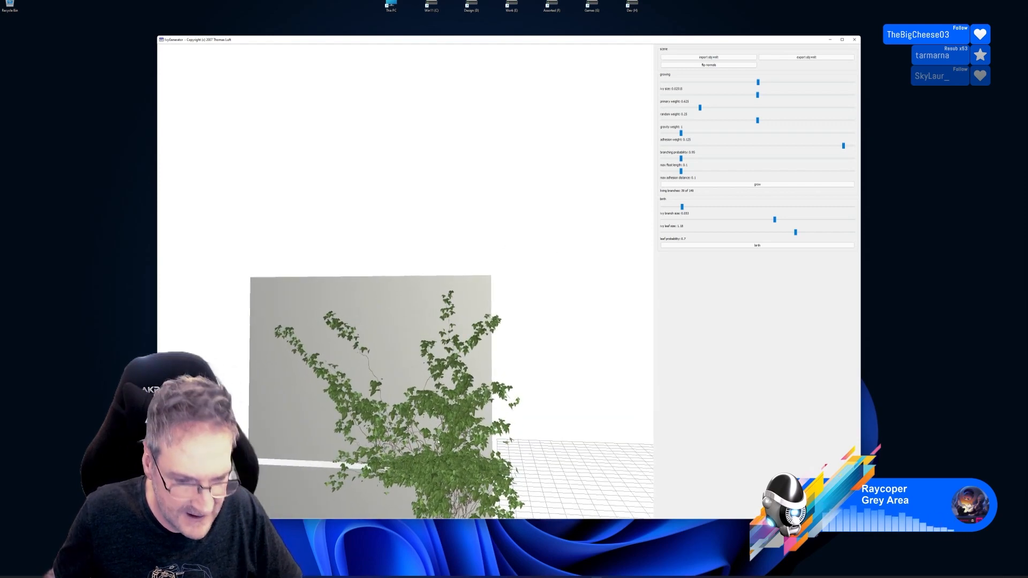
left_click_drag(441, 459, 449, 490)
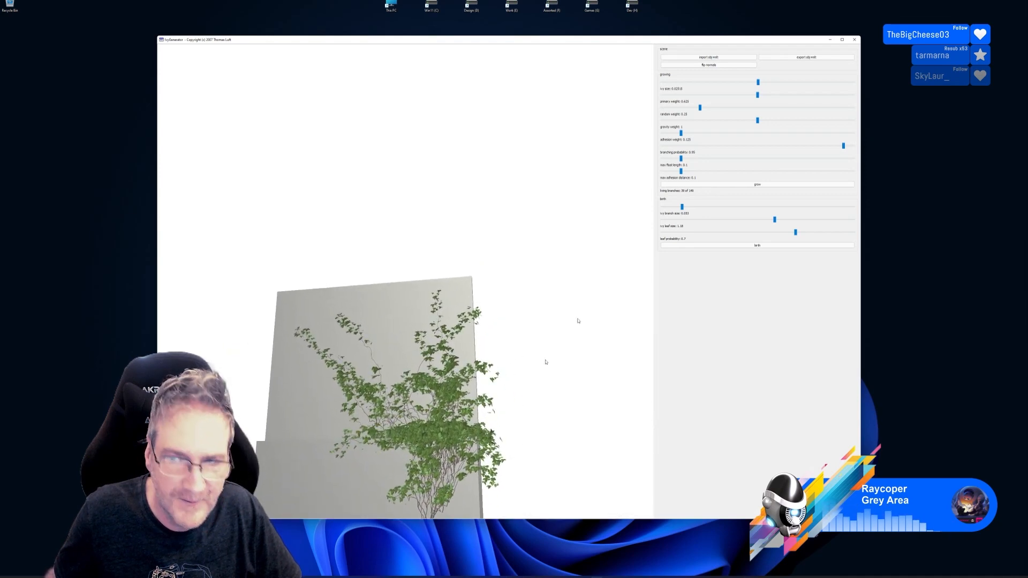
left_click(805, 58)
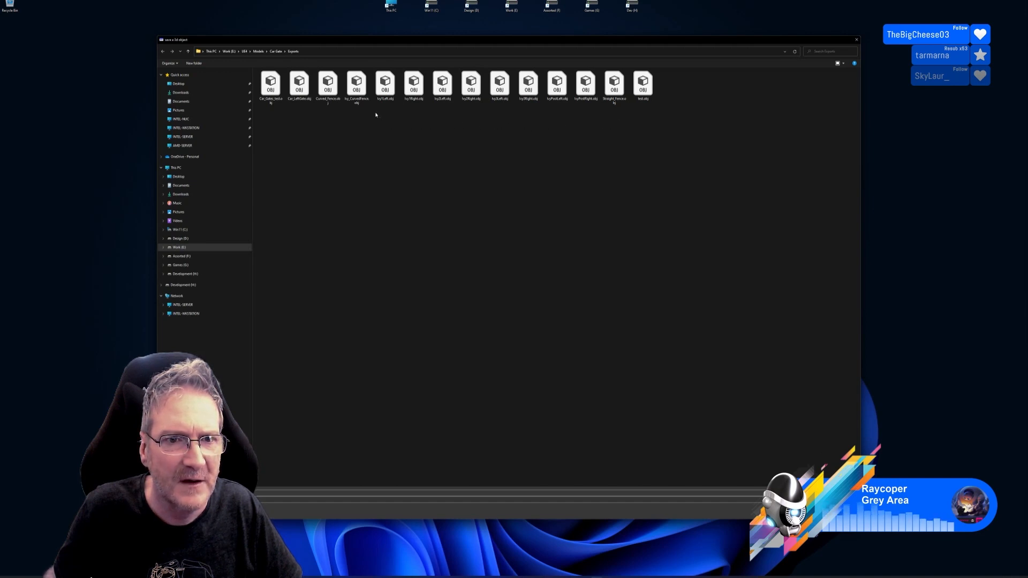
left_click(365, 101)
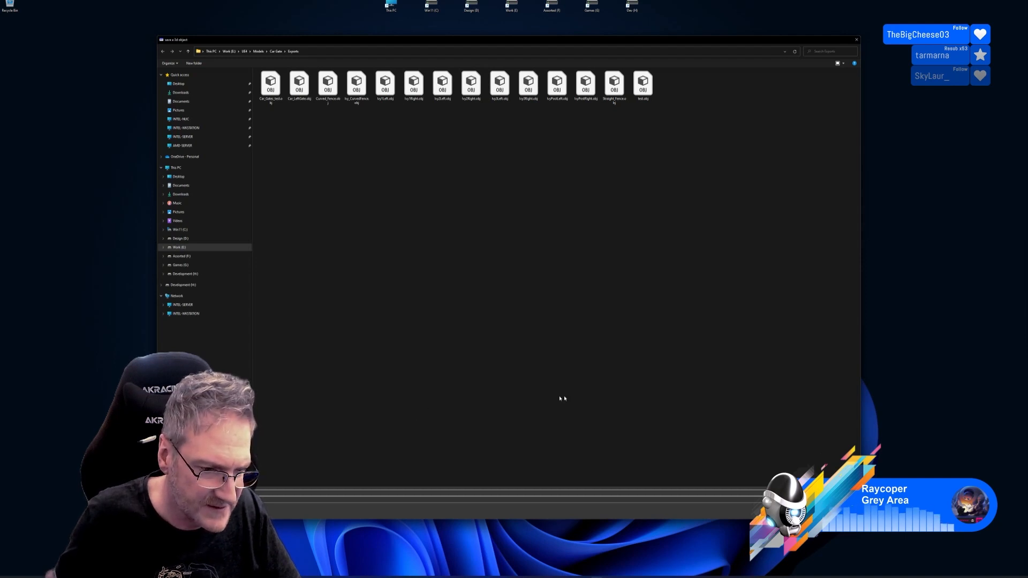
left_click(800, 510)
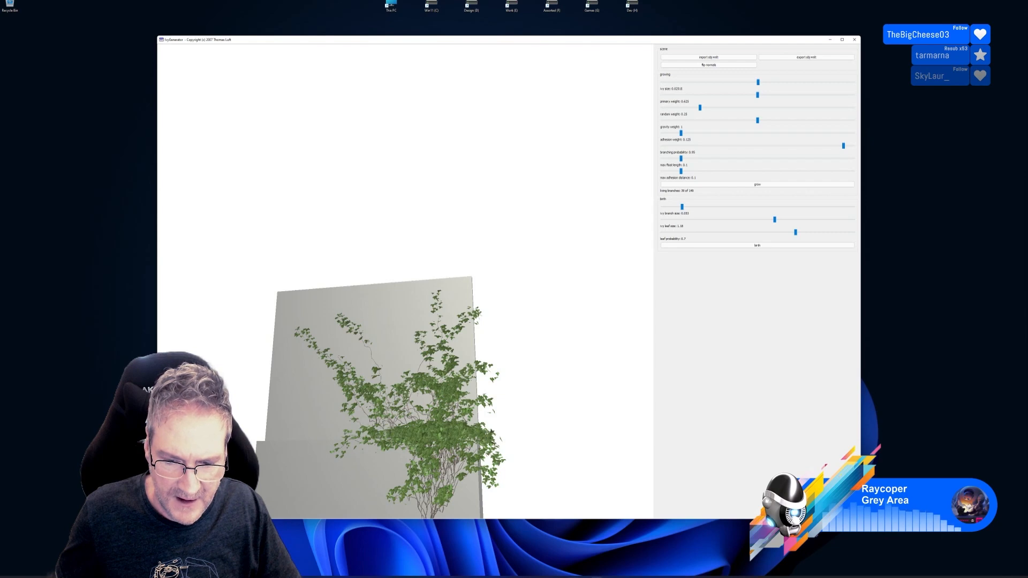
Switch to 3ds Max and try to import the straight fence ivy OBJ from the Exports folder under a unique name
key("alt+Tab")
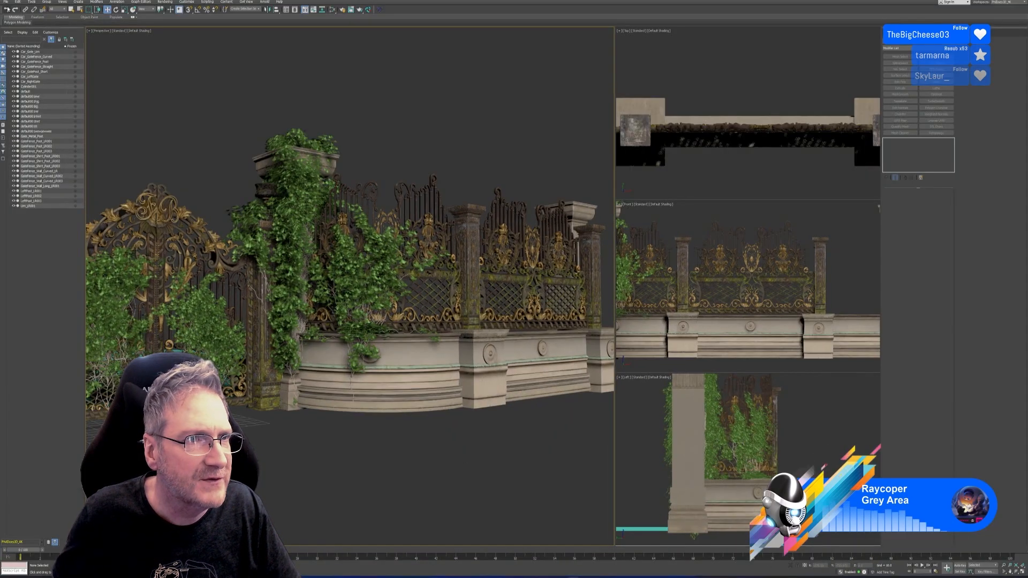
left_click(6, 2)
mouse_move(12, 76)
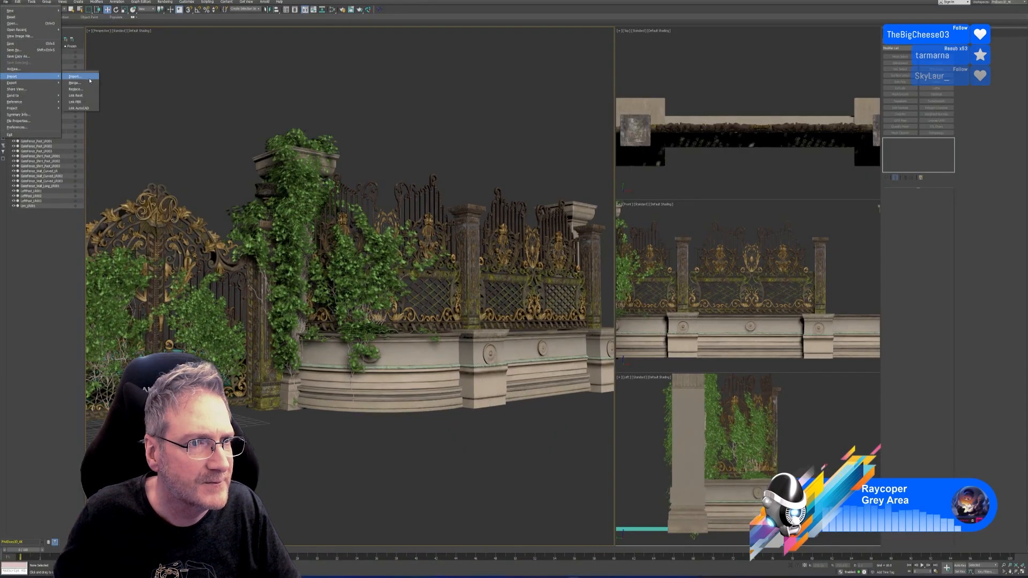
left_click(72, 77)
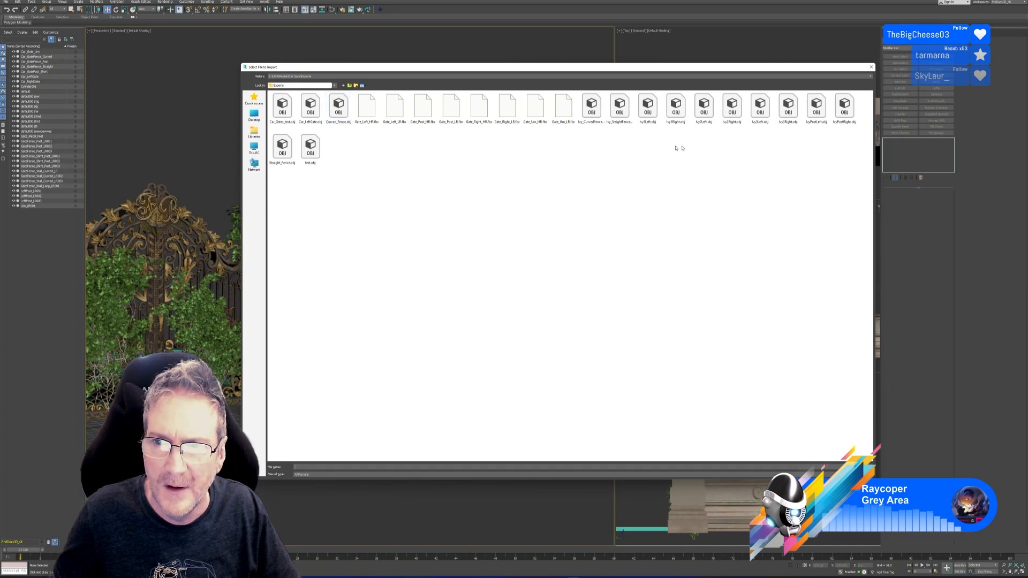
left_click(619, 125)
key("Return")
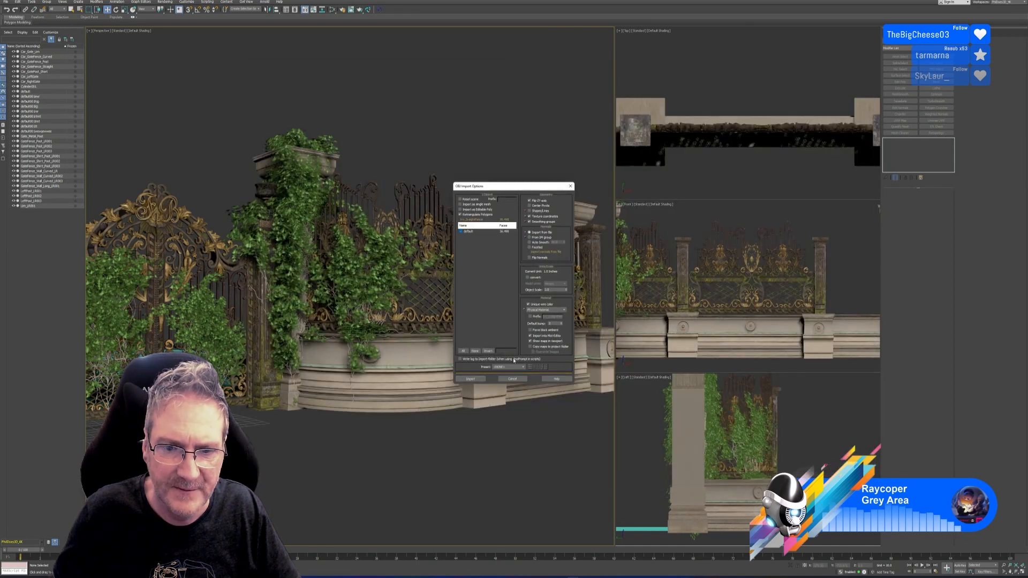
left_click(472, 378)
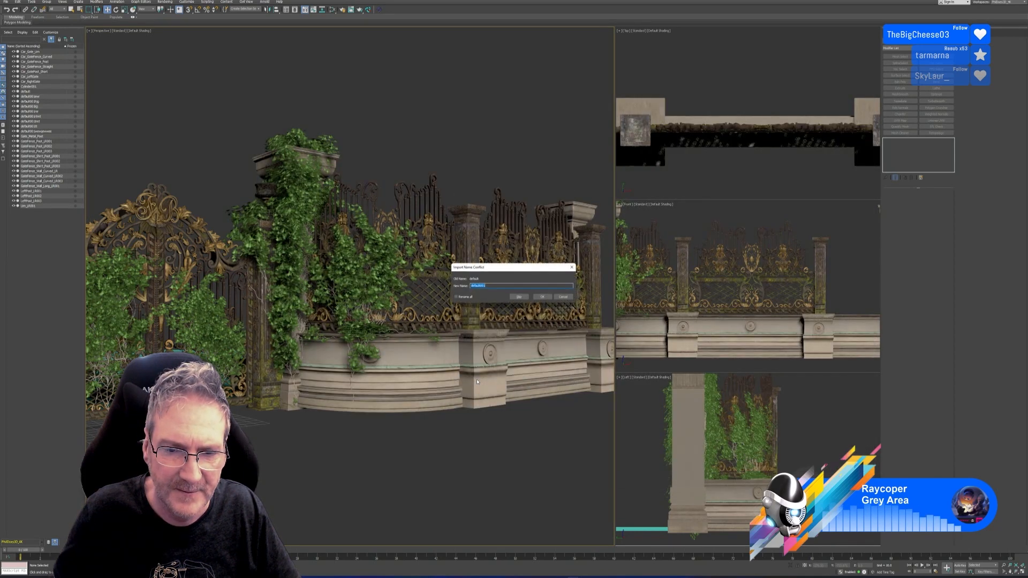
left_click(503, 287)
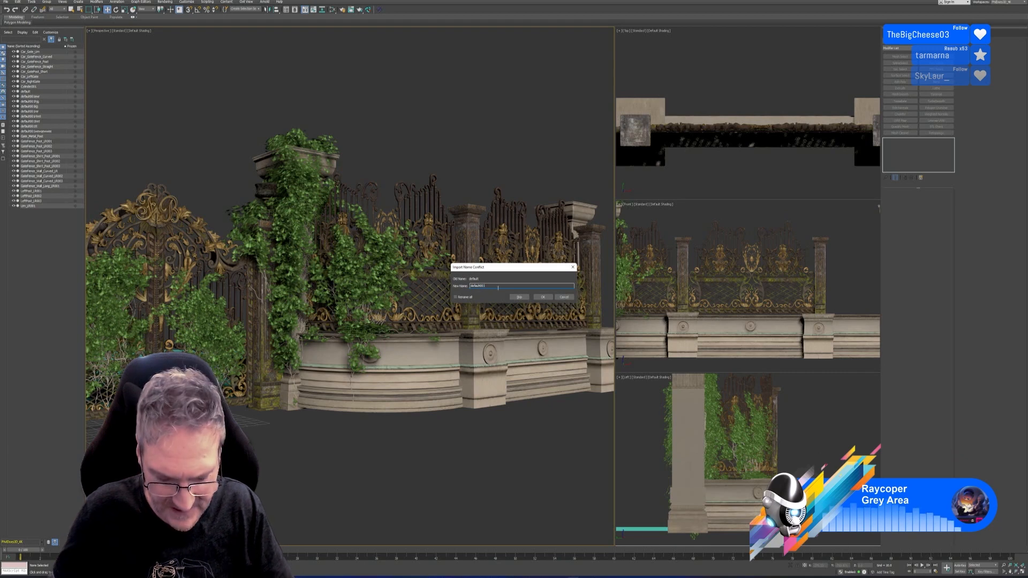
type("kkytuzi")
left_click(542, 297)
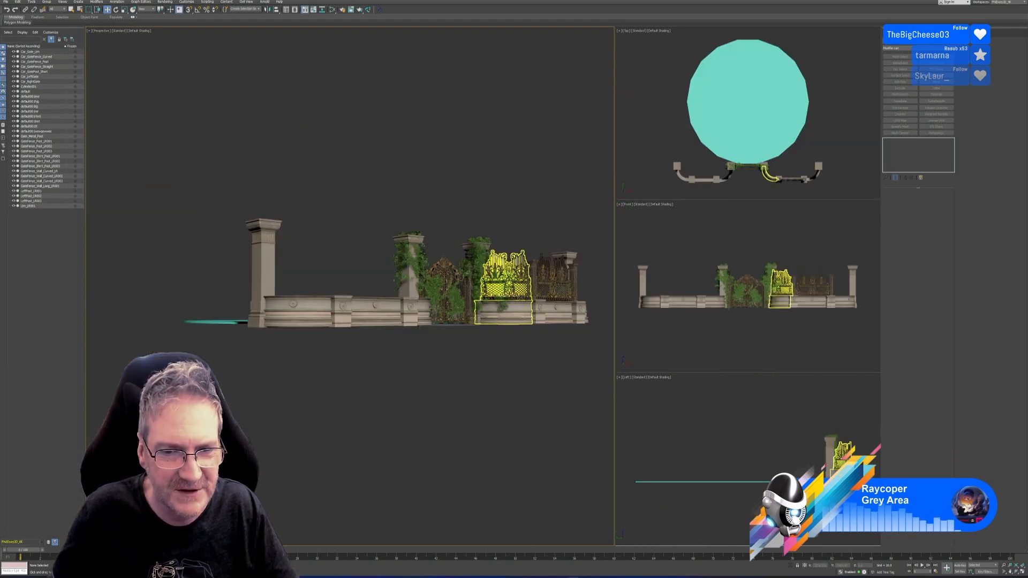
Look over the gate and the straight fence section for the newly imported ivy
scroll(541, 291, "up", 5)
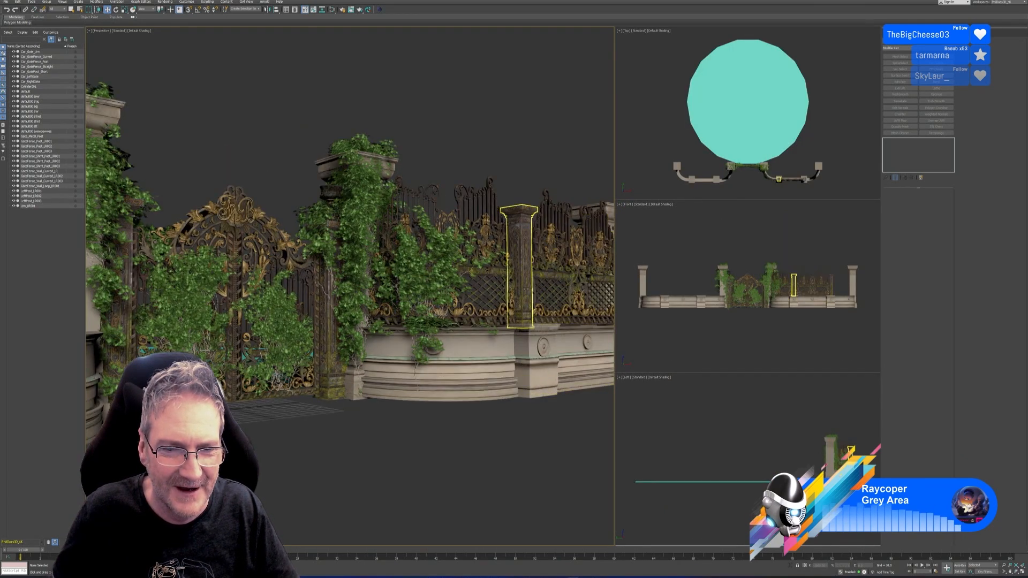
left_click(470, 138)
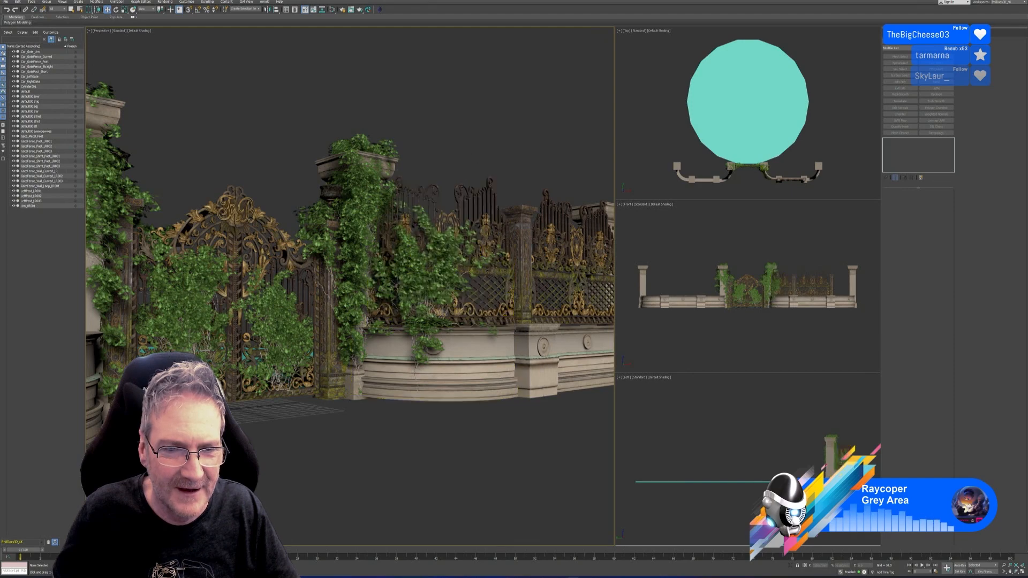
middle_click_drag(498, 443, 440, 437, "alt")
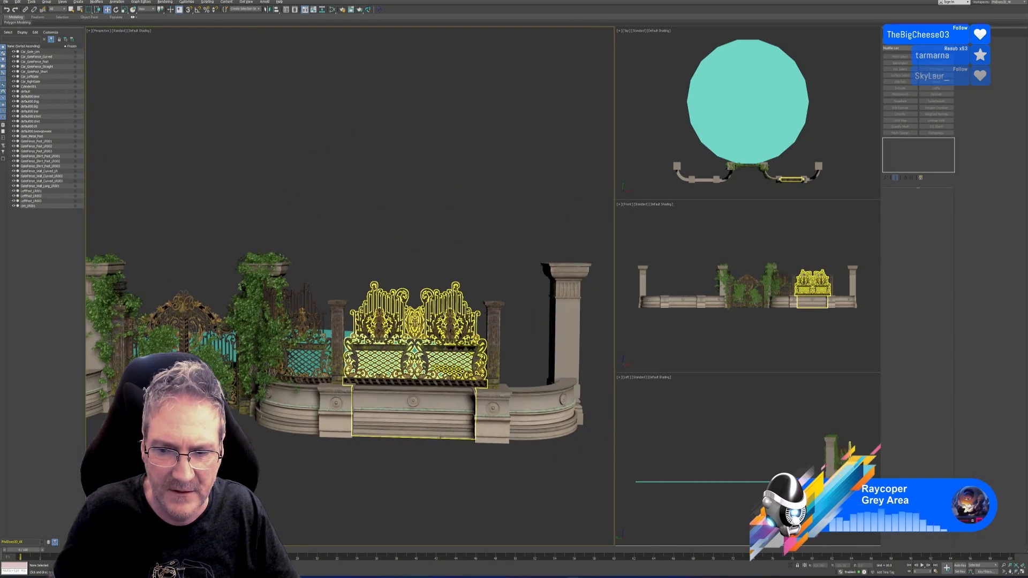
scroll(441, 436, "down", 6)
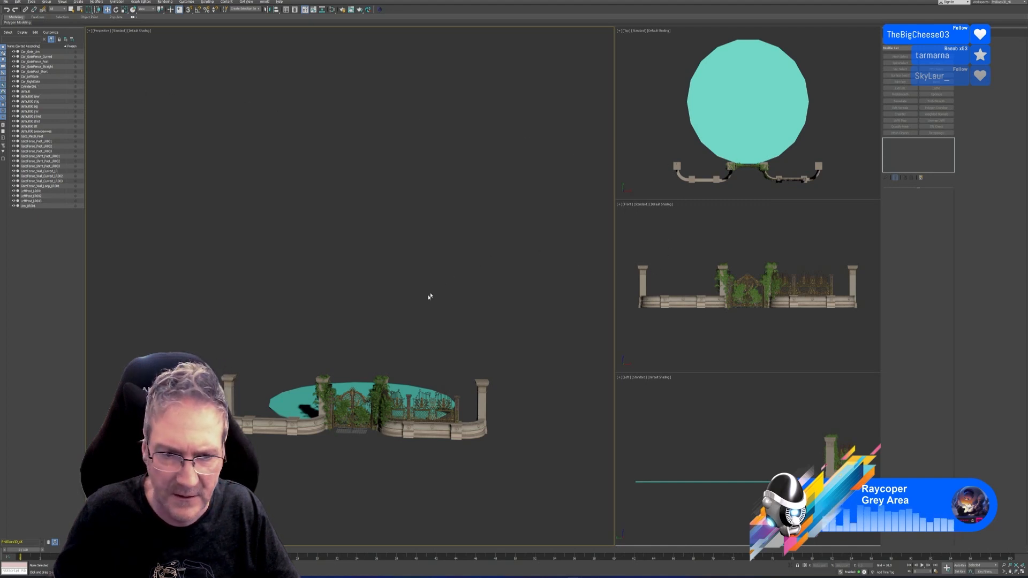
scroll(354, 343, "up", 6)
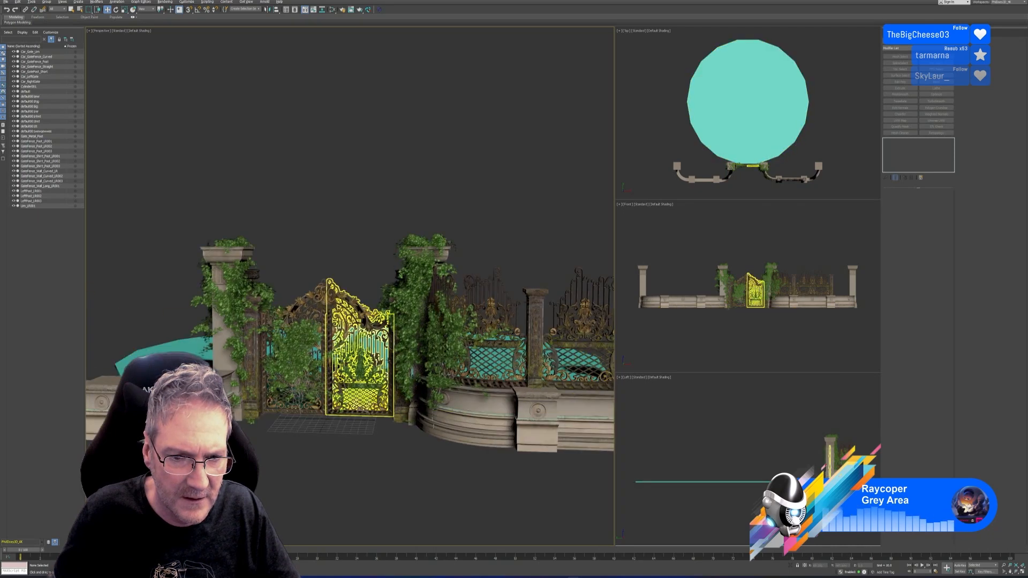
middle_click_drag(451, 224, 452, 196)
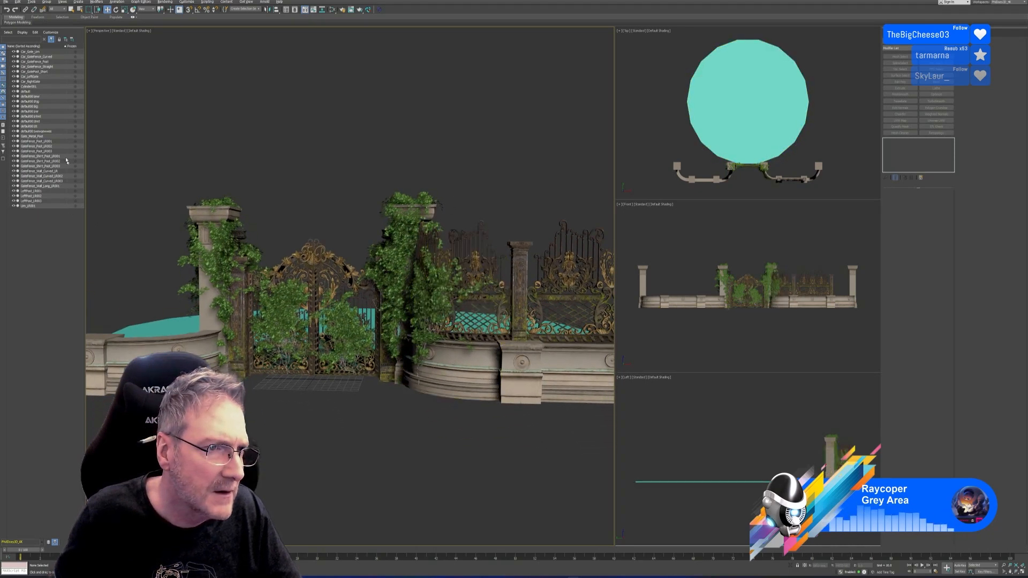
Select the default-named ivy objects one after another to identify which plant each one is, and clear the selection
left_click(35, 127)
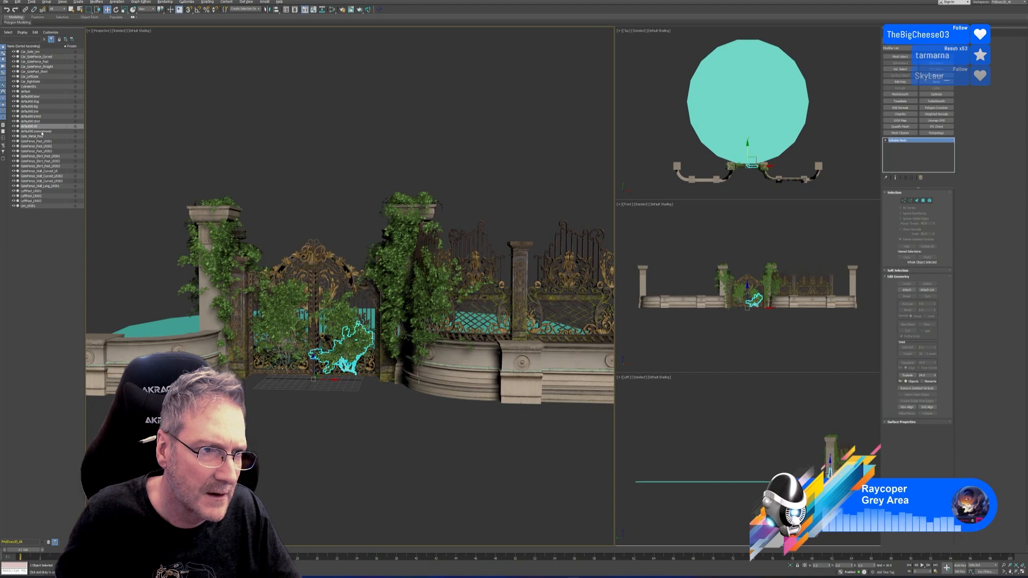
left_click(42, 131)
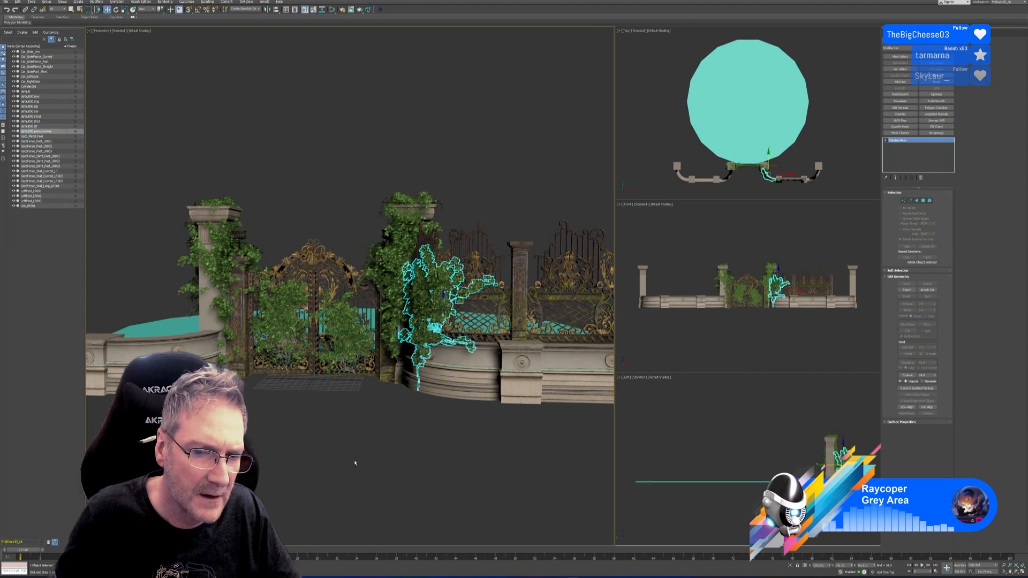
middle_click_drag(354, 463, 373, 475, "alt")
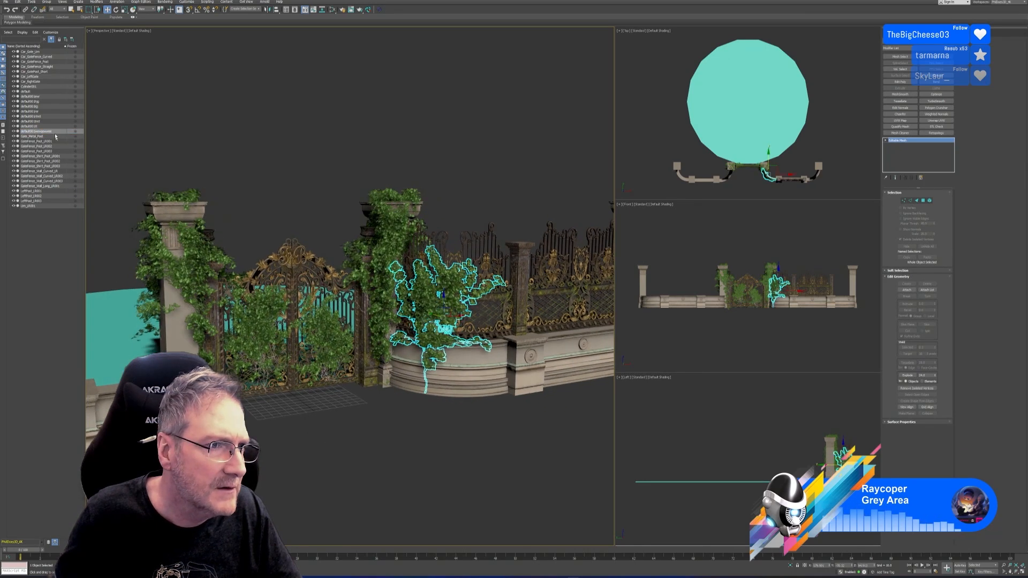
left_click(36, 96)
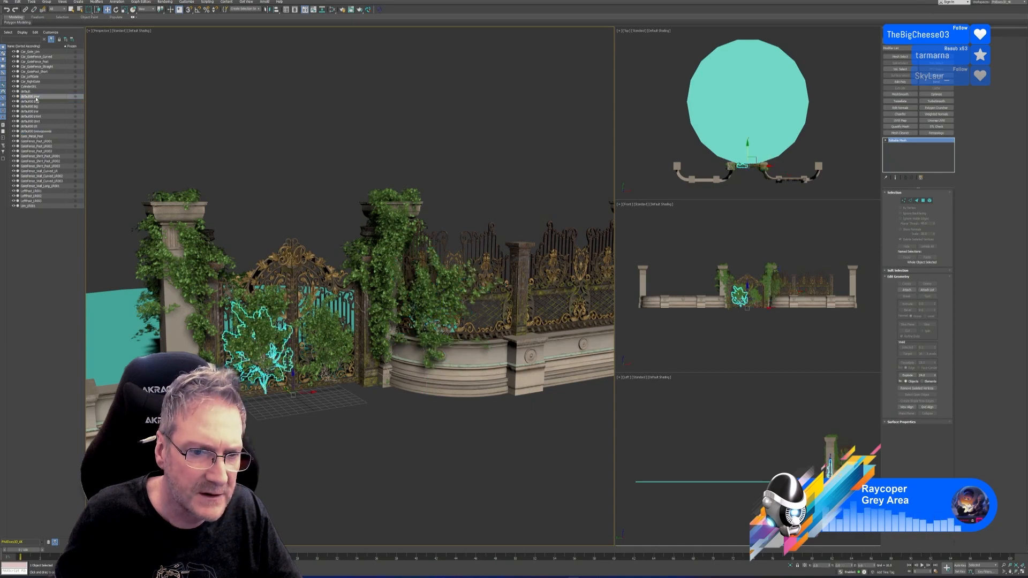
mouse_move(402, 524)
middle_mouse_down("alt")
mouse_move(377, 523)
mouse_move(386, 525)
middle_mouse_up("alt")
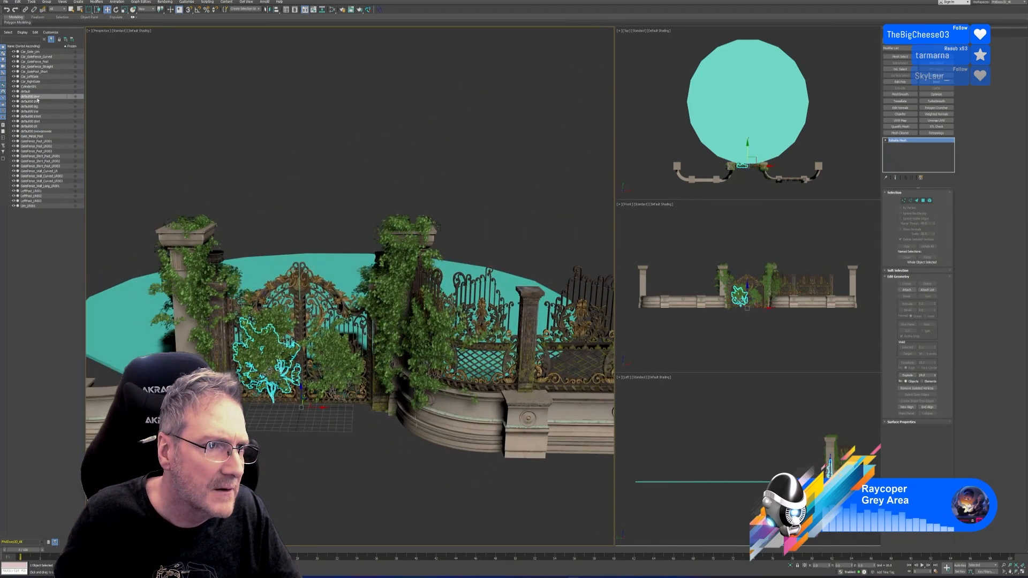
left_click(32, 92)
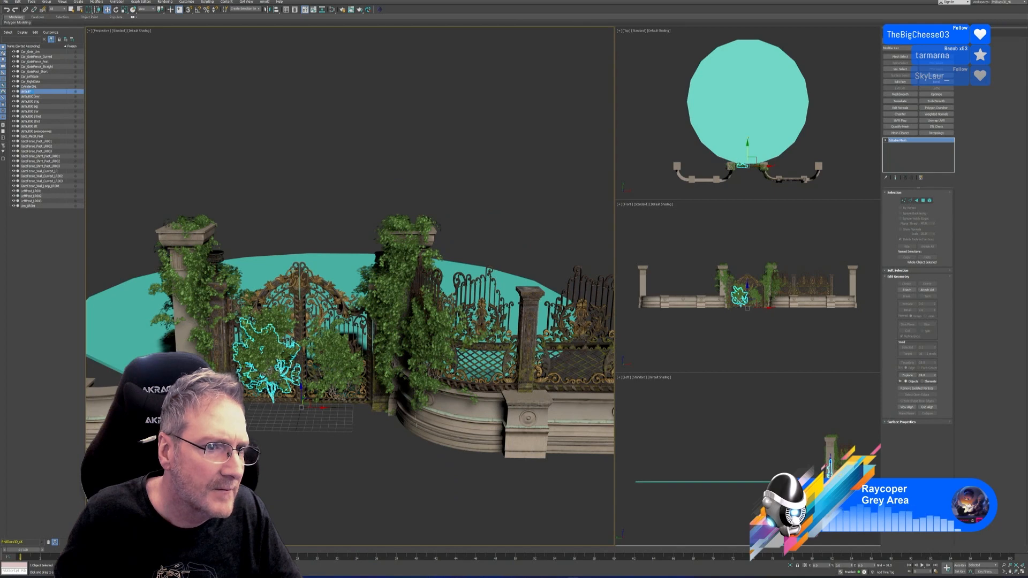
left_click(36, 97)
left_click(39, 102)
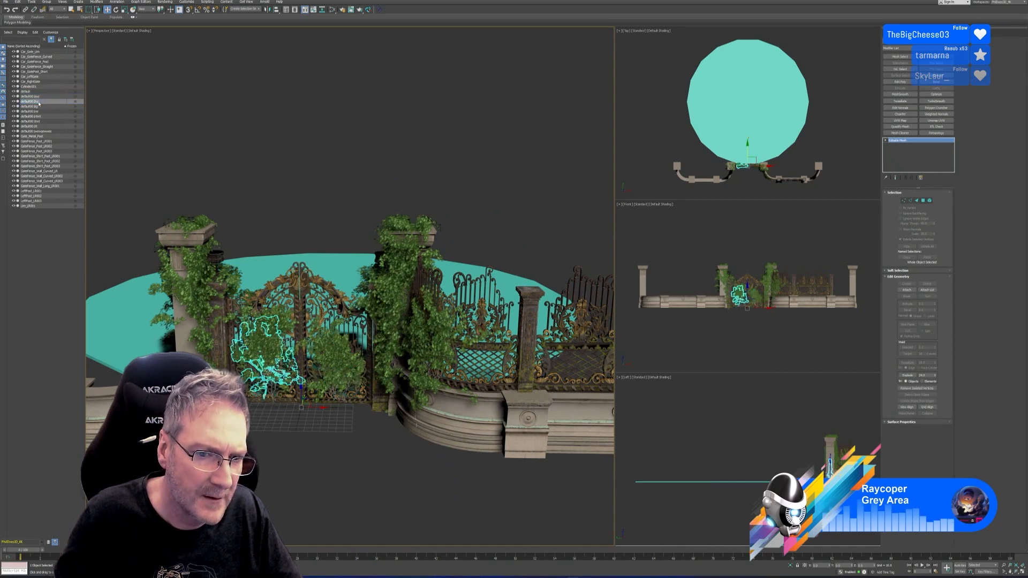
left_click(40, 107)
left_click(40, 111)
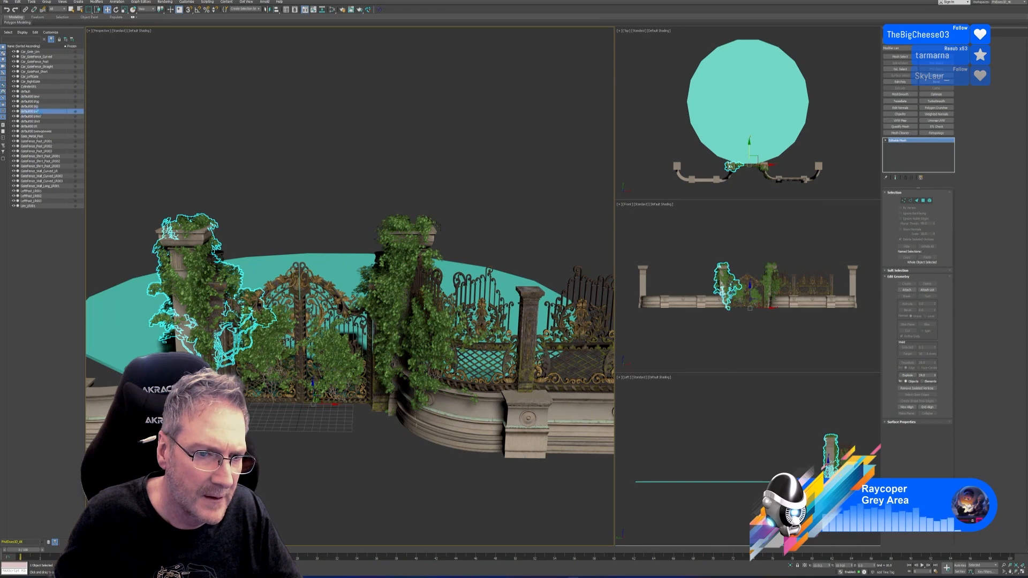
left_click(41, 117)
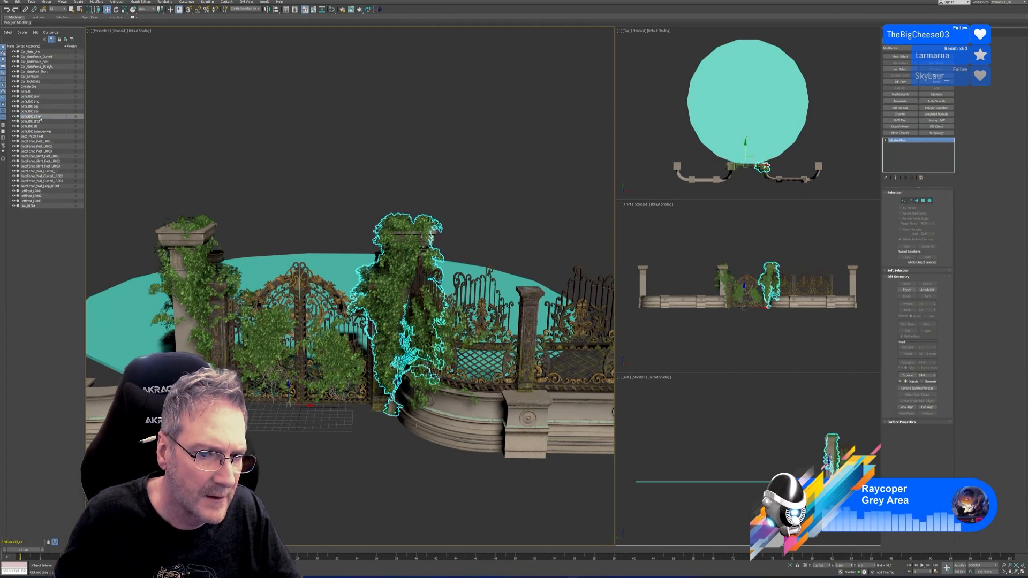
mouse_move(444, 490)
middle_mouse_down("alt")
mouse_move(454, 499)
mouse_move(440, 477)
middle_mouse_up("alt")
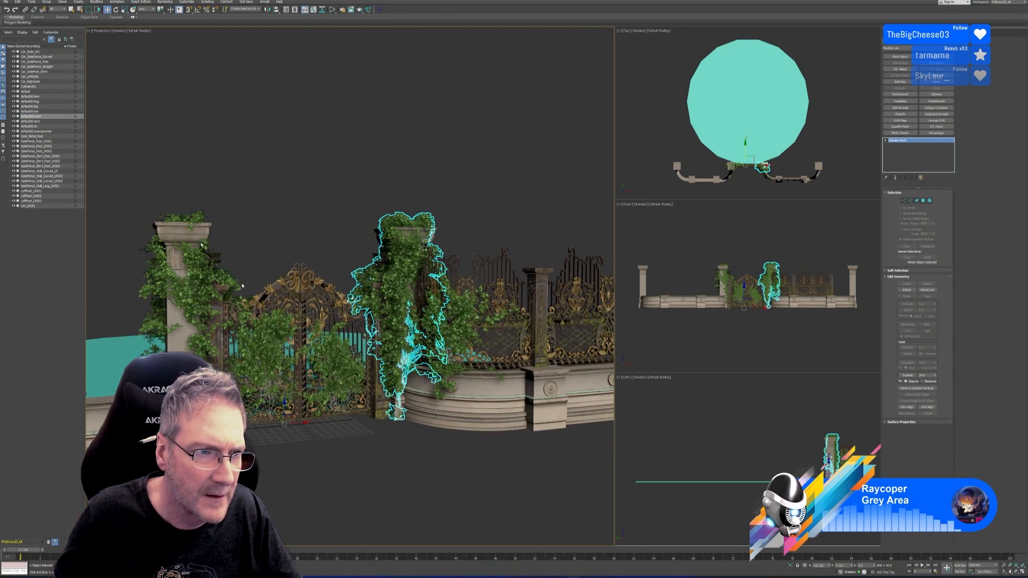
left_click(39, 121)
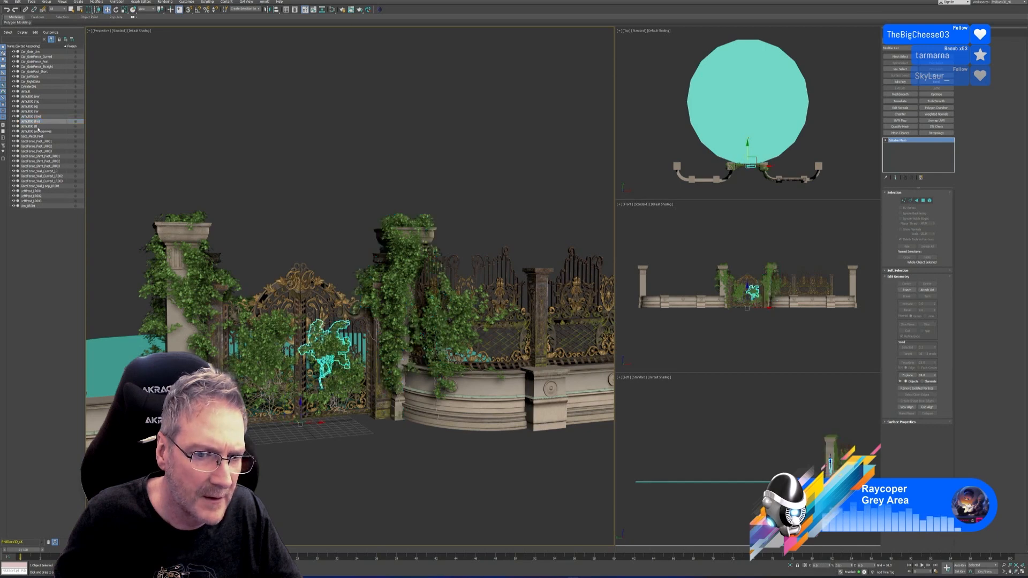
middle_click_drag(378, 450, 358, 471, "alt")
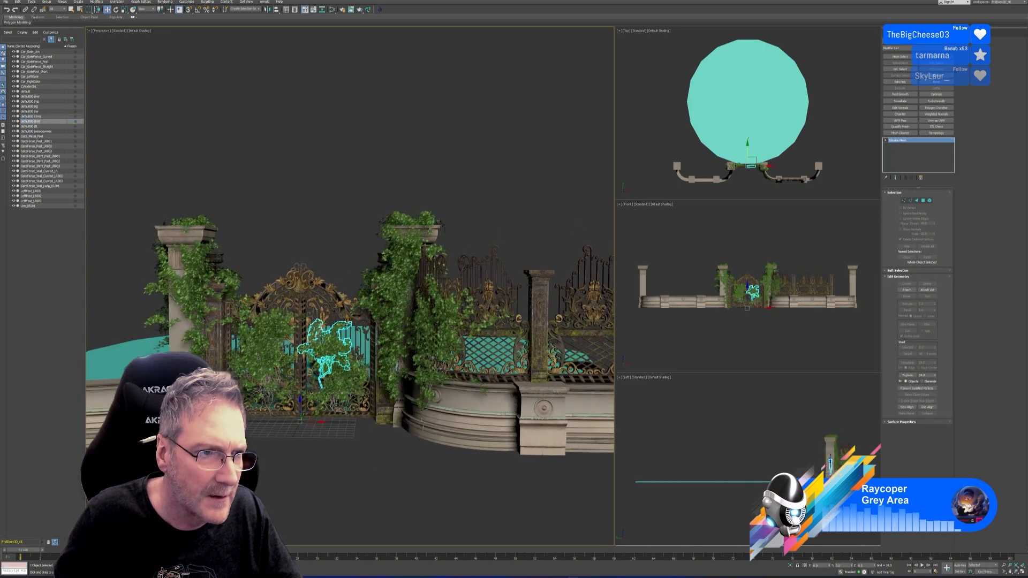
left_click(39, 127)
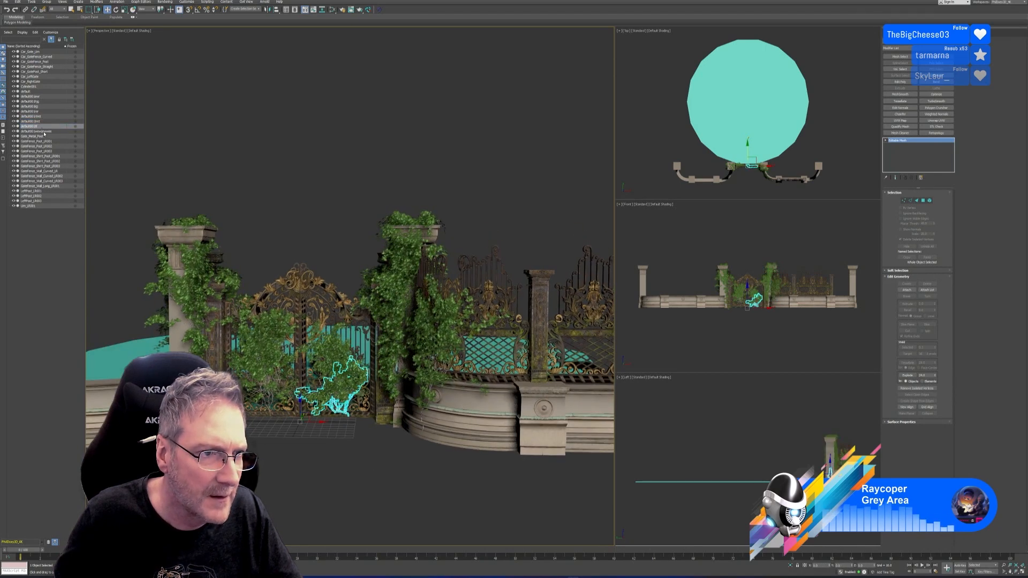
left_click(44, 132)
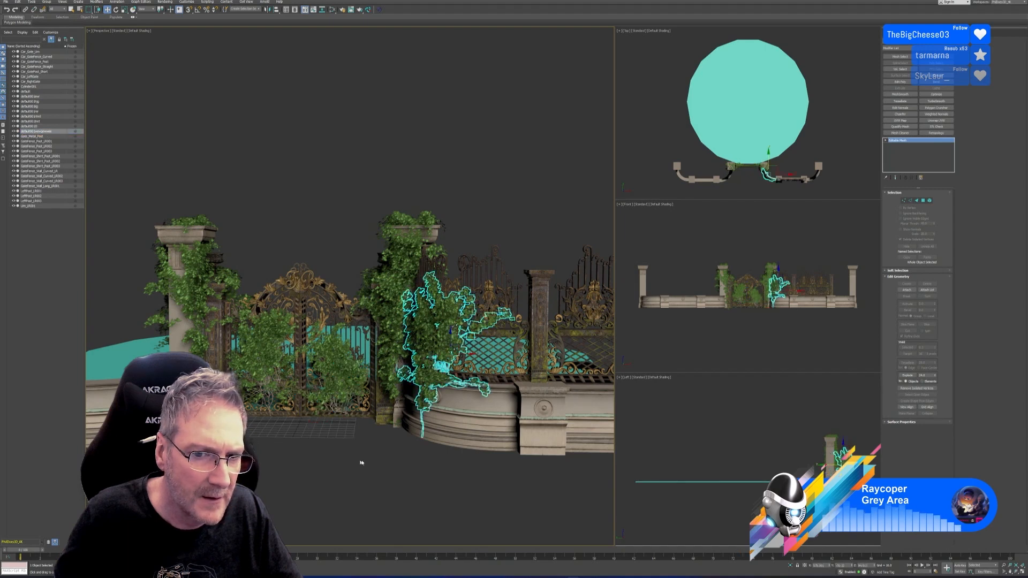
middle_click_drag(335, 495, 338, 499, "alt")
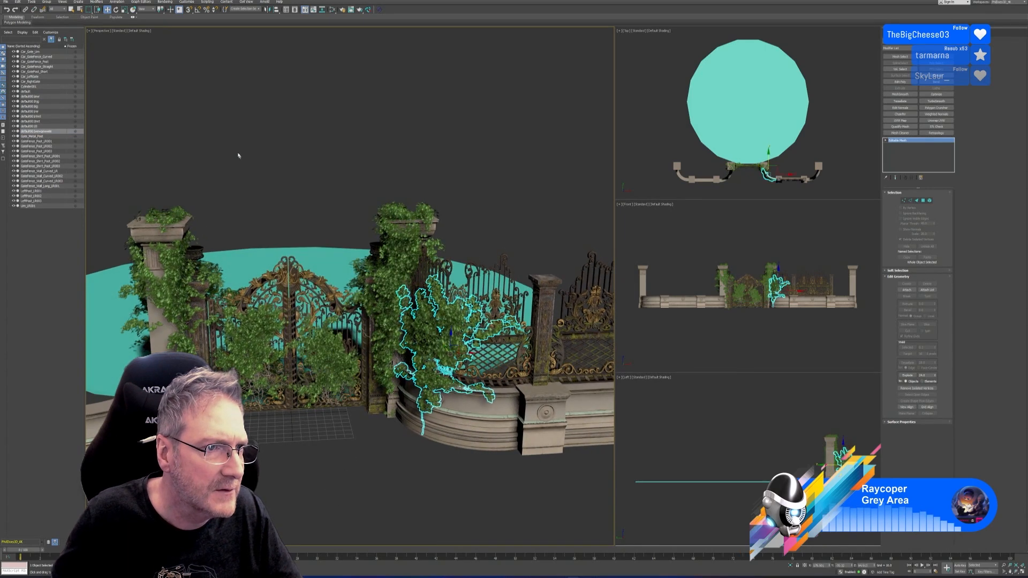
left_click(220, 130)
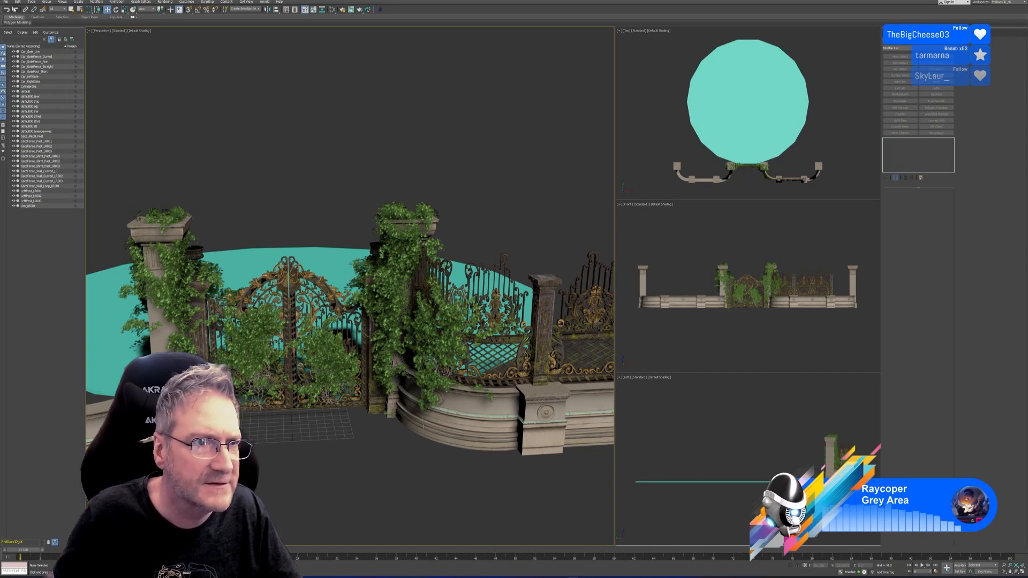
Import the straight fence ivy OBJ from the Exports folder again, extend its conflicting default name to a unique one, and frame the ivy
left_click(6, 3)
mouse_move(44, 78)
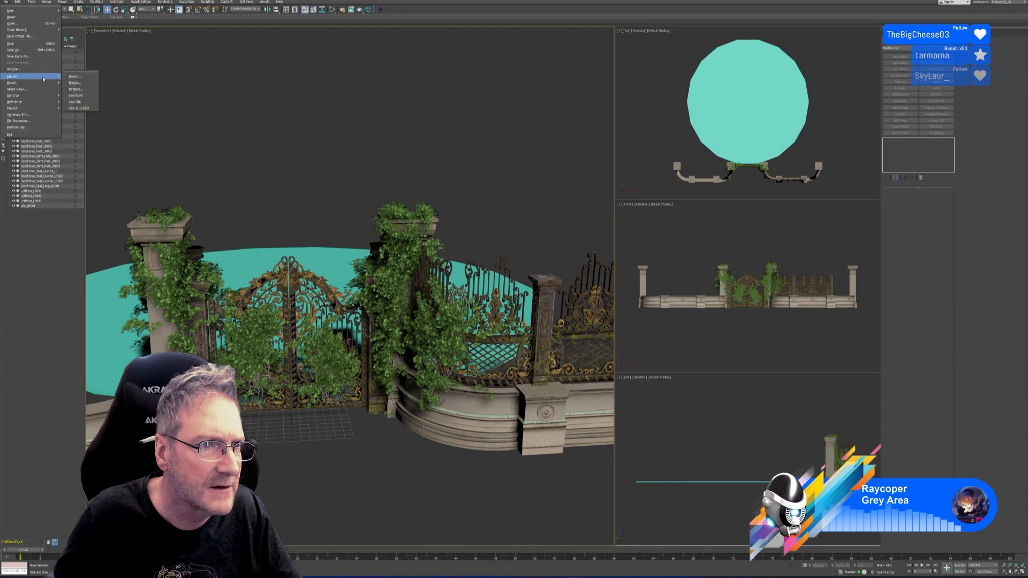
left_click(75, 77)
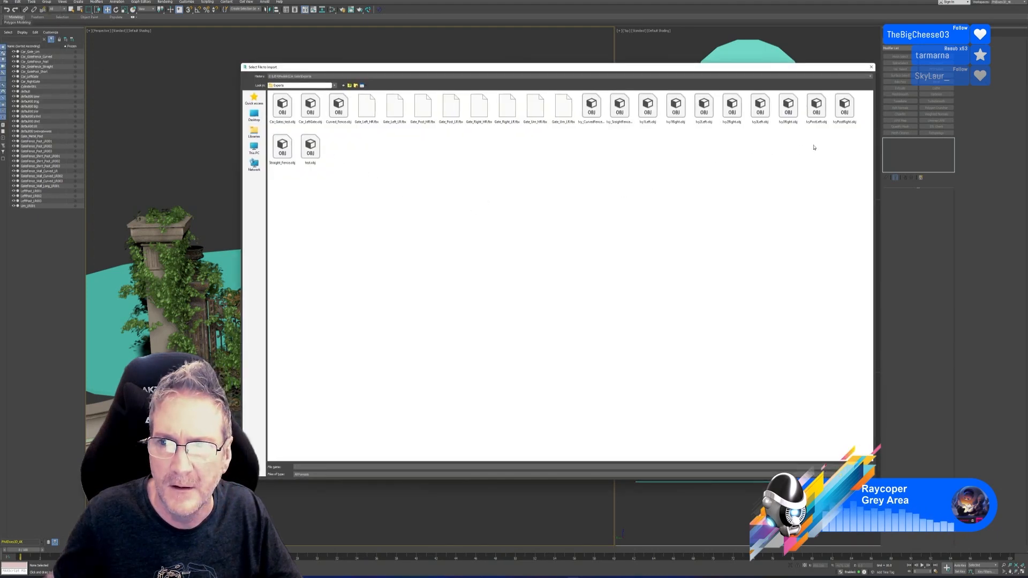
double_click(622, 114)
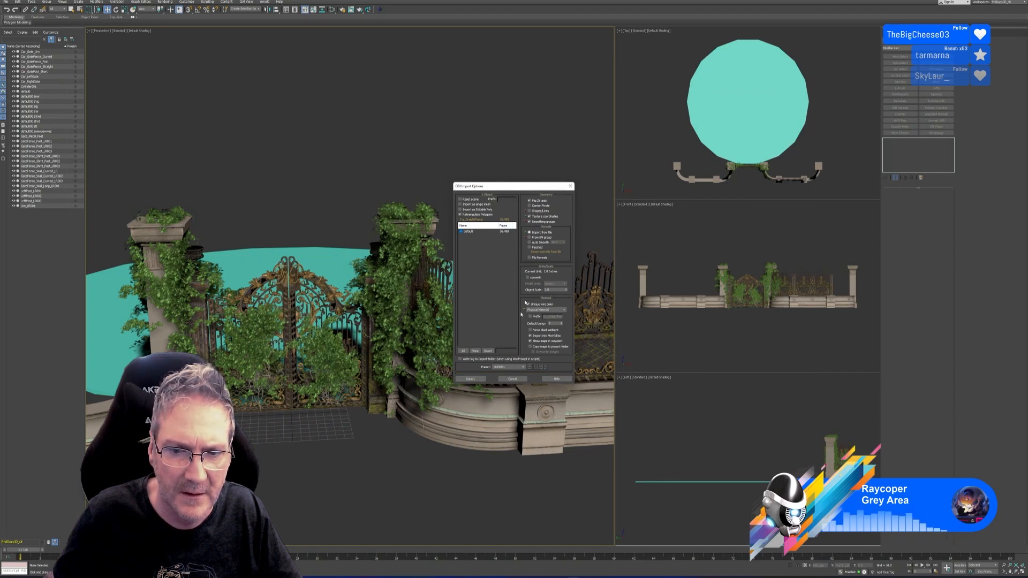
left_click(473, 380)
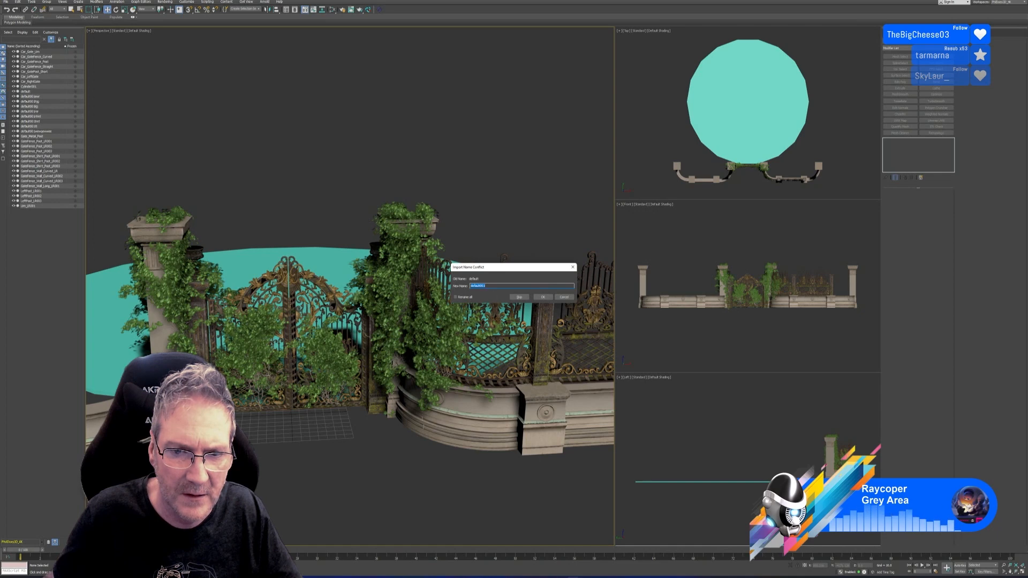
left_click(494, 287)
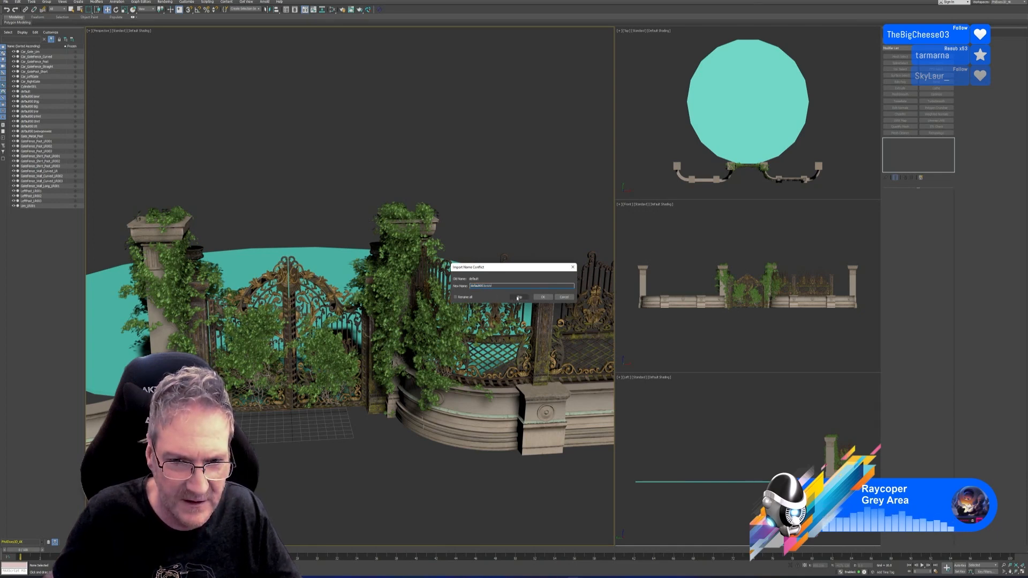
left_click(543, 297)
key("z")
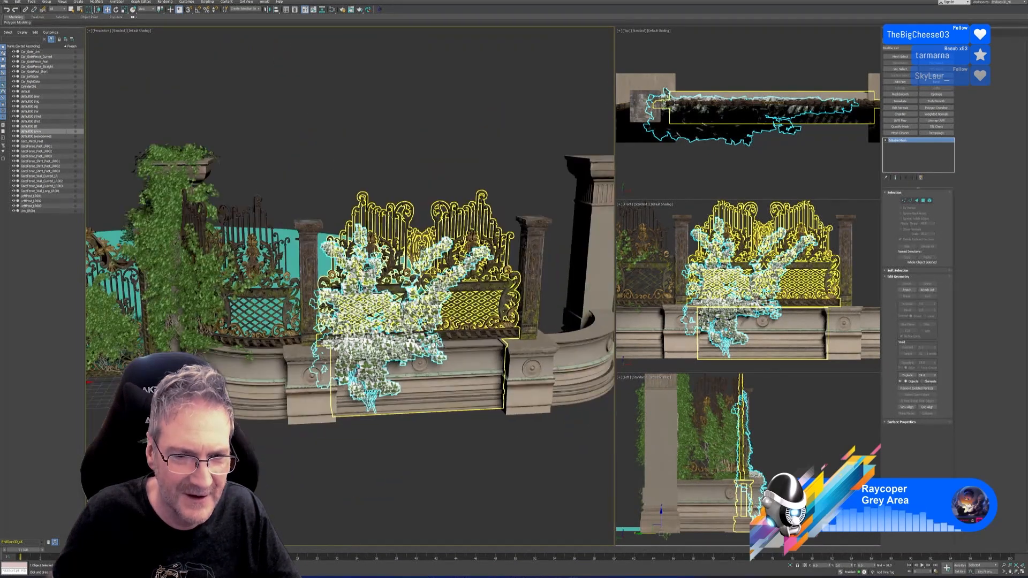
Assign the existing Multi/Sub-Object ivy leaf material to the newly imported straight fence ivy
middle_click_drag(298, 168, 362, 165, "alt")
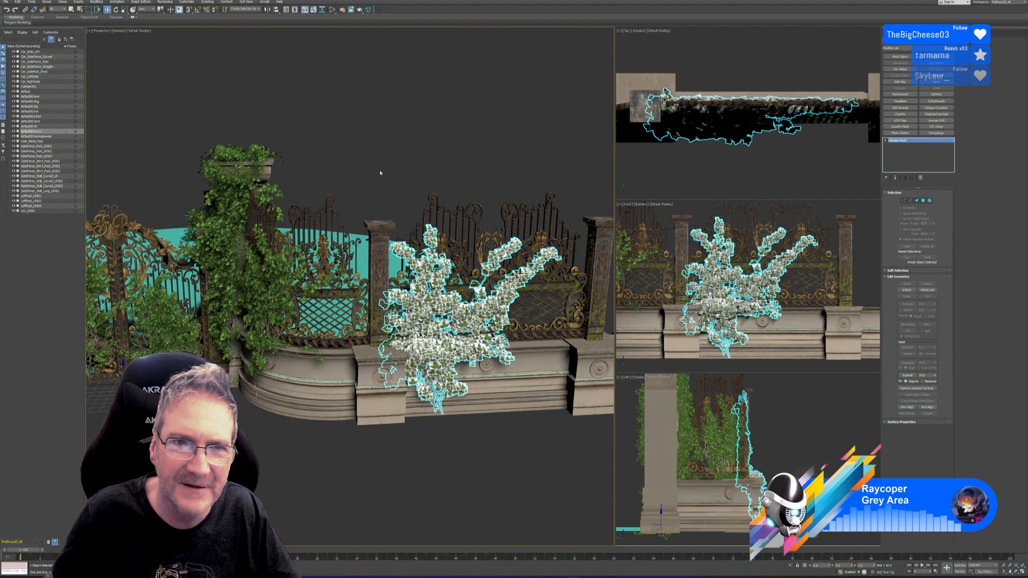
left_click(332, 10)
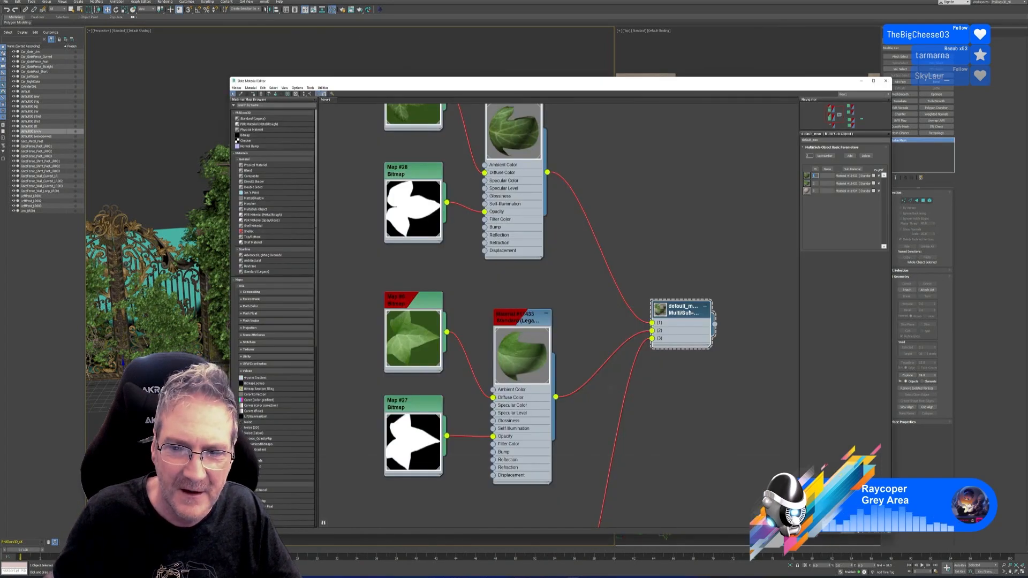
right_click(690, 311)
left_click(705, 318)
key("m")
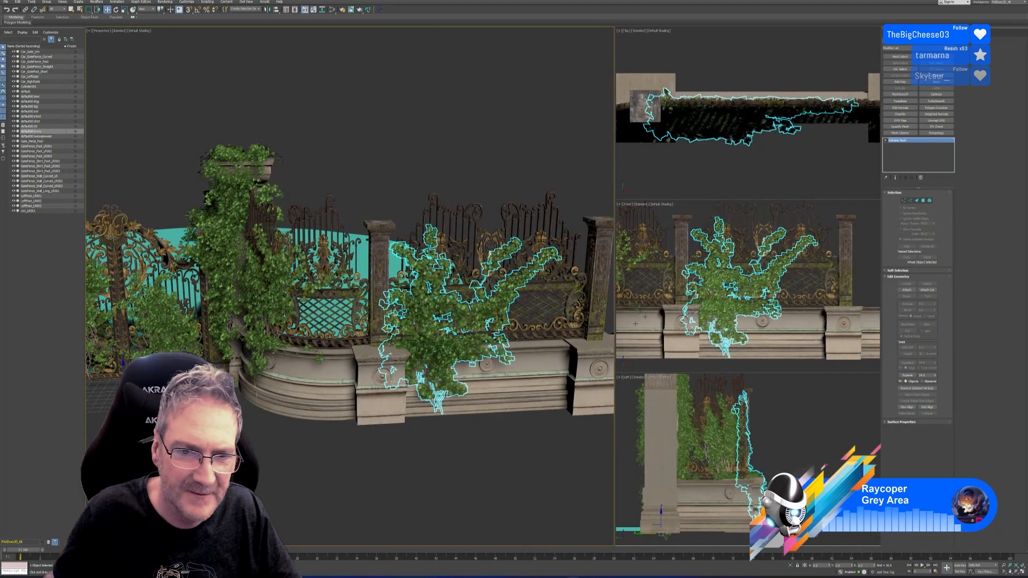
Centre the straight fence ivy's pivot on the object and shift the plant a short way along the fence, away from the gate
middle_click_drag(523, 426, 515, 420, "alt")
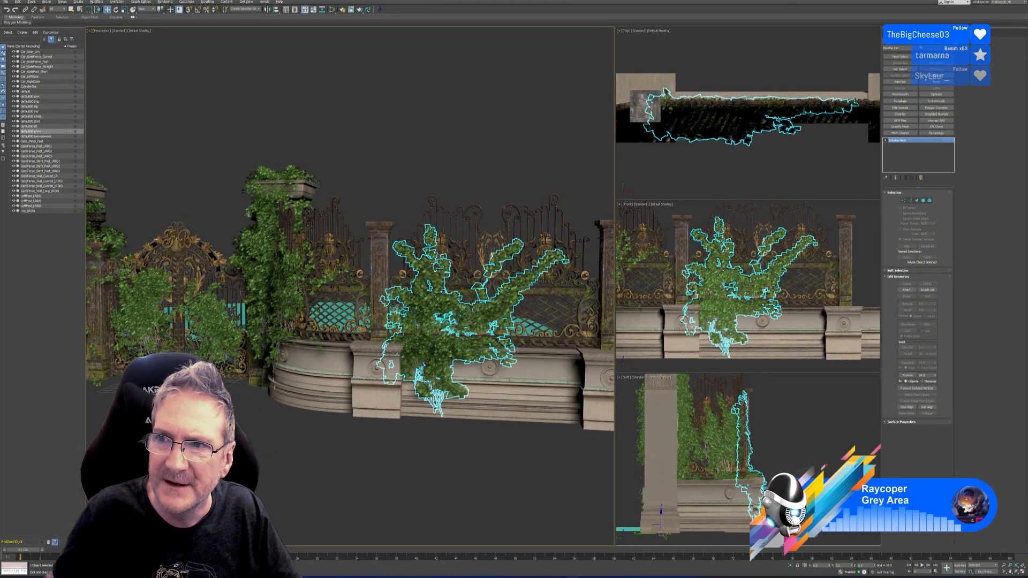
left_click(909, 33)
left_click(917, 72)
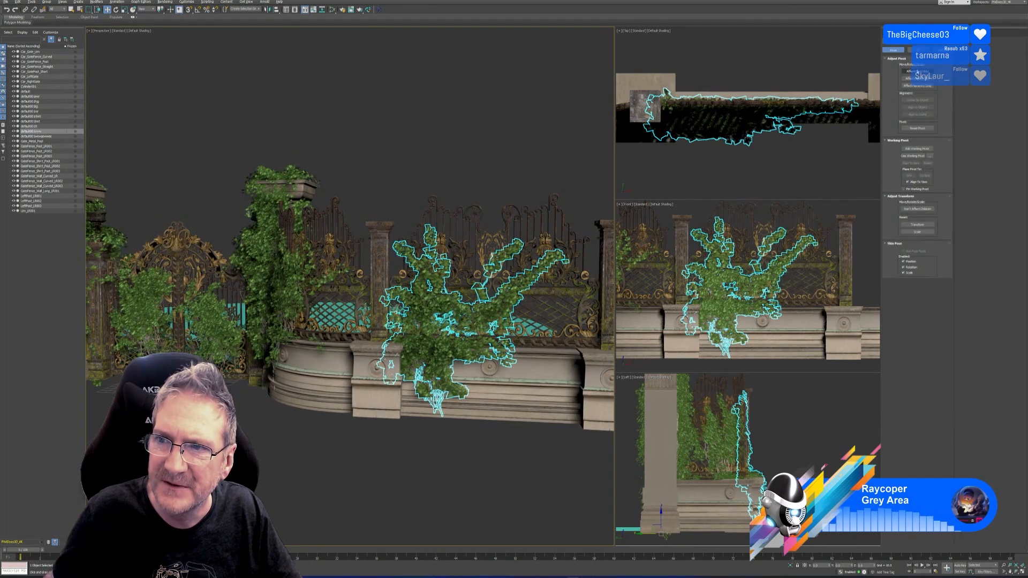
left_click(917, 71)
middle_click_drag(777, 172, 768, 172)
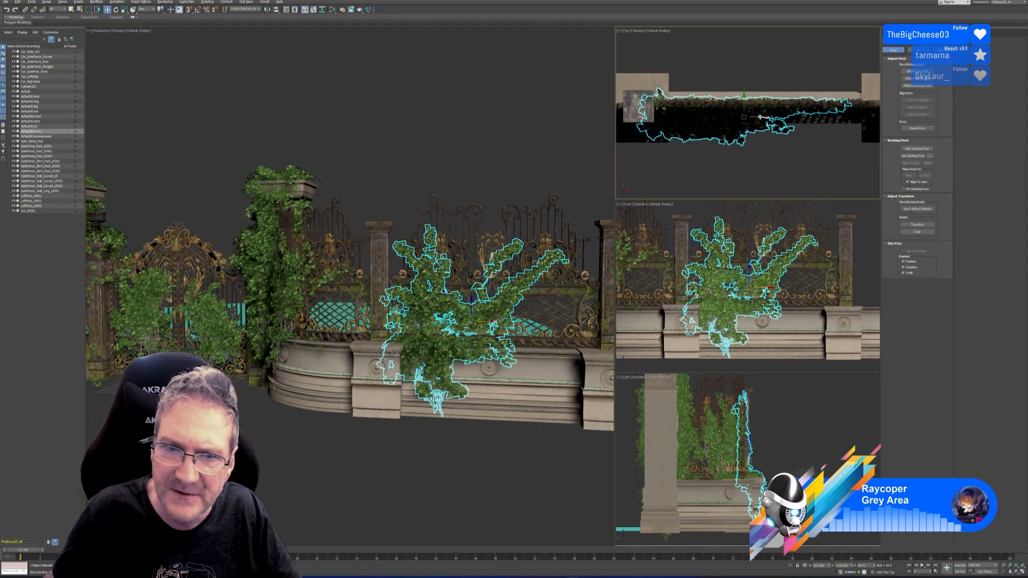
left_click_drag(760, 117, 783, 117)
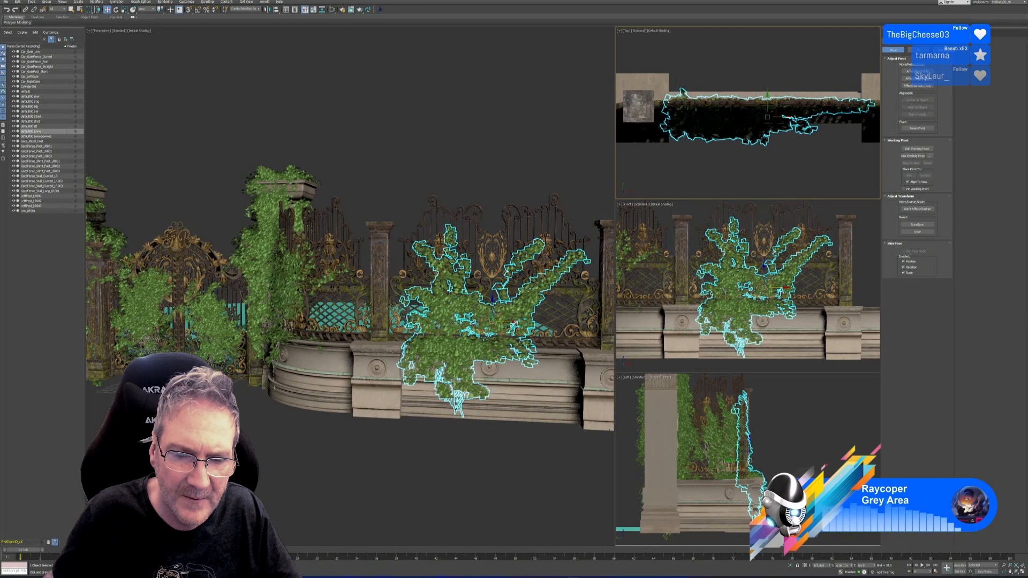
Clear the selection and look over the ivy on the straight fence, gate and pillars from near and far
middle_click_drag(547, 388, 582, 390, "alt")
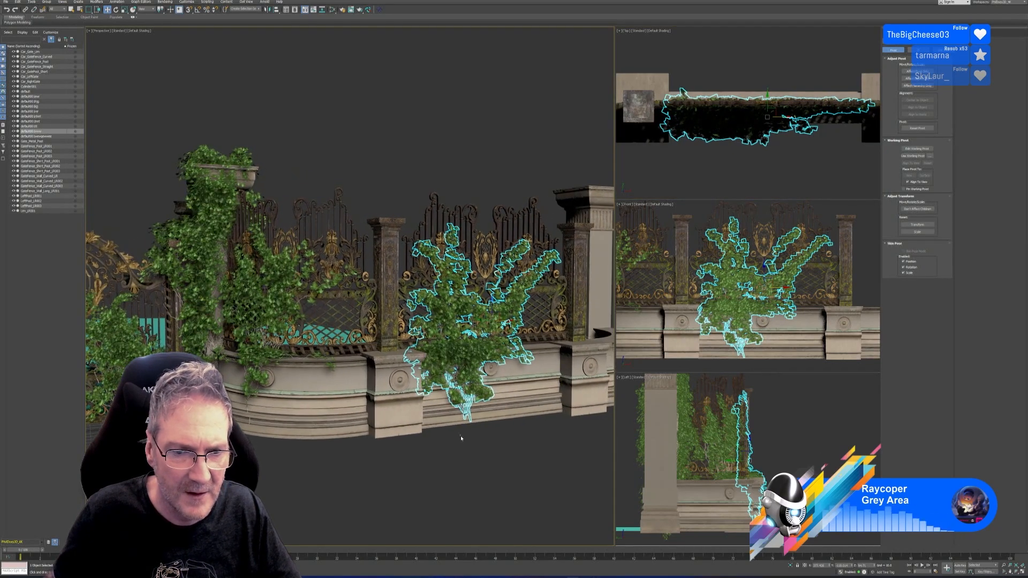
left_click(474, 457)
scroll(474, 457, "down", 5)
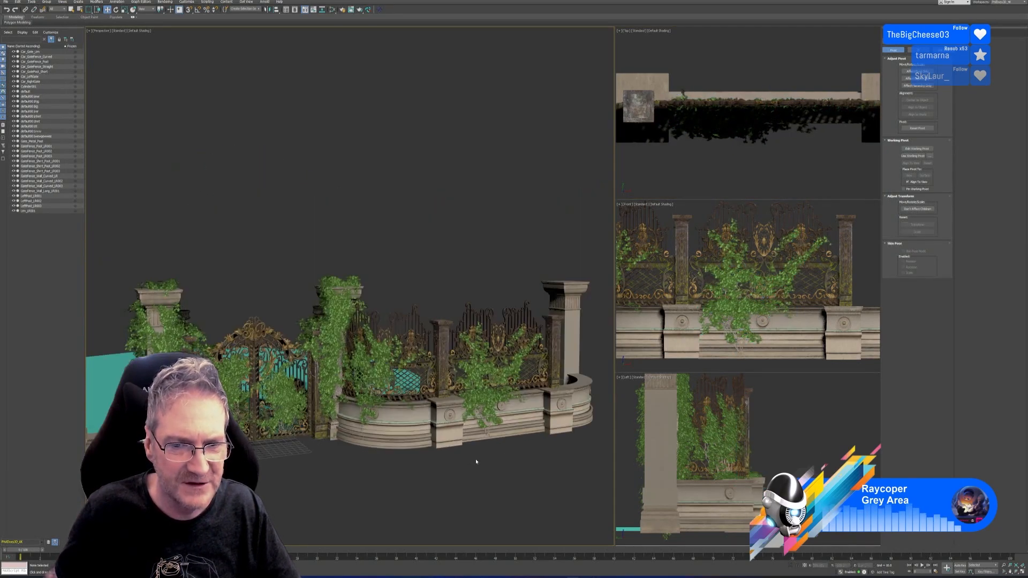
middle_click_drag(427, 225, 436, 190)
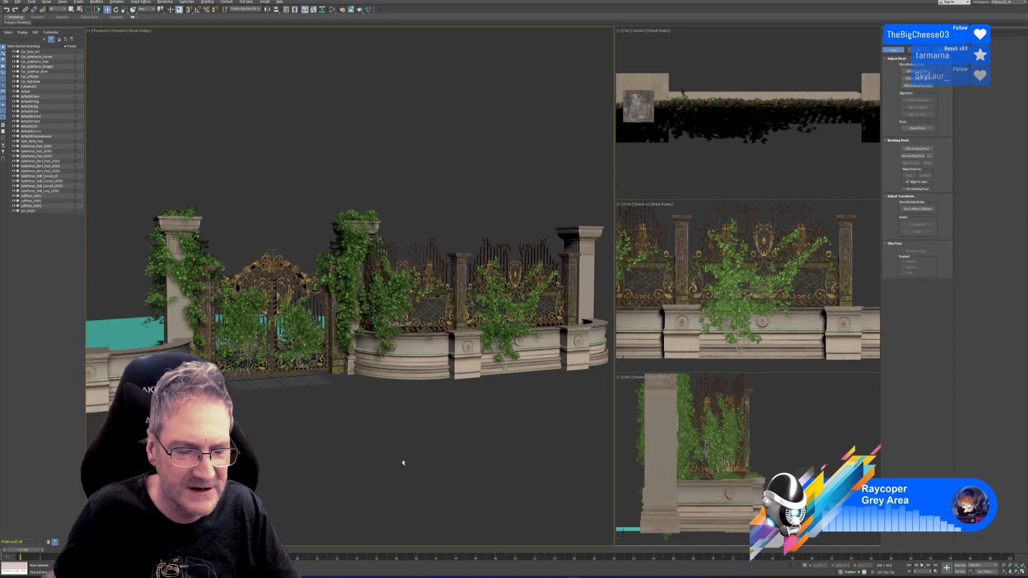
scroll(241, 405, "up", 3)
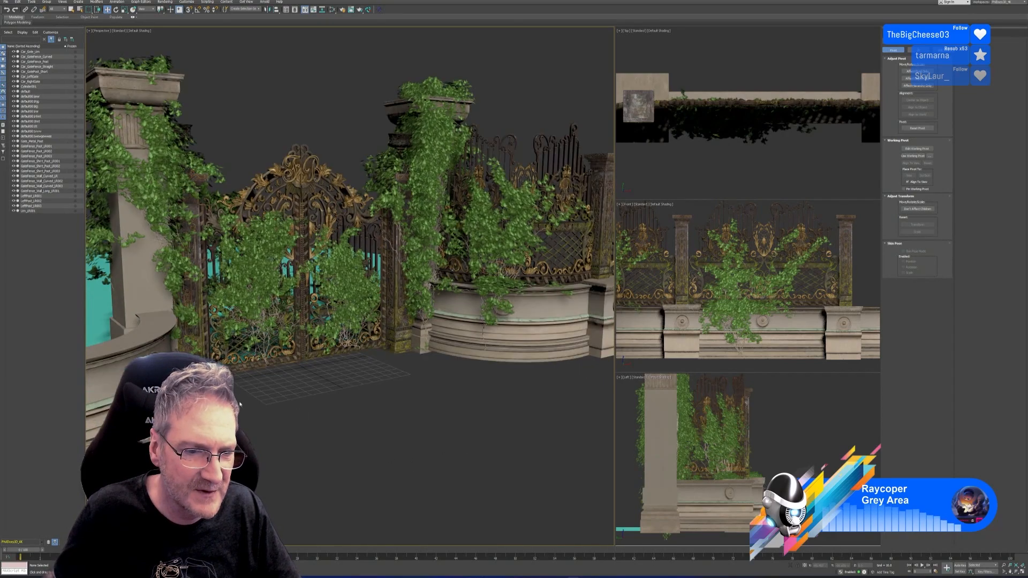
scroll(196, 345, "up", 4)
scroll(323, 384, "down", 7)
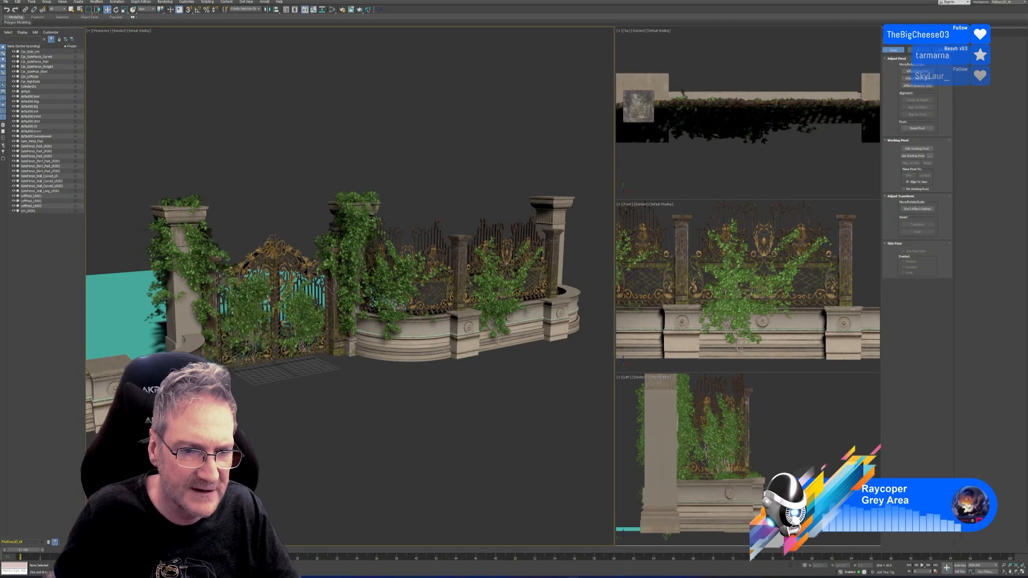
mouse_move(484, 400)
middle_mouse_down()
mouse_move(491, 395)
mouse_move(476, 399)
middle_mouse_up()
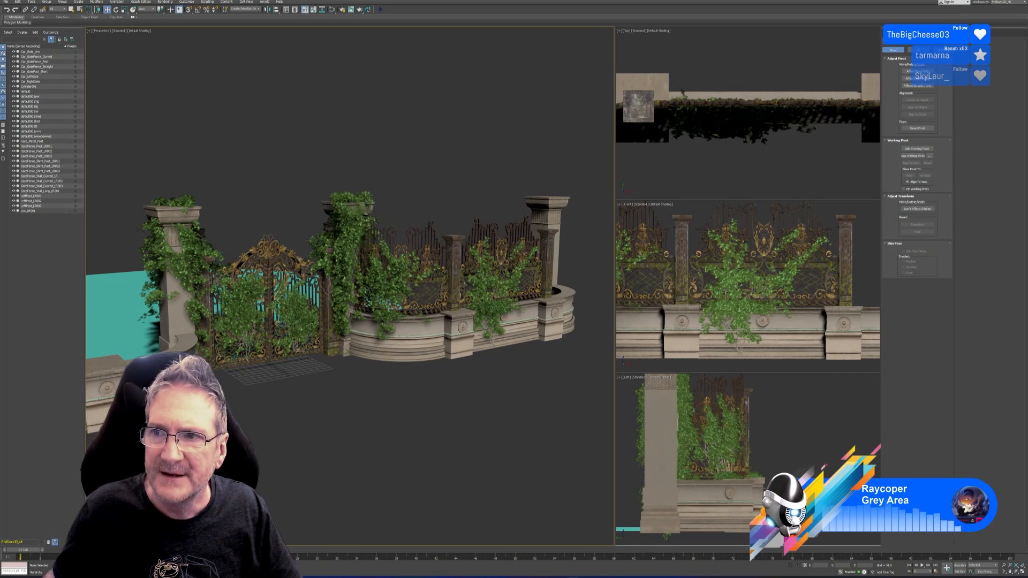
Create a thin, flat box on the ground in front of the gate, spanning roughly the gate's width
left_click(887, 33)
left_click(900, 69)
scroll(745, 128, "down", 6)
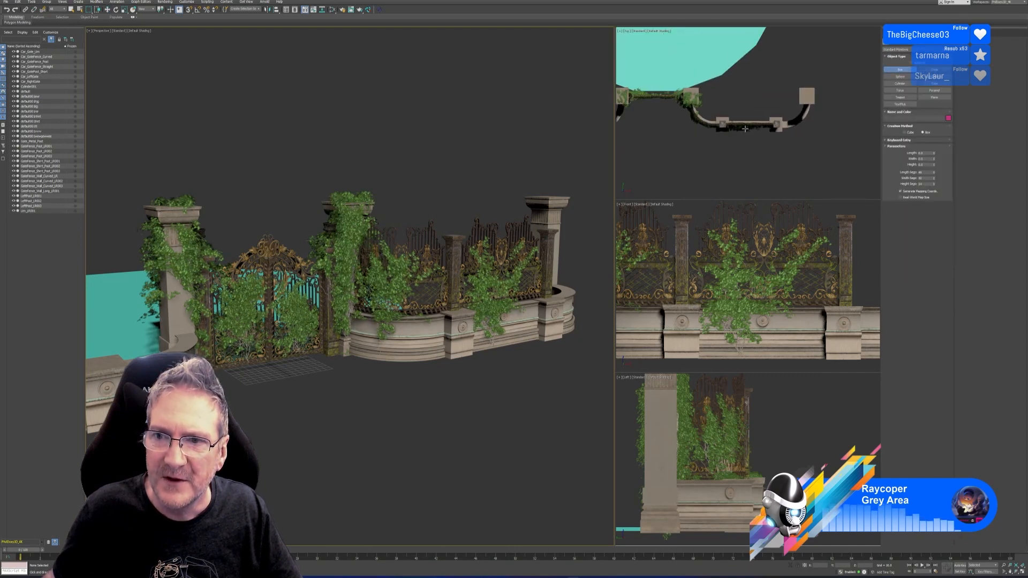
middle_click_drag(760, 150, 836, 124)
scroll(799, 131, "down", 1)
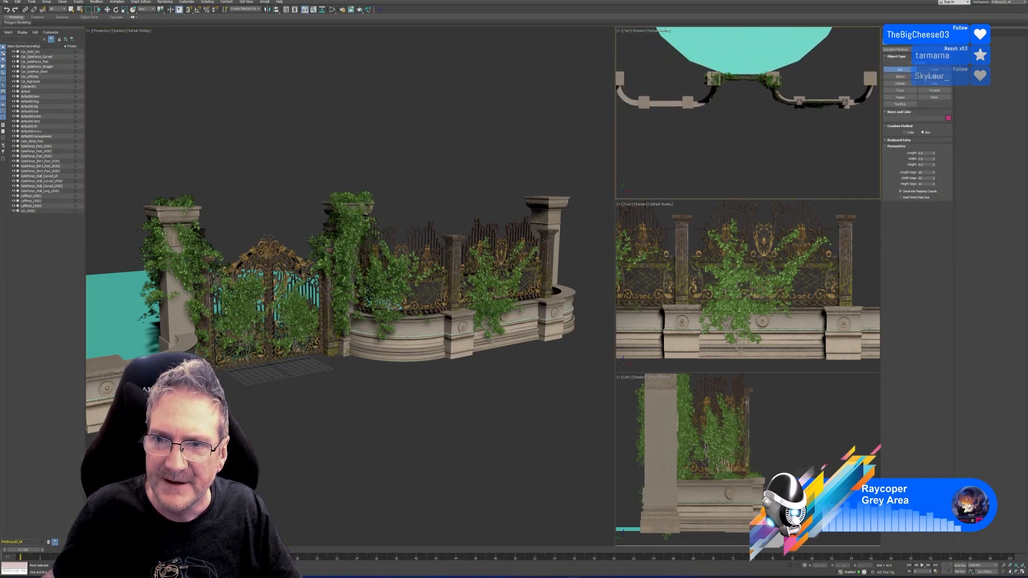
left_click_drag(710, 74, 803, 156)
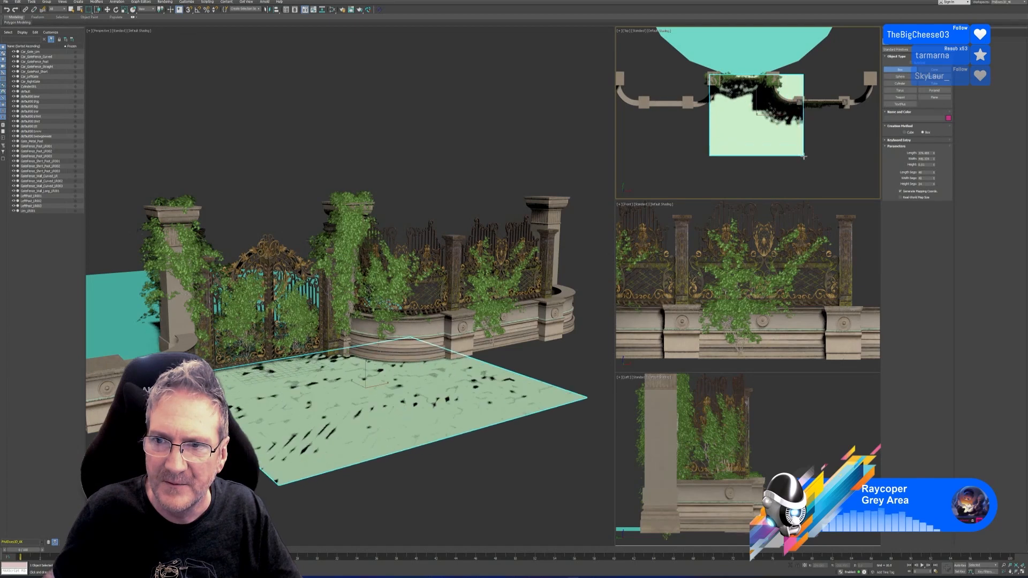
left_click(672, 139)
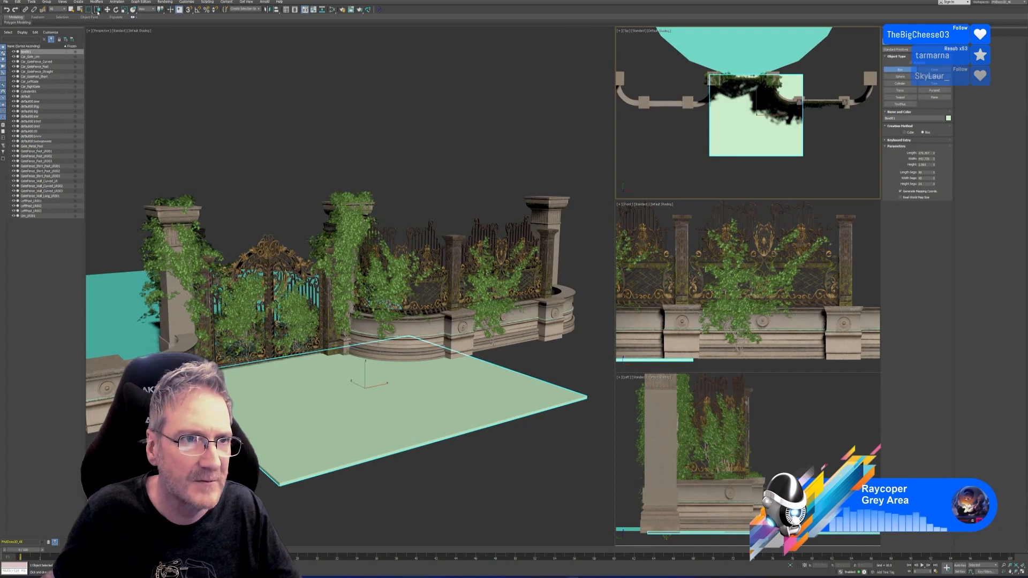
Move the ground box sideways until it is centred in front of the gate
key("w")
middle_click_drag(751, 167, 749, 167)
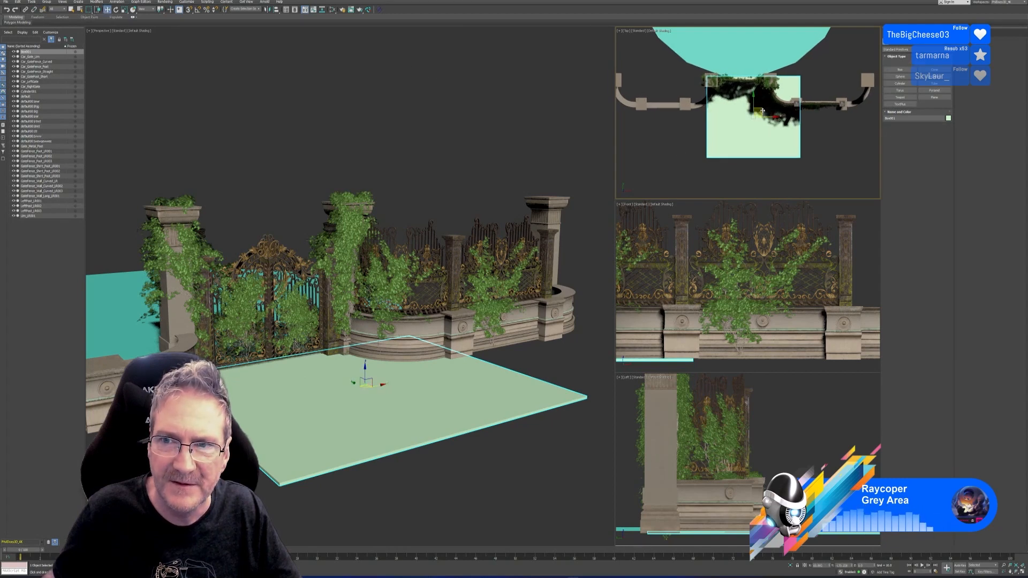
left_click_drag(762, 109, 748, 108)
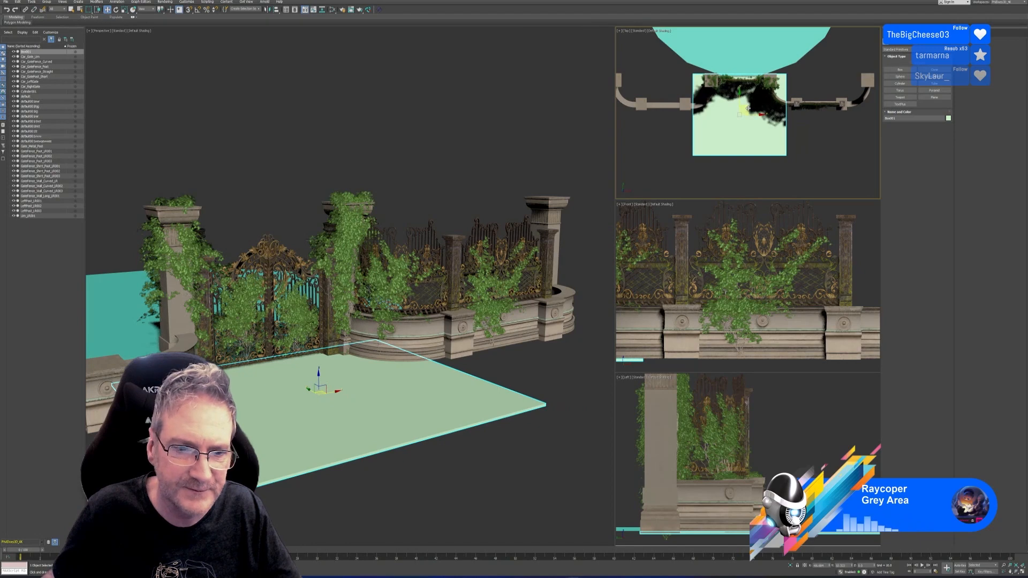
middle_click_drag(276, 196, 333, 179)
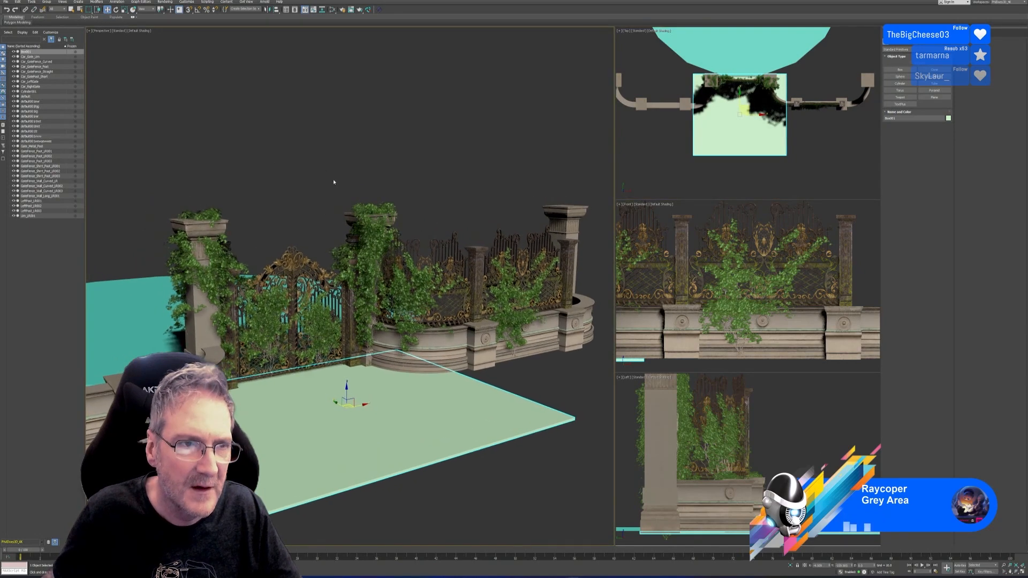
left_click(6, 2)
mouse_move(22, 83)
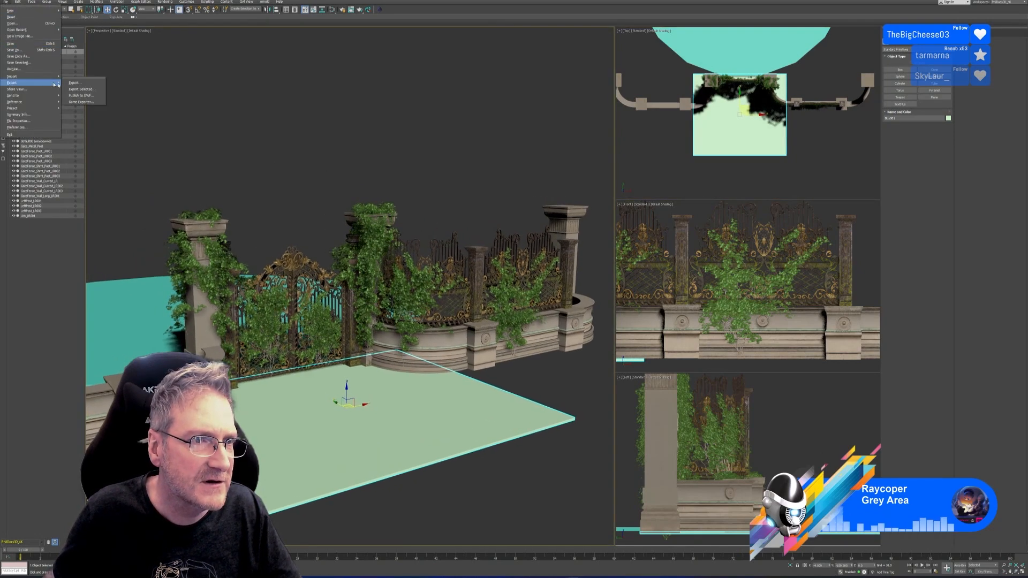
left_click(78, 83)
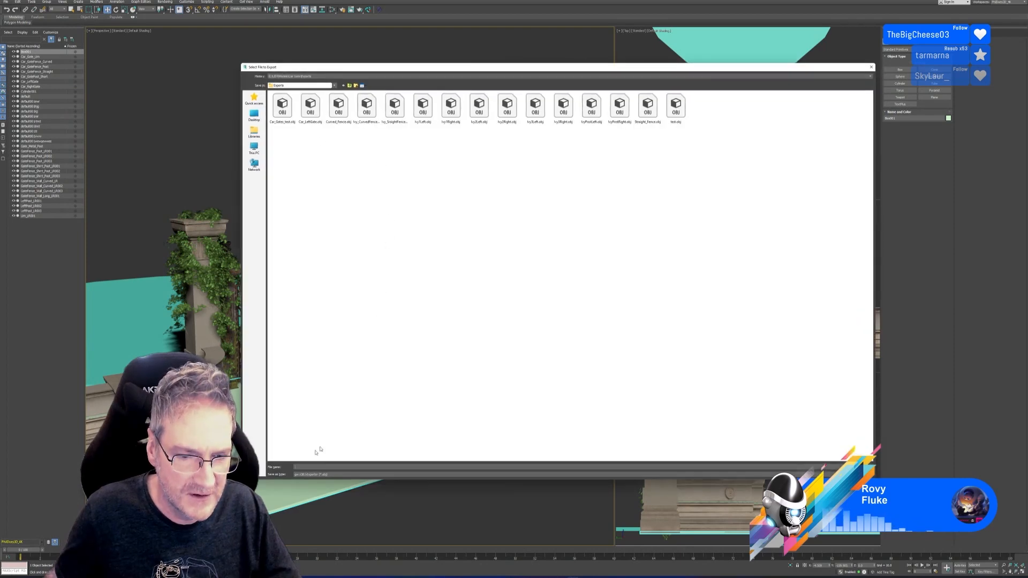
type("IvyWound")
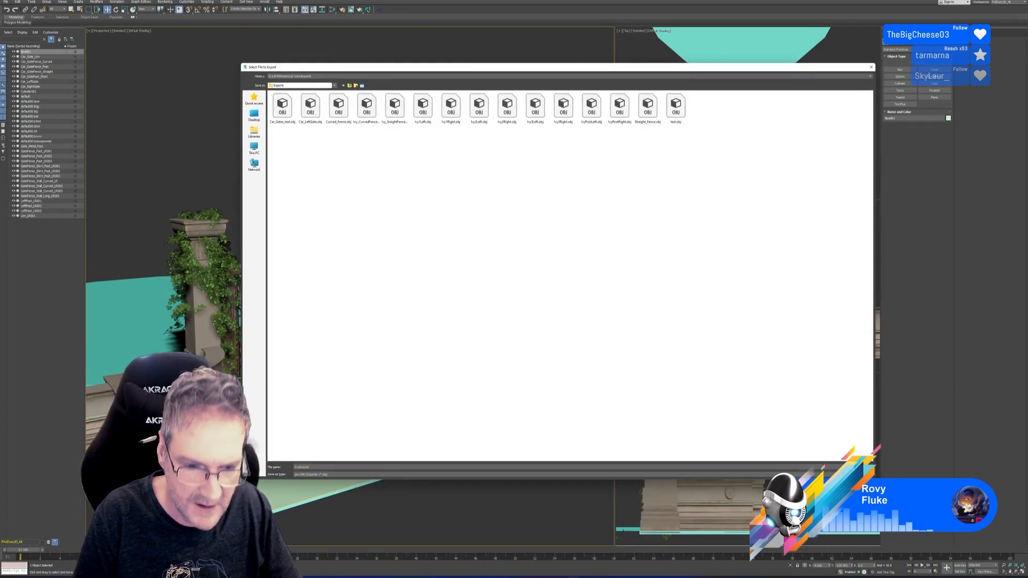
key("Return")
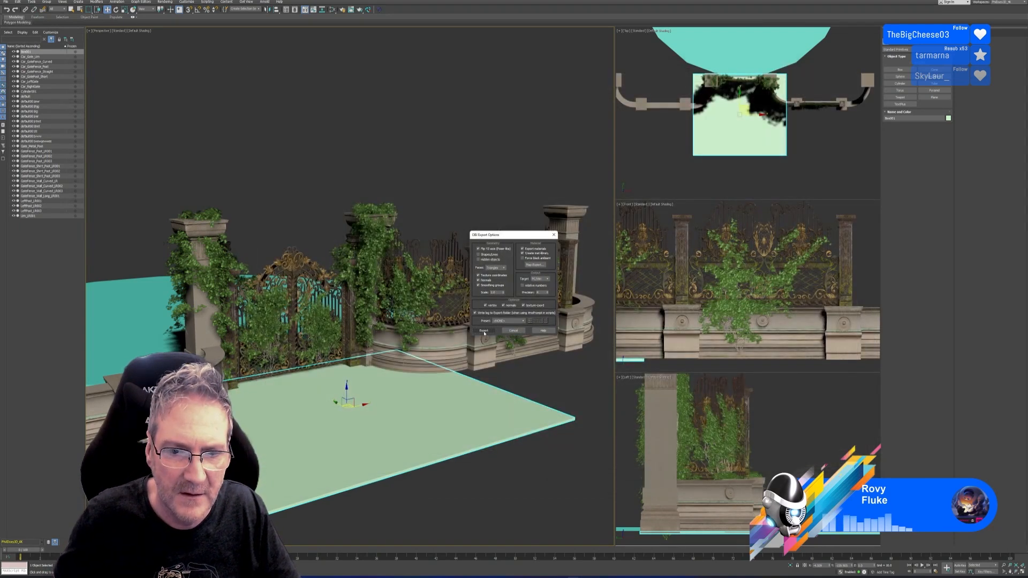
left_click(519, 332)
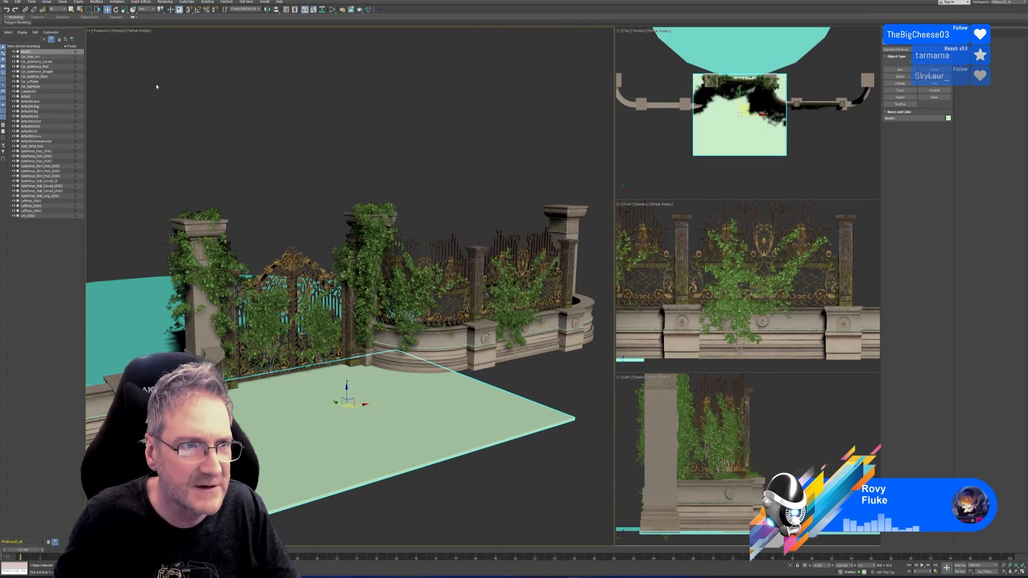
Export the ground box to the Exports folder as an OBJ file named Ground, and save the scene
left_click(5, 2)
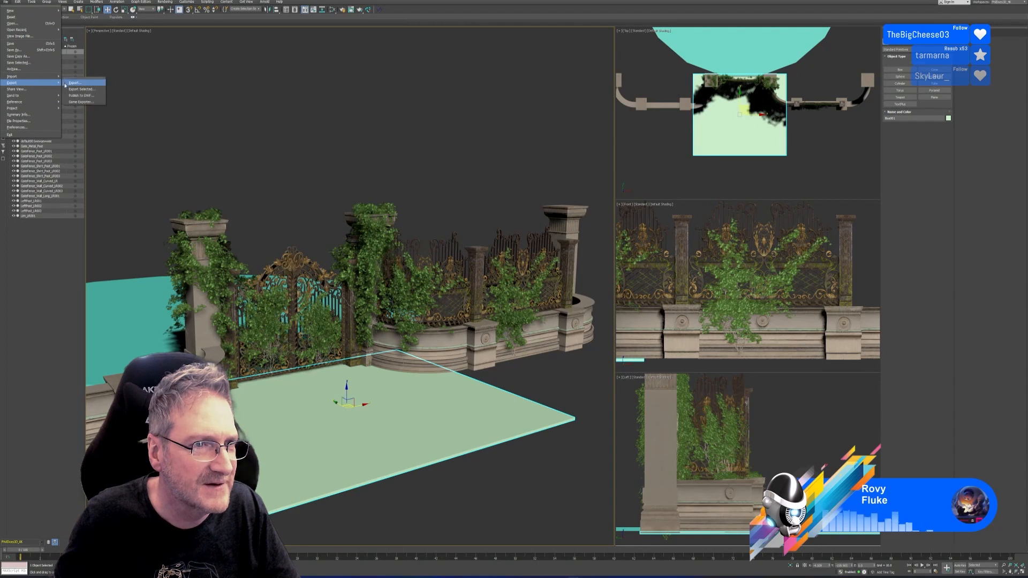
left_click(74, 83)
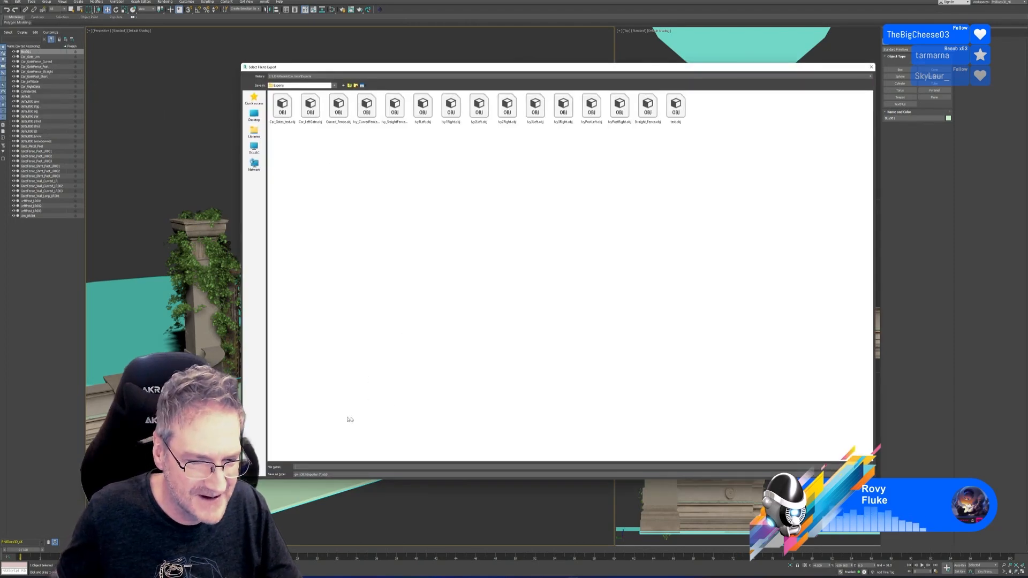
type("Ground")
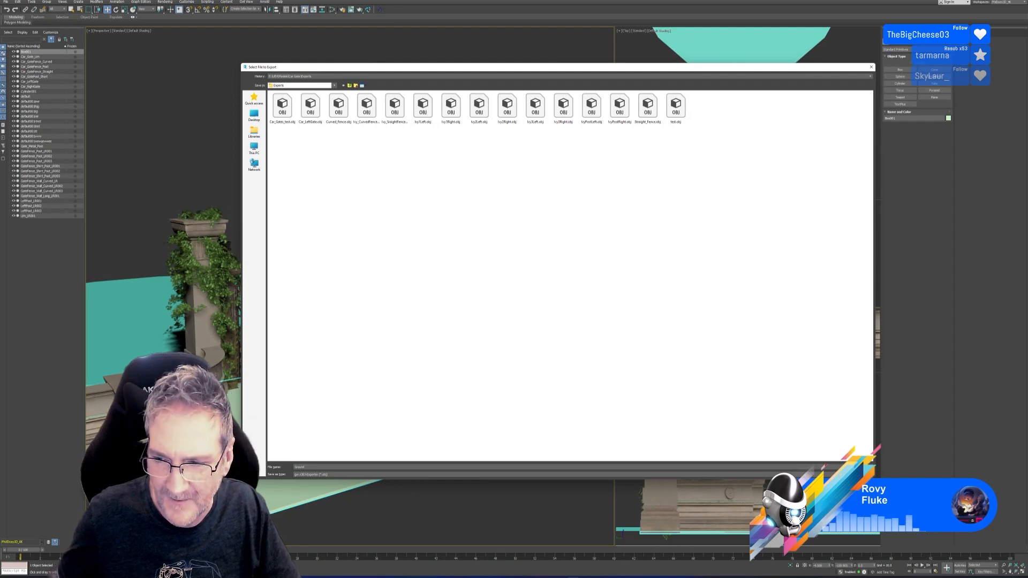
key("Return")
left_click(484, 330)
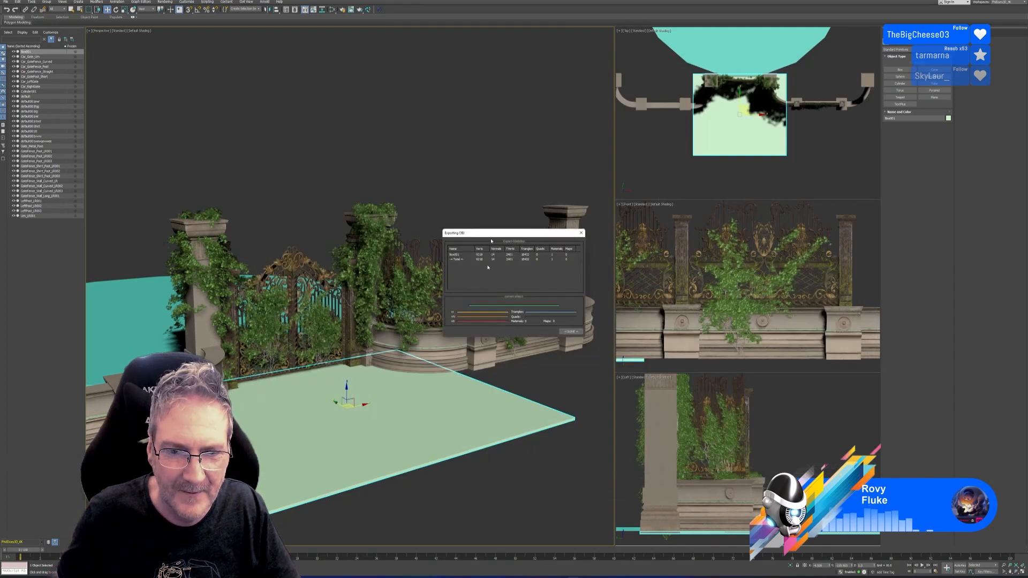
left_click(571, 331)
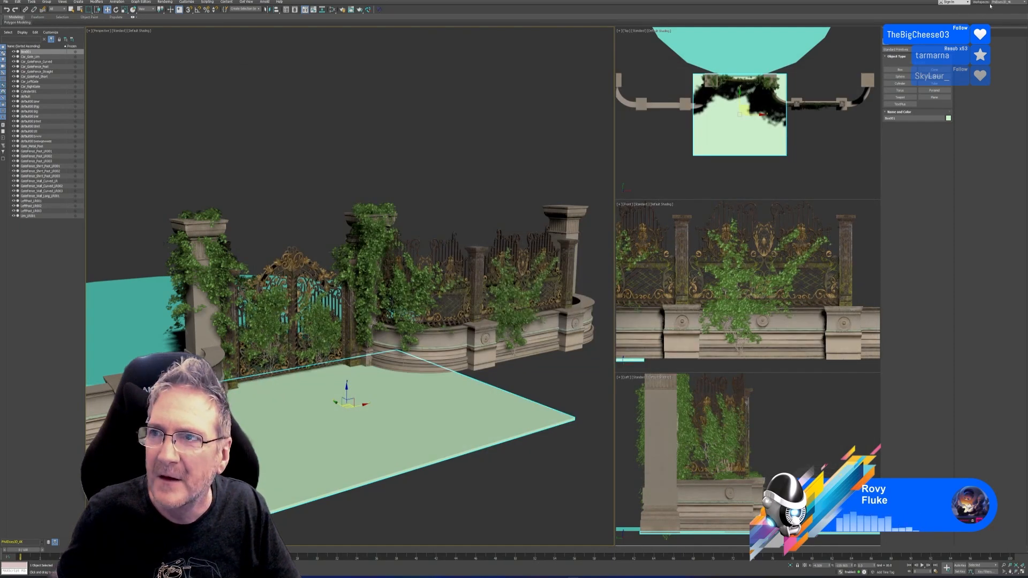
left_click(5, 2)
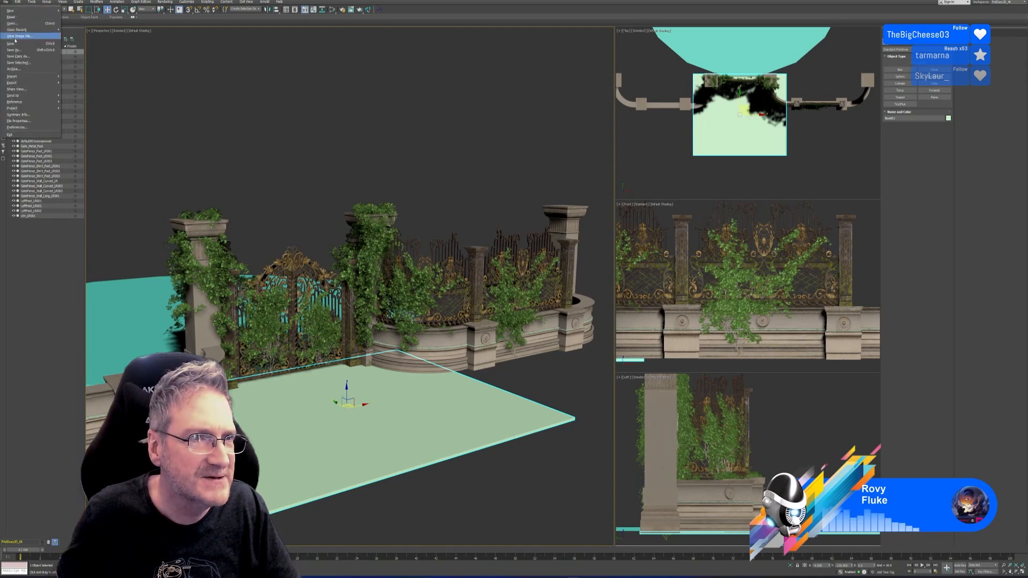
left_click(16, 43)
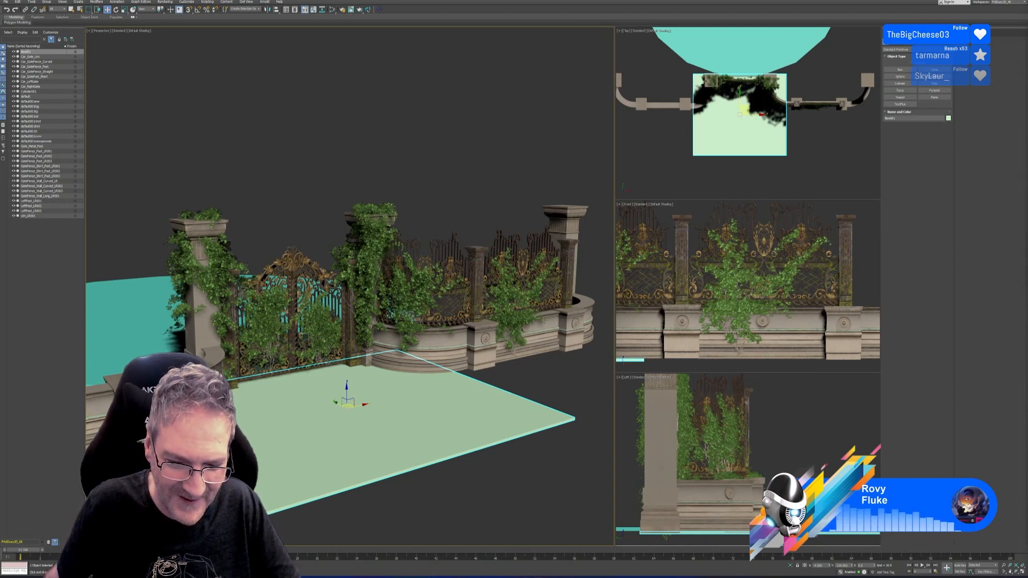
Switch to the web browser and open the copied image link to view the two mech renders
key("alt+Tab")
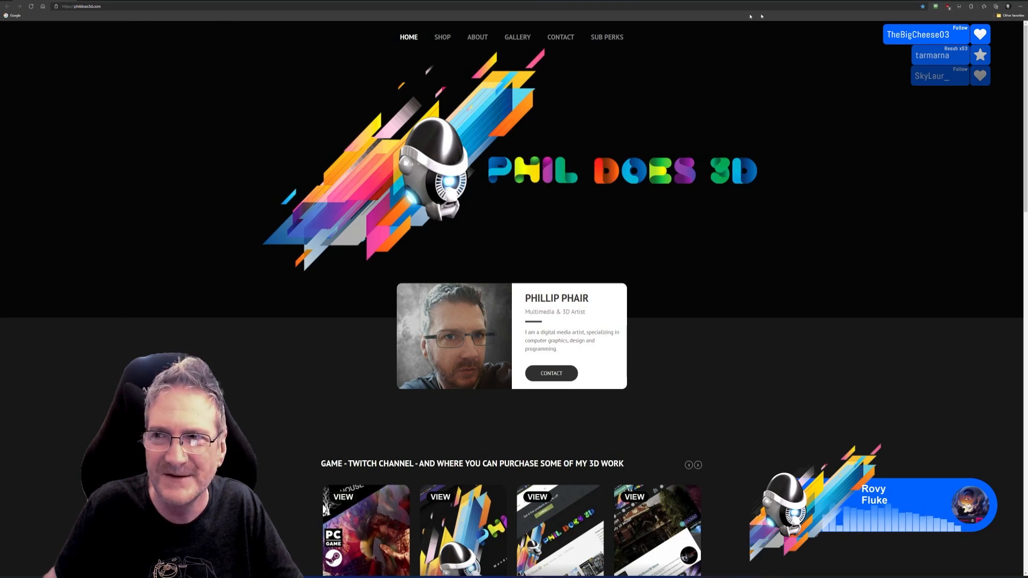
key("ctrl+l")
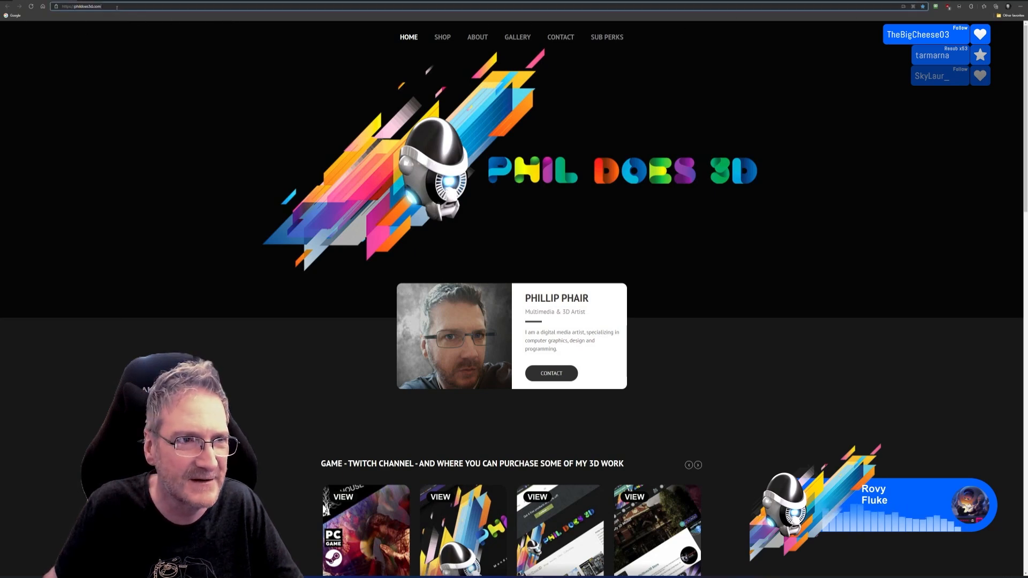
key("ctrl+v")
key("Return")
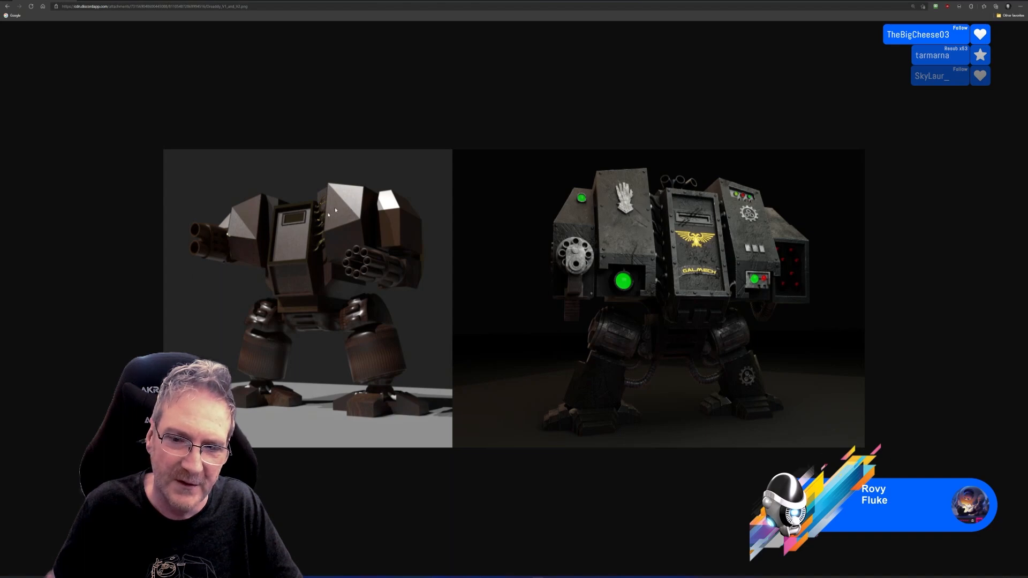
Switch to Ivy Generator and import Ground.obj from the Exports folder
key("alt+Tab")
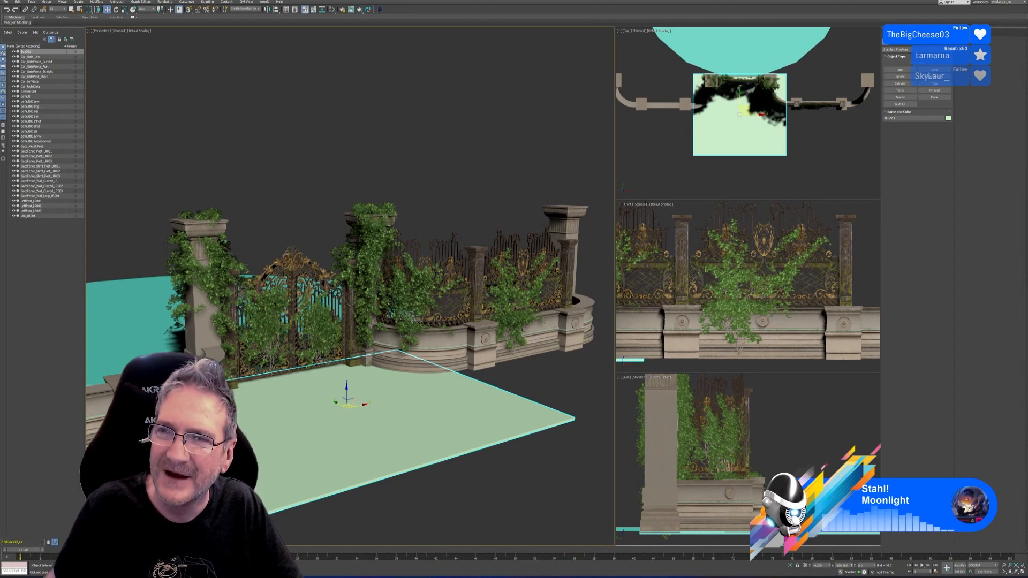
left_click(997, 4)
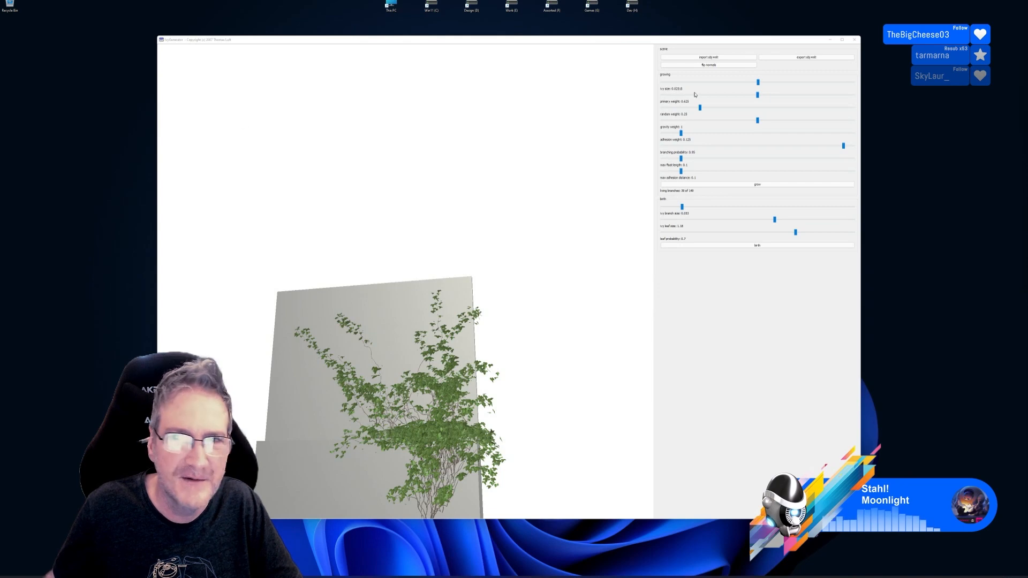
left_click(709, 57)
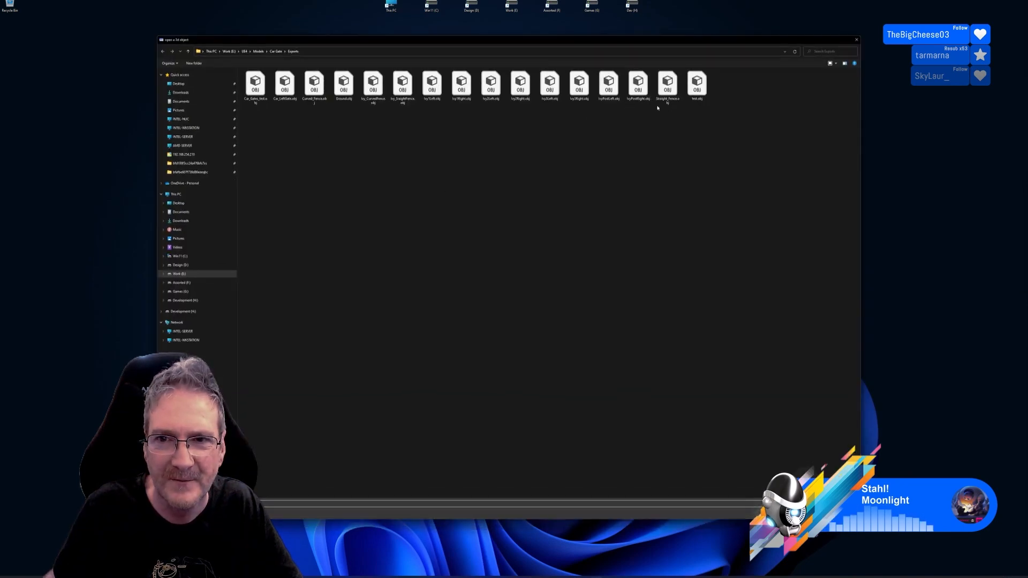
double_click(344, 88)
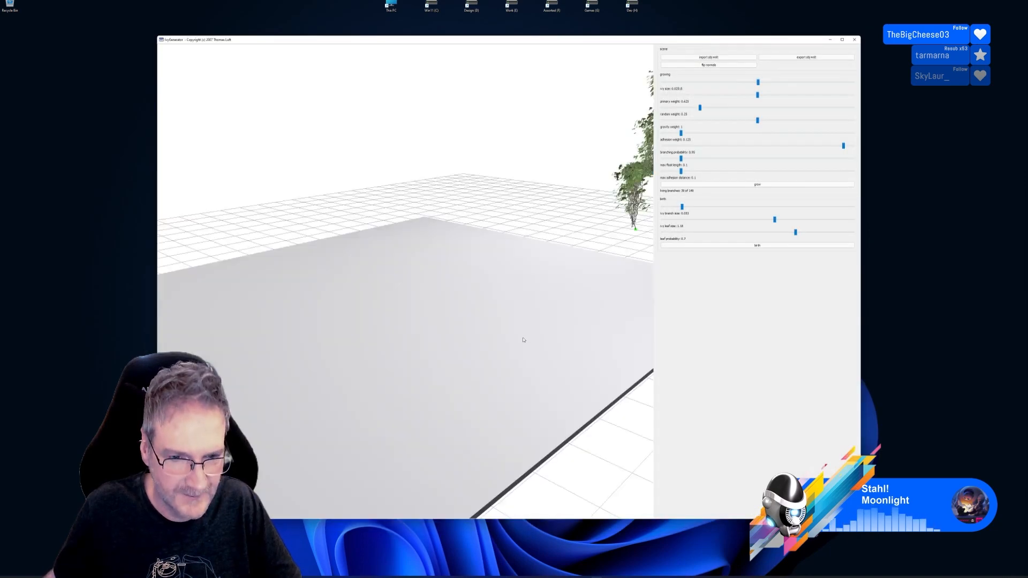
left_click_drag(522, 338, 544, 326)
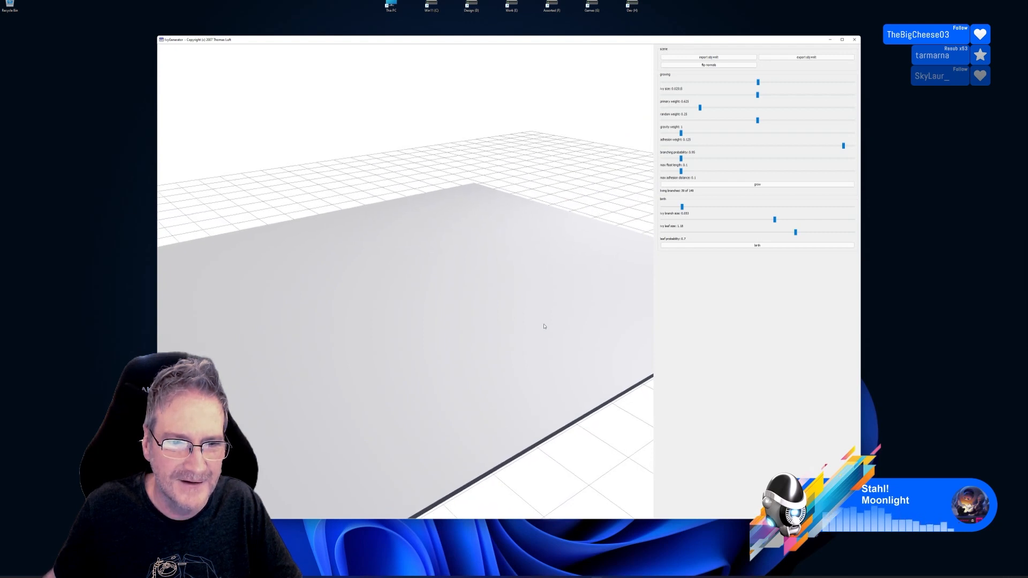
key("alt+Tab")
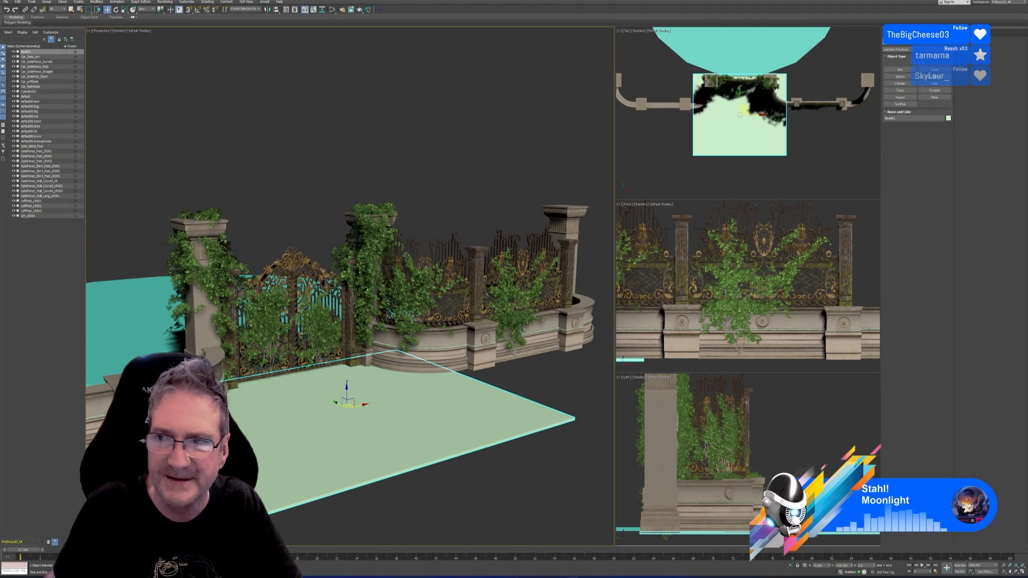
key("alt+Tab")
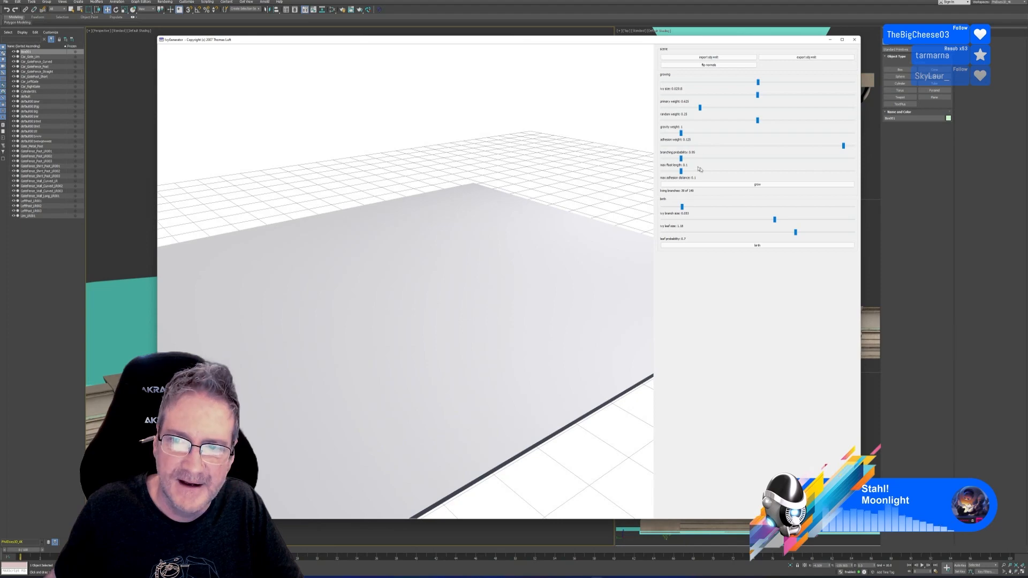
Grow a leafy ivy plant near the middle of the ground surface and export it to the Exports folder as Ivy1_Ground.obj
left_click_drag(446, 304, 453, 290)
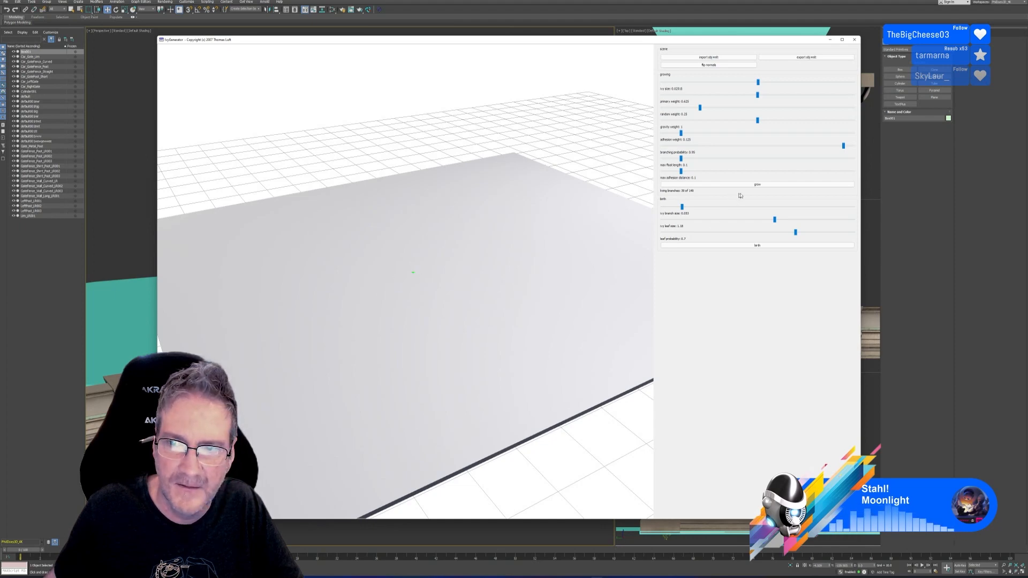
left_click(753, 184)
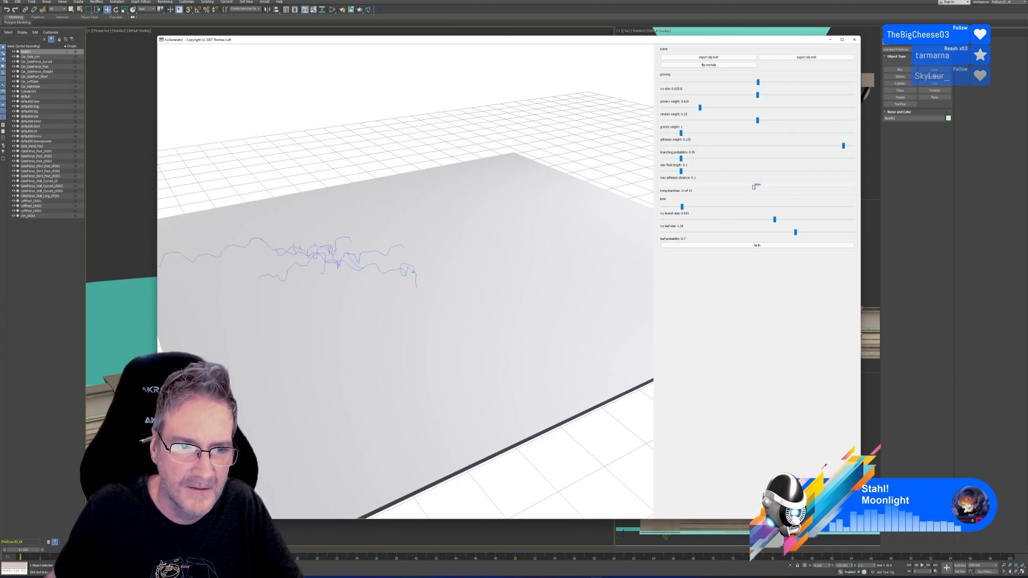
left_click(757, 246)
mouse_move(392, 373)
left_mouse_down()
mouse_move(338, 391)
mouse_move(343, 458)
mouse_move(440, 411)
mouse_move(470, 361)
mouse_move(407, 271)
mouse_move(409, 335)
mouse_move(443, 358)
mouse_move(409, 368)
left_mouse_up()
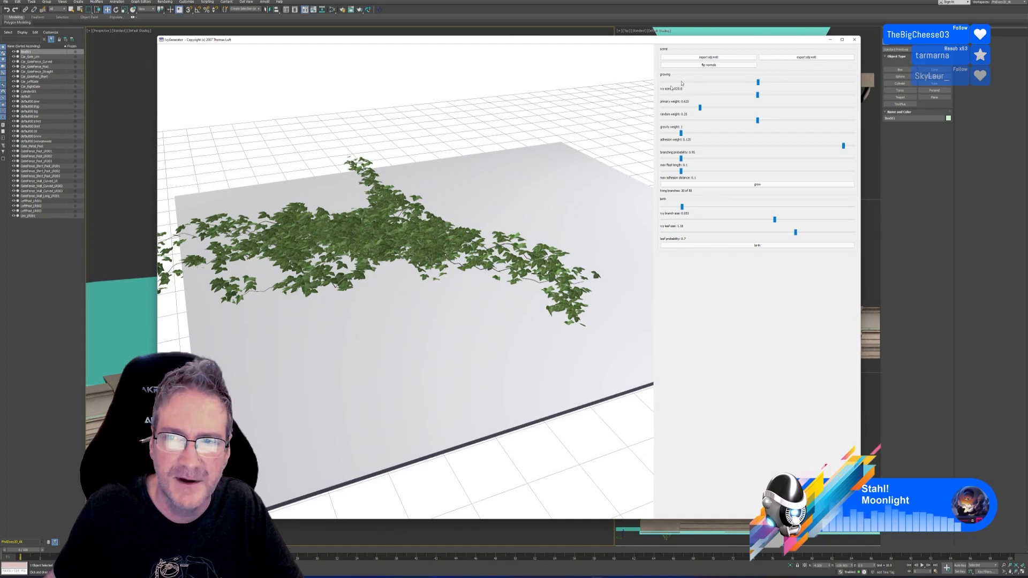
left_click(807, 58)
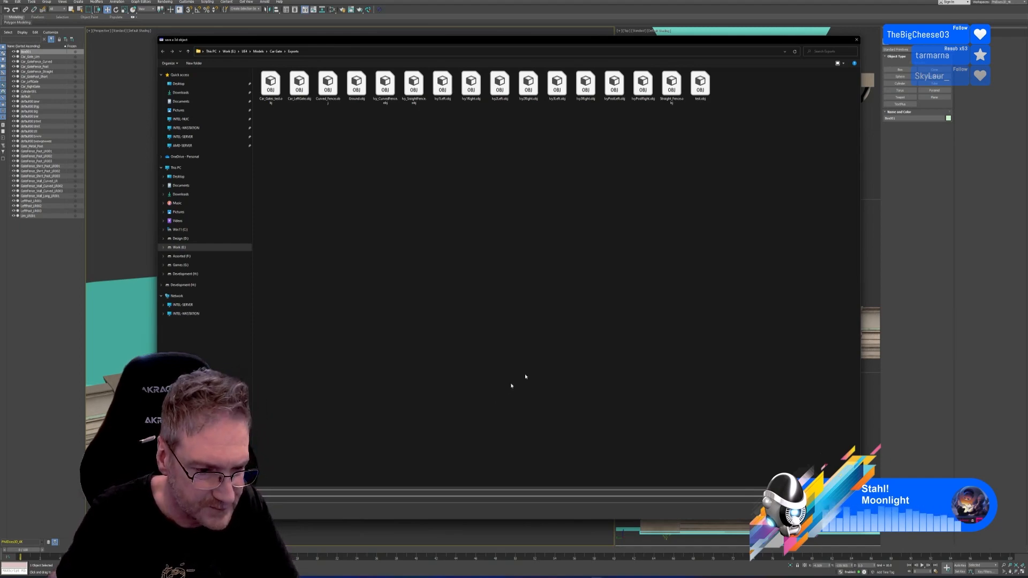
key("Return")
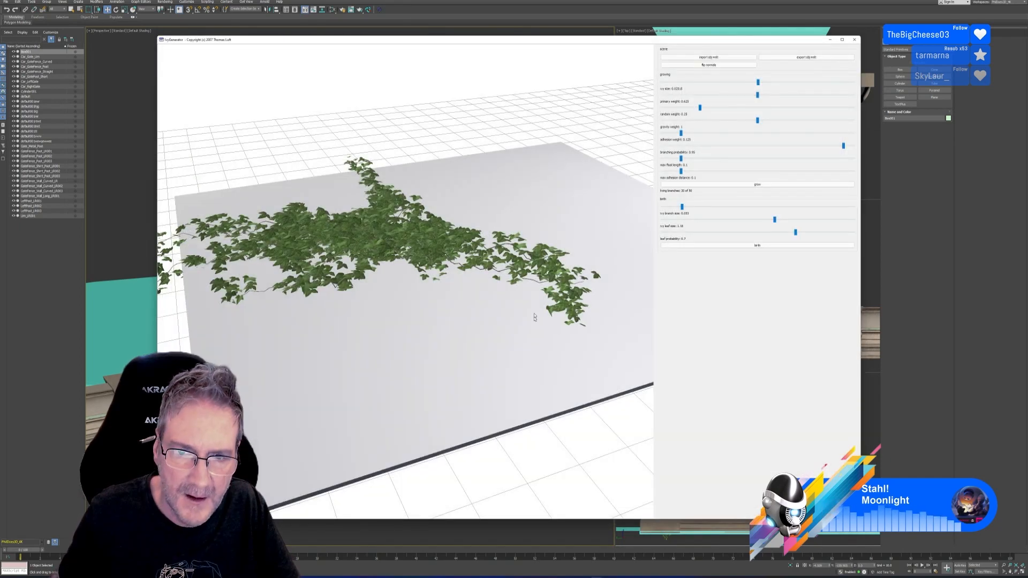
Replace the plant with a second leafy ivy grown from a new root on the ground, and export it as Ivy2_Ground.obj
double_click(502, 230)
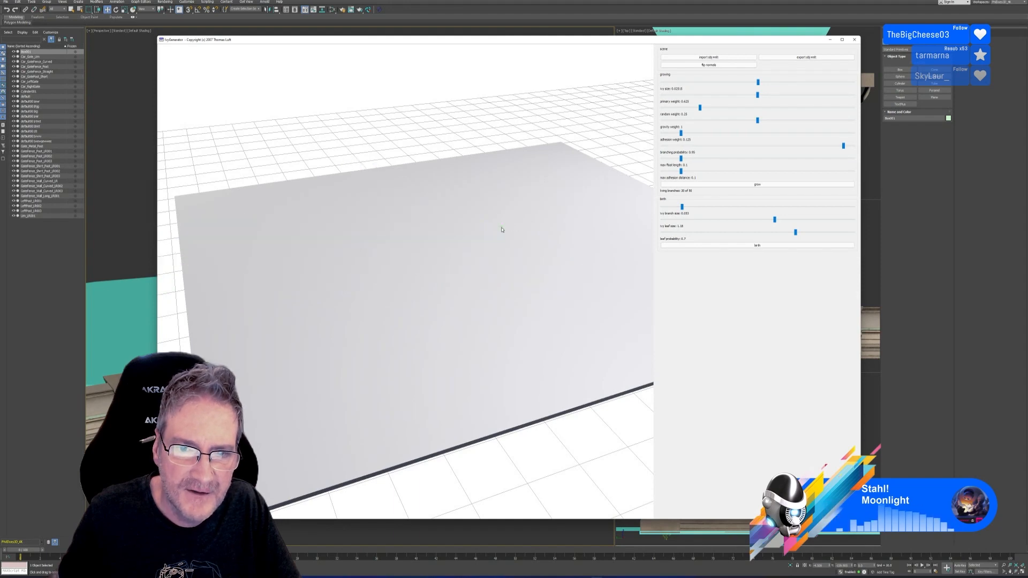
left_click(758, 184)
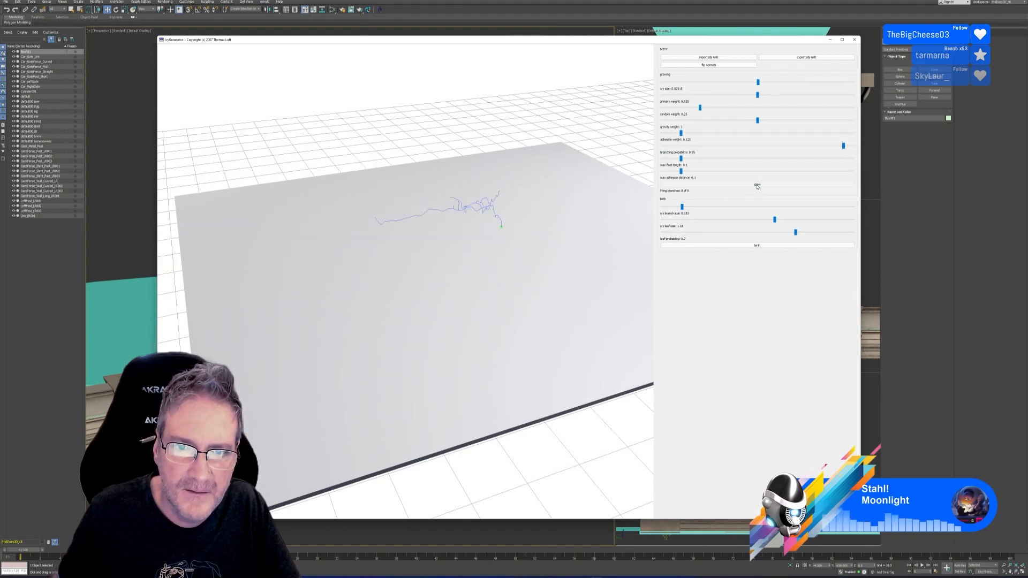
left_click(757, 184)
left_click(757, 245)
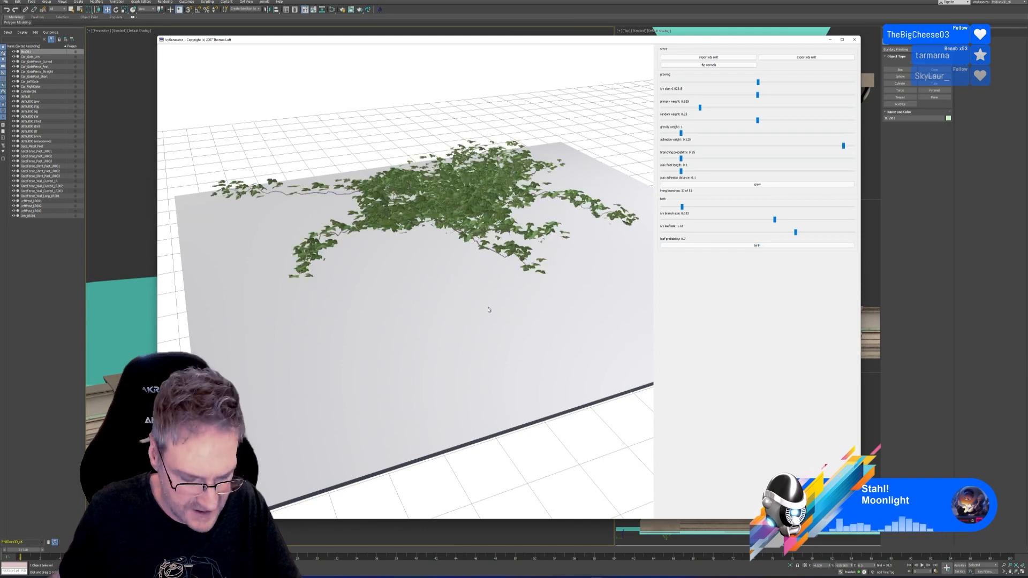
right_click_drag(482, 306, 449, 268)
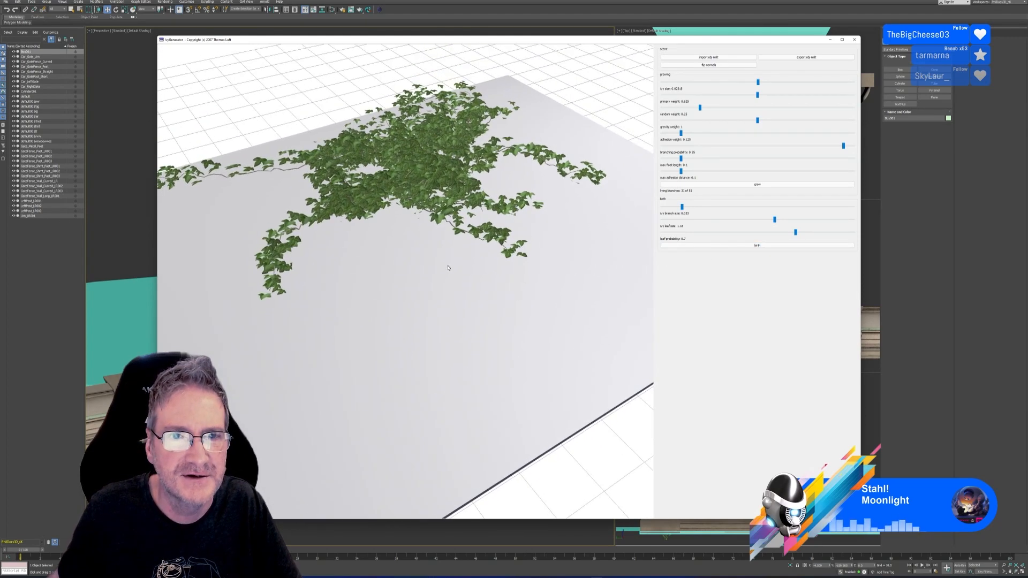
left_click(795, 57)
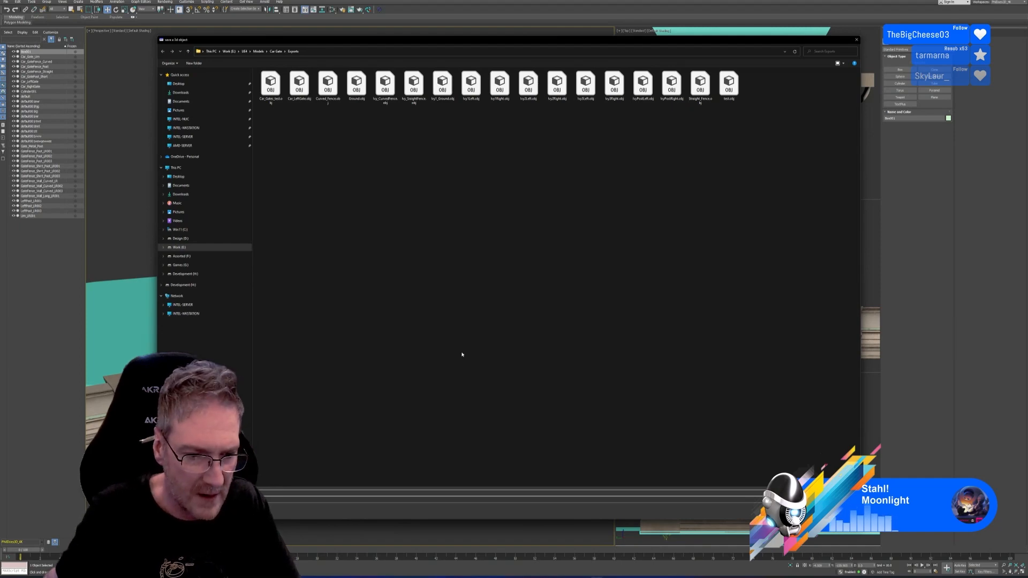
key("Return")
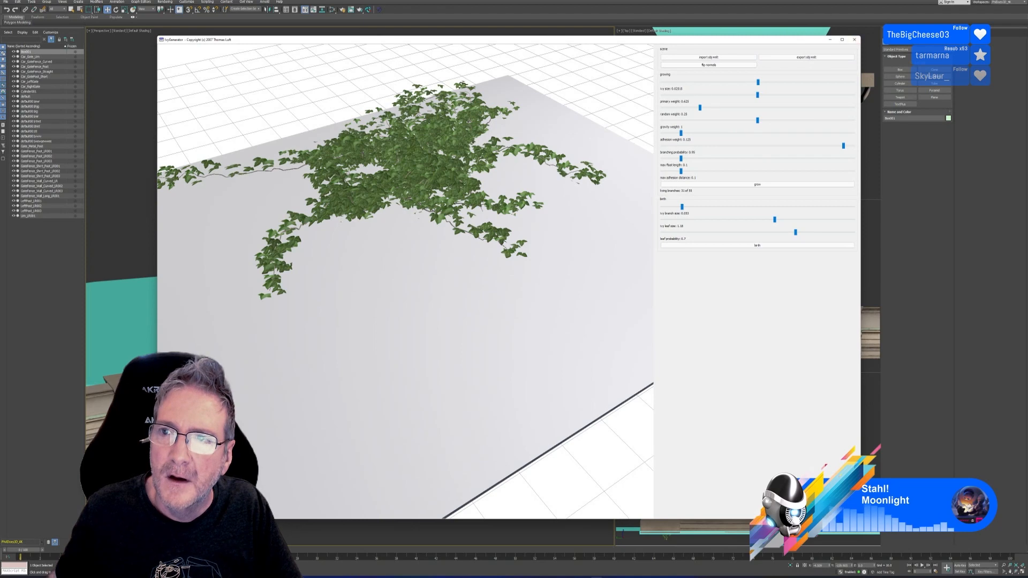
Close Ivy Generator and import Ivy1_Ground.obj into the 3ds Max scene, resolving the name conflict with a unique object name
left_click(855, 39)
left_click(5, 3)
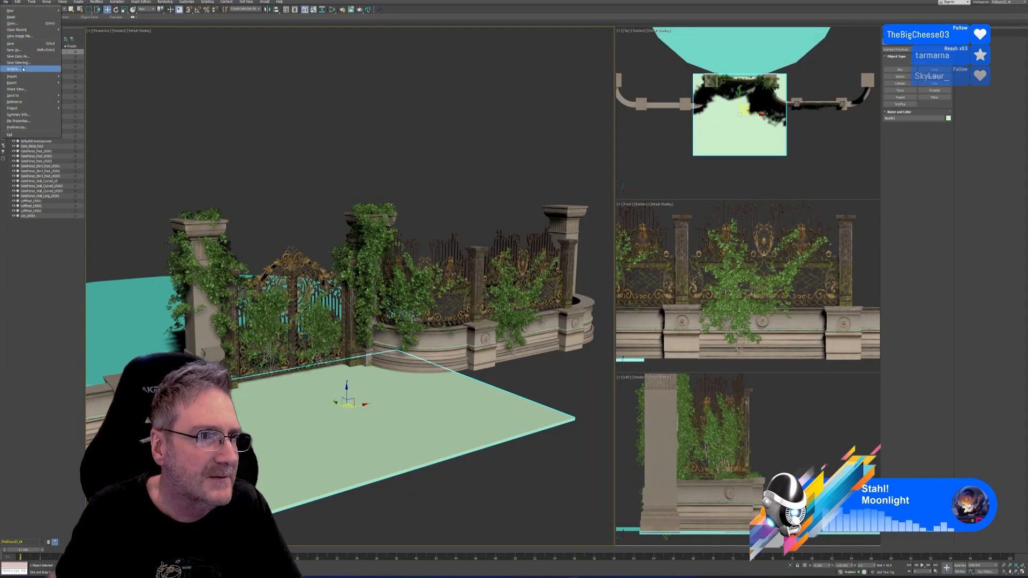
mouse_move(27, 75)
left_click(81, 76)
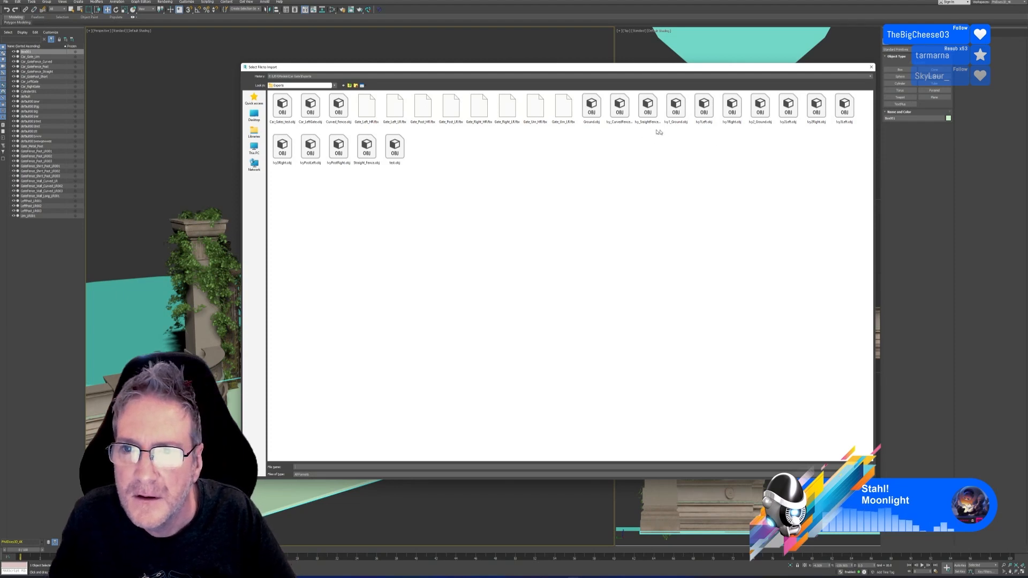
double_click(676, 117)
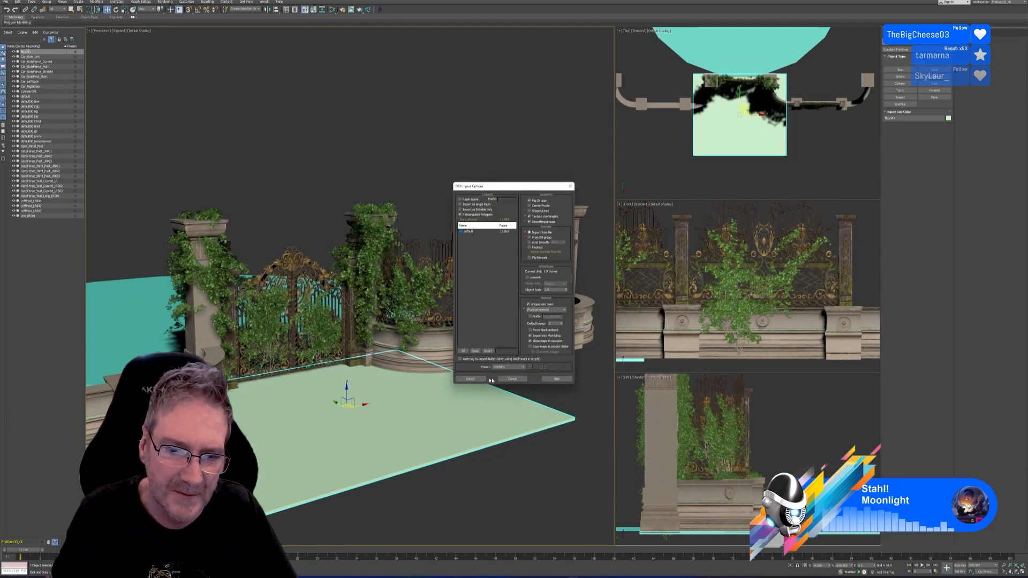
left_click(477, 380)
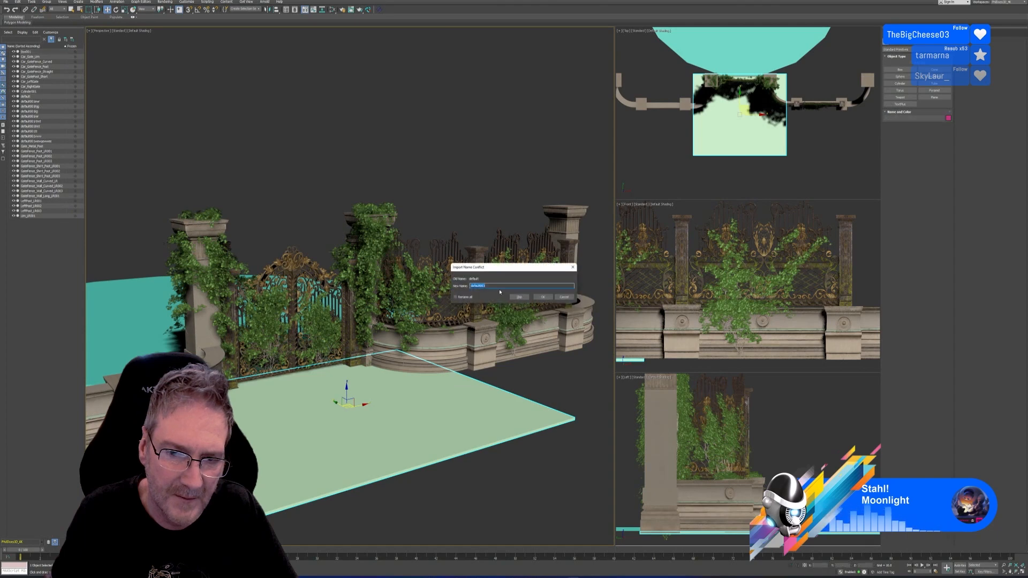
type("uikyuiu")
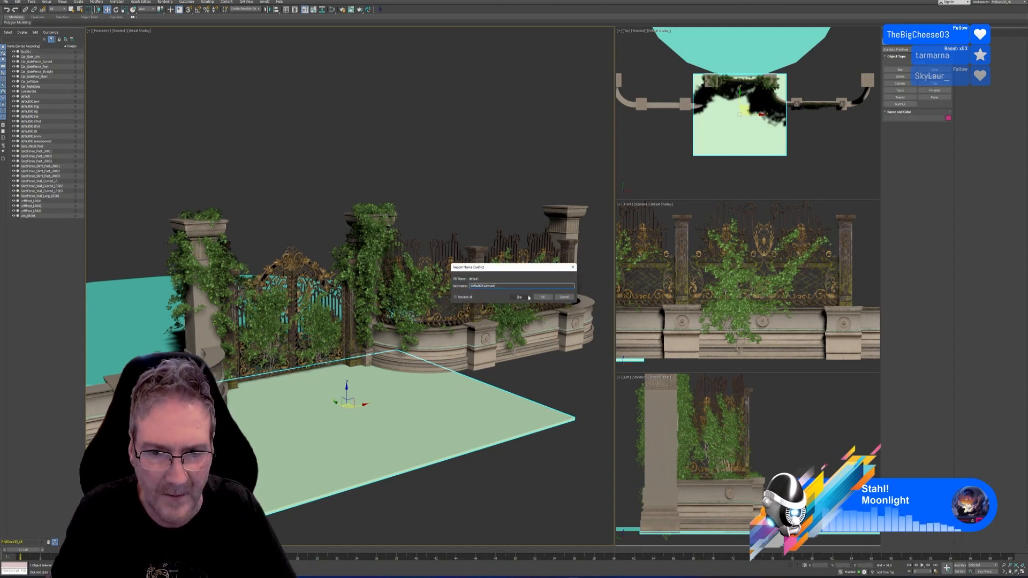
left_click(543, 297)
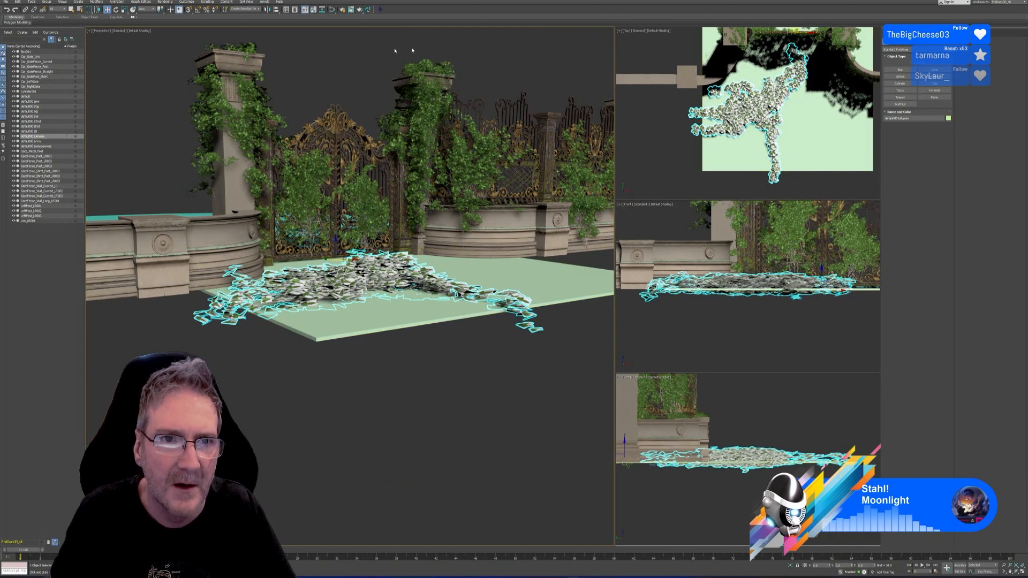
Assign the existing Multi/Sub-Object ivy leaf material to the imported first ground ivy
left_click(333, 10)
right_click(681, 310)
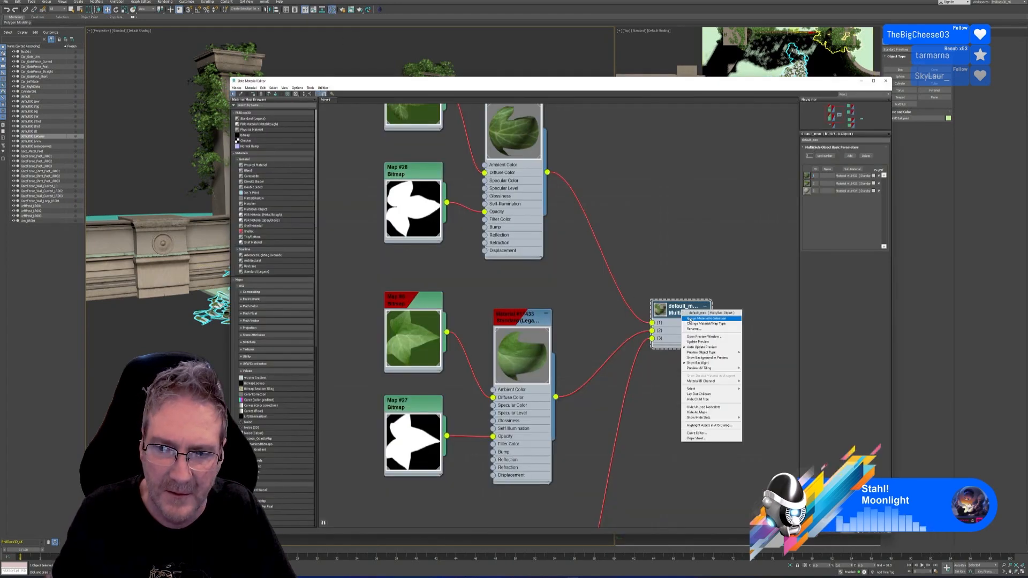
left_click(816, 237)
left_click(885, 81)
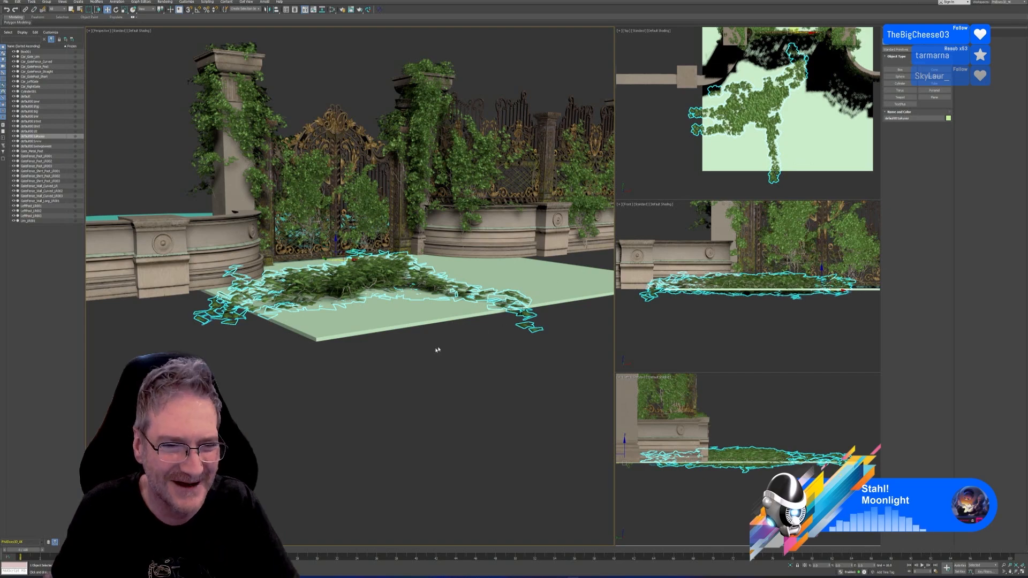
Centre the first ground ivy's pivot on the object, affecting the pivot only
middle_click_drag(429, 368, 428, 384, "alt")
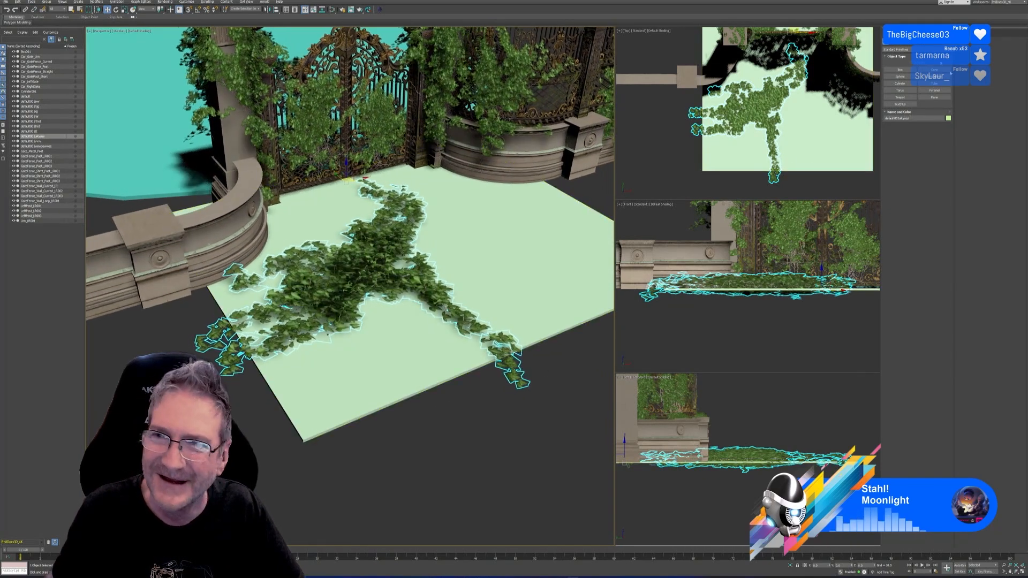
left_click(907, 41)
left_click(918, 71)
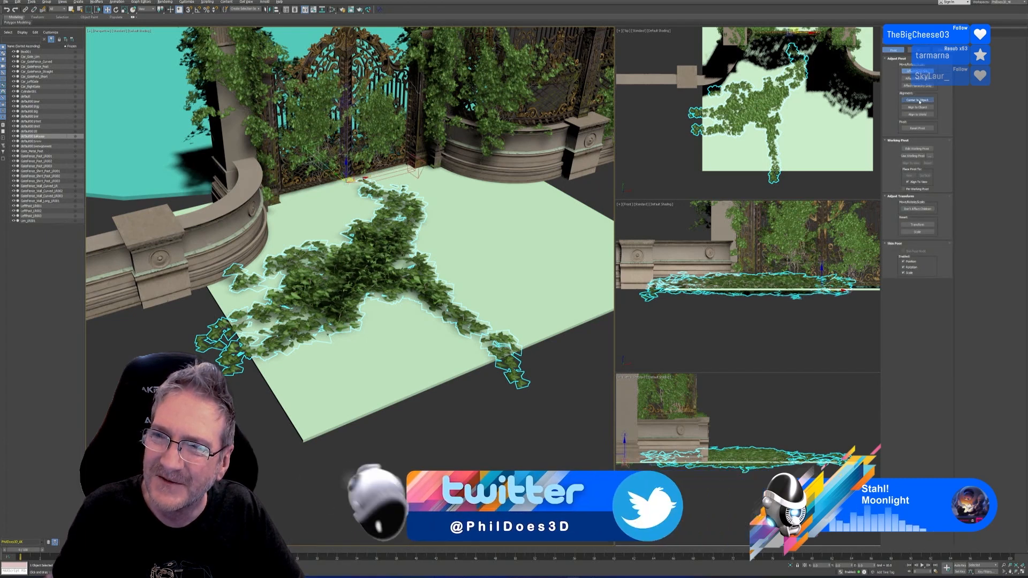
left_click(918, 100)
left_click(918, 72)
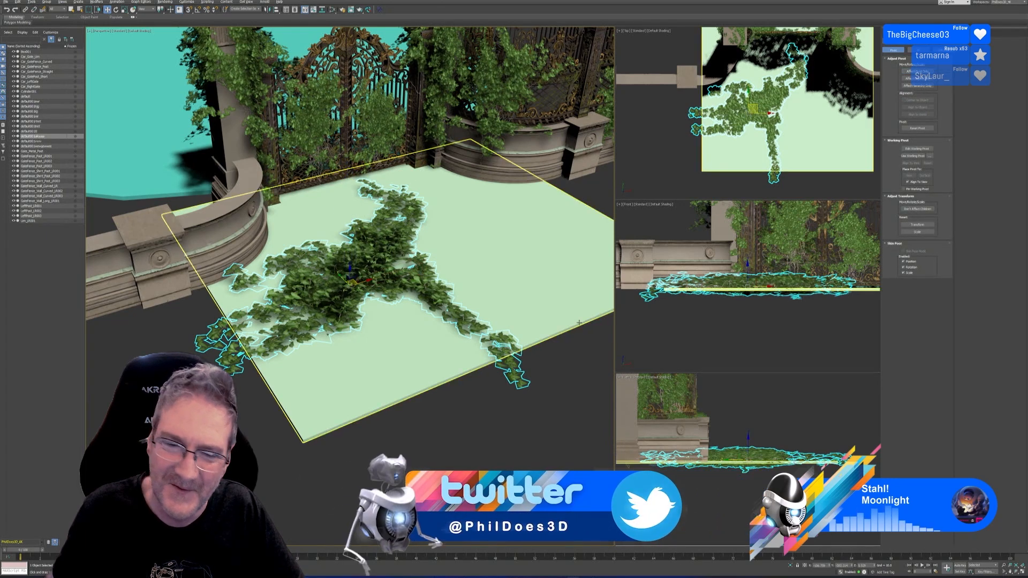
Import Ivy2_Ground.obj into the scene, resolving the name conflict with a unique object name
left_click(5, 2)
mouse_move(30, 76)
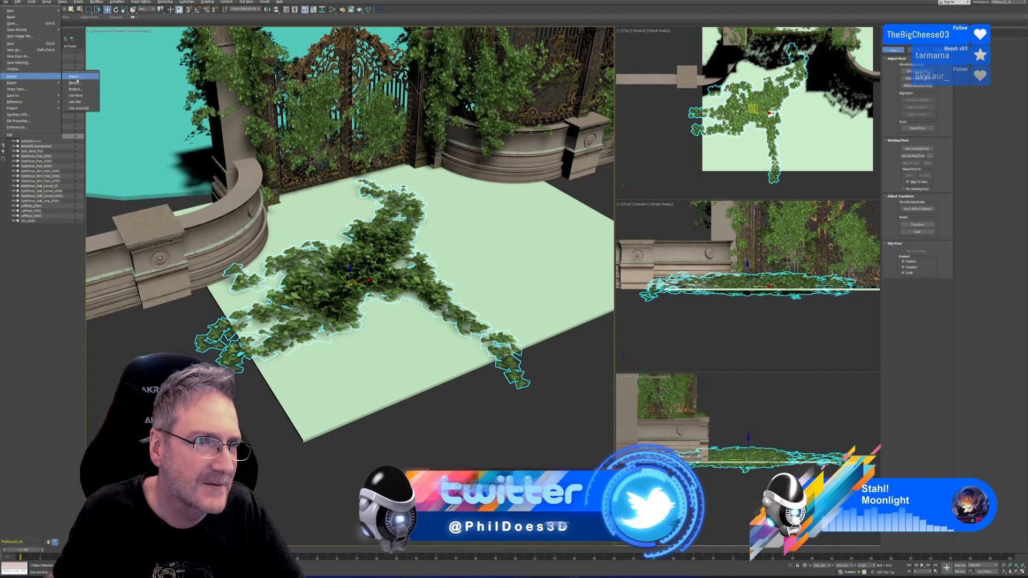
left_click(73, 77)
double_click(761, 106)
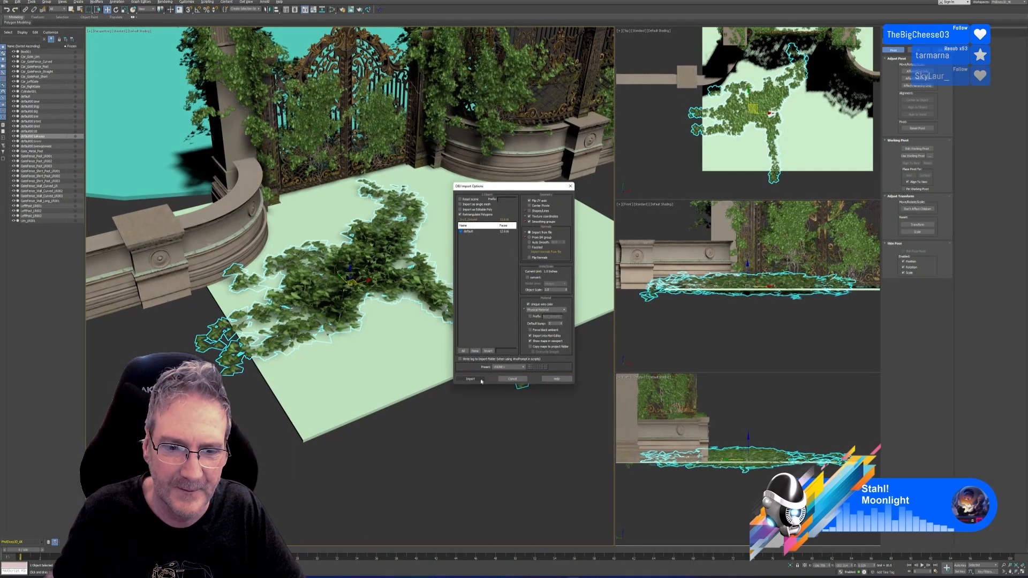
left_click(471, 381)
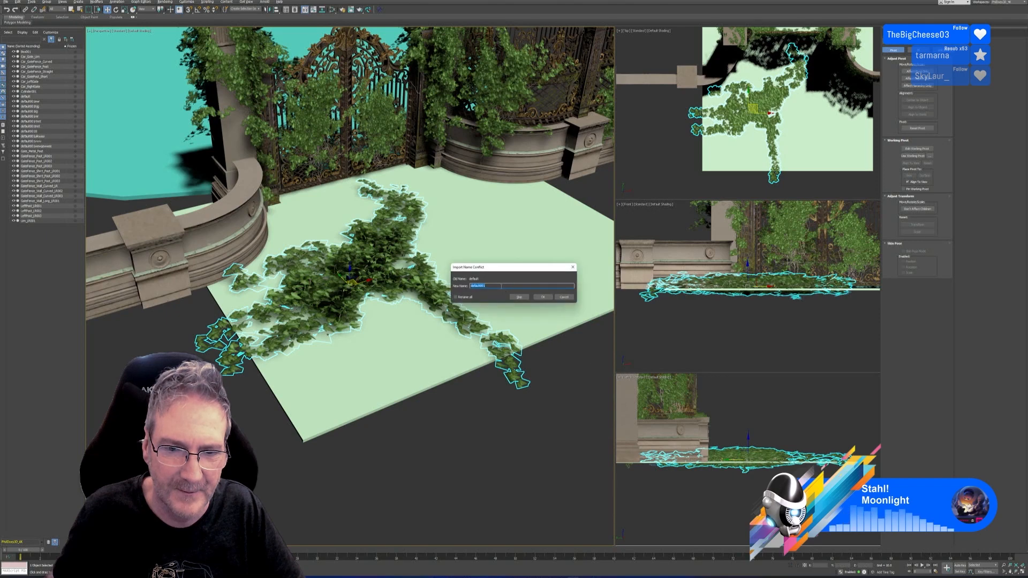
left_click(501, 286)
type("asdfrdgjret")
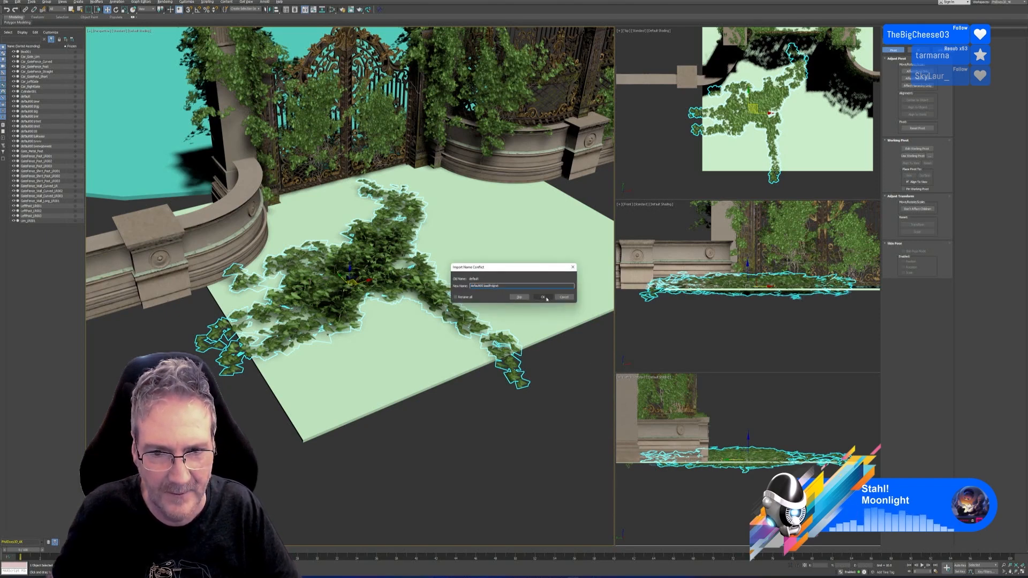
left_click(543, 297)
key("z")
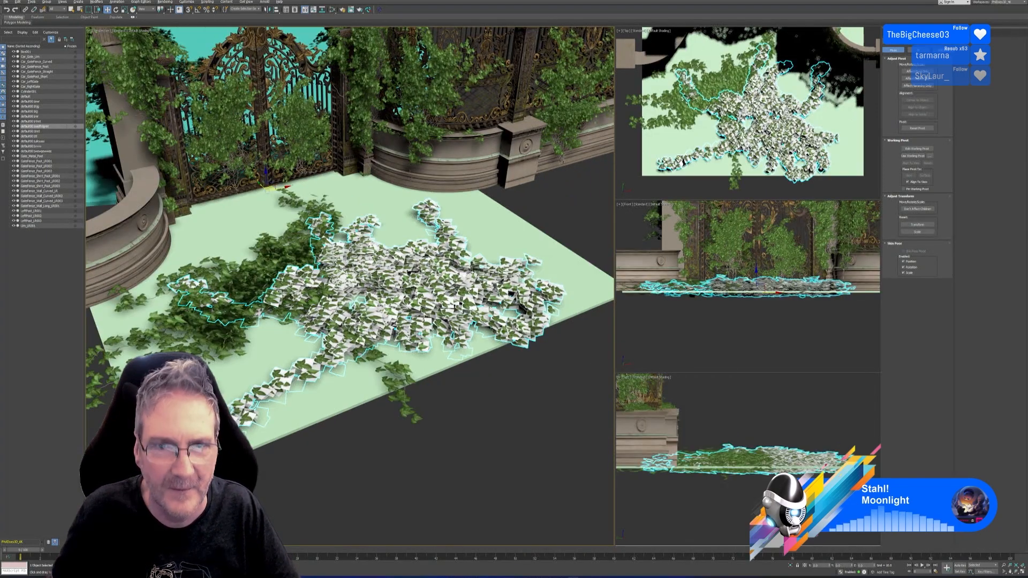
Assign the Multi/Sub-Object ivy leaf material to the newly imported second ground ivy
left_click(333, 10)
right_click(679, 310)
left_click(702, 322)
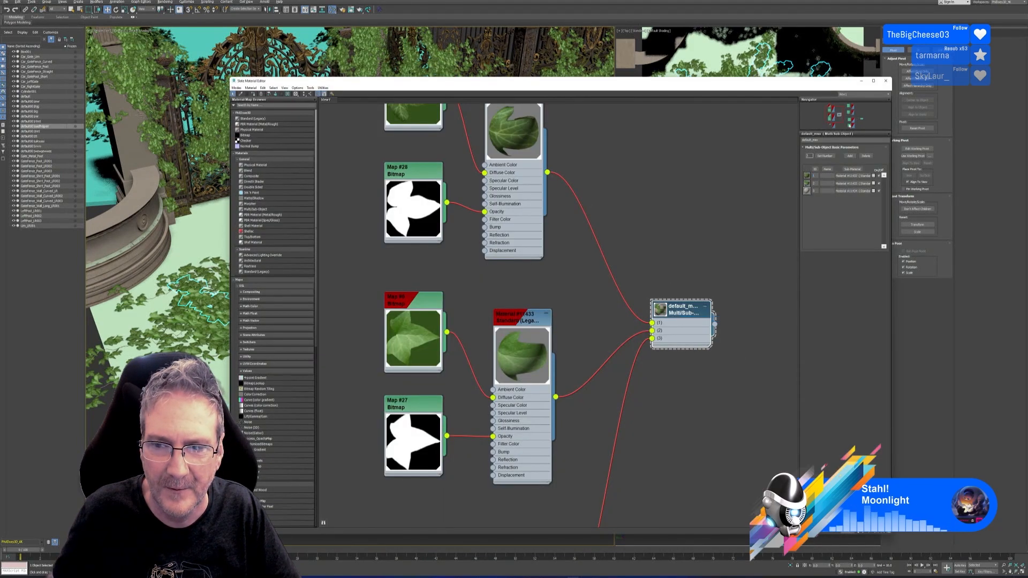
Select both ground ivy plants and scale them down uniformly to roughly half their size
left_click(885, 80)
middle_click_drag(457, 320, 482, 323, "alt")
scroll(323, 265, "up", 3)
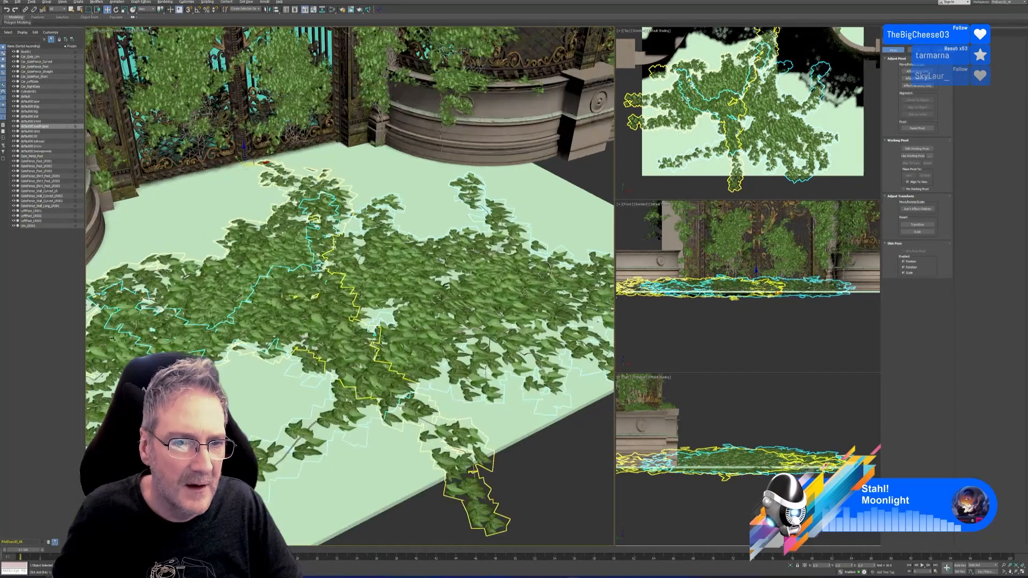
left_click(384, 257, "ctrl")
scroll(383, 257, "down", 5)
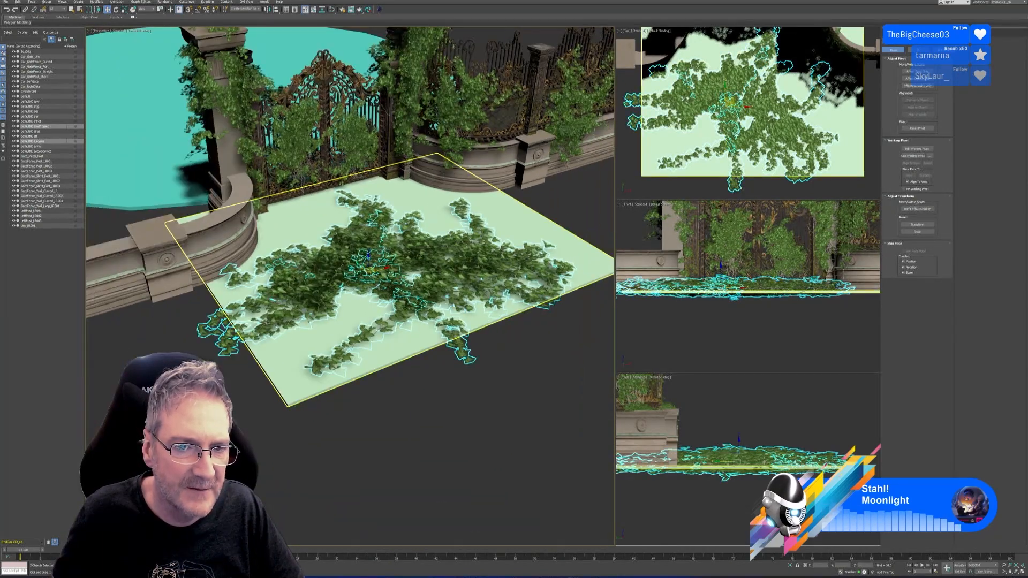
key("r")
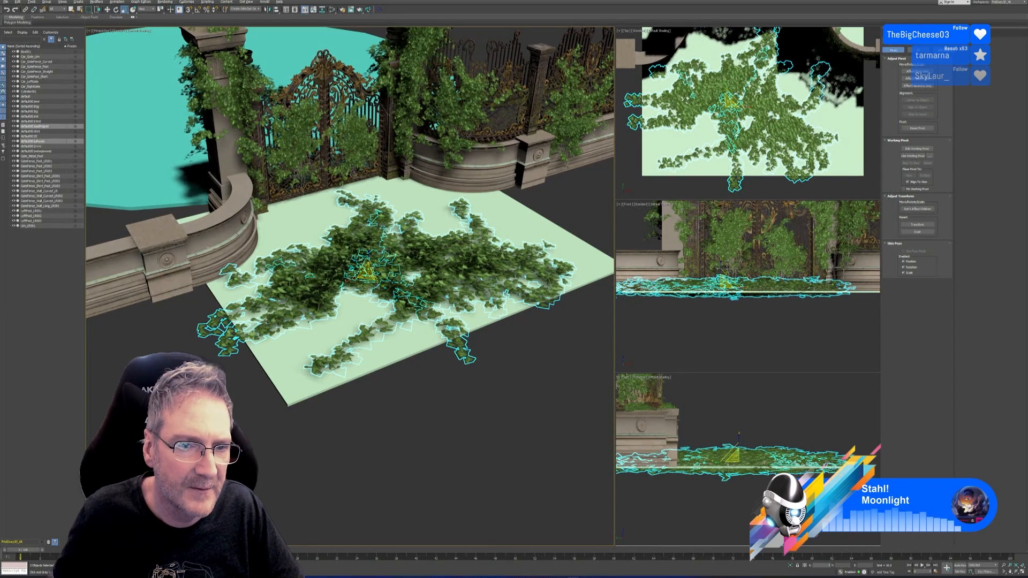
left_click_drag(367, 271, 364, 295)
key("w")
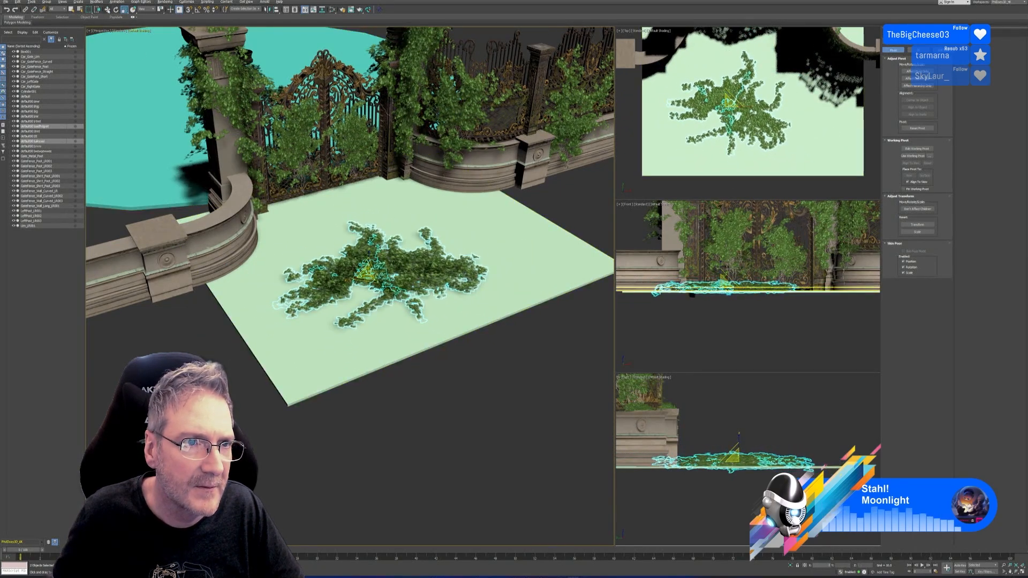
Move both ground ivy plants together to the foot of the gate beside the curved wall, and clear the selection
scroll(295, 194, "up", 3)
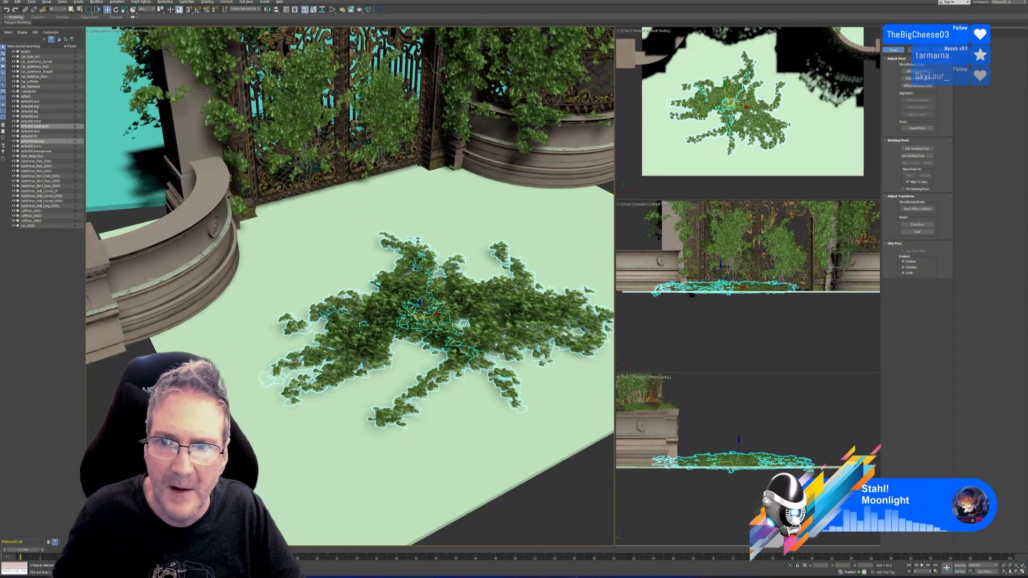
middle_click_drag(738, 105, 739, 118)
left_click_drag(739, 119, 719, 47)
left_click_drag(717, 38, 715, 32)
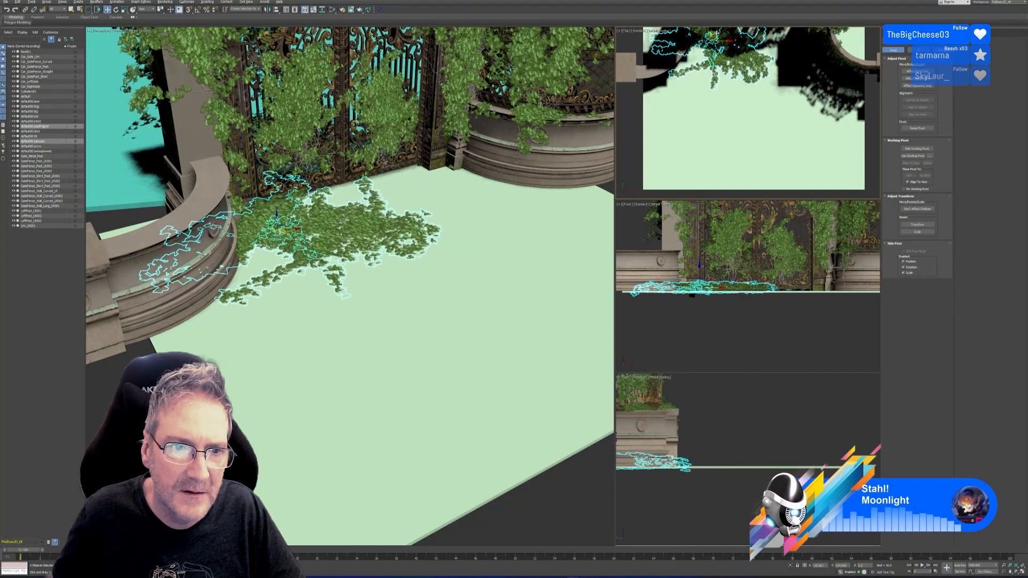
middle_click_drag(429, 318, 391, 396, "alt")
scroll(374, 212, "up", 5)
middle_click_drag(373, 212, 431, 375, "alt")
key("ctrl+d")
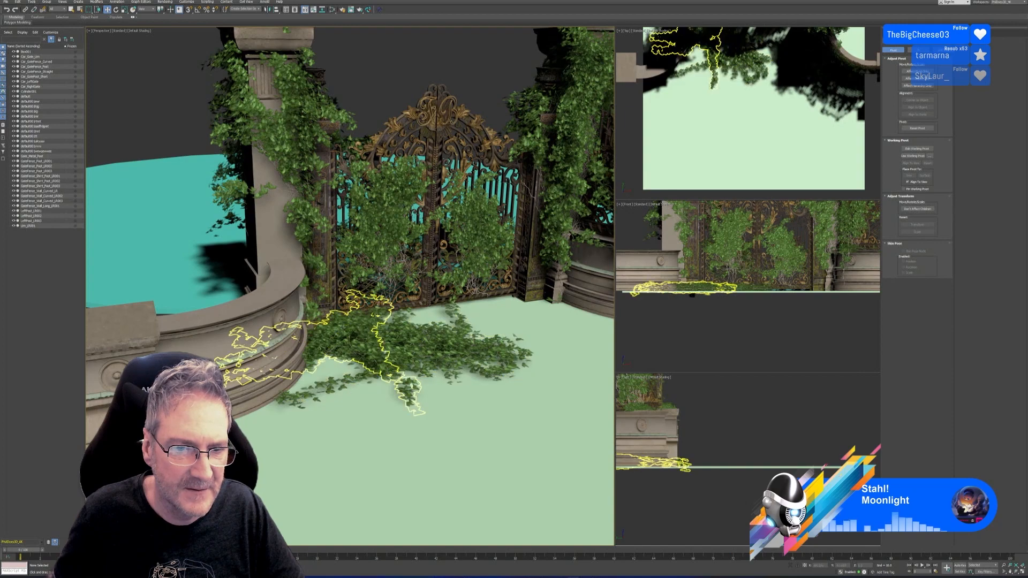
Centre the second ground ivy's pivot on the object, affecting the pivot only
left_click(431, 375)
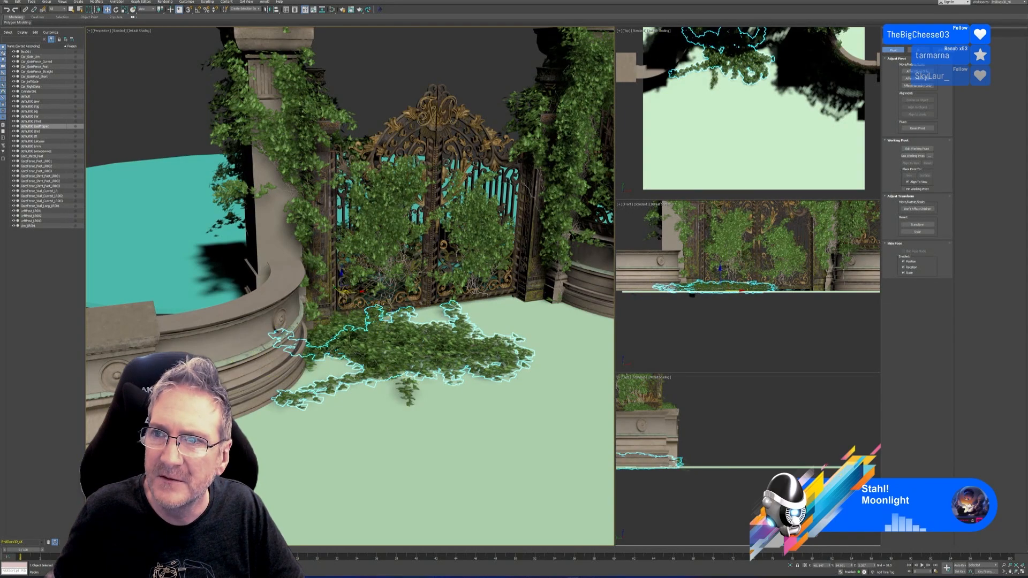
left_click(915, 71)
left_click(917, 100)
middle_click_drag(407, 289, 407, 298)
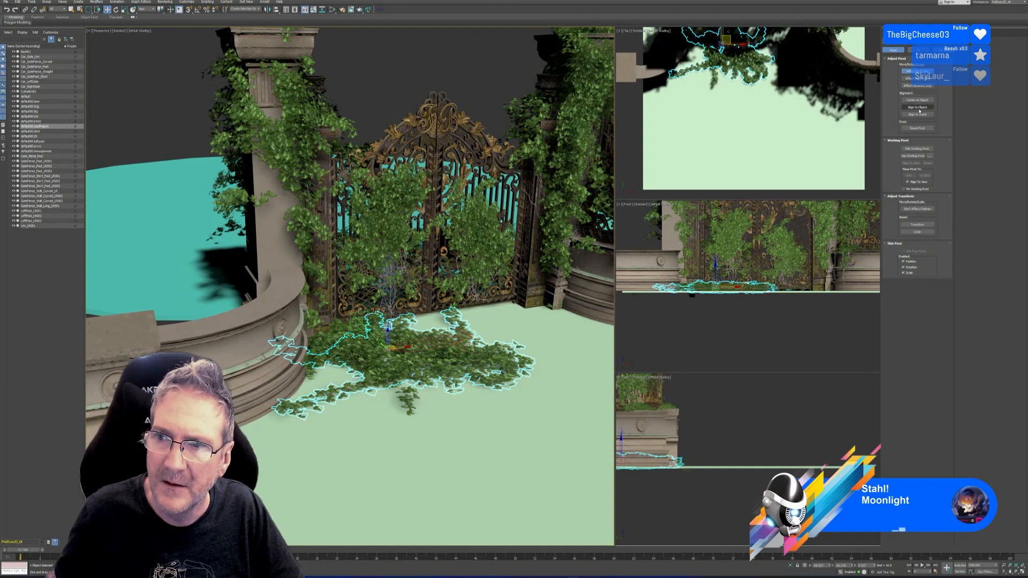
left_click(917, 70)
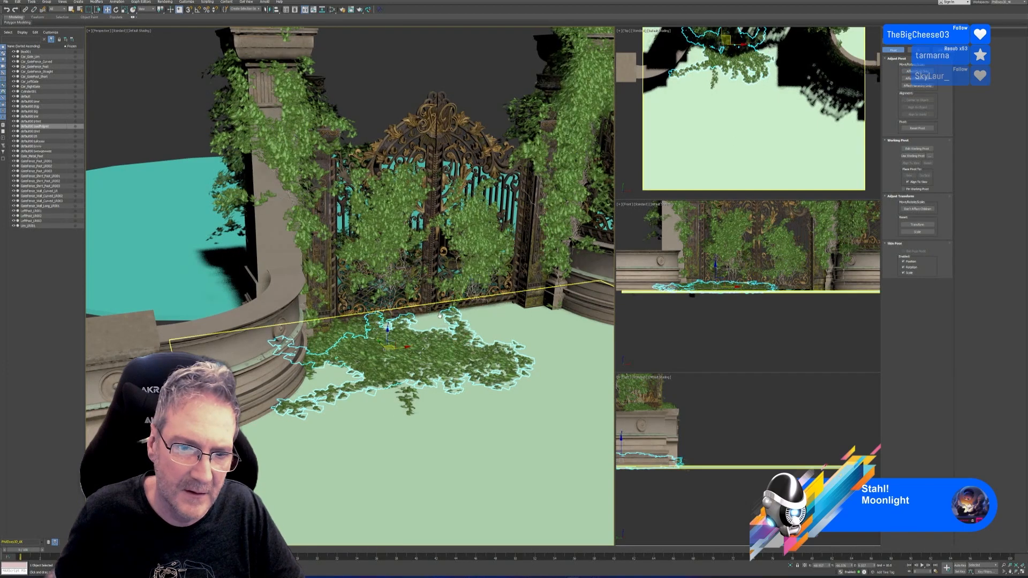
Reposition the second ground ivy along the ground in front of the gate, and deselect it
left_click_drag(385, 363, 464, 417)
middle_click_drag(464, 418, 437, 419, "alt")
left_click_drag(416, 338, 434, 349)
middle_click_drag(434, 349, 358, 406, "alt")
left_click(393, 147)
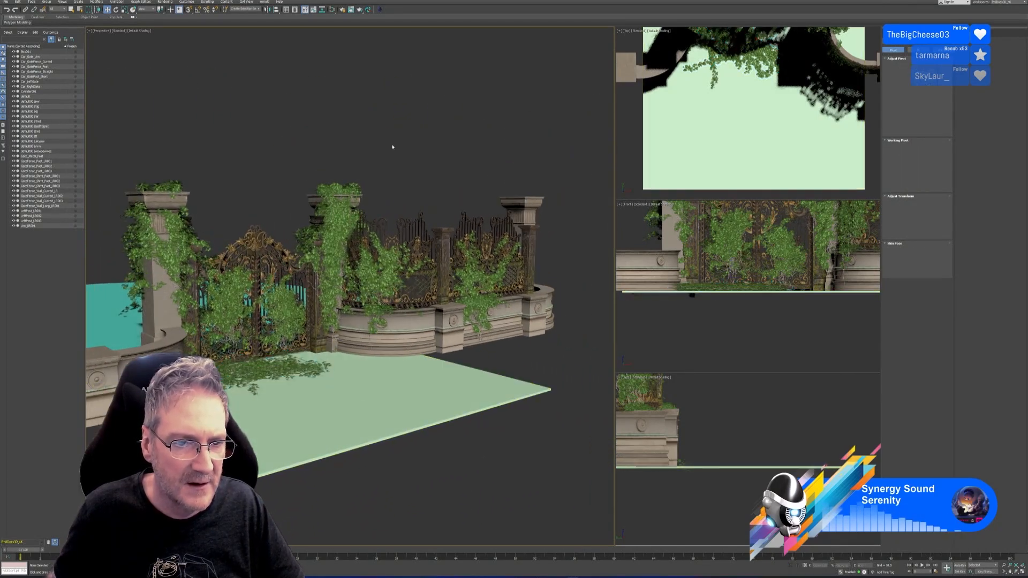
Review the ivy-covered gate and fence in the perspective, top, front and left views
middle_click_drag(432, 374, 494, 359)
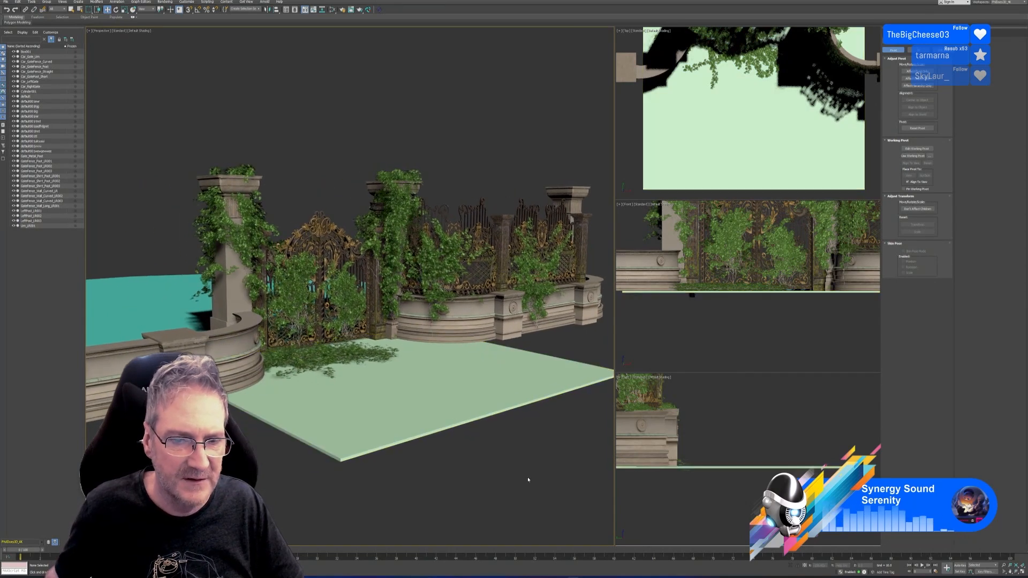
middle_click_drag(459, 459, 456, 465)
scroll(711, 155, "down", 2)
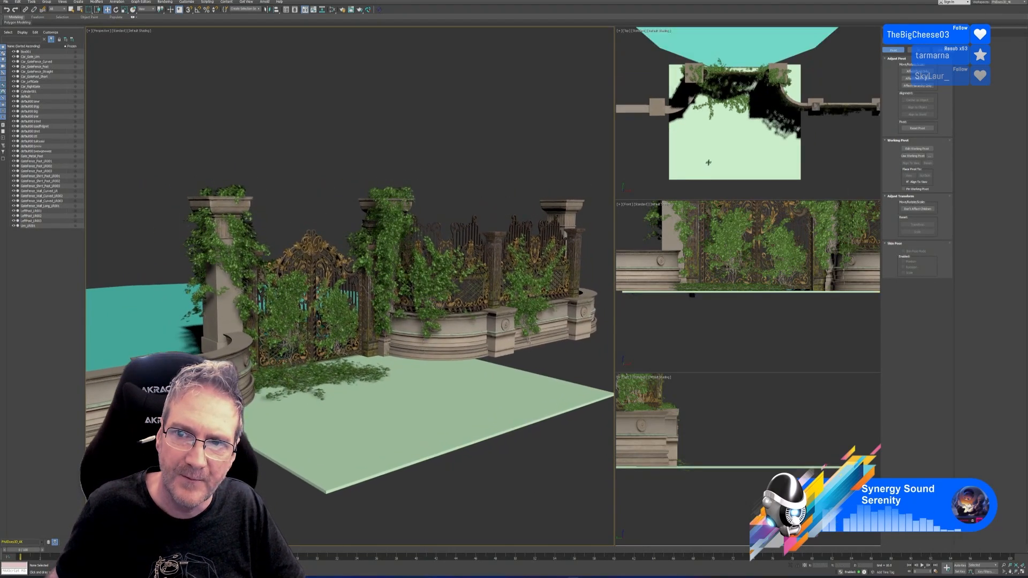
scroll(711, 155, "up", 3)
scroll(691, 295, "down", 4)
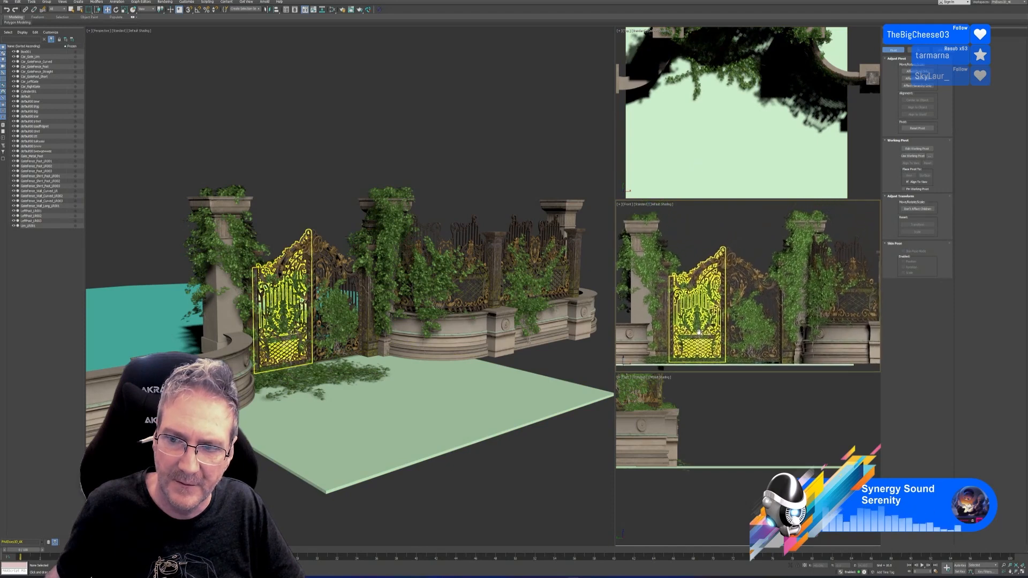
scroll(753, 492, "up", 2)
middle_click_drag(752, 492, 823, 525)
middle_click_drag(665, 422, 664, 420)
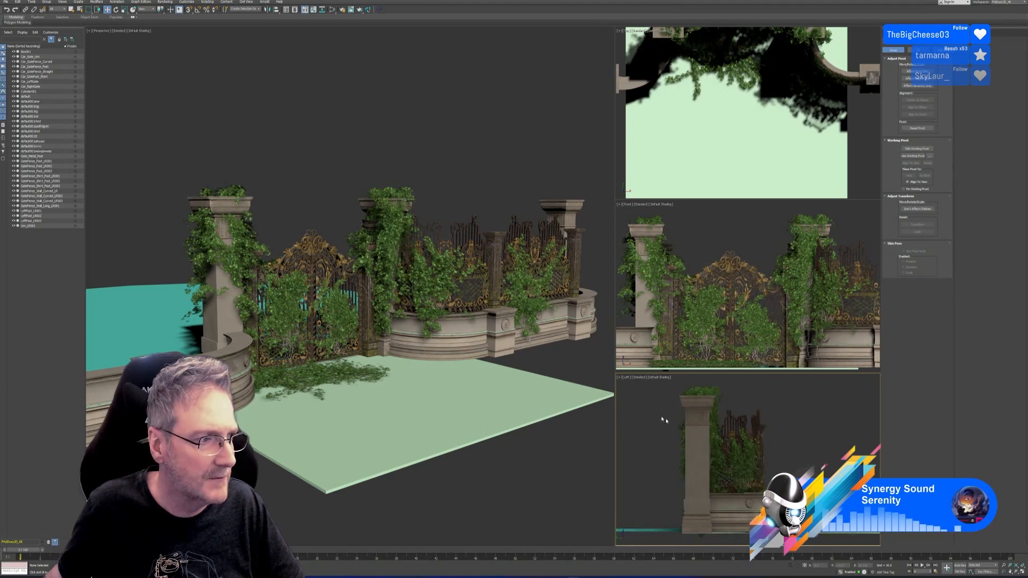
Save the gate scene with its ground ivy in place
middle_click_drag(366, 158, 353, 160)
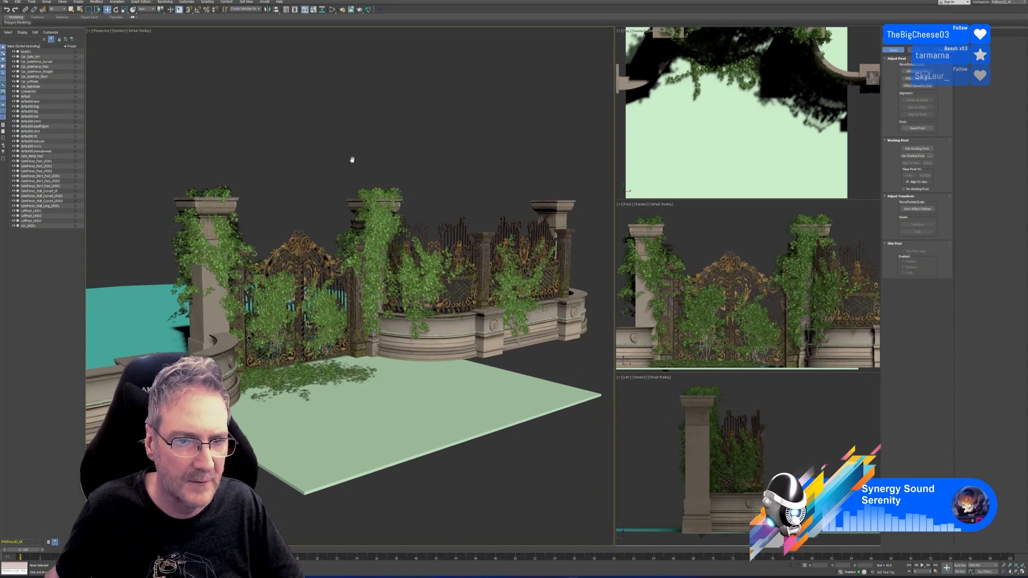
left_click(6, 2)
left_click(16, 43)
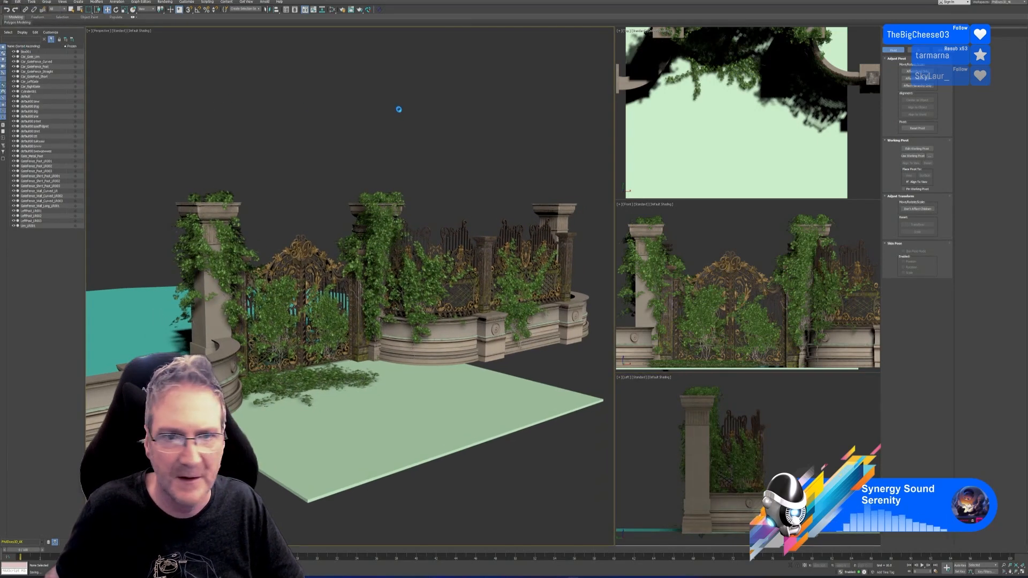
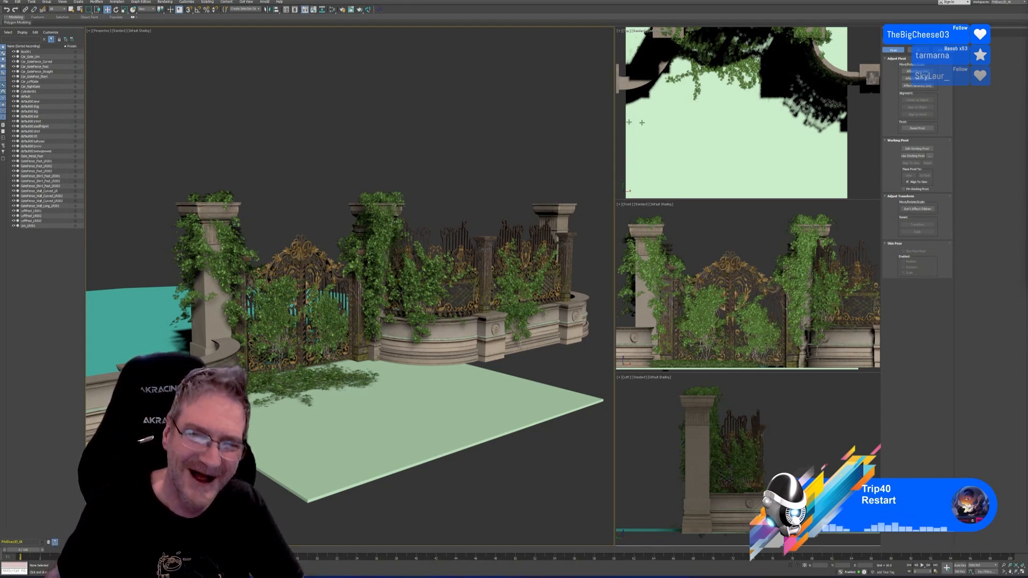
Save the current gate scene once more before leaving it
middle_click_drag(423, 165, 419, 169)
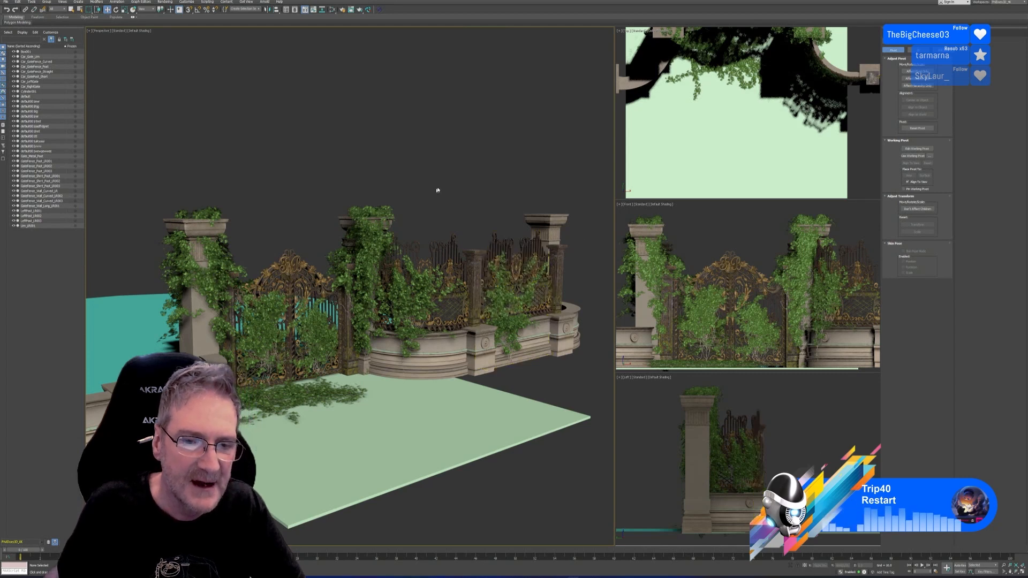
middle_click_drag(417, 162, 422, 164)
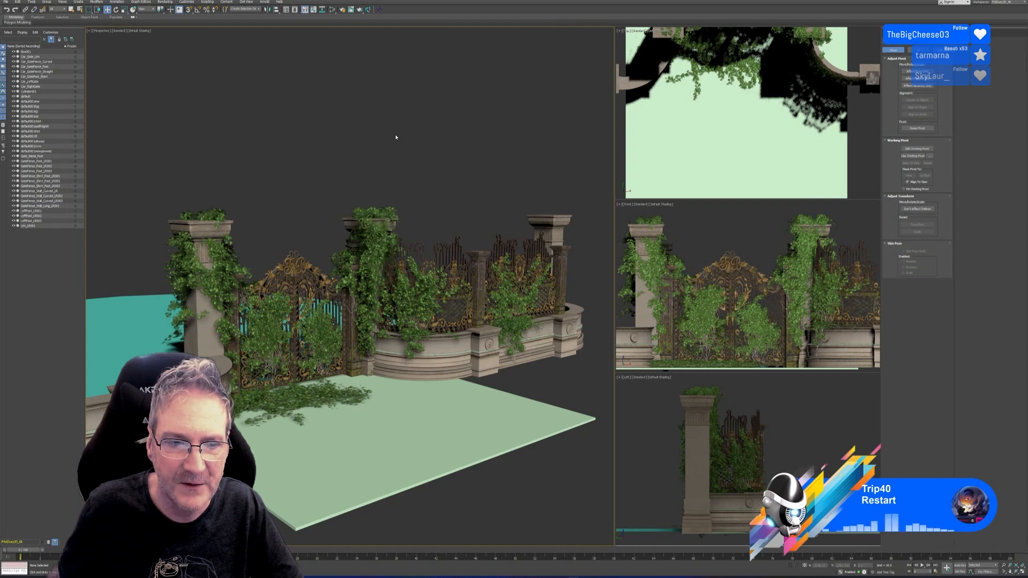
left_click(13, 4)
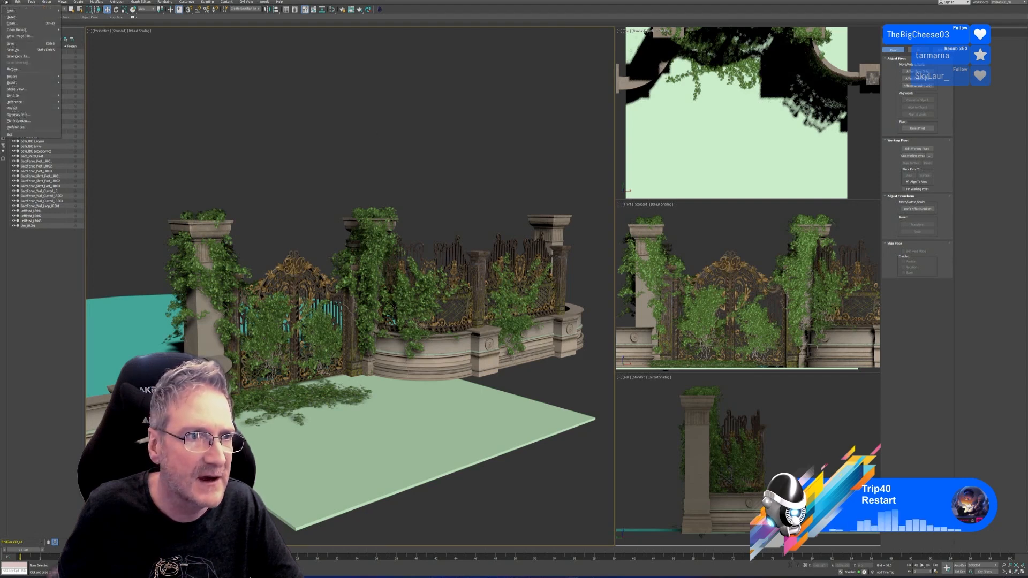
left_click(21, 43)
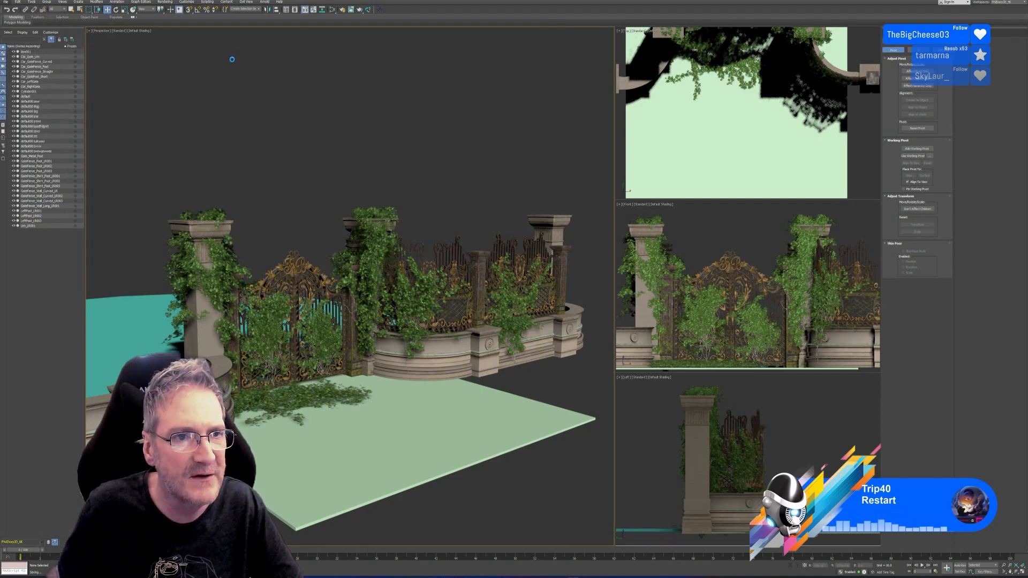
Open the mansion entry scene from the recently used files
left_click(6, 2)
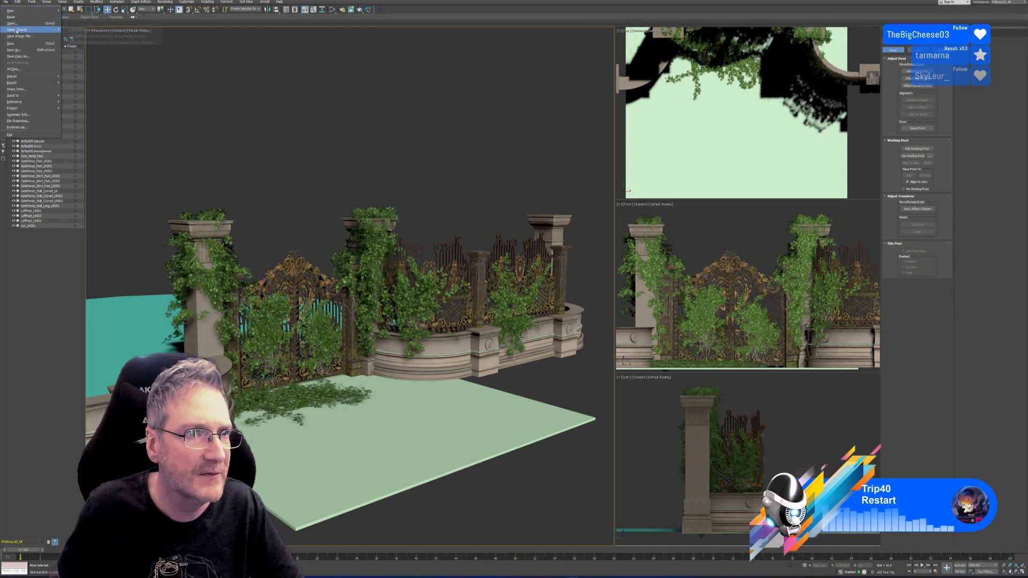
mouse_move(18, 31)
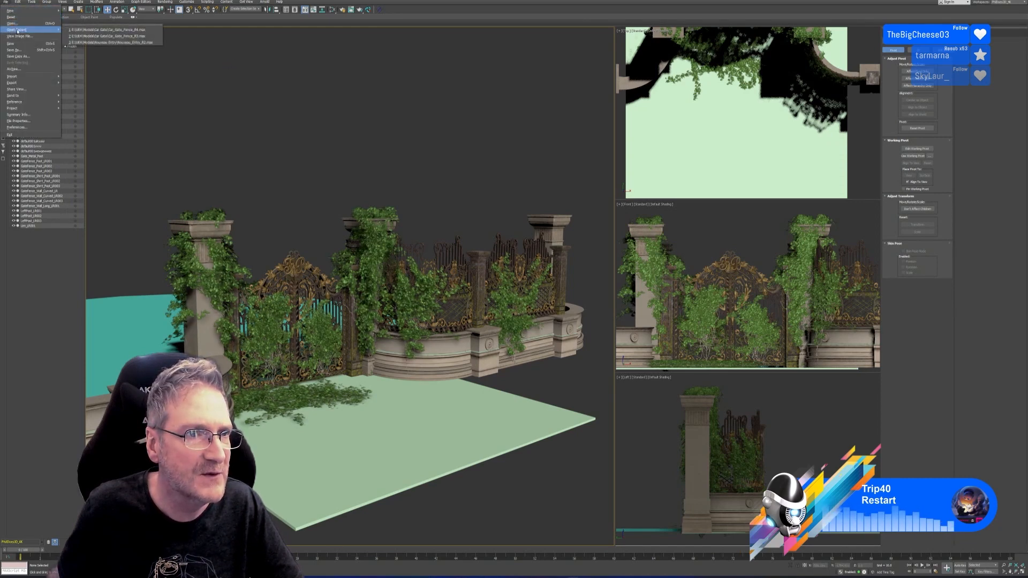
left_click(139, 43)
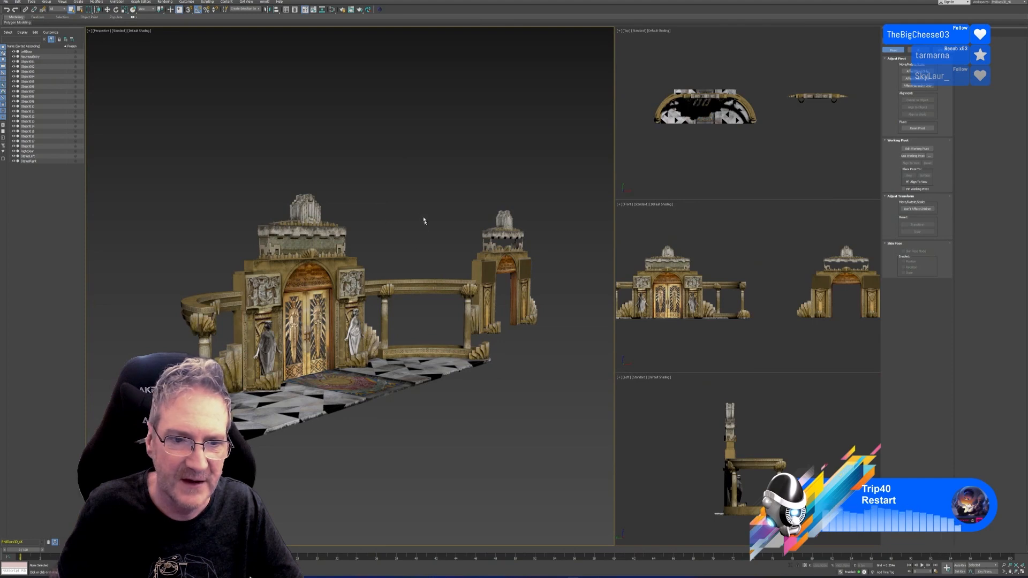
Examine the mansion entrance, its curved balustrade and the separate archway in the perspective view
middle_click_drag(423, 220, 365, 195)
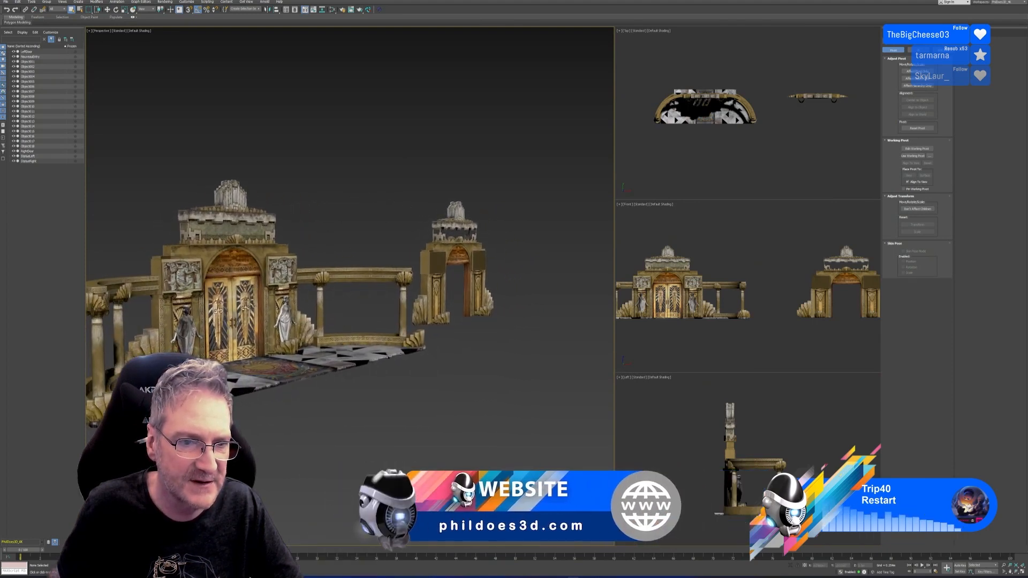
middle_click_drag(374, 205, 271, 234)
scroll(346, 246, "up", 6)
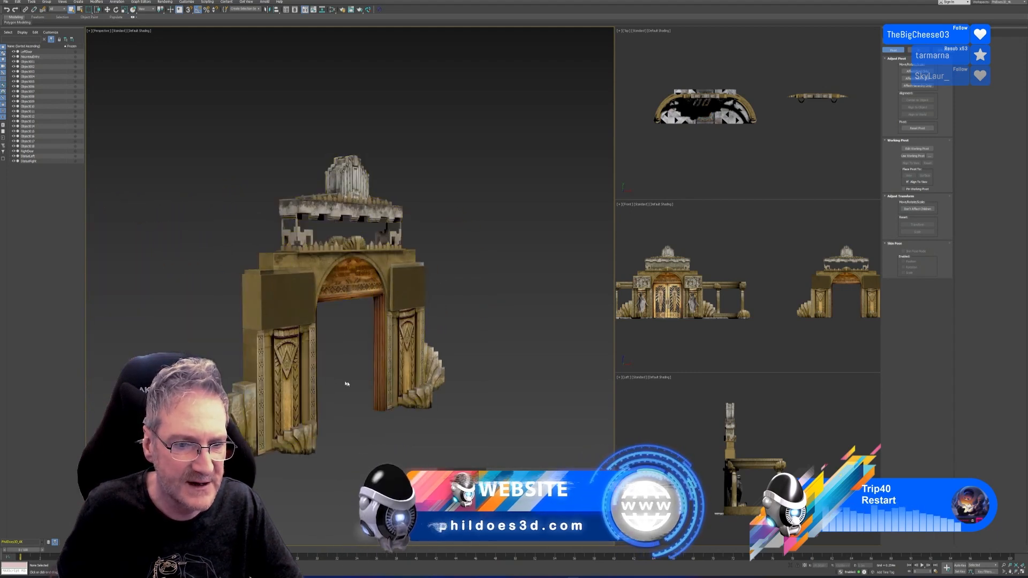
middle_click_drag(457, 220, 516, 186)
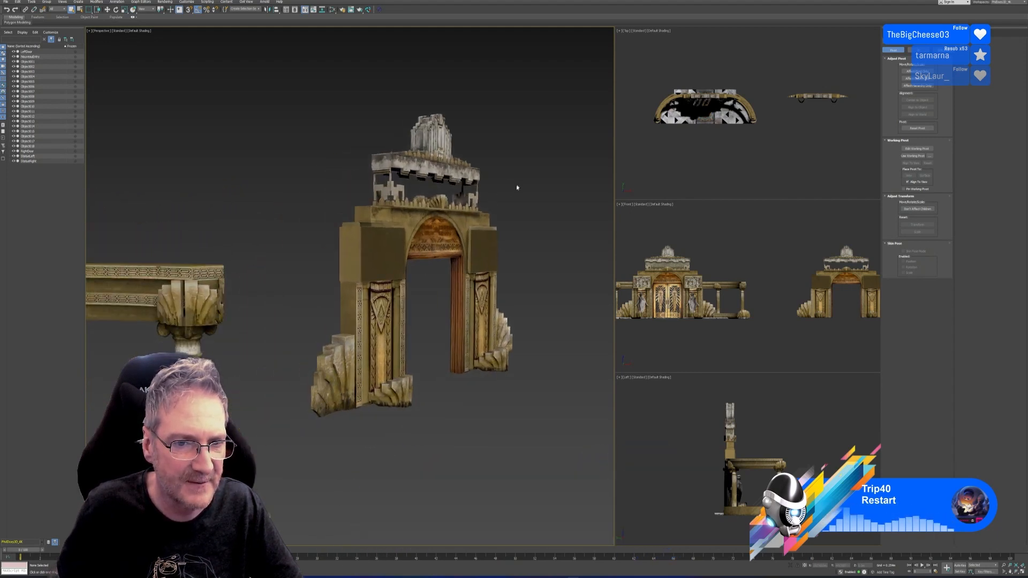
scroll(516, 186, "down", 5)
middle_click_drag(321, 159, 379, 156)
scroll(378, 156, "down", 3)
middle_click_drag(367, 337, 370, 389)
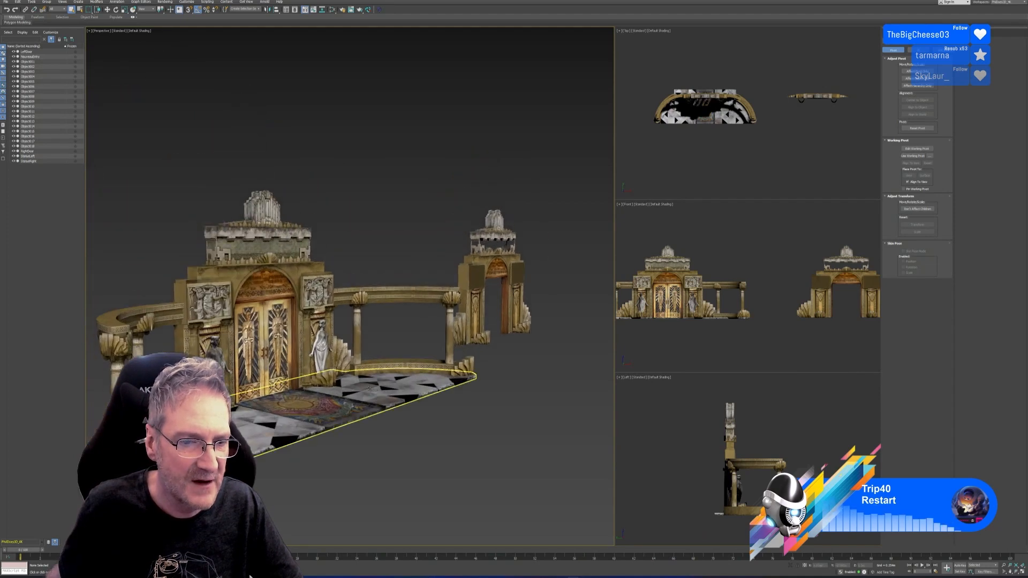
Select the statue on the near side of the doors and inspect the scene's material nodes in the Slate Material Editor
left_click(215, 349)
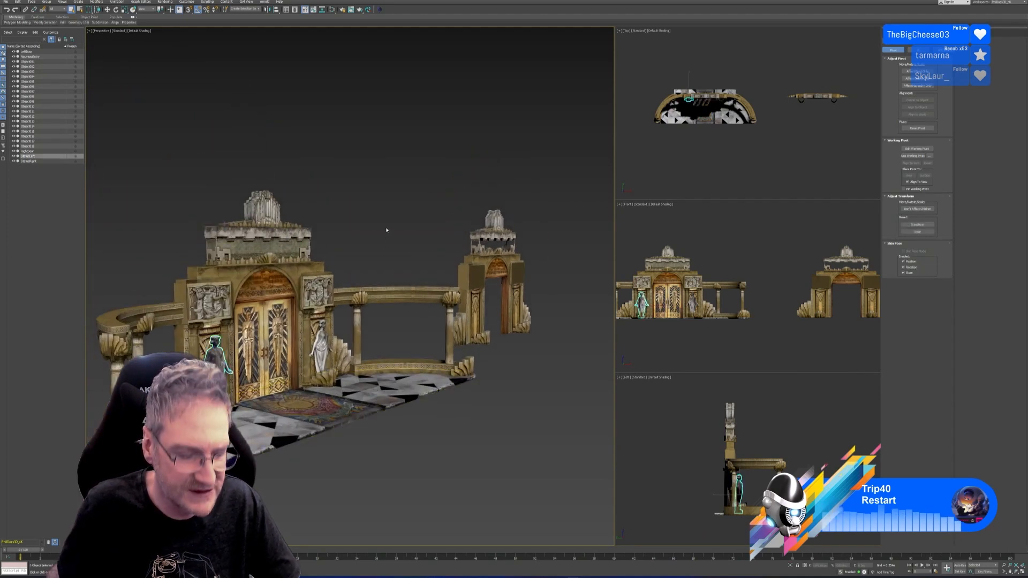
left_click(332, 10)
scroll(490, 317, "down", 5)
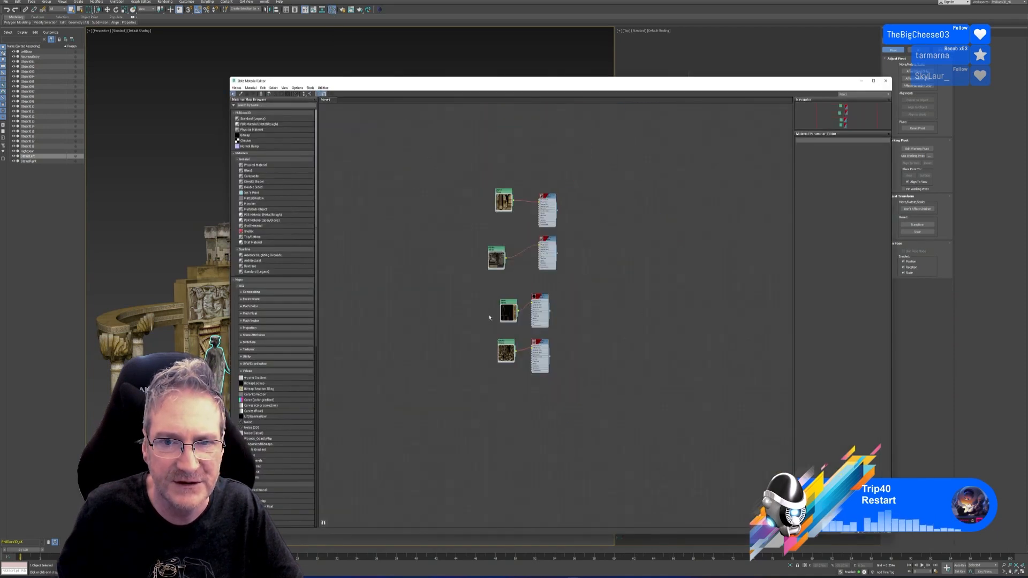
scroll(489, 318, "up", 3)
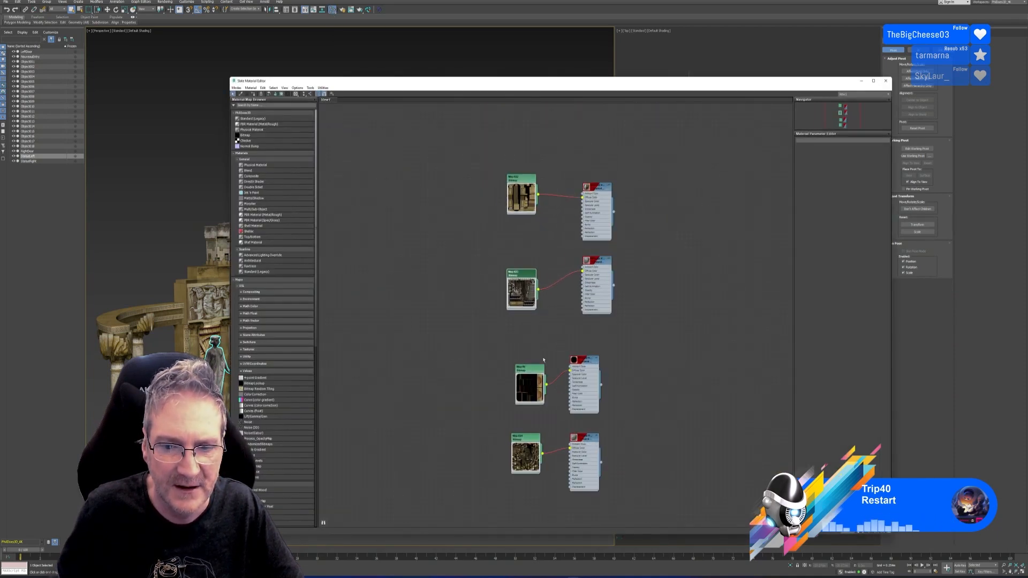
left_click(886, 81)
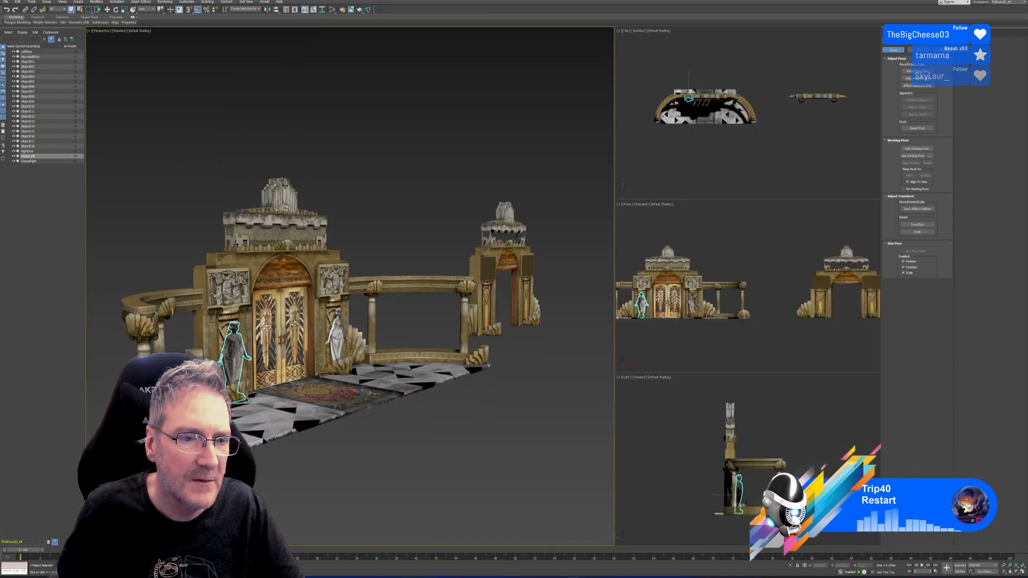
Reopen the Slate Material Editor and move all four existing material and bitmap node groups aside to free the workspace
left_click(331, 11)
middle_click_drag(447, 191, 484, 175)
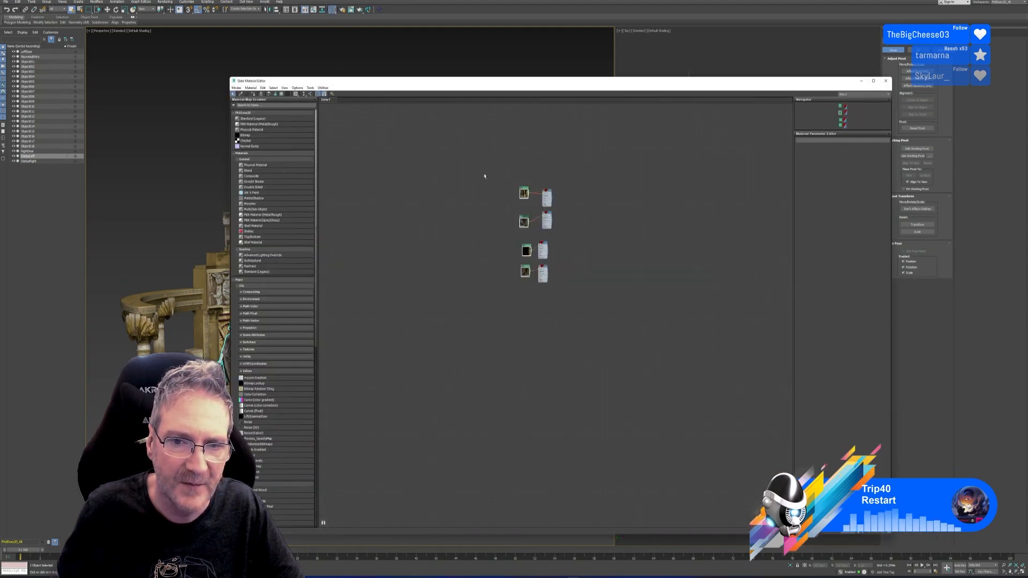
left_click_drag(485, 176, 563, 306)
left_click_drag(547, 191, 723, 272)
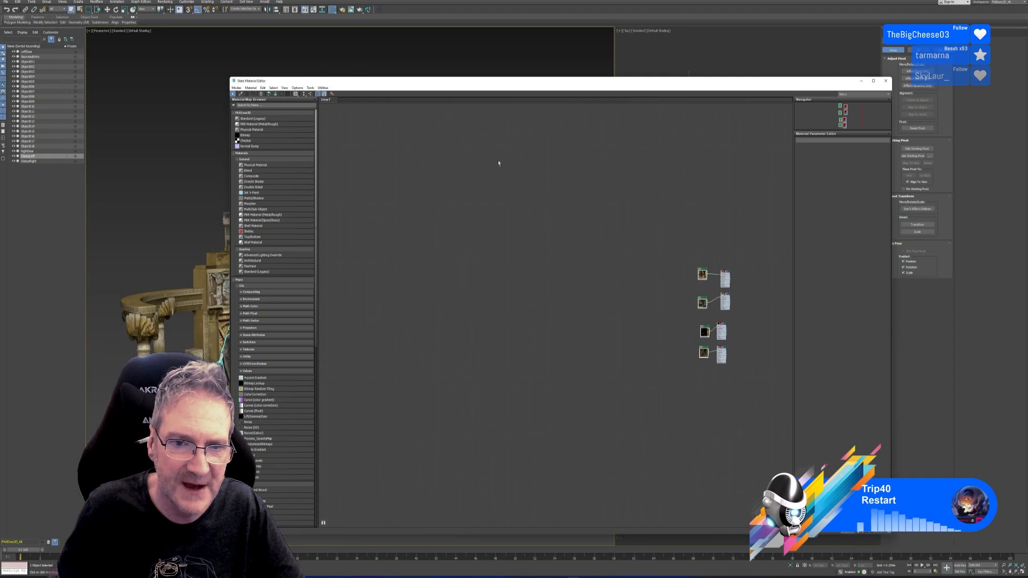
Load the selected statue's material into the freed workspace of the Slate Material Editor and inspect its diffuse bitmap before closing the editor
left_click(420, 152)
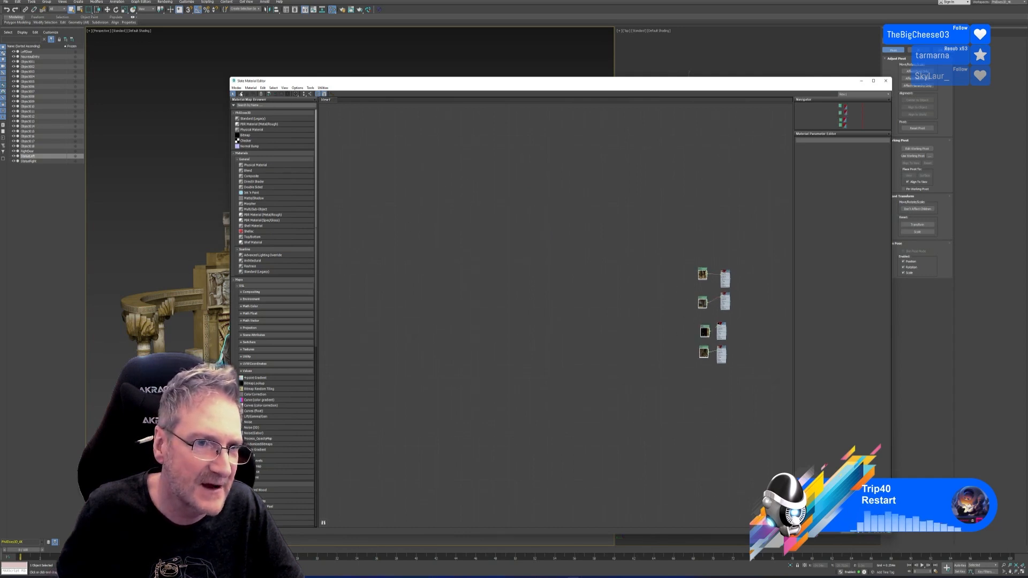
left_click(227, 348)
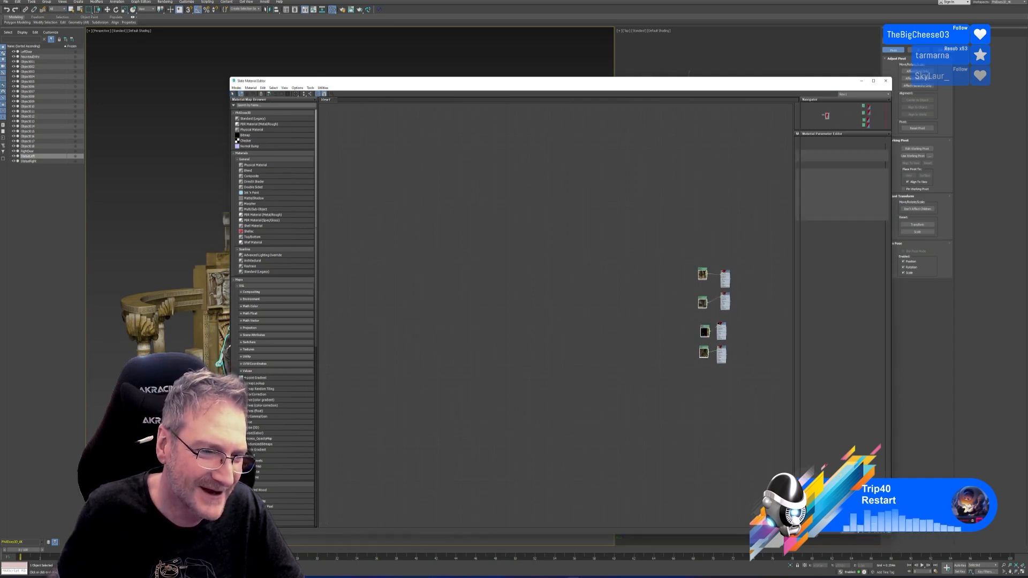
scroll(541, 313, "up", 8)
double_click(516, 317)
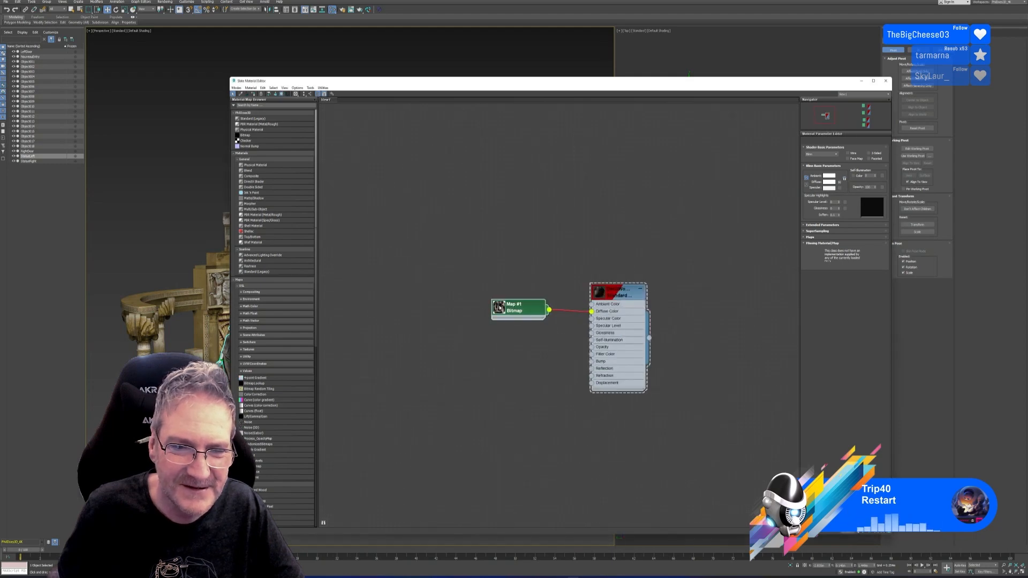
scroll(519, 330, "up", 3)
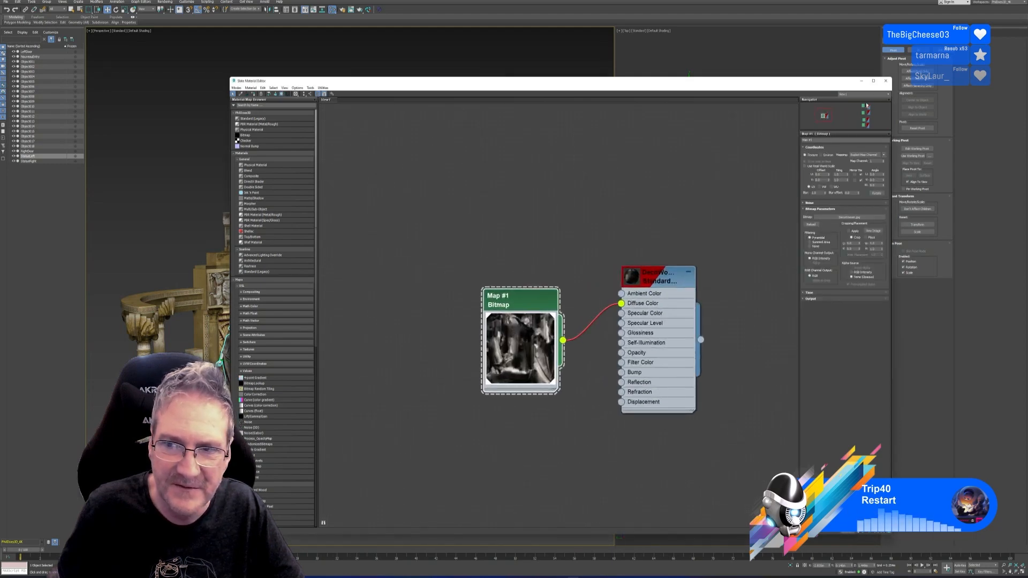
left_click(885, 80)
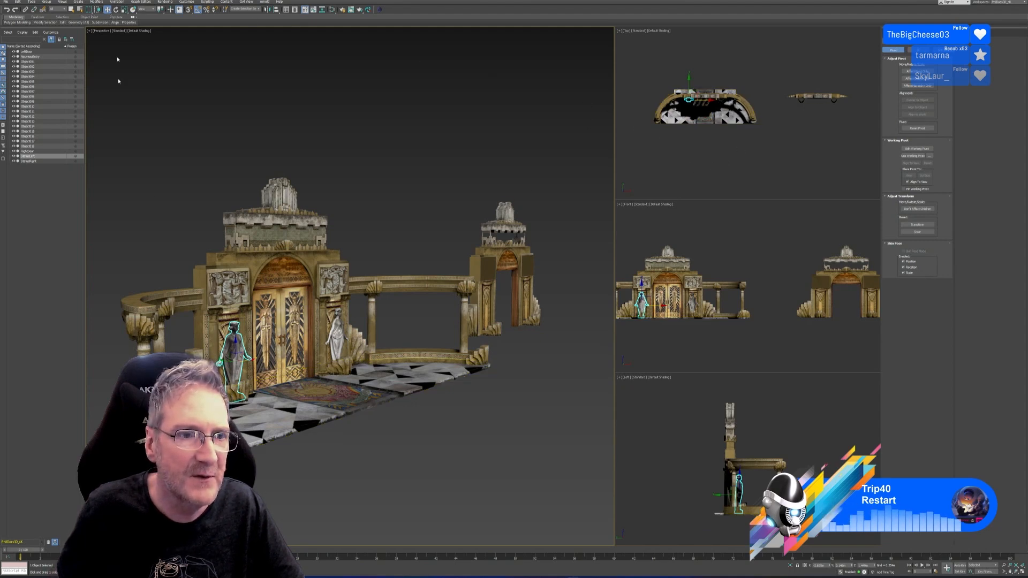
Copy the statue beside the mansion doors across to the near side of the separate archway
middle_click(737, 170)
scroll(700, 102, "up", 1)
left_click_drag(700, 101, 833, 117)
left_click(514, 311)
Check the copied statue's polygon count with the Polygon Counter utility
middle_click_drag(521, 312, 347, 322)
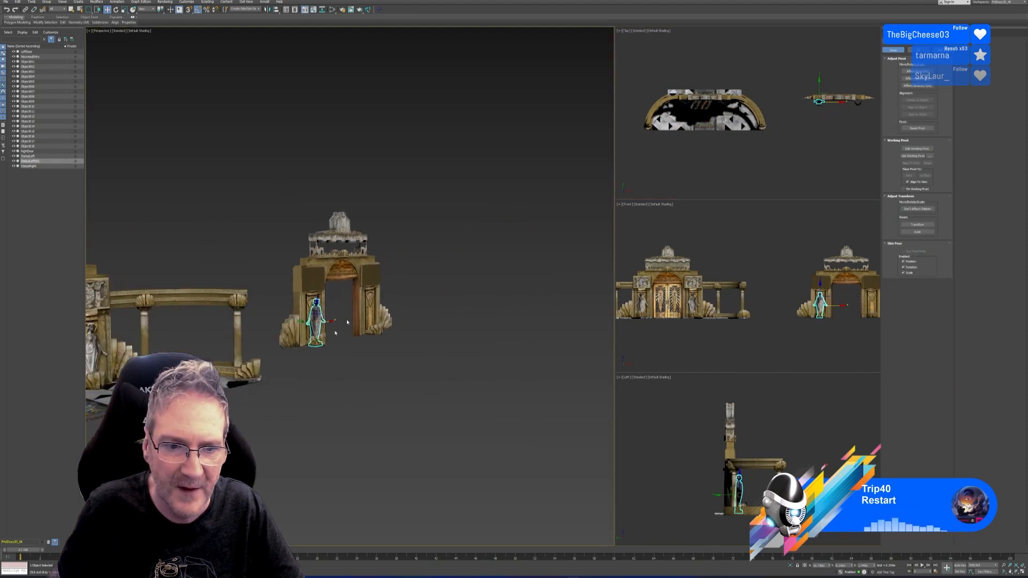
scroll(347, 322, "up", 6)
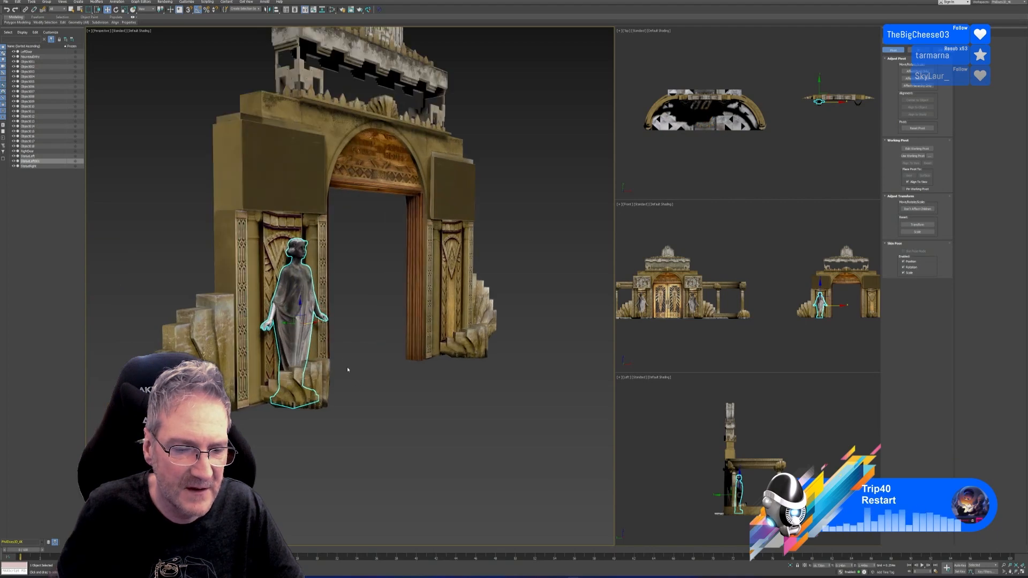
middle_click_drag(347, 369, 355, 427, "alt")
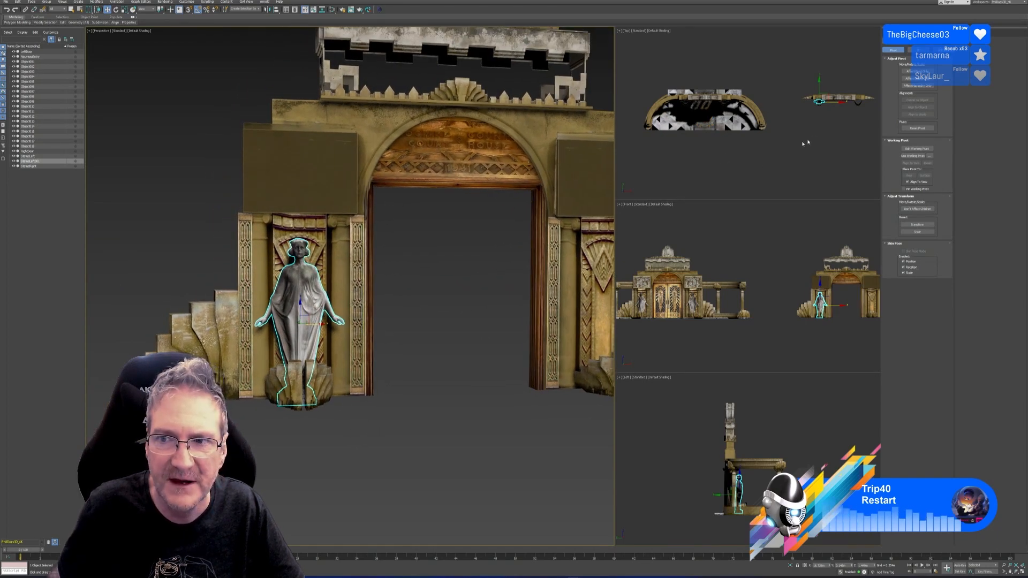
scroll(808, 143, "up", 3)
scroll(341, 297, "up", 3)
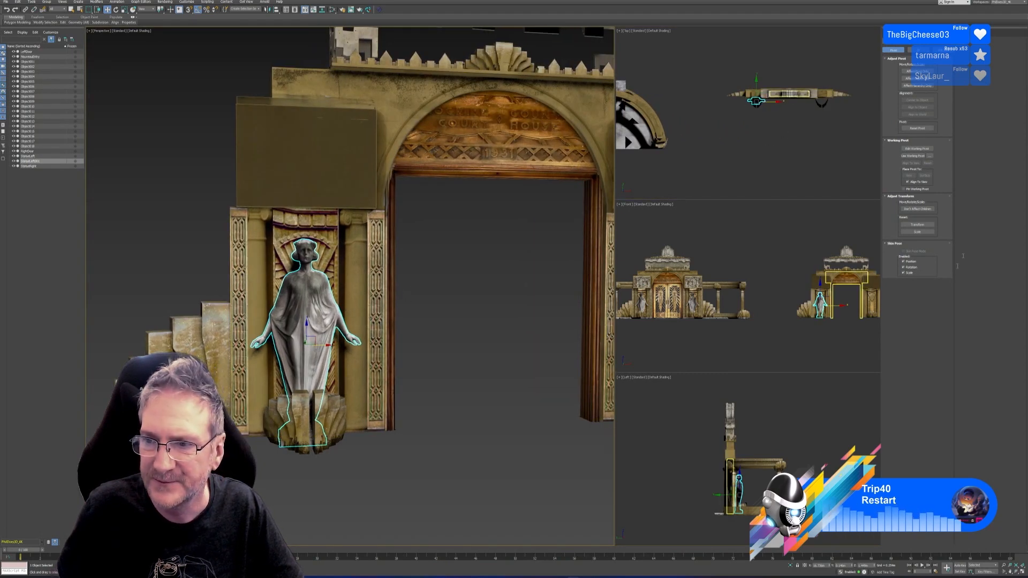
left_click(949, 41)
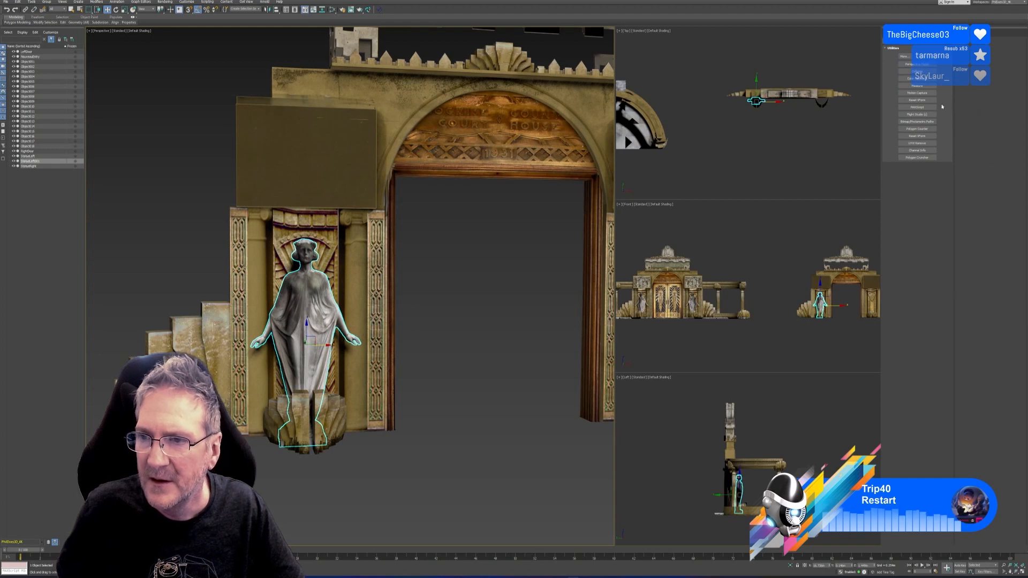
left_click(921, 131)
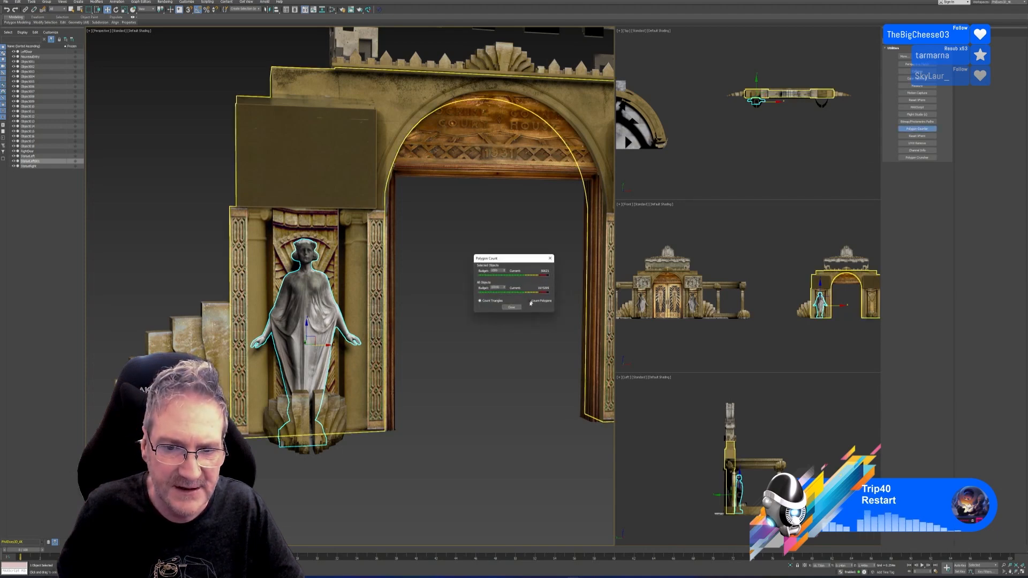
left_click(511, 308)
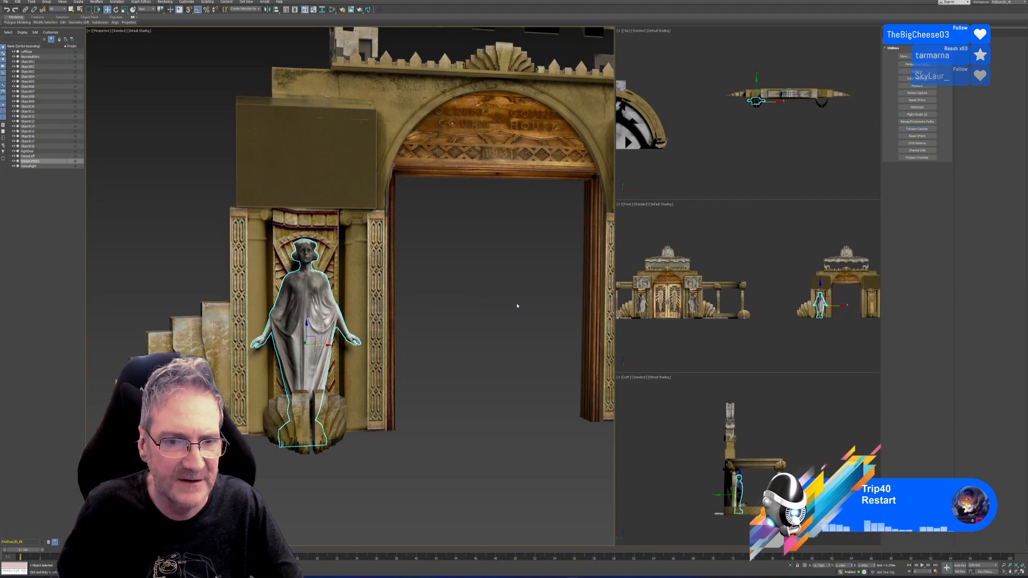
Examine the copied statue's head, drapery and base against the archway from close up and from several angles
scroll(364, 358, "up", 5)
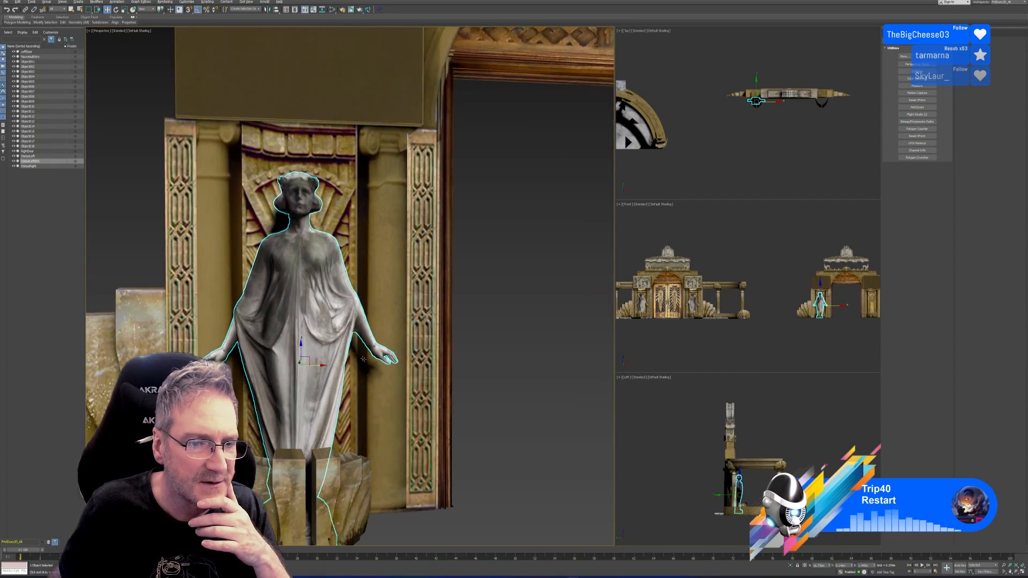
mouse_move(363, 359)
middle_mouse_down("alt")
mouse_move(305, 356)
mouse_move(347, 349)
mouse_move(379, 365)
mouse_move(360, 359)
middle_mouse_up("alt")
scroll(303, 255, "up", 5)
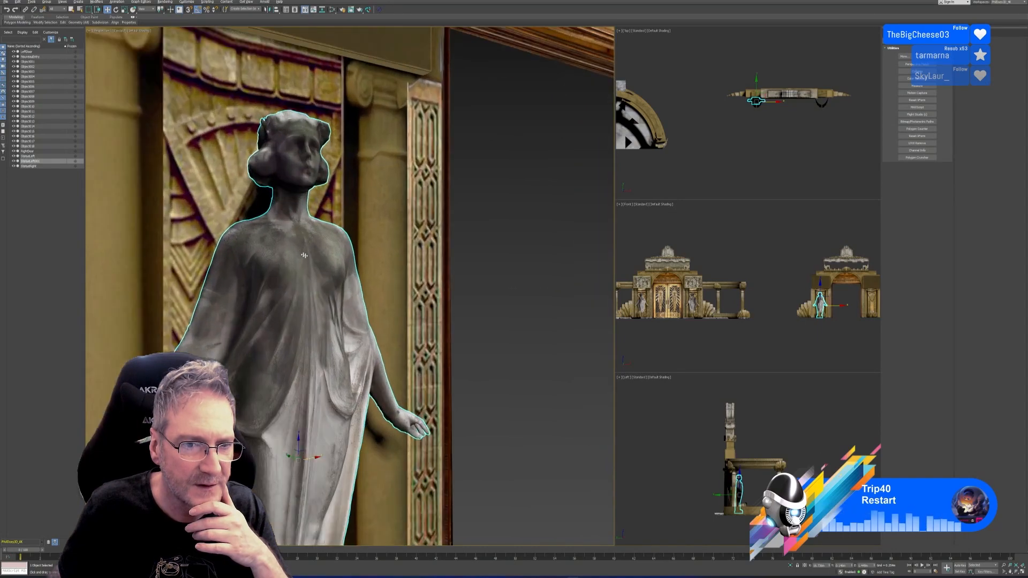
middle_click_drag(303, 255, 319, 326, "alt")
scroll(321, 326, "down", 5)
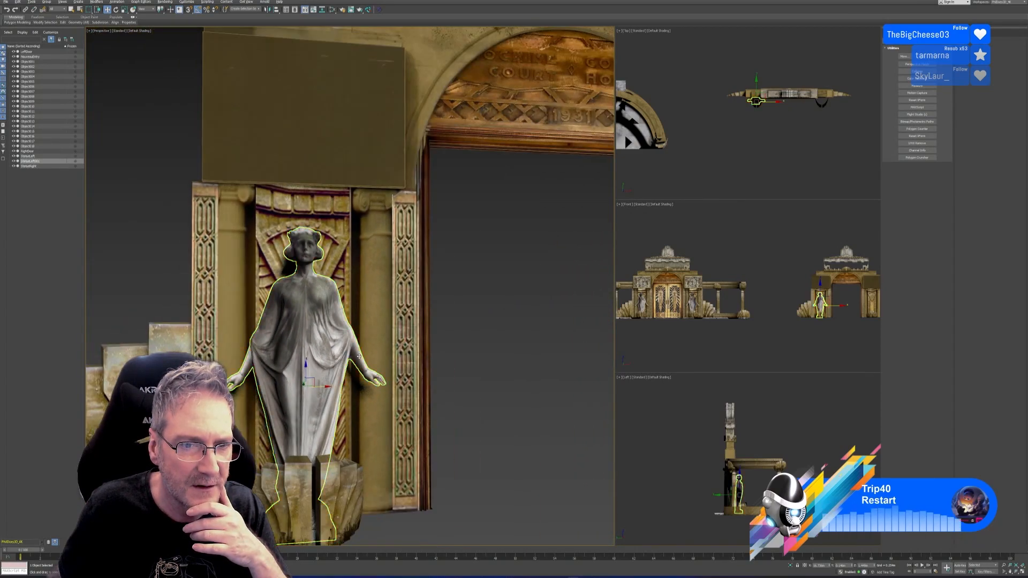
middle_click_drag(359, 356, 429, 398, "alt")
scroll(376, 374, "down", 3)
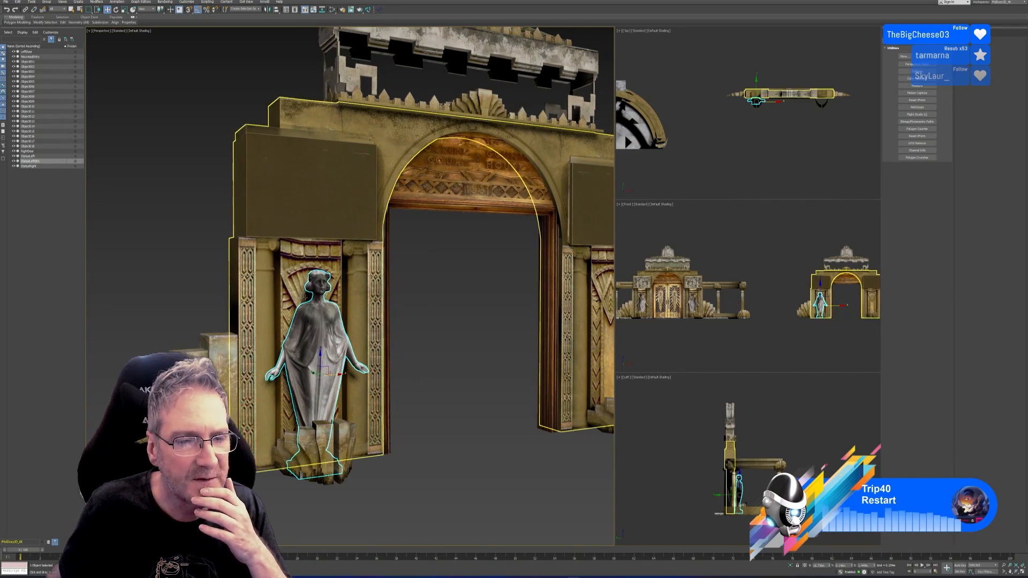
scroll(323, 290, "up", 4)
middle_click_drag(345, 340, 315, 304, "alt")
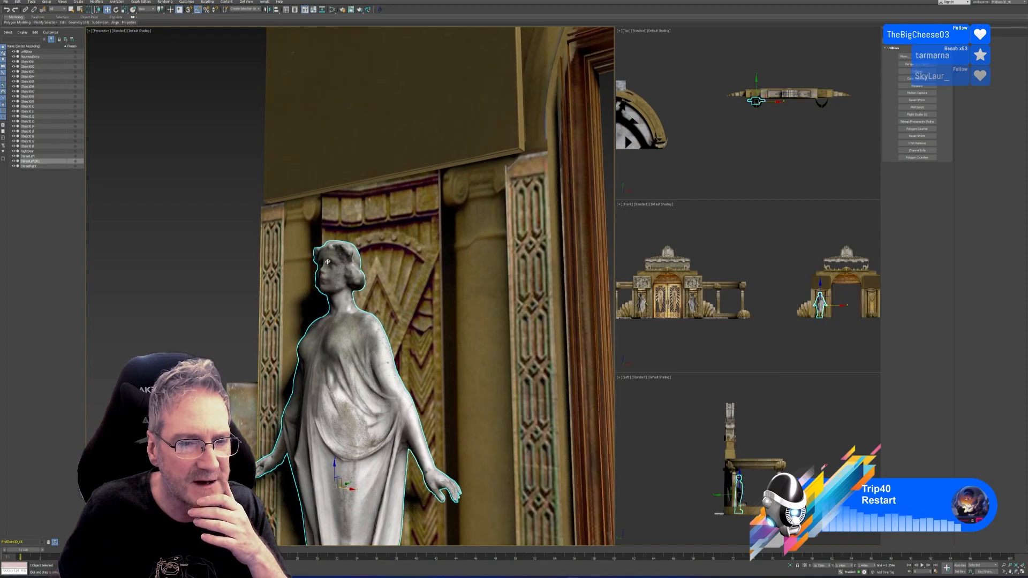
scroll(341, 319, "down", 3)
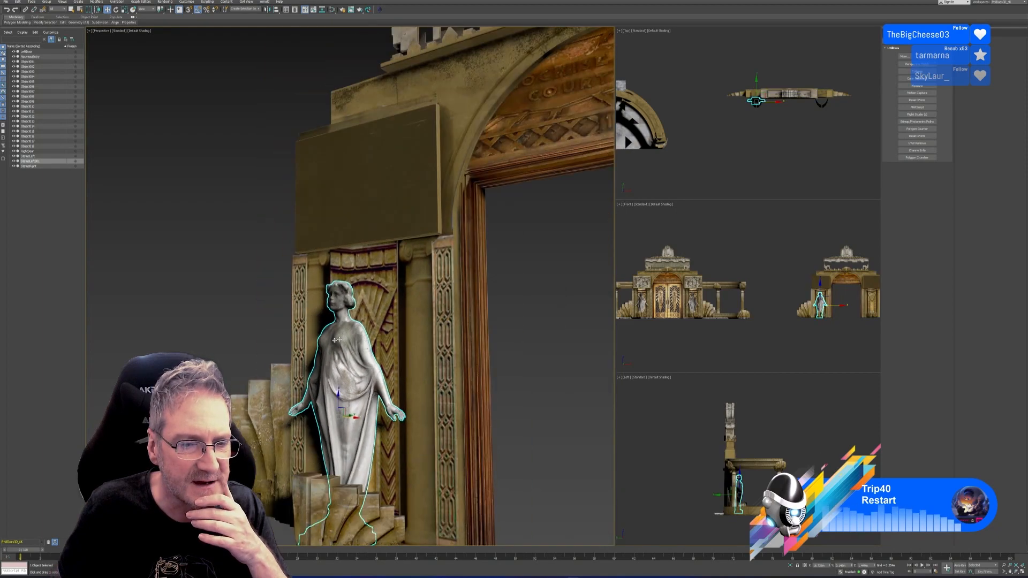
middle_click_drag(342, 319, 375, 378, "alt")
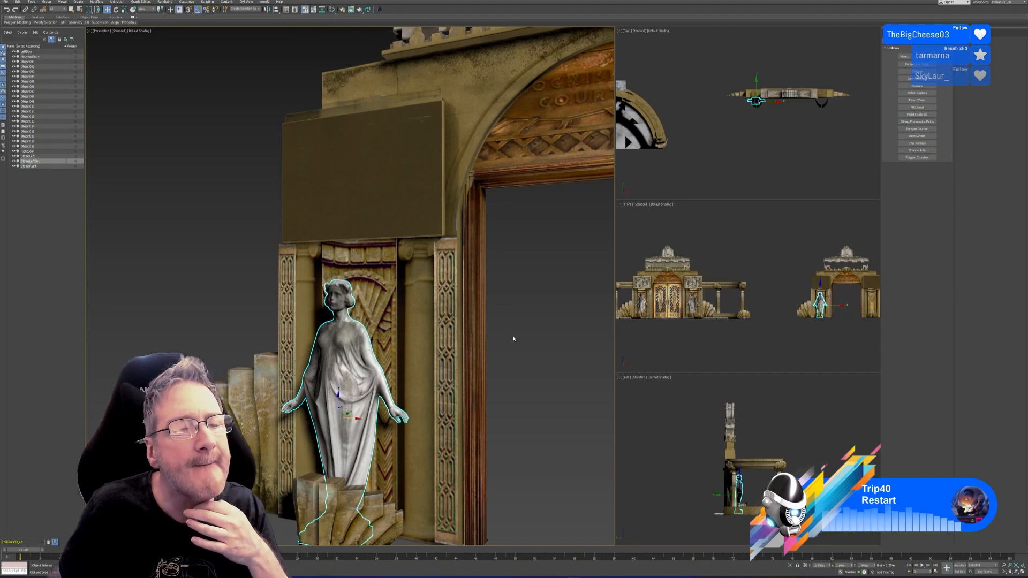
middle_click_drag(513, 339, 500, 298)
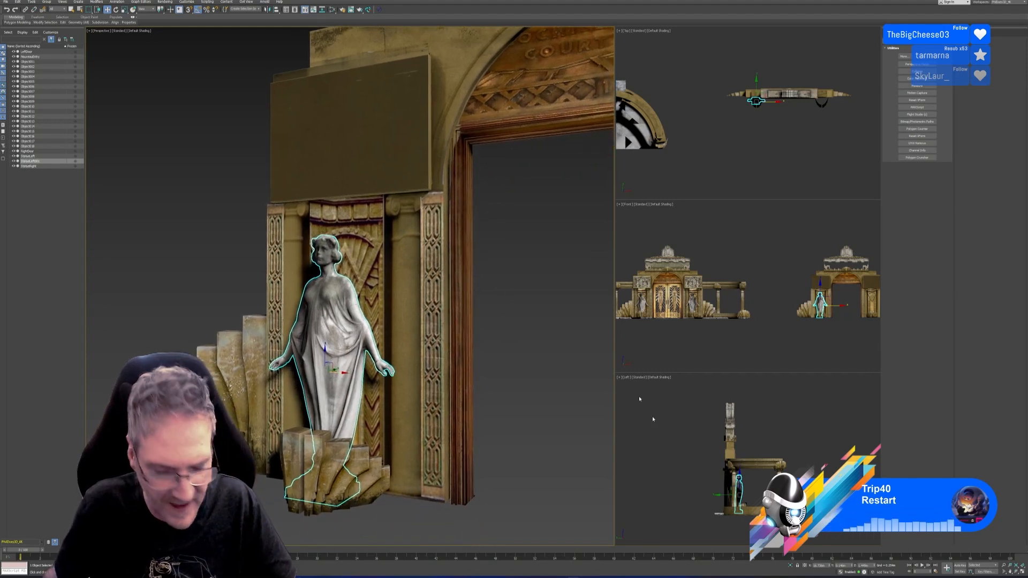
Isolate the archway statue and place a copy of it directly beside the original
left_click(791, 565)
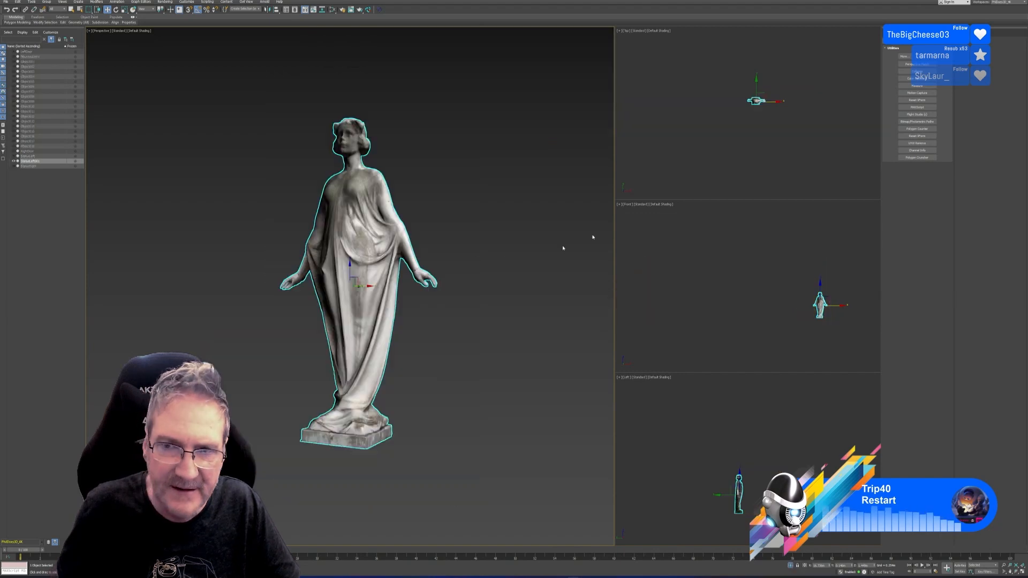
scroll(724, 130, "up", 5)
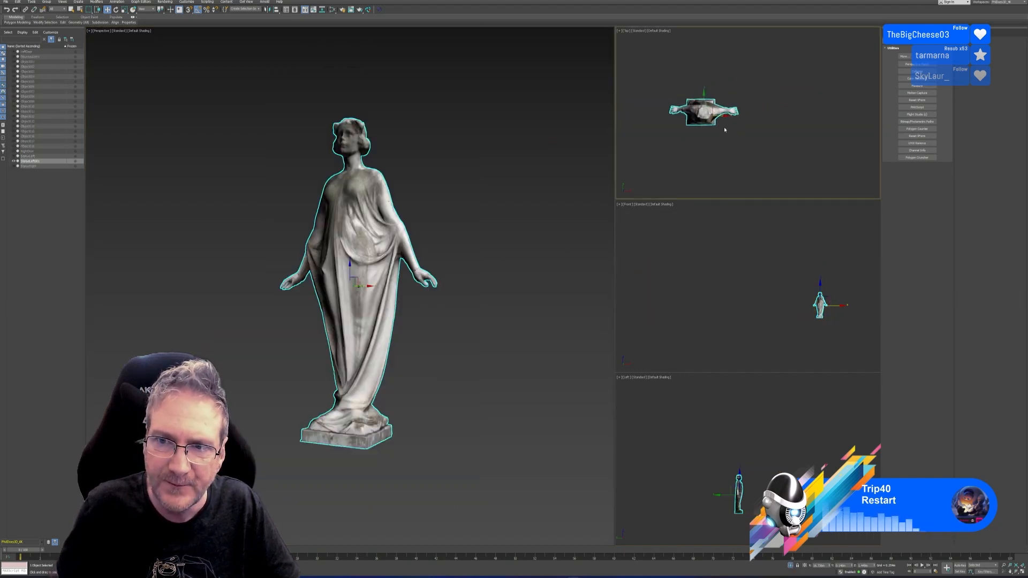
left_click_drag(717, 117, 787, 116, "shift")
left_click(514, 310)
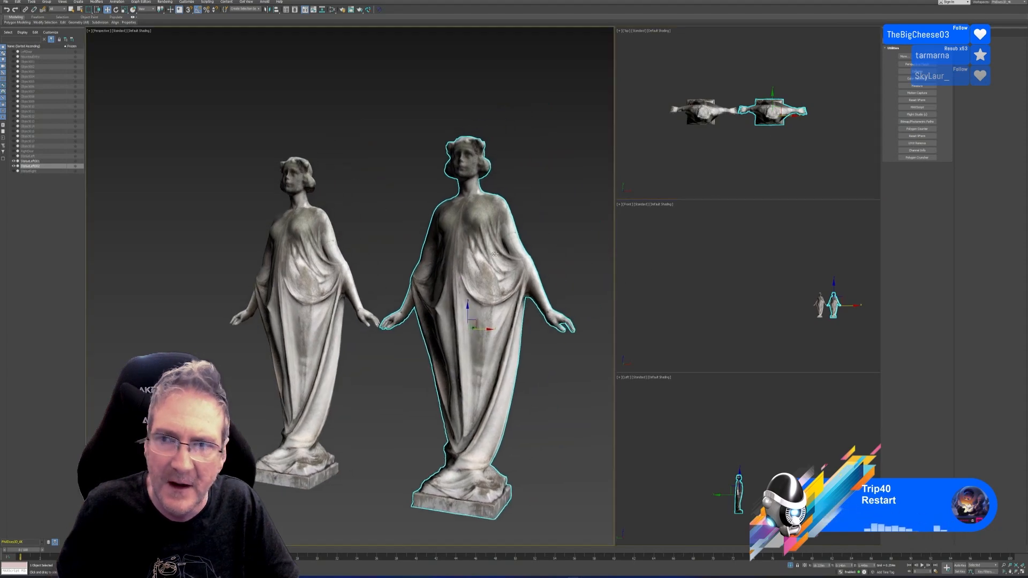
Apply the Polygon Cruncher modifier to the new statue copy with Keep Textures enabled, calculate it, and sharply lower the vertex percentage
left_click(899, 39)
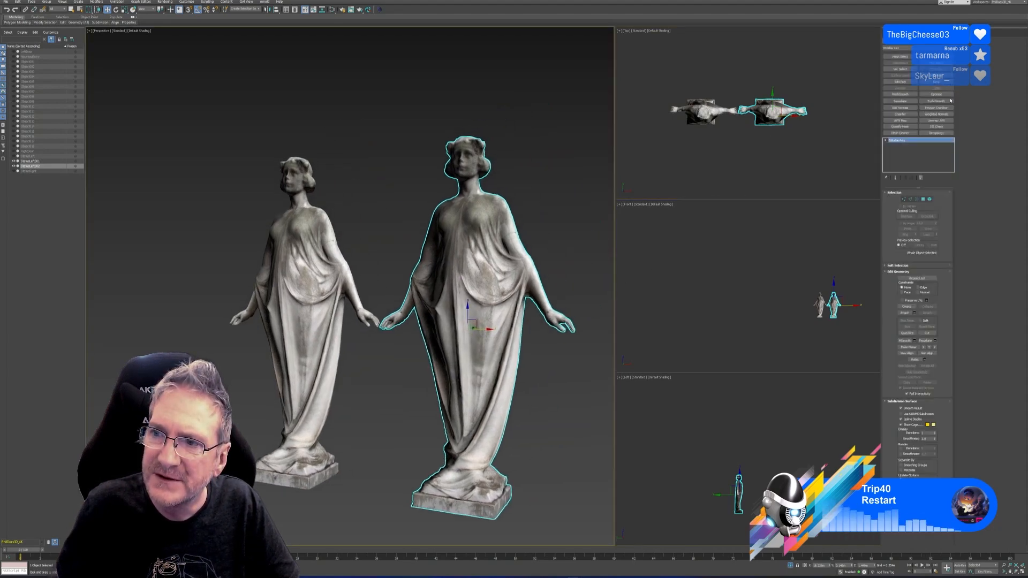
left_click(937, 108)
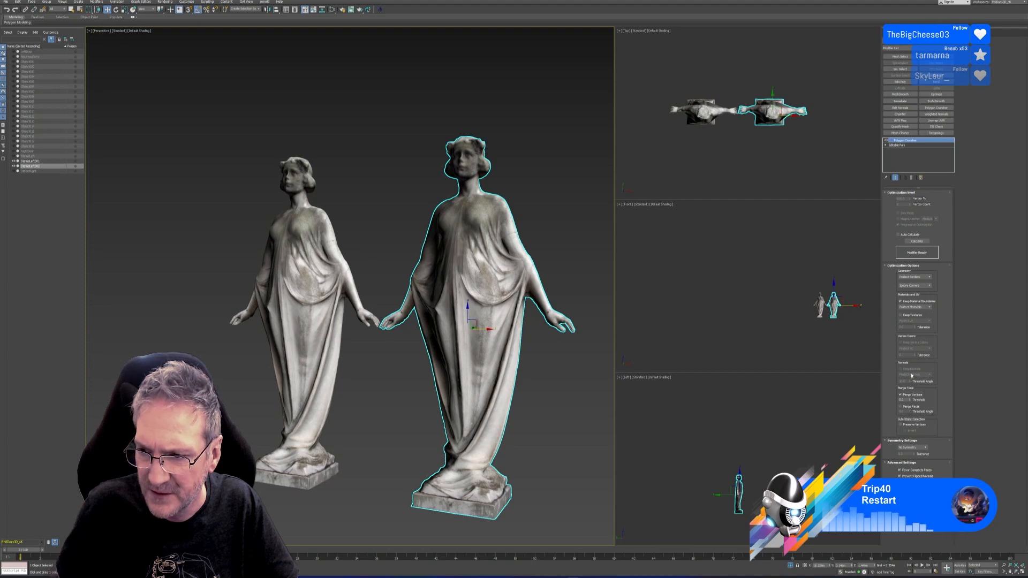
left_click(912, 316)
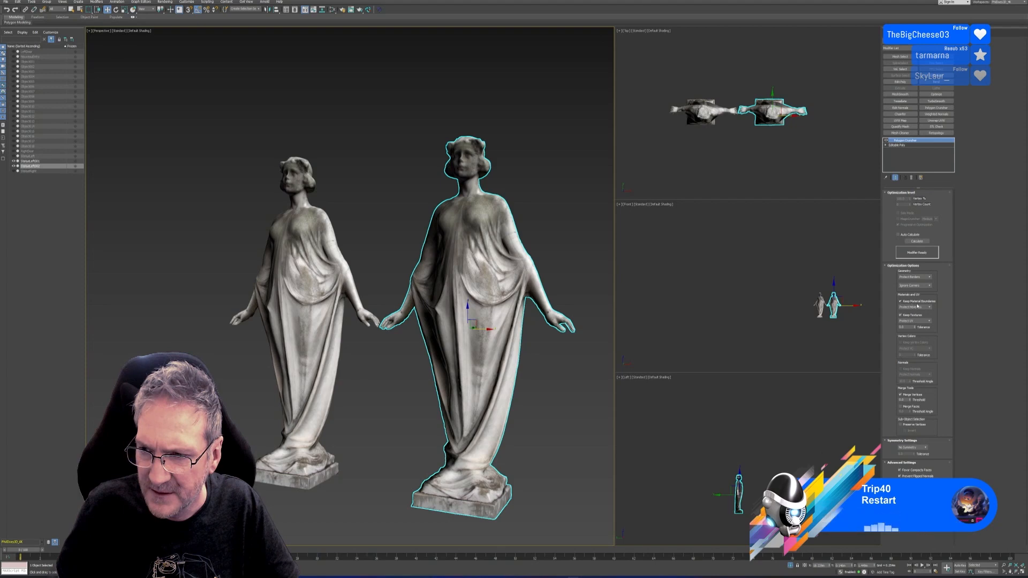
left_click(923, 242)
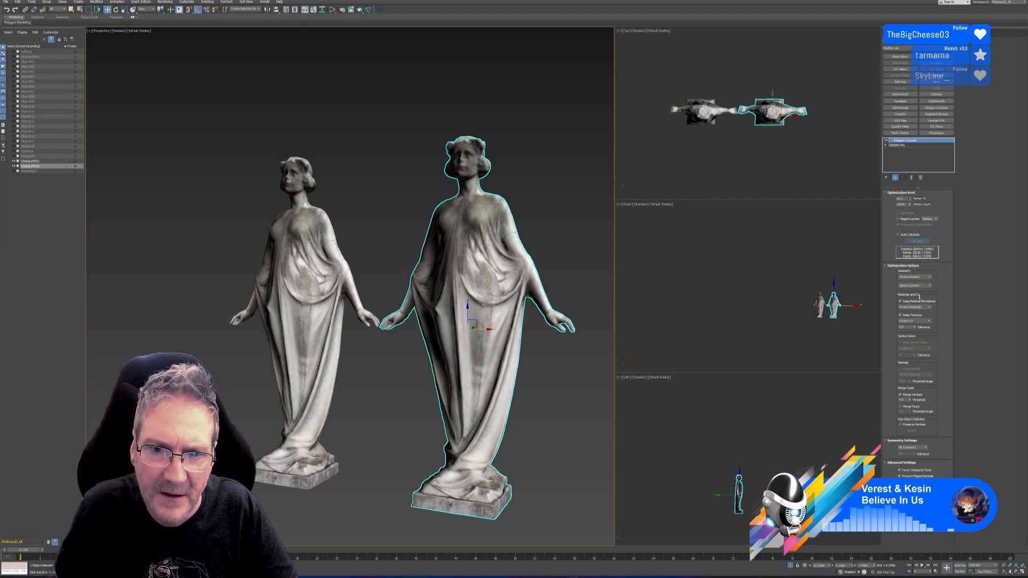
left_click_drag(927, 351, 928, 362)
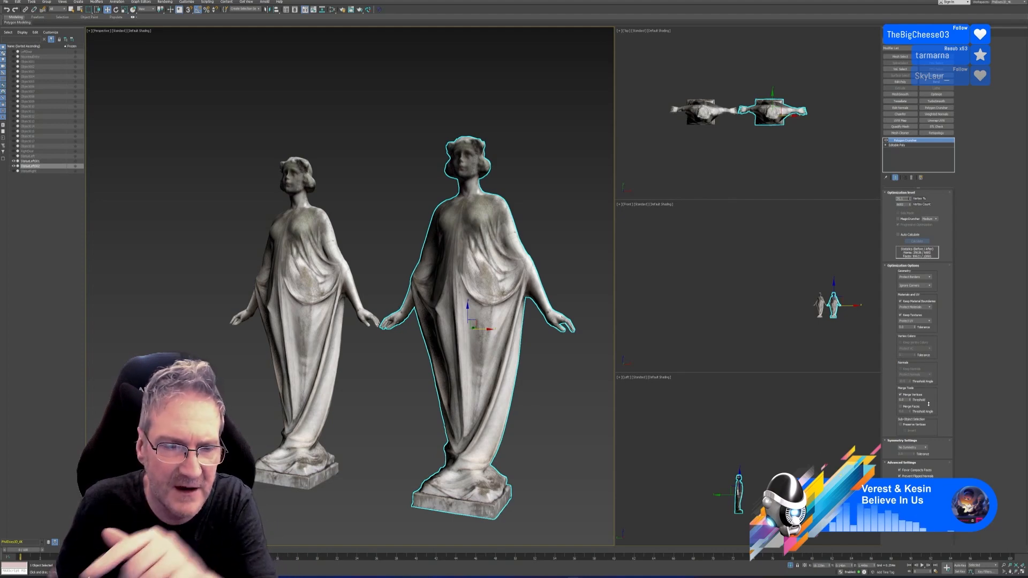
left_click_drag(929, 404, 930, 447)
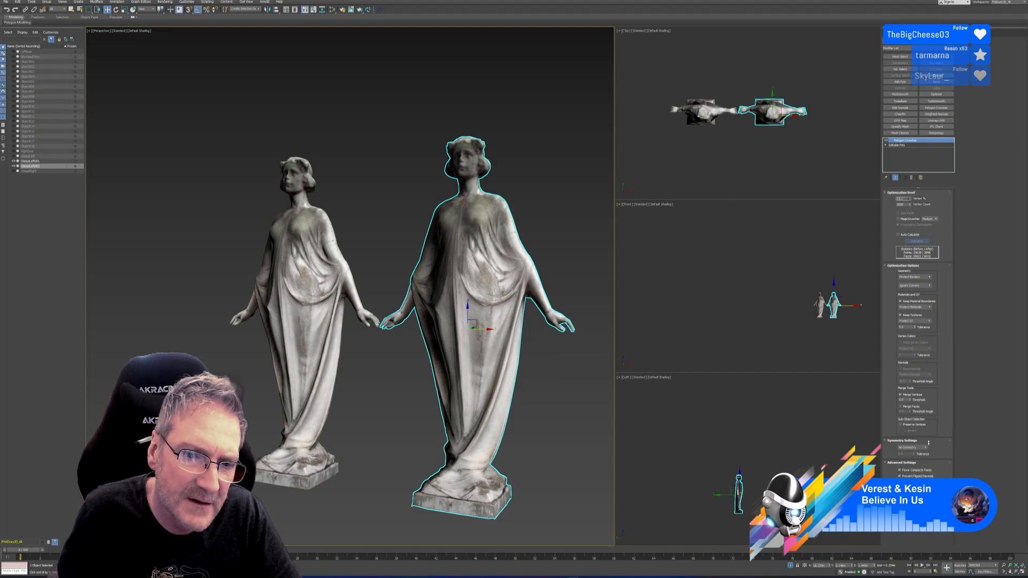
Compare the reduced statue with the original beside it for differences in silhouette, face and drapery
scroll(536, 212, "up", 5)
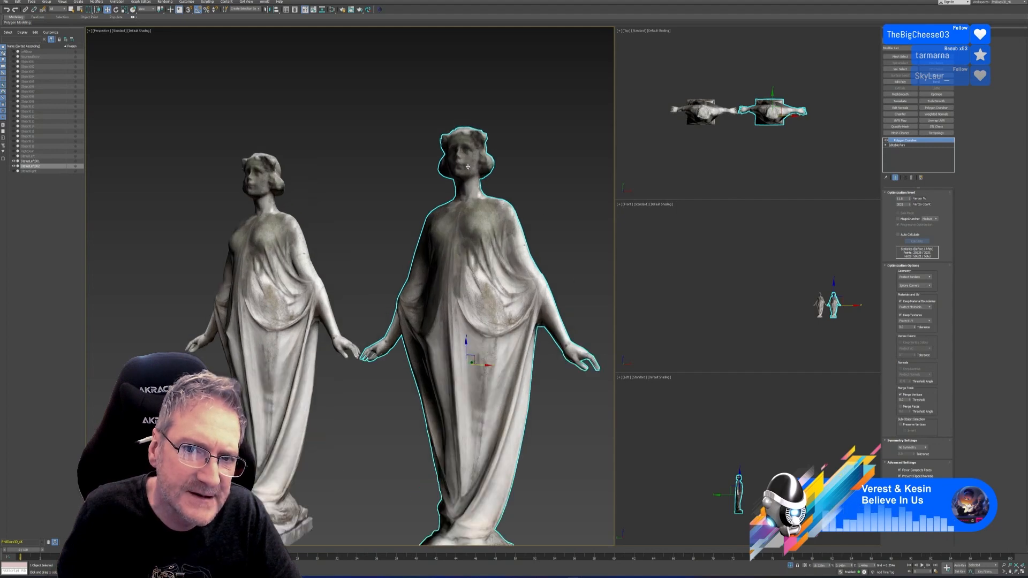
middle_click_drag(521, 203, 540, 229, "alt")
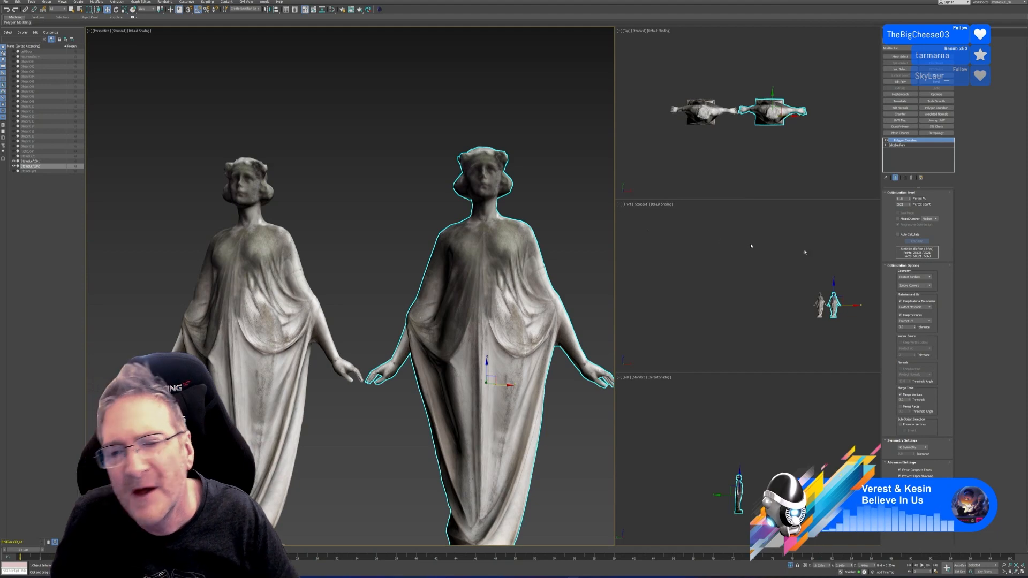
middle_click_drag(417, 177, 395, 170)
scroll(394, 169, "down", 2)
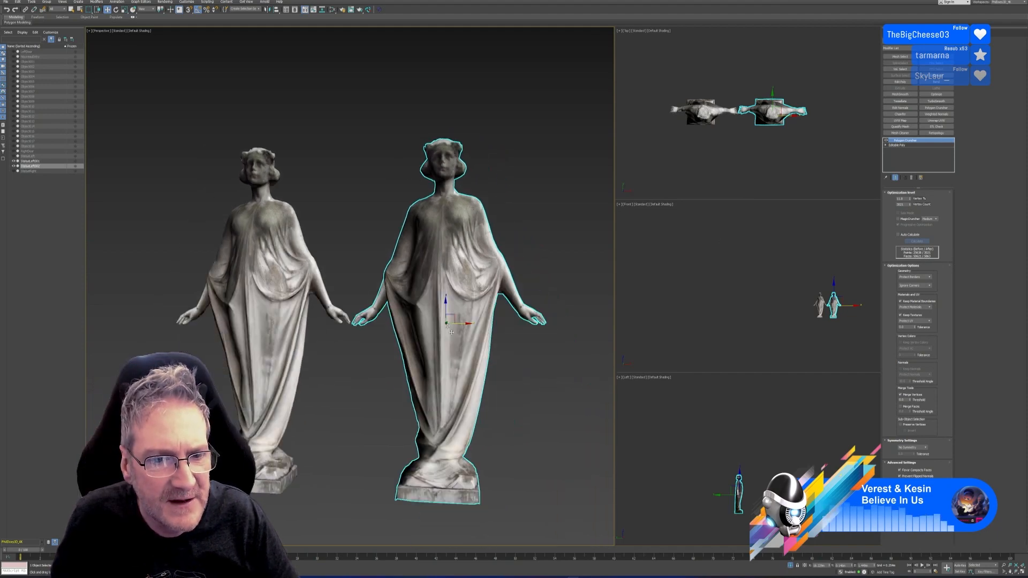
mouse_move(510, 383)
middle_mouse_down("alt")
mouse_move(530, 387)
mouse_move(514, 384)
middle_mouse_up("alt")
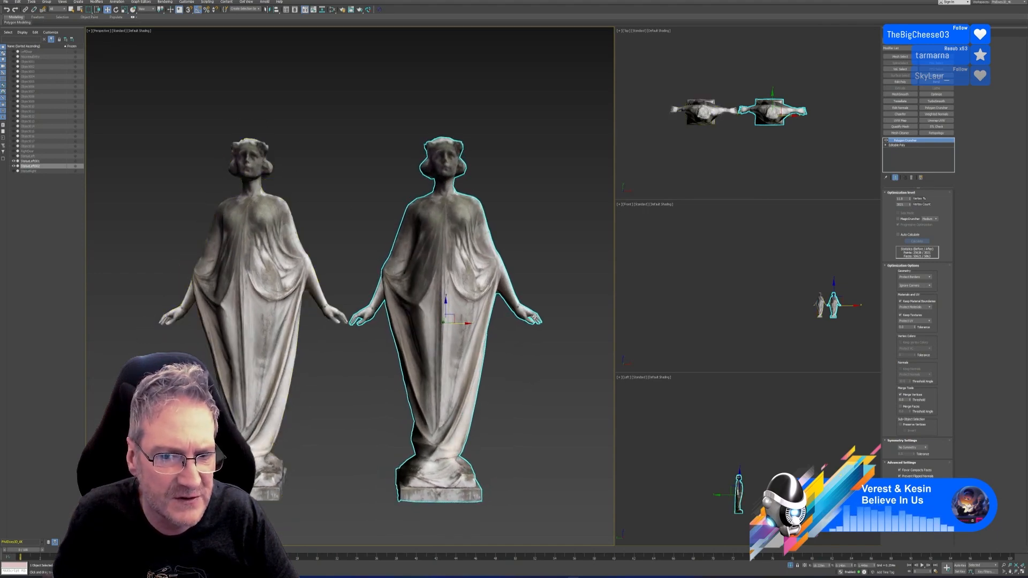
mouse_move(541, 407)
middle_mouse_down("alt")
mouse_move(441, 399)
mouse_move(519, 417)
mouse_move(542, 407)
mouse_move(509, 406)
mouse_move(553, 403)
mouse_move(540, 403)
middle_mouse_up("alt")
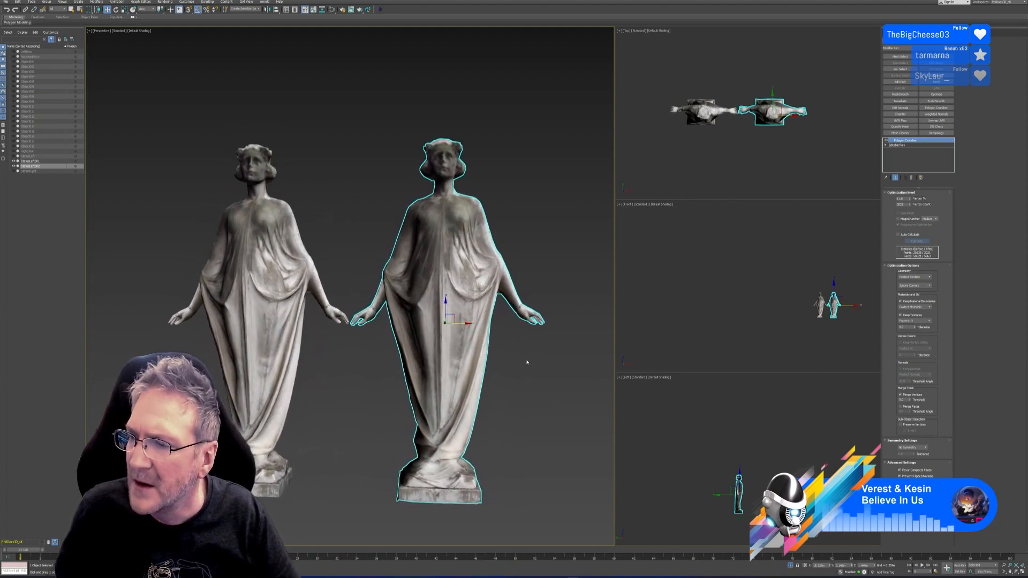
scroll(526, 321, "down", 4)
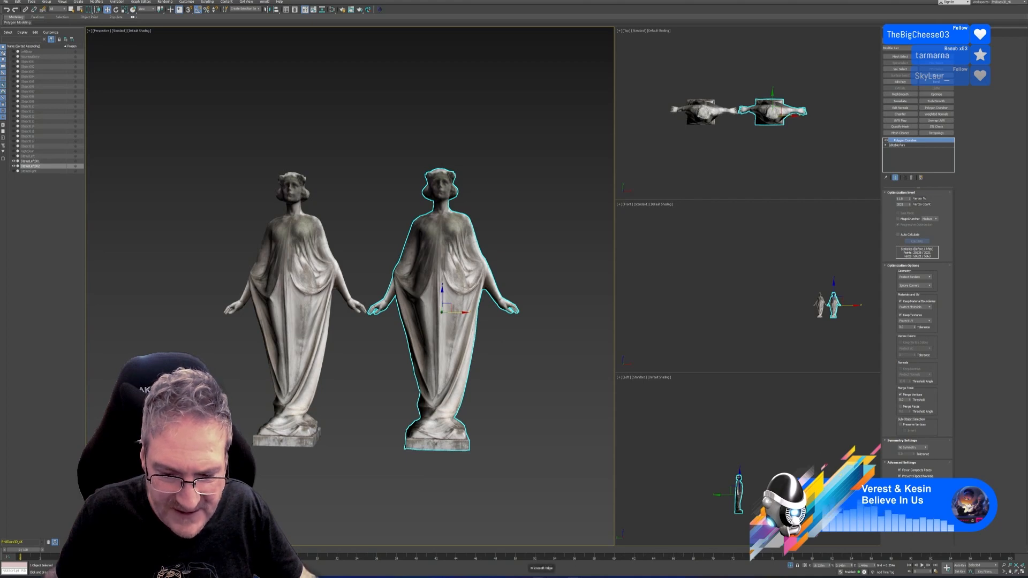
Switch to the Edge browser, search Google for "pc perspective" and open the PC Perspective home page
left_click(541, 575)
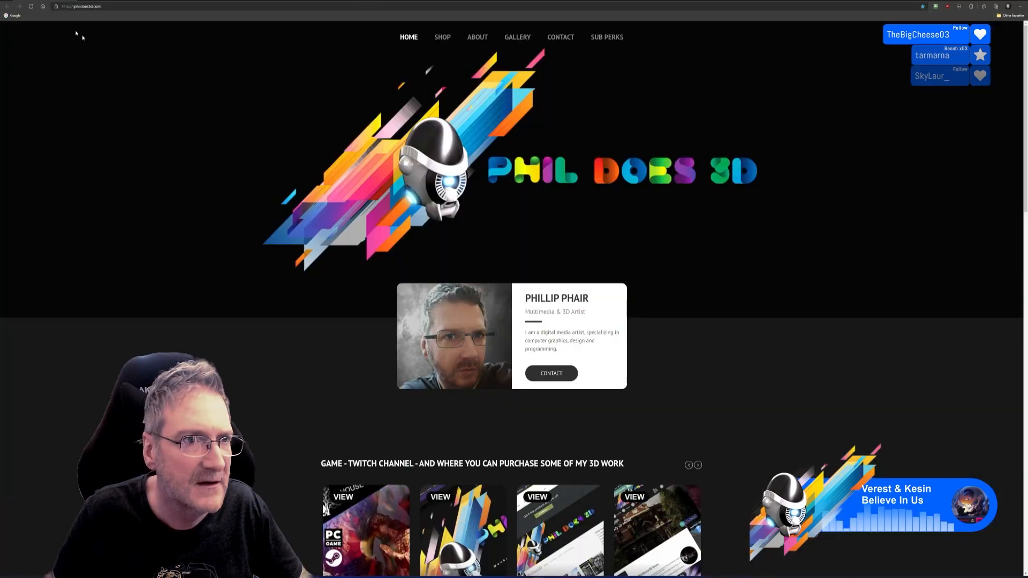
left_click(15, 16)
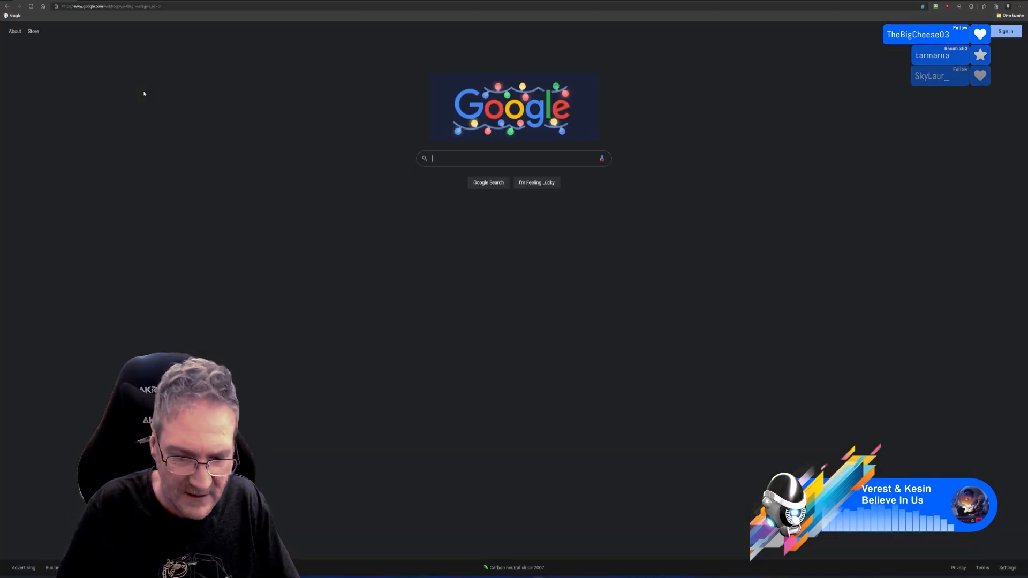
type("pc")
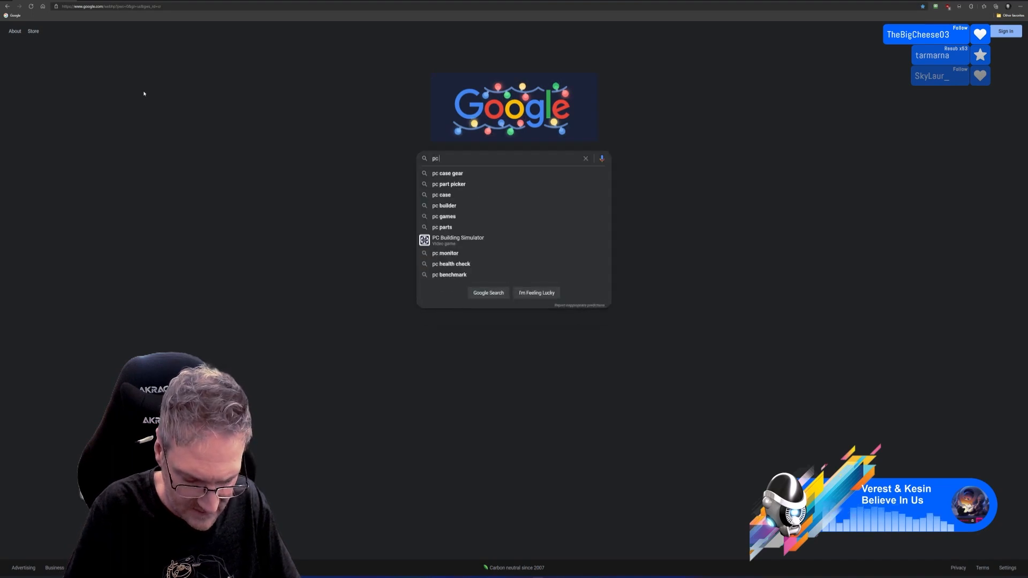
type(" perspect")
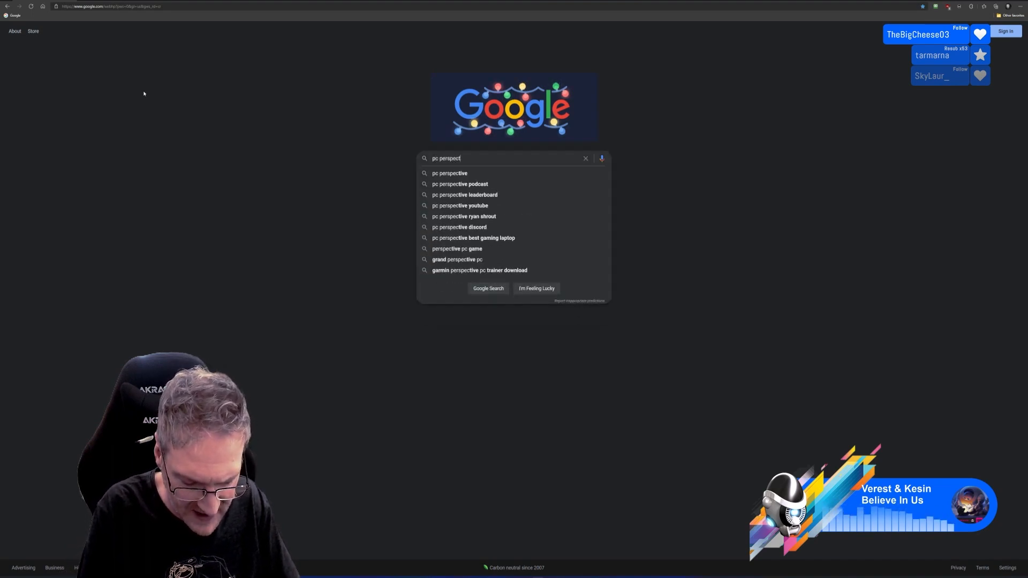
type("ive")
key("Return")
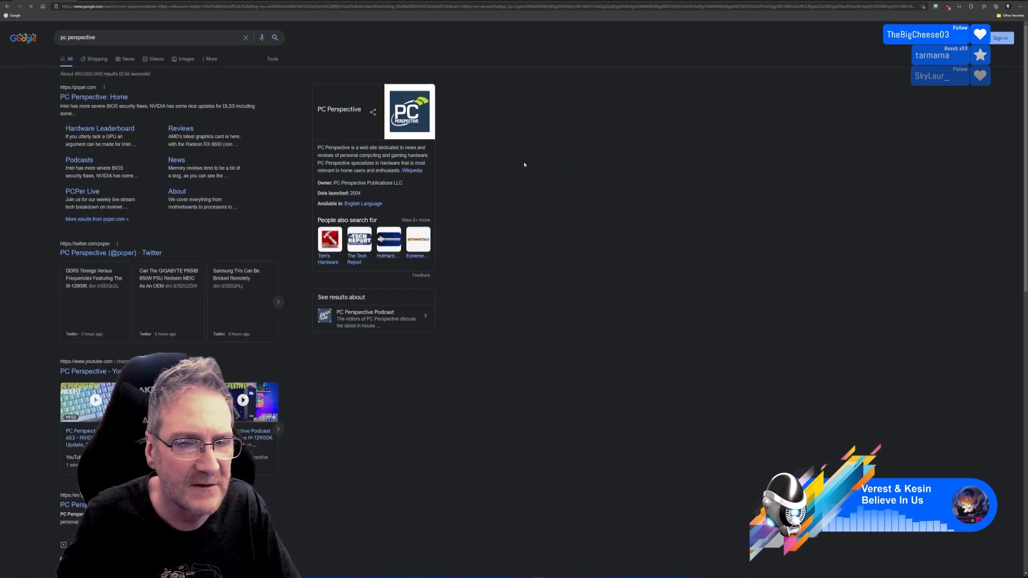
left_click(94, 97)
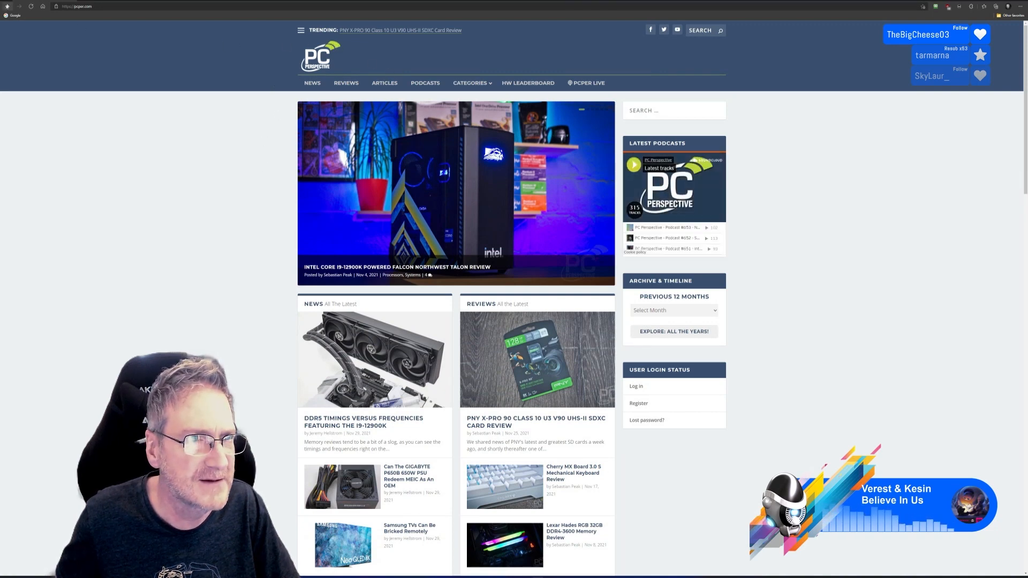
Return to the Google results, search for "pc case gear" and open the PC Case Gear store
key("alt+Left")
key("ctrl+a")
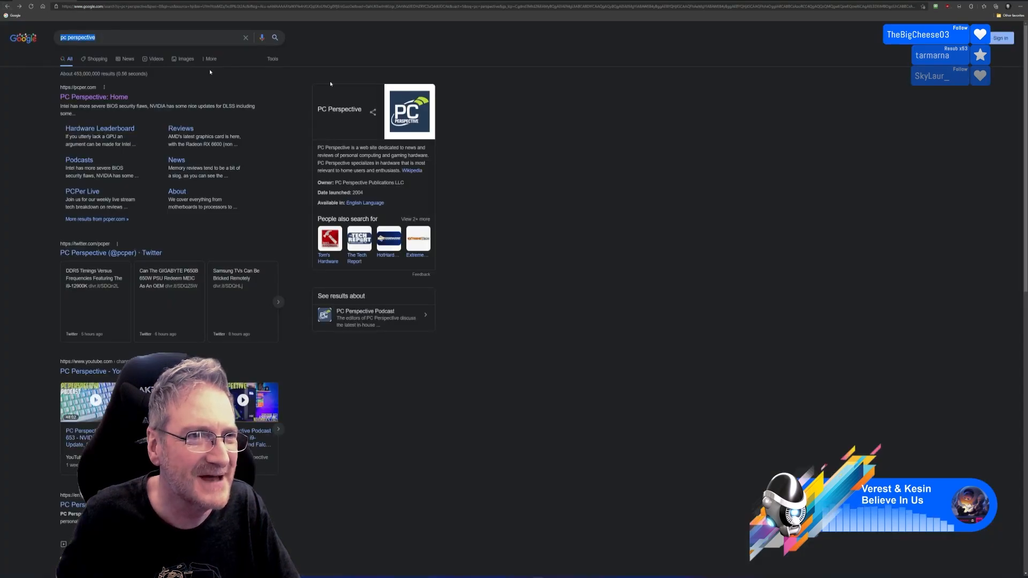
type("pc")
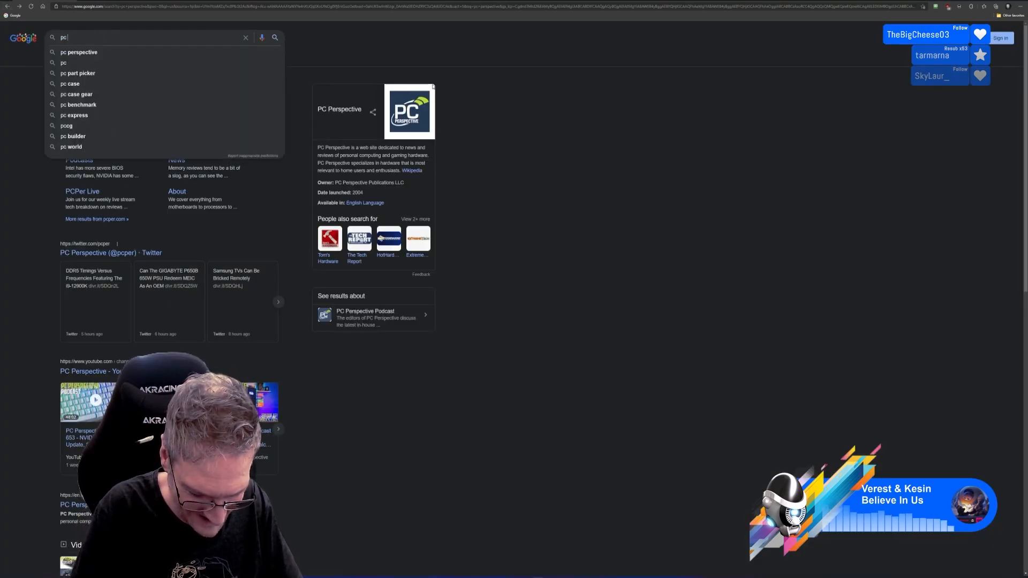
type(" case gear")
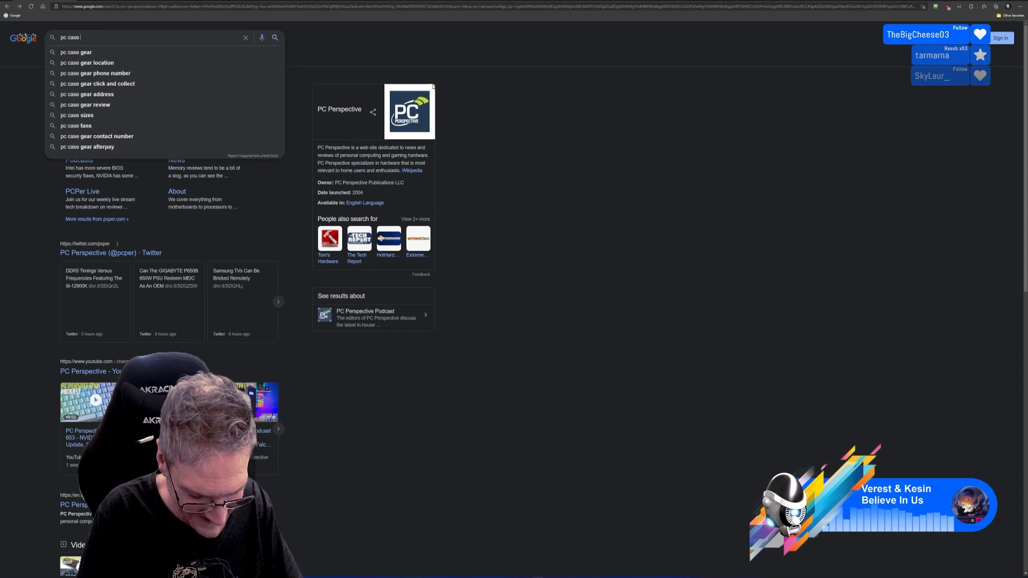
key("Return")
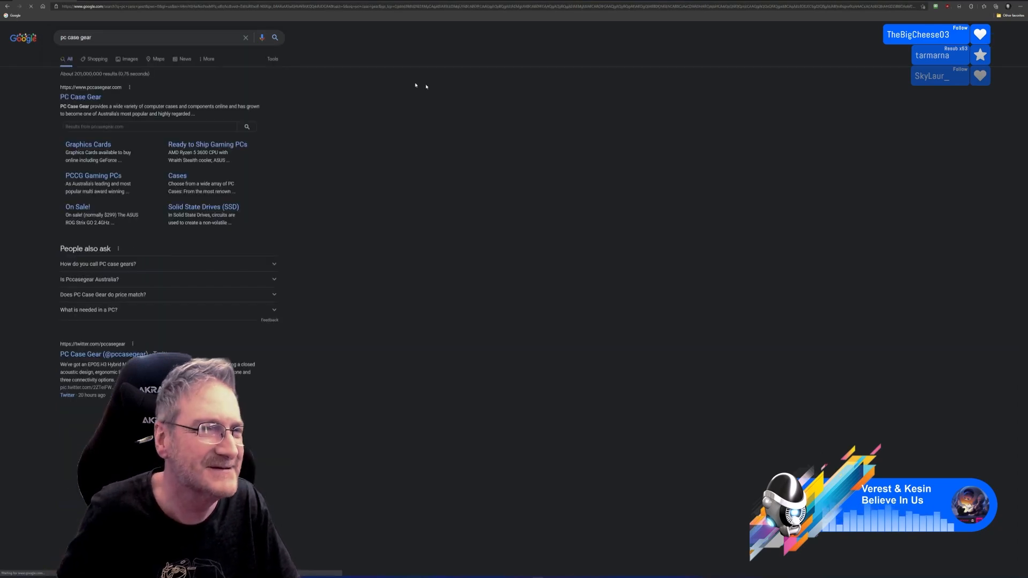
left_click(88, 102)
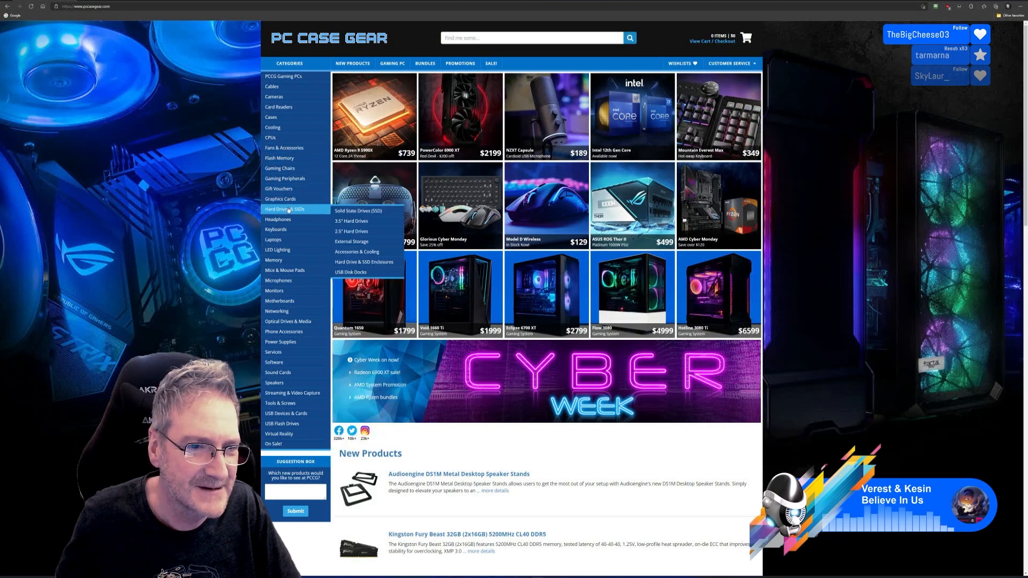
Open the ASUS GeForce RTX 3090 TUF Gaming OC 24GB from the GeForce RTX 3090 graphics cards and check its price
mouse_move(290, 199)
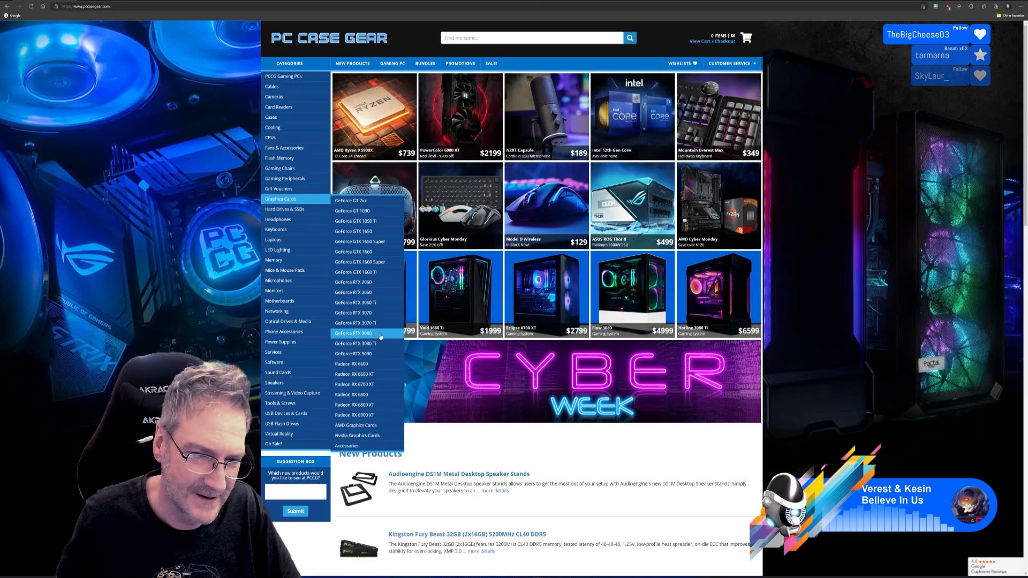
left_click(373, 353)
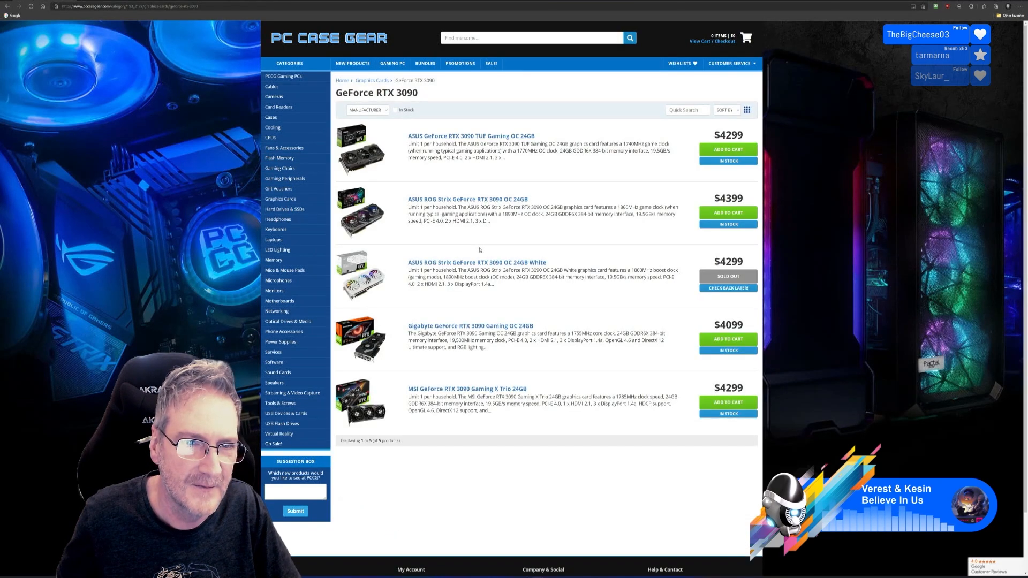
left_click(508, 137)
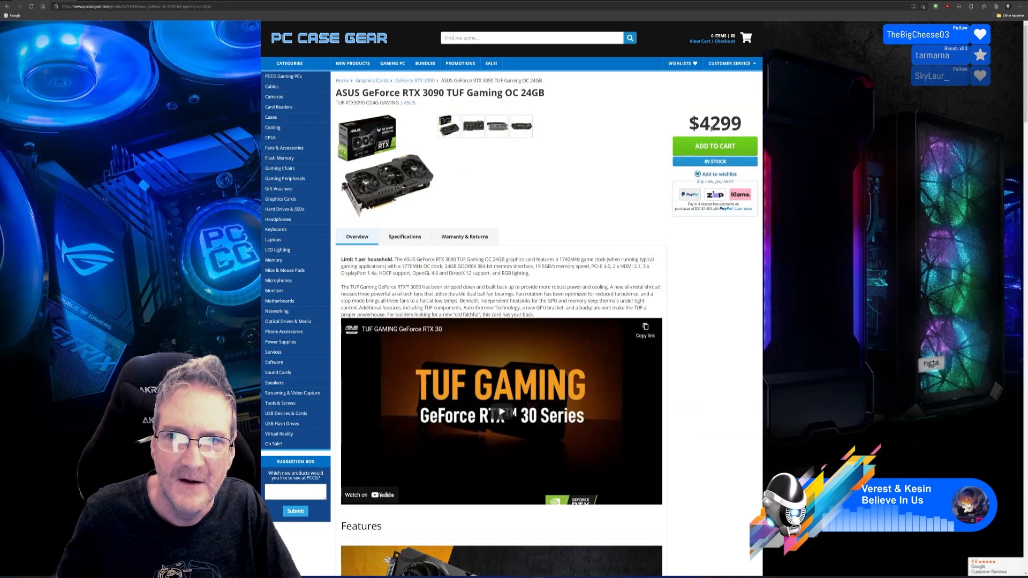
double_click(720, 124)
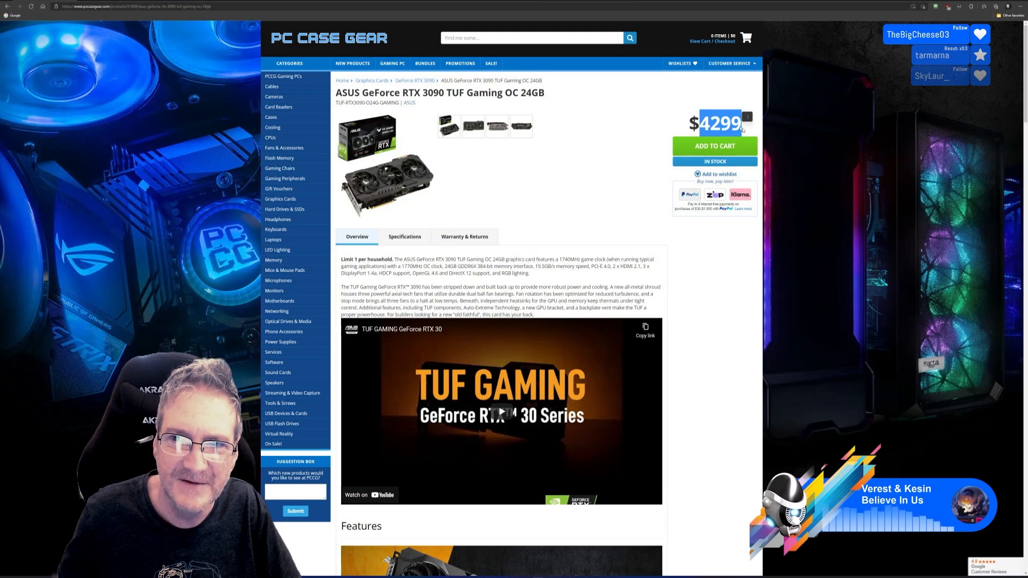
left_click(599, 191)
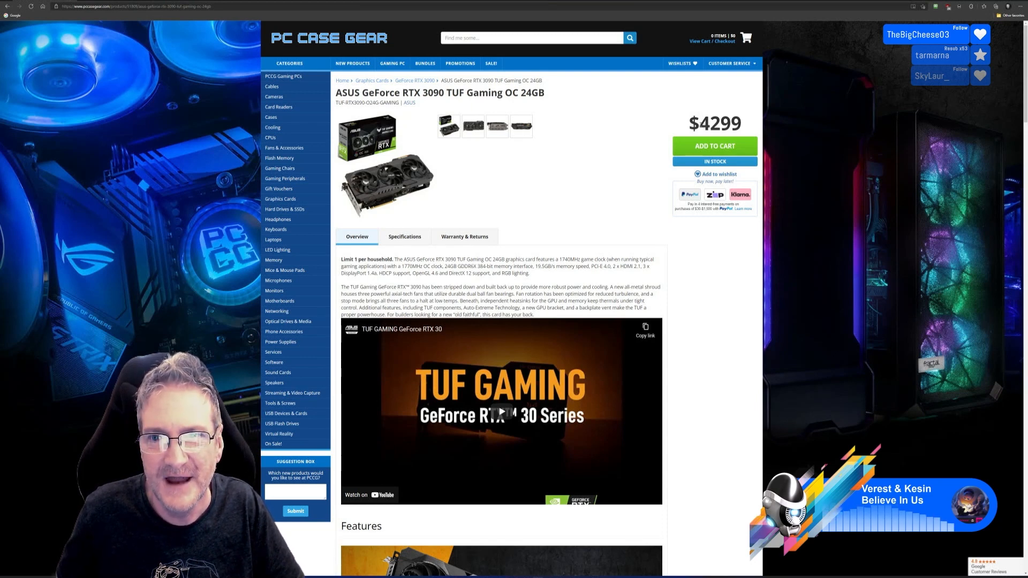
left_click_drag(699, 123, 756, 123)
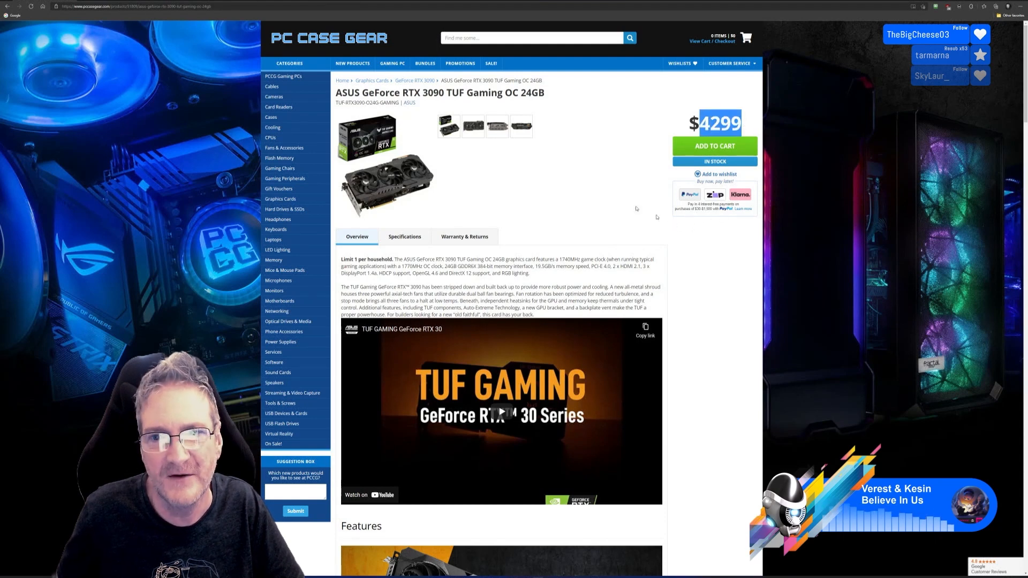
left_click(606, 194)
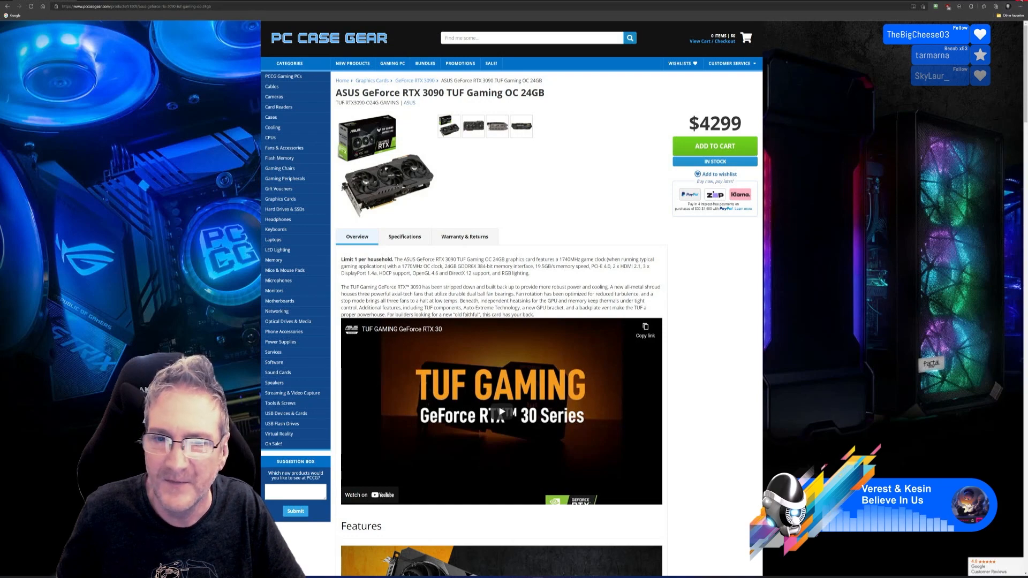
left_click_drag(702, 128, 739, 128)
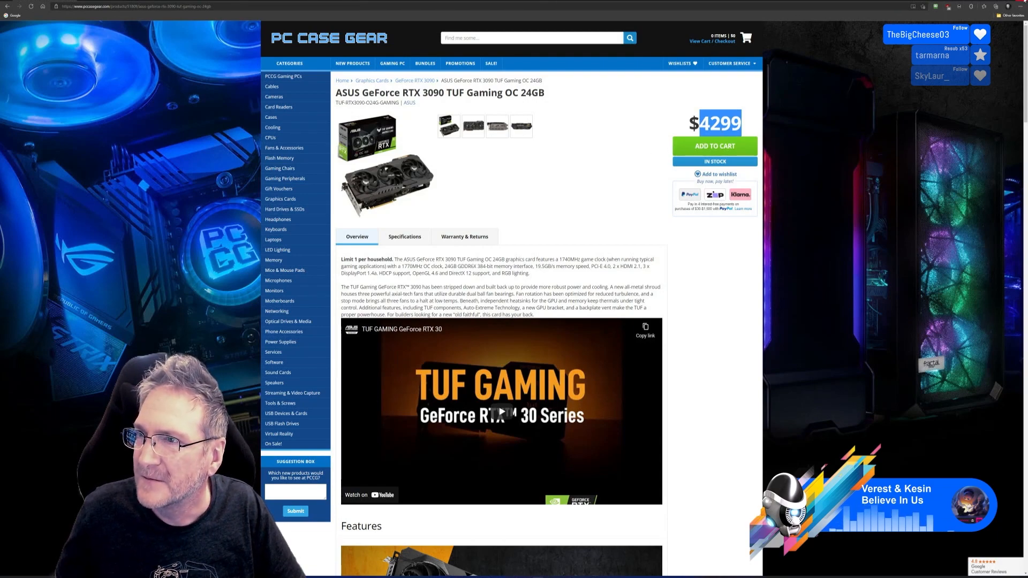
Switch back to 3ds Max and select the original and the reduced statue in turn to compare them
left_click(1018, 7)
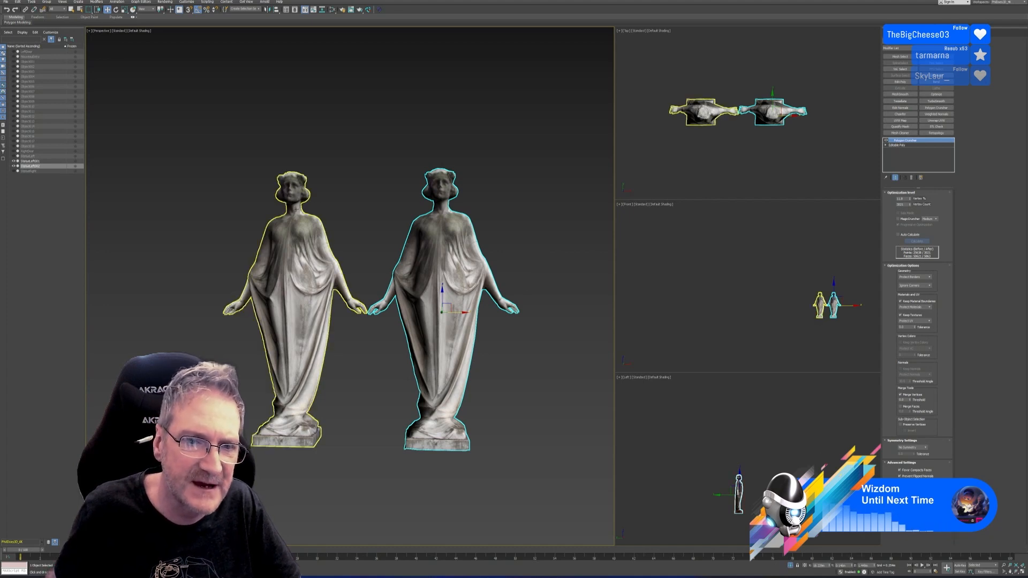
left_click(307, 213)
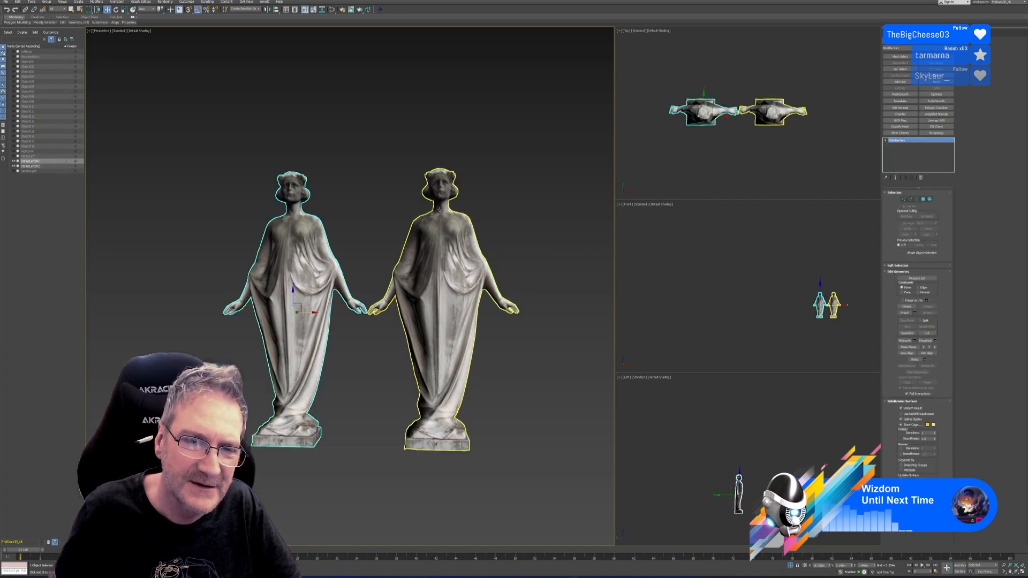
left_click(469, 231)
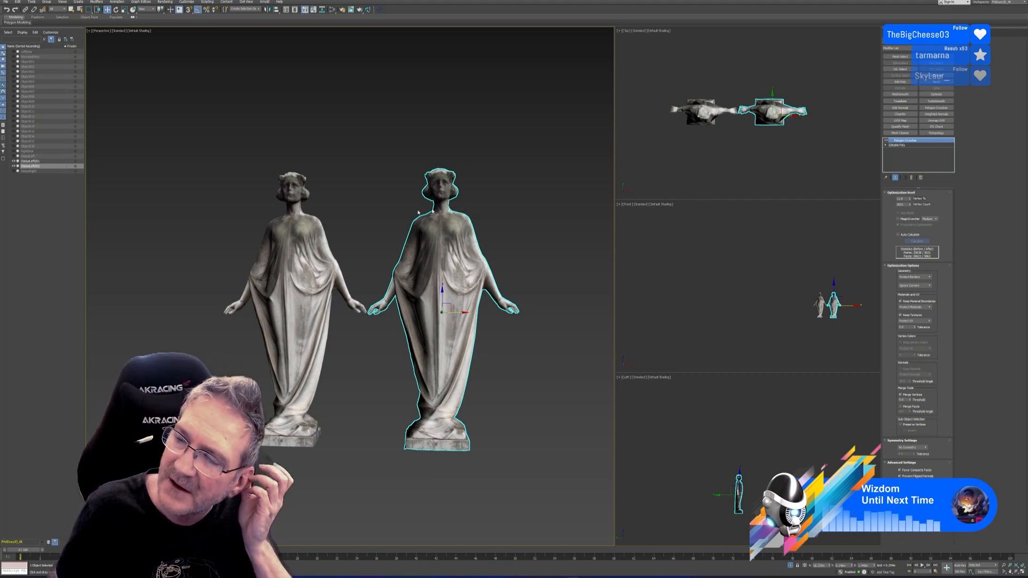
left_click(315, 224)
left_click(458, 225)
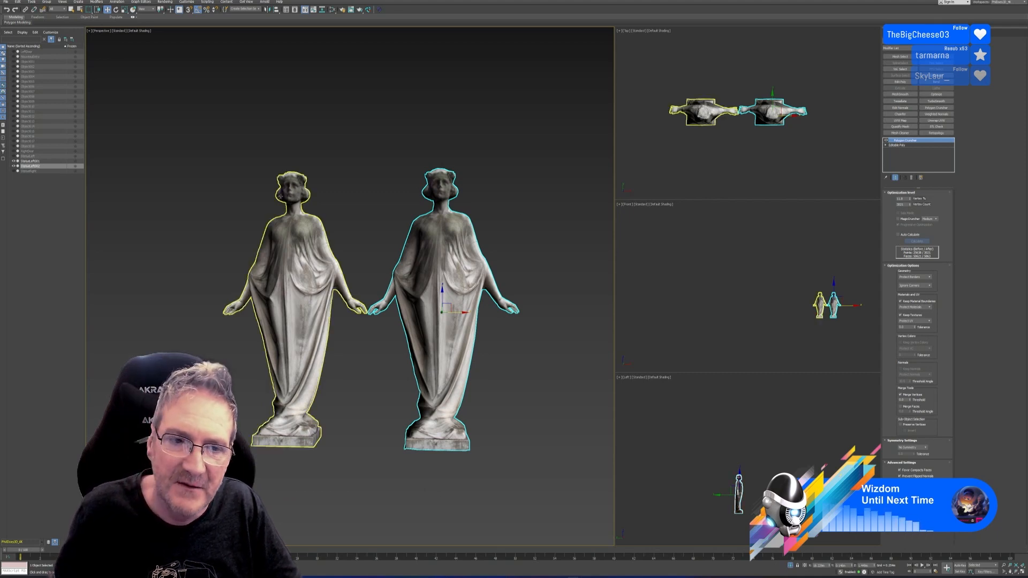
End the isolation of the two statues and delete the original, unreduced copy
left_click(322, 256)
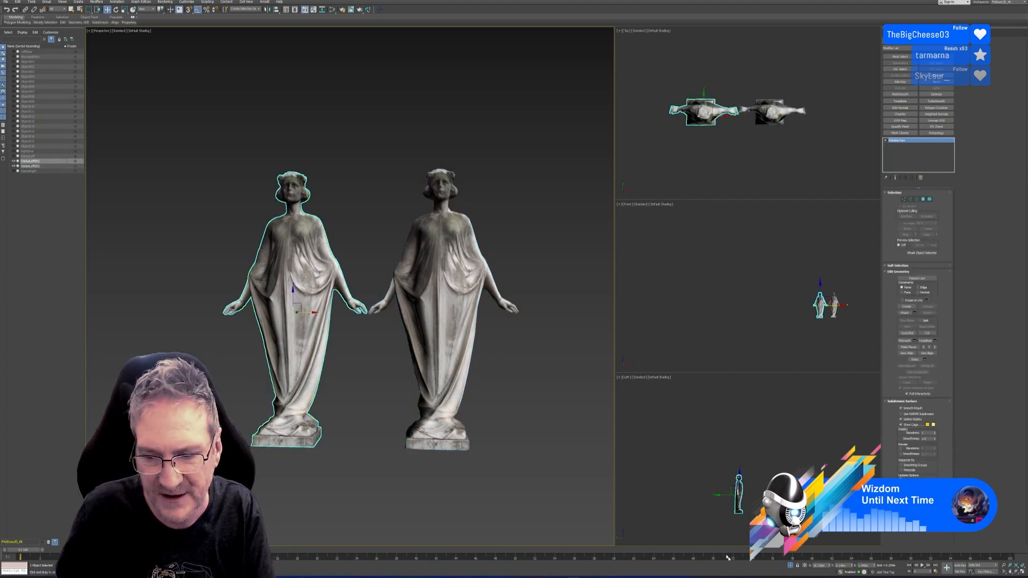
left_click(789, 566)
key("Delete")
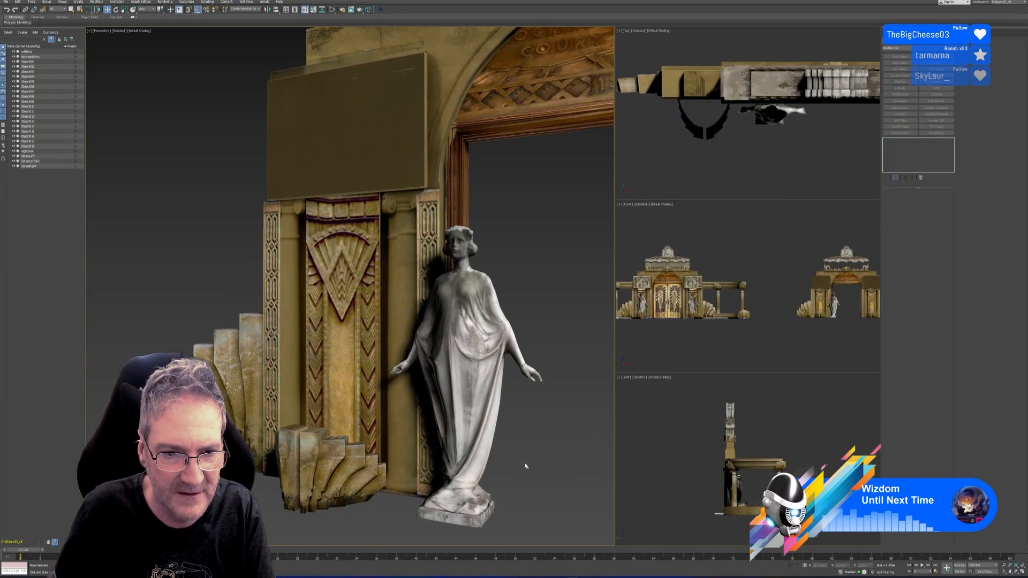
Move the reduced statue sideways into the archway's niche behind the stone fan and check its placement against the whole arch
left_click(485, 385)
left_click_drag(480, 379, 344, 371)
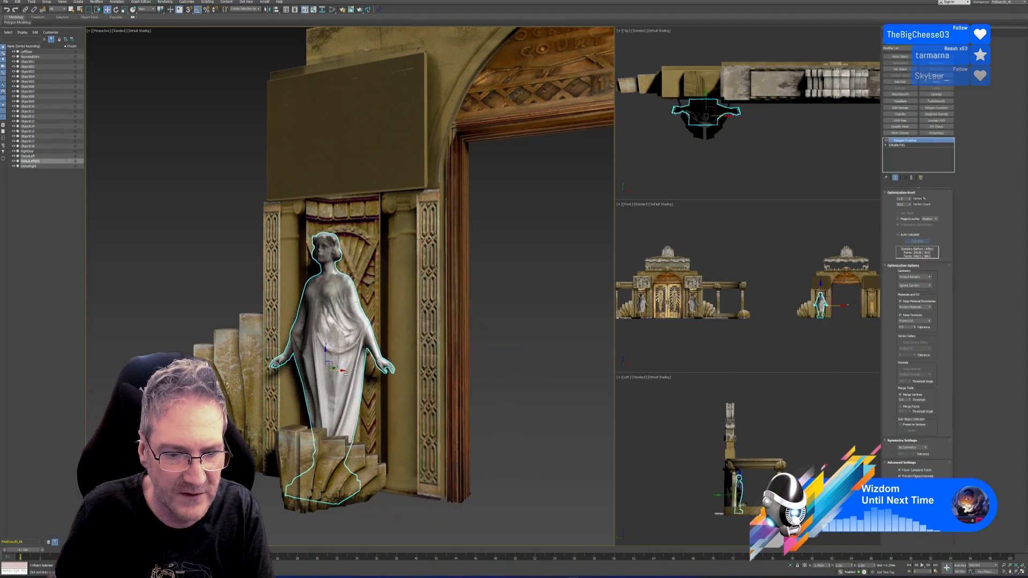
middle_click_drag(383, 445, 433, 493, "alt")
scroll(433, 493, "down", 3)
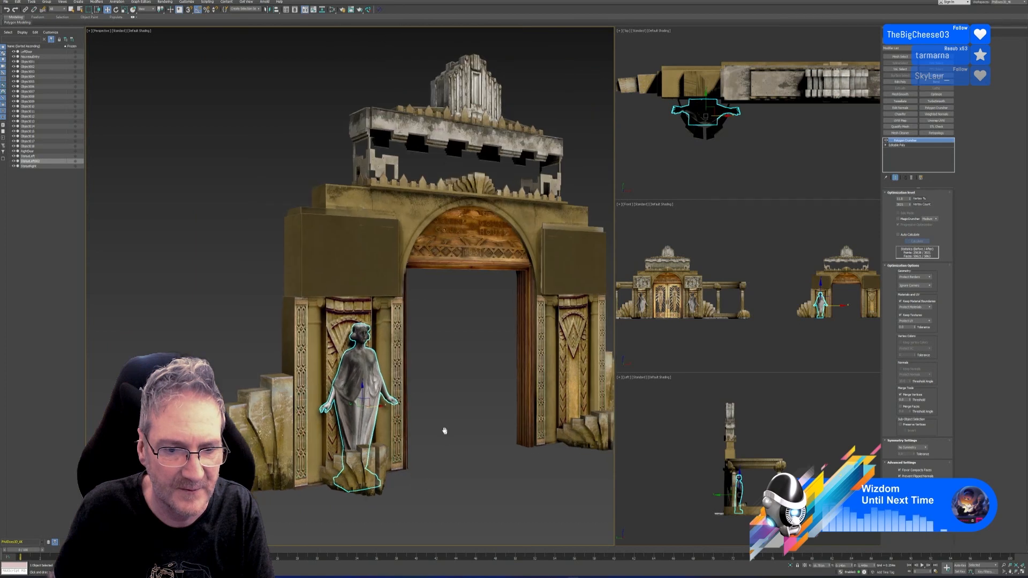
middle_click_drag(443, 431, 432, 408)
left_click(440, 435)
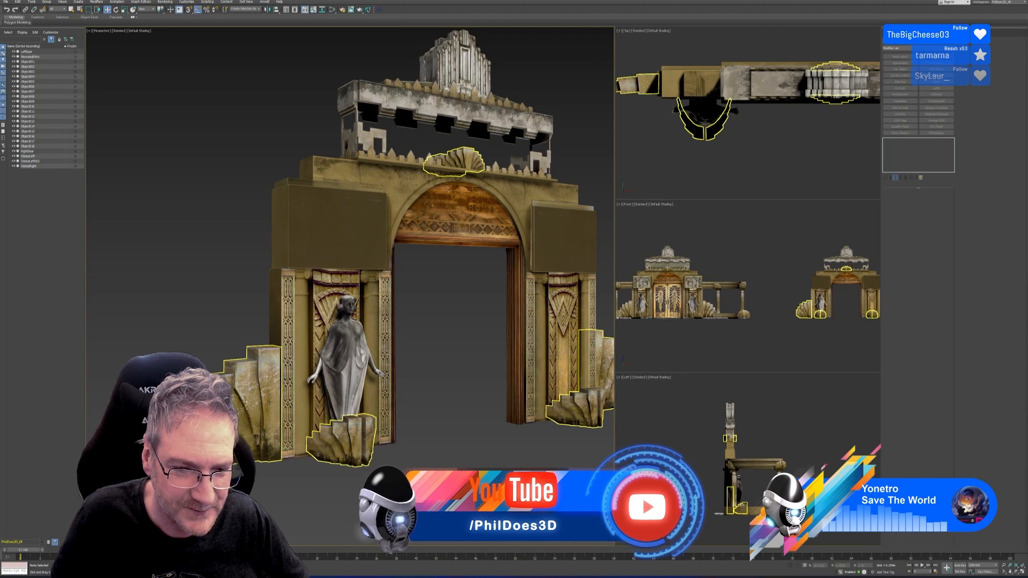
Collapse the reduced statue's whole modifier stack so the Polygon Cruncher result is baked into the mesh
left_click(346, 364)
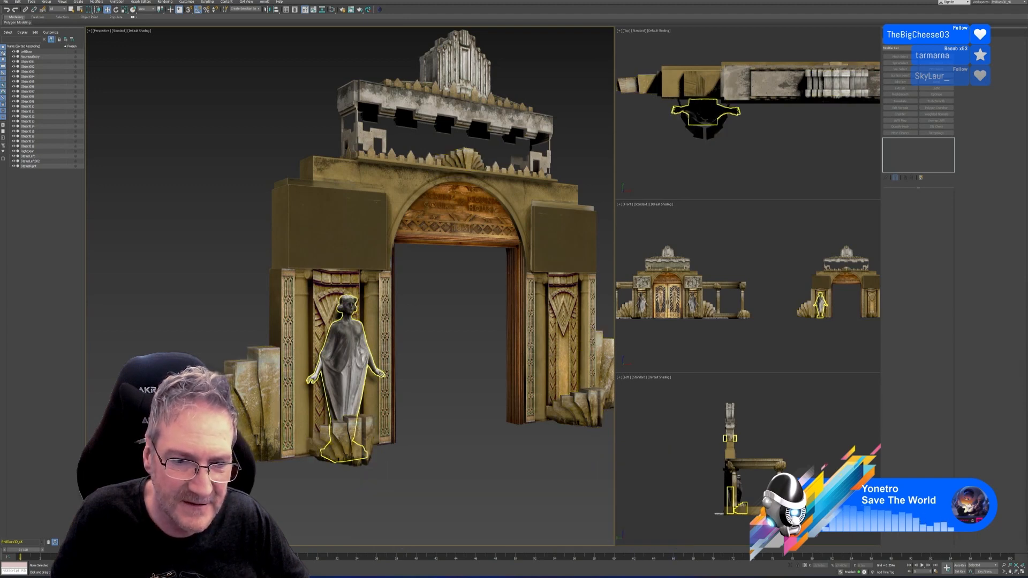
right_click(916, 143)
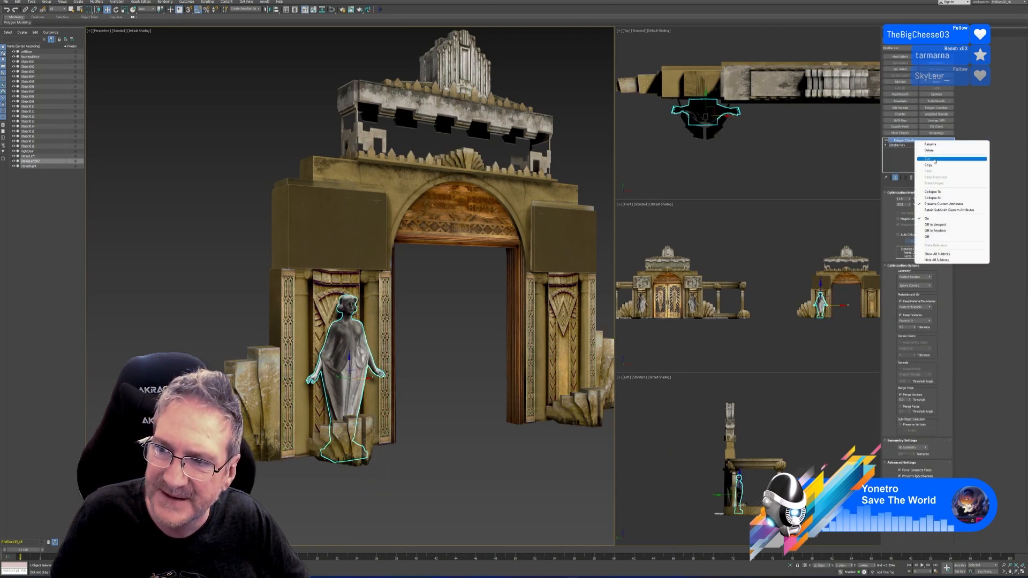
left_click(943, 198)
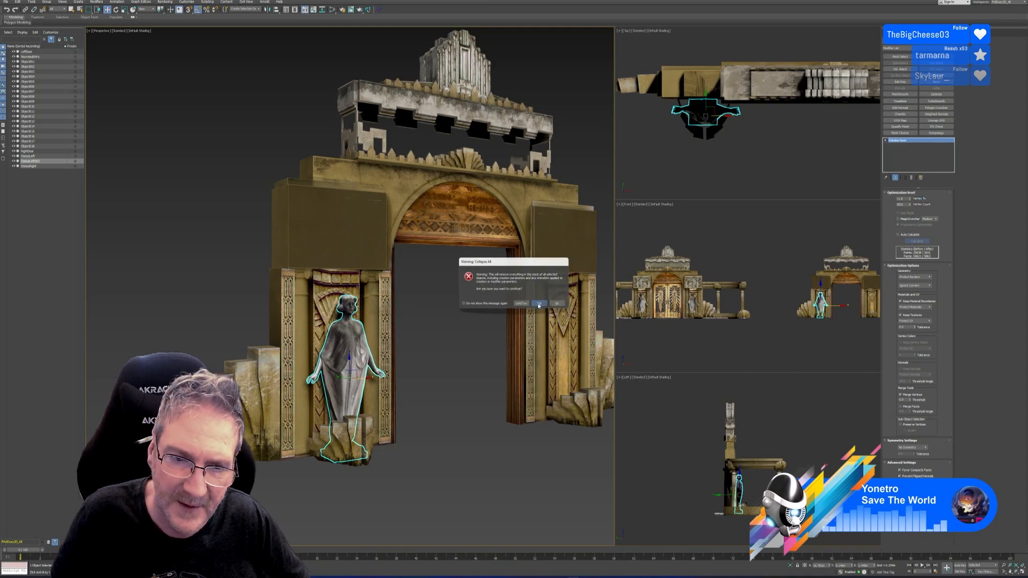
left_click(555, 304)
left_click(465, 365)
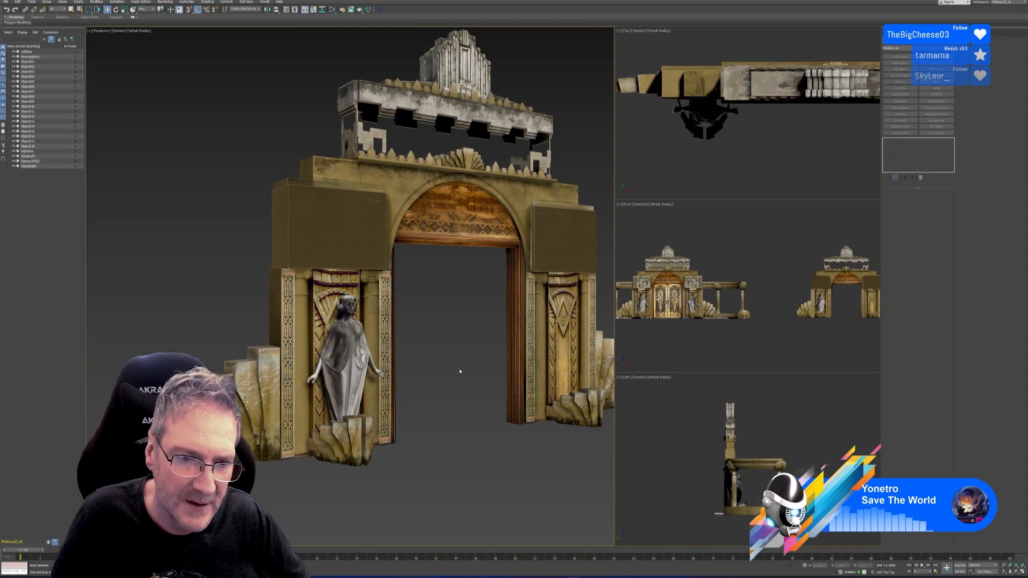
Try to reduce the inner door frame with a Polygon Cruncher modifier that keeps textures
left_click(512, 343)
left_click(940, 121)
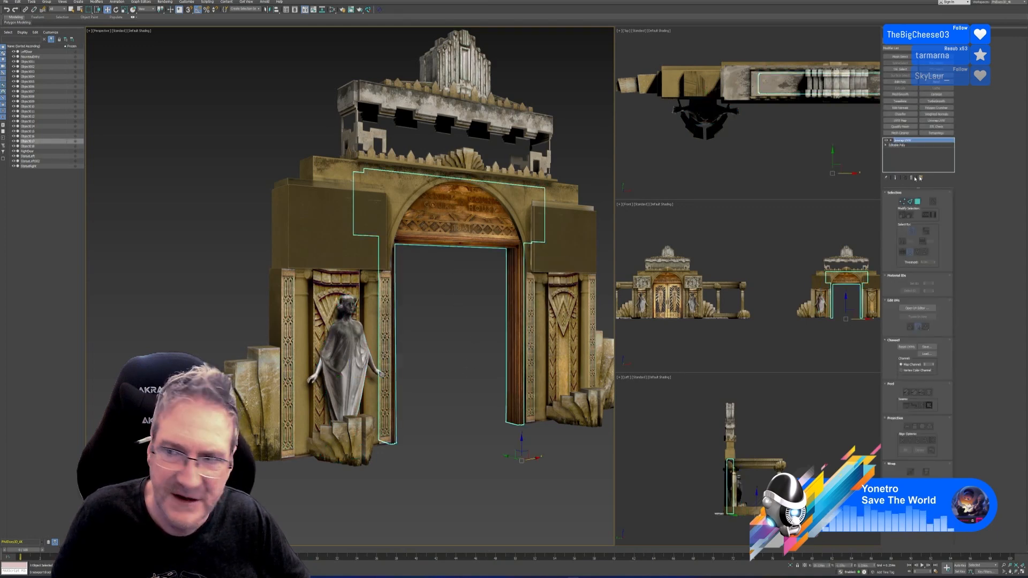
left_click(937, 108)
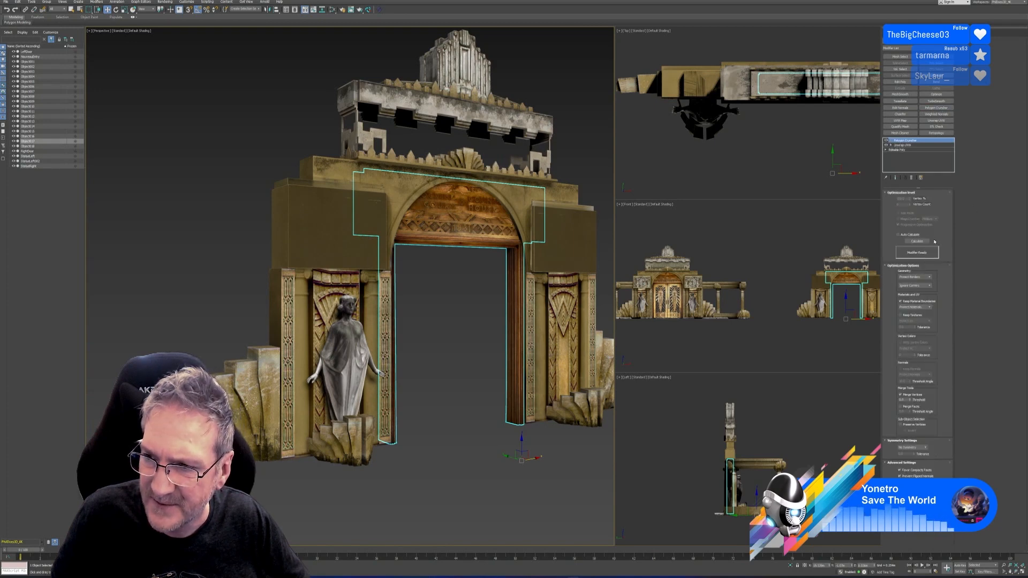
left_click(902, 315)
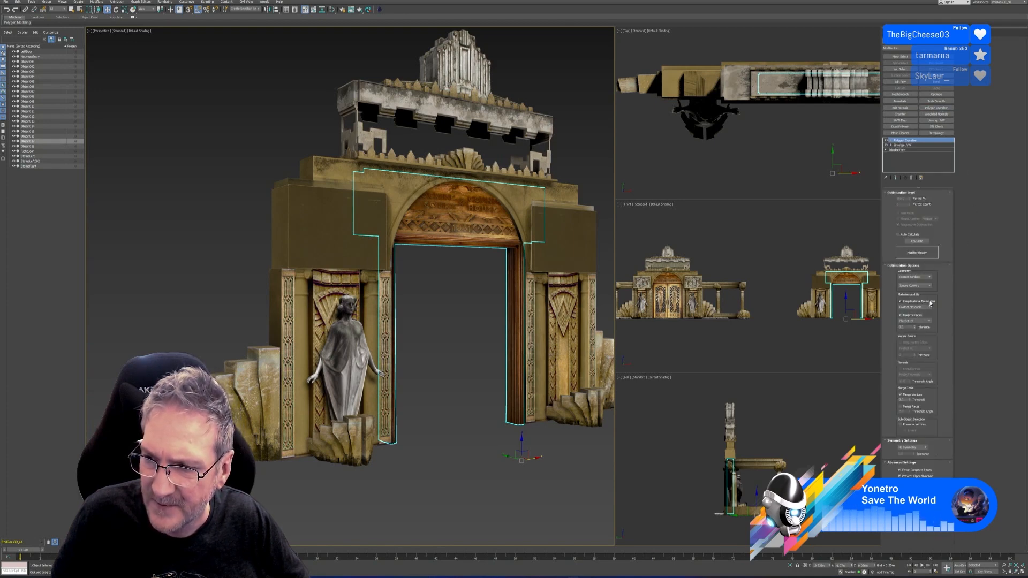
left_click(917, 241)
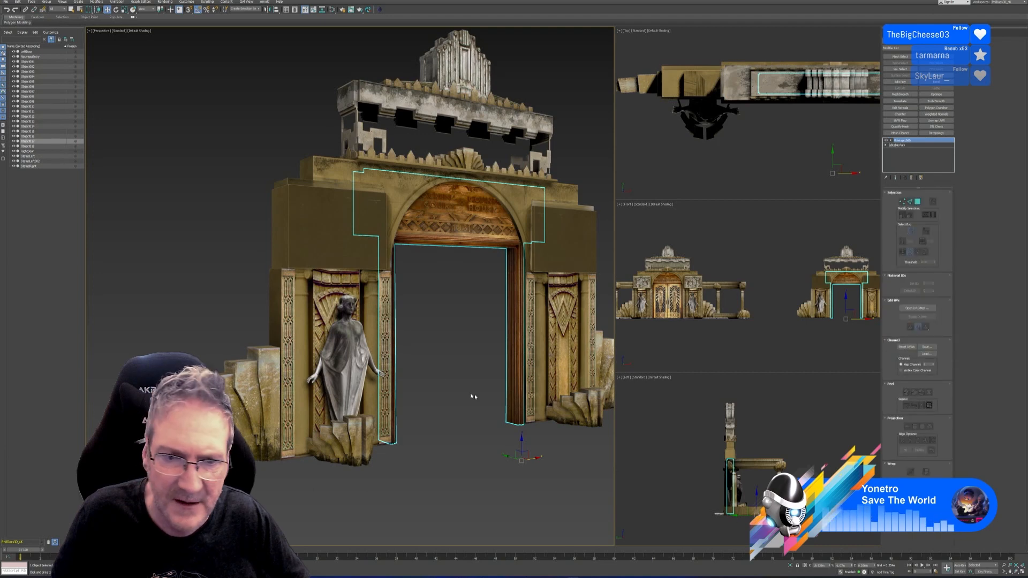
Select the stone fan pieces of the archway and collapse their whole modifier stack into the mesh
left_click(446, 344)
left_click(350, 435)
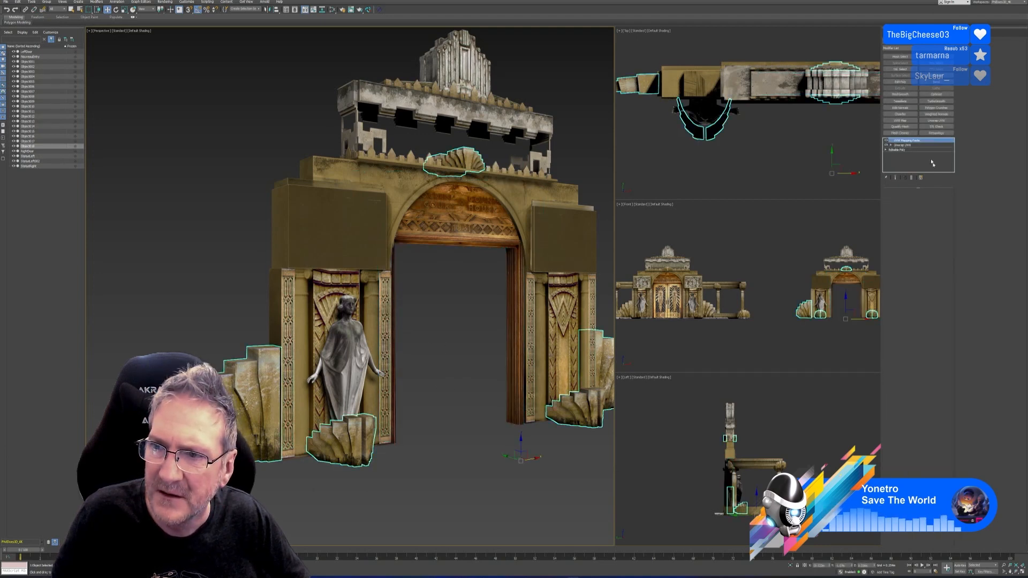
right_click(915, 145)
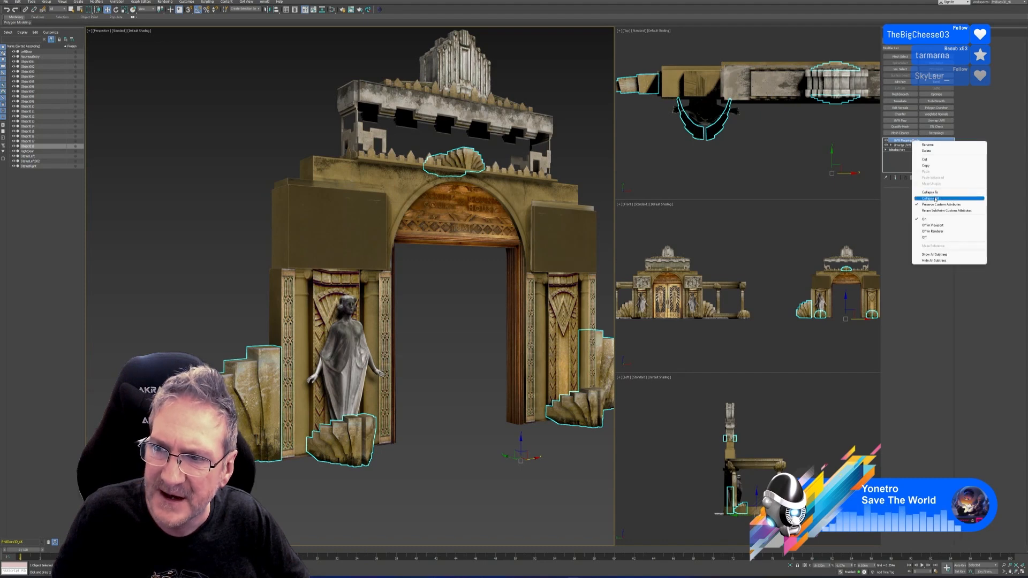
left_click(938, 198)
left_click(539, 304)
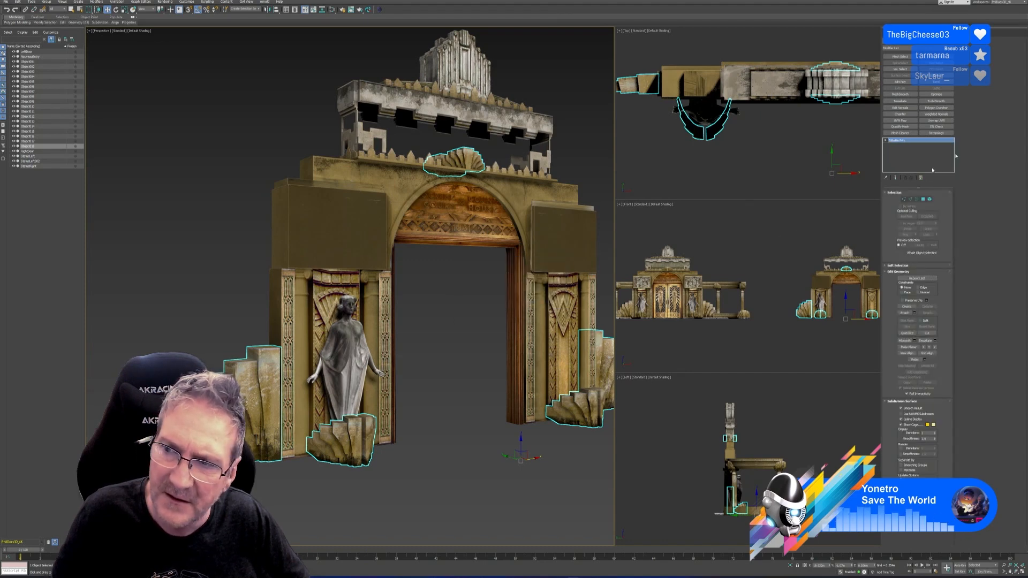
Apply Polygon Cruncher to the stone fans with Keep Textures enabled and calculate the optimization
left_click(936, 107)
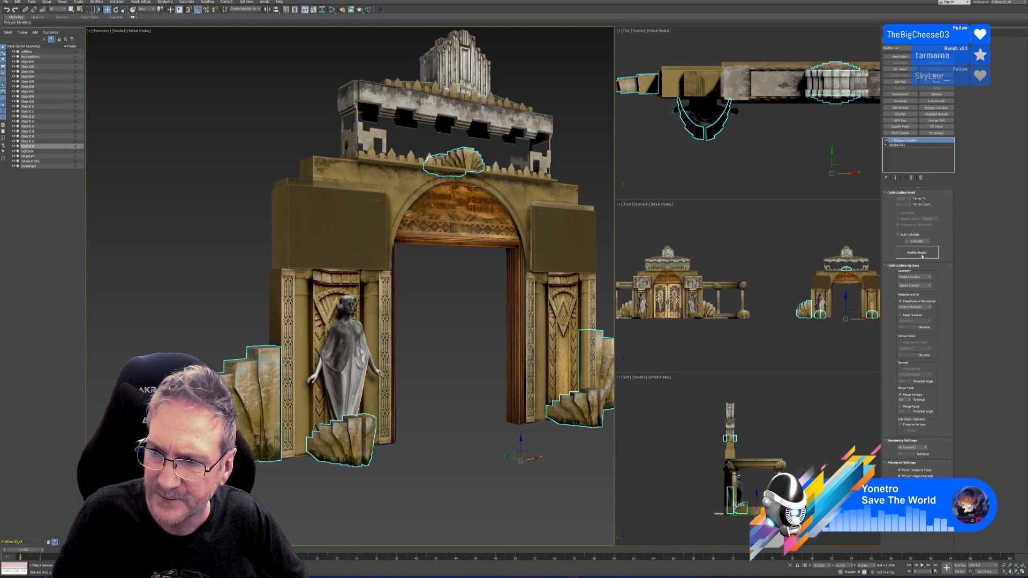
left_click(916, 316)
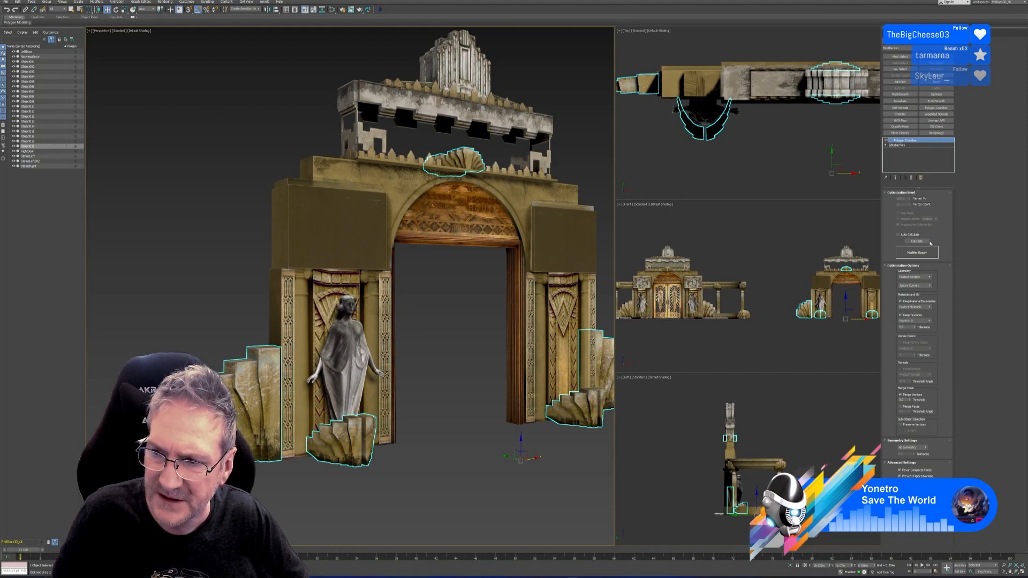
left_click(929, 242)
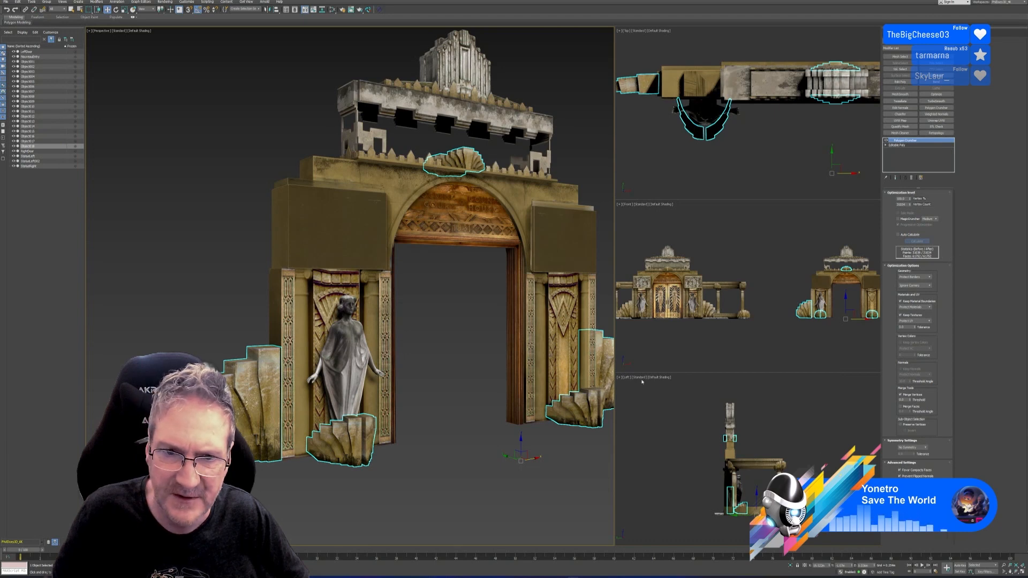
Isolate the stone fans and lower their Polygon Cruncher vertex percentage while checking their shape
middle_click_drag(448, 406, 450, 368, "alt")
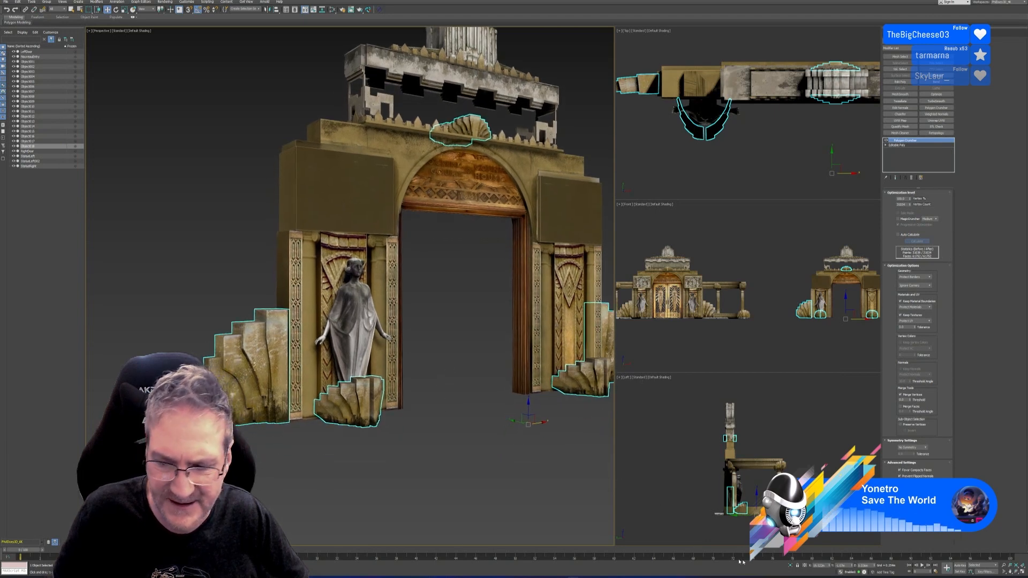
left_click(791, 567)
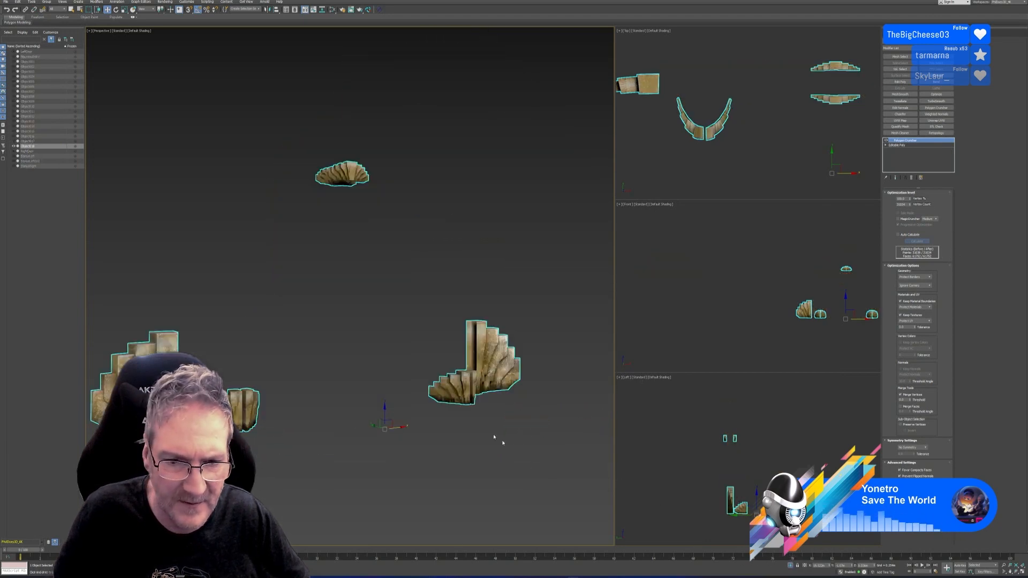
middle_click_drag(331, 418, 353, 322, "alt")
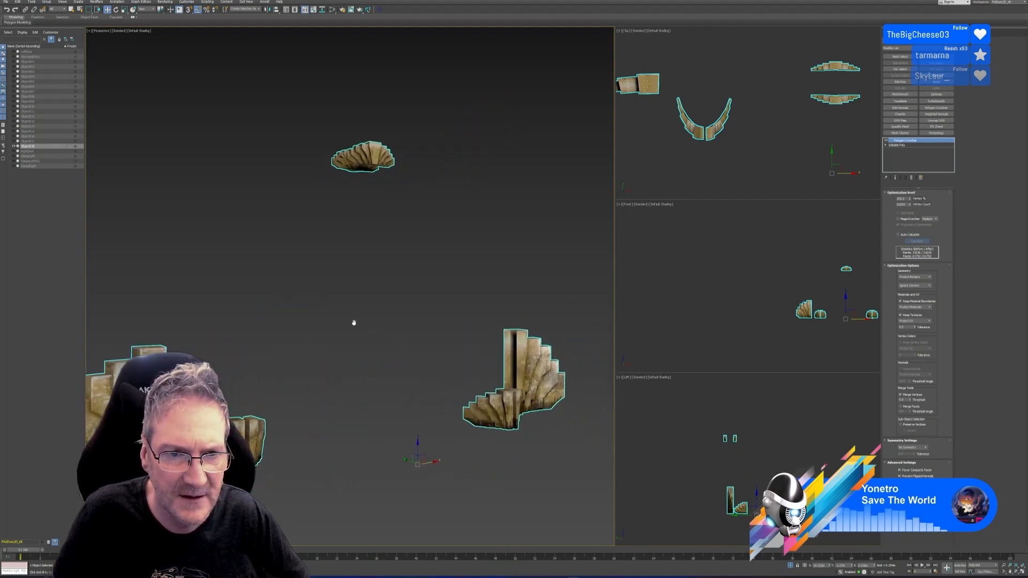
mouse_move(363, 430)
middle_mouse_down("alt")
mouse_move(396, 417)
mouse_move(359, 432)
middle_mouse_up("alt")
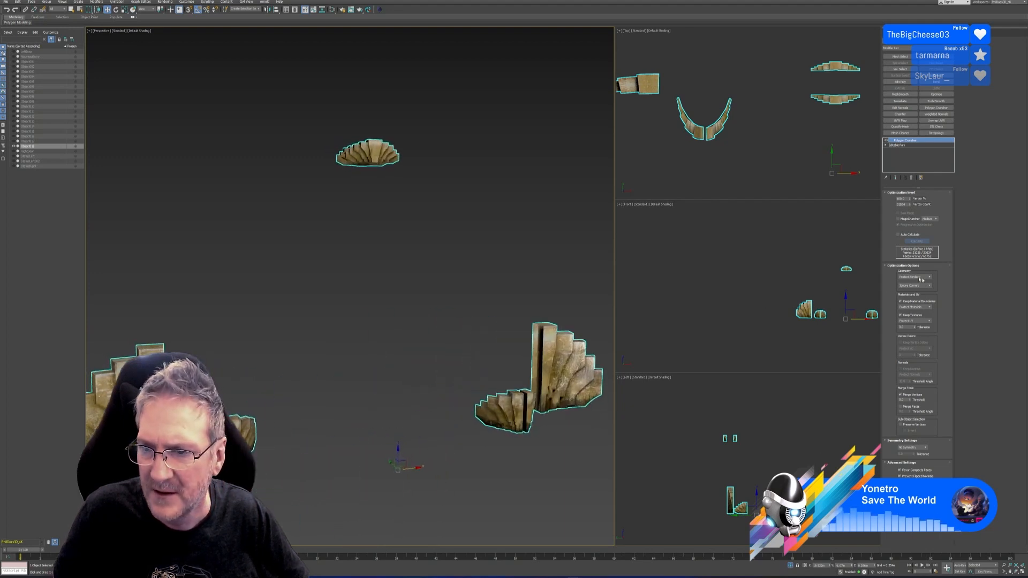
left_click_drag(909, 199, 909, 206)
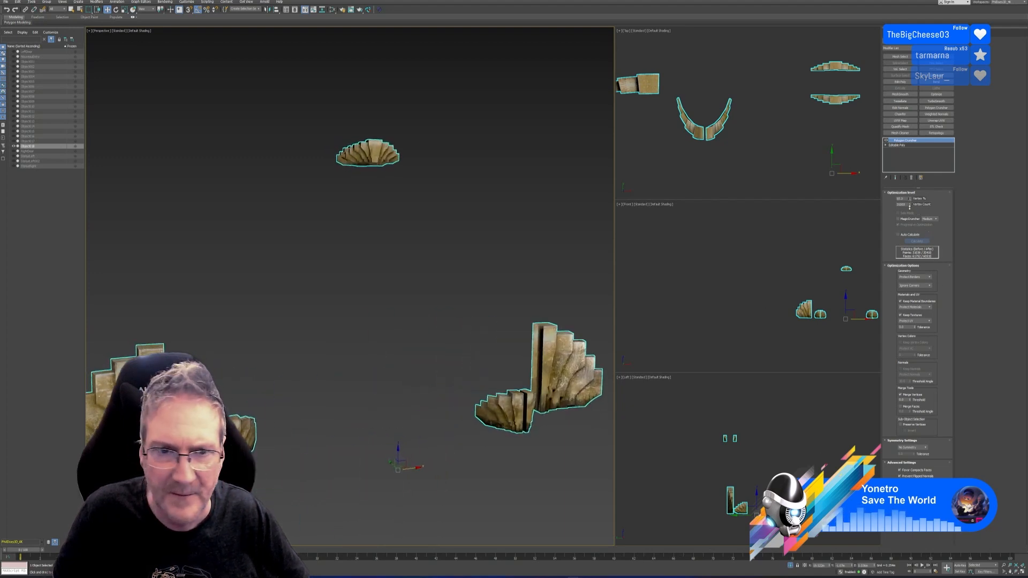
Test Polygon Cruncher vertex percentages of 25, 15 and 17 on the isolated fan ornaments, settling on 20
left_click_drag(907, 242, 913, 419)
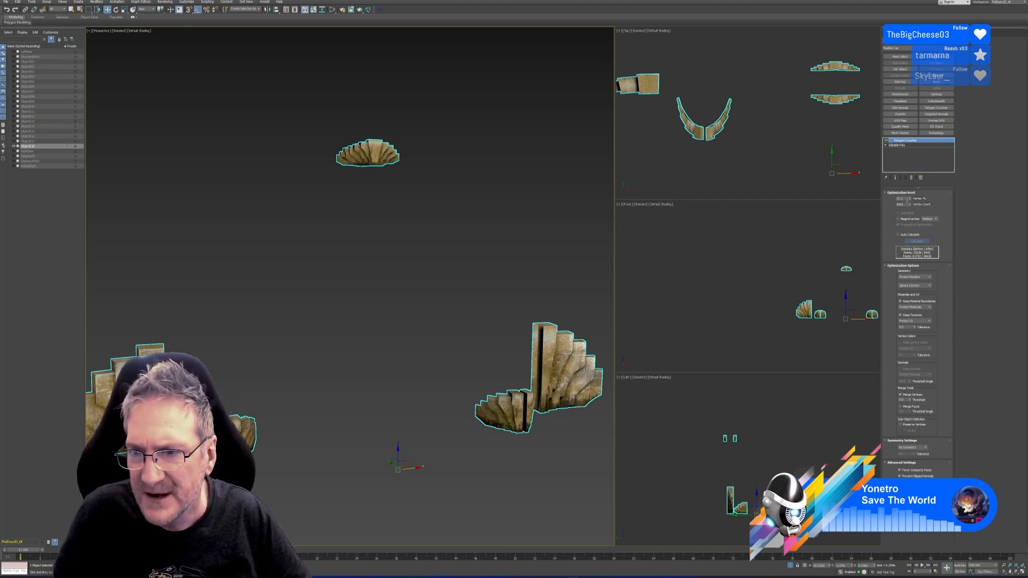
double_click(903, 199)
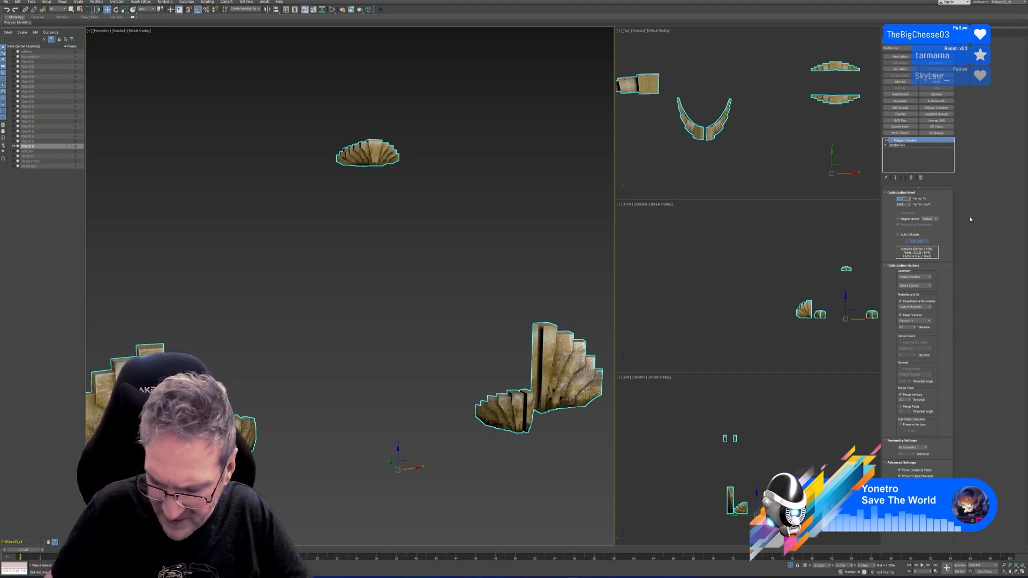
type("25")
key("Return")
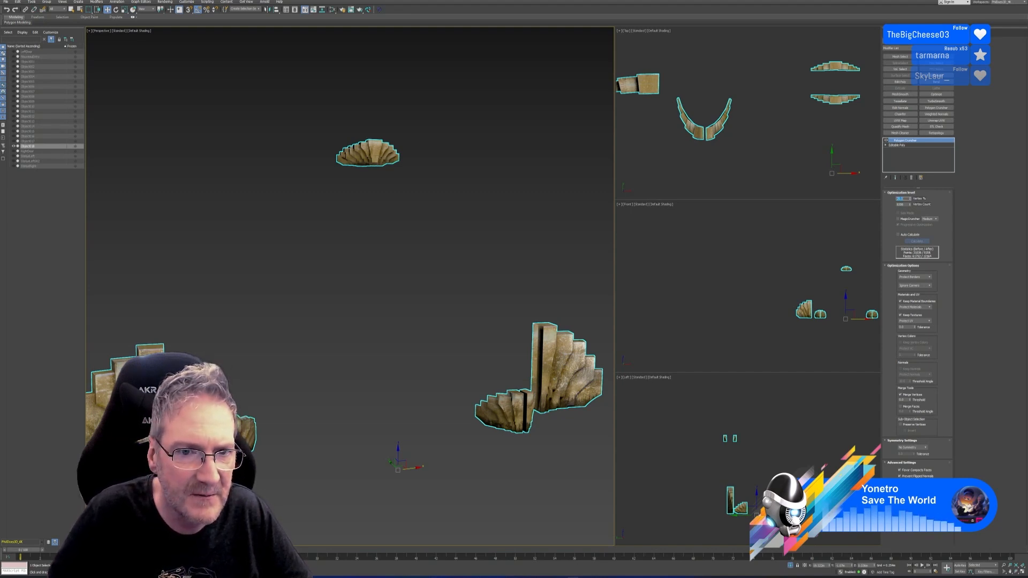
type("15")
key("Return")
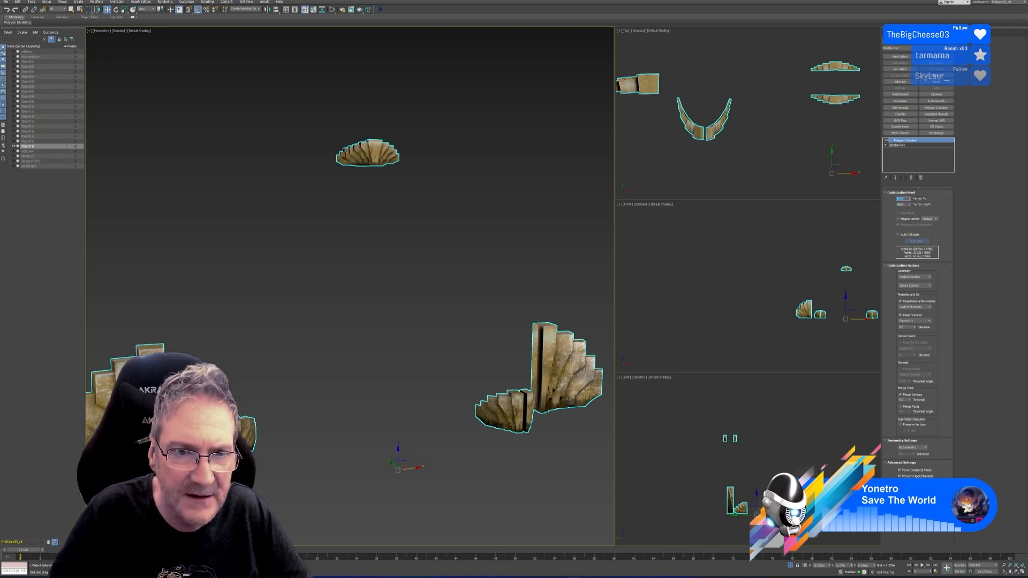
type("17")
key("Return")
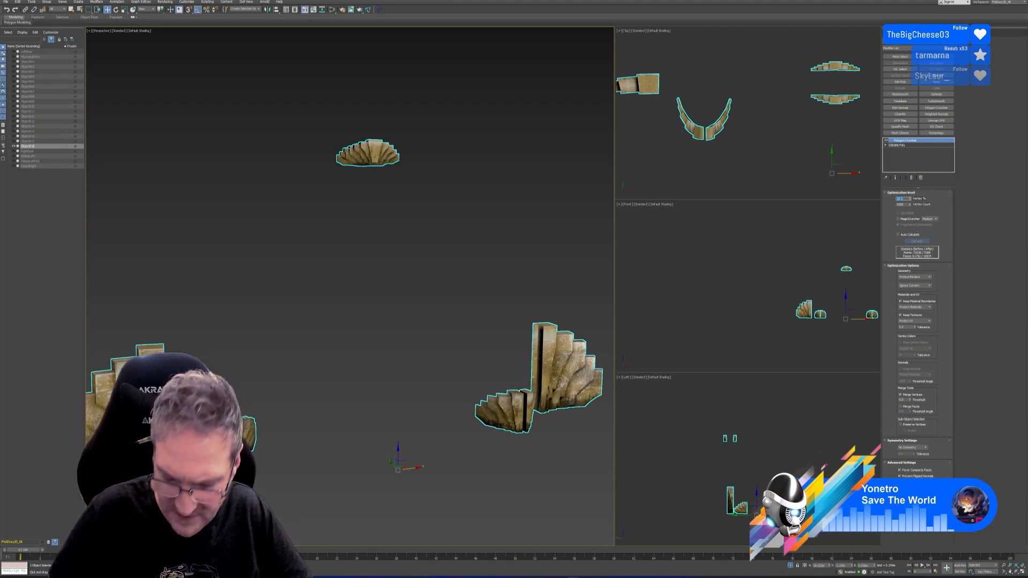
type("20")
key("Return")
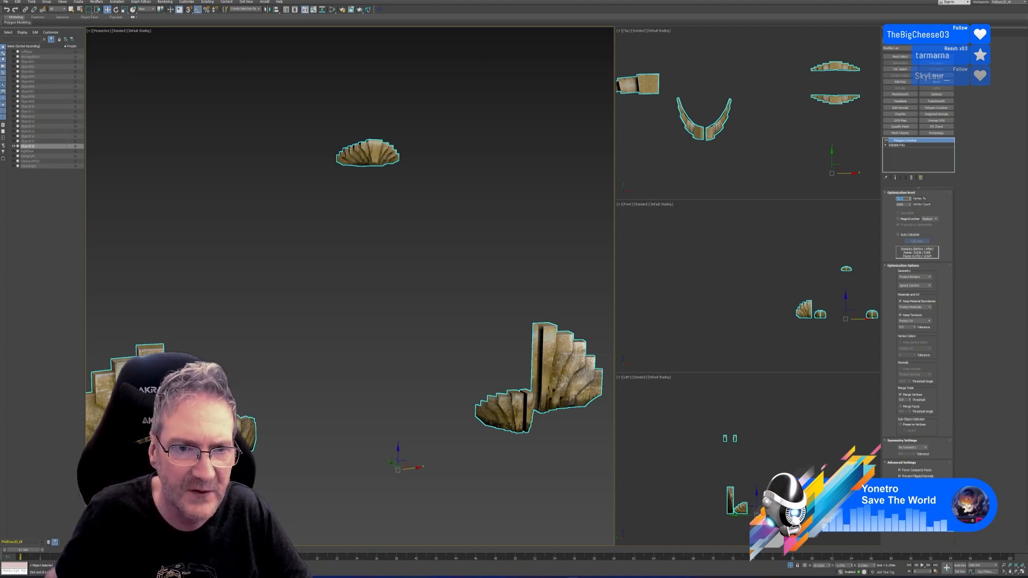
Collapse the fan ornaments' modifier stack and leave isolation to bring back the whole gateway
scroll(444, 293, "down", 2)
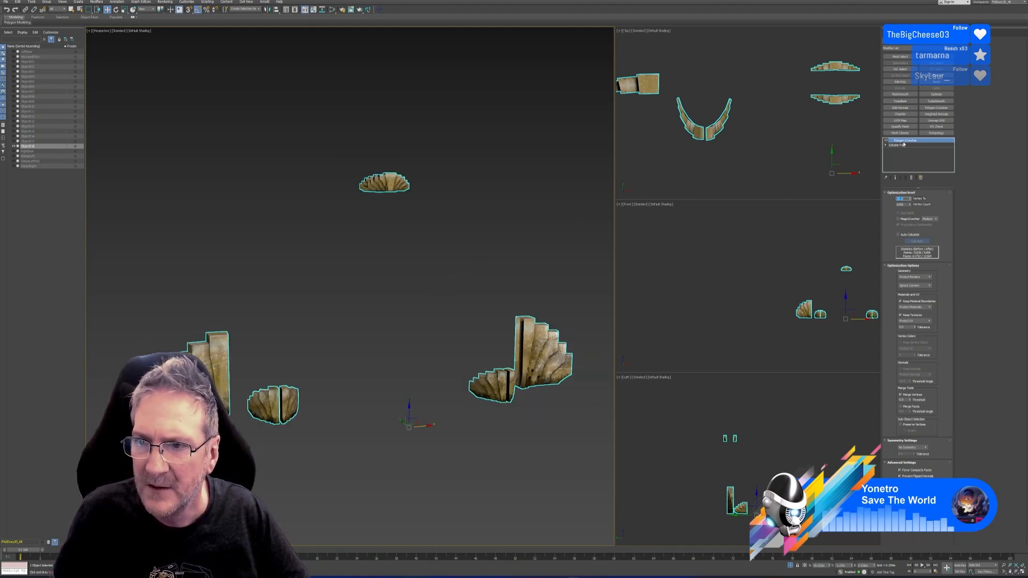
right_click(906, 141)
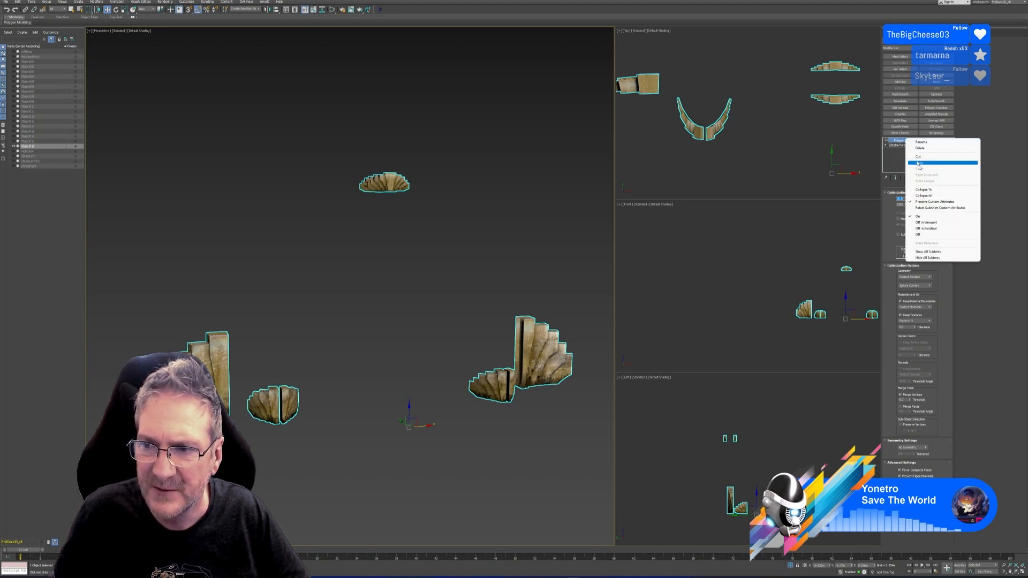
left_click(926, 193)
left_click(539, 303)
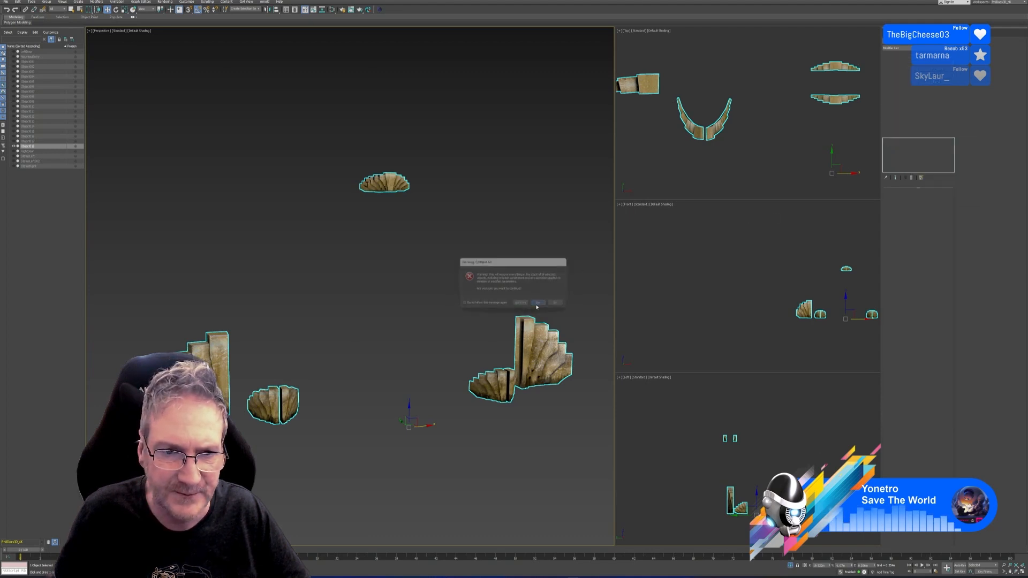
left_click(790, 565)
Select the large arch wall of the gateway and collapse its entire modifier stack
middle_click_drag(443, 329, 436, 339)
left_click(383, 272)
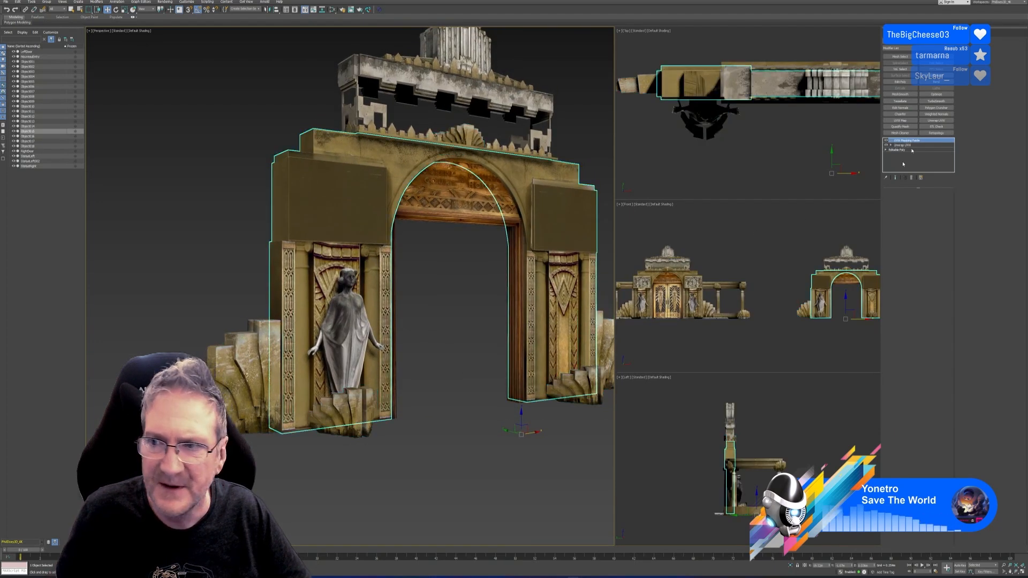
right_click(913, 142)
left_click(927, 196)
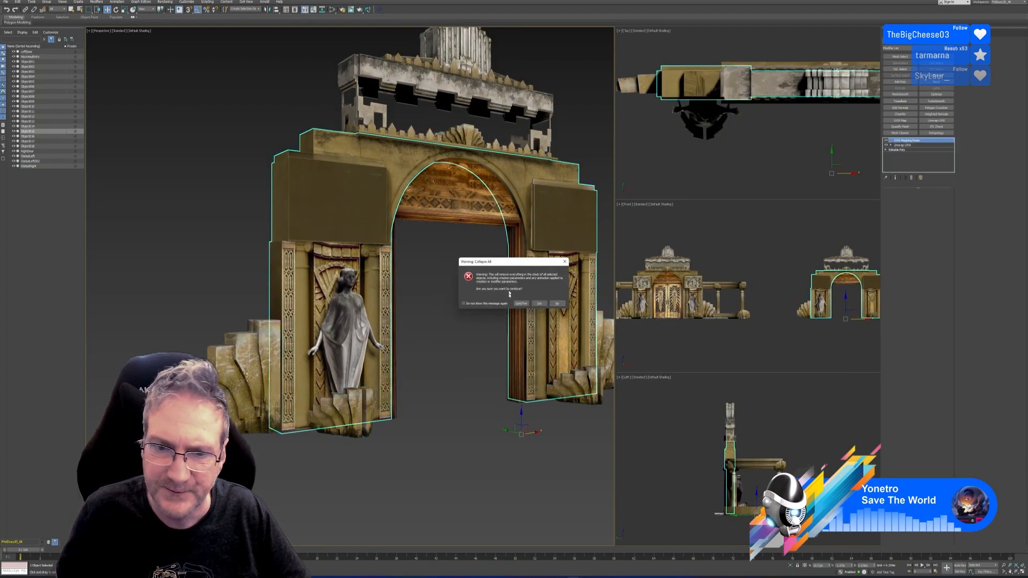
left_click(540, 303)
Try Polygon Cruncher with Keep Textures on the arch wall, calculate it, and remove the modifier
left_click(936, 108)
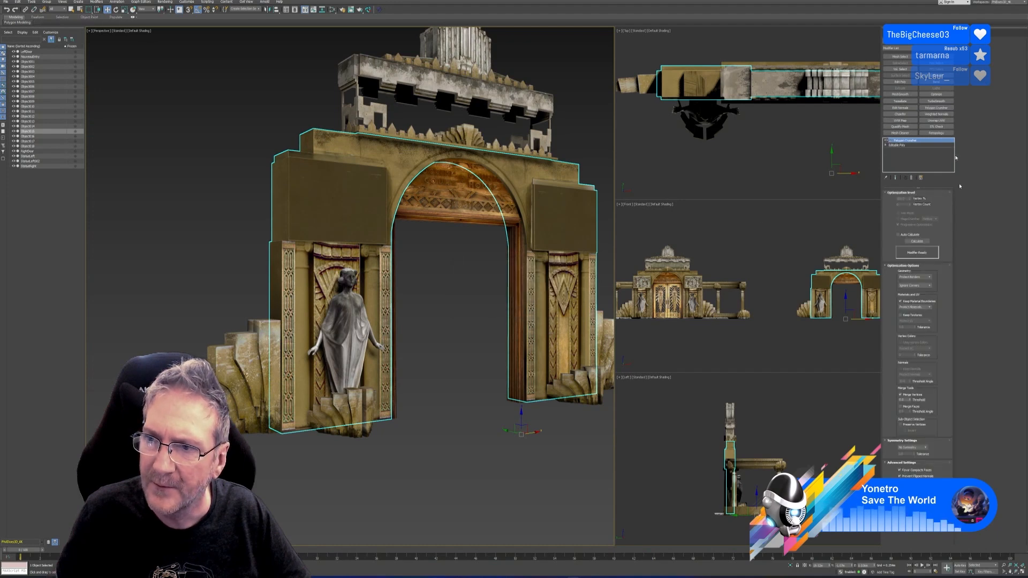
left_click(901, 315)
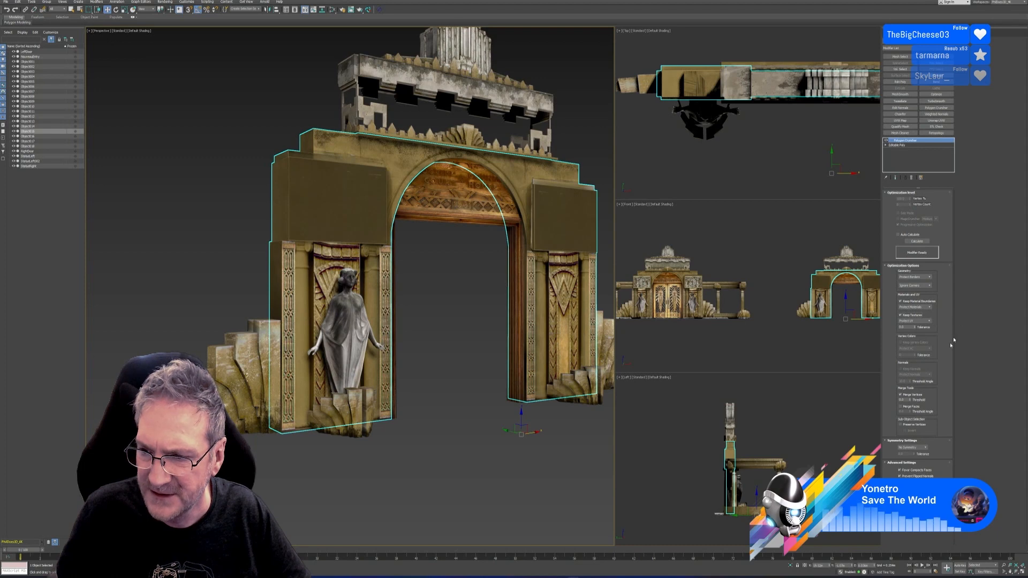
left_click(917, 241)
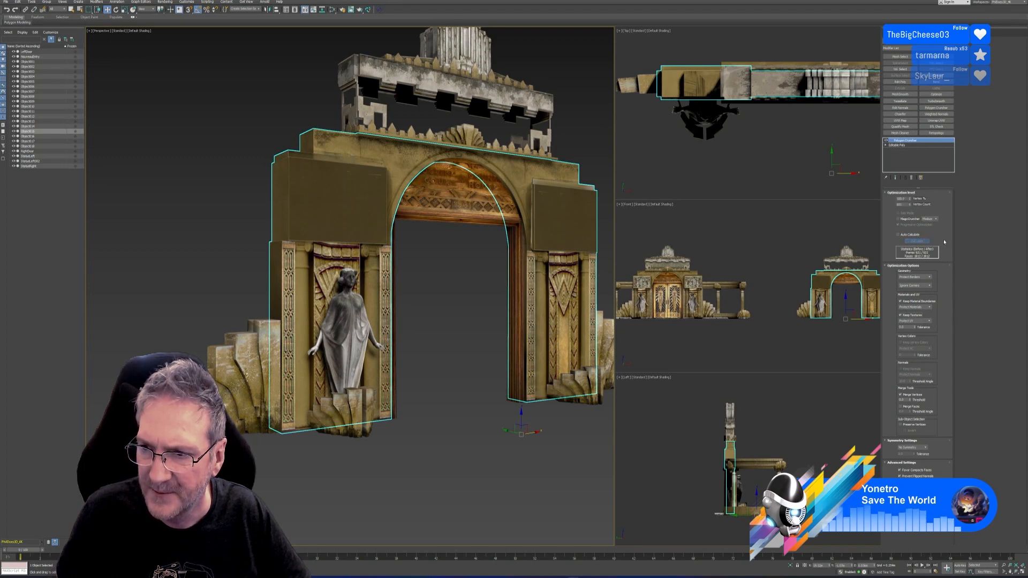
left_click(912, 177)
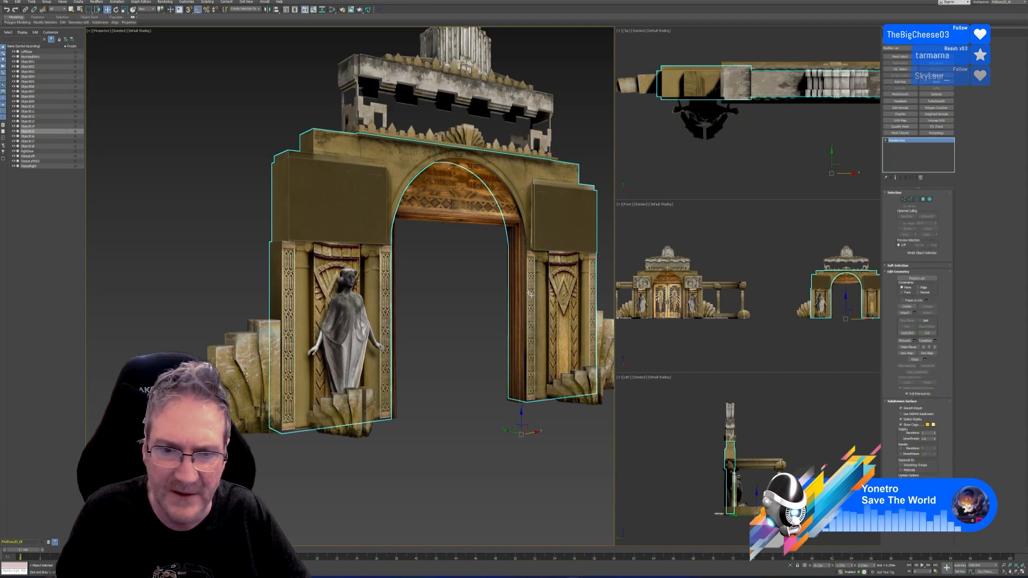
Select the stone crown above the arch and collapse its entire modifier stack
middle_click_drag(530, 294, 432, 327)
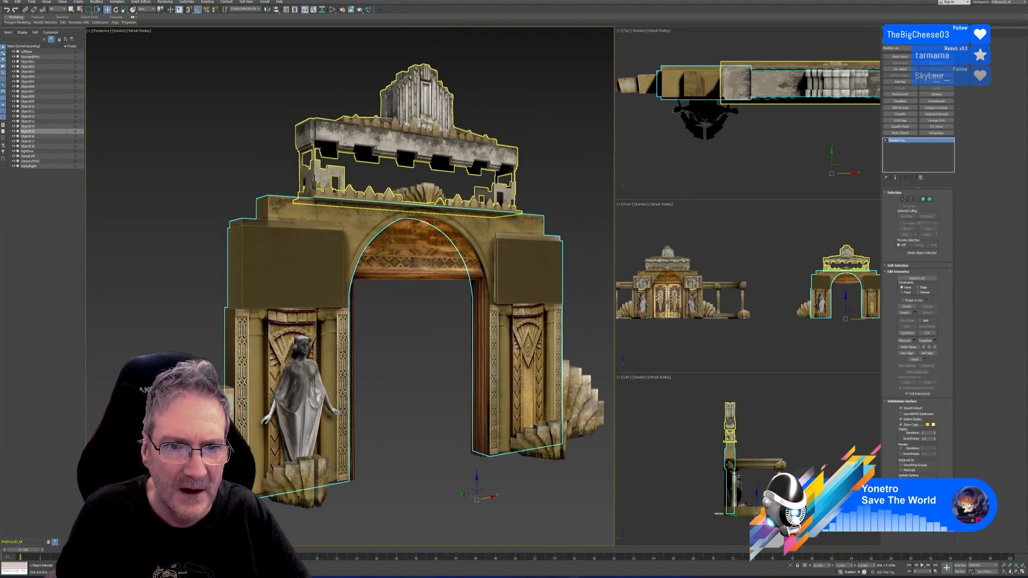
left_click(407, 161)
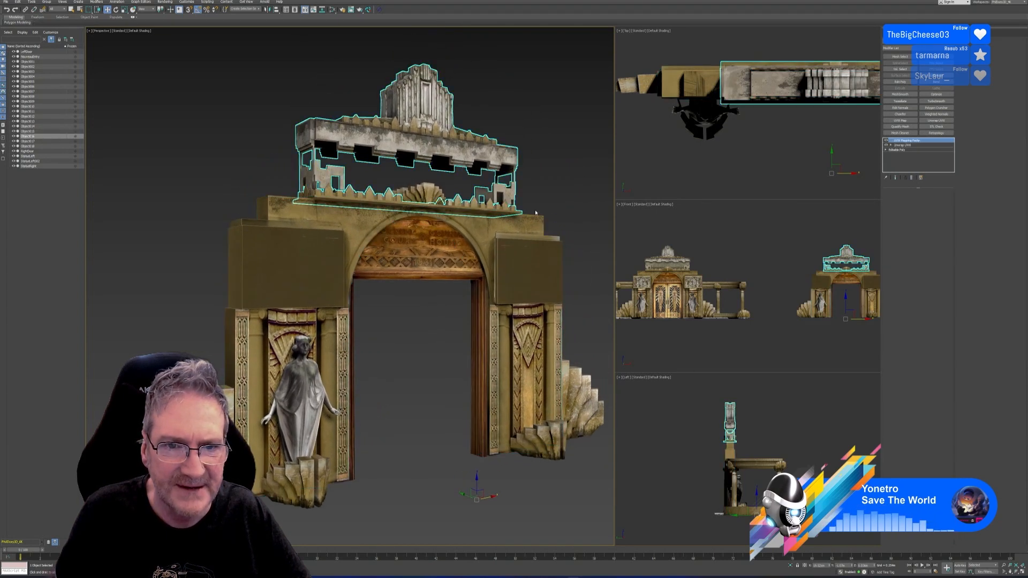
right_click(909, 142)
left_click(937, 200)
left_click(541, 305)
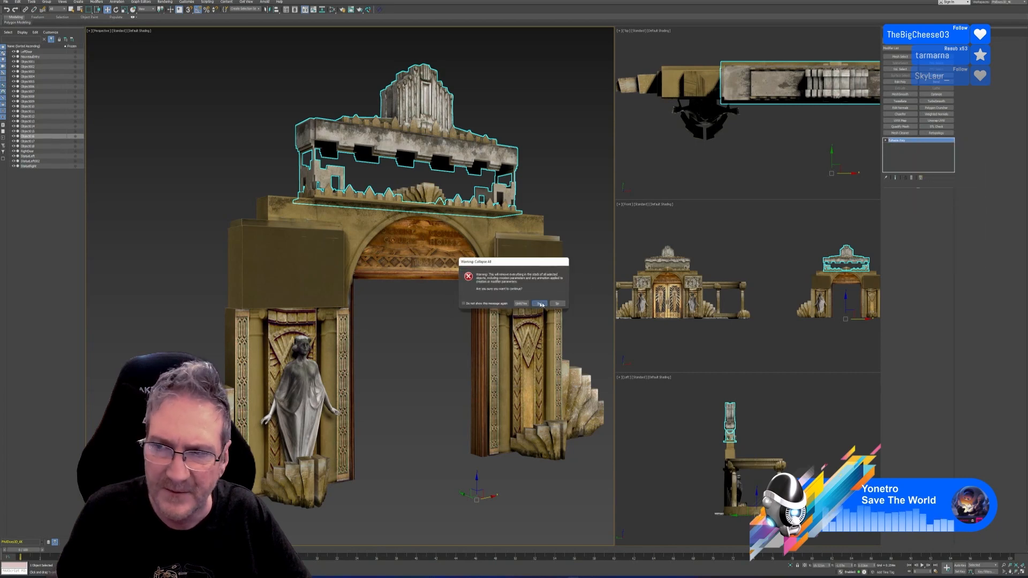
Add Polygon Cruncher to the crown, enable Keep Textures, and calculate the optimization
left_click(936, 107)
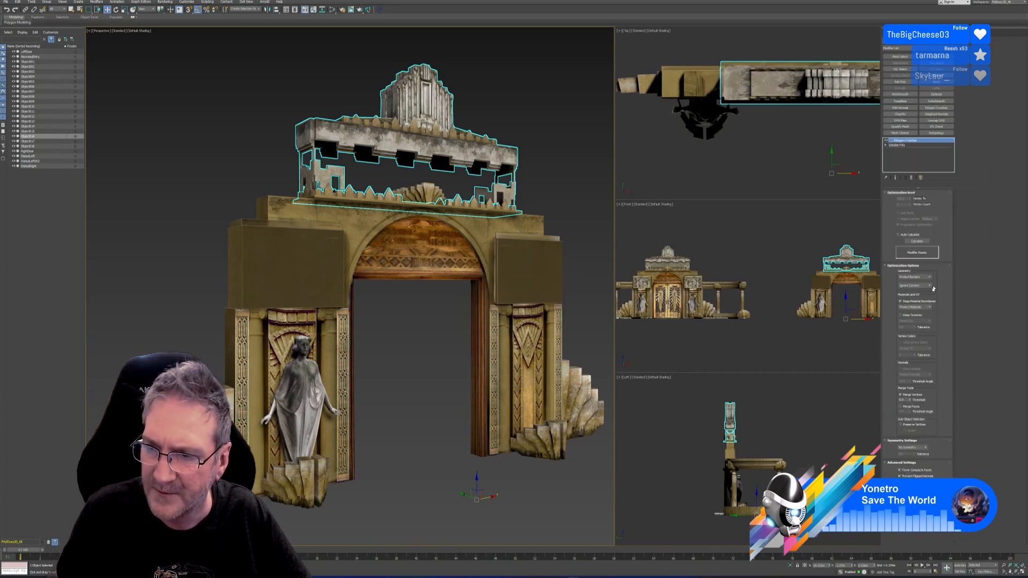
left_click(913, 316)
left_click(917, 241)
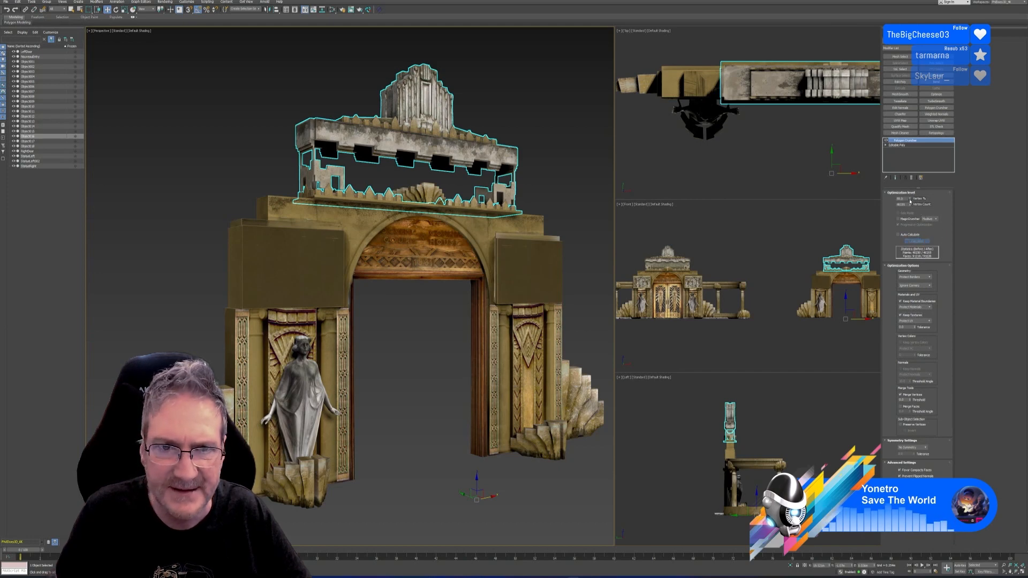
Lower the crown's vertex percentage in Polygon Cruncher, trying 60 and 67
scroll(505, 225, "up", 6)
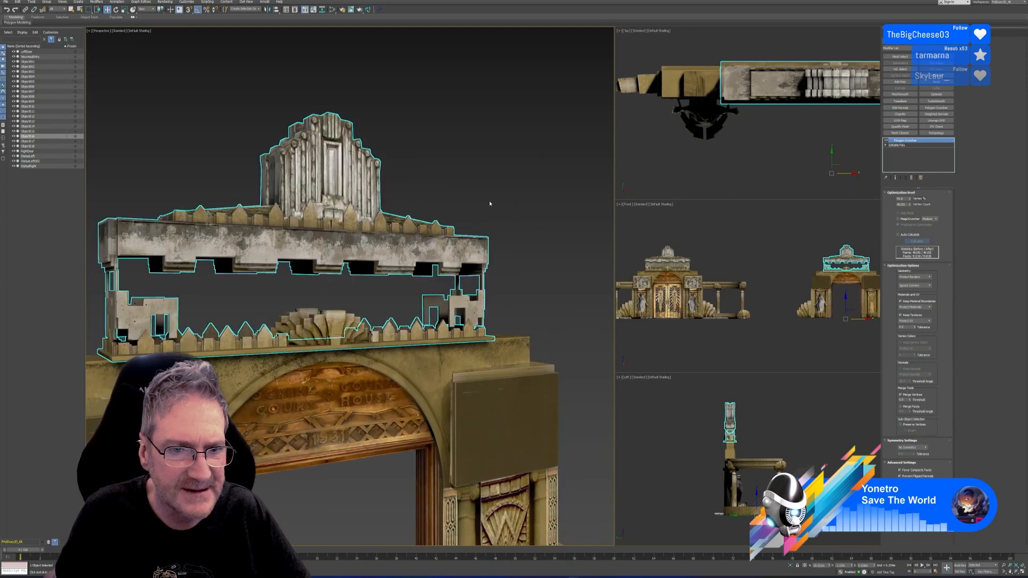
middle_click_drag(489, 200, 524, 187)
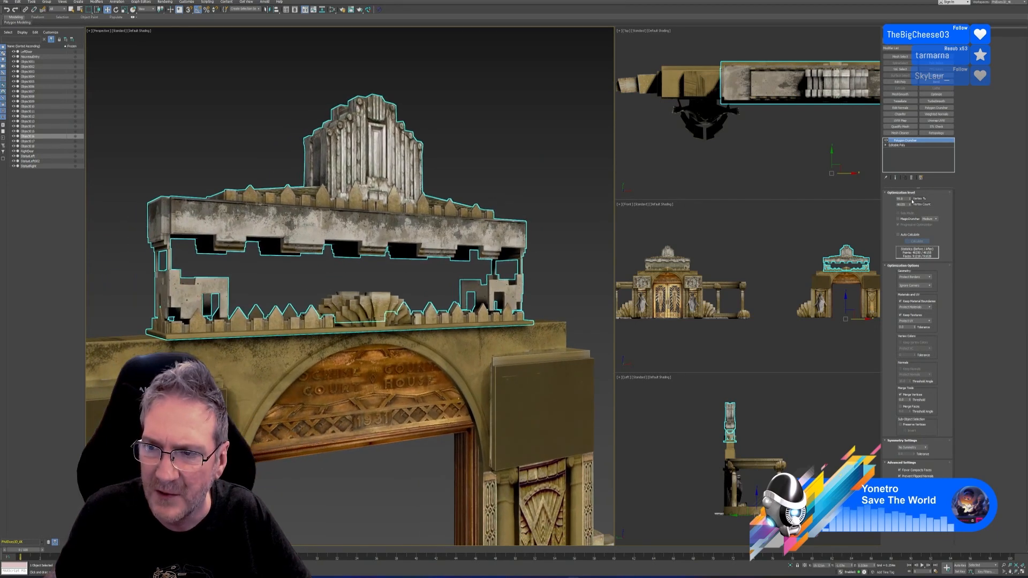
mouse_move(910, 200)
left_mouse_down()
mouse_move(915, 452)
mouse_move(906, 203)
left_mouse_up()
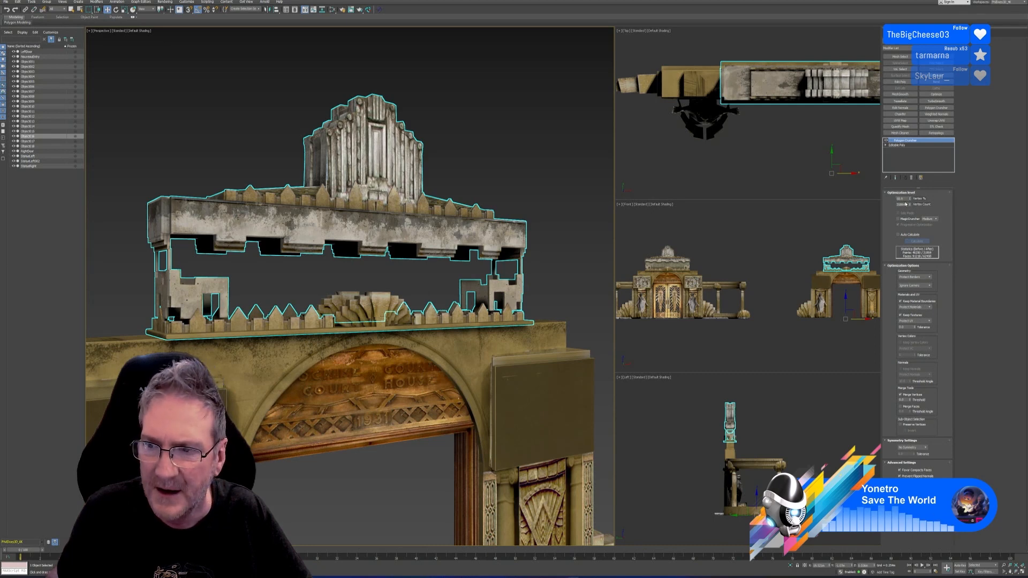
double_click(902, 199)
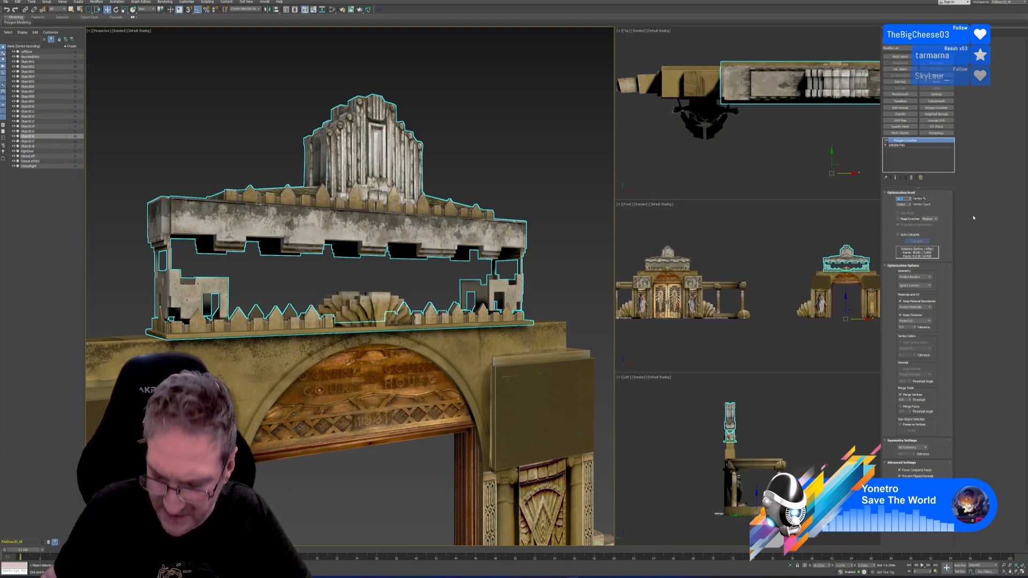
type("60")
key("Return")
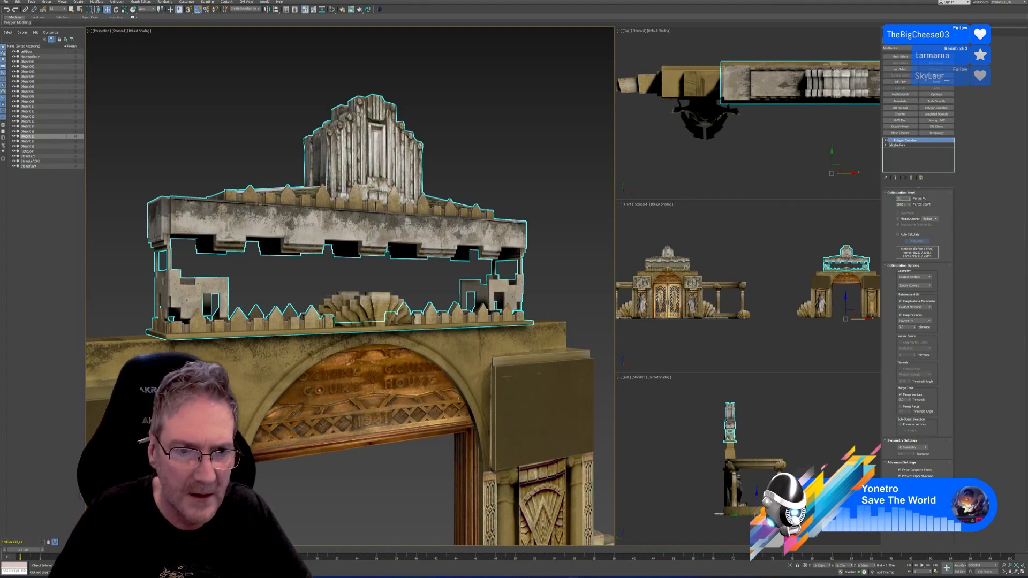
type("67")
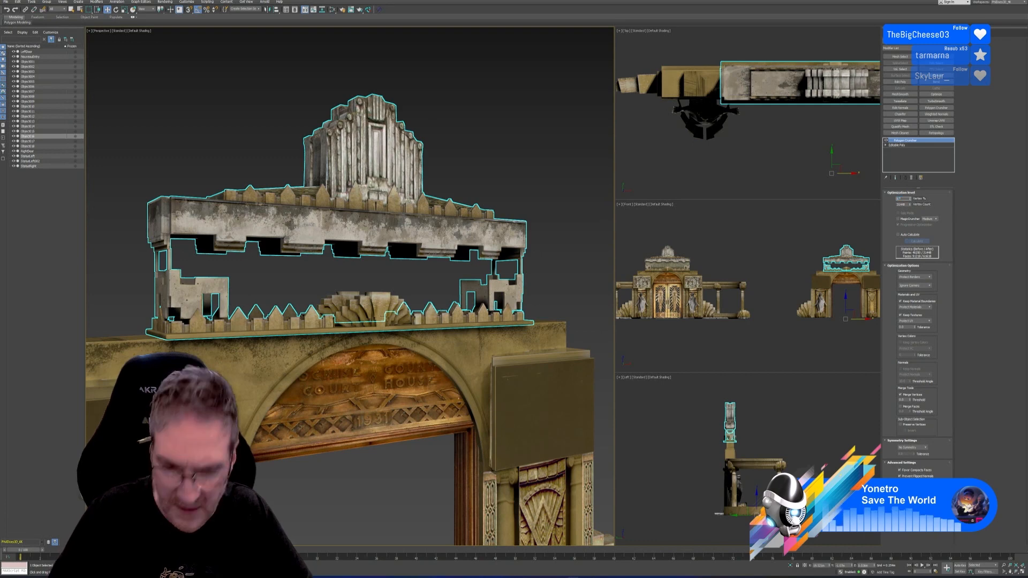
key("Return")
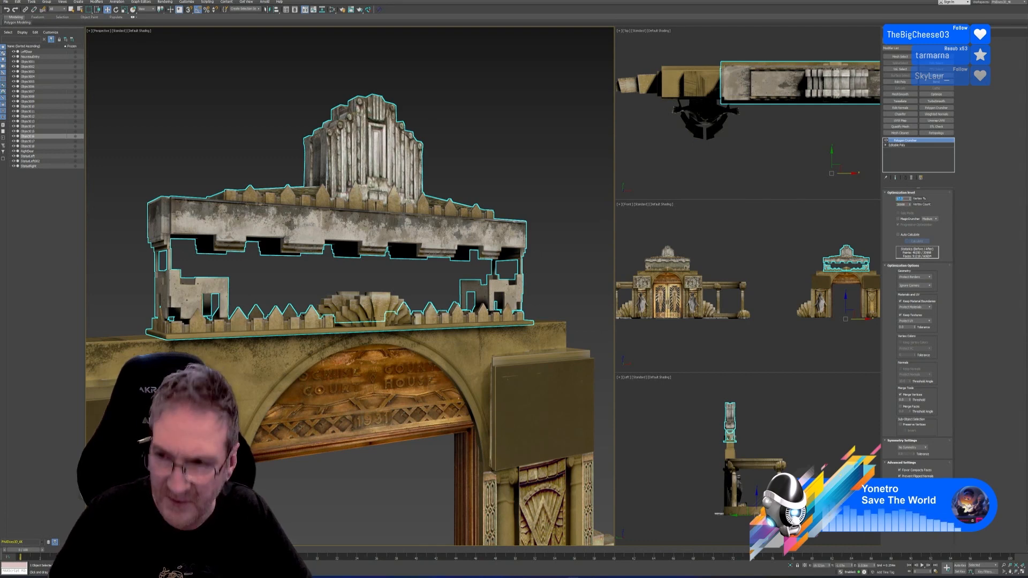
Compare the crown with Polygon Cruncher switched off and on, and try vertex percentages of 50, 70 and 75
scroll(487, 289, "down", 5)
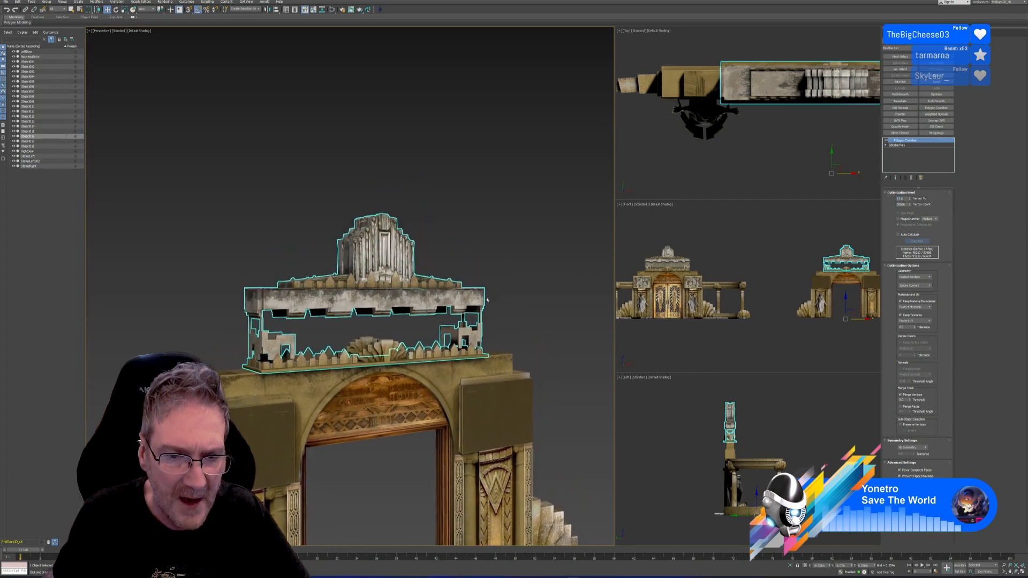
middle_click_drag(452, 243, 533, 235, "alt")
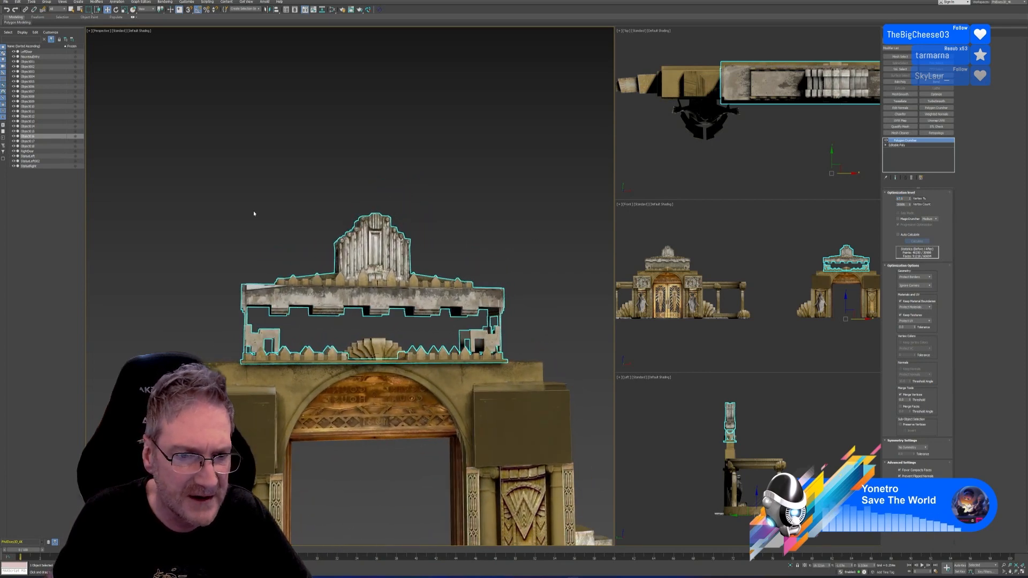
scroll(340, 298, "up", 3)
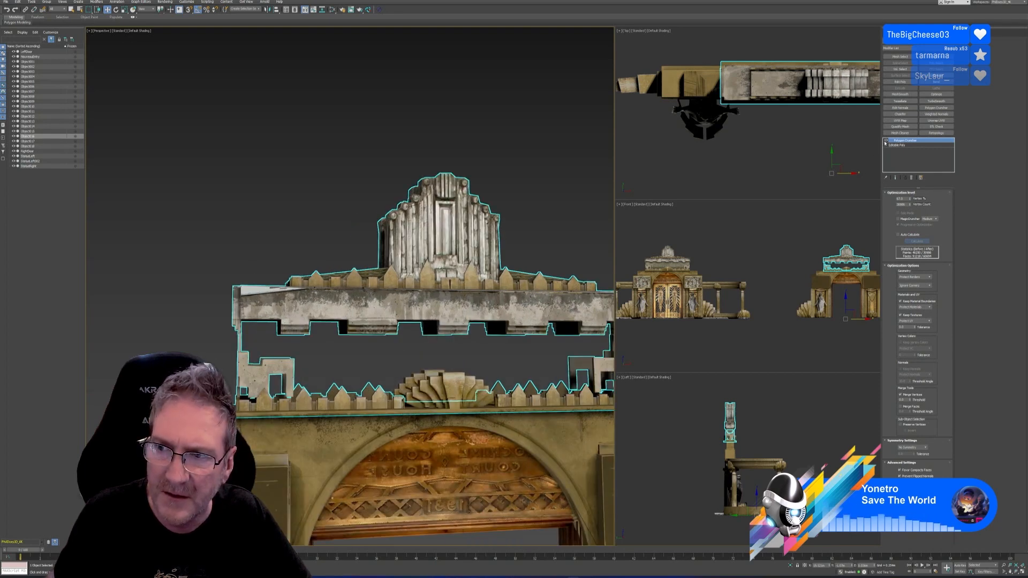
left_click(886, 141)
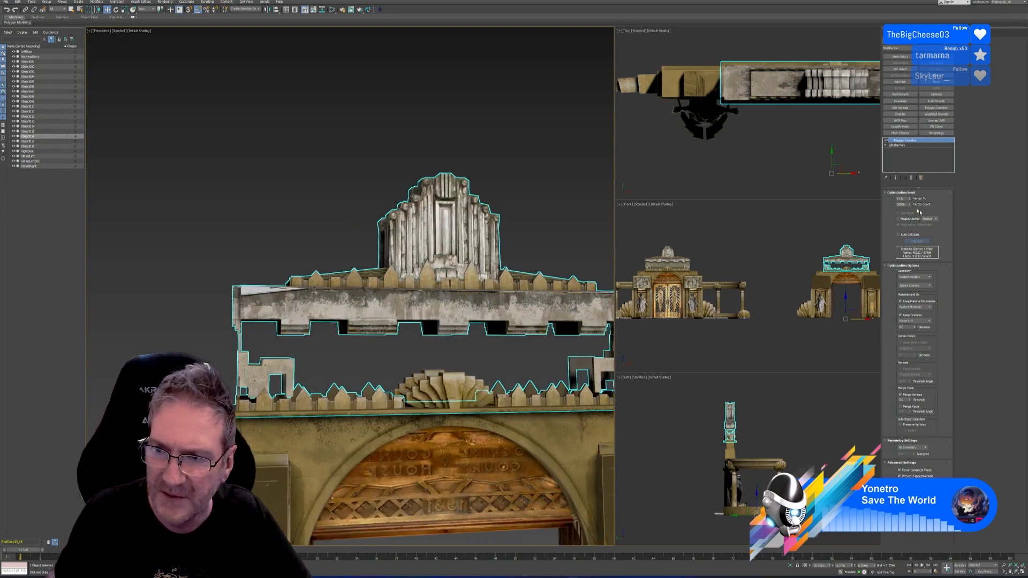
left_click_drag(906, 199, 880, 204)
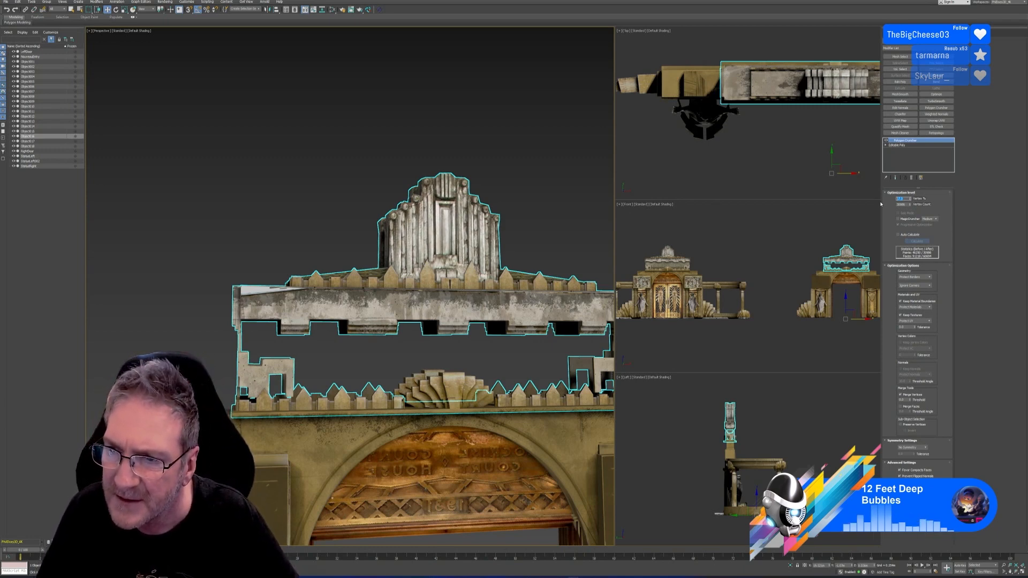
type("50")
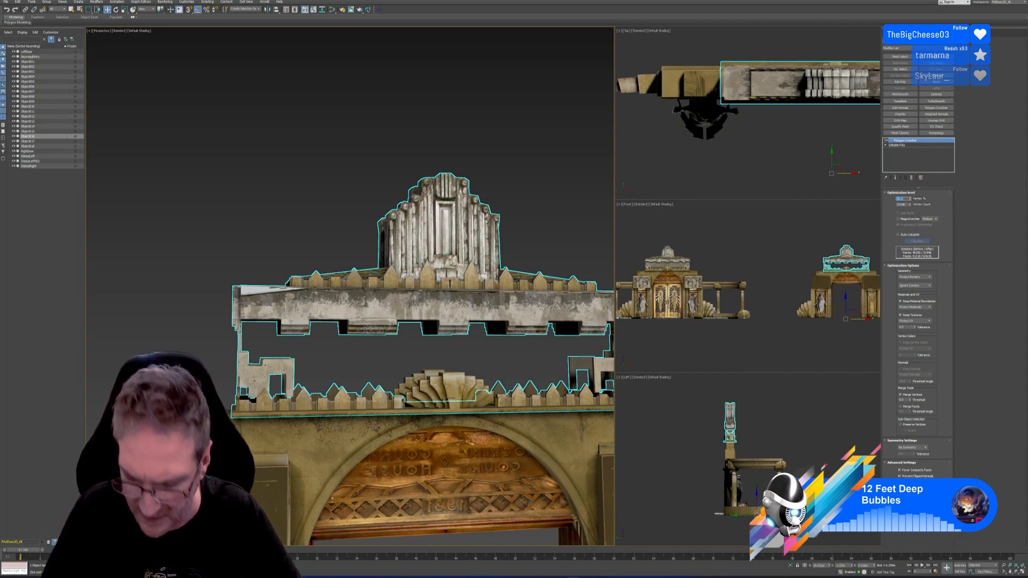
type("70")
key("Return")
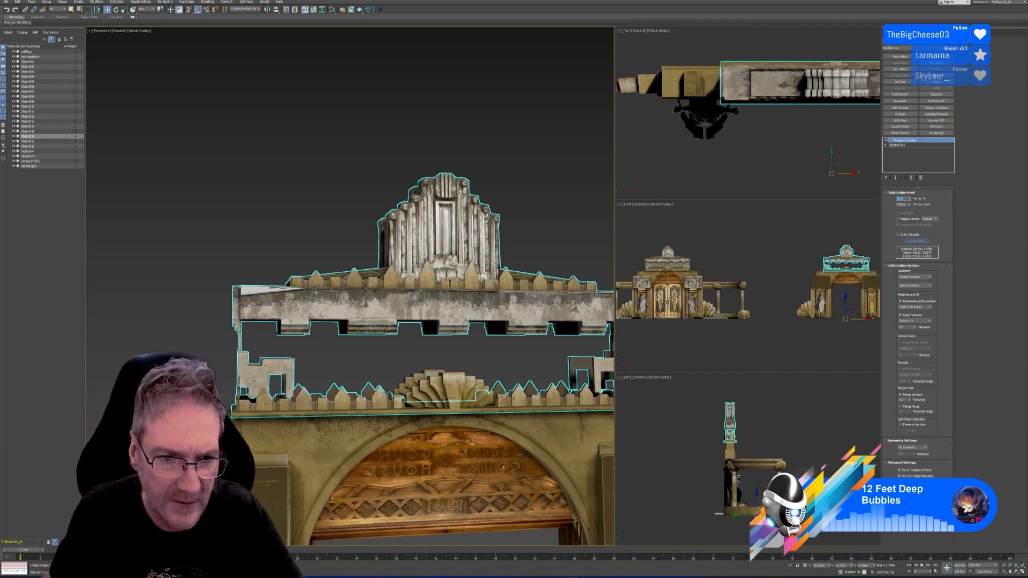
type("7")
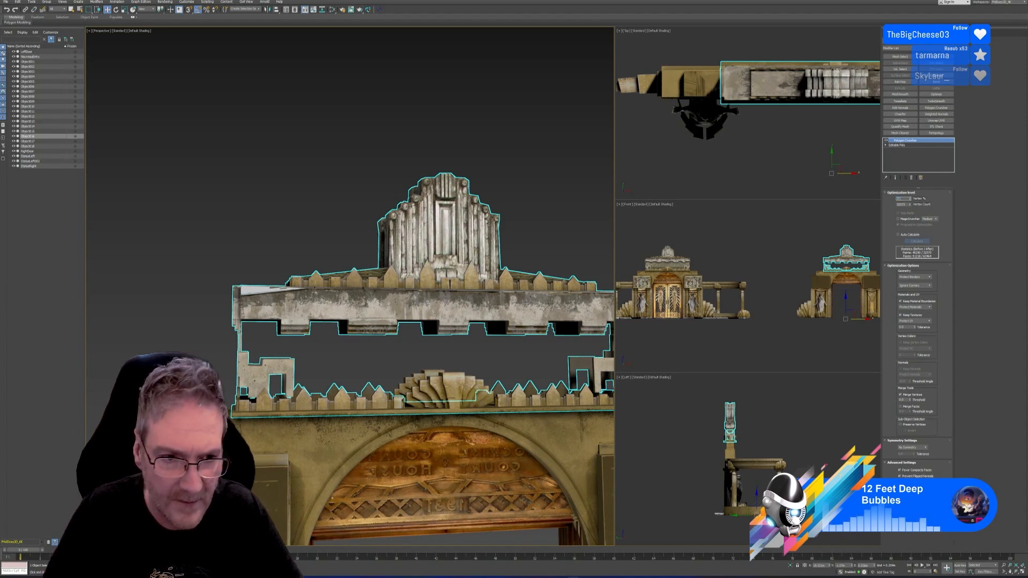
type("5")
key("Return")
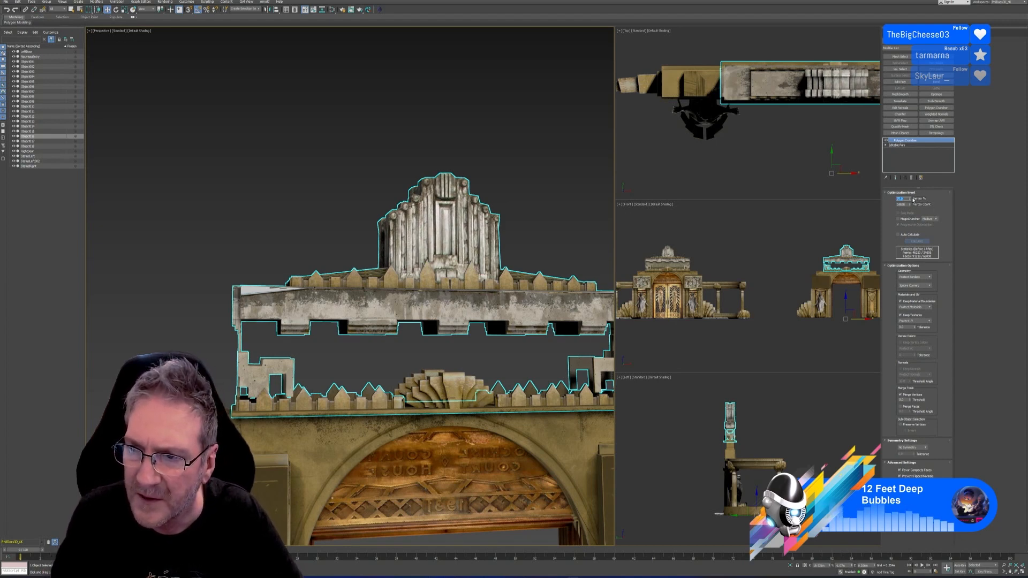
Fine-tune the crown's vertex percentage in Polygon Cruncher, trying 75.5 and settling on 75.8
mouse_move(911, 199)
left_mouse_down()
mouse_move(909, 185)
mouse_move(908, 195)
left_mouse_up()
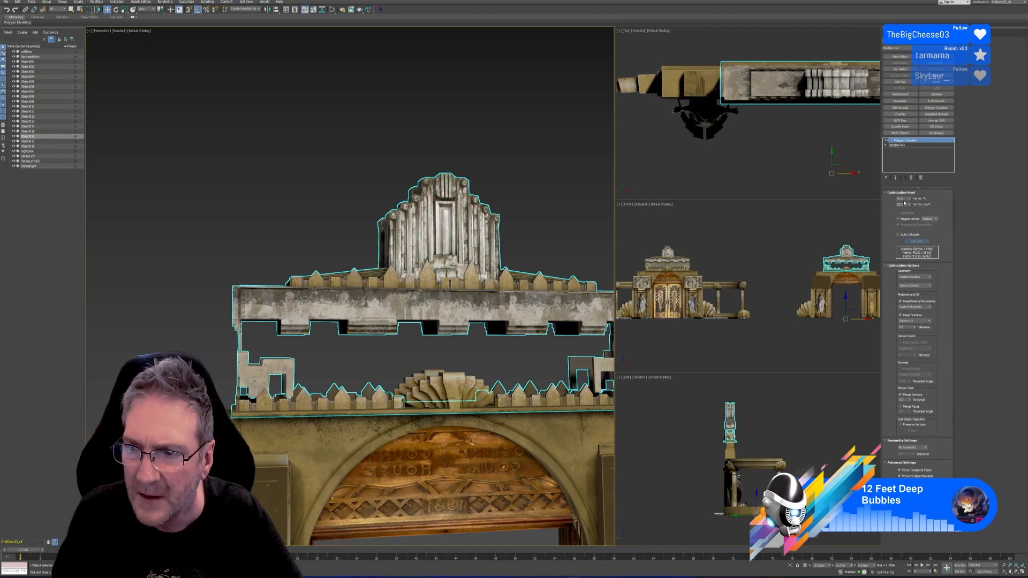
double_click(901, 198)
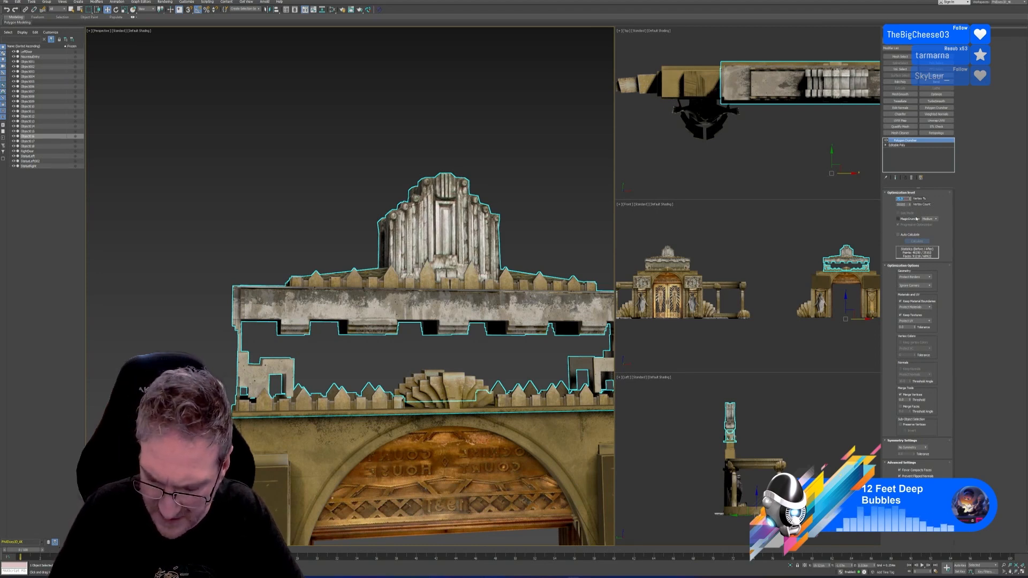
type("75.5")
key("Return")
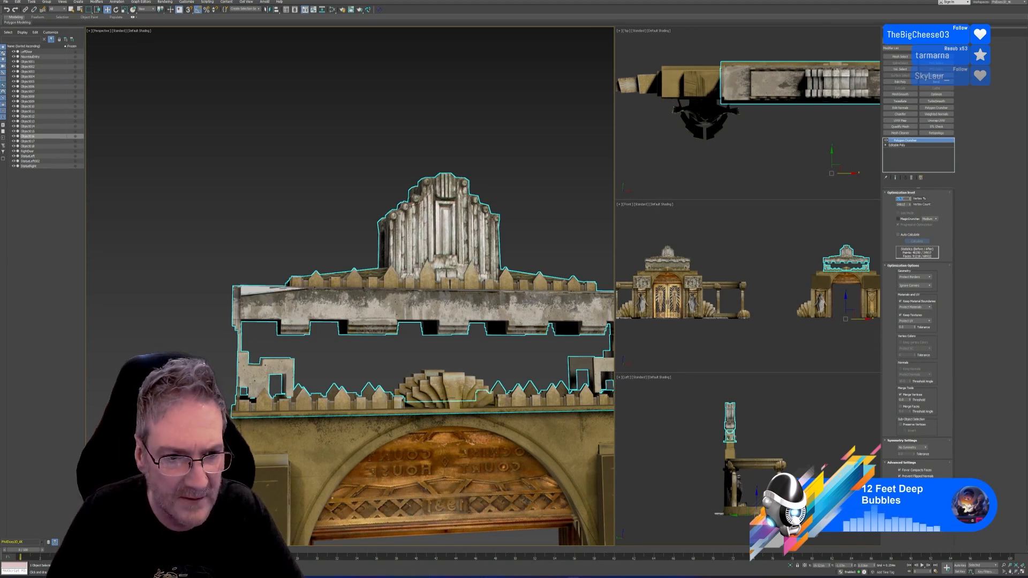
type("75.8")
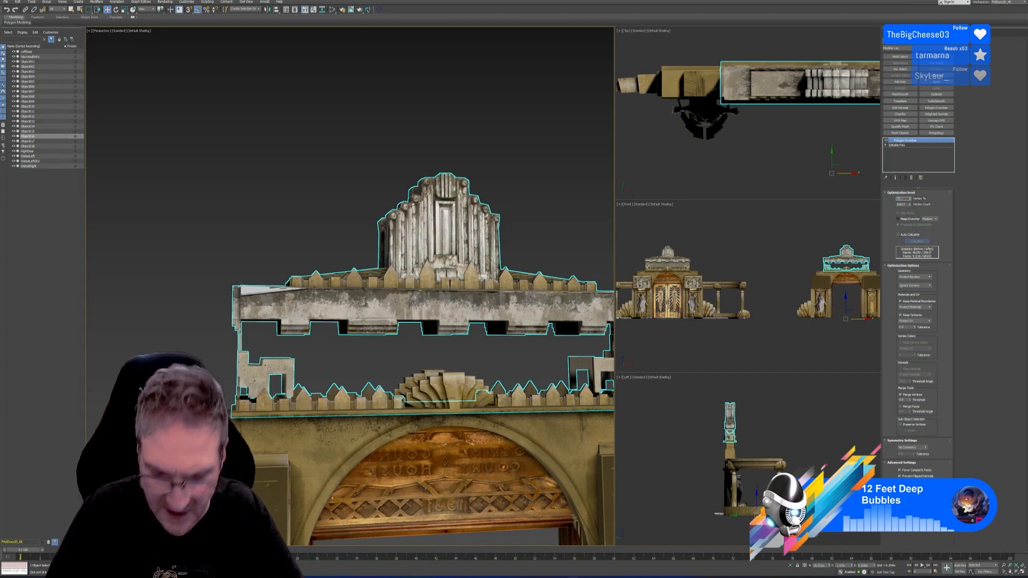
key("Return")
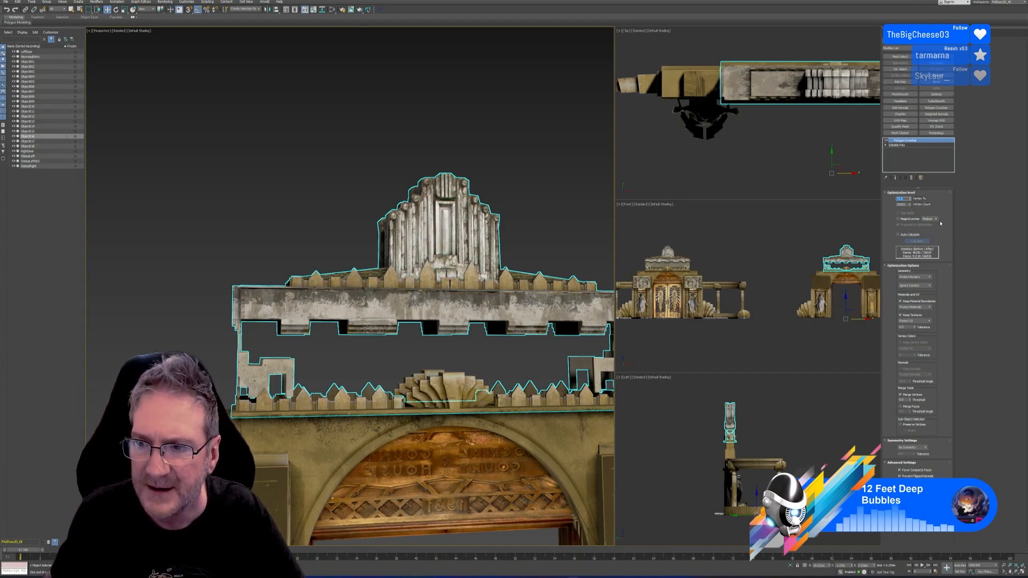
Examine the optimized crown from several sides and close up, checking its edges and textures
right_click(913, 144)
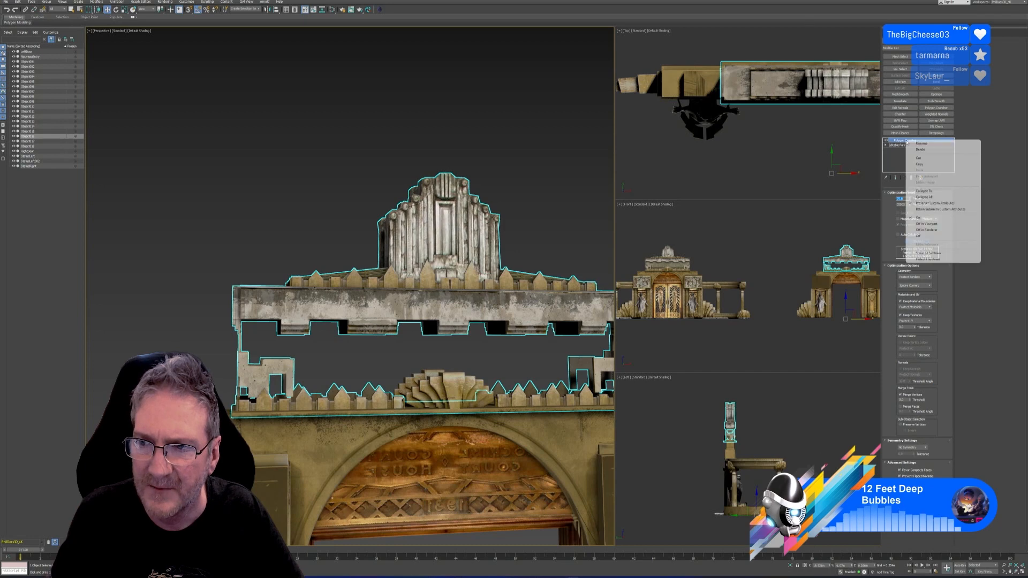
left_click(529, 200)
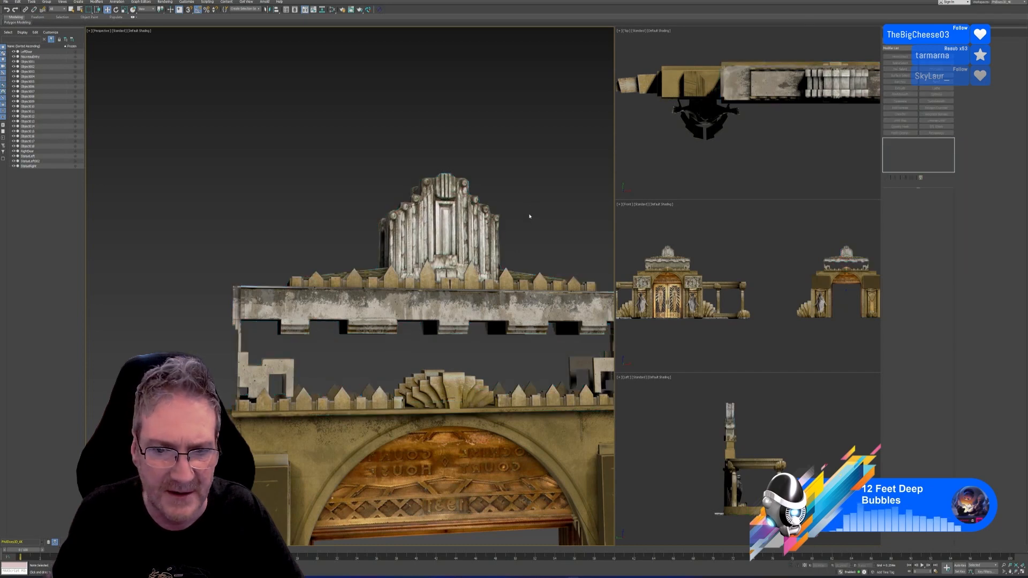
scroll(528, 218, "down", 3)
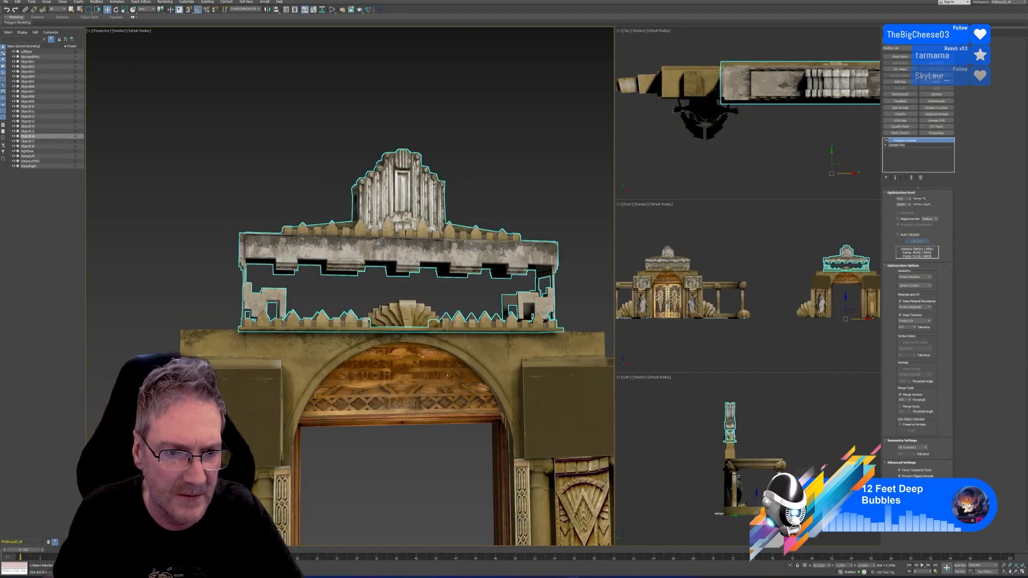
middle_click_drag(396, 322, 241, 336, "alt")
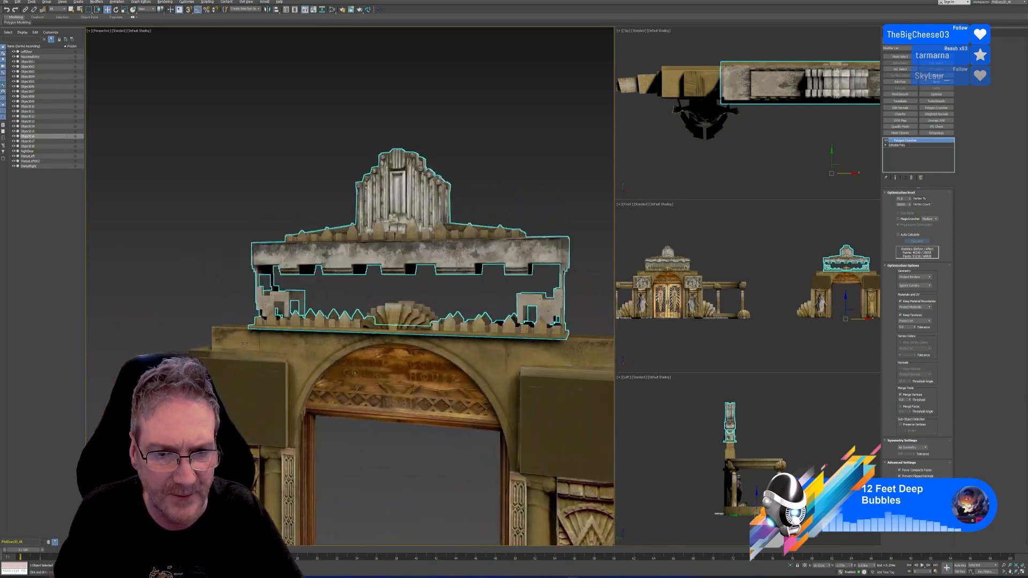
scroll(326, 299, "up", 6)
scroll(326, 298, "down", 3)
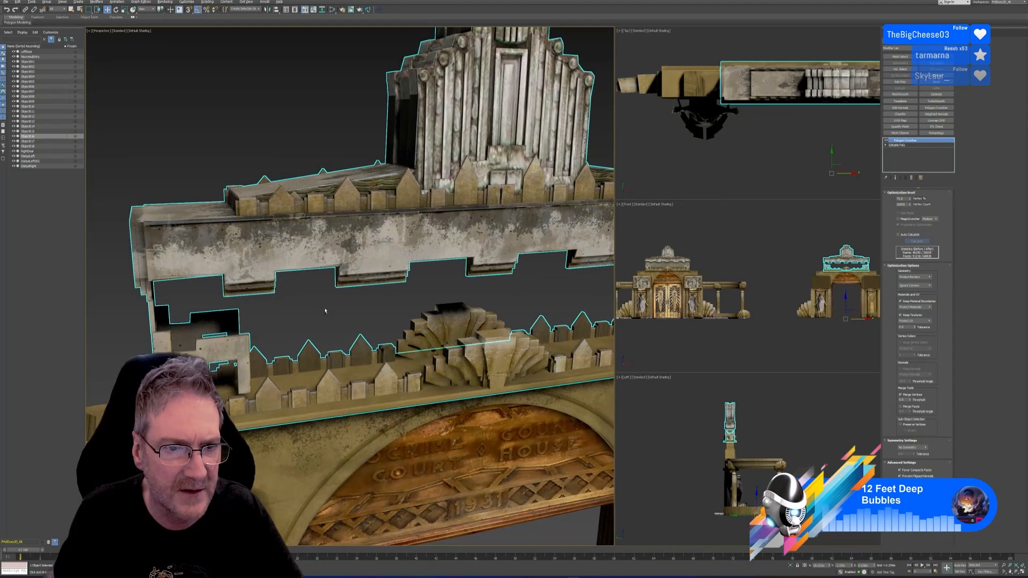
middle_click_drag(326, 299, 460, 173, "alt")
scroll(324, 301, "down", 8)
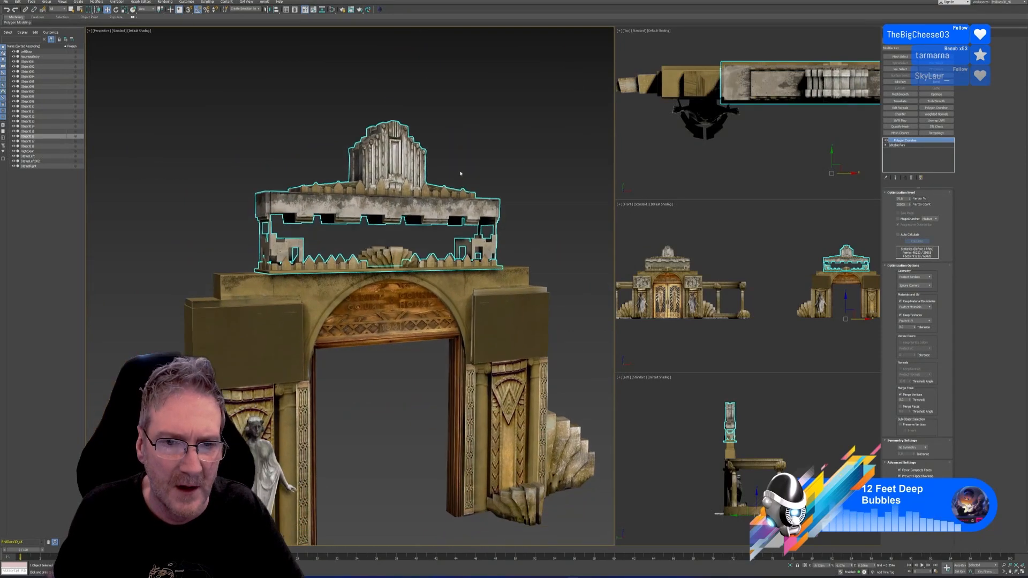
Collapse the crown's entire modifier stack to make the polygon reduction permanent
right_click(910, 140)
left_click(919, 198)
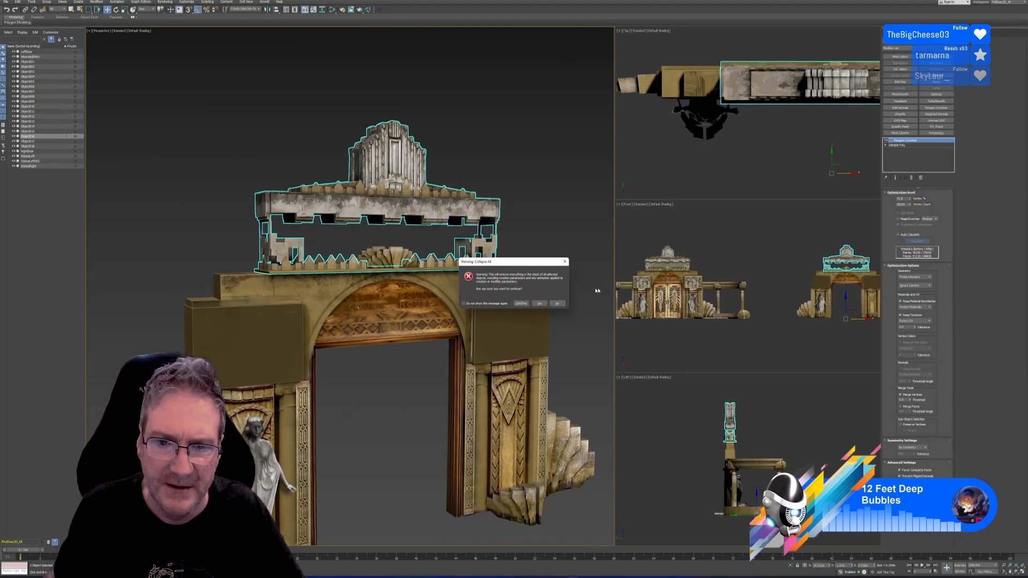
left_click(539, 305)
Select the tiled floor of the original gateway and clone it as a Copy beneath the separate optimized arch
middle_click_drag(539, 304, 541, 216)
scroll(541, 216, "down", 6)
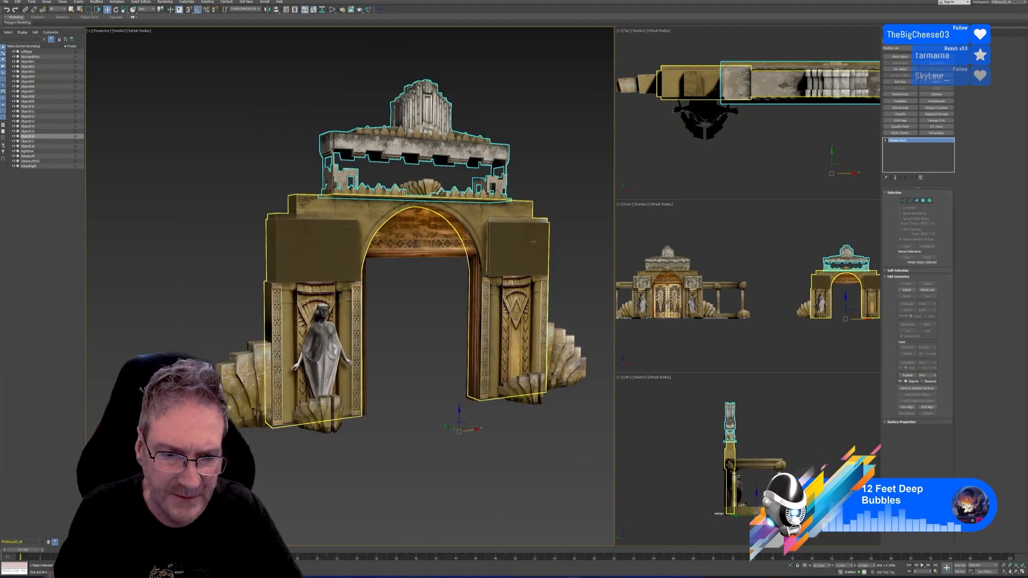
middle_click_drag(303, 380, 354, 412)
scroll(383, 374, "down", 1)
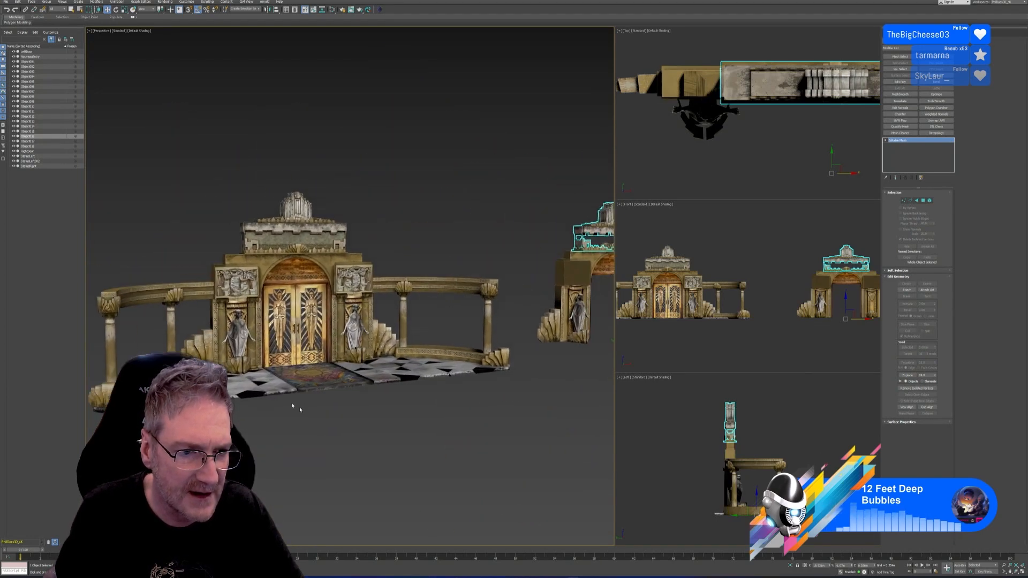
left_click(148, 298)
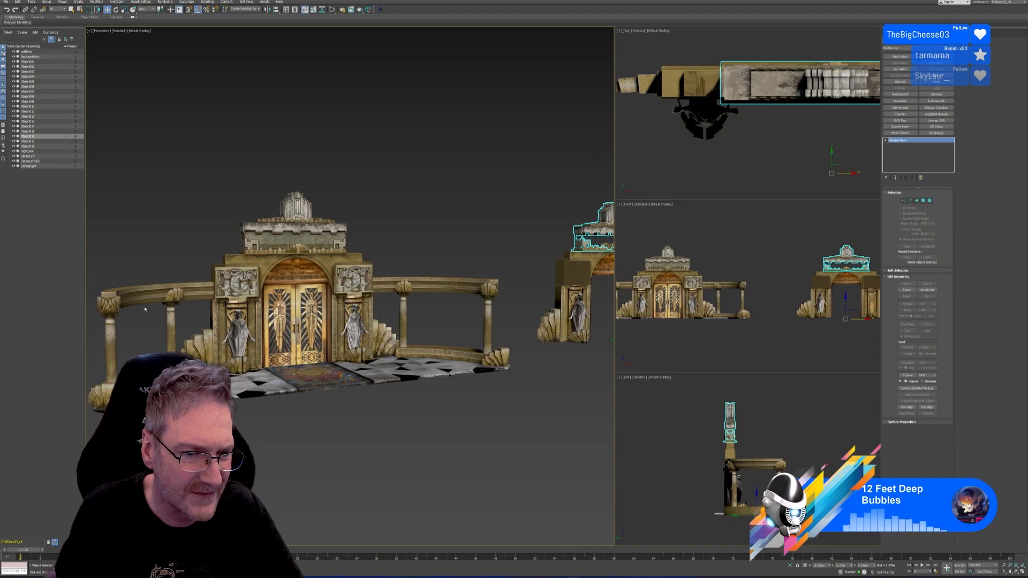
left_click(267, 398)
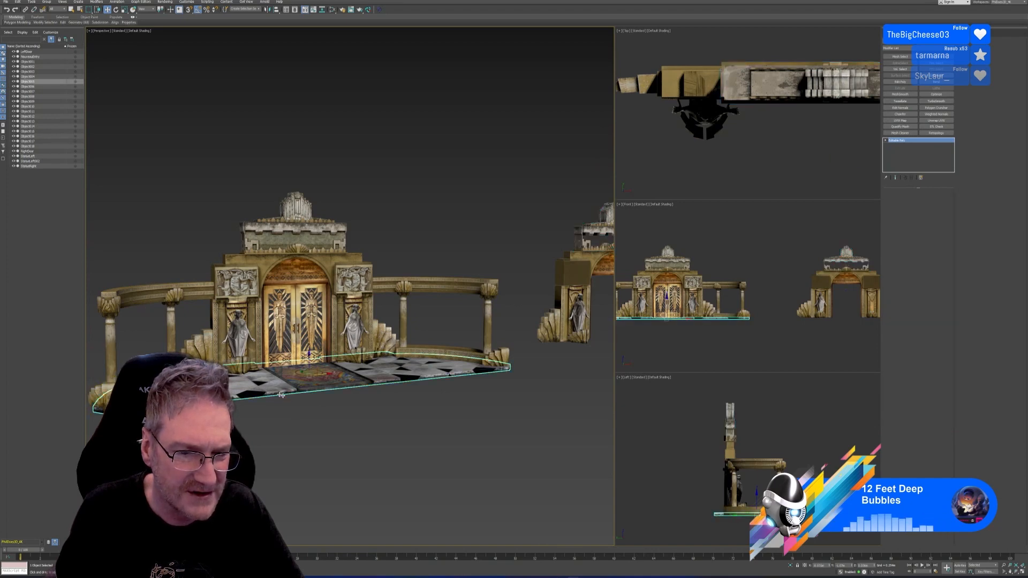
middle_click_drag(268, 398, 482, 424, "alt")
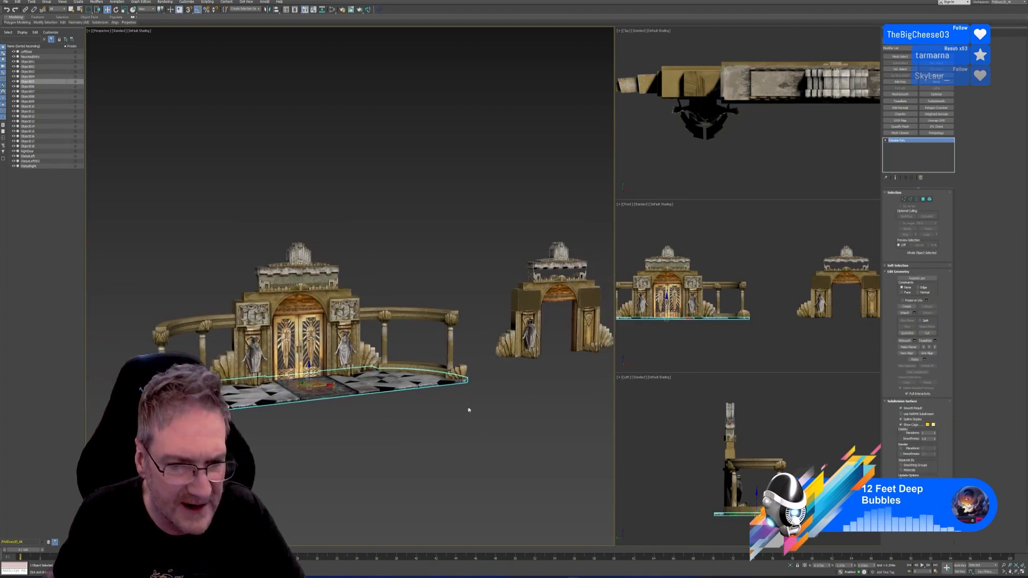
scroll(757, 148, "down", 6)
middle_click_drag(728, 154, 780, 69)
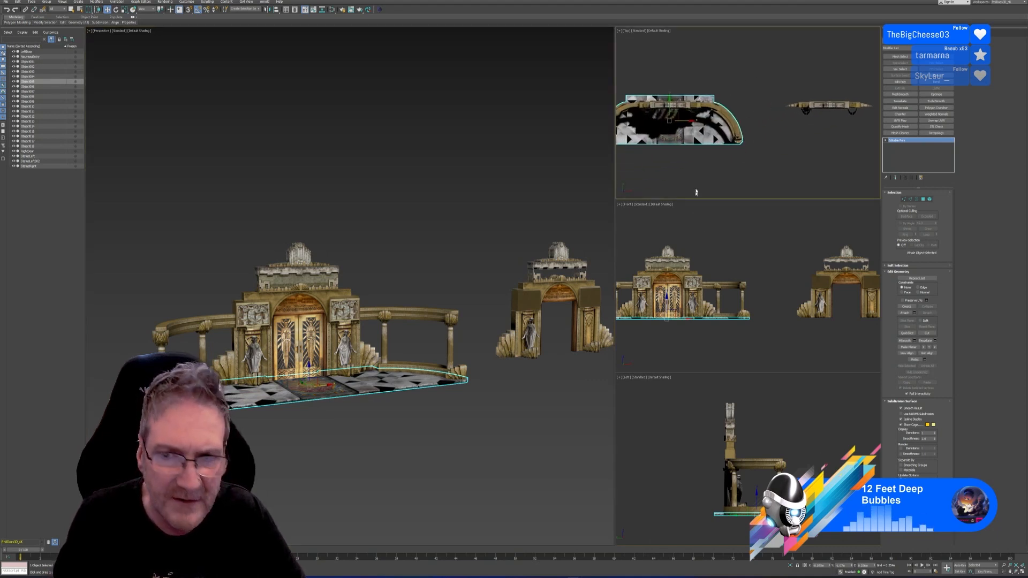
left_click_drag(685, 123, 844, 128)
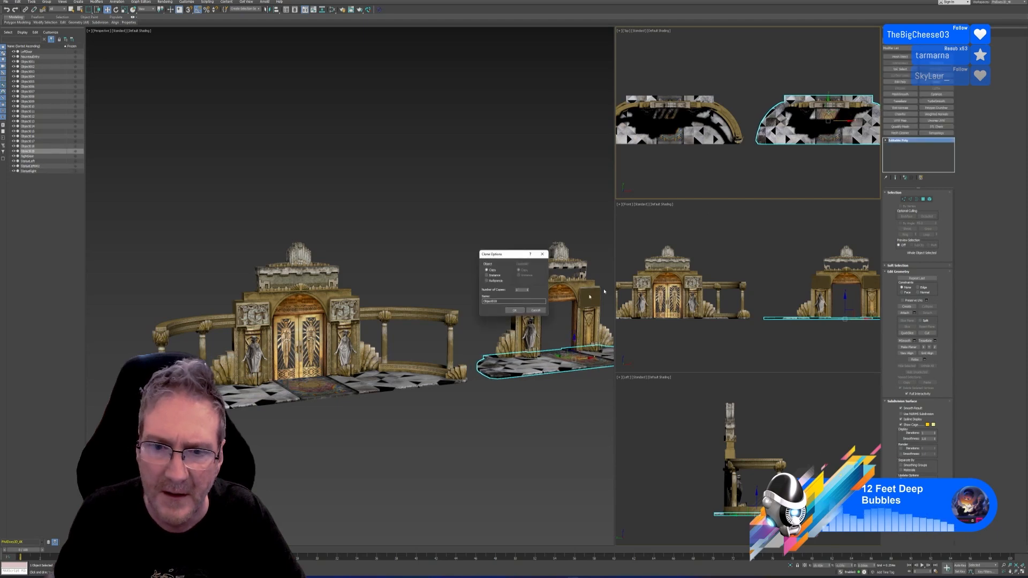
left_click(514, 310)
Try Polygon Cruncher with Keep Textures on the copied floor, calculate it, and remove the modifier
key("z")
scroll(353, 348, "up", 2)
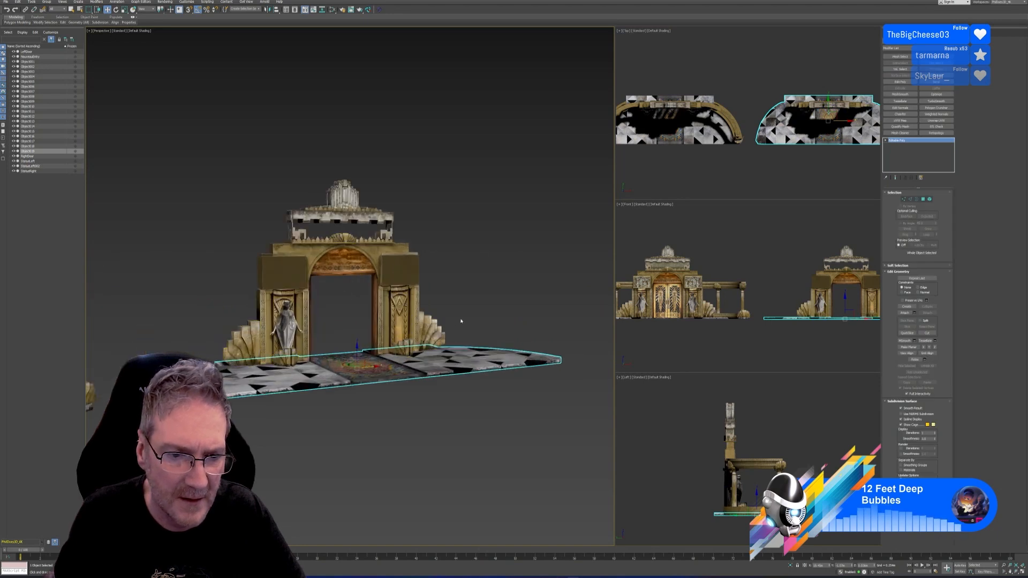
mouse_move(460, 321)
middle_mouse_down("alt")
mouse_move(480, 324)
mouse_move(471, 332)
middle_mouse_up("alt")
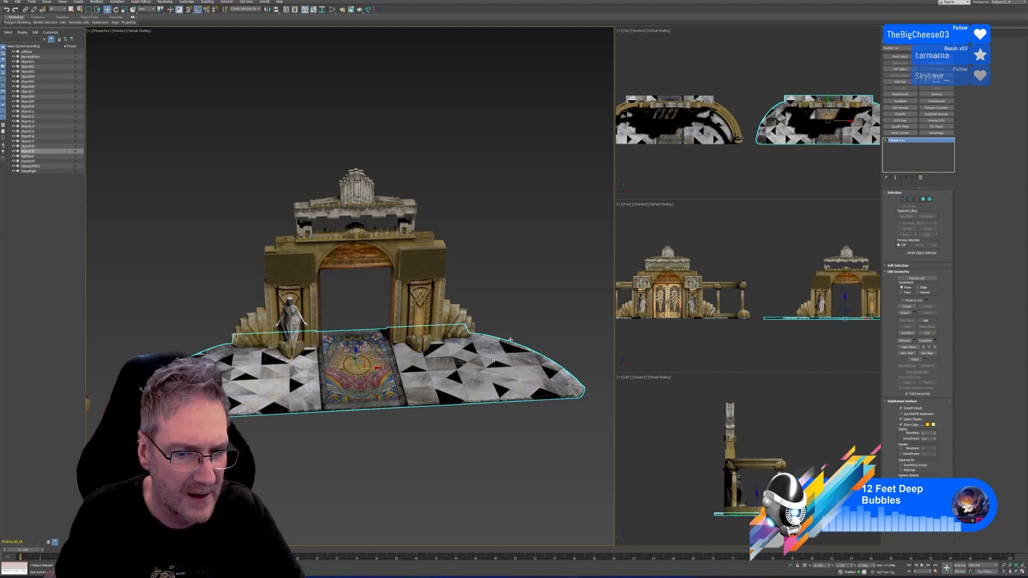
middle_click_drag(532, 277, 522, 249)
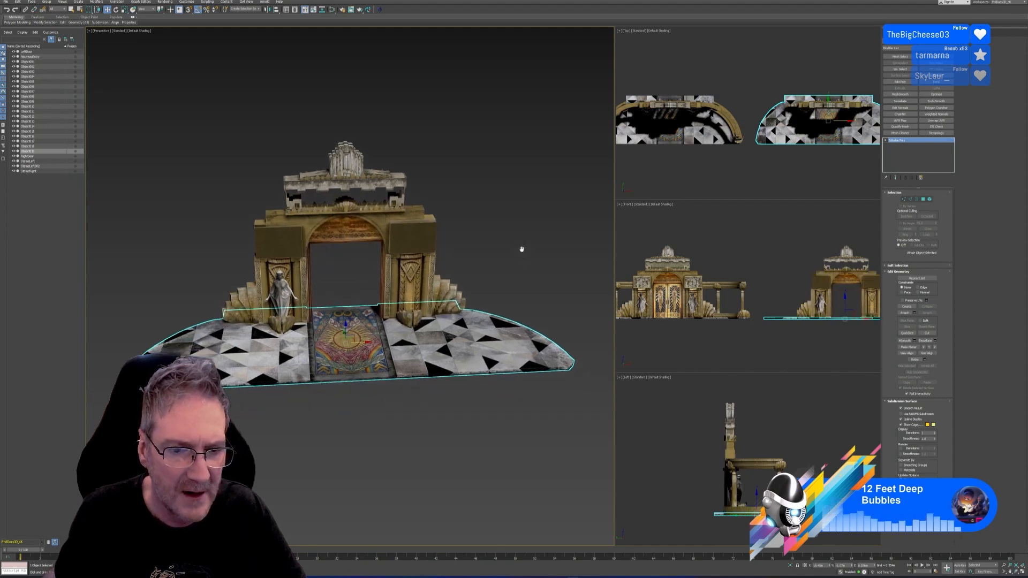
left_click(945, 109)
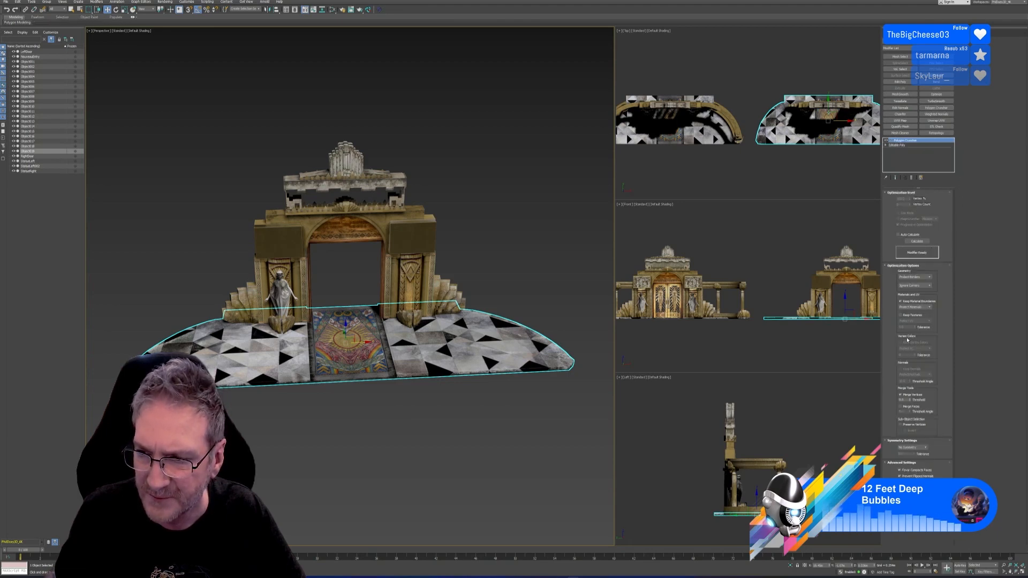
left_click(909, 315)
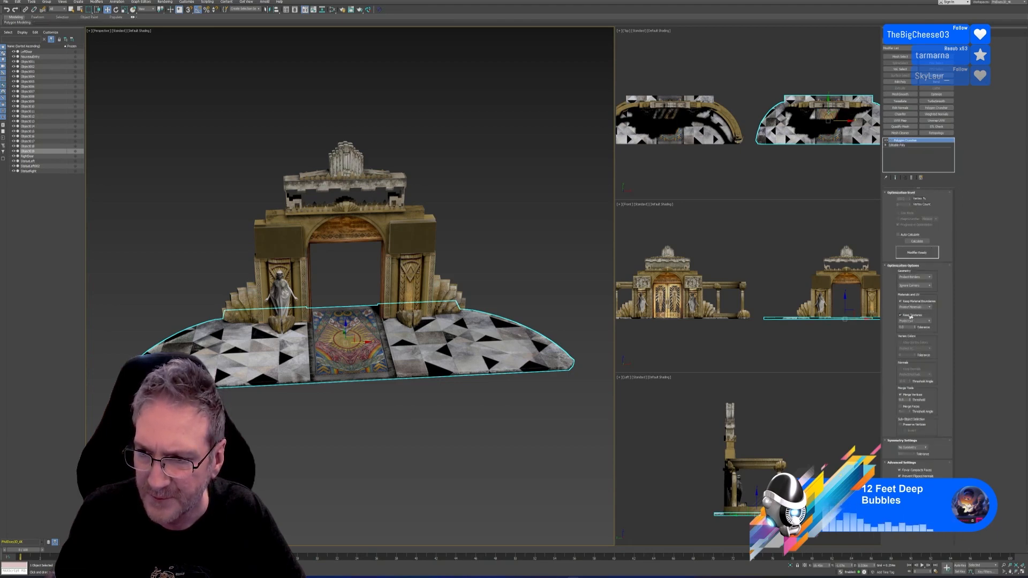
left_click(919, 242)
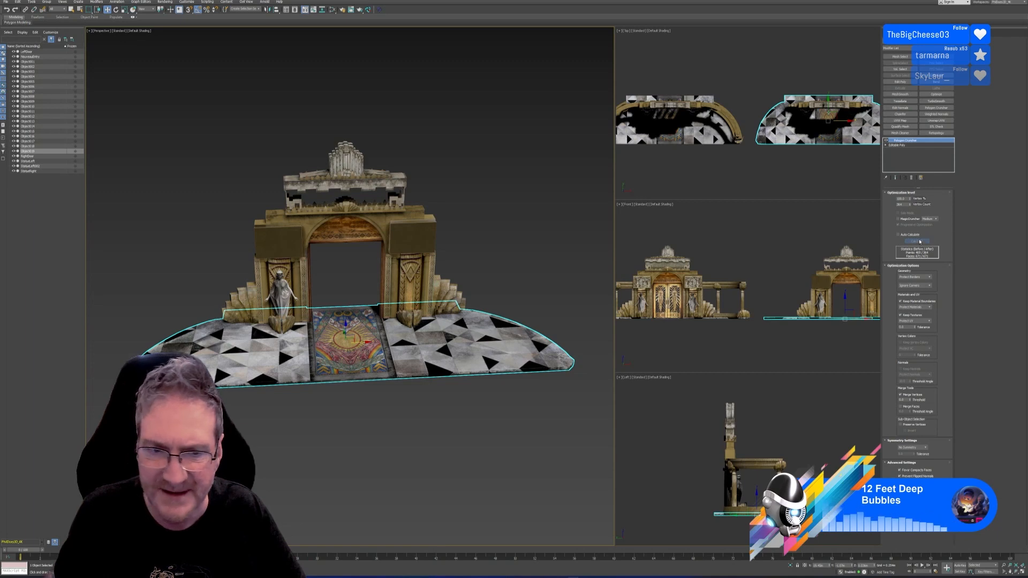
left_click(912, 178)
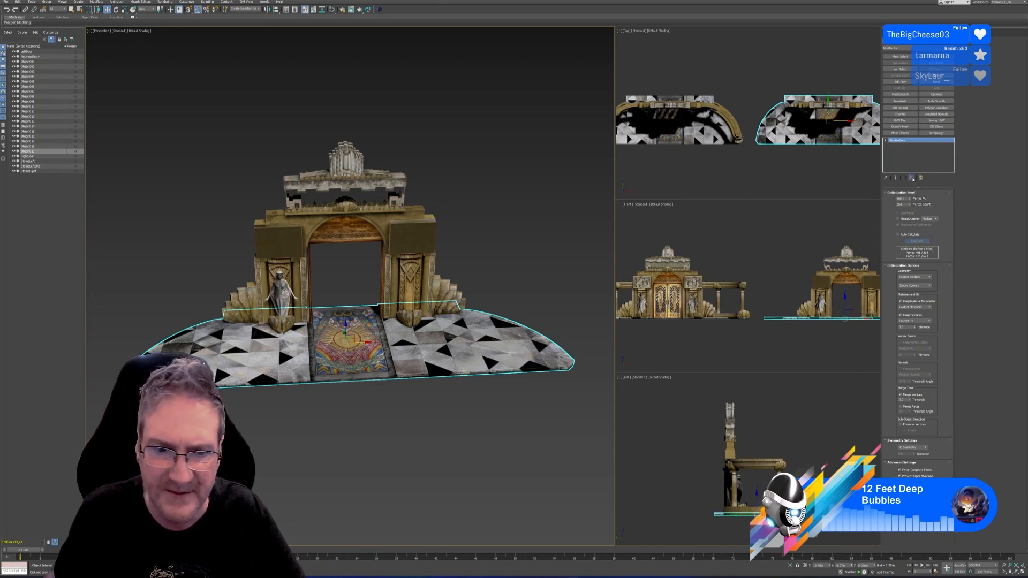
Examine the copied floor's tiles and central mosaic from several angles and close up
middle_click_drag(365, 441, 391, 449, "alt")
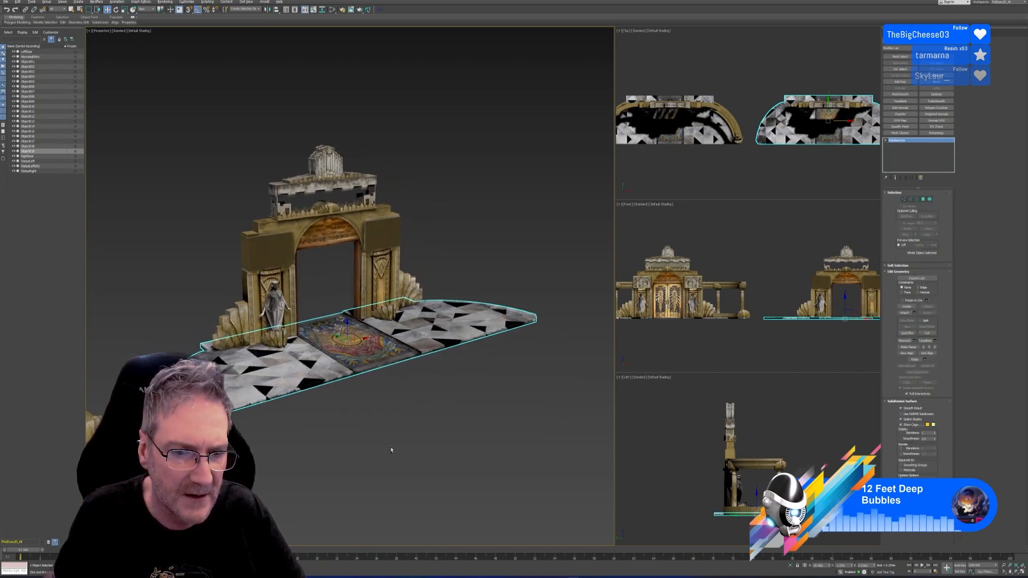
scroll(376, 411, "down", 2)
scroll(383, 407, "down", 1)
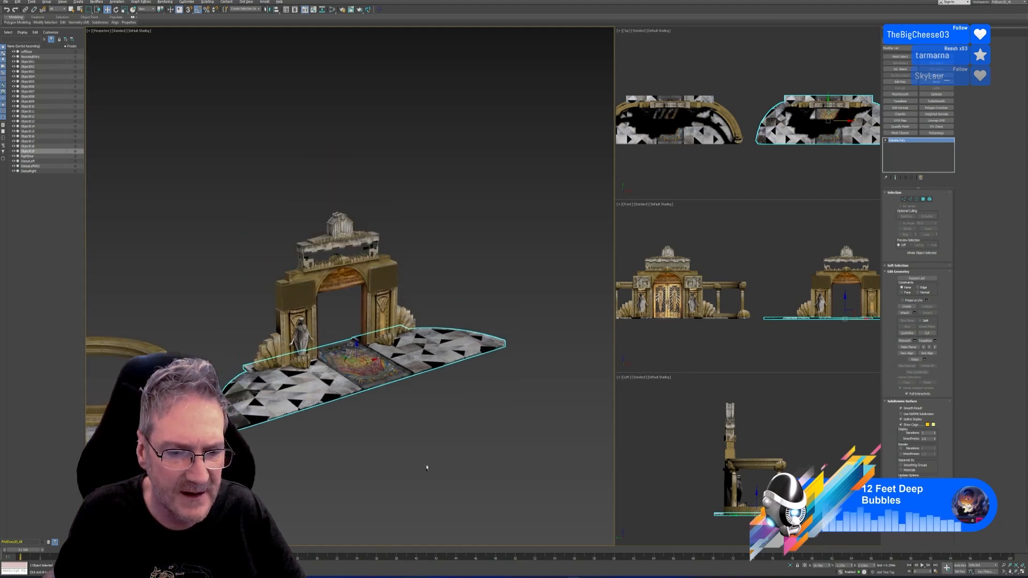
mouse_move(426, 468)
middle_mouse_down("alt")
mouse_move(377, 472)
mouse_move(415, 480)
middle_mouse_up("alt")
scroll(328, 381, "up", 4)
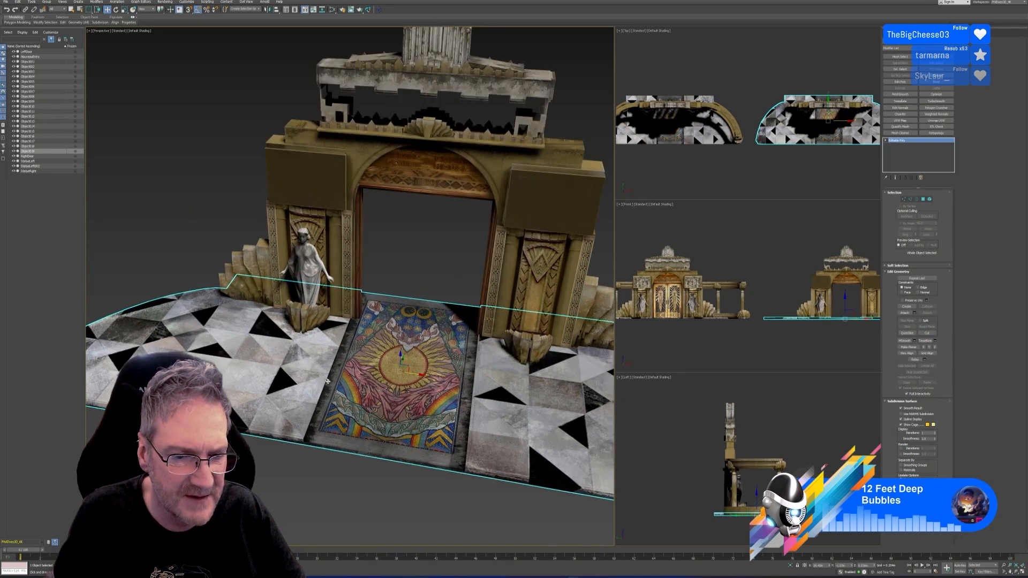
scroll(328, 381, "up", 1)
middle_click_drag(331, 392, 493, 399, "alt")
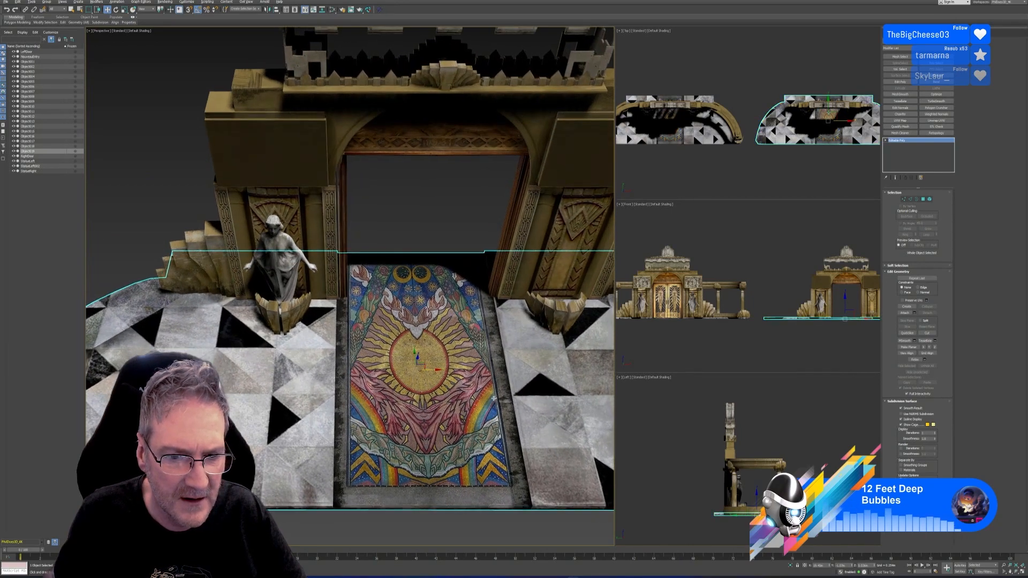
scroll(494, 399, "up", 2)
scroll(469, 402, "down", 8)
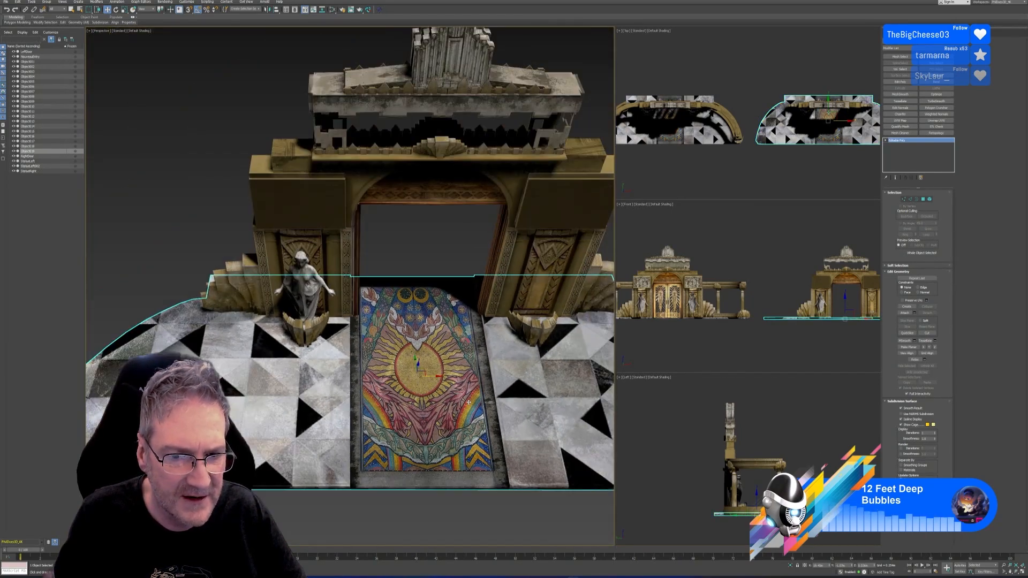
middle_click_drag(466, 420, 418, 355, "alt")
Open the Slate Material Editor and move the separate standard material with its bitmap above the other four materials
left_click(332, 10)
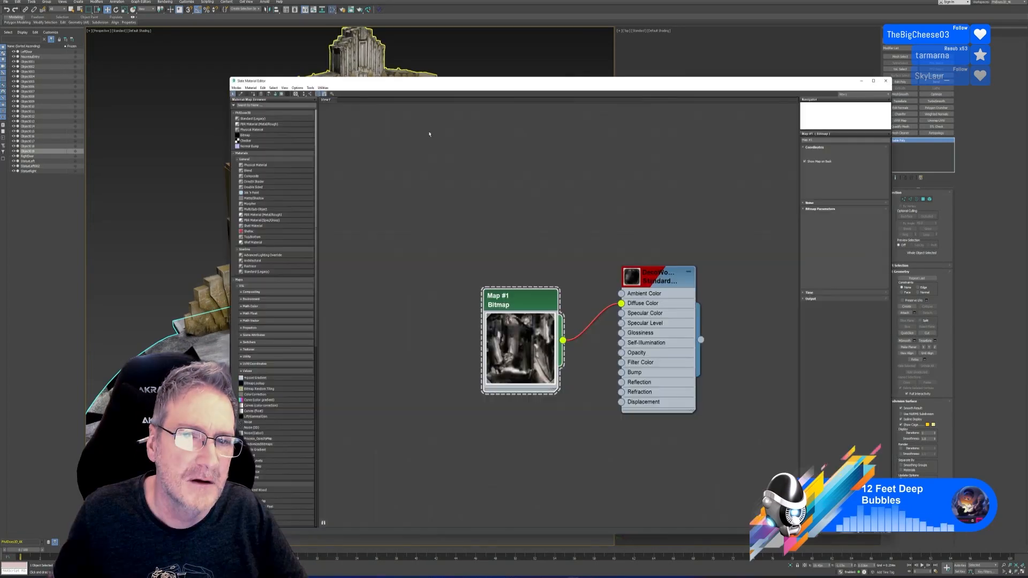
scroll(502, 253, "down", 4)
scroll(502, 254, "down", 8)
scroll(505, 251, "up", 7)
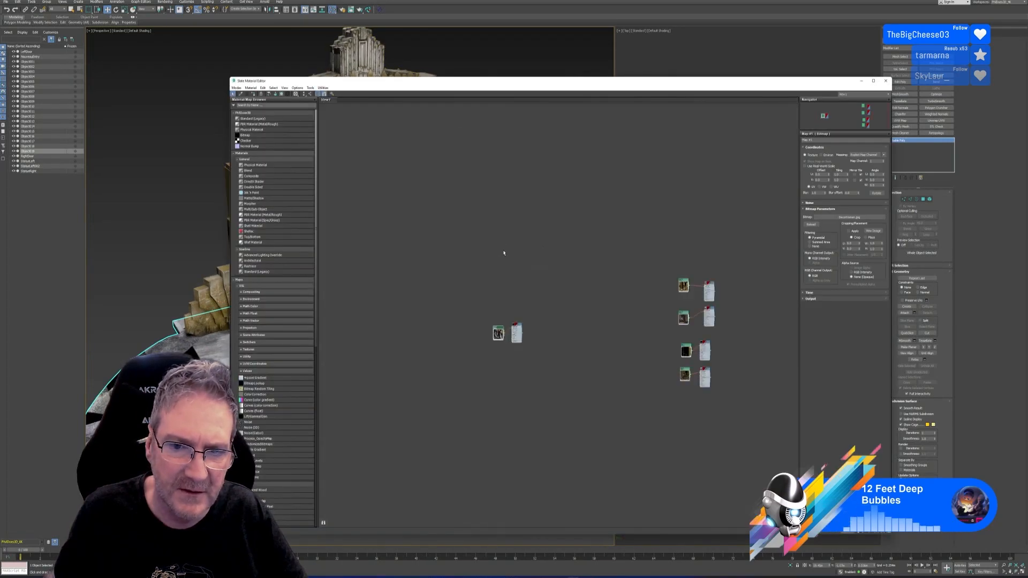
middle_click_drag(526, 267, 447, 221)
scroll(446, 221, "down", 2)
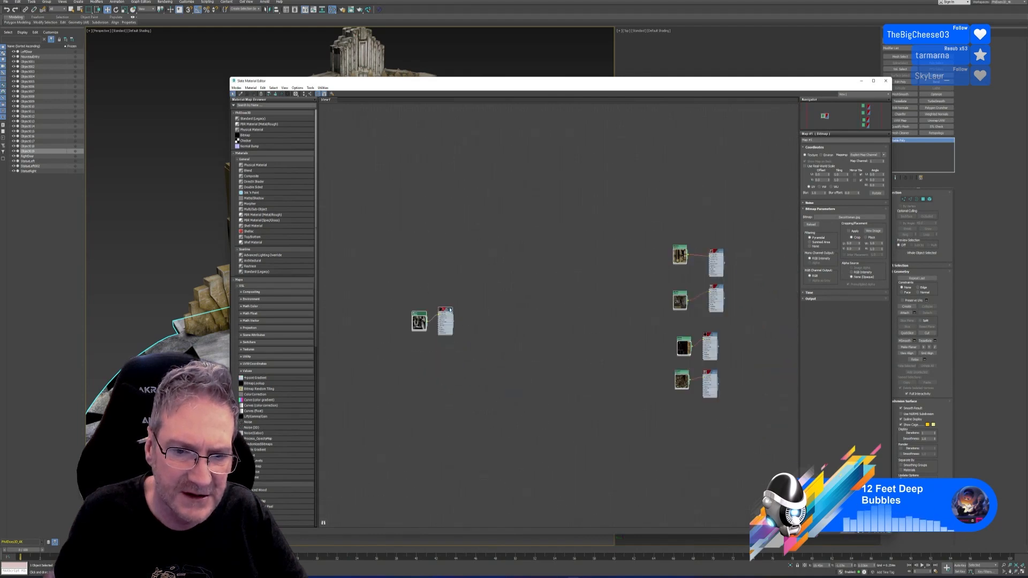
left_click_drag(449, 312, 720, 211)
left_click(629, 244)
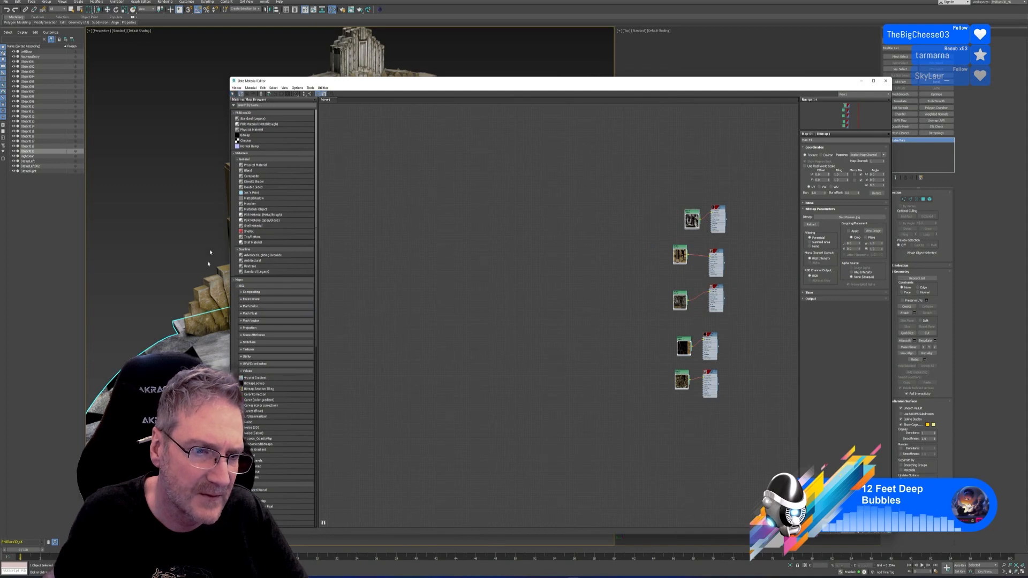
Sample the floor's Multi/Sub-Object material into the node view, try deleting its node tree, and undo the deletion
left_click(206, 300)
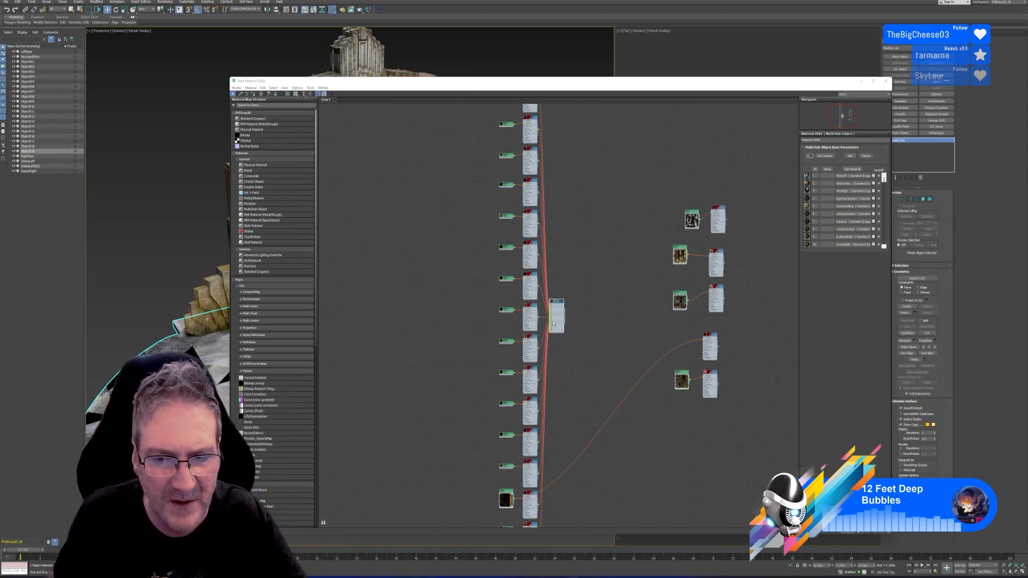
scroll(529, 339, "down", 6)
scroll(536, 256, "up", 2)
left_click_drag(538, 236, 623, 467)
key("Delete")
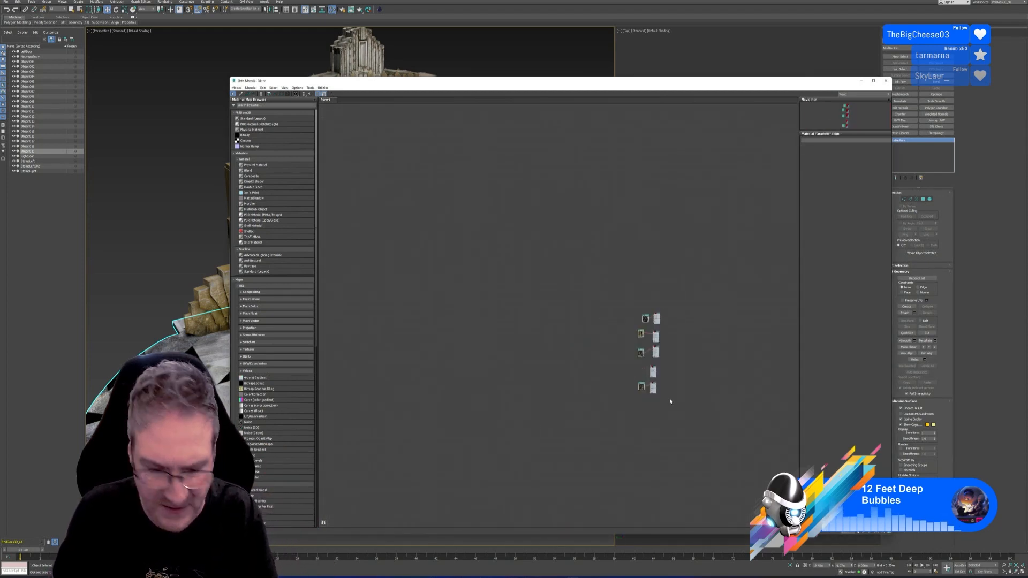
key("ctrl+z")
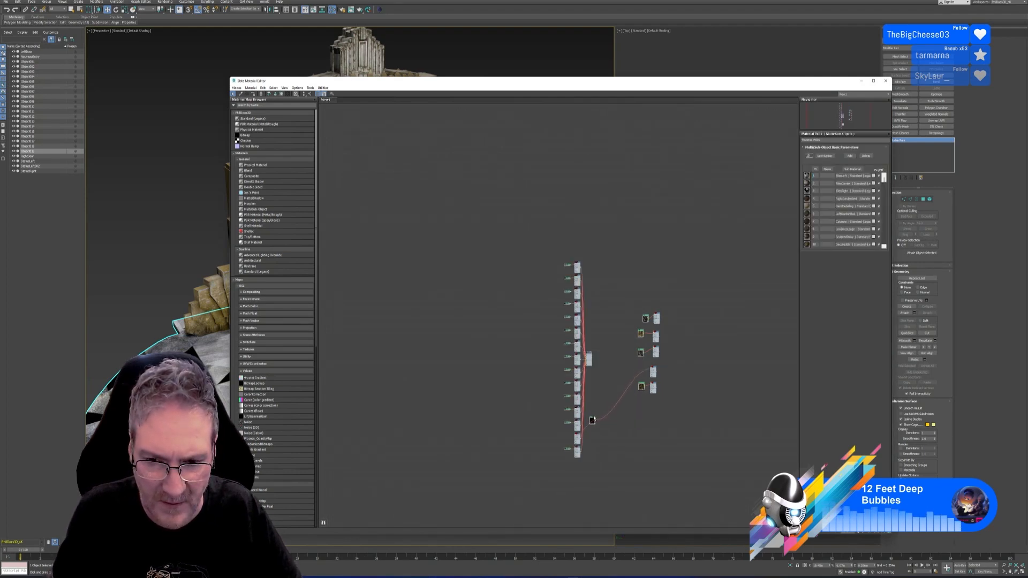
Place the shared Map #8 bitmap beside its standard material, delete the Multi/Sub-Object node tree from the view, and close the material editor
scroll(623, 376, "up", 10)
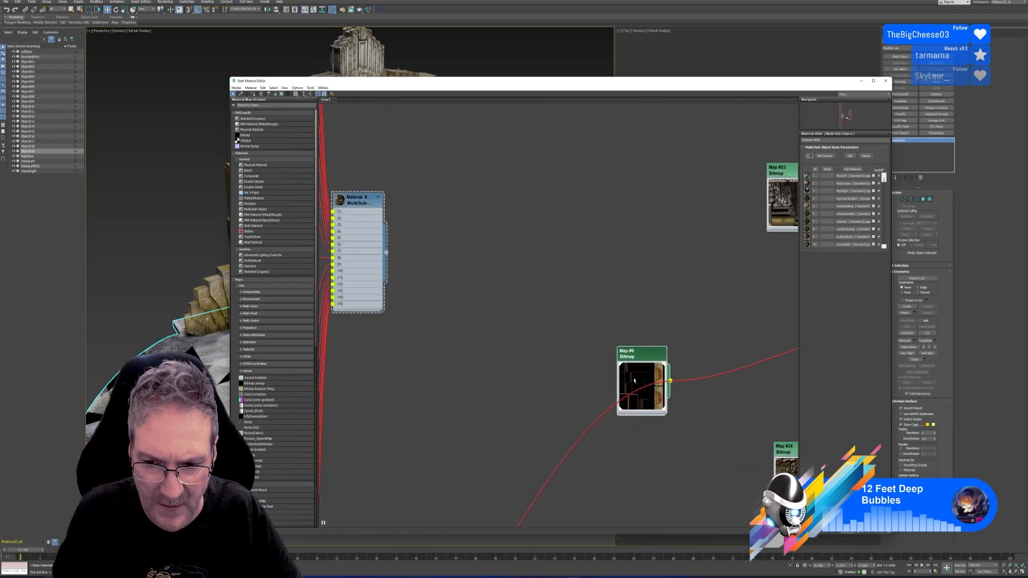
scroll(649, 385, "down", 10)
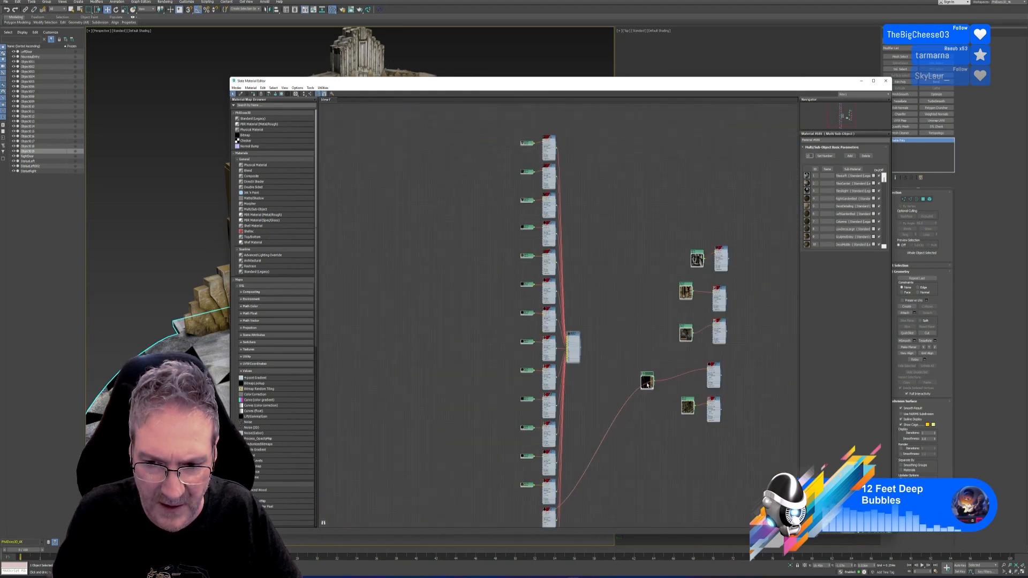
left_click_drag(649, 379, 689, 374)
scroll(633, 347, "down", 3)
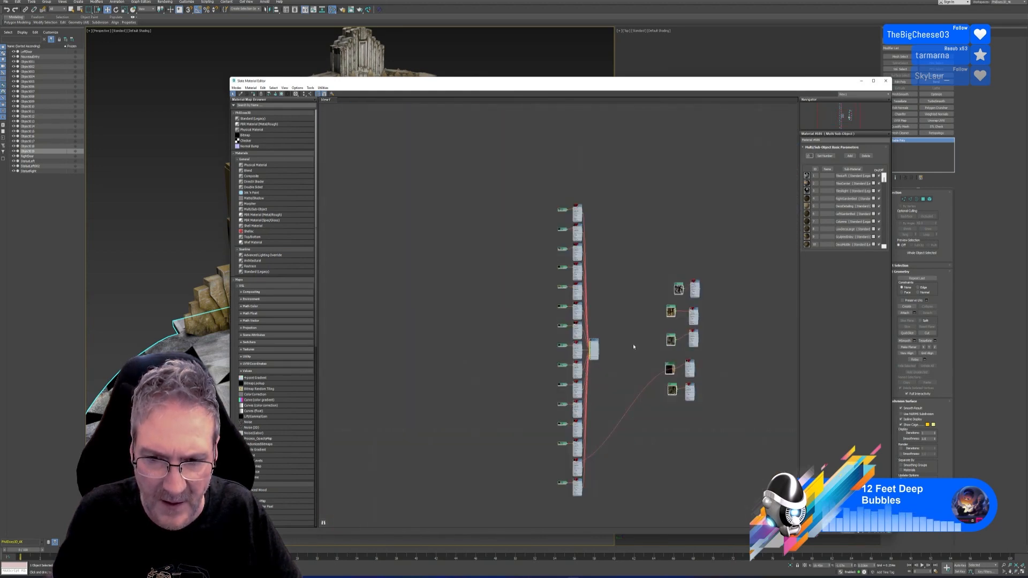
left_click_drag(527, 181, 619, 525)
key("Delete")
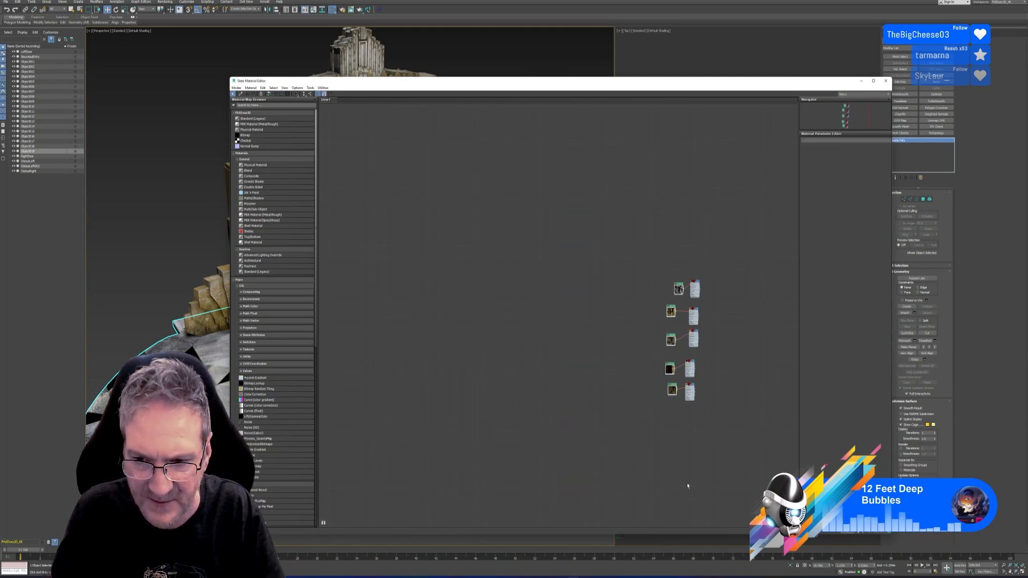
scroll(658, 333, "up", 5)
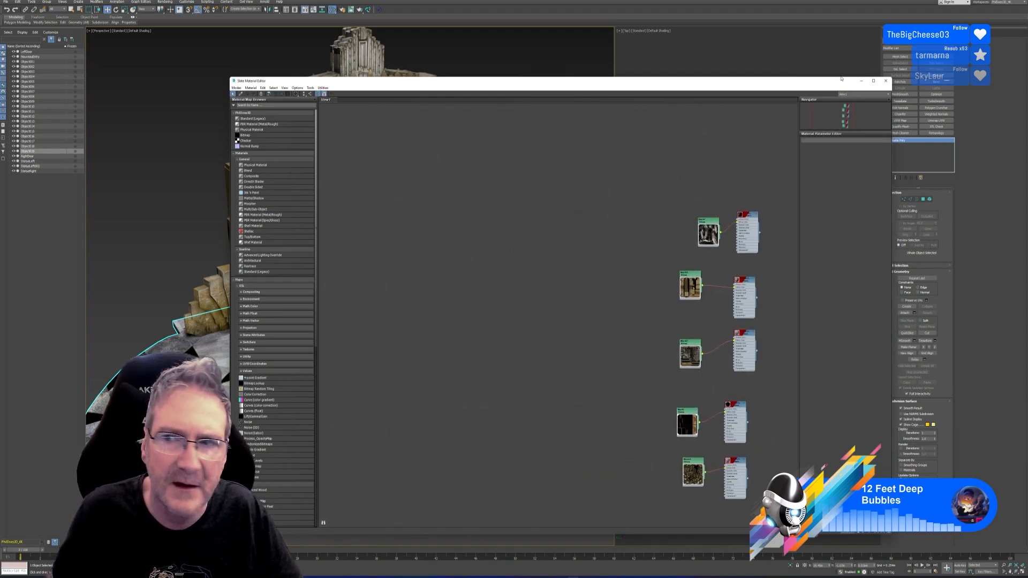
left_click(885, 82)
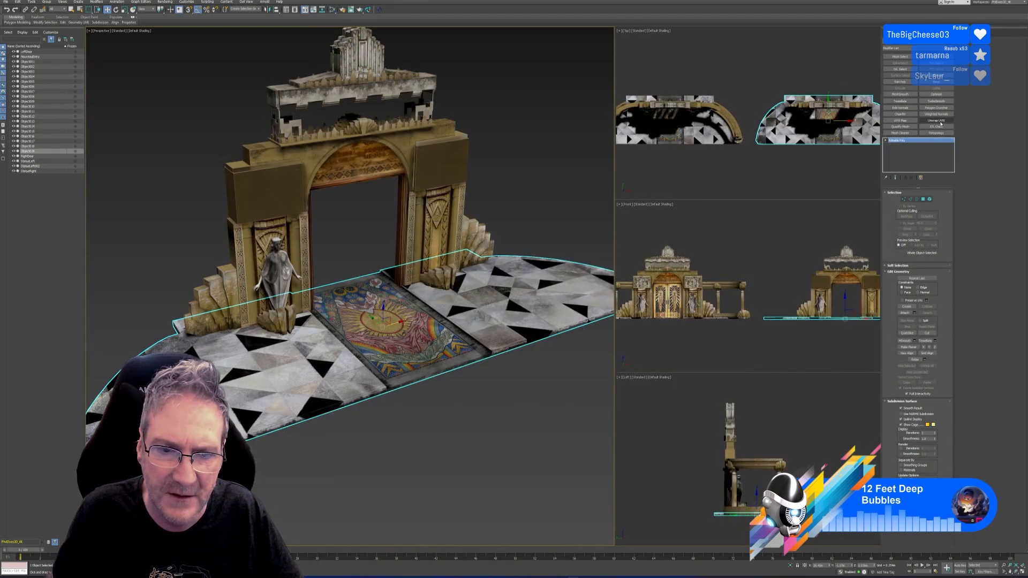
Apply Unwrap UVW to the copied floor and move its existing UVs to the next map channel
left_click(937, 120)
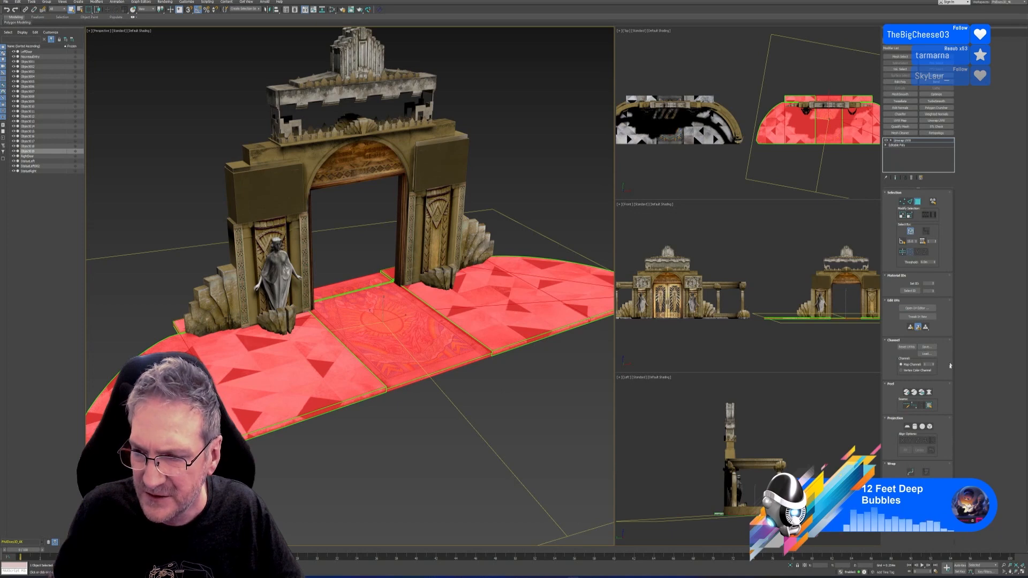
left_click(934, 364)
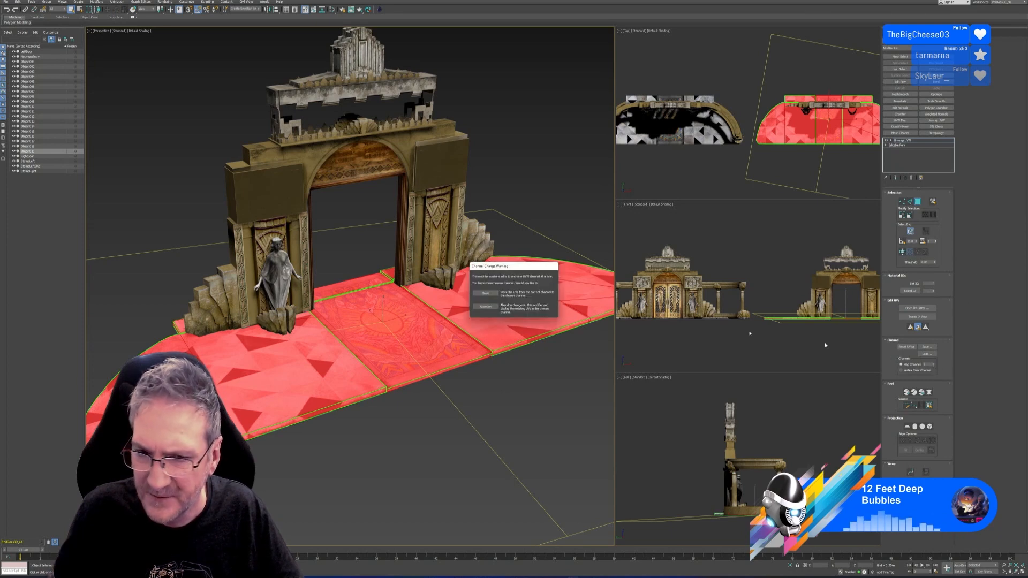
left_click(487, 293)
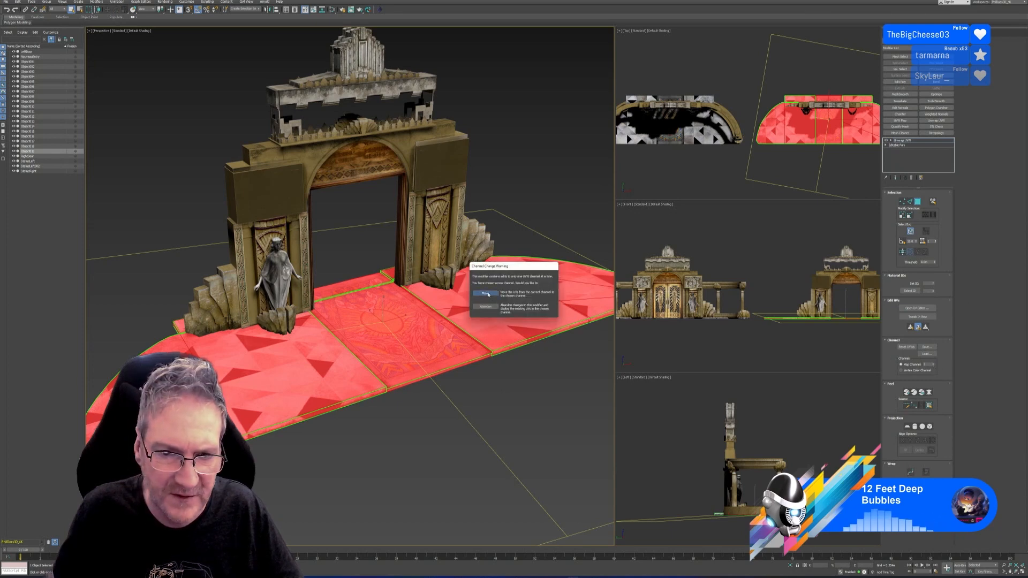
Pack the copied floor's UV islands within the UV tile in the UV Editor, and close the editor
left_click(921, 310)
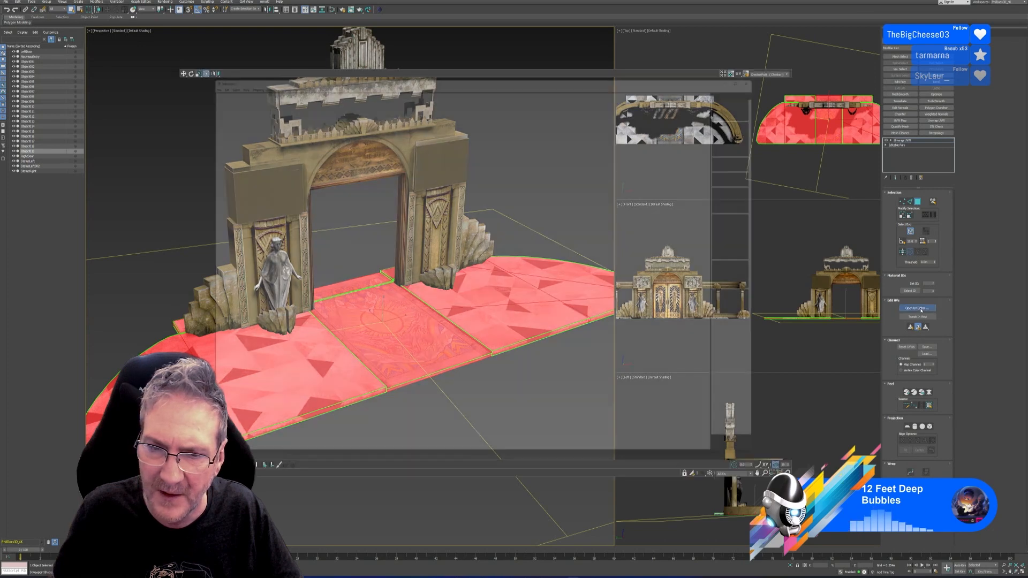
scroll(580, 241, "down", 2)
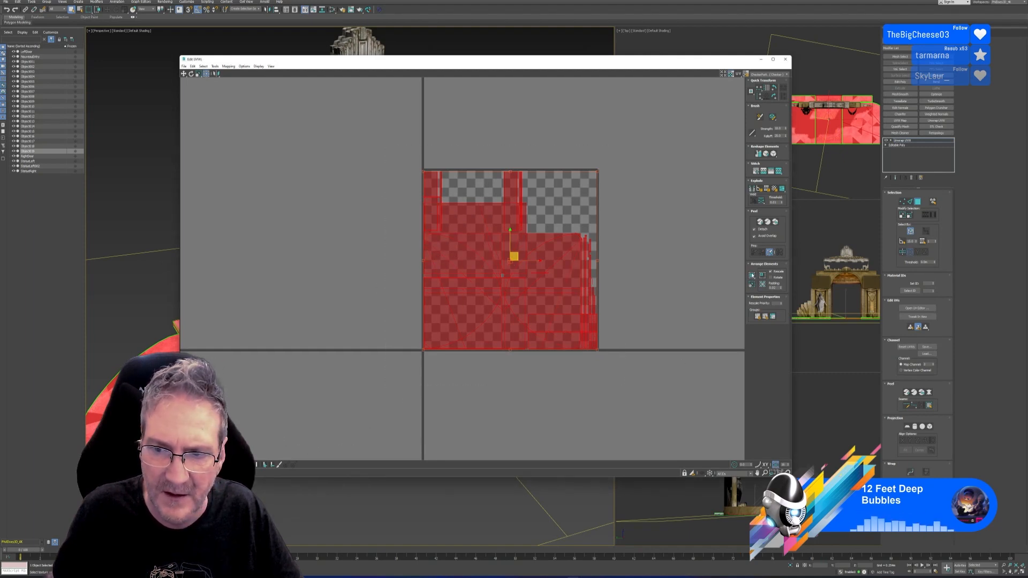
left_click(752, 275)
left_click(645, 270)
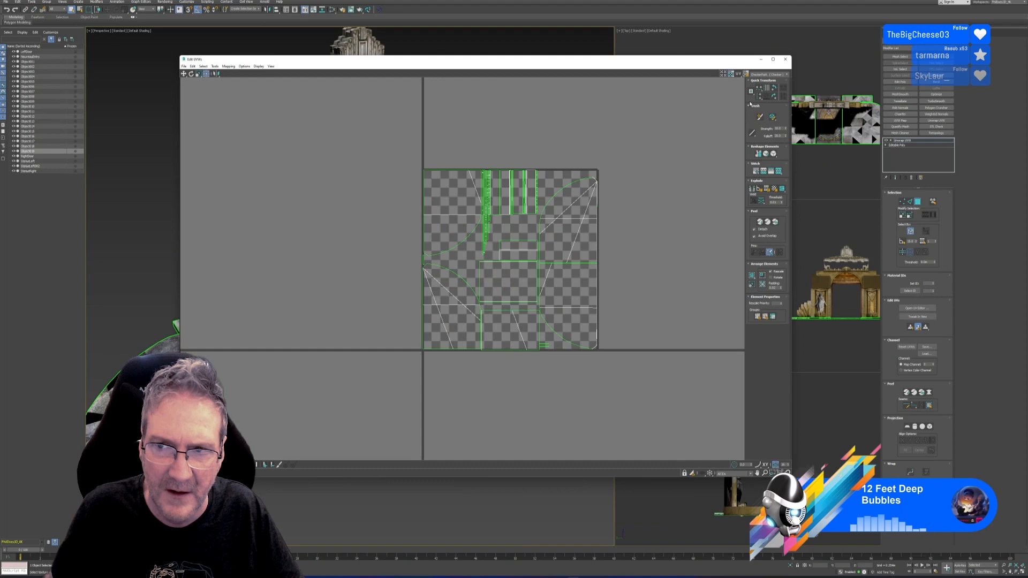
left_click(785, 59)
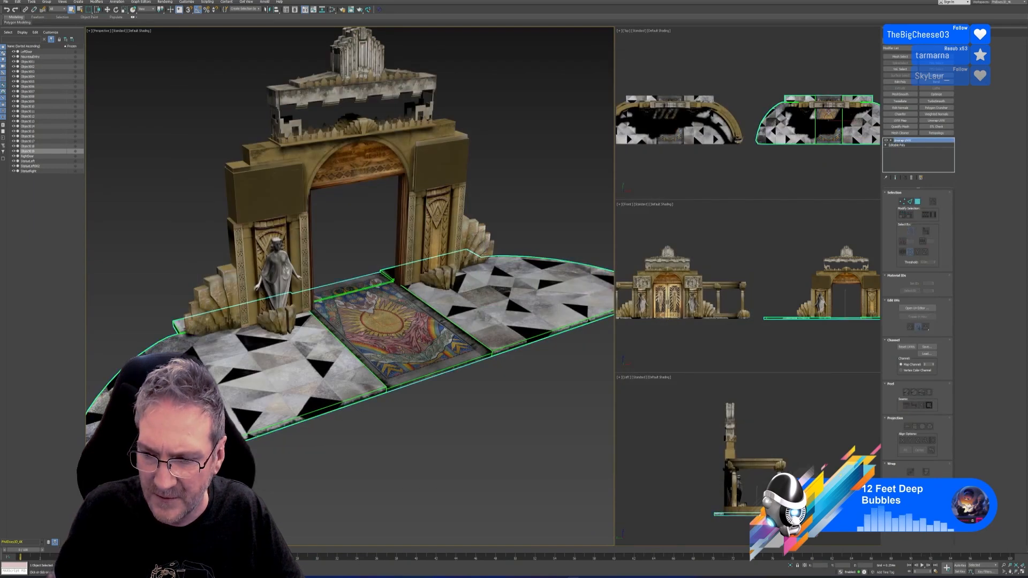
Save the scene and deselect the copied floor
middle_click_drag(576, 431, 501, 419, "alt")
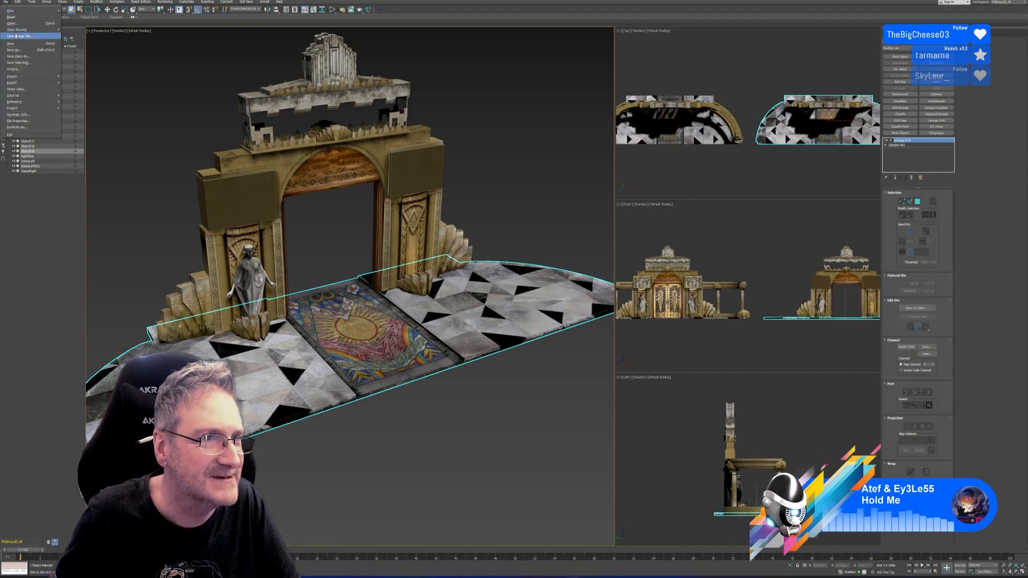
key("ctrl+s")
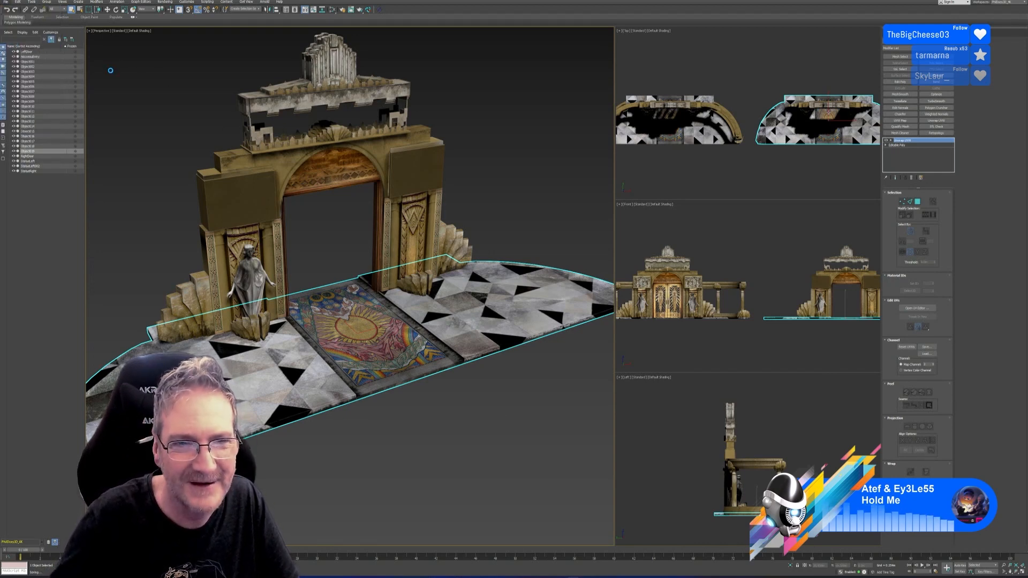
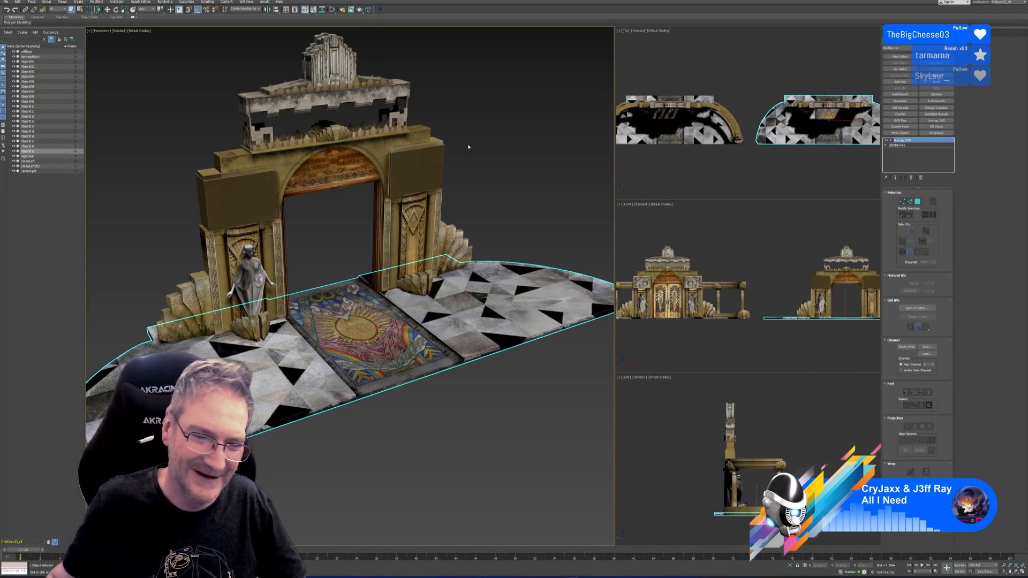
left_click(516, 142)
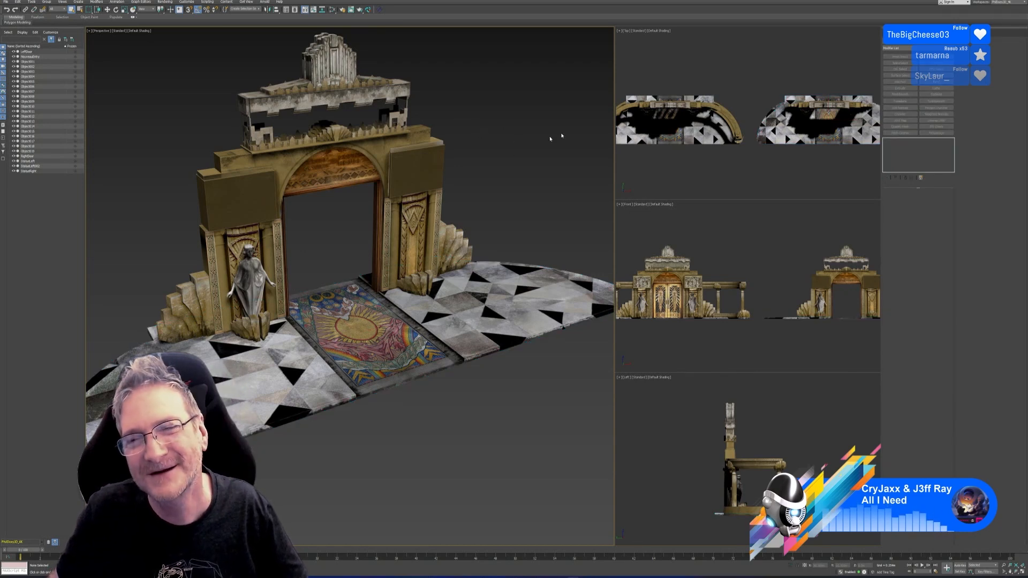
Select the front end column of the original gateway's curved railing and compare that side with the optimized copy
scroll(450, 170, "down", 5)
middle_click_drag(319, 152, 445, 119)
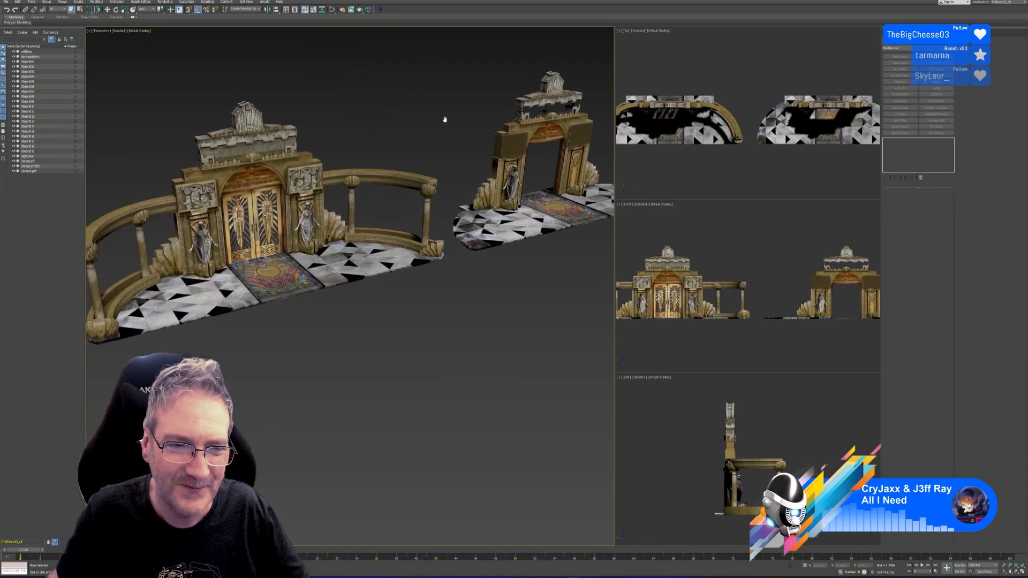
middle_click_drag(325, 377, 329, 377)
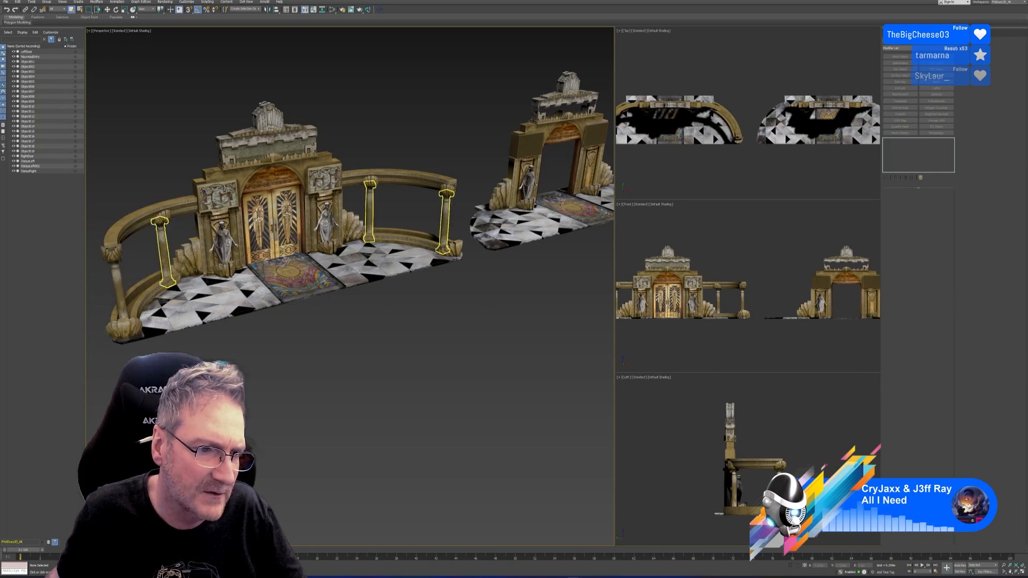
middle_click_drag(116, 287, 137, 271)
left_click(140, 273)
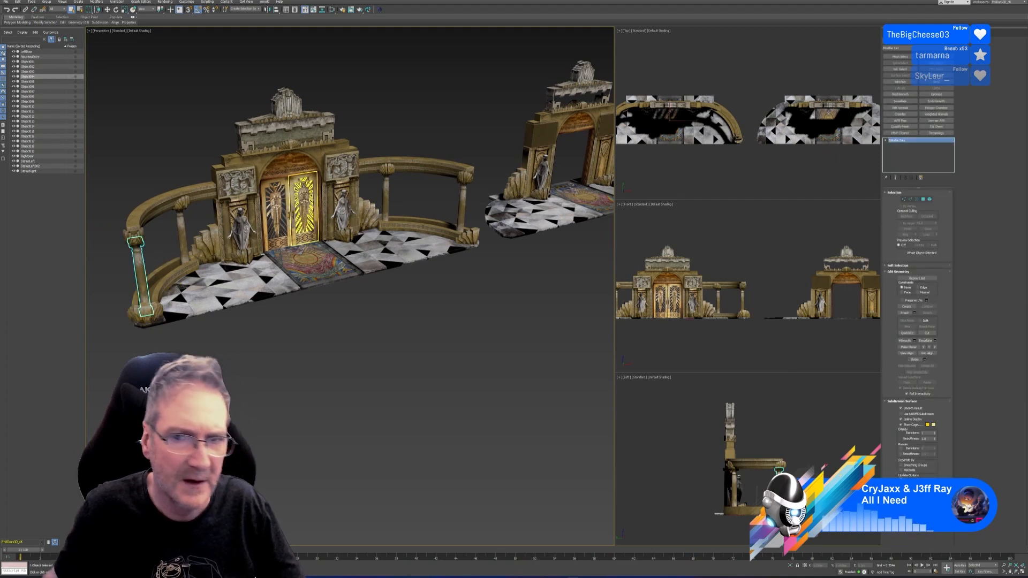
scroll(133, 262, "up", 2)
scroll(133, 262, "up", 1)
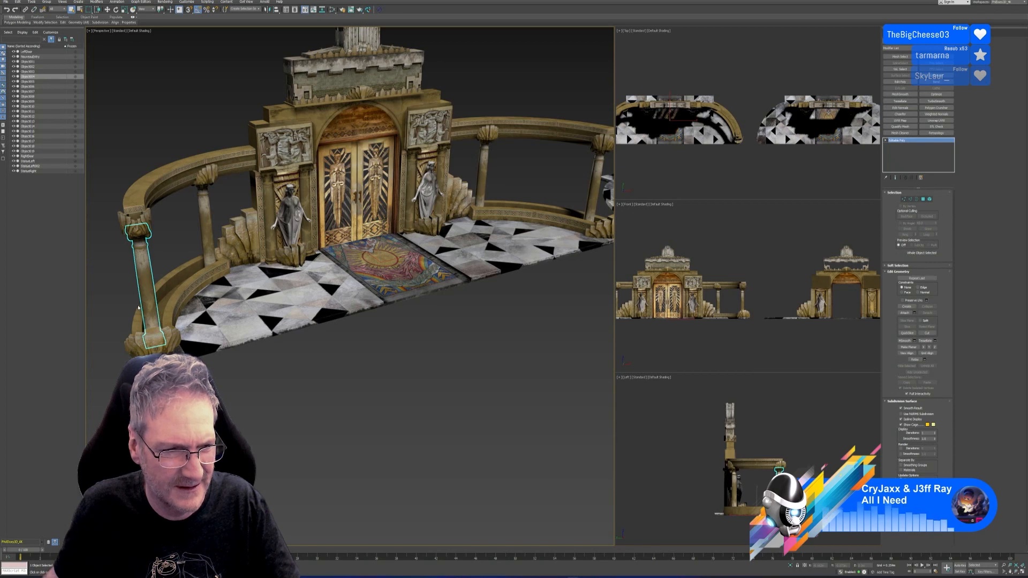
scroll(400, 323, "down", 2)
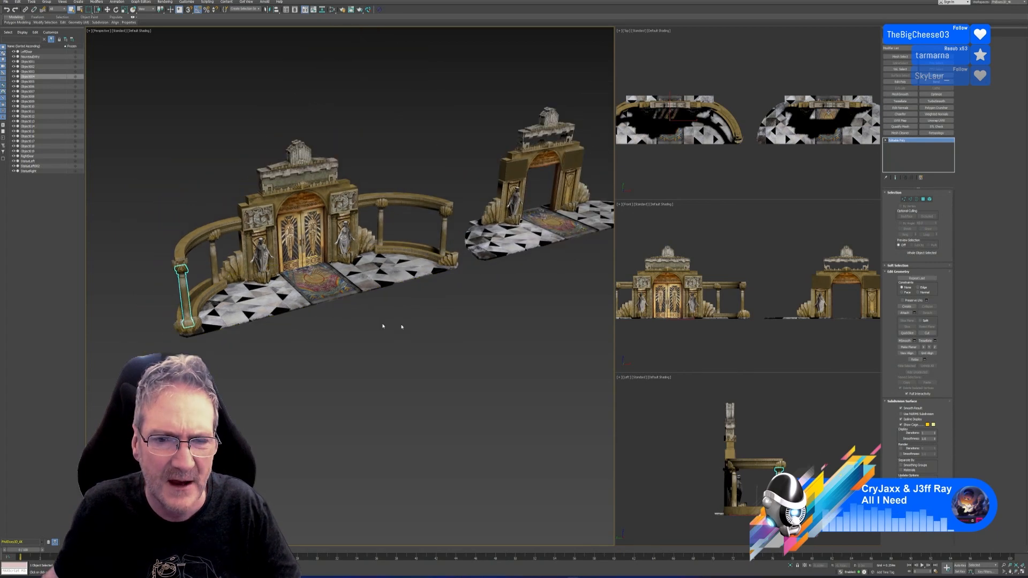
middle_click_drag(399, 323, 294, 367)
scroll(452, 256, "up", 4)
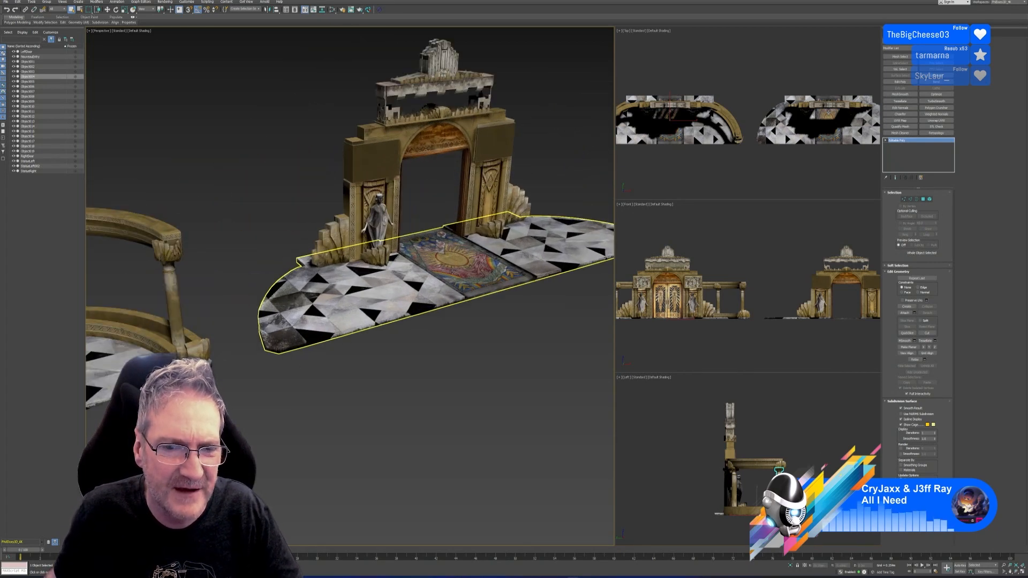
Select the copied floor and open Bake to Texture
left_click(452, 272)
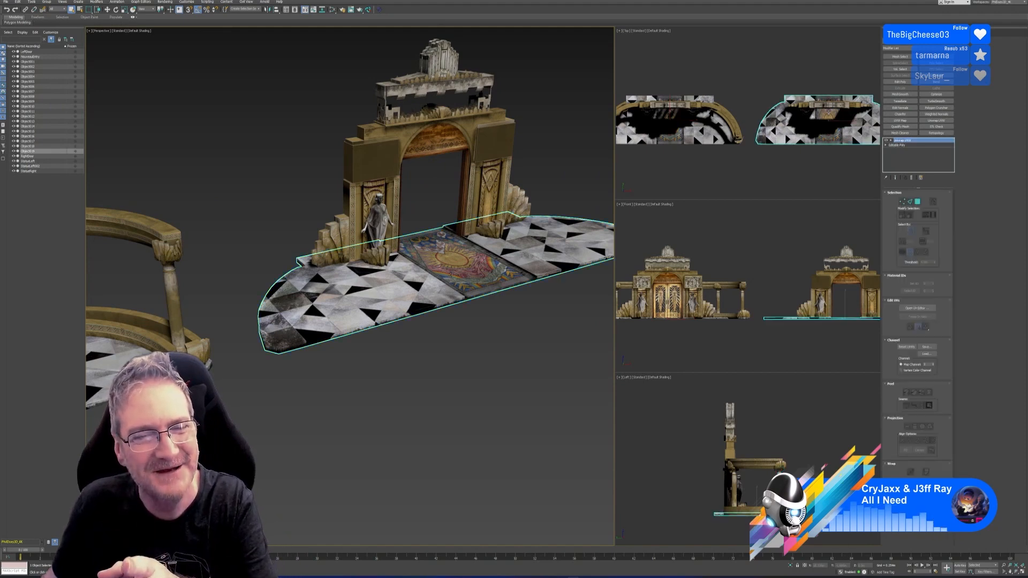
middle_click_drag(604, 118, 512, 152)
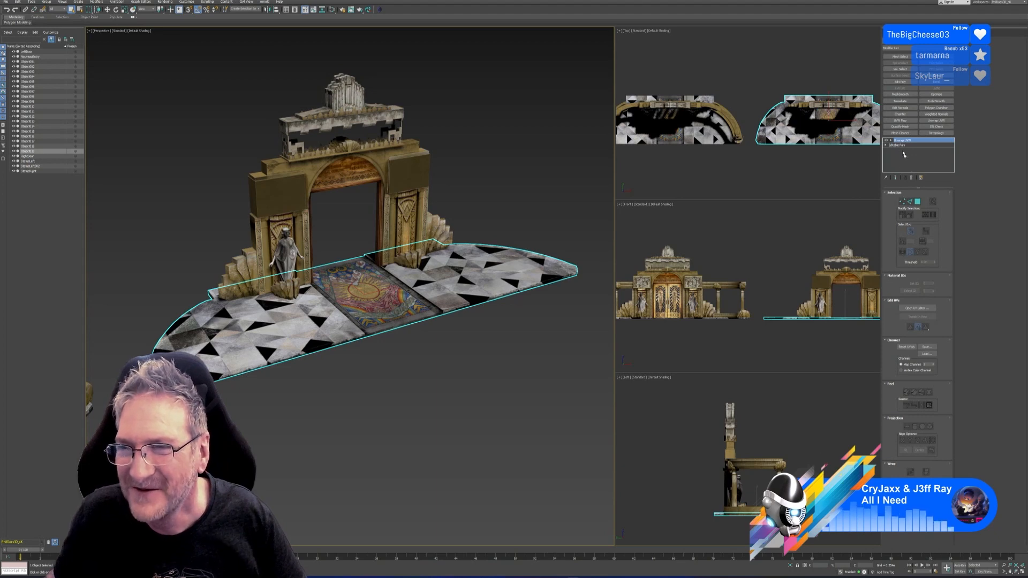
left_click(165, 2)
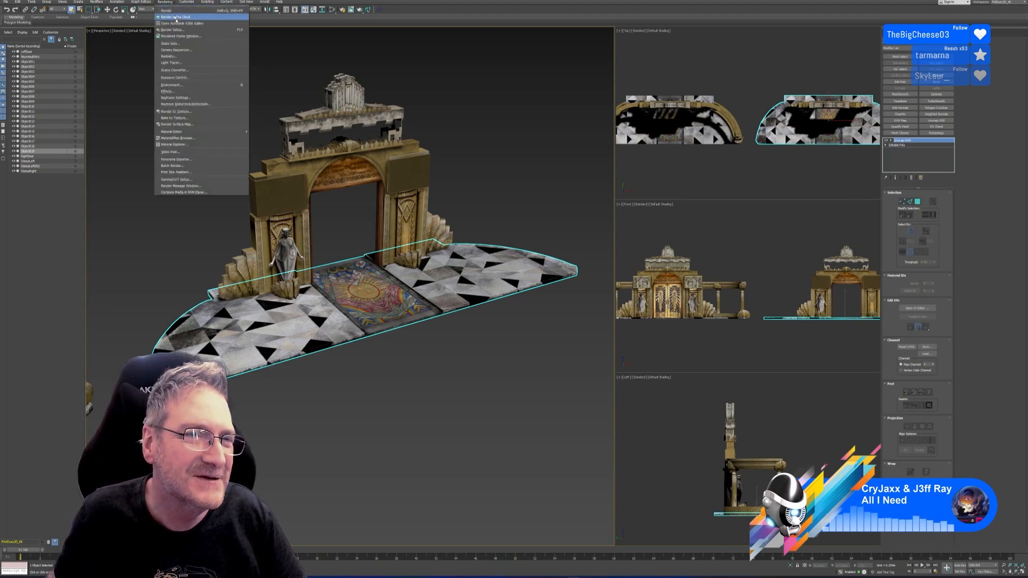
left_click(176, 112)
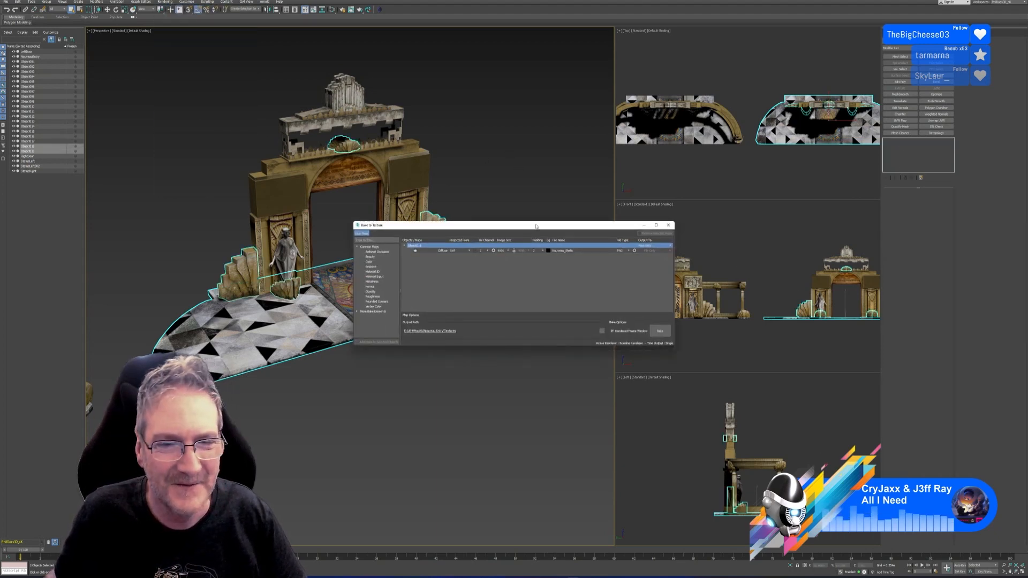
left_click_drag(444, 229, 436, 171)
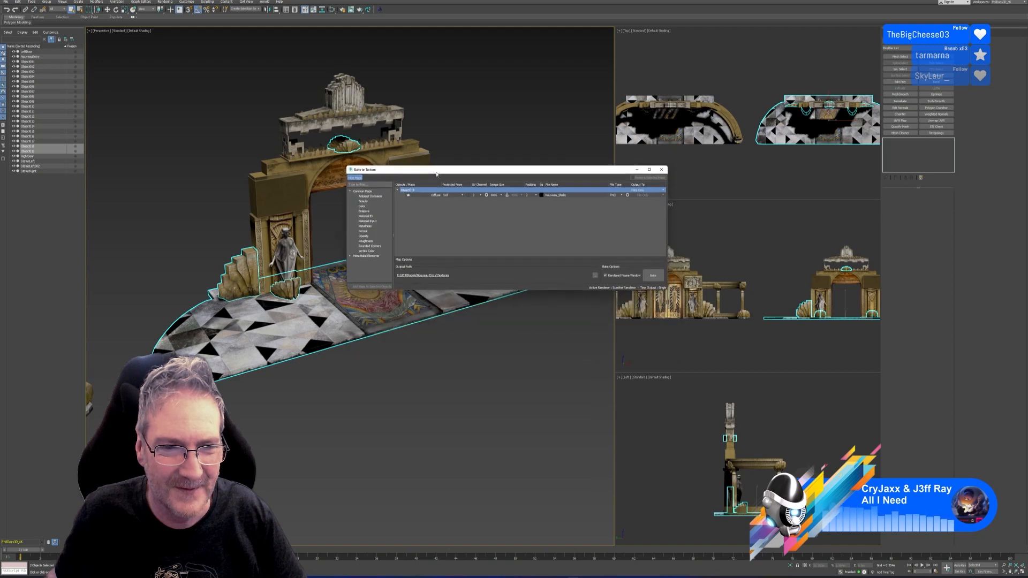
Add the Scanline Renderer's Diffuse bake element to the selected objects in the baking queue
left_click(351, 255)
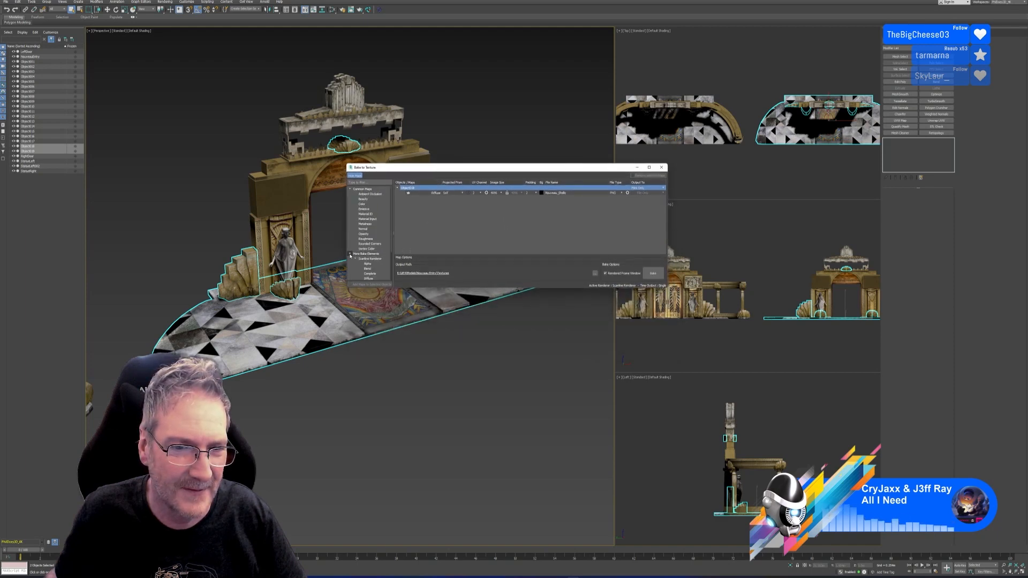
scroll(353, 265, "down", 3)
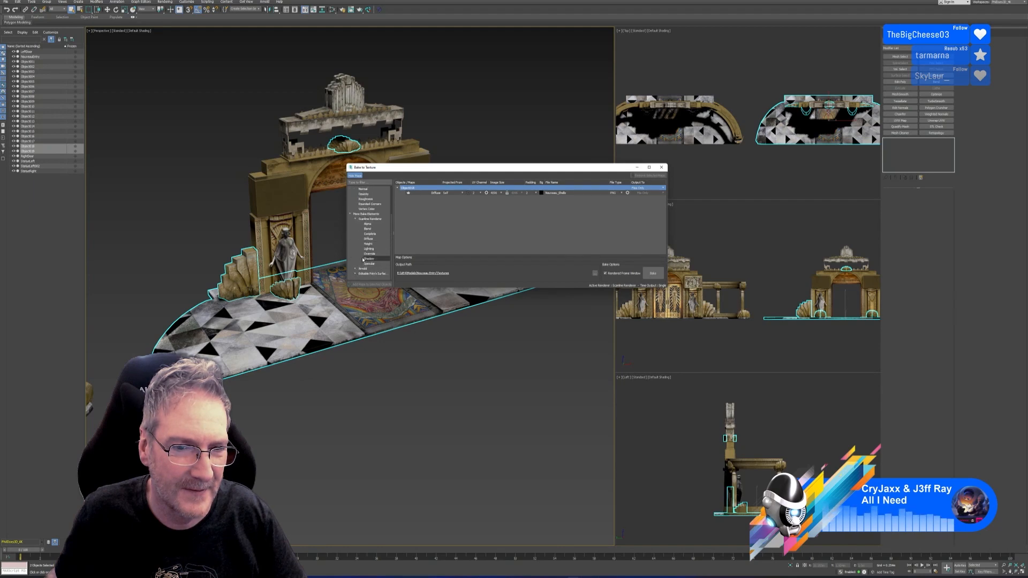
left_click(369, 239)
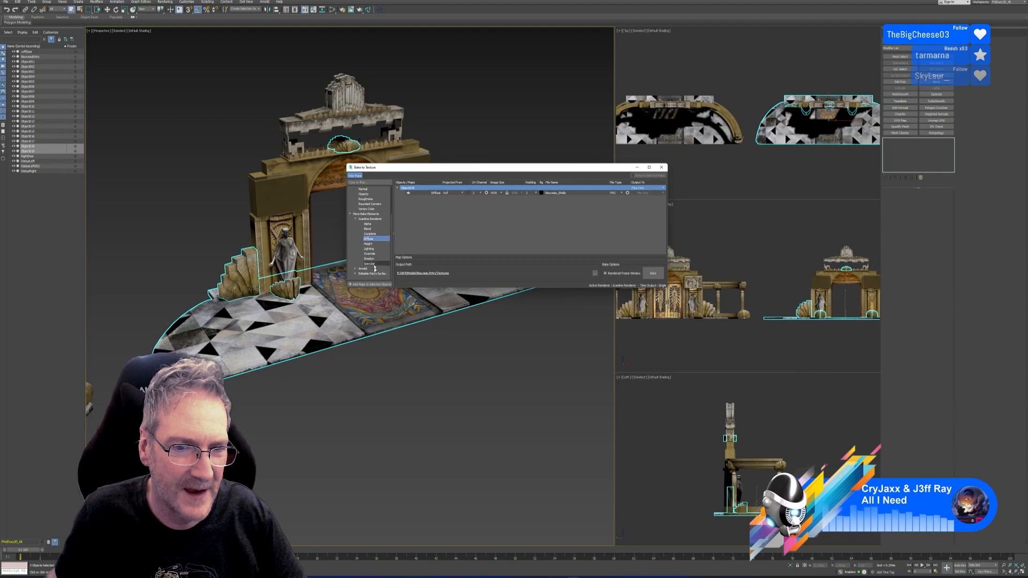
left_click(369, 284)
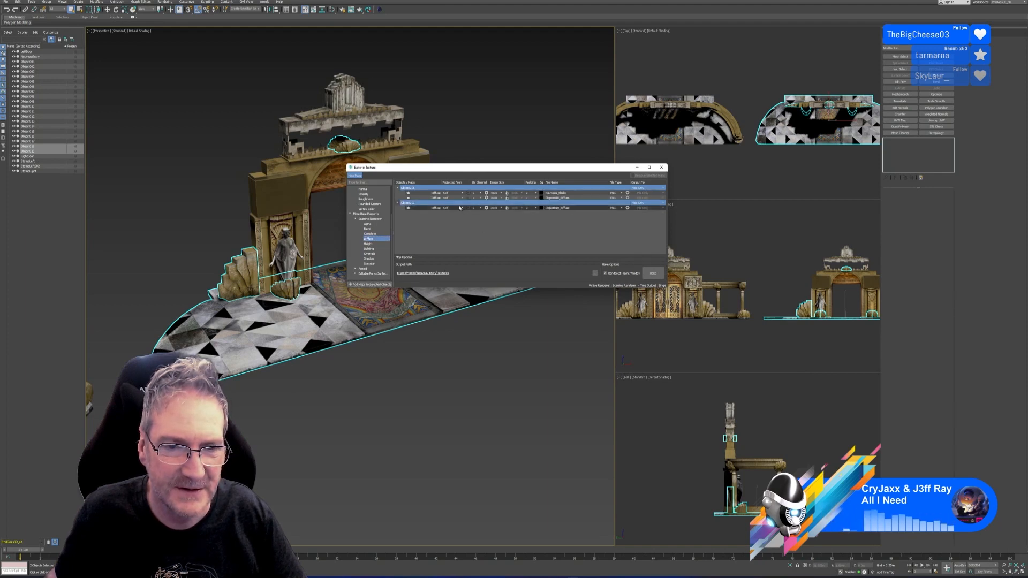
Remove every map from the baking queue, including the old walls map
double_click(562, 193)
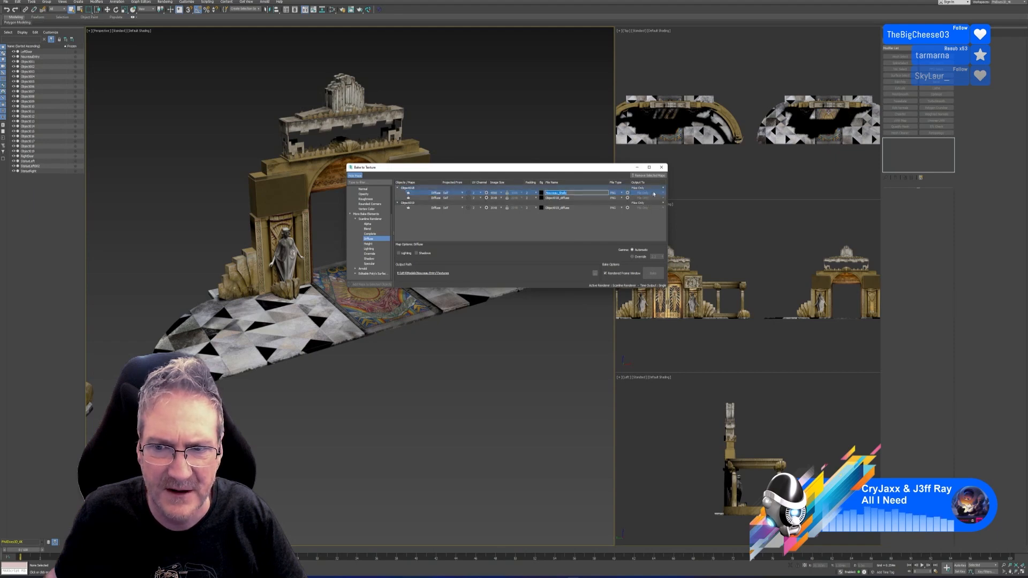
left_click(636, 176)
left_click(634, 193)
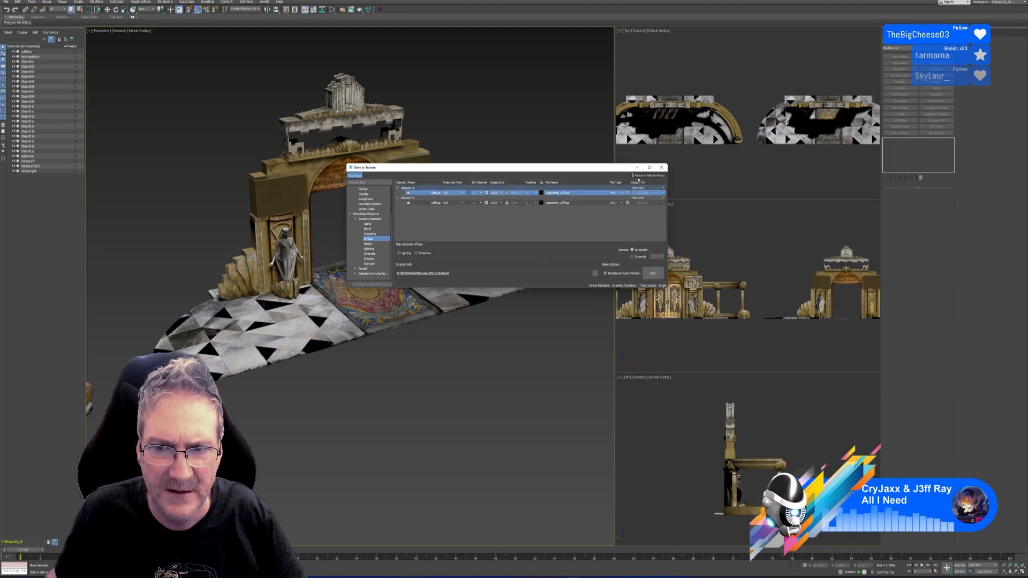
left_click(635, 176)
left_click(635, 193)
left_click(638, 177)
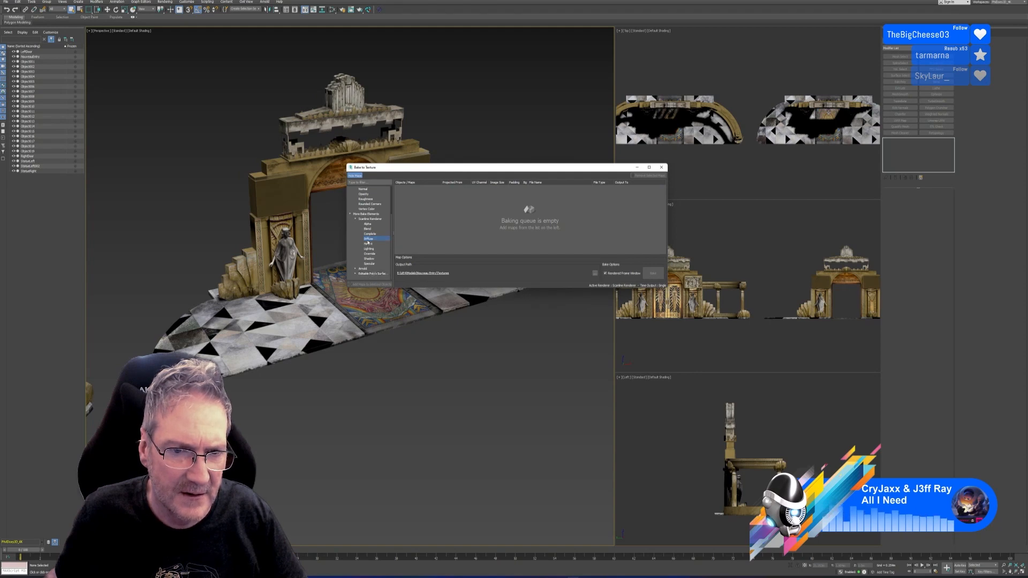
Add a Diffuse bake map for only the copied floor and choose a larger image size for it
left_click(309, 315)
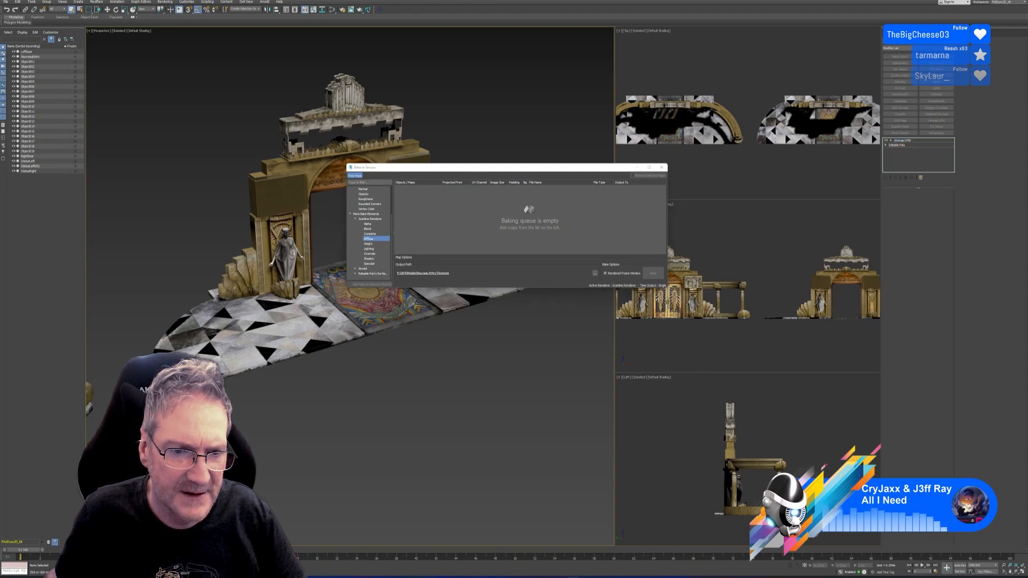
left_click(372, 283)
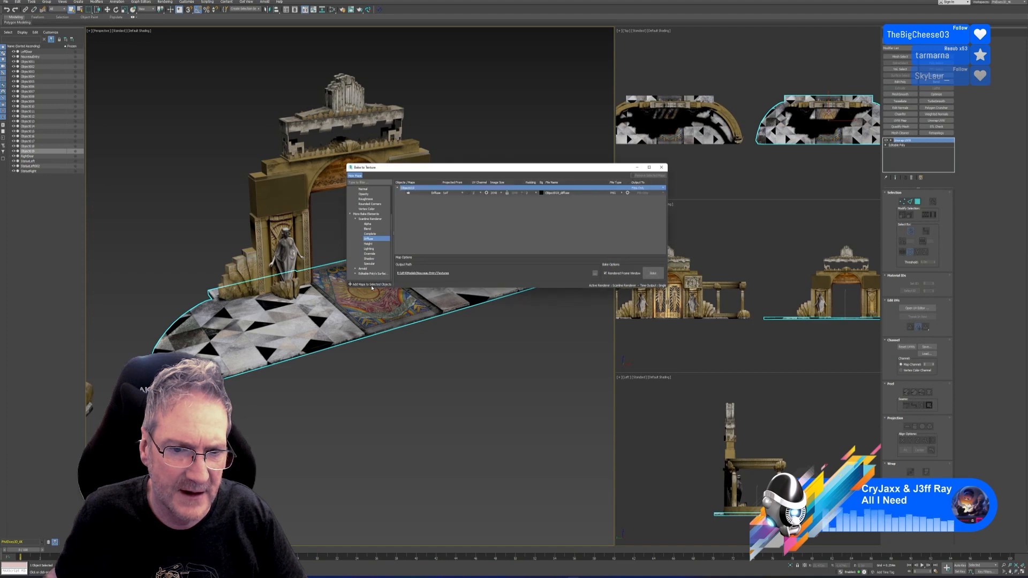
left_click(500, 193)
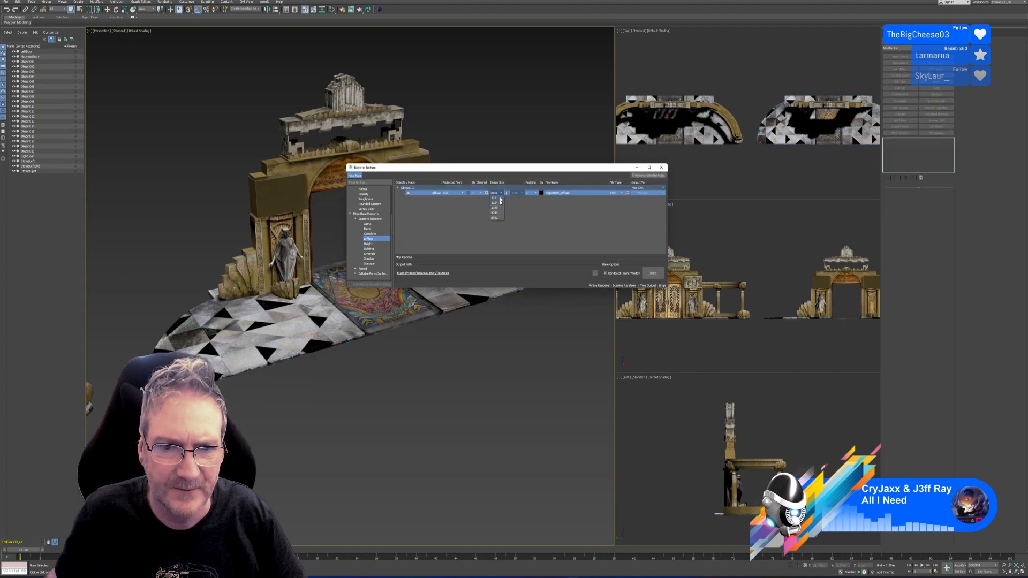
left_click(497, 216)
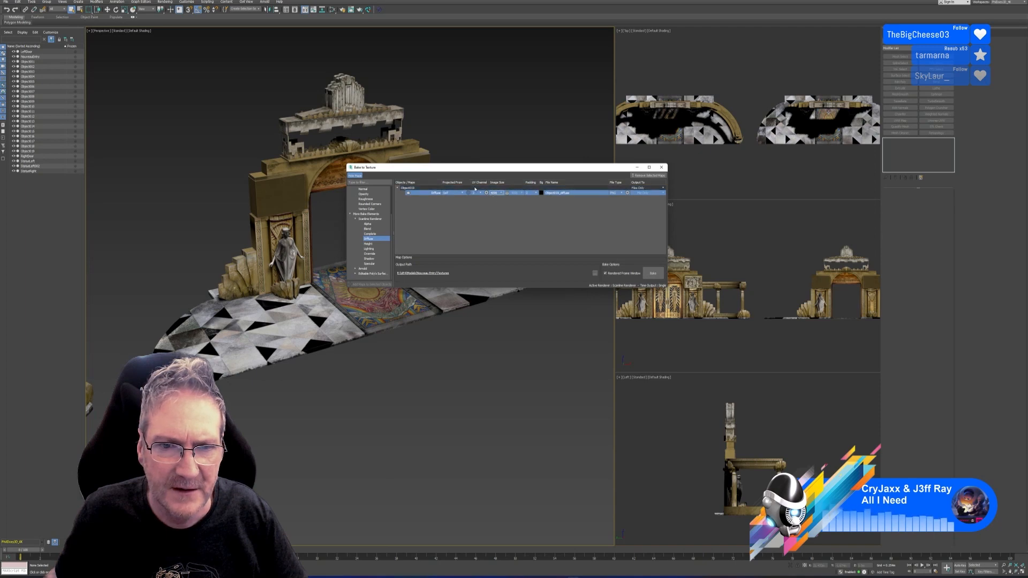
Name the floor's diffuse output file Nouveau_Tiles
double_click(572, 193)
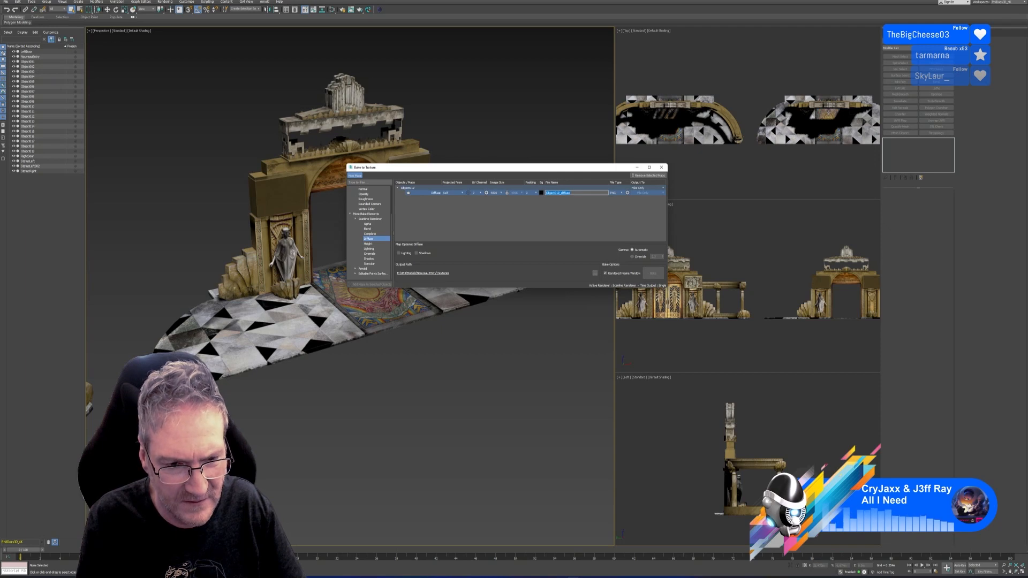
type("Nou")
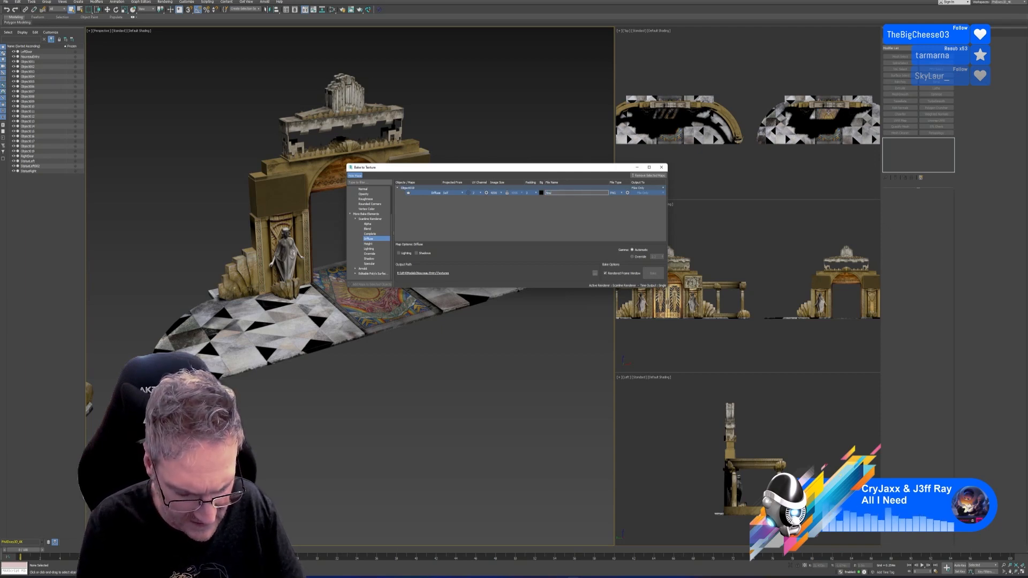
type("veau_E")
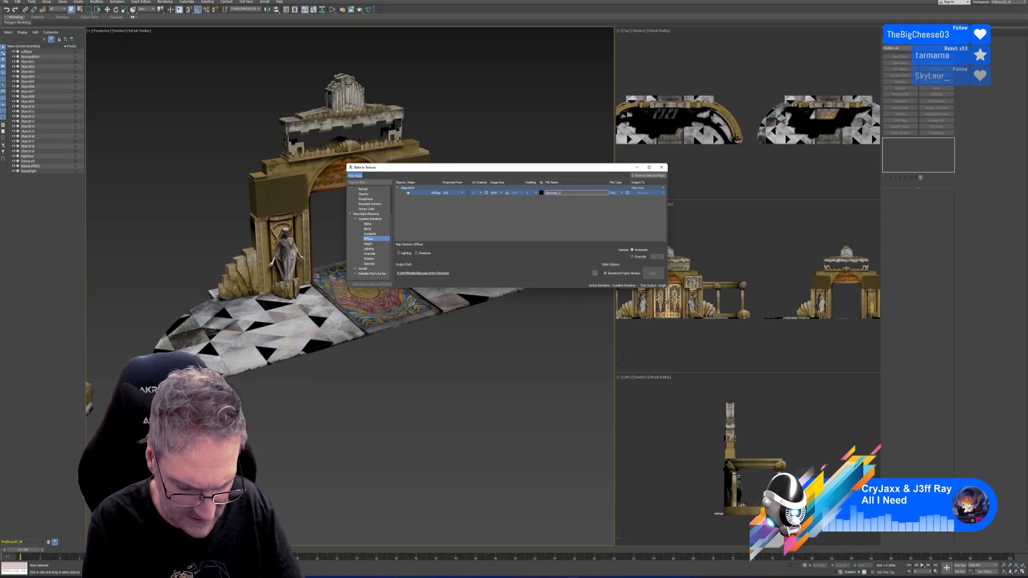
type("iles")
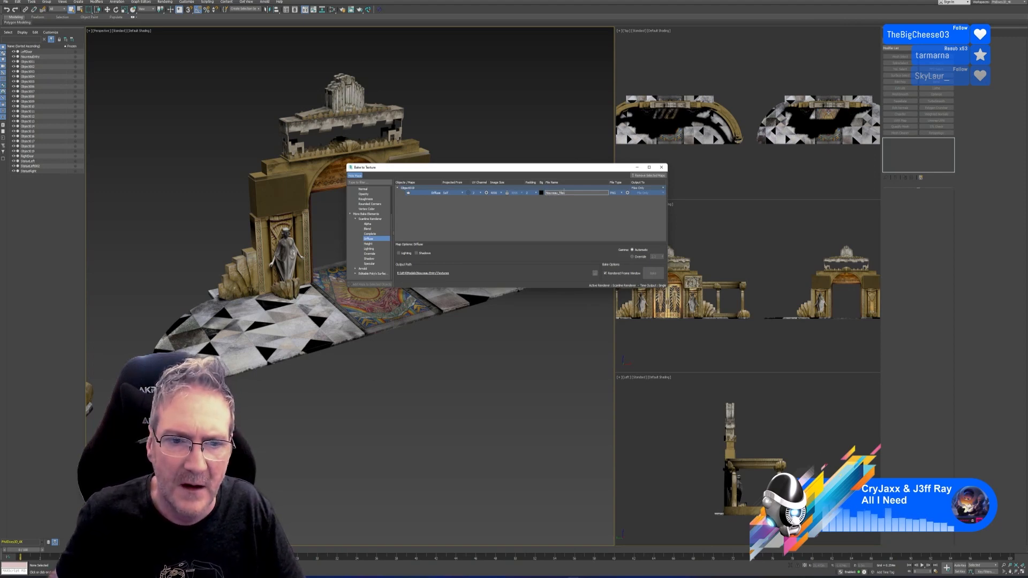
key("Return")
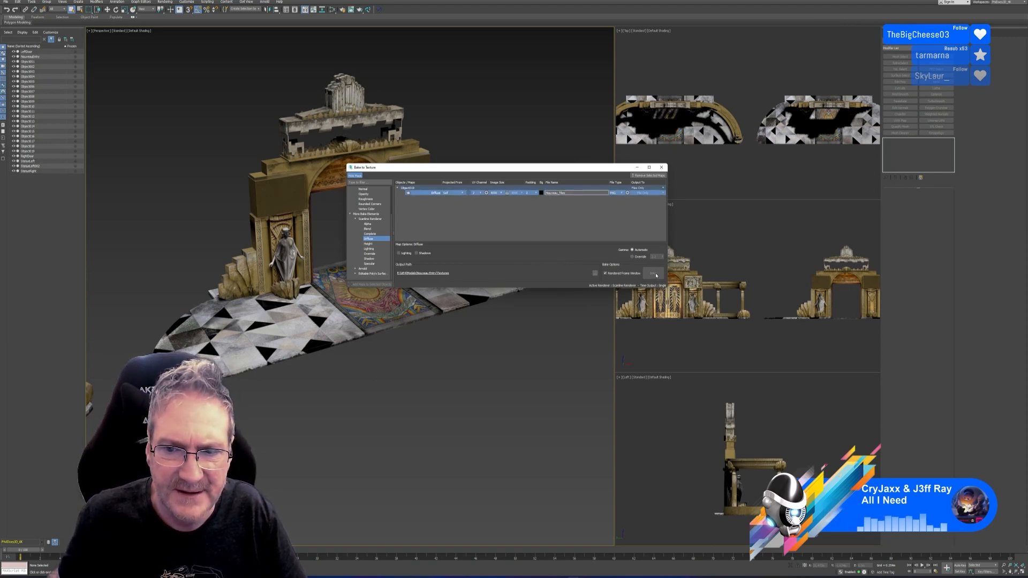
Bake the copied floor's diffuse map and close the progress and Bake to Texture windows
left_click(537, 221)
left_click(650, 276)
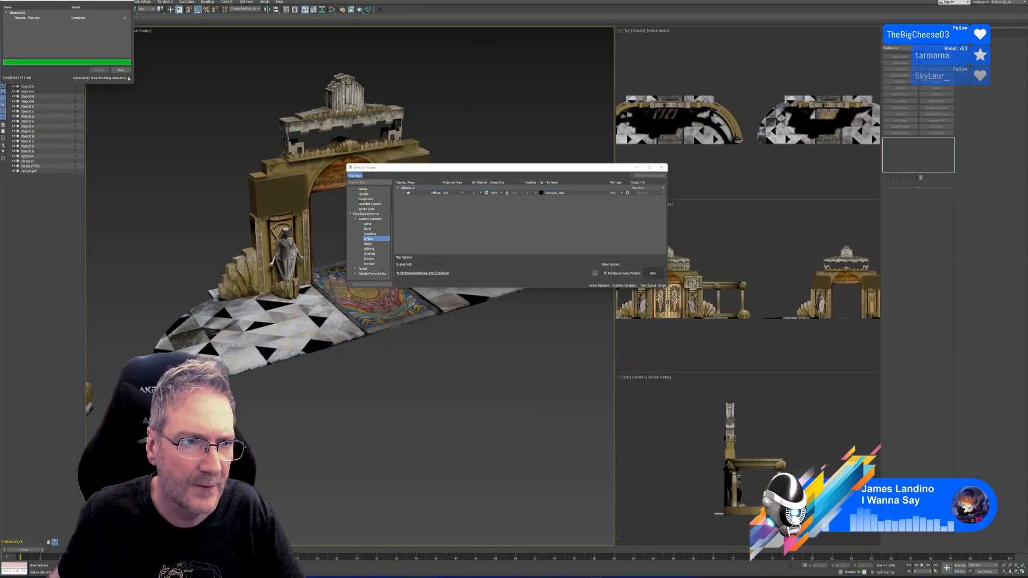
left_click(121, 71)
left_click(661, 167)
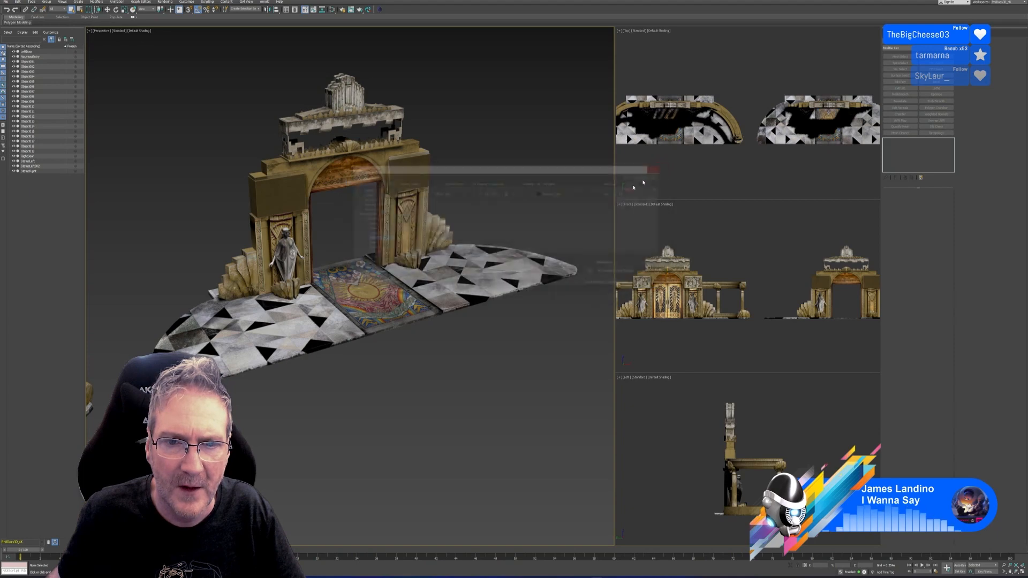
Select the copied floor and add a Standard (Legacy) material above the existing ones in the Slate Material Editor
middle_click_drag(490, 195, 504, 183)
left_click(473, 252)
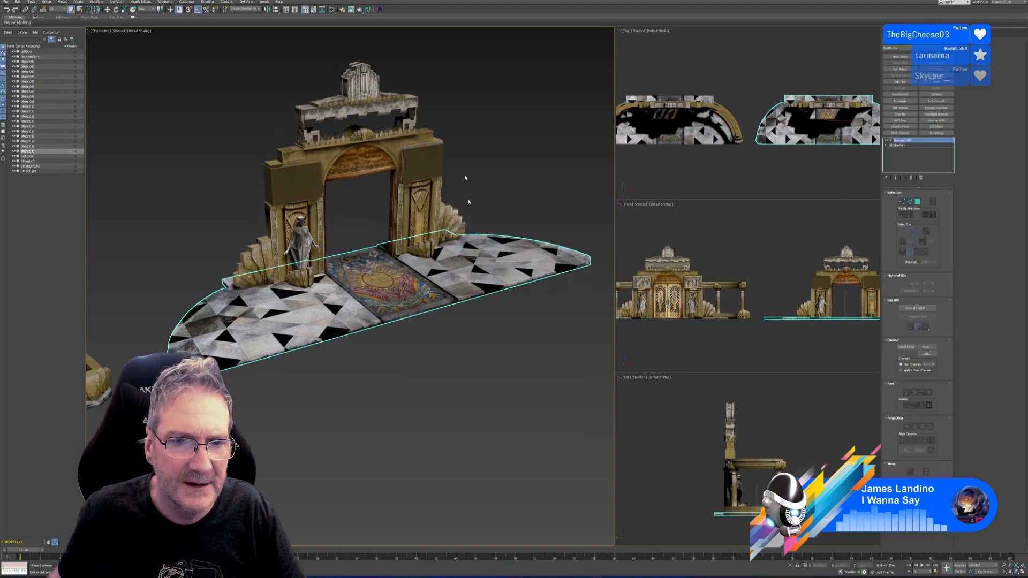
key("m")
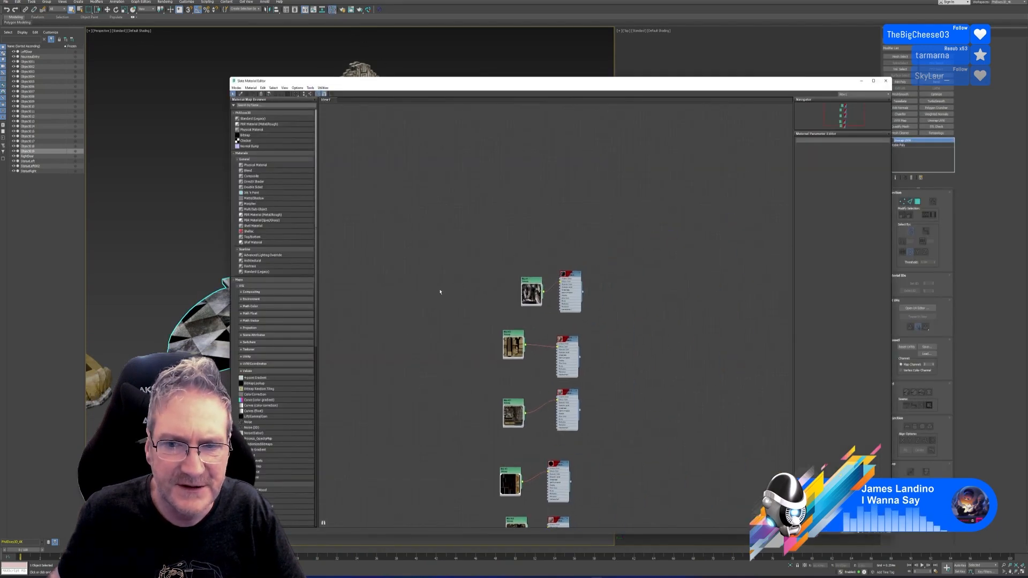
scroll(564, 238, "up", 5)
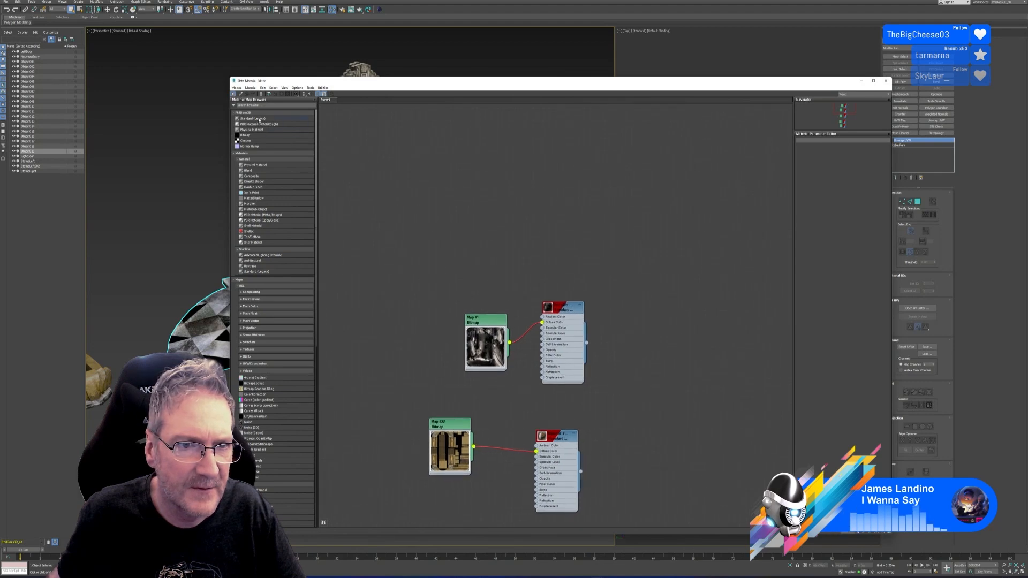
left_click_drag(255, 118, 552, 167)
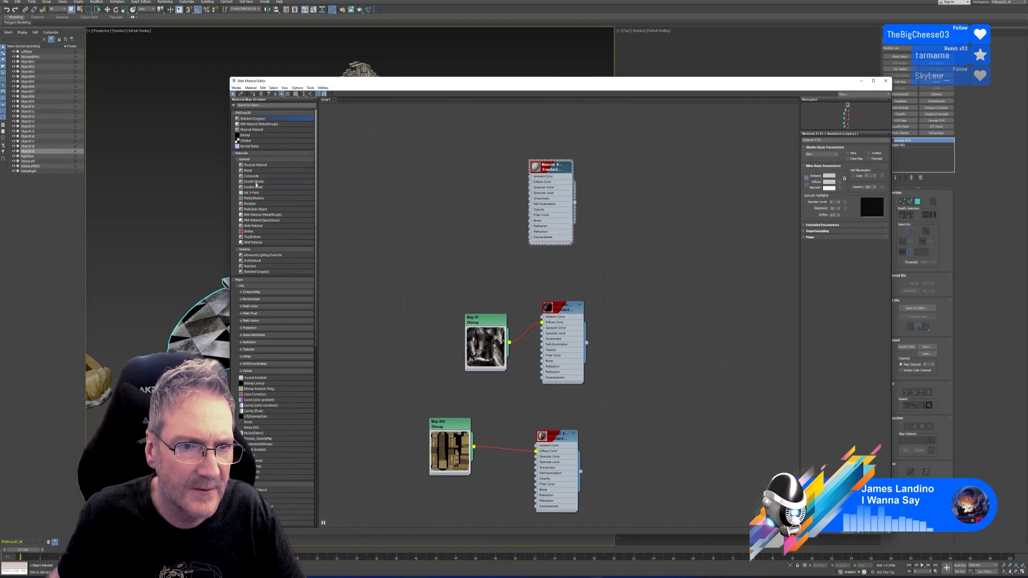
Load the baked Nouveau_Tiles image as a bitmap node and connect it to the new material's Diffuse Color
left_click_drag(249, 137, 436, 172)
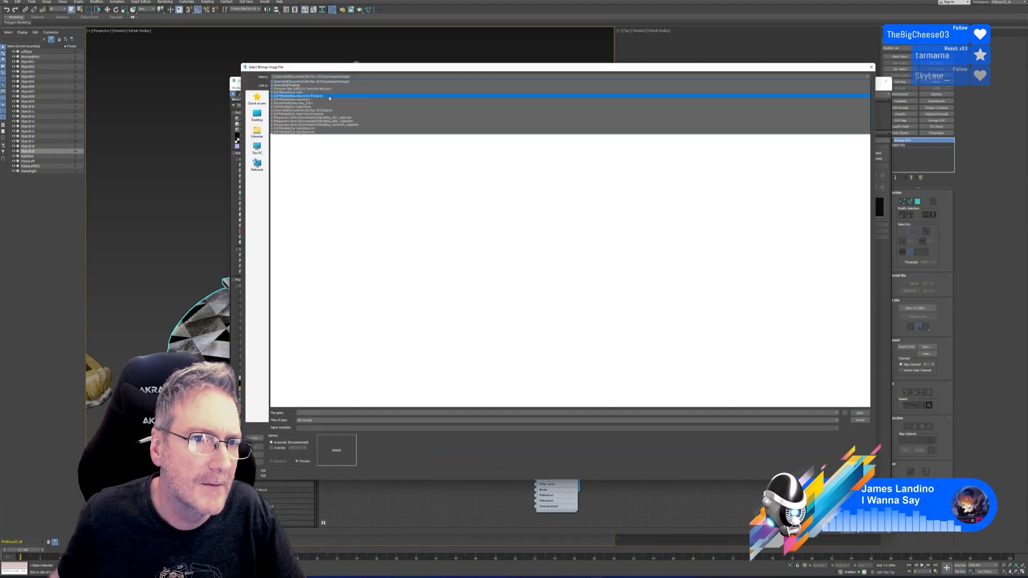
left_click(329, 96)
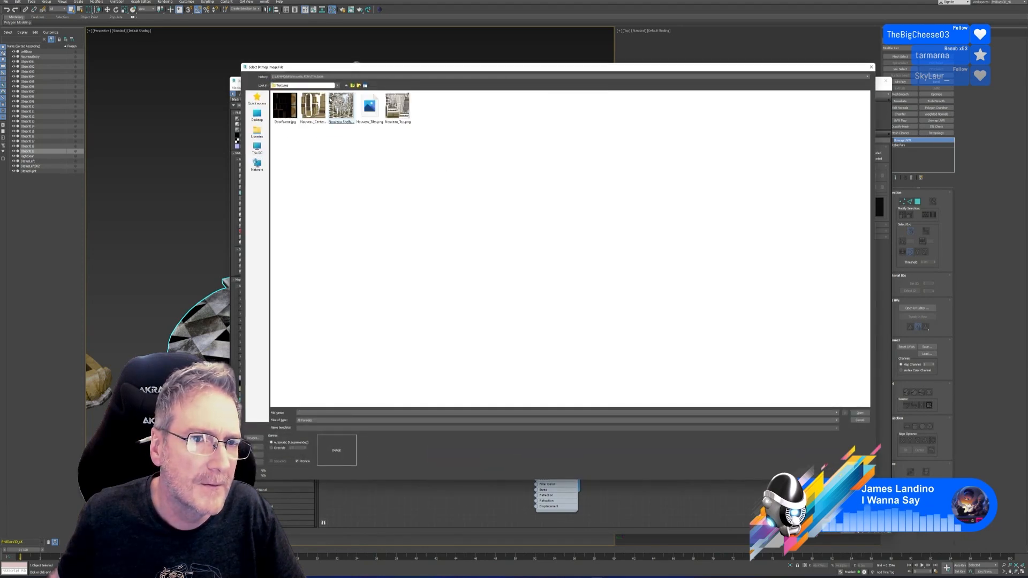
double_click(370, 126)
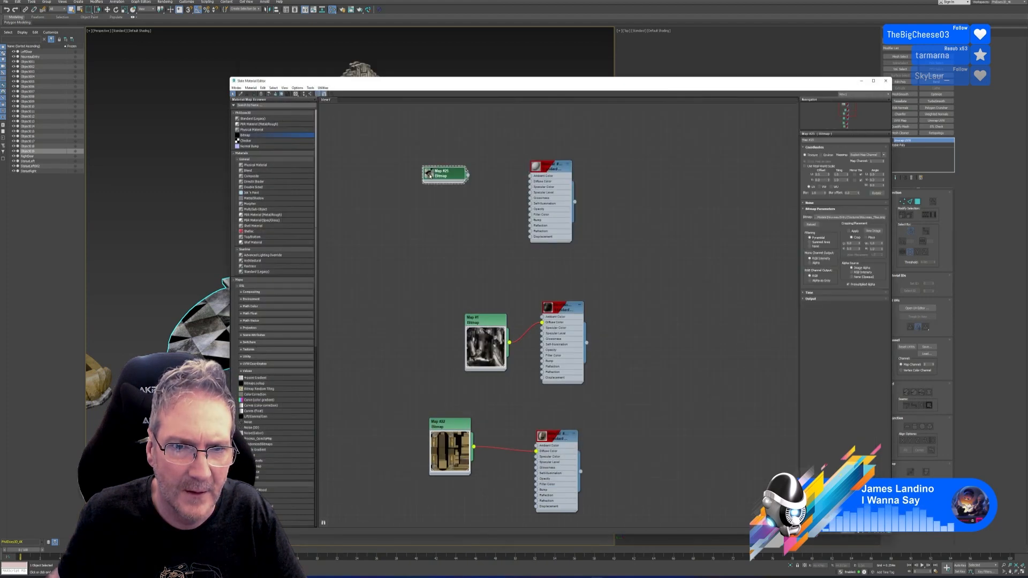
double_click(430, 176)
left_click_drag(432, 177, 454, 176)
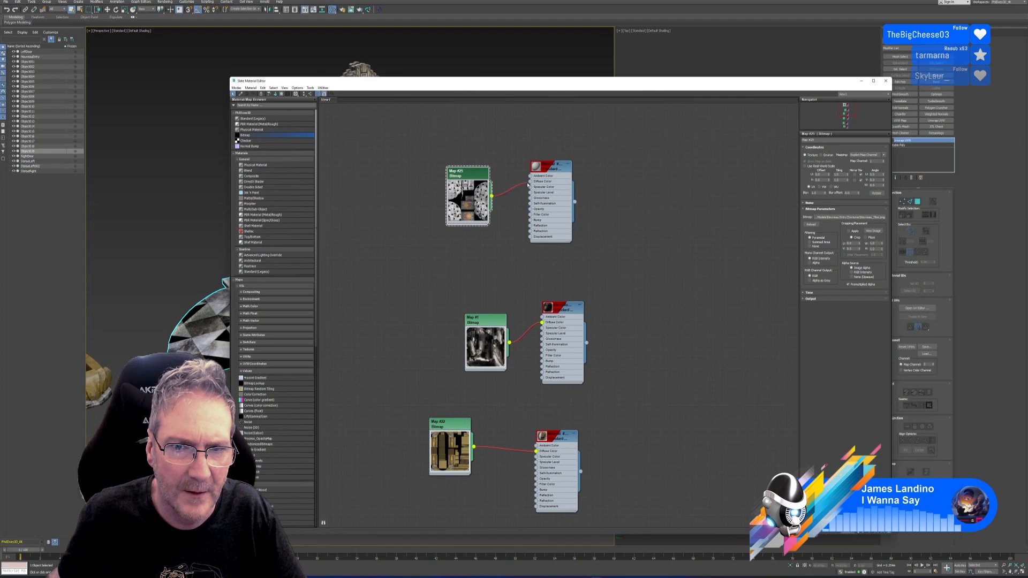
Assign the new material to the copied floor and close the material editor
right_click(544, 170)
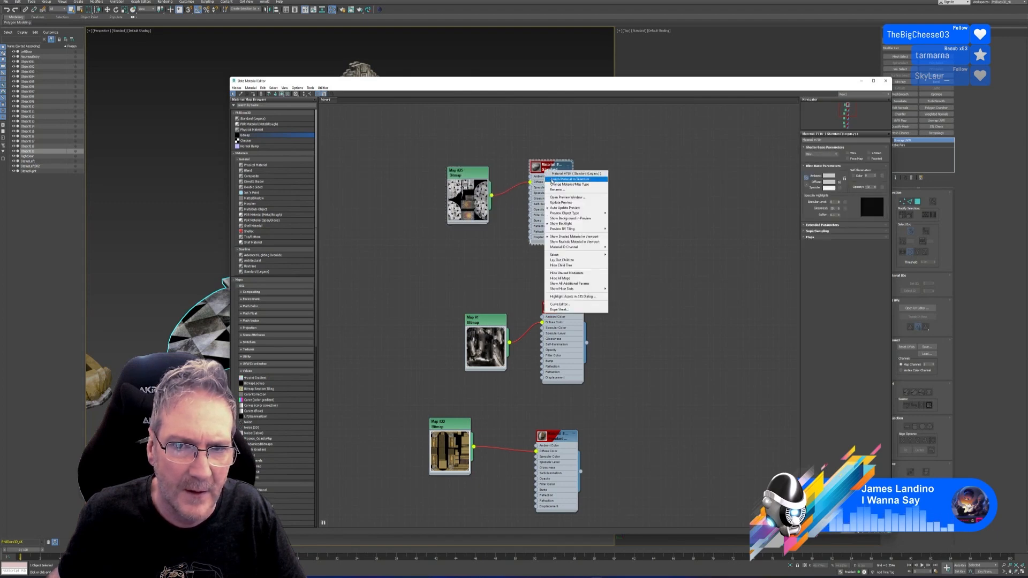
left_click(568, 179)
left_click(885, 81)
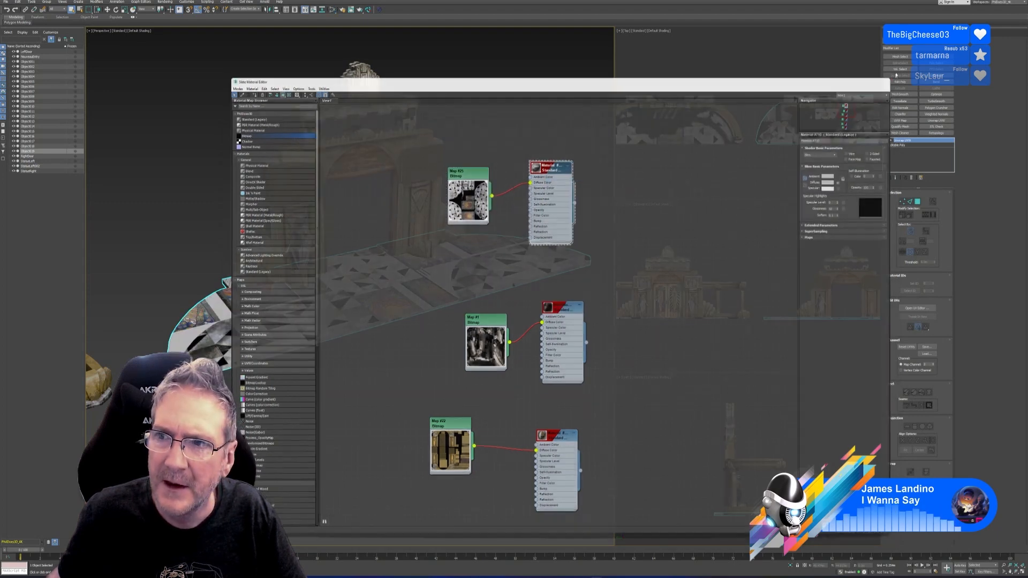
Copy the selected floor's map channel 2 onto map channel 1 in Map Channel Info, and close the window
left_click(938, 32)
left_click(926, 151)
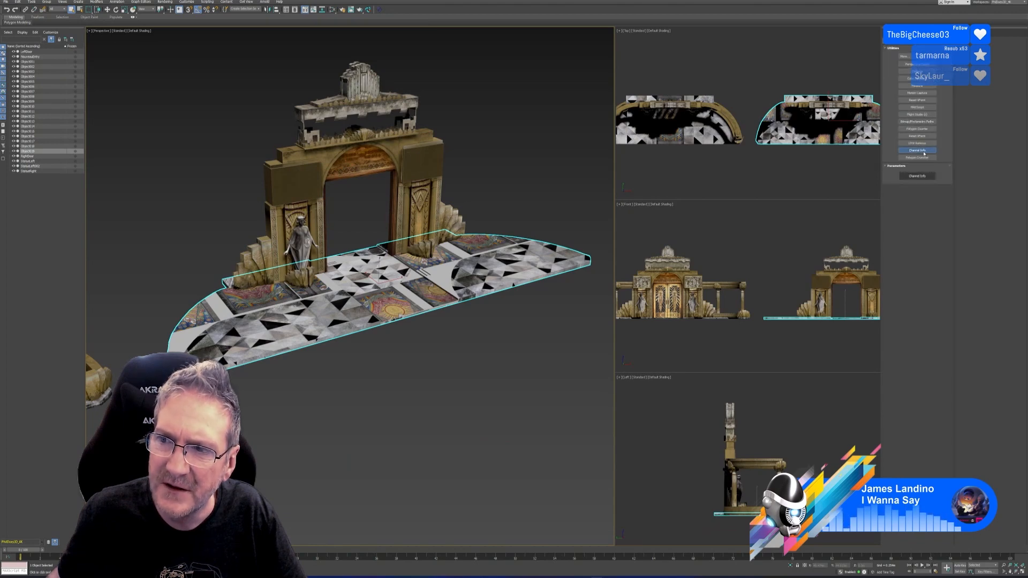
left_click(918, 177)
right_click(41, 60)
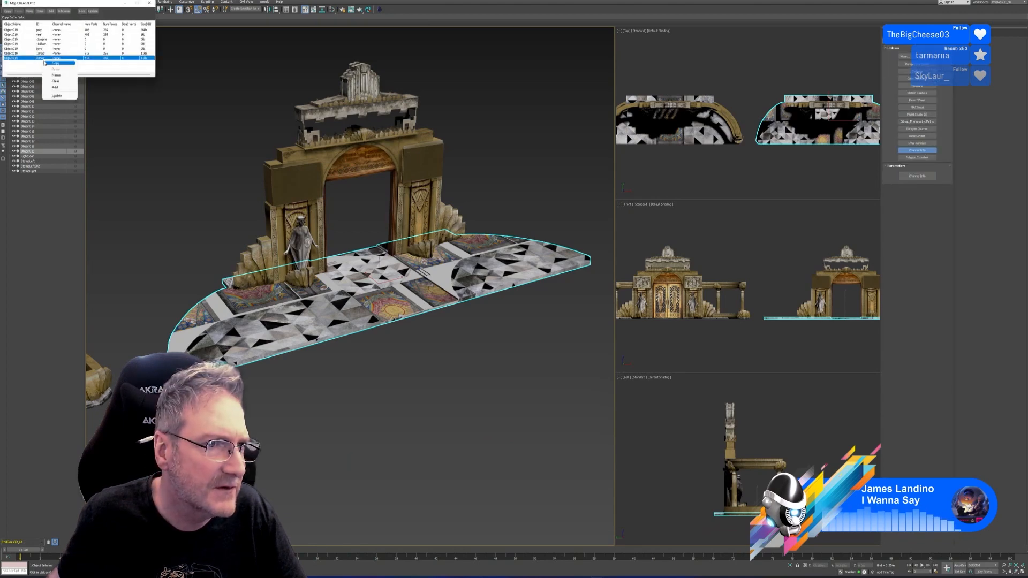
left_click(52, 64)
right_click(44, 54)
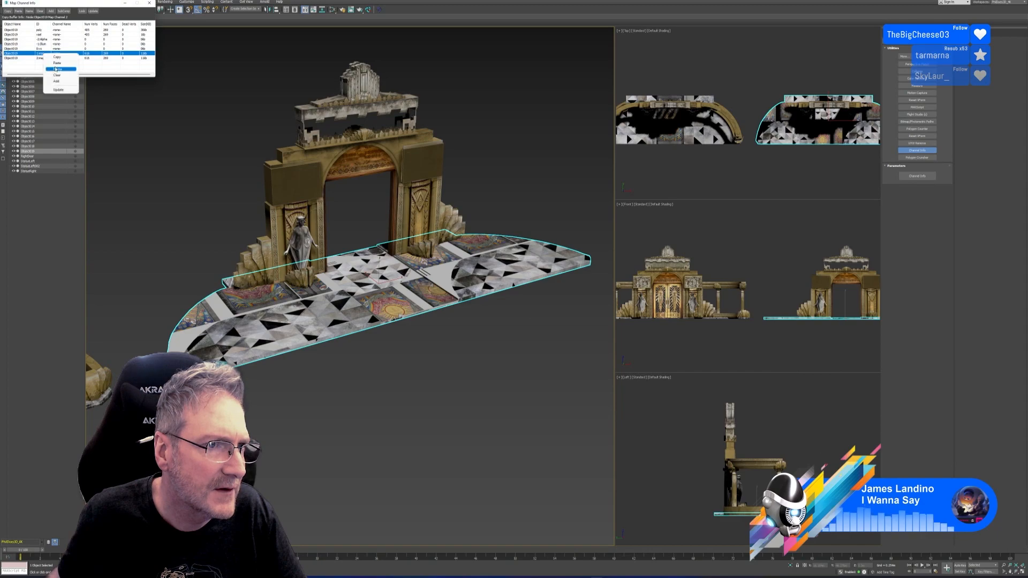
left_click(57, 62)
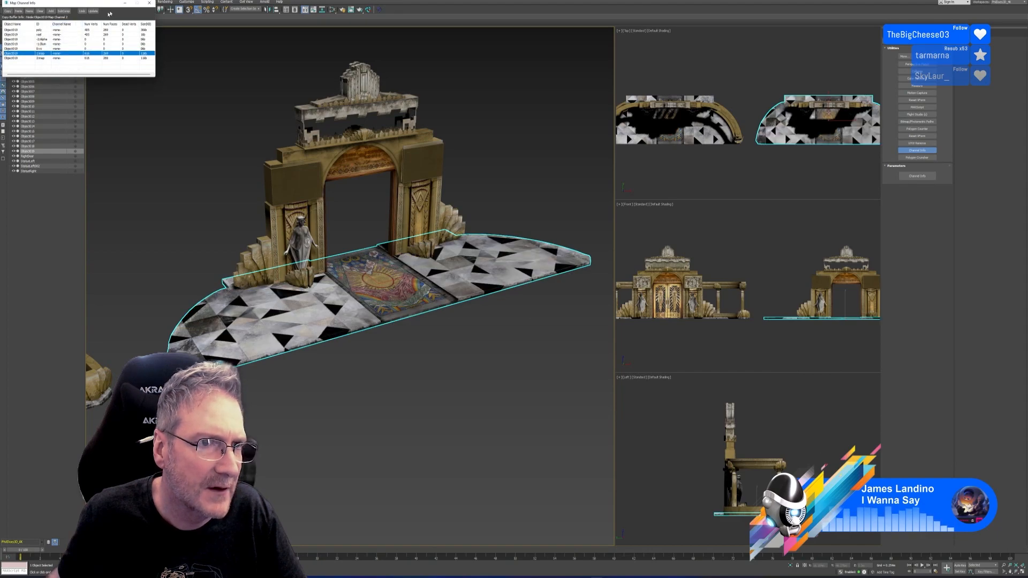
left_click(149, 3)
Check the retextured floor up close and from a distance, deselect it, and save the scene
scroll(415, 341, "up", 5)
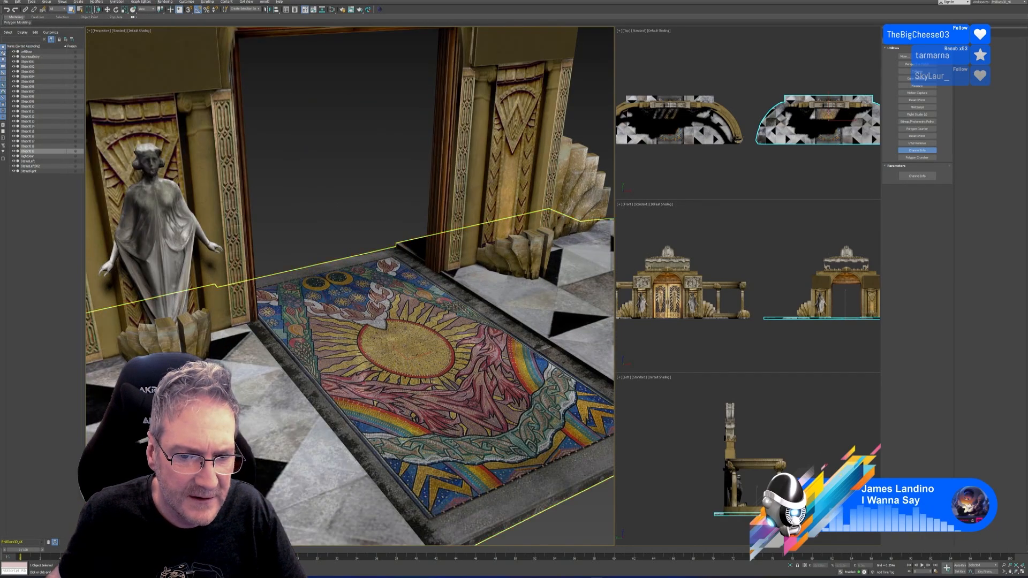
middle_click_drag(385, 278, 407, 292, "alt")
scroll(407, 353, "down", 5)
scroll(300, 263, "down", 6)
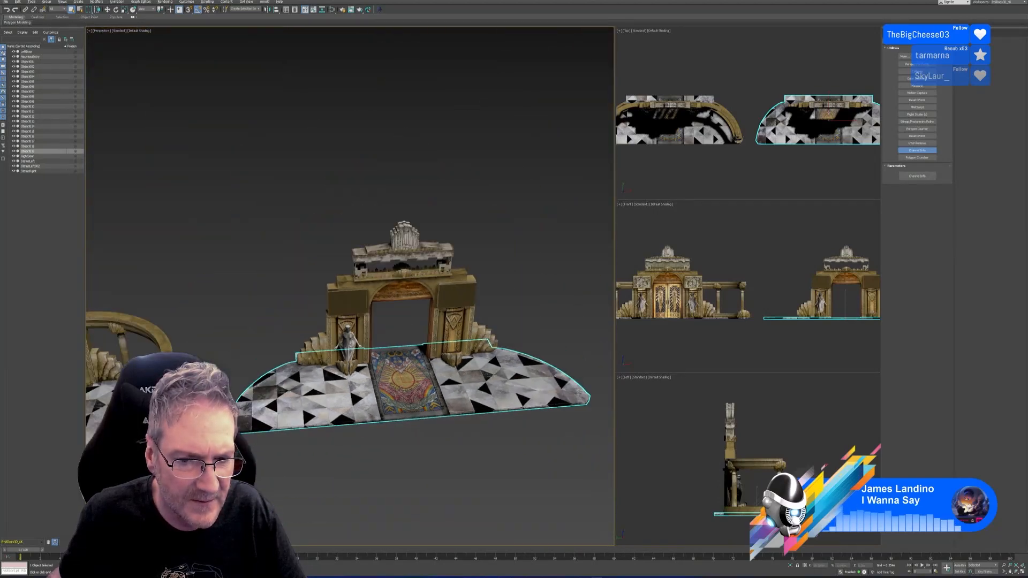
middle_click_drag(303, 398, 386, 344, "alt")
left_click(327, 172)
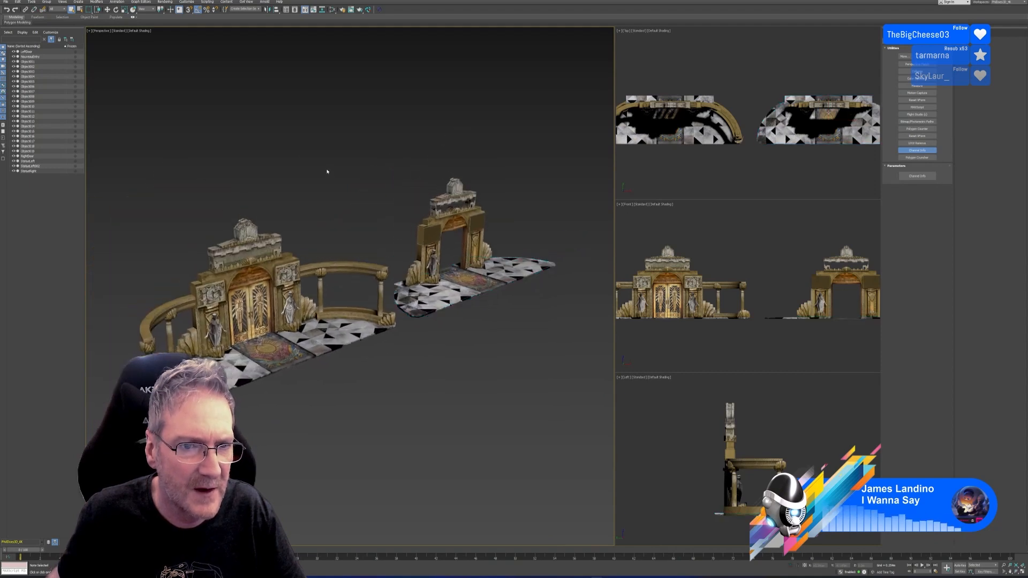
key("ctrl+s")
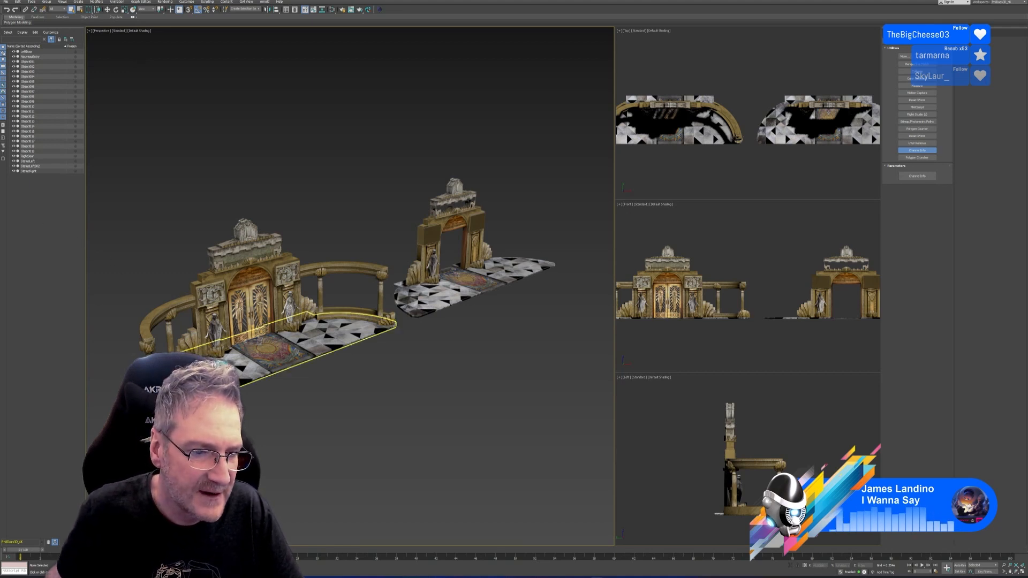
Centre the pivot of the original gateway's front left balustrade column on the object
left_click(149, 349)
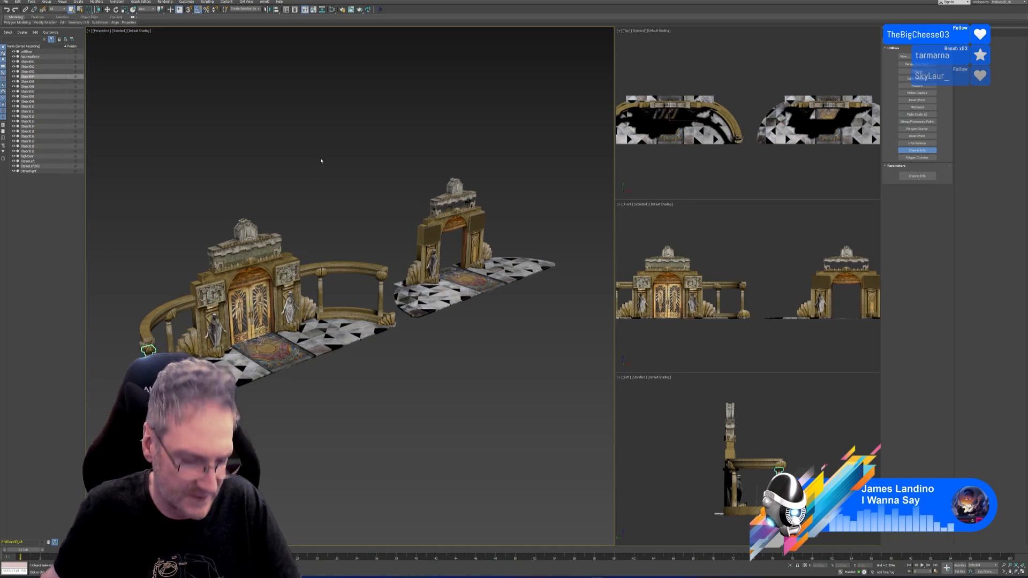
left_click(107, 9)
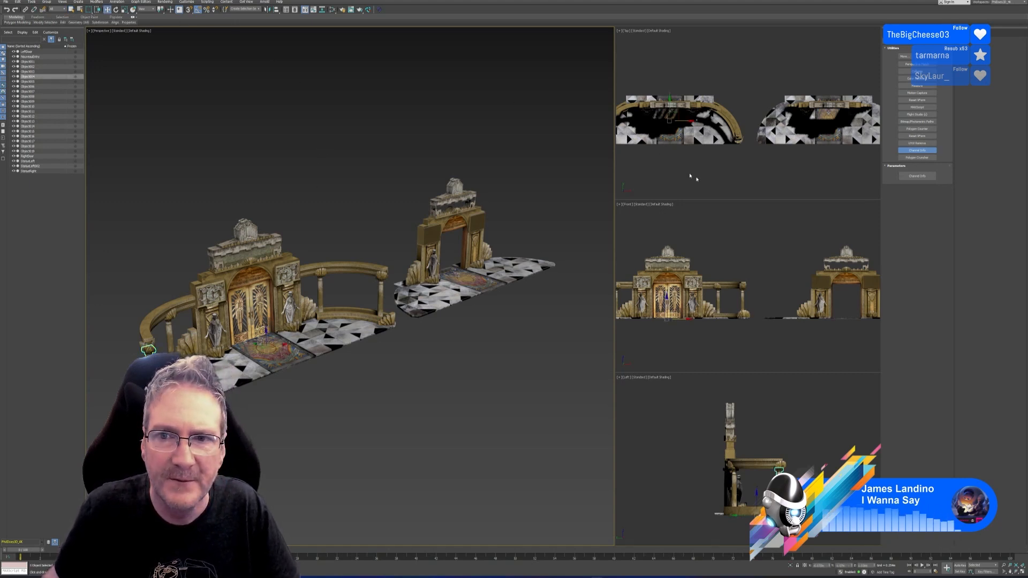
left_click(910, 33)
left_click(918, 71)
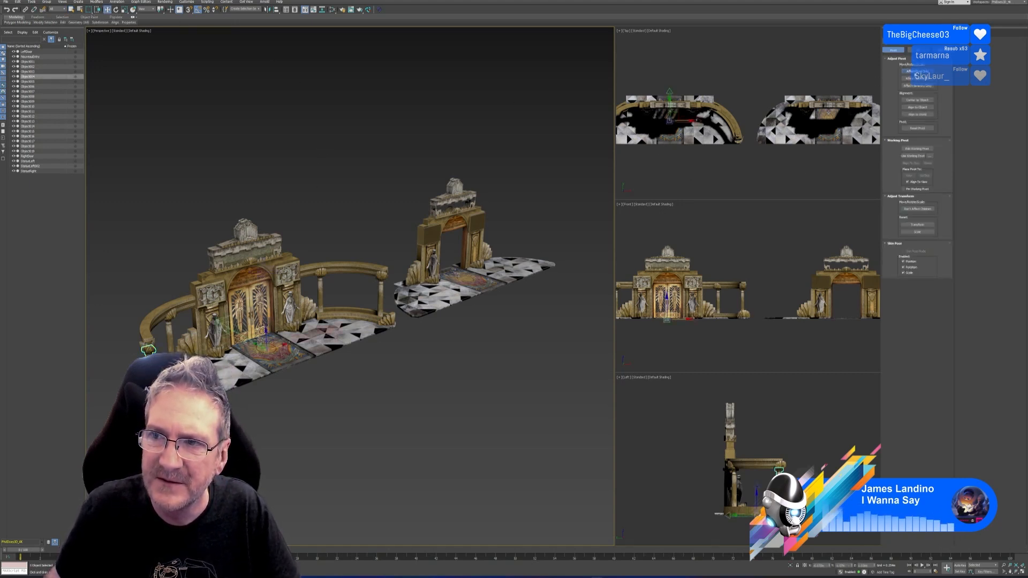
left_click(918, 100)
left_click(917, 71)
Clone the column as a single copy onto the front left corner of the copied floor and check its placement
scroll(709, 88, "down", 1)
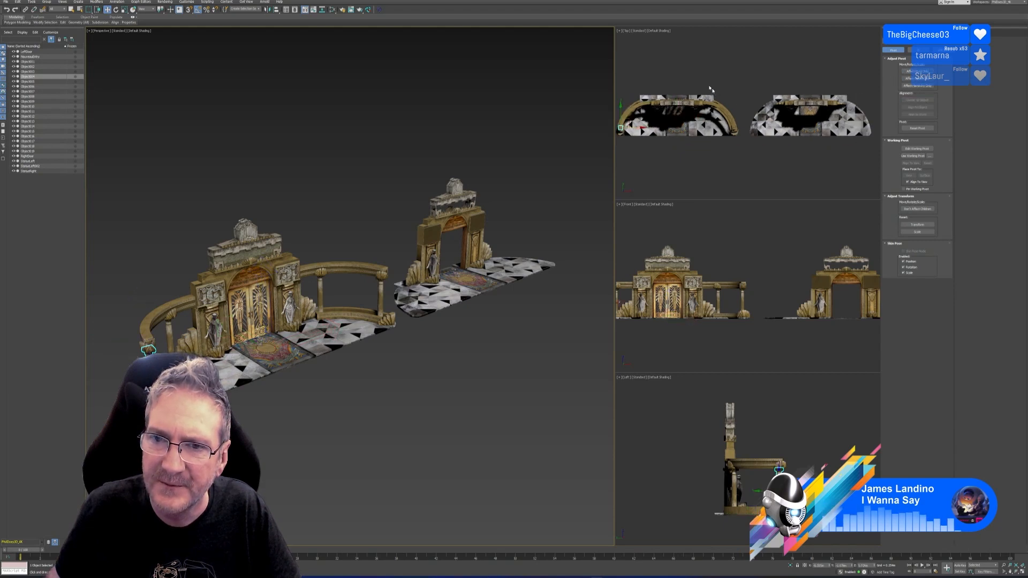
middle_click_drag(709, 88, 735, 88)
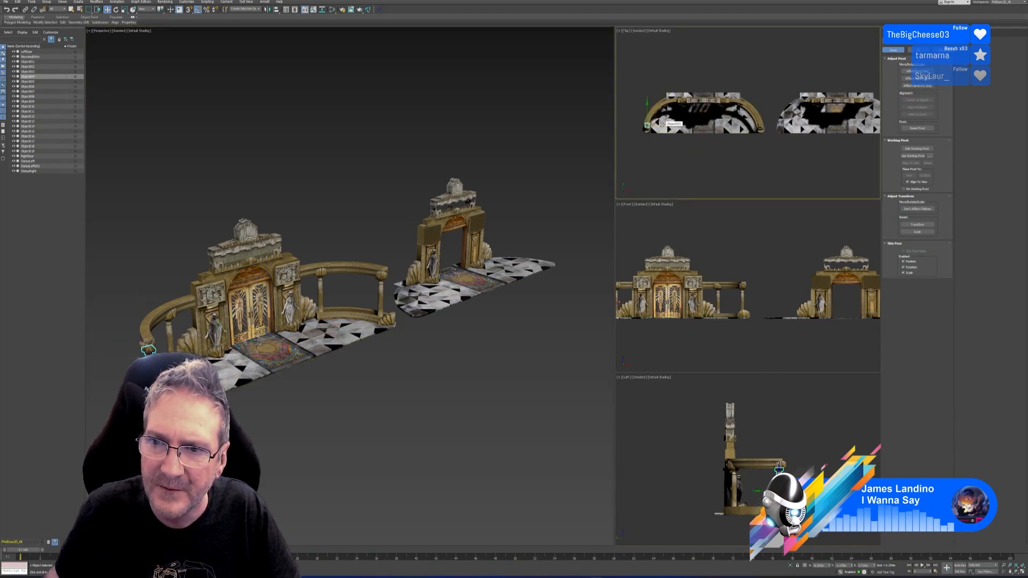
left_click_drag(662, 125, 786, 130)
left_click_drag(795, 131, 797, 130, "shift")
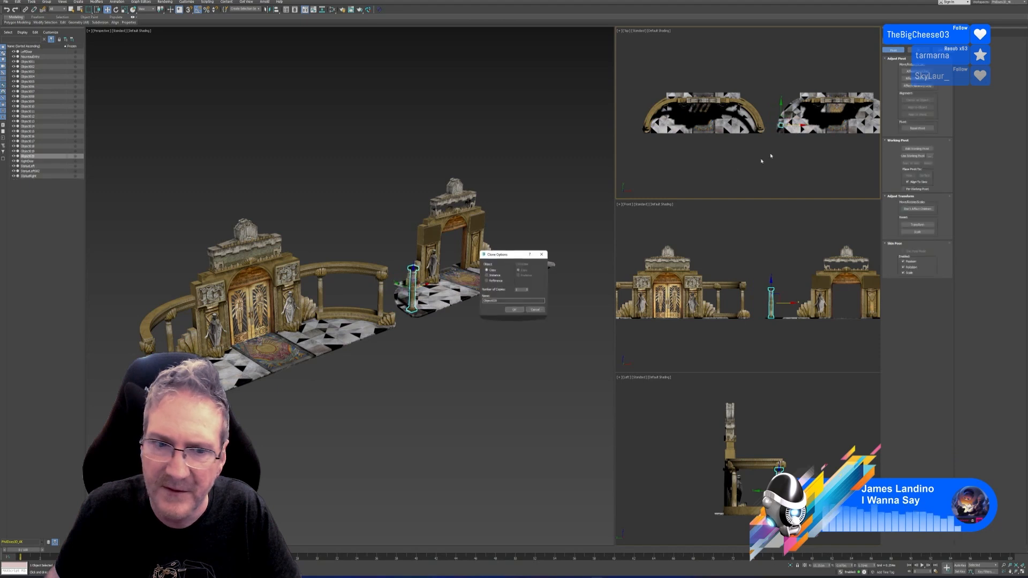
left_click(515, 310)
scroll(794, 137, "up", 3)
scroll(793, 137, "up", 4)
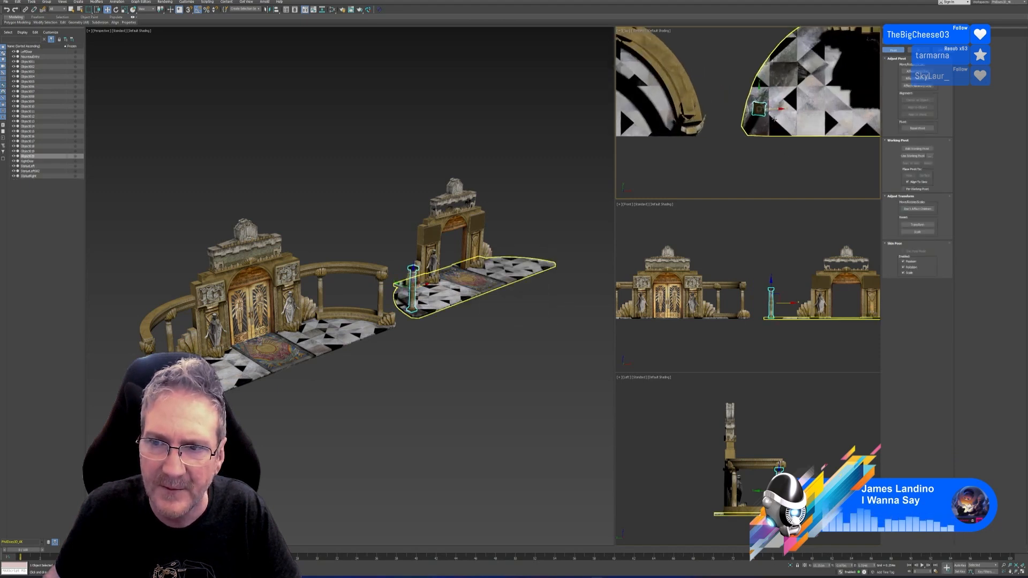
middle_click_drag(488, 351, 470, 349, "alt")
scroll(470, 349, "up", 5)
middle_click_drag(444, 263, 392, 227, "alt")
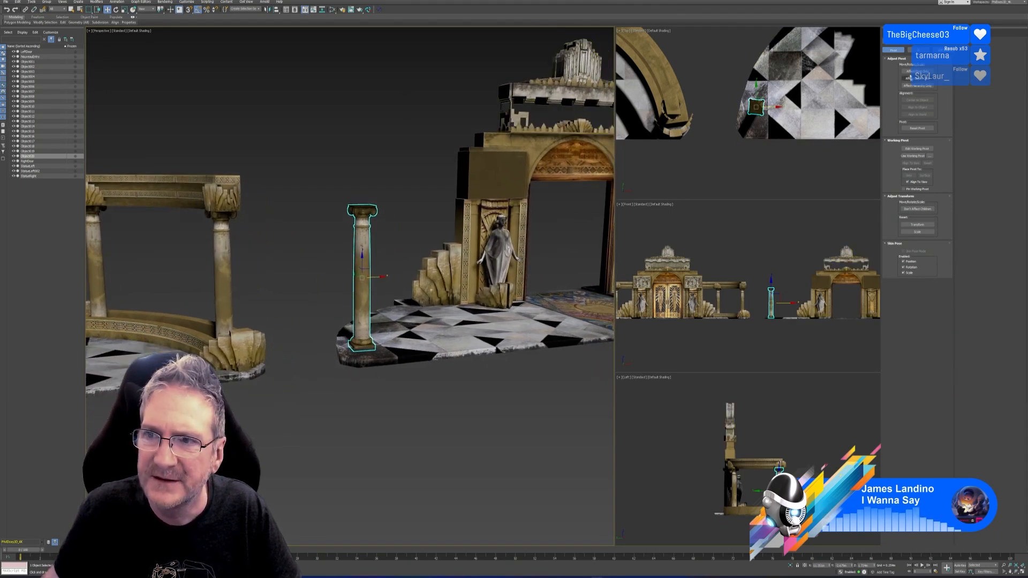
Inspect the copied column's UV layout on another map channel with a temporary Unwrap UVW modifier, and remove the modifier
left_click(898, 41)
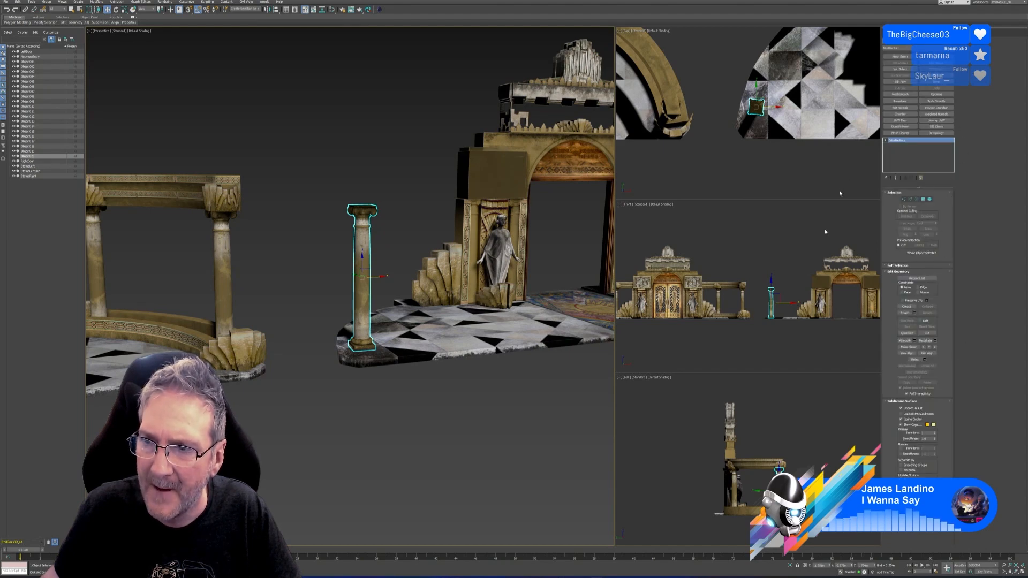
left_click(936, 120)
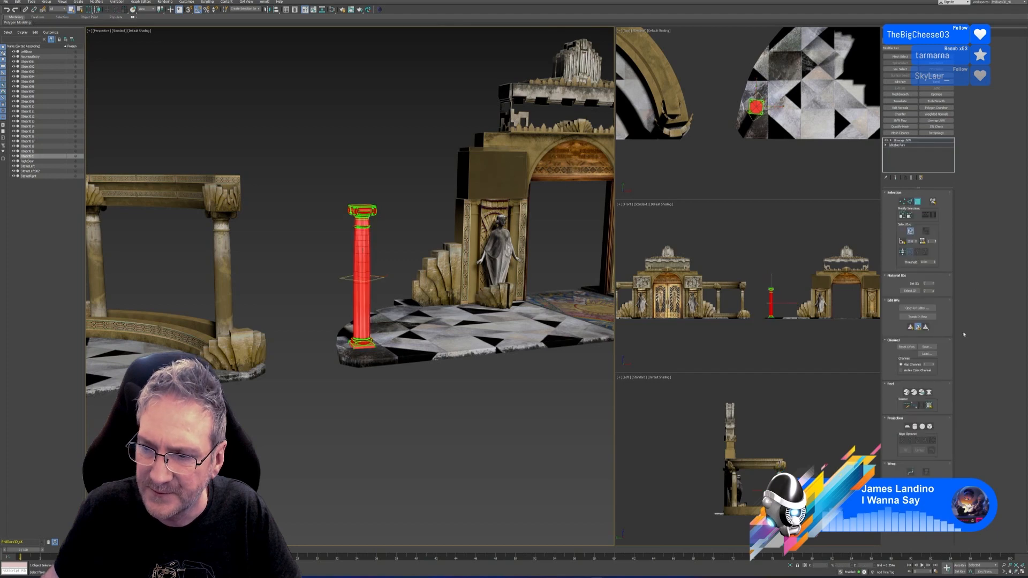
left_click(934, 365)
left_click(487, 294)
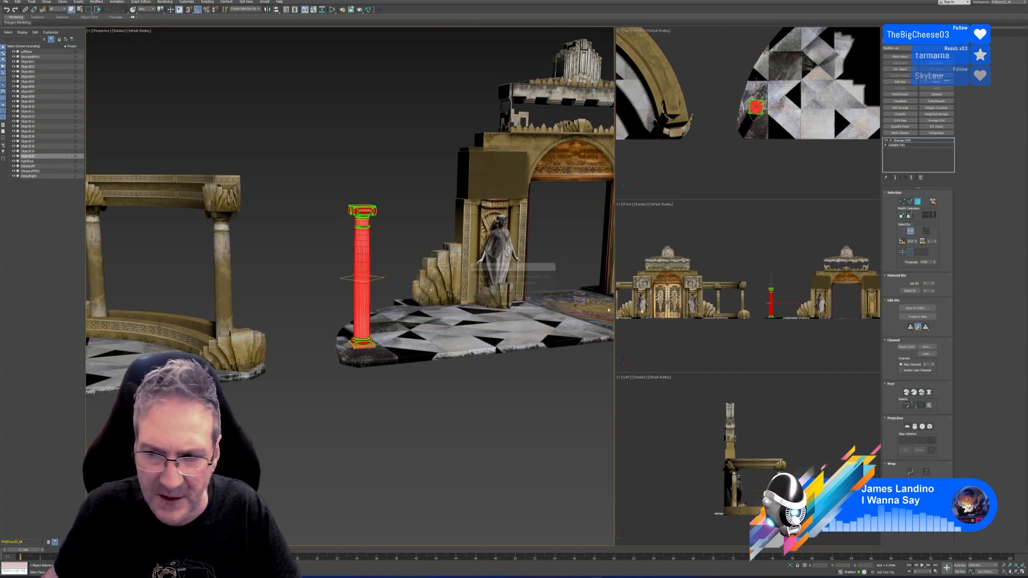
left_click(918, 308)
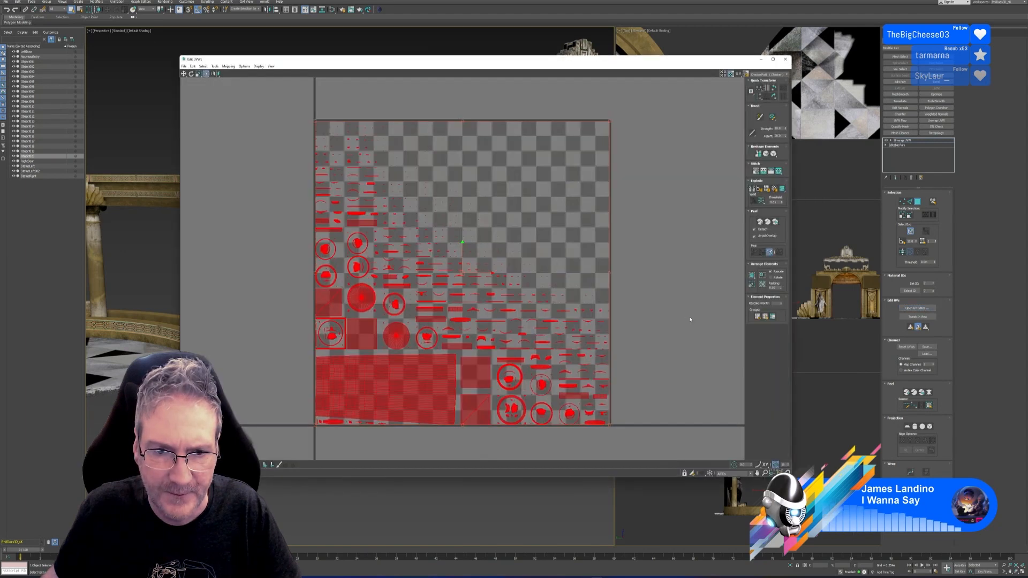
scroll(687, 315, "down", 3)
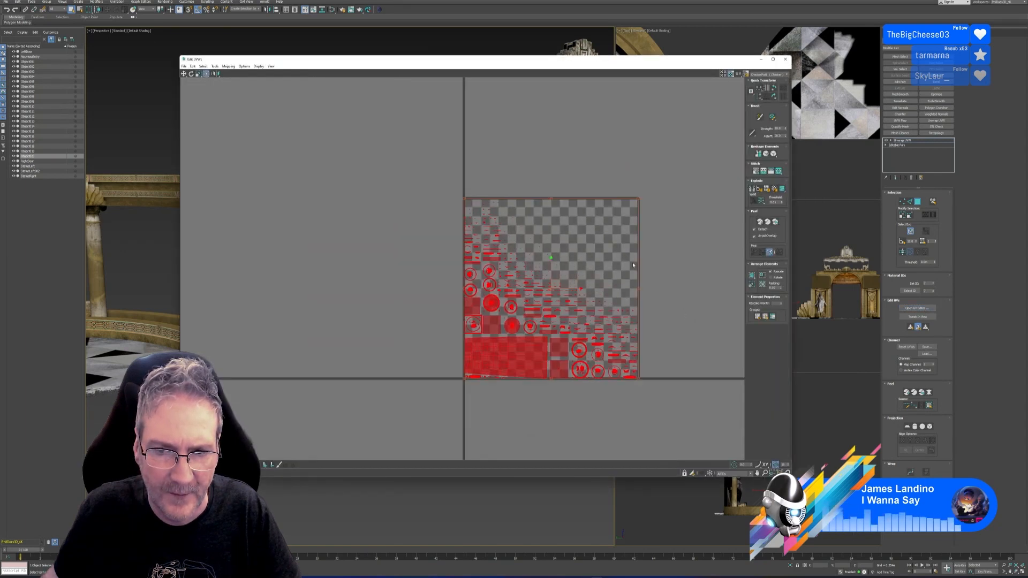
scroll(633, 264, "up", 8)
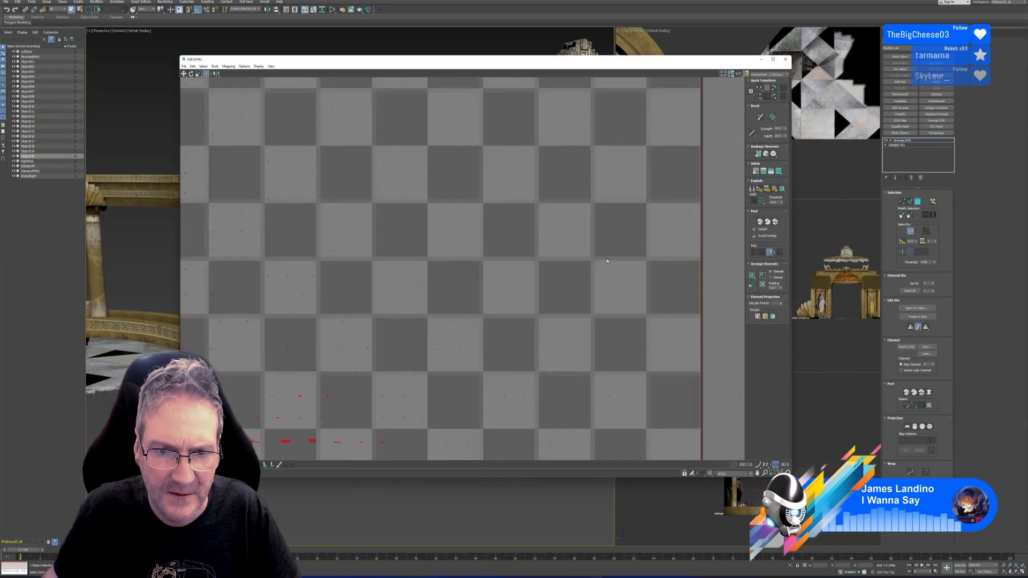
scroll(607, 261, "down", 7)
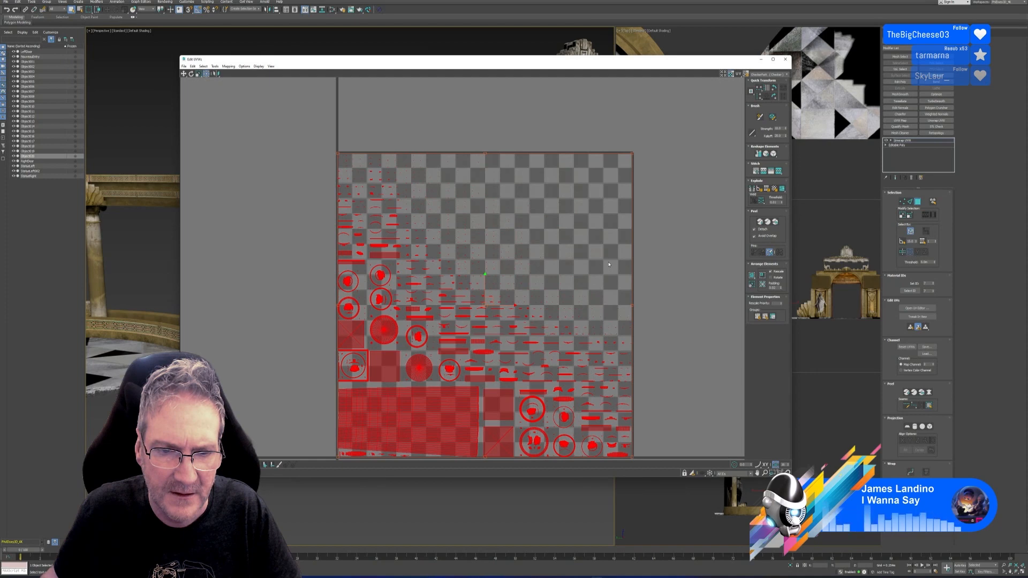
left_click(786, 59)
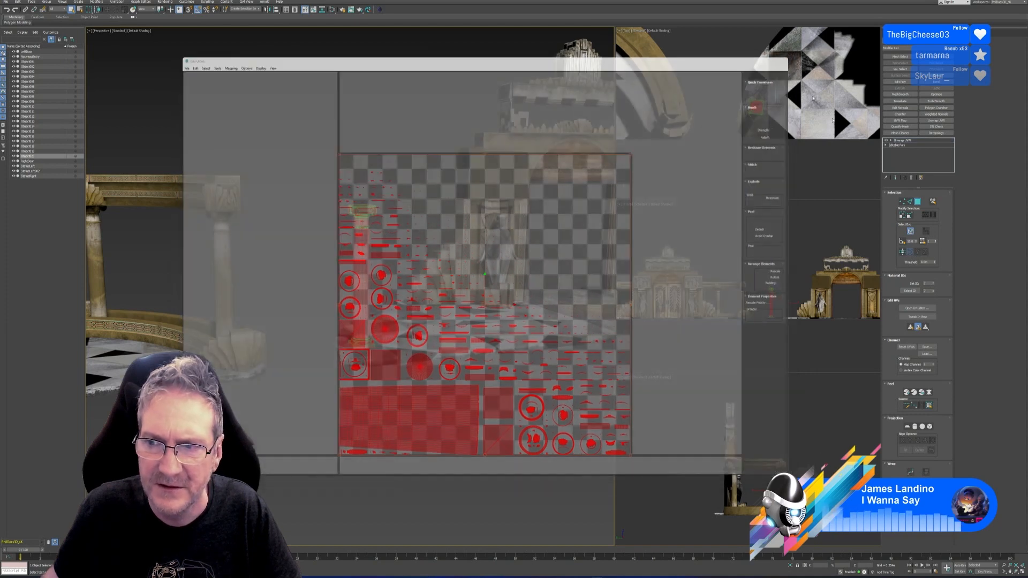
left_click(913, 179)
middle_click_drag(332, 190, 322, 170, "alt")
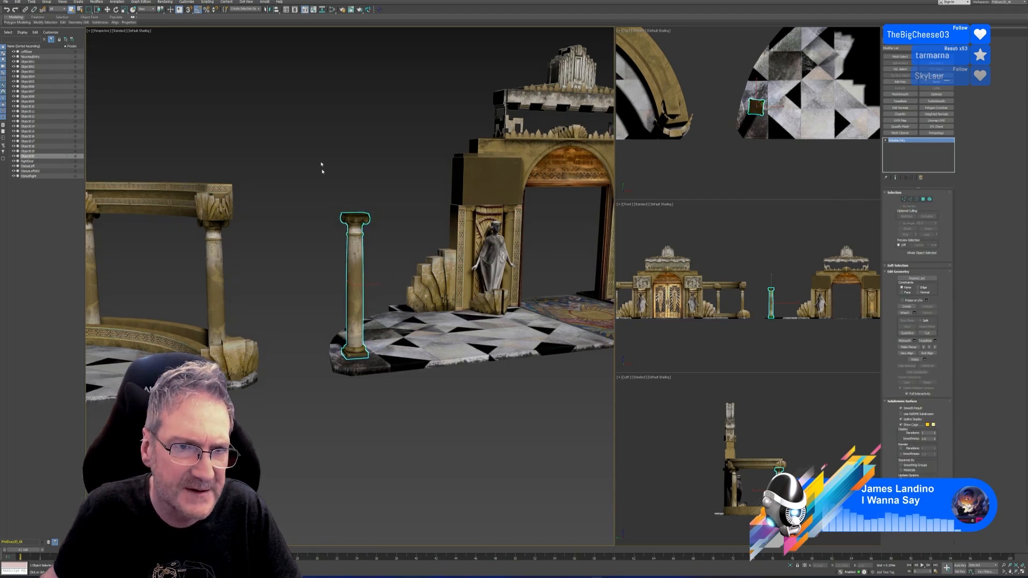
Sample the copied column's multi/sub-object material into an empty area of the Slate Material Editor
left_click(333, 11)
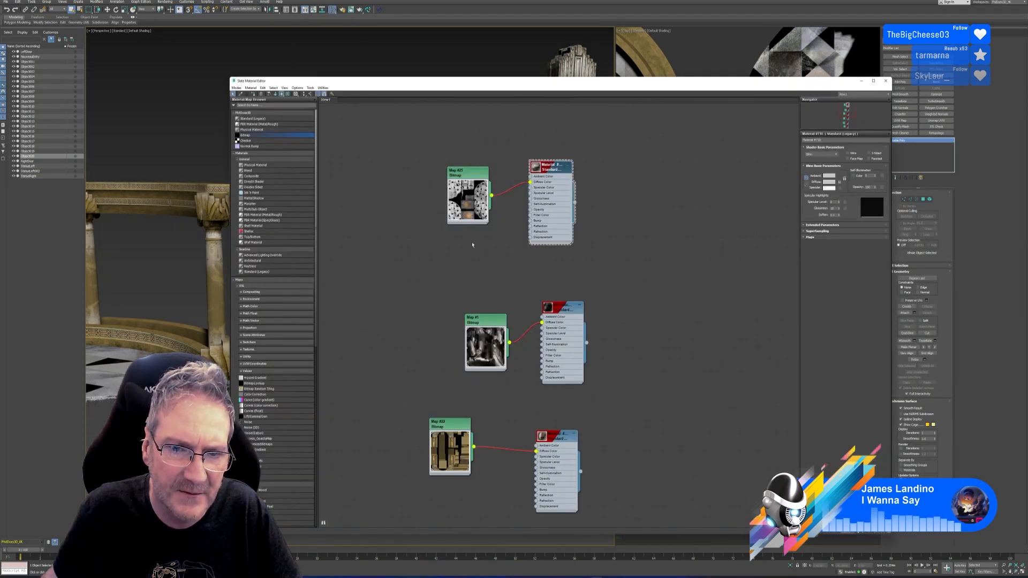
scroll(472, 245, "down", 5)
middle_click_drag(452, 235, 646, 272)
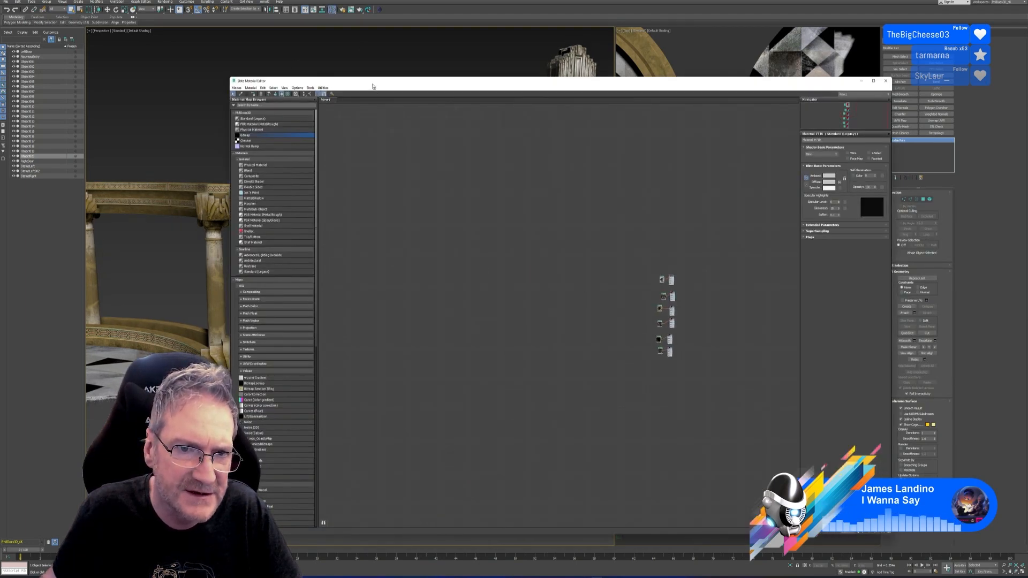
left_click_drag(374, 82, 566, 84)
left_click(434, 95)
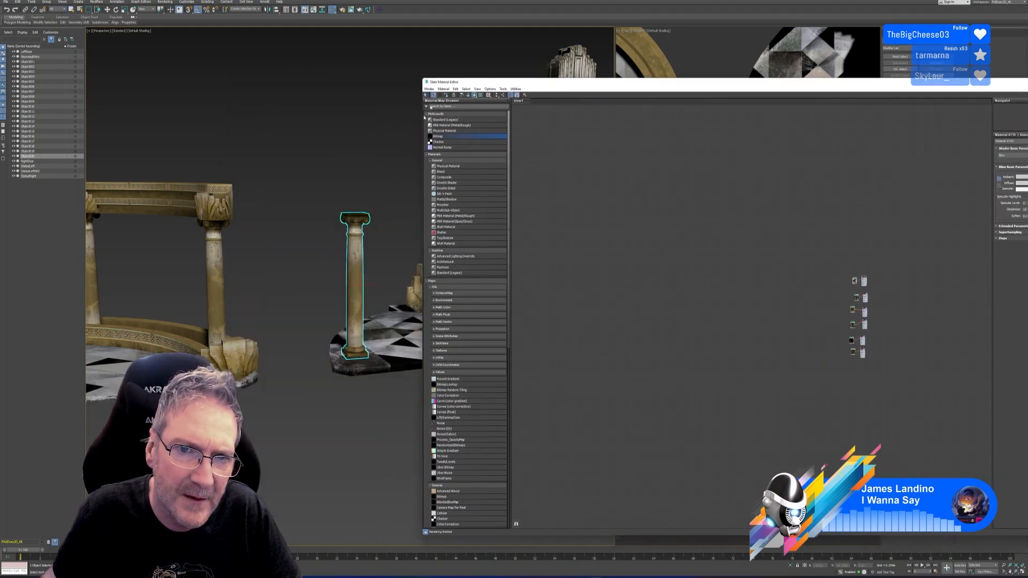
left_click(358, 223)
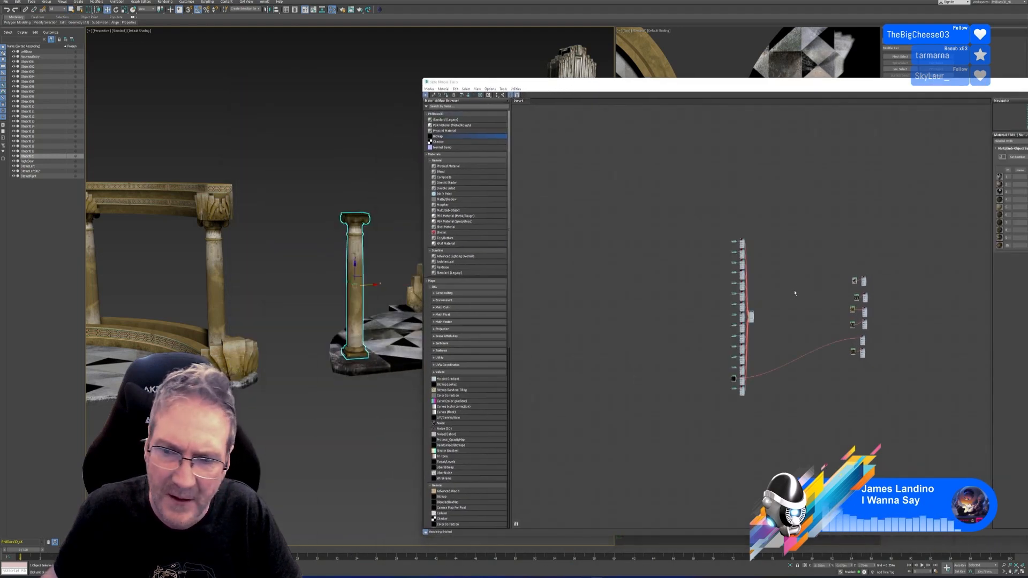
Enlarge the previews of the bitmaps feeding the left, center and right tile sub-materials to examine their textures
left_click_drag(766, 83, 727, 69)
scroll(710, 252, "up", 5)
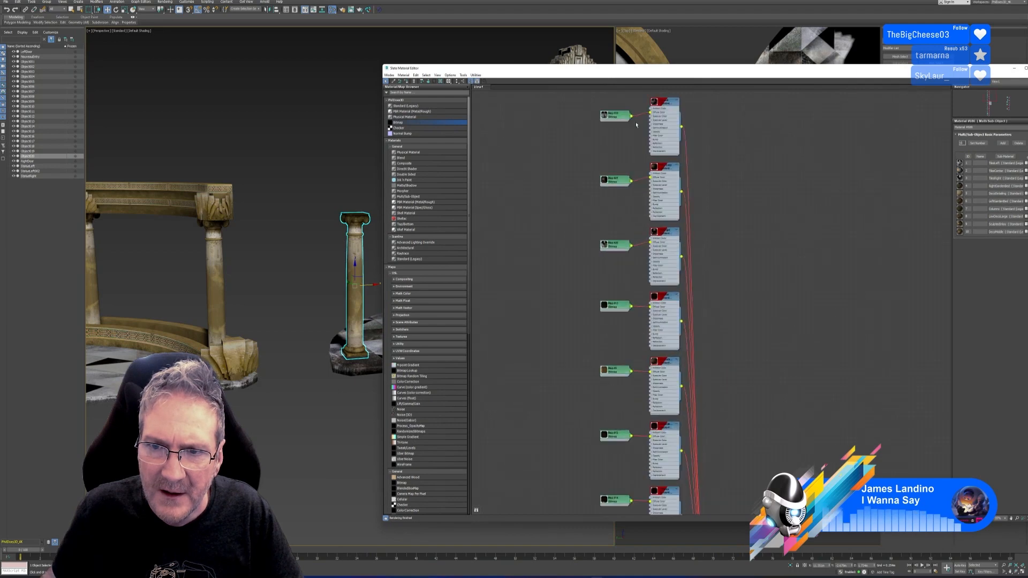
middle_click_drag(637, 122, 637, 208)
scroll(637, 209, "up", 4)
left_click(637, 208)
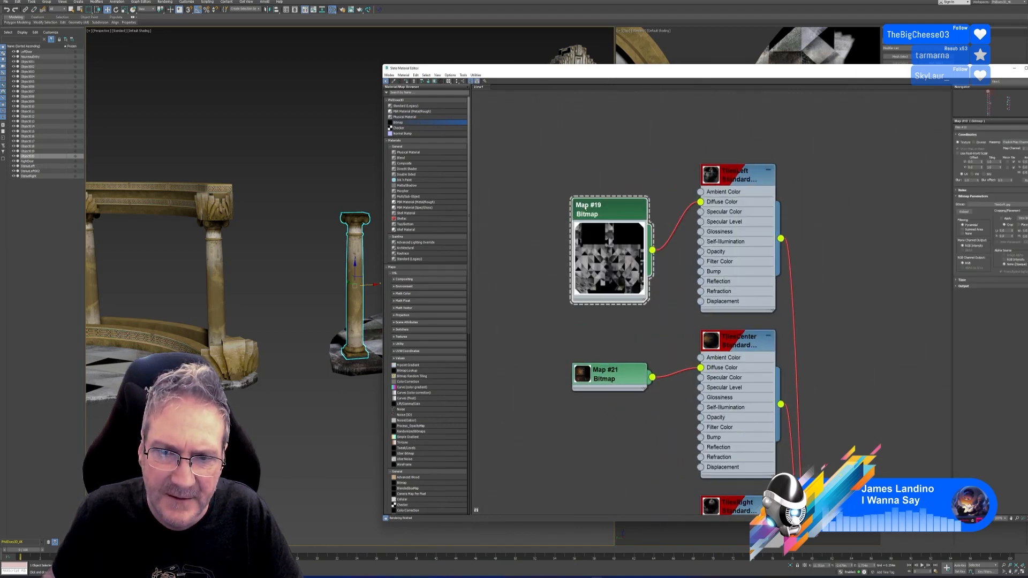
middle_click_drag(641, 284, 650, 129)
double_click(605, 217)
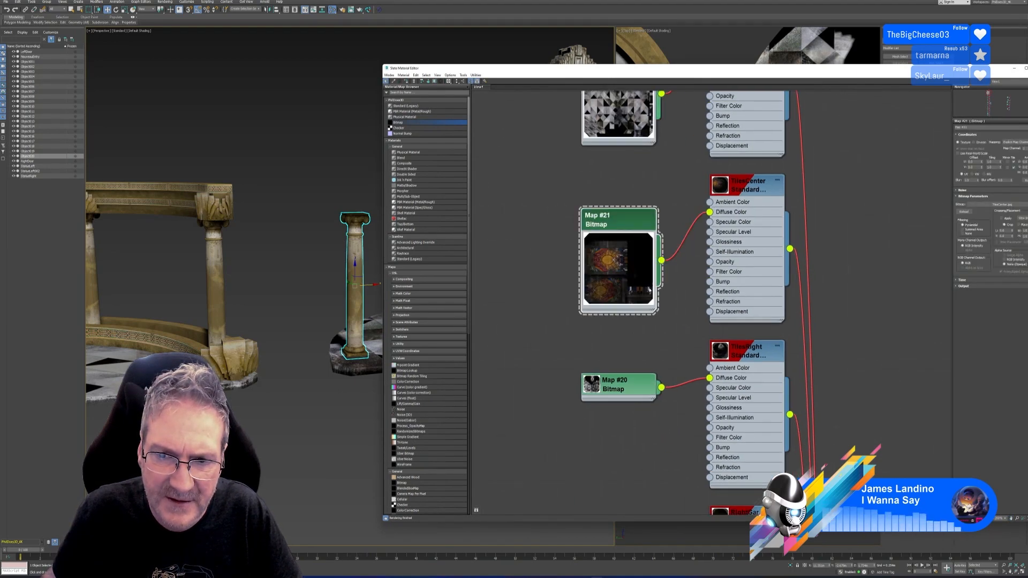
middle_click_drag(616, 348, 629, 198)
double_click(623, 238)
Enlarge the previews of bitmaps Map #13, Map #5 and Map #12 to examine the garden and deco textures
middle_click_drag(673, 319, 676, 142)
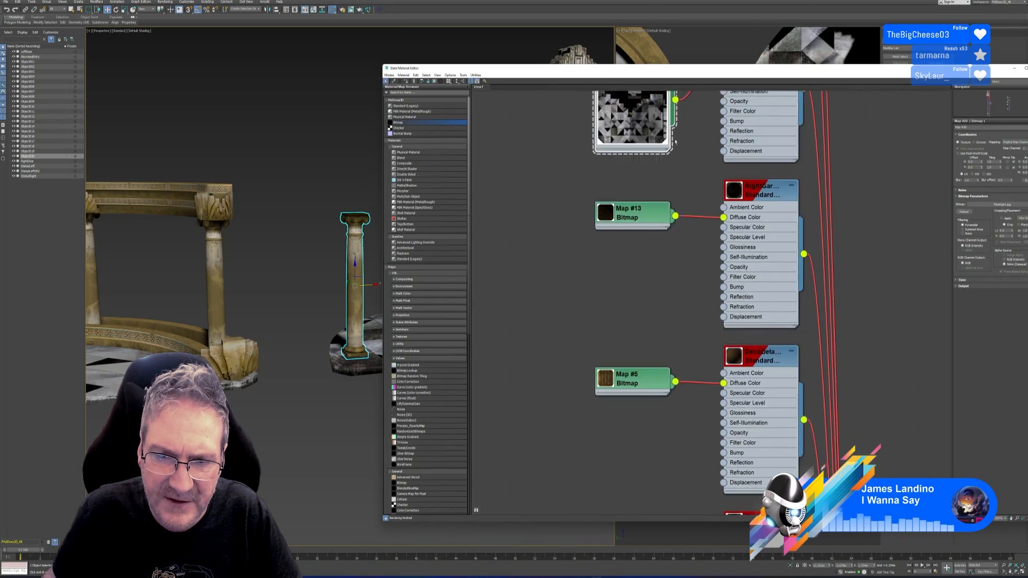
double_click(608, 219)
middle_click_drag(671, 286, 677, 169)
double_click(673, 251)
middle_click_drag(643, 423, 664, 241)
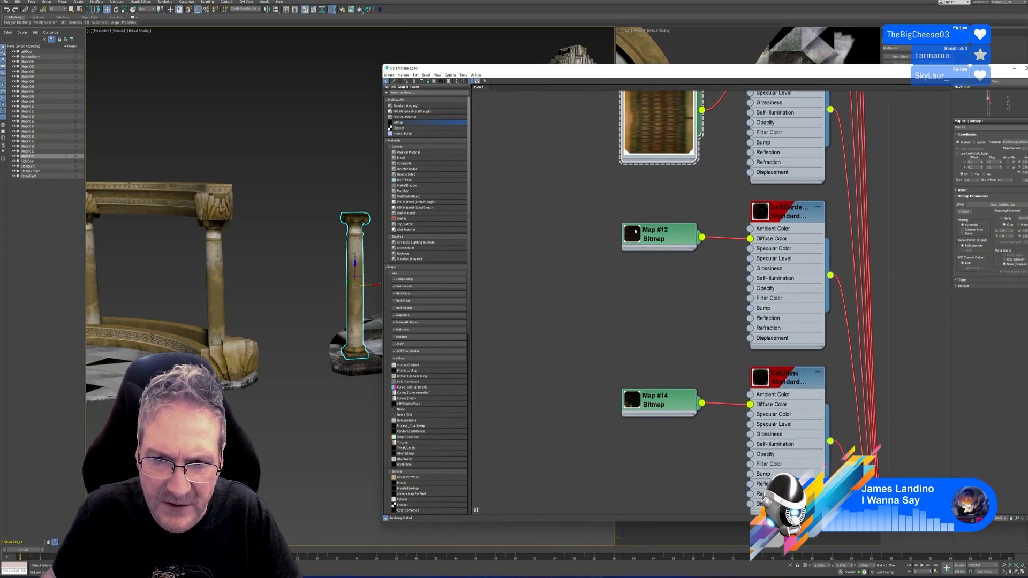
double_click(637, 241)
middle_click_drag(692, 281, 589, 220)
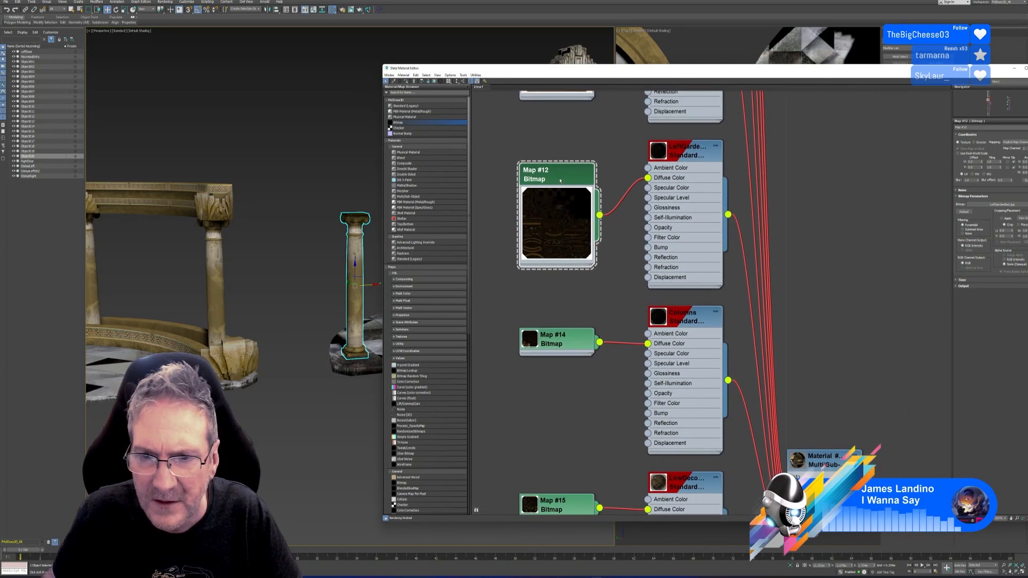
Reposition the Slate Material Editor to expose the bitmap parameters, and enlarge the previews of Map #14 and Map #15
left_click(813, 54)
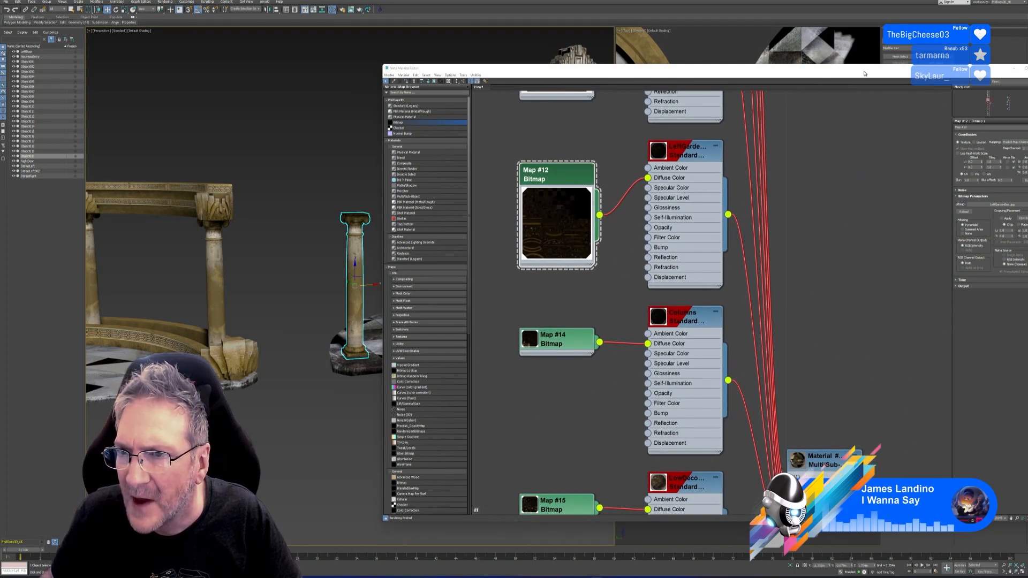
left_click_drag(864, 73, 793, 49)
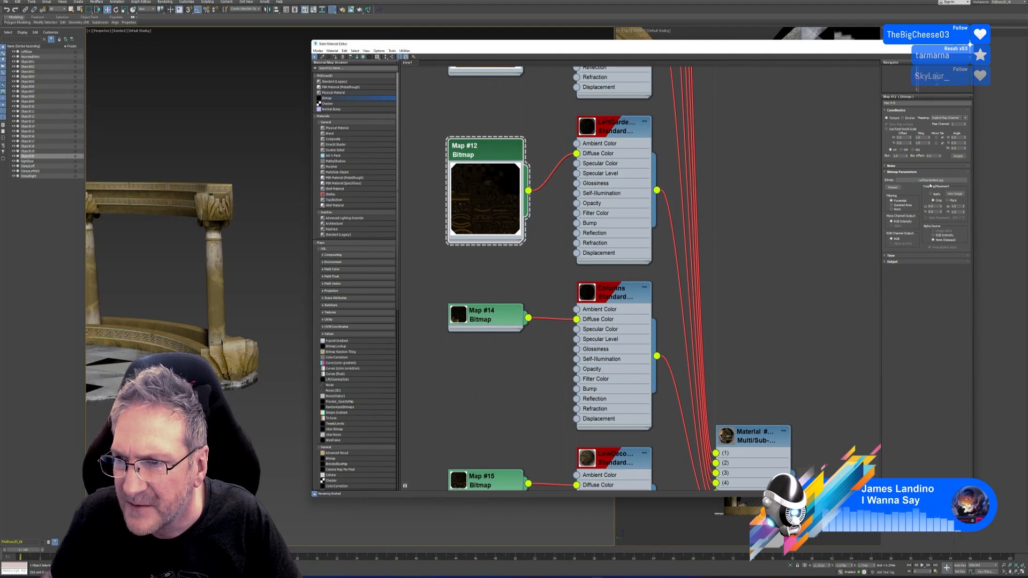
double_click(492, 310)
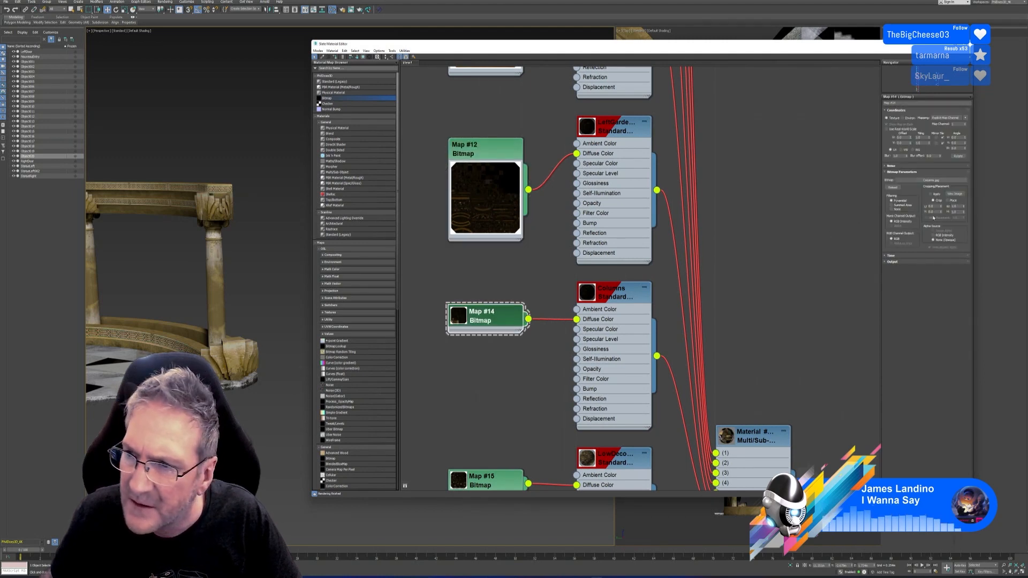
double_click(458, 321)
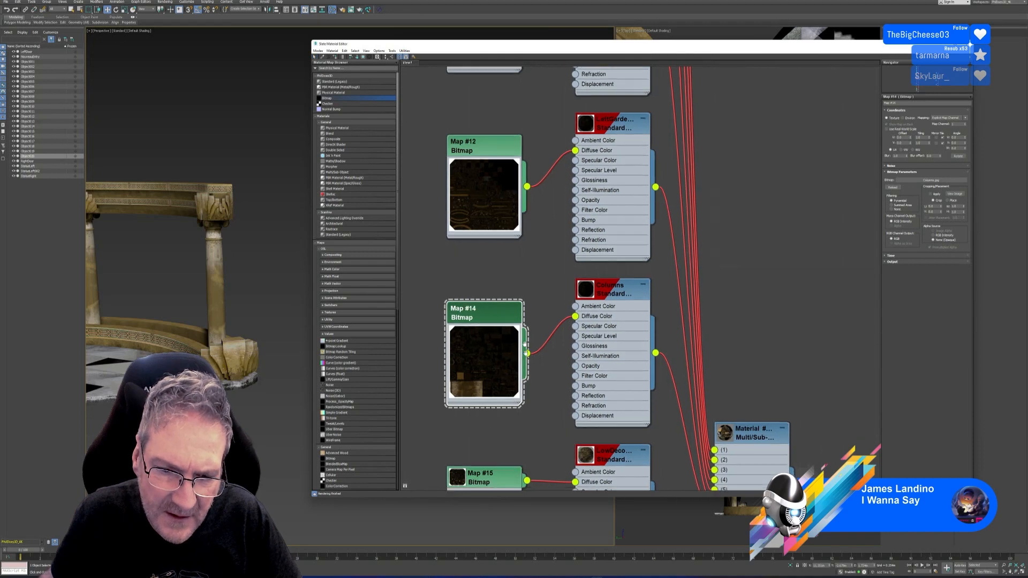
middle_click_drag(494, 380, 479, 267)
left_click(445, 375)
double_click(445, 375)
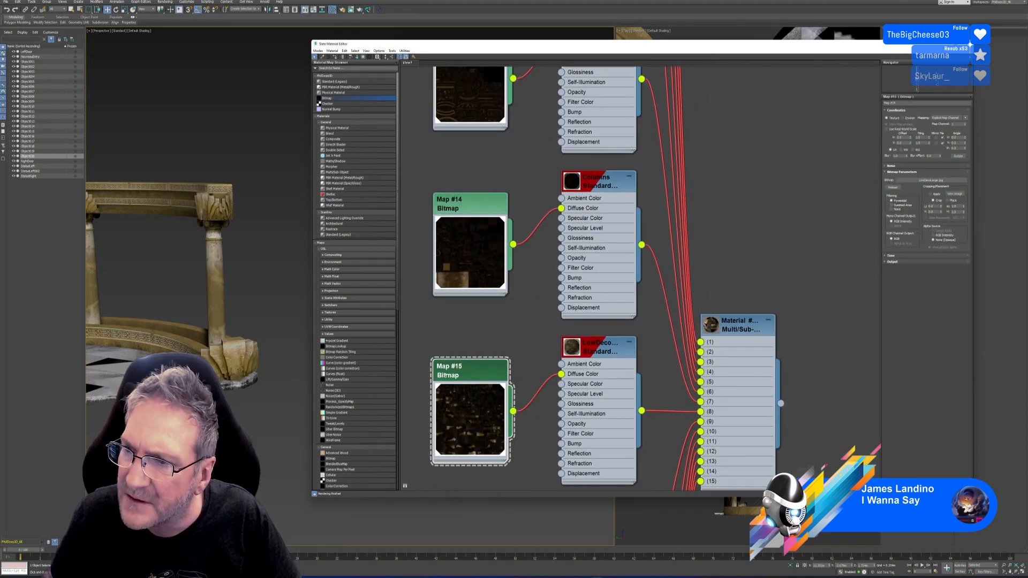
Enlarge the previews of bitmaps Map #8, Map #7 and Map #6 to examine the sculpted, middle and top deco textures
middle_click_drag(498, 384, 544, 197)
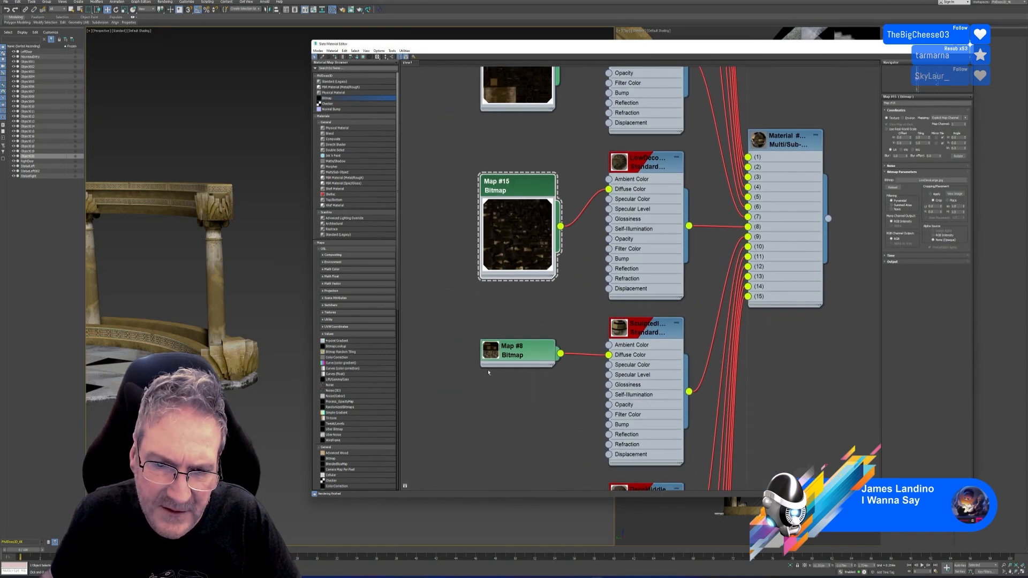
left_click(525, 355)
double_click(525, 355)
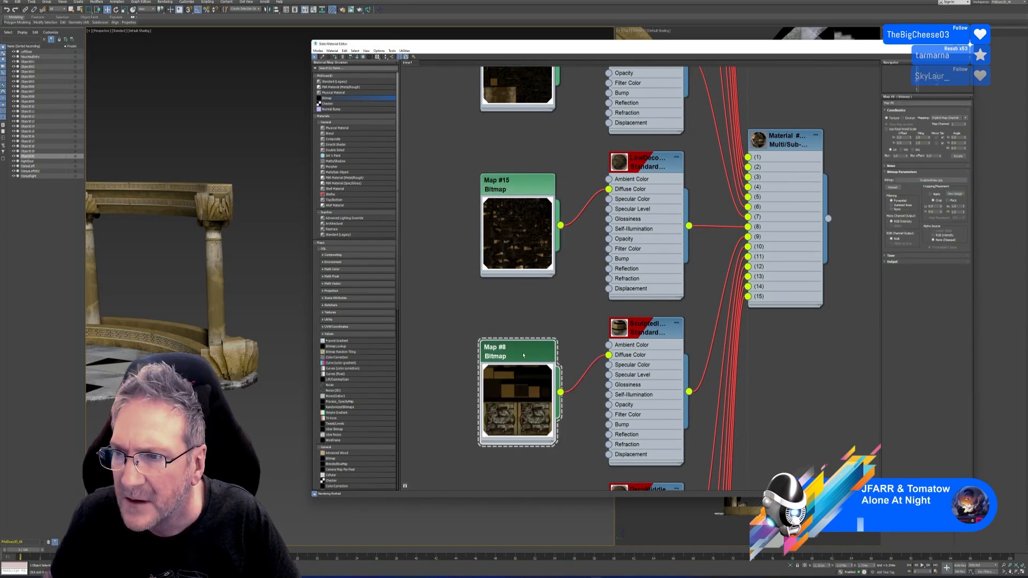
middle_click_drag(528, 377, 531, 186)
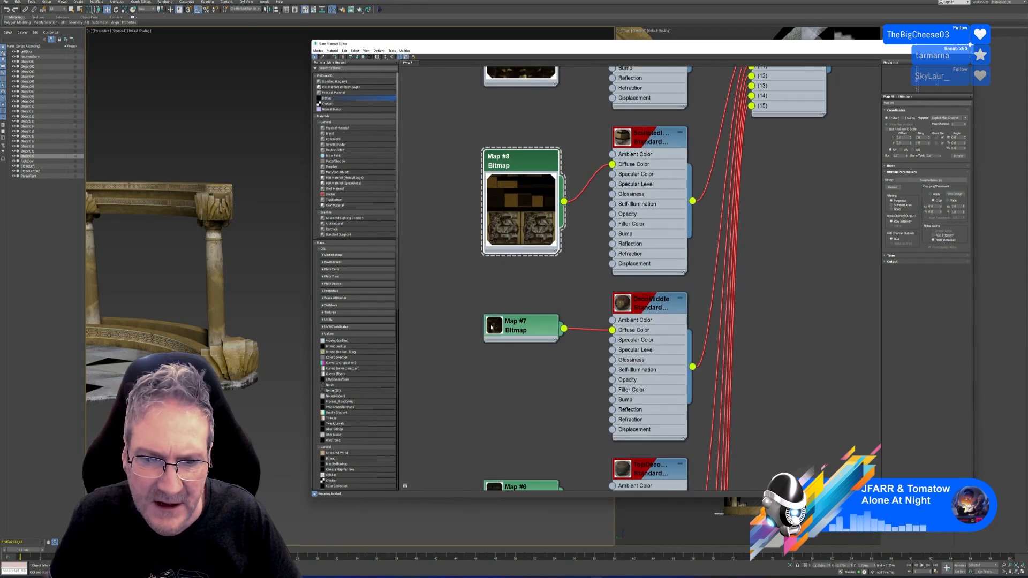
double_click(492, 328)
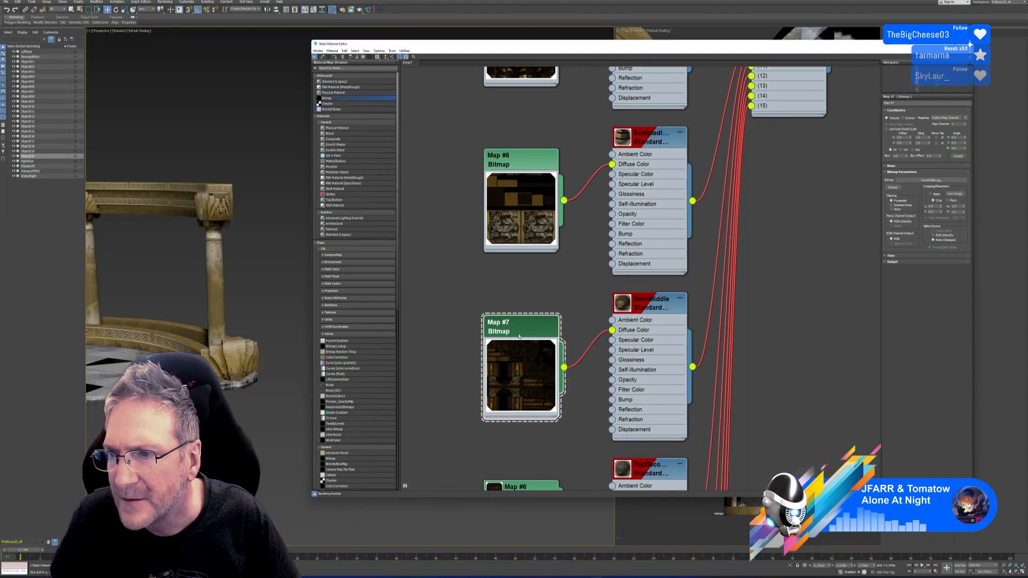
middle_click_drag(528, 348, 544, 175)
double_click(557, 319)
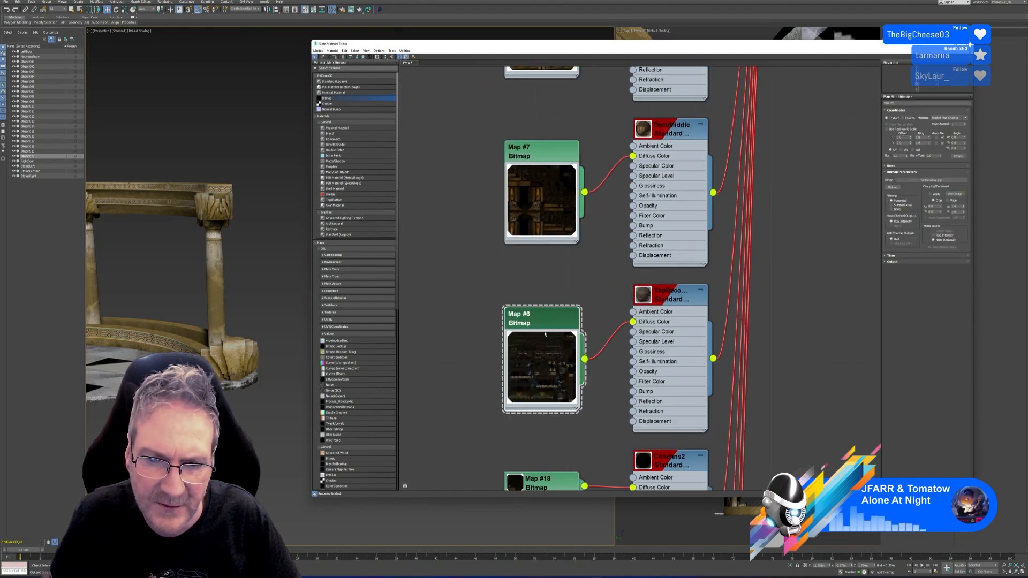
Enlarge the previews of Map #18 and Map #17, and pull the Columns2 bitmap out of the row of map nodes
middle_click_drag(557, 318, 517, 214)
double_click(496, 349)
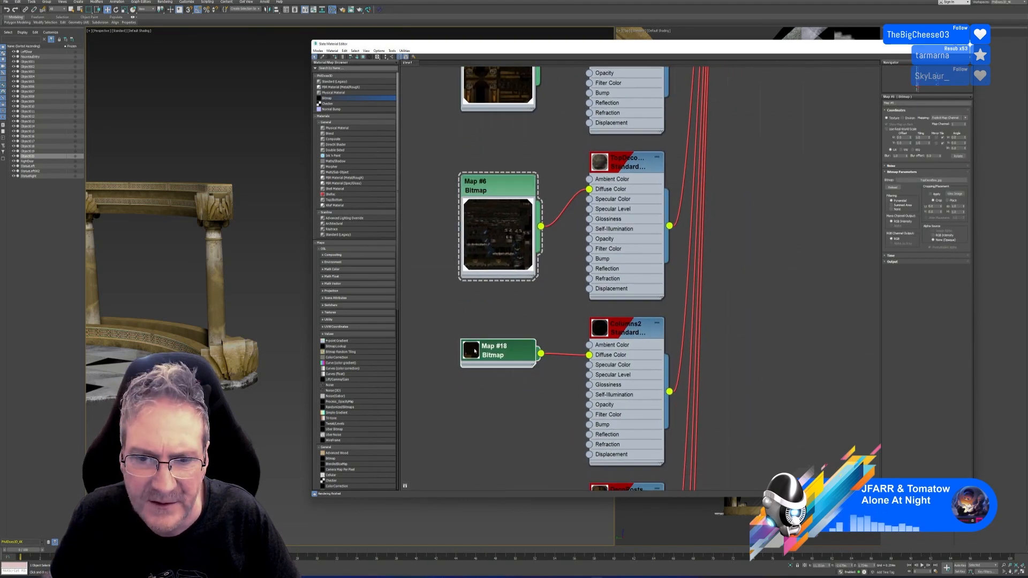
middle_click_drag(543, 319, 554, 213)
double_click(487, 413)
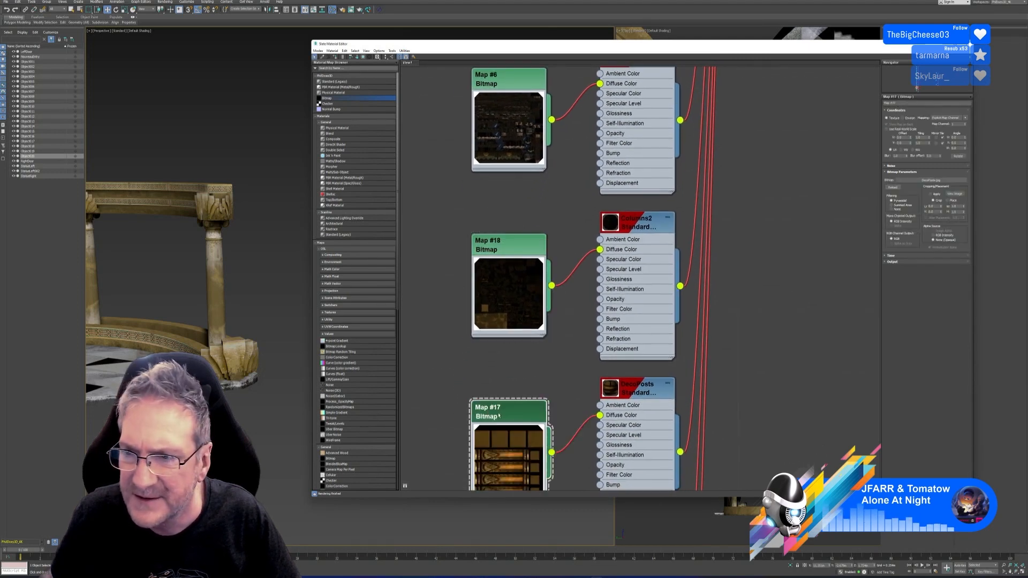
left_click_drag(512, 252, 428, 252)
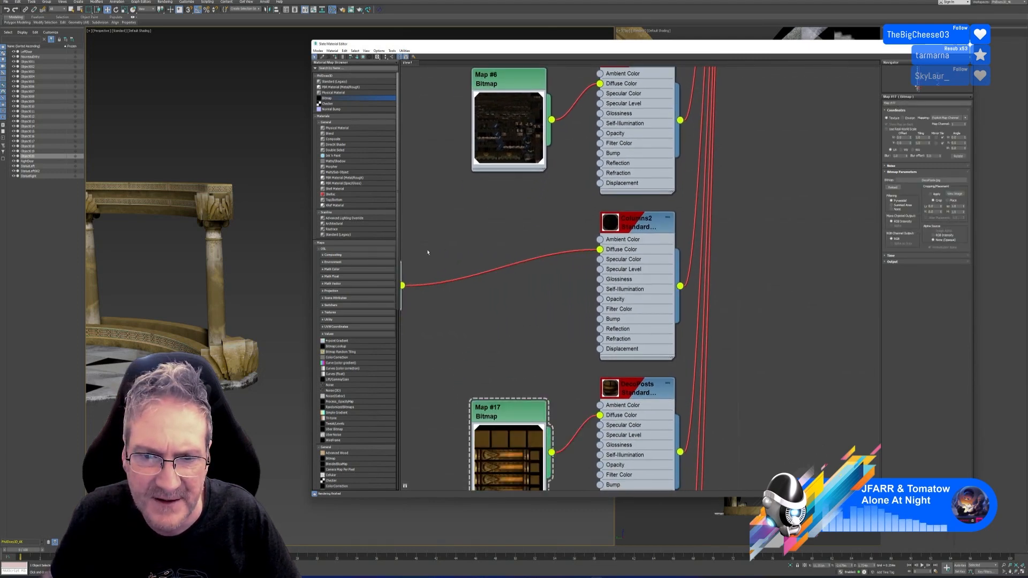
Check the source files of the dark garden bitmaps Map #12 and Map #13 among the sub-material maps
scroll(509, 238, "down", 5)
middle_click_drag(506, 361, 536, 406)
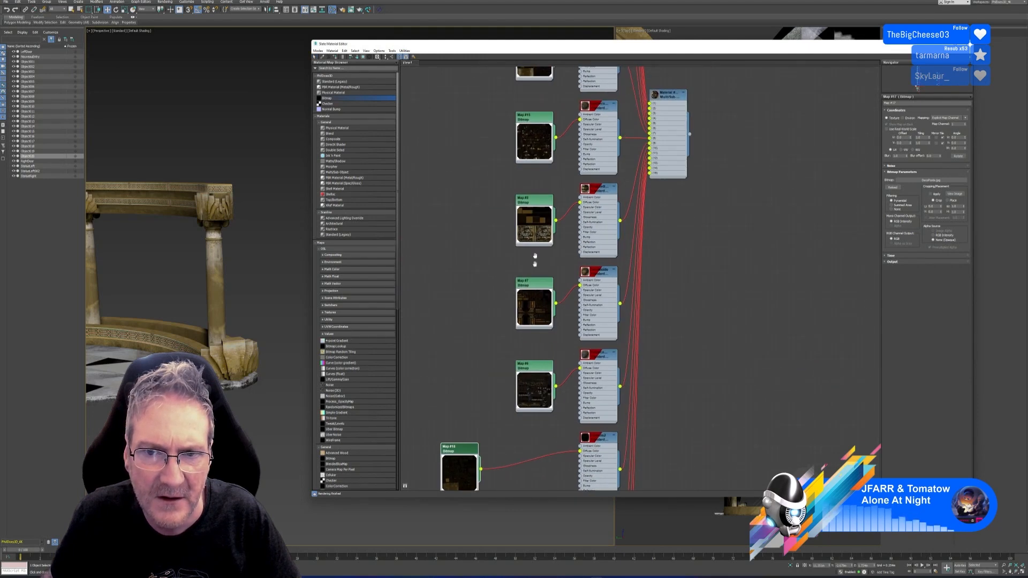
middle_click_drag(535, 260, 538, 361)
middle_click_drag(534, 209, 539, 271)
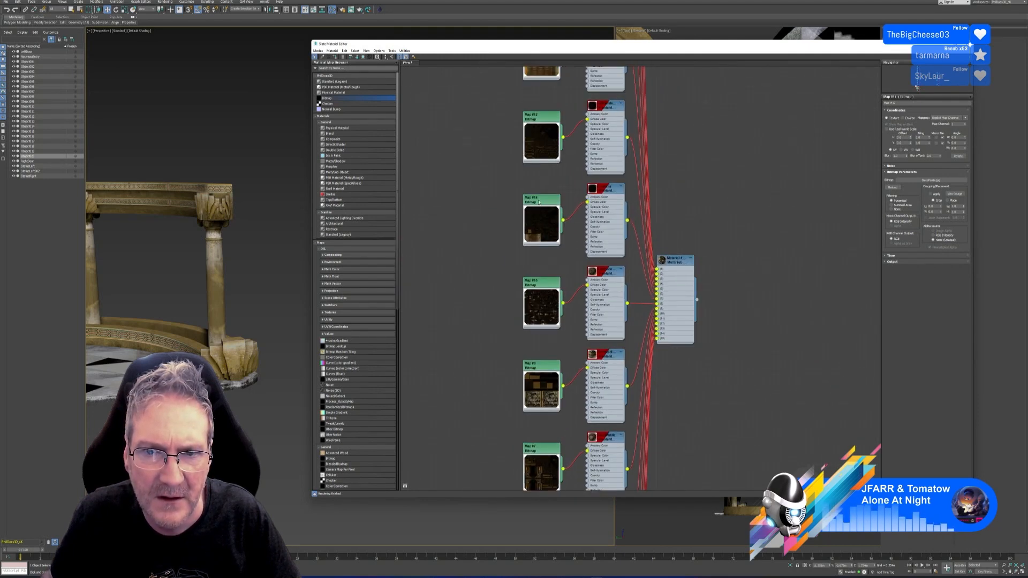
left_click(542, 125)
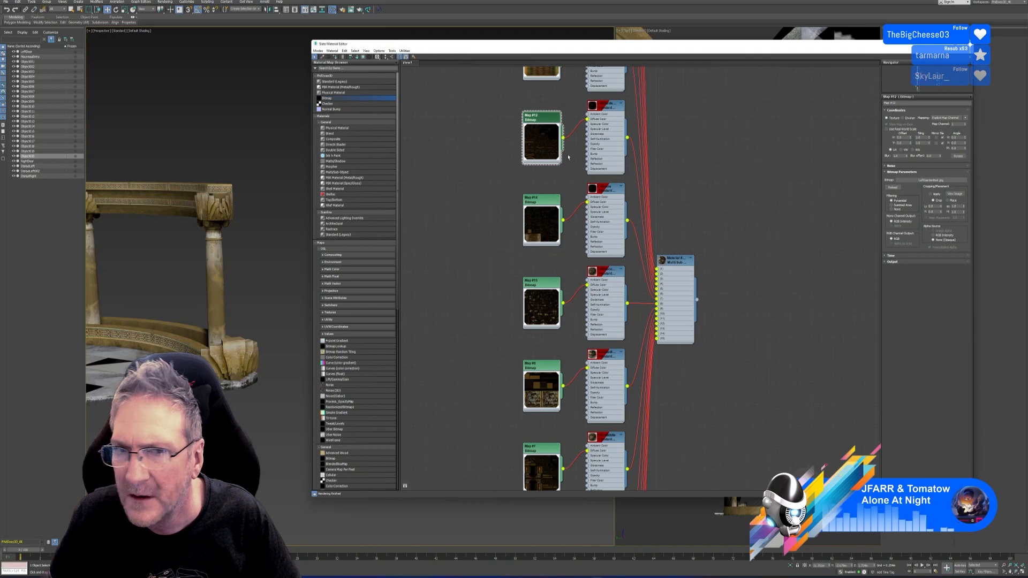
middle_click_drag(569, 157, 561, 294)
left_click(534, 92)
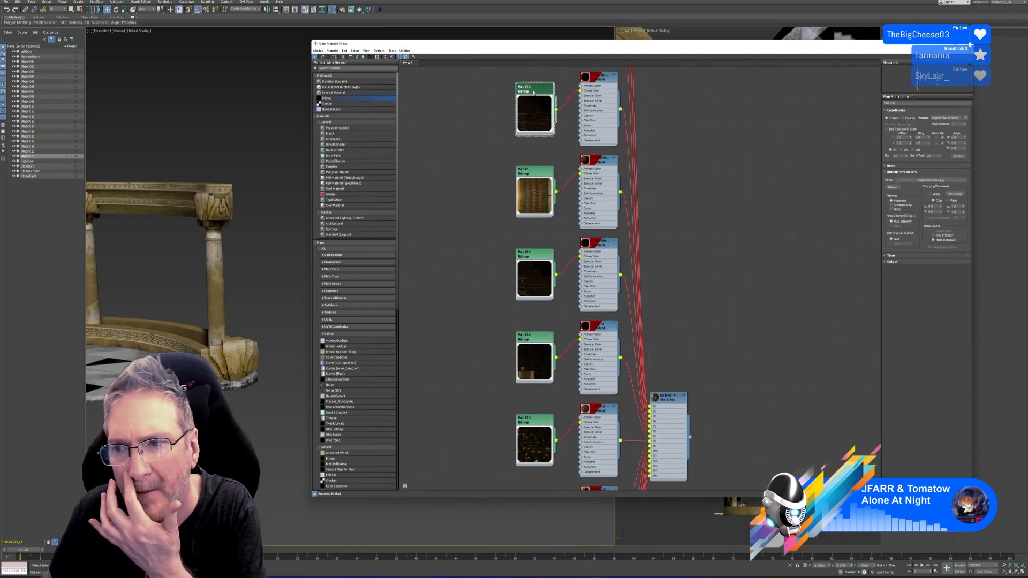
middle_click_drag(544, 126, 548, 290)
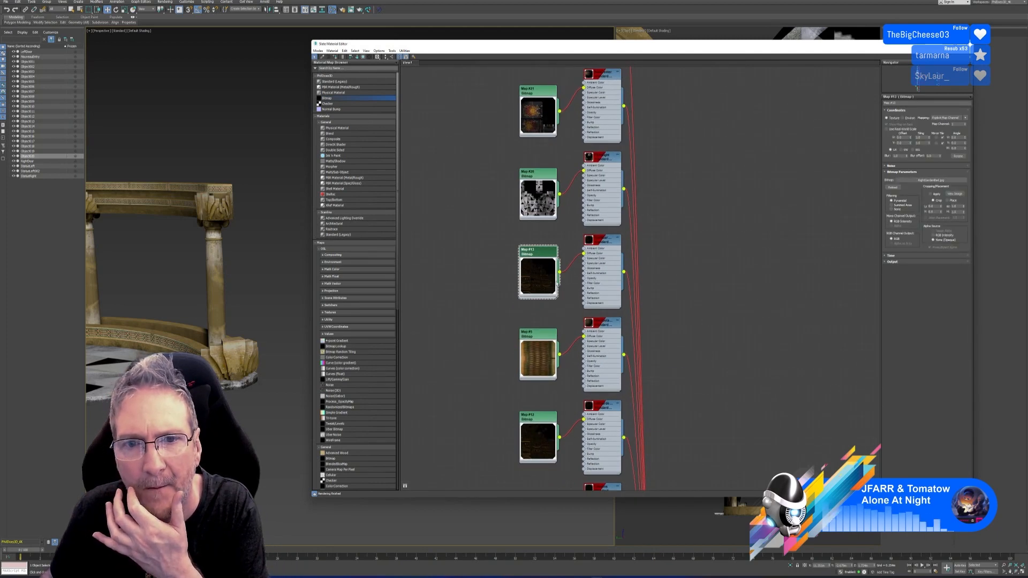
middle_click_drag(537, 423, 551, 257)
left_click(551, 257)
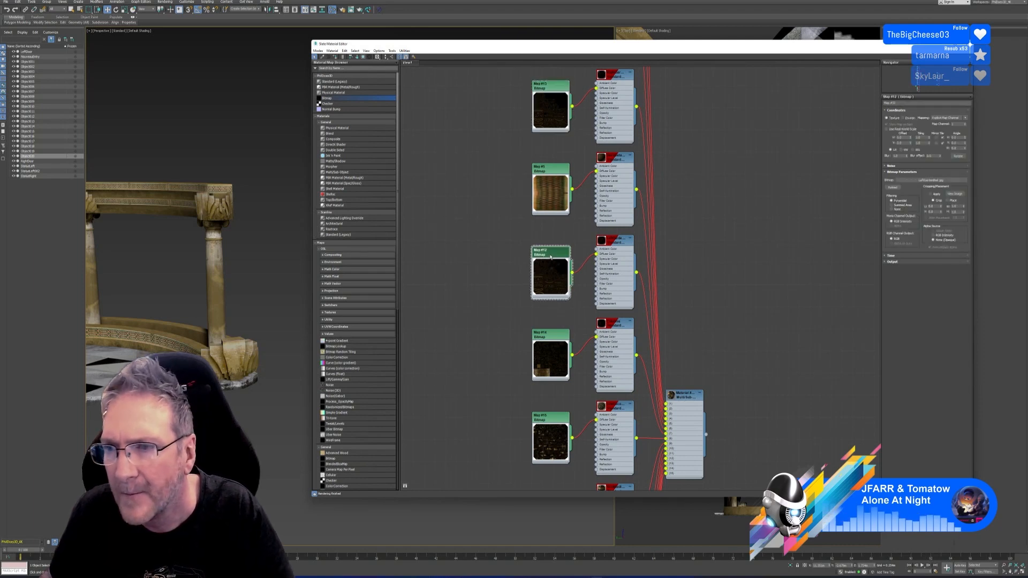
Move the Columns bitmap Map #14 out of the row of map nodes and place Map #18 below it
left_click(552, 333)
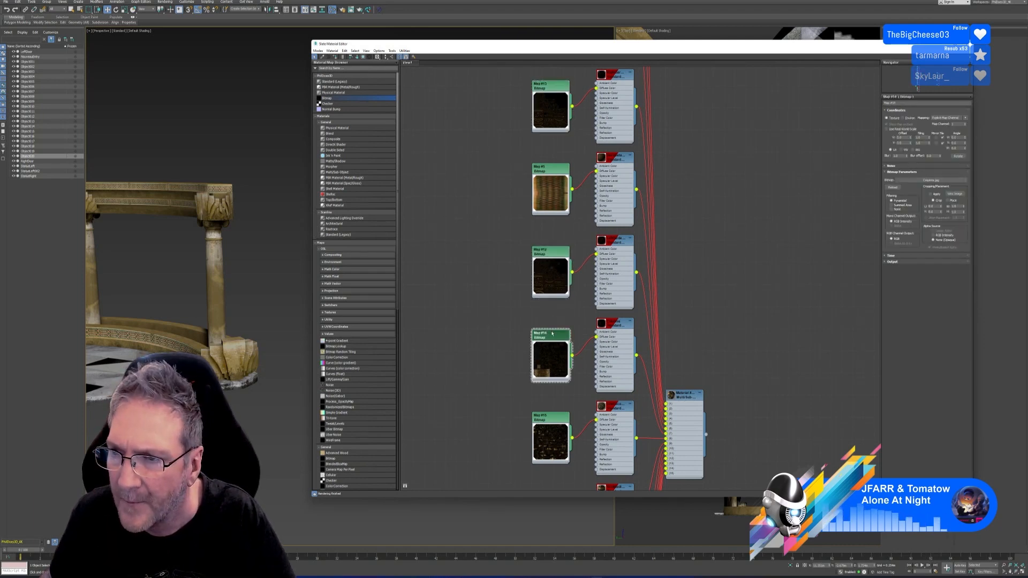
left_click_drag(552, 338, 461, 335)
scroll(648, 242, "down", 3)
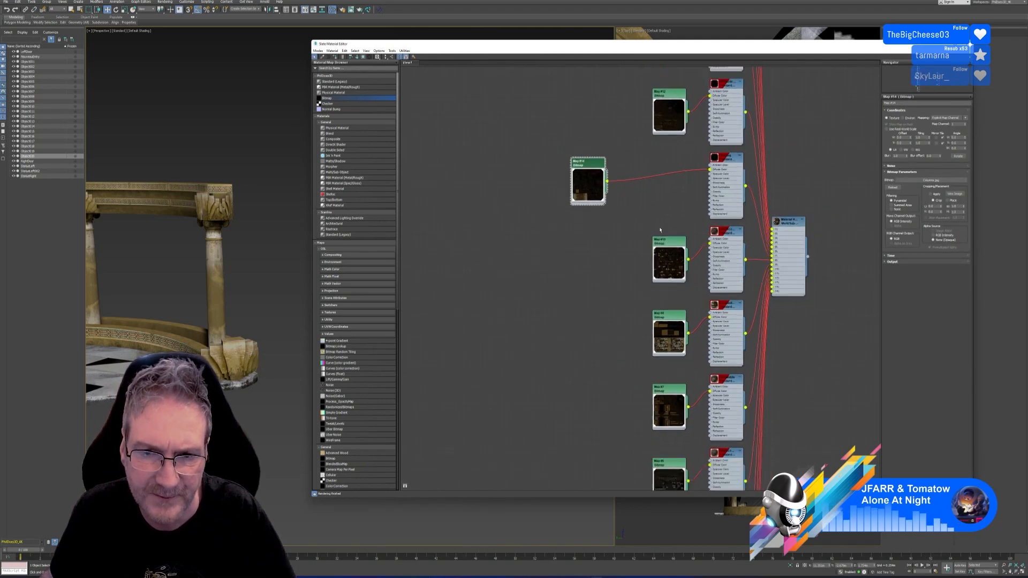
left_click_drag(615, 196, 549, 191)
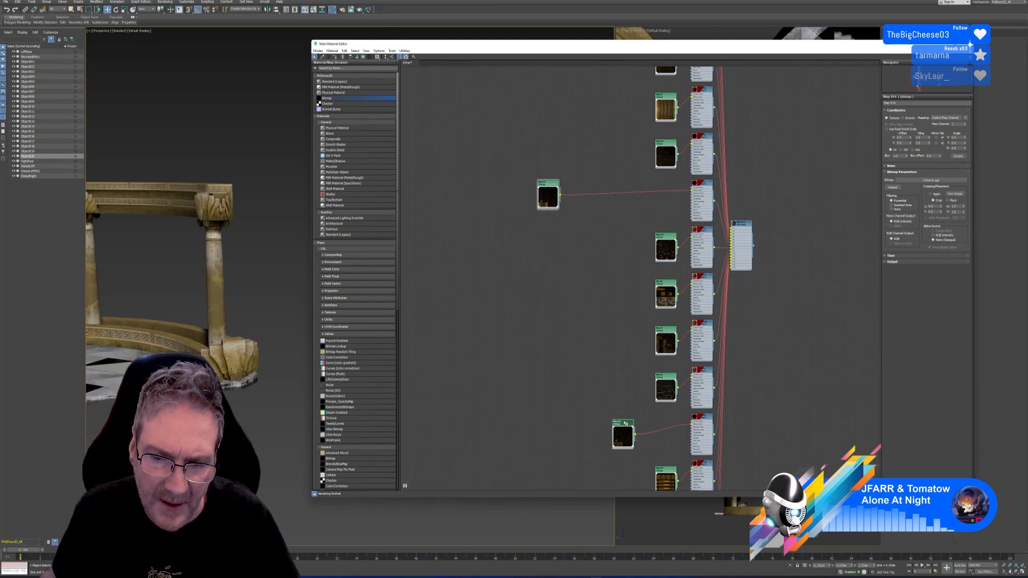
left_click_drag(624, 428, 554, 316)
scroll(554, 207, "up", 5)
scroll(554, 208, "down", 5)
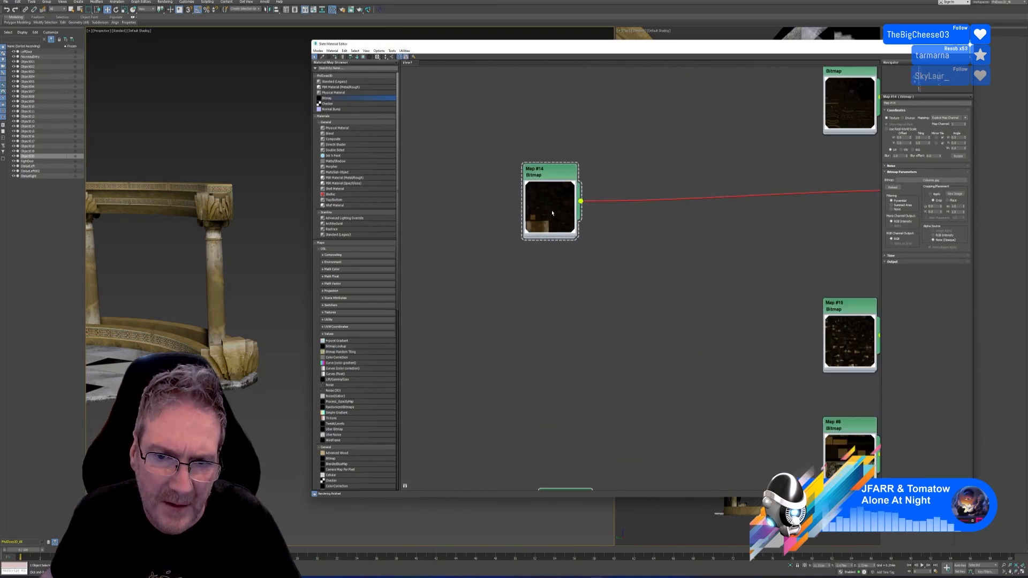
scroll(555, 208, "down", 2)
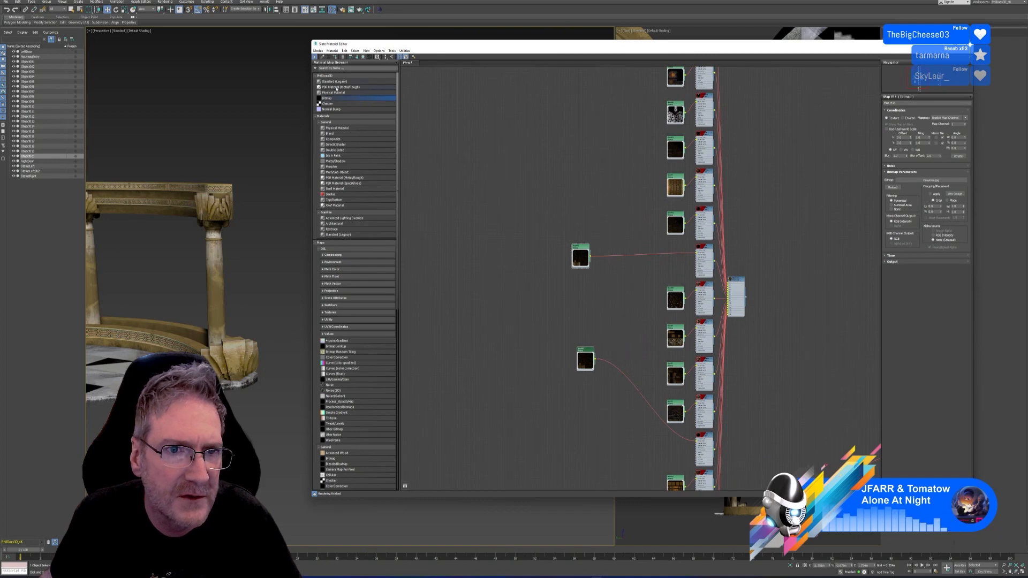
Add two new Standard (Legacy) materials in the empty area above the separated column bitmaps
left_click_drag(332, 82, 579, 122)
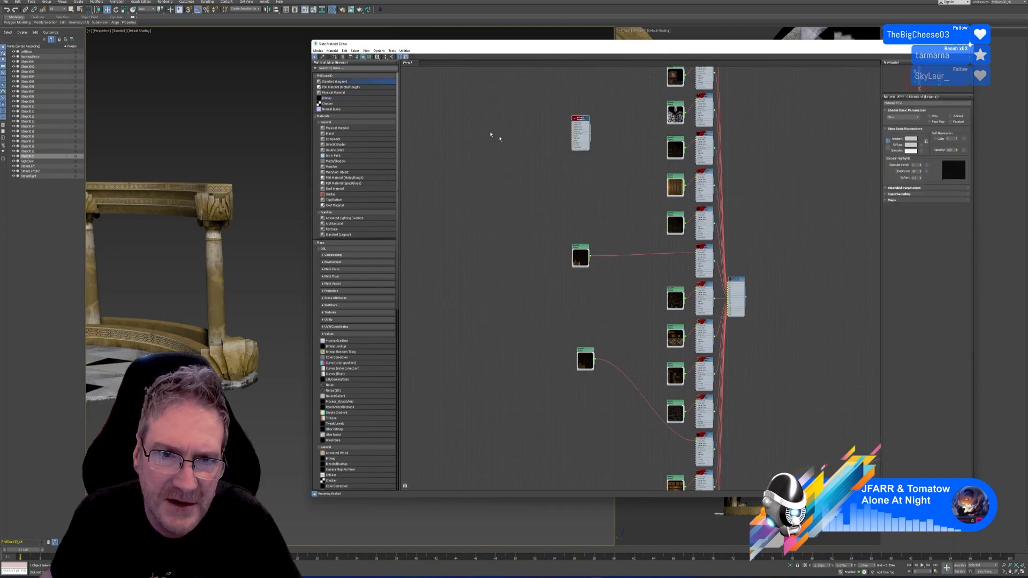
left_click_drag(575, 175, 569, 171)
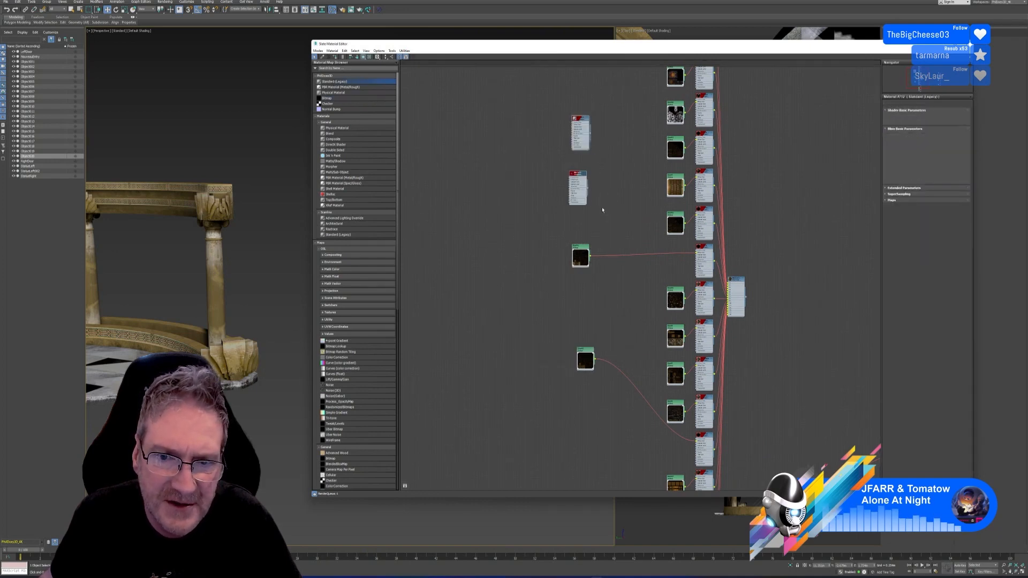
scroll(593, 248, "up", 3)
middle_click_drag(594, 258, 593, 289)
scroll(593, 290, "down", 3)
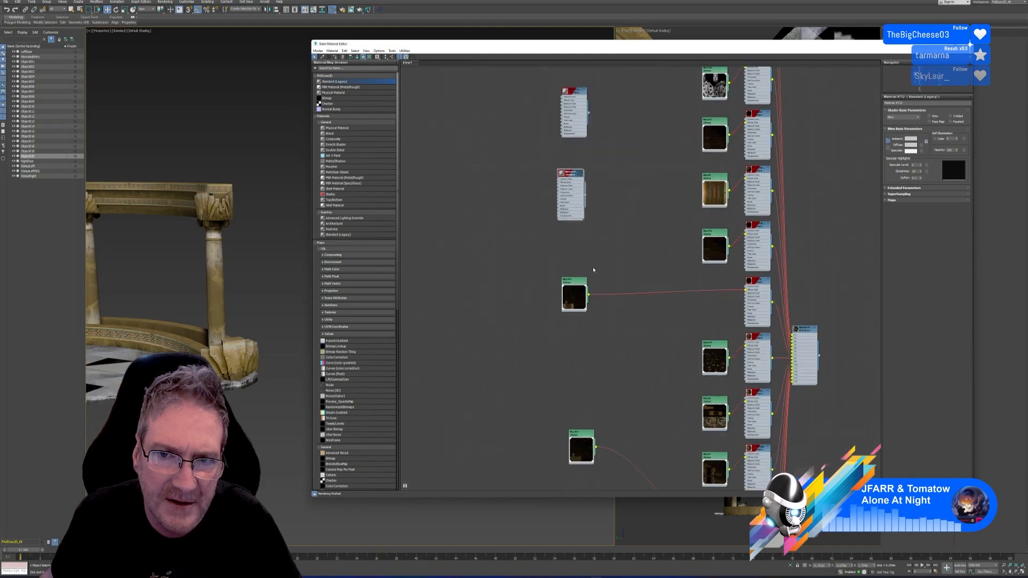
Place the new standard materials beside Map #14 and Map #18, and wire each bitmap into its material's Diffuse Color
left_click_drag(574, 194, 627, 241)
left_click_drag(587, 138, 637, 389)
scroll(596, 315, "up", 3)
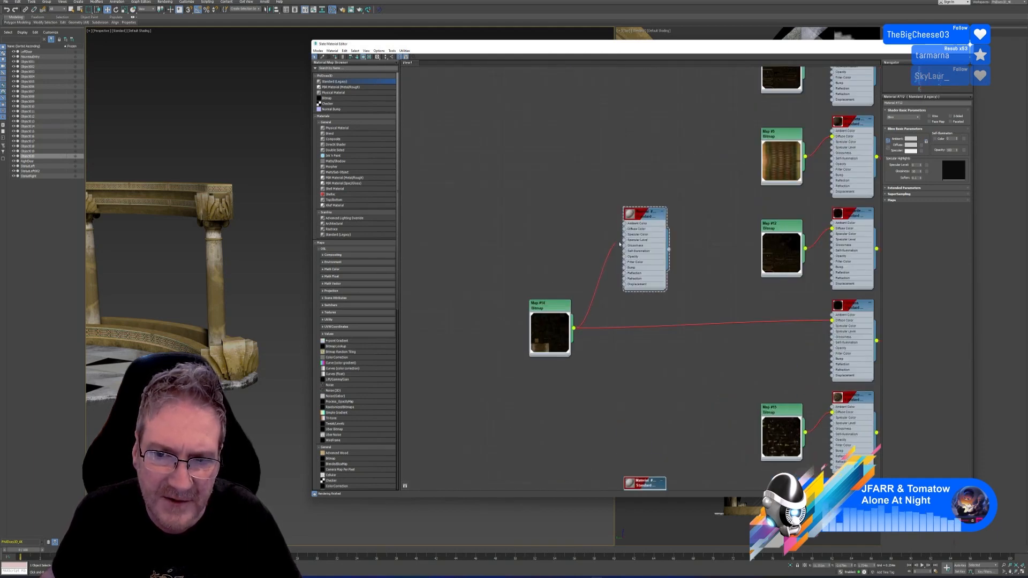
middle_click_drag(652, 478, 625, 259)
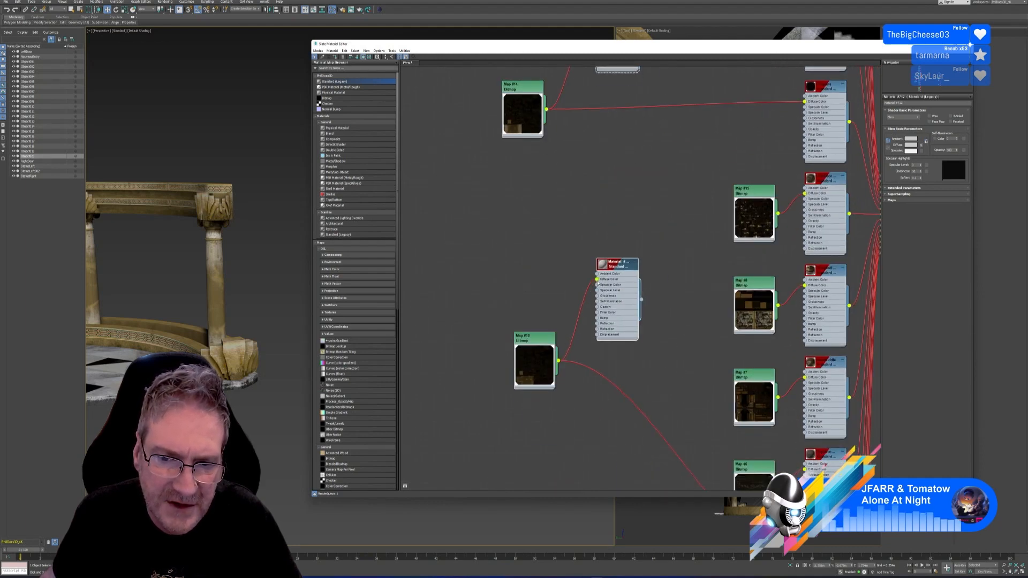
Examine the original gateway's doorway, statue and side columns in the perspective view
scroll(113, 298, "down", 2)
middle_click_drag(138, 293, 369, 268)
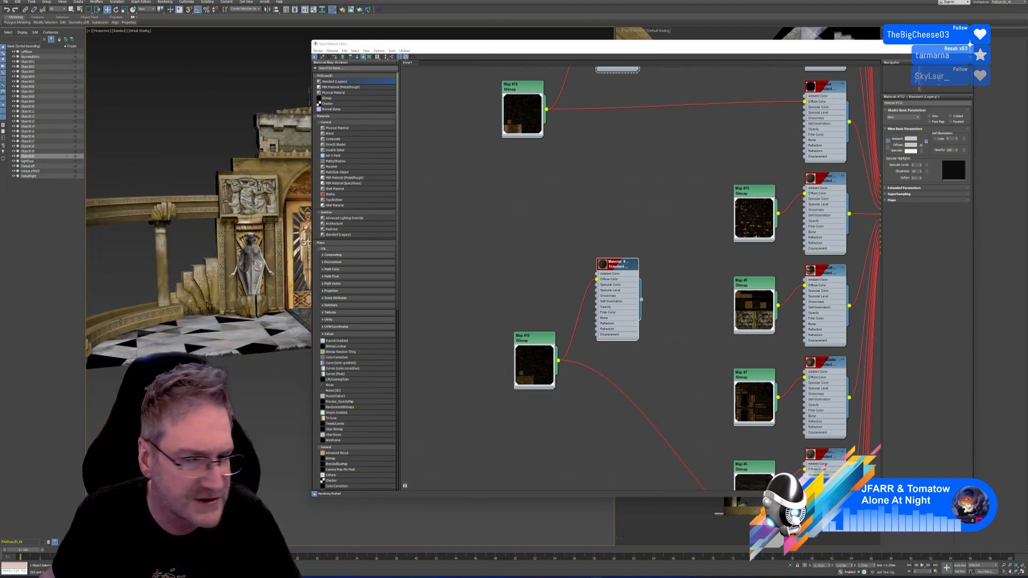
mouse_move(293, 273)
middle_mouse_down("alt")
mouse_move(319, 280)
mouse_move(284, 273)
middle_mouse_up("alt")
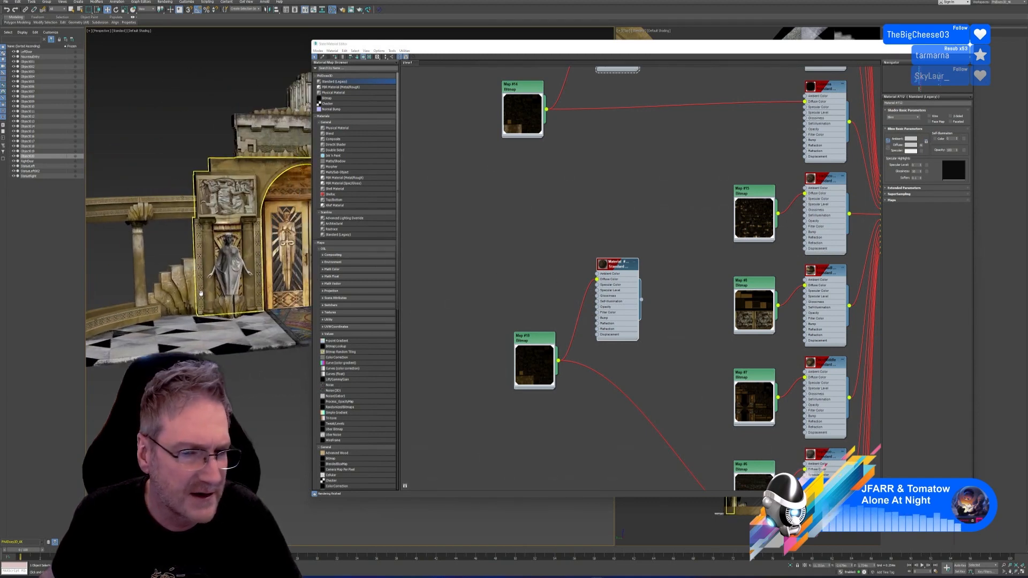
middle_click_drag(560, 228, 598, 282)
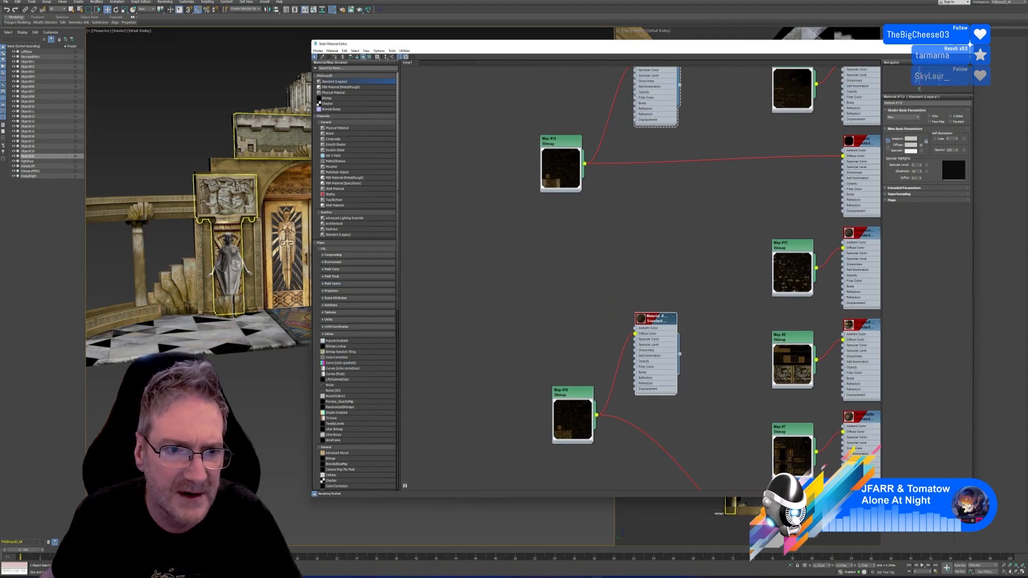
Assign the standard material fed by Map #14 to the selected freestanding column
scroll(235, 236, "down", 3)
middle_click_drag(247, 238, 80, 241)
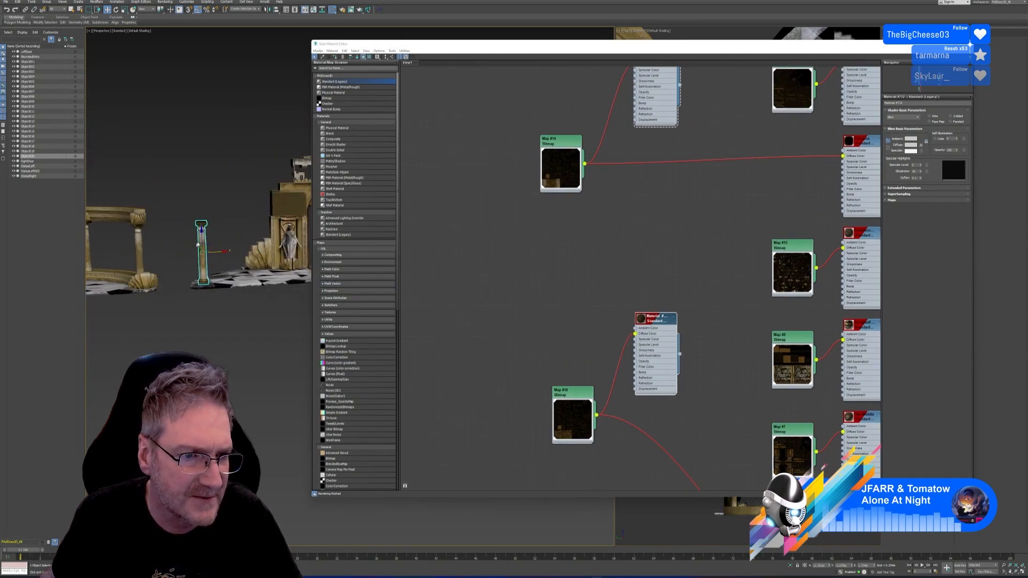
scroll(214, 243, "up", 6)
middle_click_drag(244, 240, 251, 193)
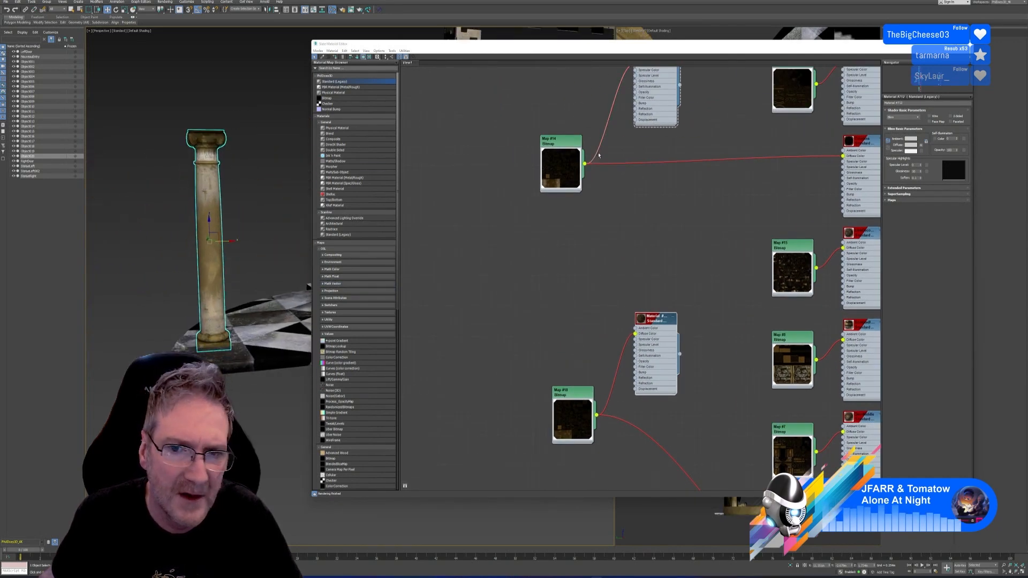
middle_click_drag(660, 140, 630, 213)
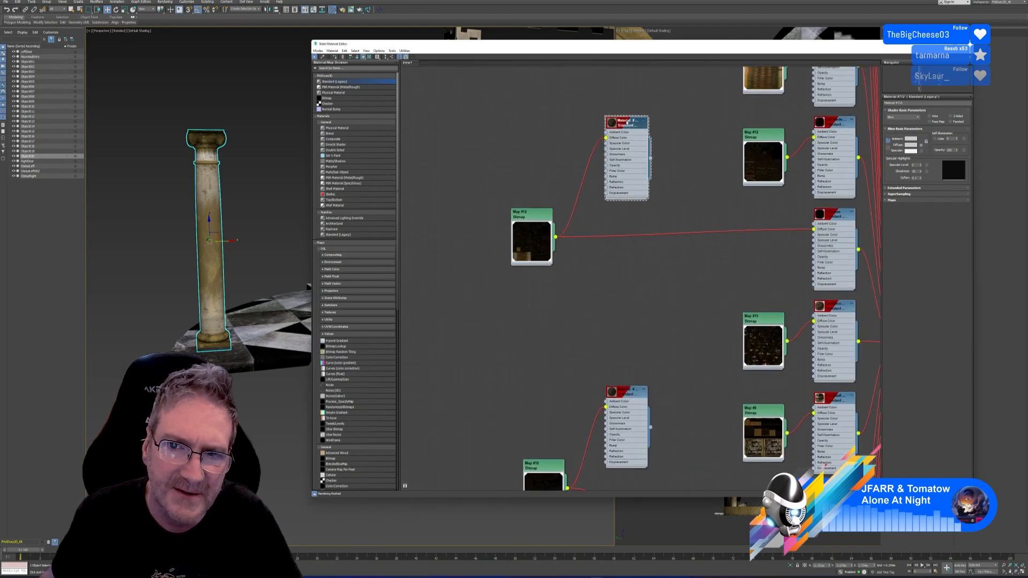
right_click(627, 122)
left_click(626, 123)
right_click(626, 123)
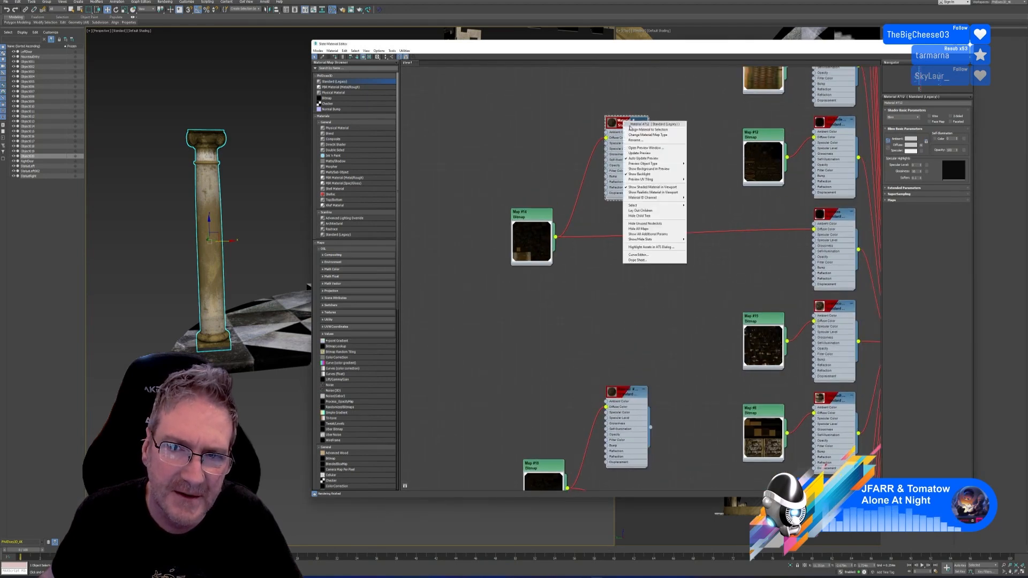
left_click(632, 130)
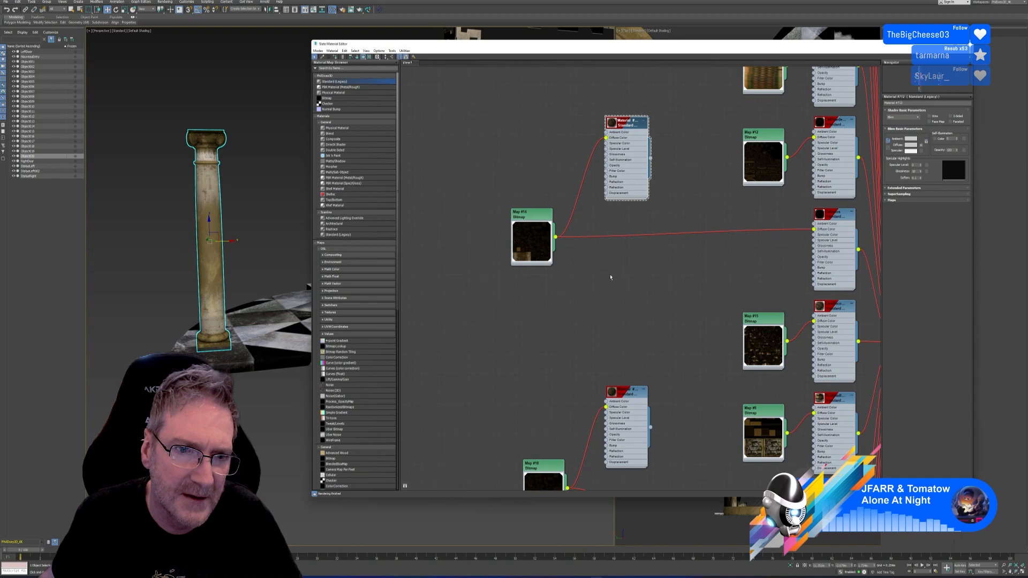
Try the standard material fed by Map #18 on the selected column and inspect its surface
middle_click_drag(617, 275, 610, 179)
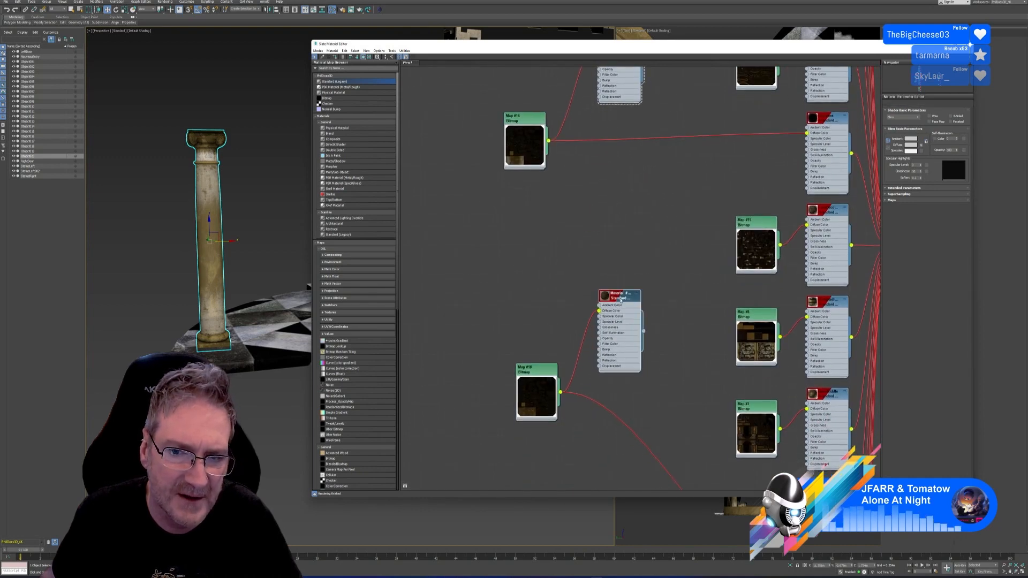
right_click(621, 298)
left_click(630, 308)
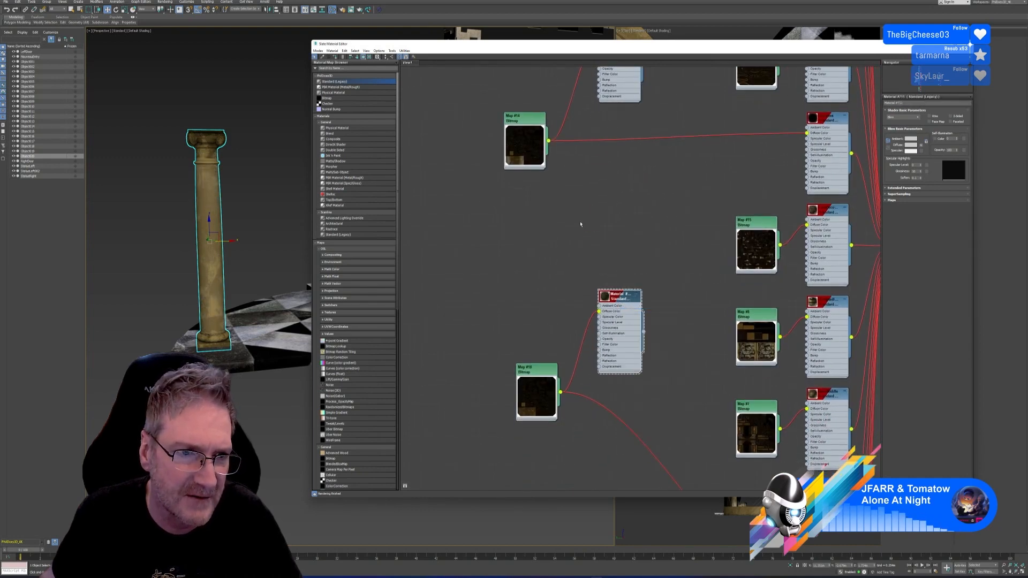
middle_click_drag(581, 224, 584, 279)
scroll(220, 192, "up", 3)
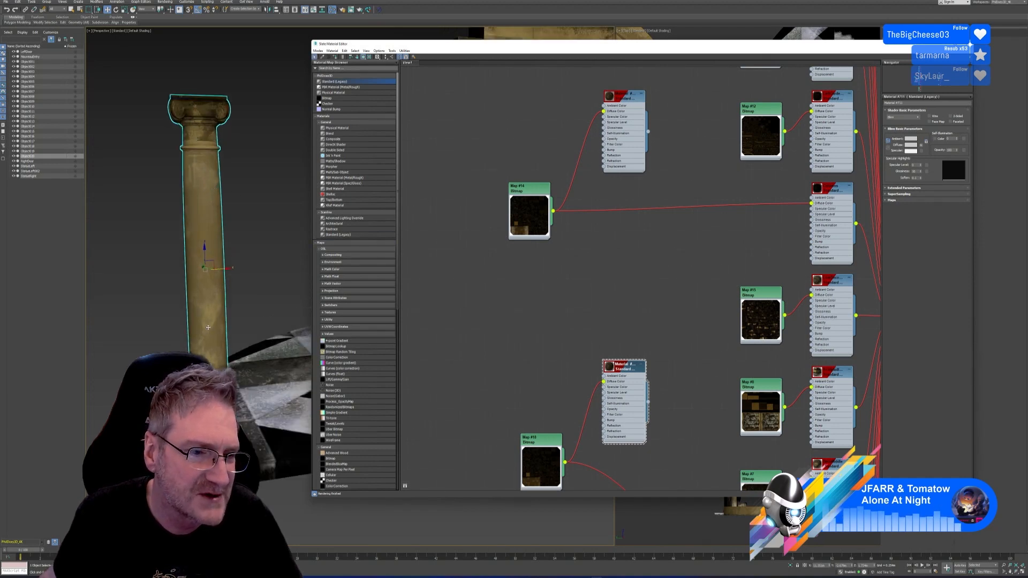
middle_click_drag(254, 348, 278, 375, "alt")
Reassign the Map #14 material to the selected column and view it beside the low-poly gateway
left_click(627, 103)
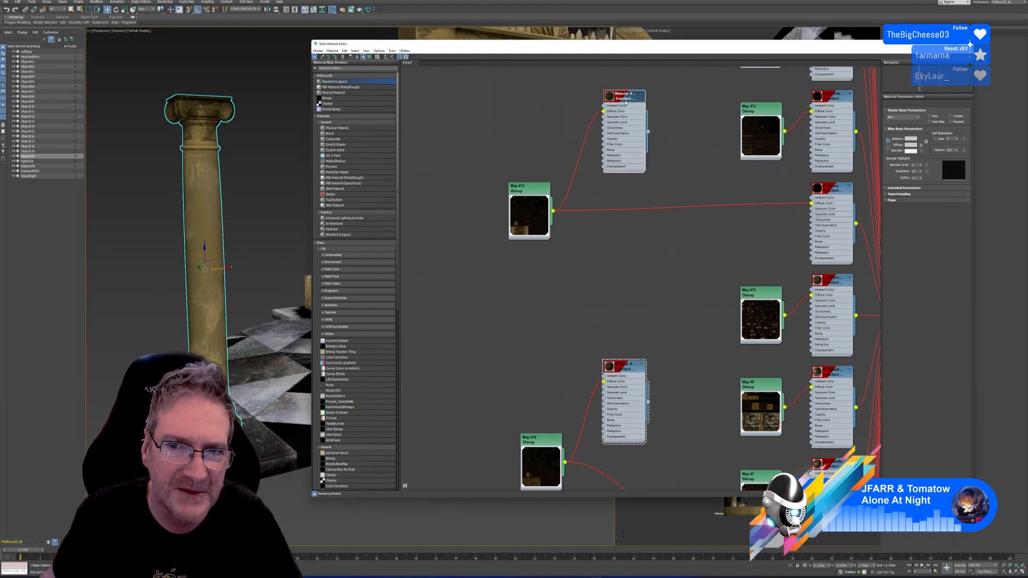
right_click(625, 99)
left_click(645, 109)
scroll(243, 213, "down", 5)
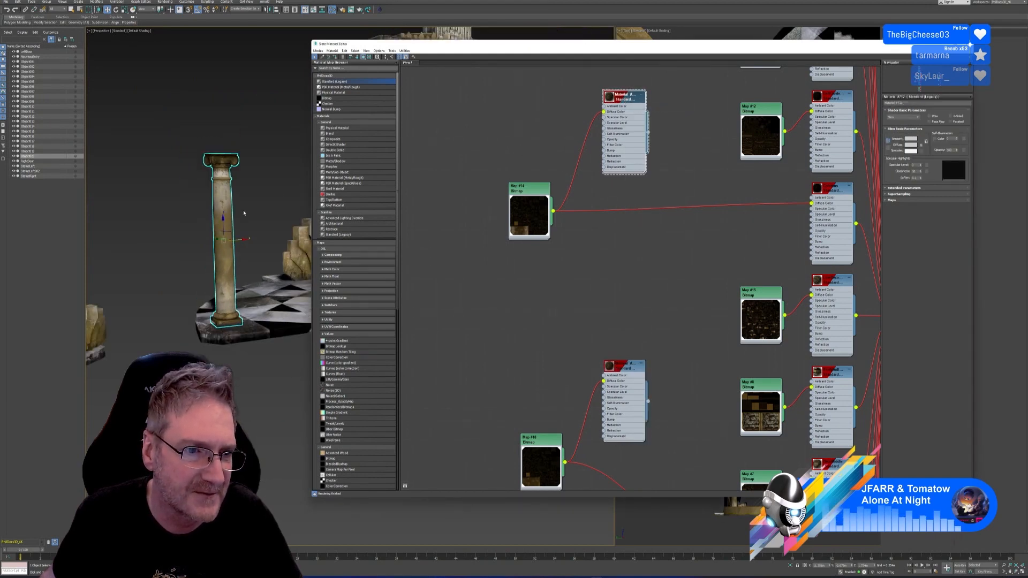
middle_click_drag(243, 155, 205, 169)
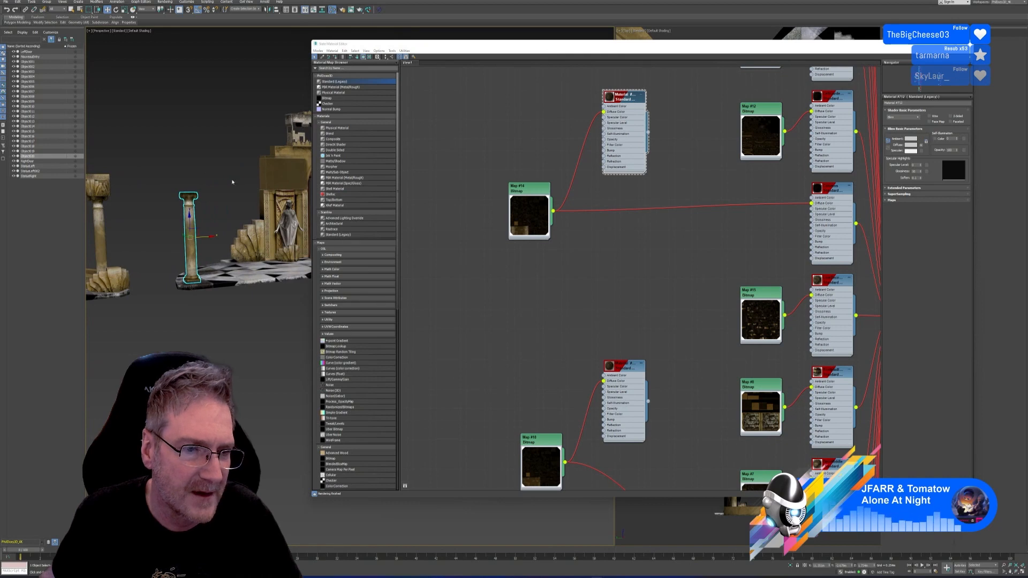
scroll(232, 182, "down", 1)
middle_click_drag(590, 161, 542, 194)
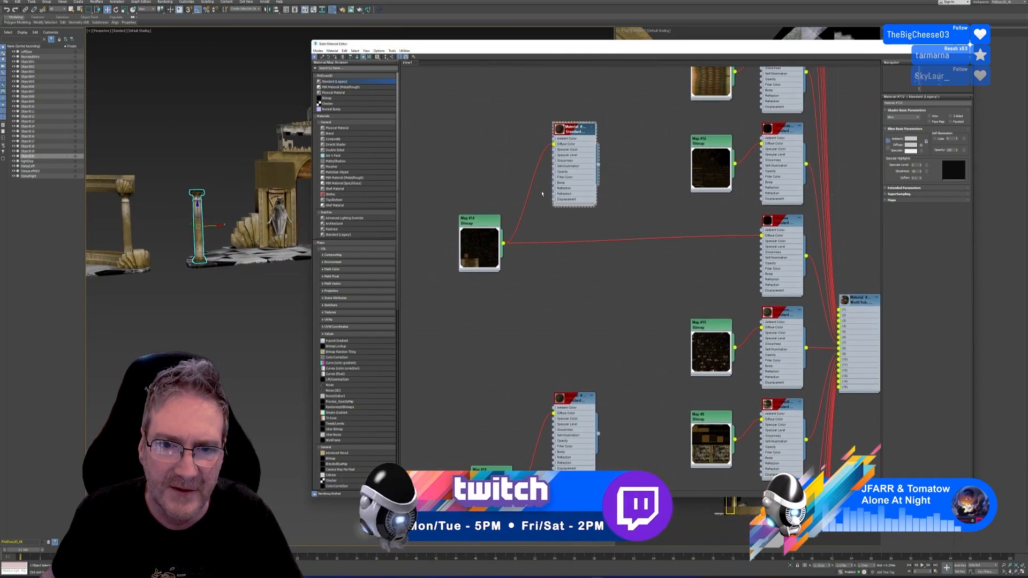
Open the bitmap file selection for Map #14 and copy the Columns.jpg file
left_click(478, 222)
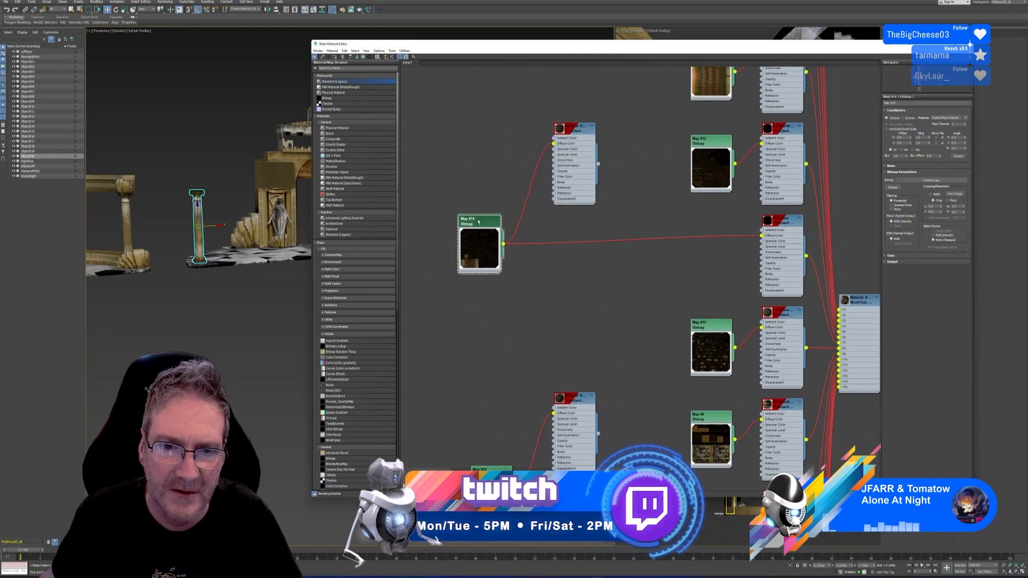
left_click(932, 180)
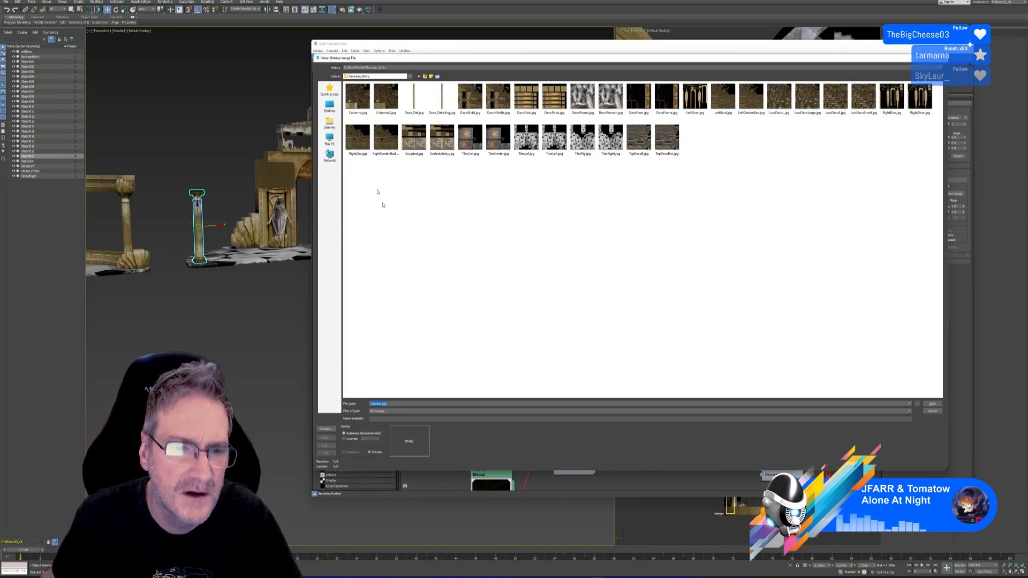
left_click(358, 102)
right_click(359, 102)
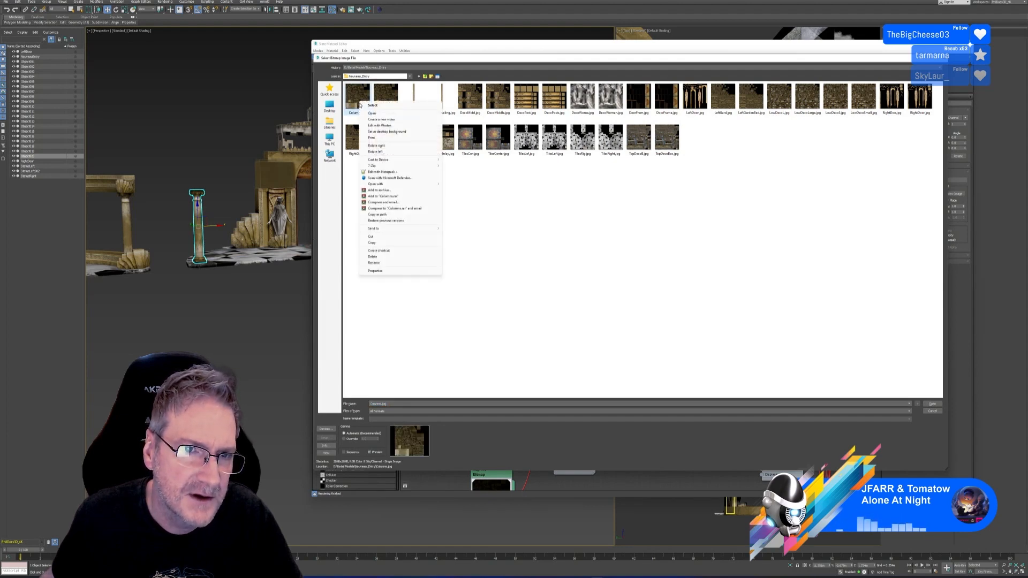
left_click(372, 243)
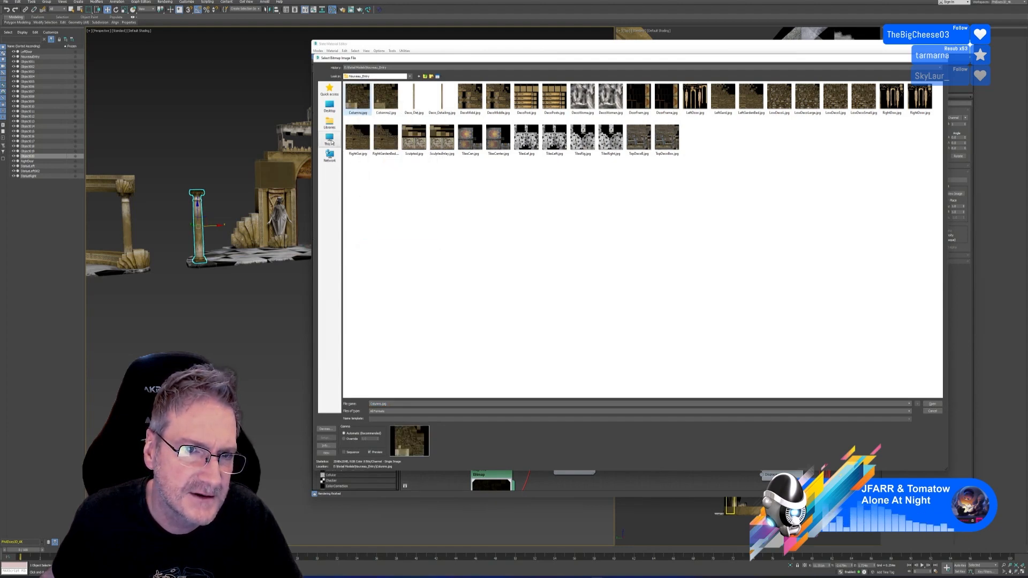
Paste Columns.jpg into the Textures folder of the Nouveau Entry model and load that copy into Map #14
left_click(329, 141)
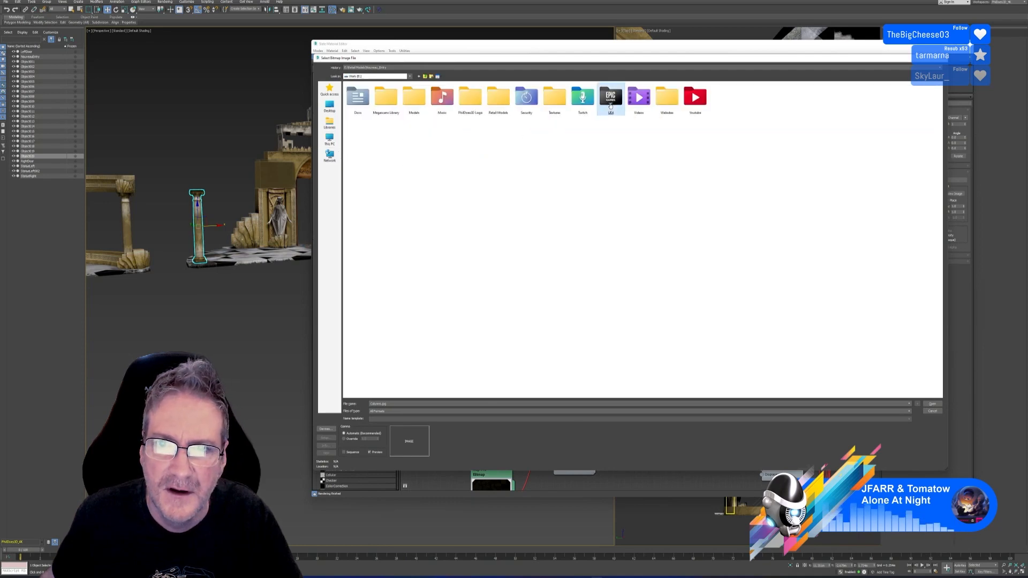
double_click(414, 97)
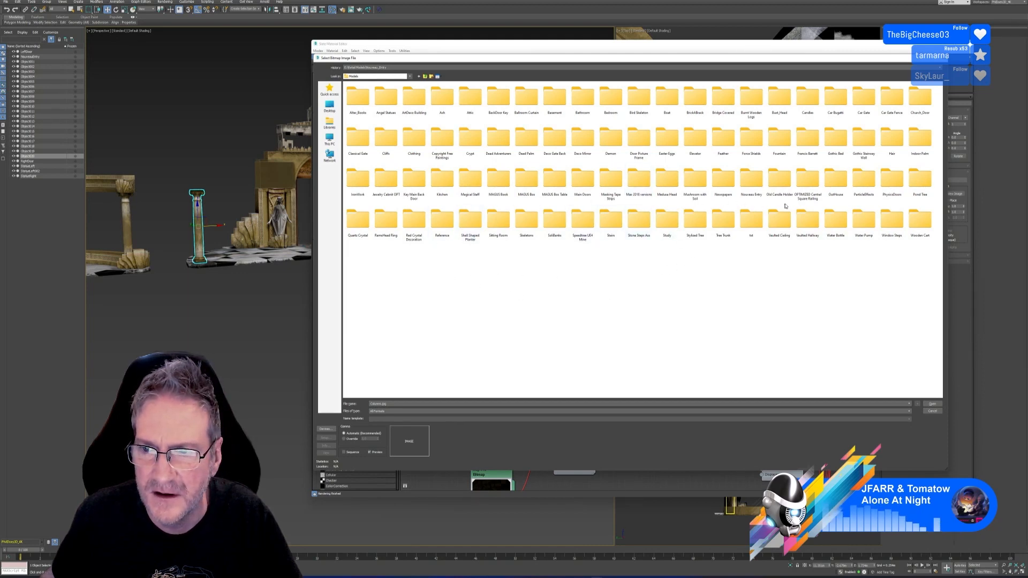
double_click(752, 197)
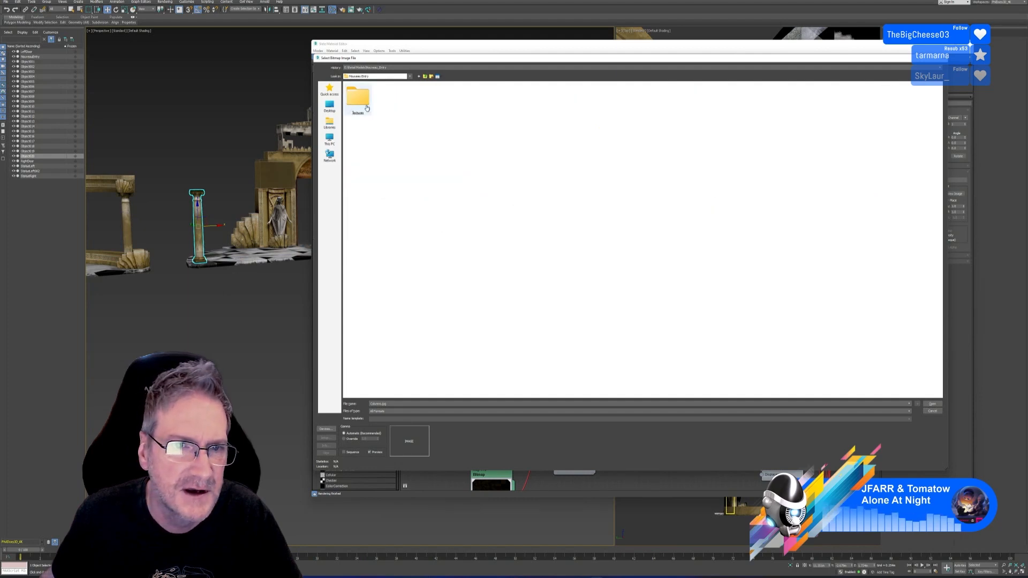
right_click(498, 236)
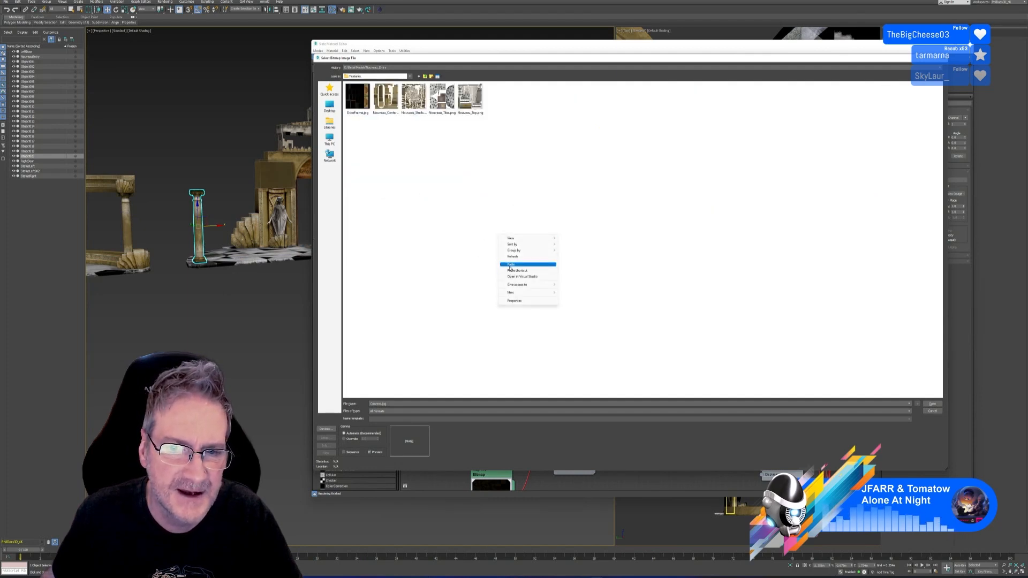
left_click(509, 266)
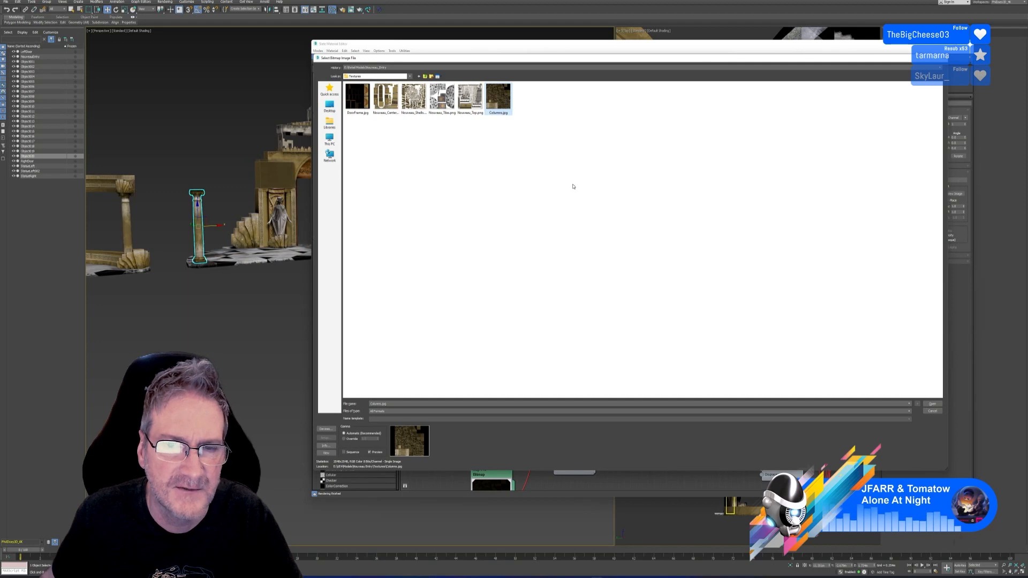
key("Return")
Add a Standard (Legacy) material and a Bitmap map using Columns.jpg above the existing baked-texture materials
scroll(589, 248, "down", 2)
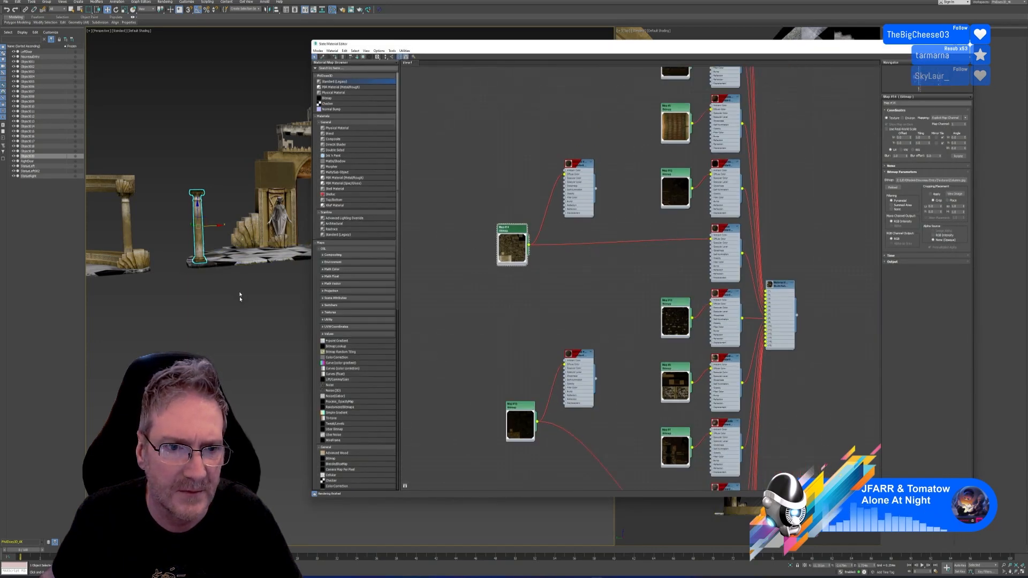
middle_click_drag(234, 302, 433, 292)
mouse_move(268, 294)
middle_mouse_down()
mouse_move(440, 292)
mouse_move(331, 302)
mouse_move(279, 279)
middle_mouse_up()
scroll(203, 241, "up", 3)
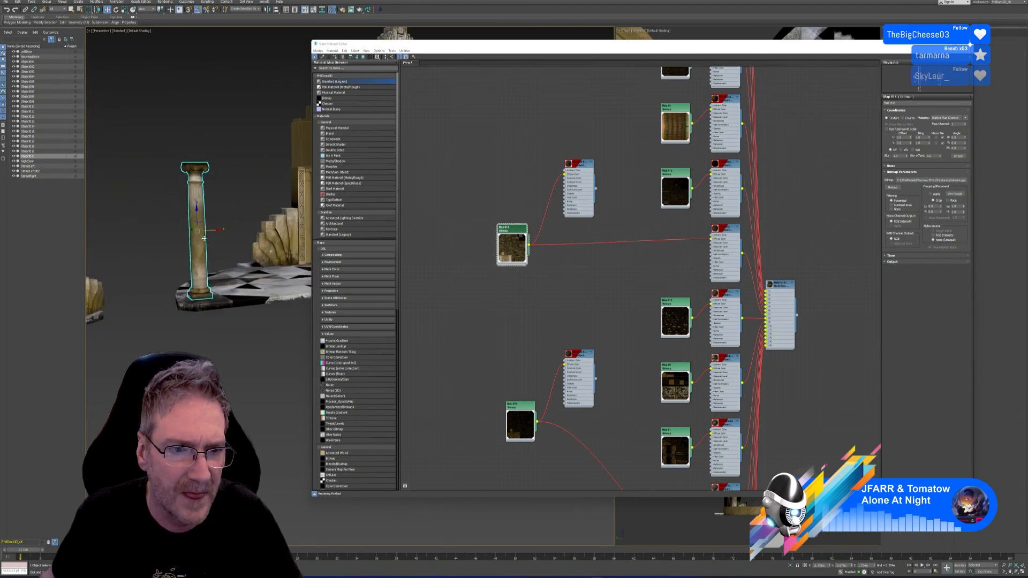
scroll(517, 281, "down", 3)
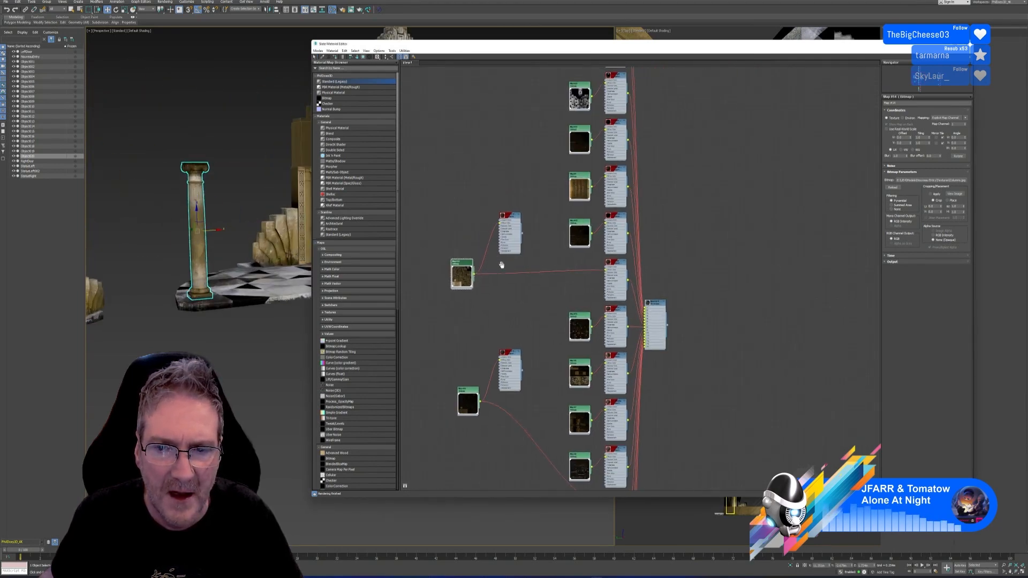
middle_click_drag(495, 254, 491, 311)
scroll(491, 312, "down", 5)
scroll(635, 272, "up", 6)
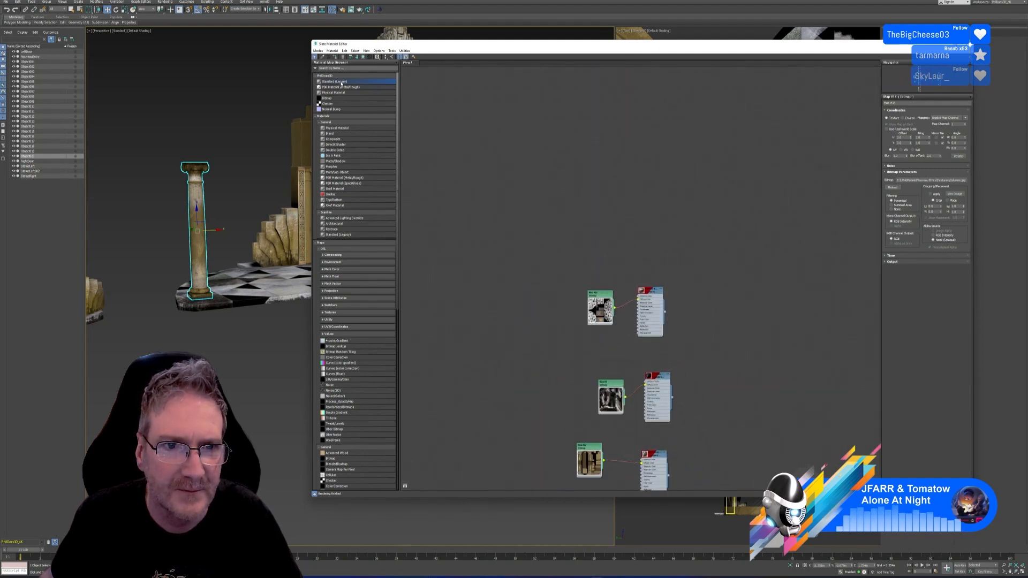
left_click_drag(642, 205, 634, 197)
left_click_drag(331, 98, 535, 180)
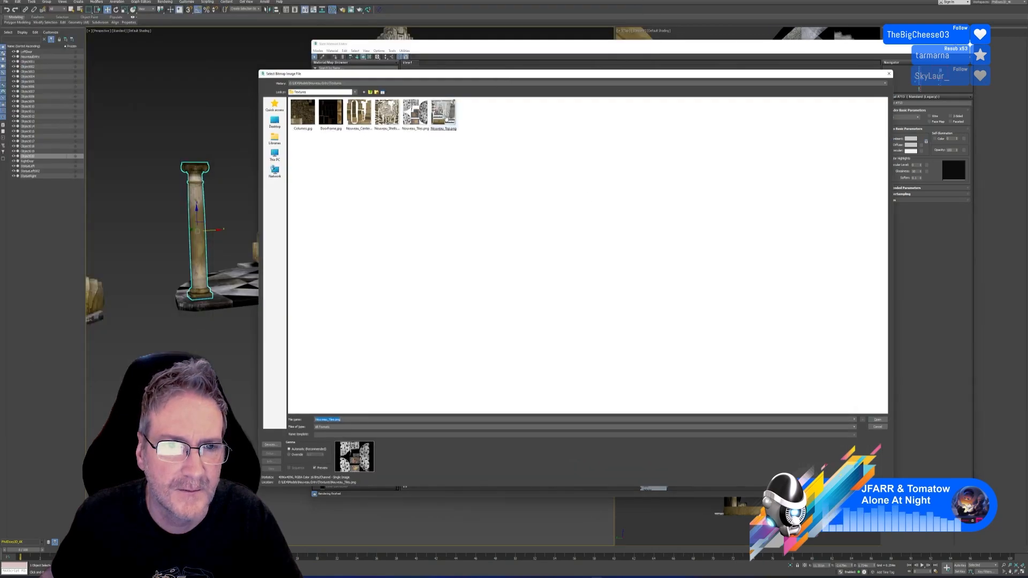
double_click(303, 112)
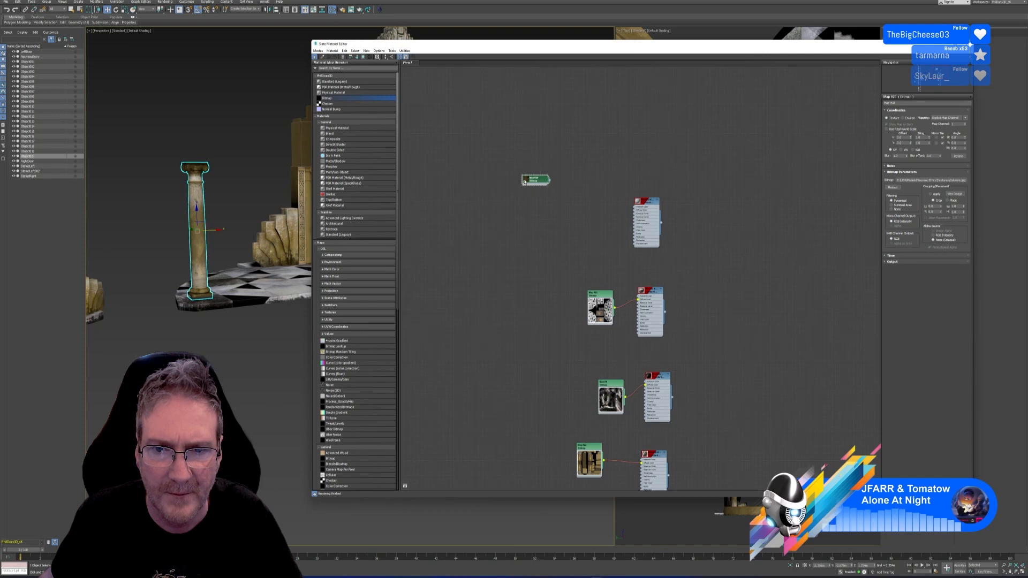
Wire the new Columns.jpg bitmap into the new material's Diffuse Color and assign that material to the selected column
left_click_drag(525, 183, 562, 205)
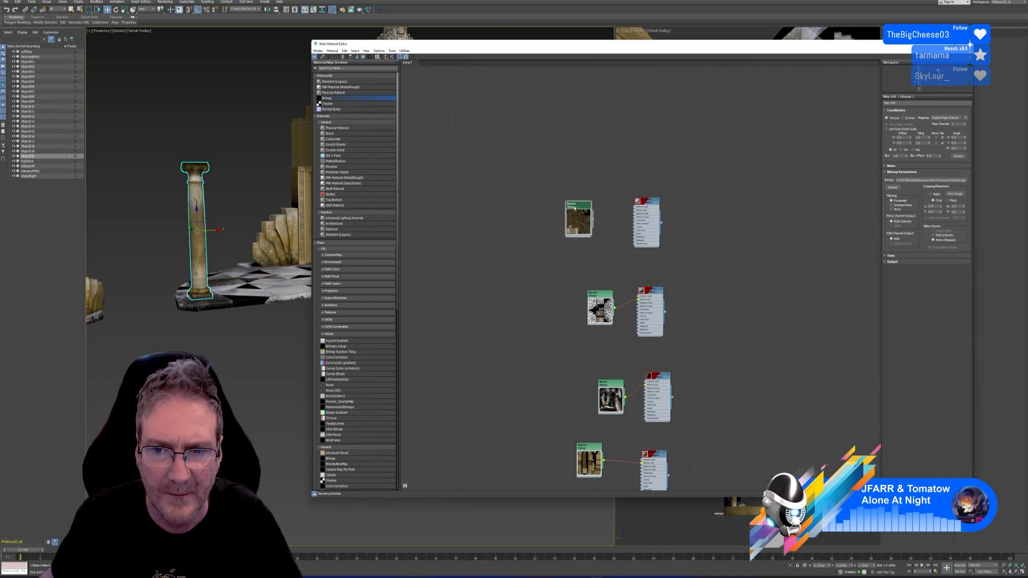
scroll(581, 219, "up", 2)
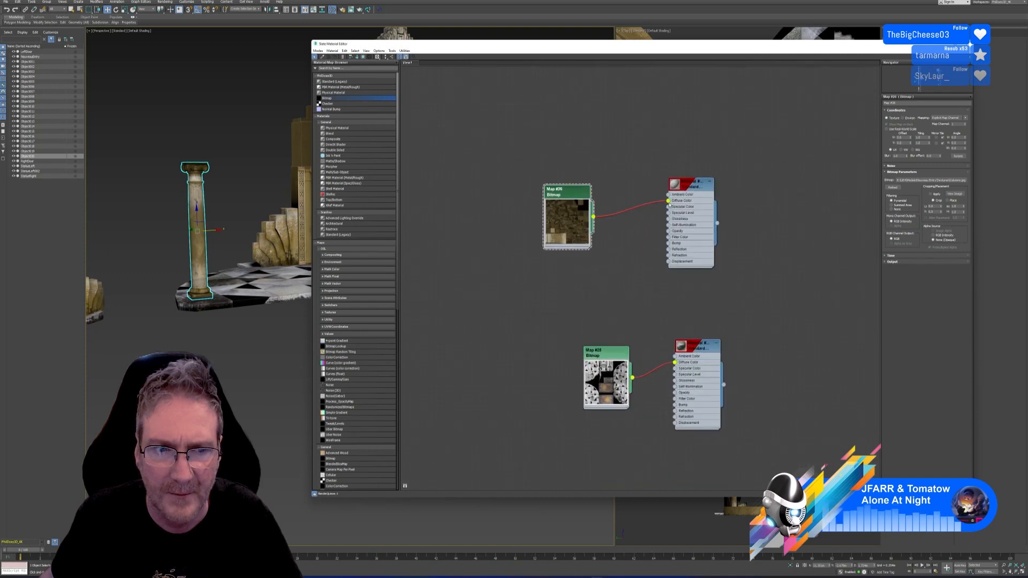
double_click(697, 189)
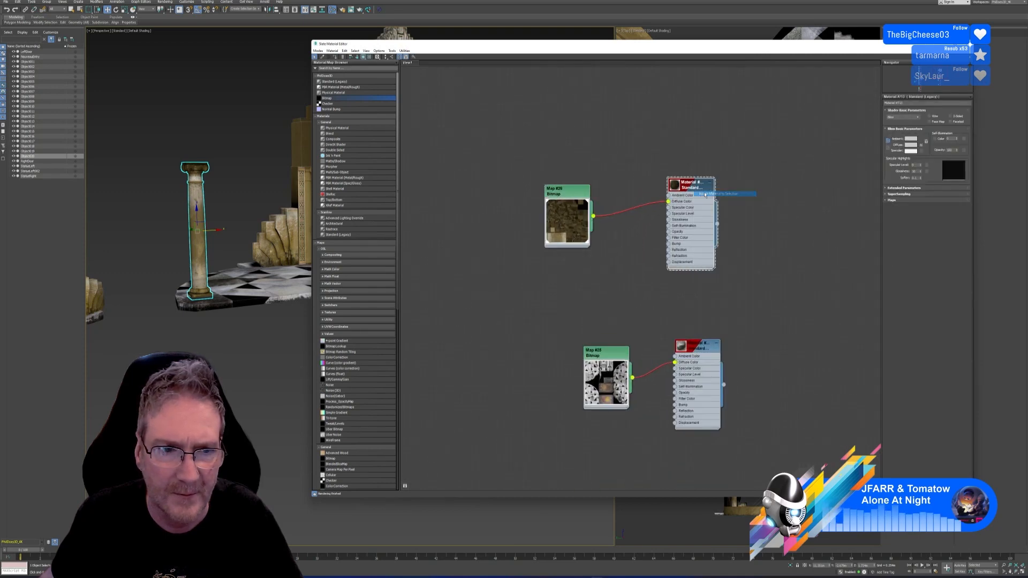
left_click(967, 43)
Select the column beside the left-hand statue on the original gateway and center its pivot on the object
scroll(321, 369, "up", 4)
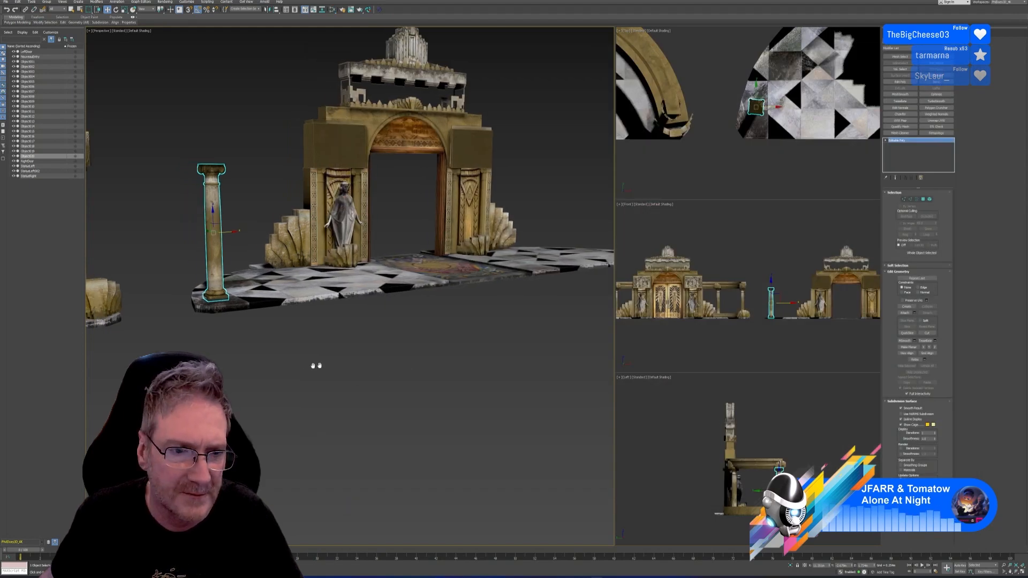
scroll(340, 365, "down", 3)
middle_click_drag(259, 372, 471, 335)
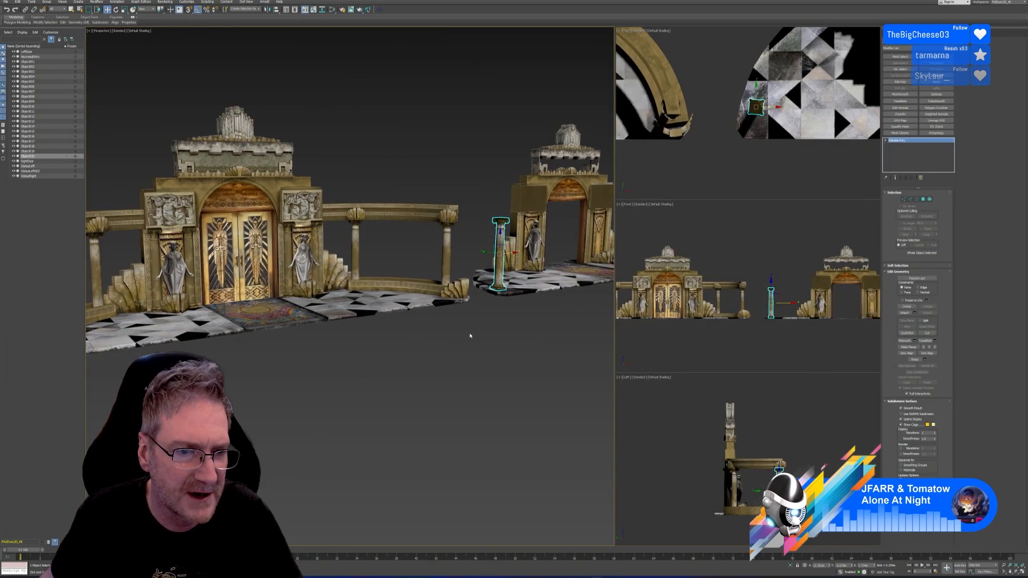
middle_click_drag(253, 338, 294, 343)
scroll(209, 289, "up", 4)
left_click(196, 273)
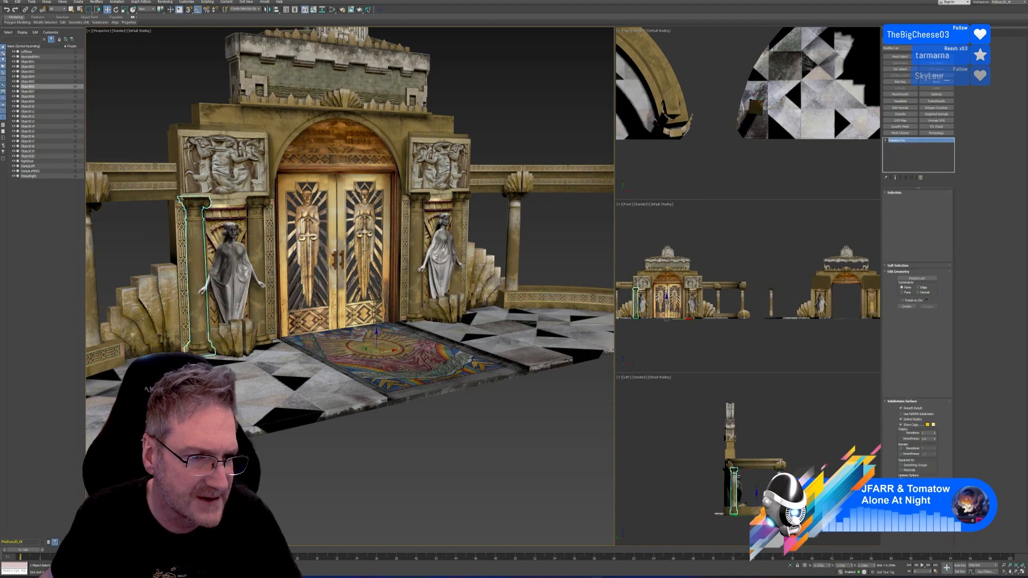
scroll(718, 141, "down", 5)
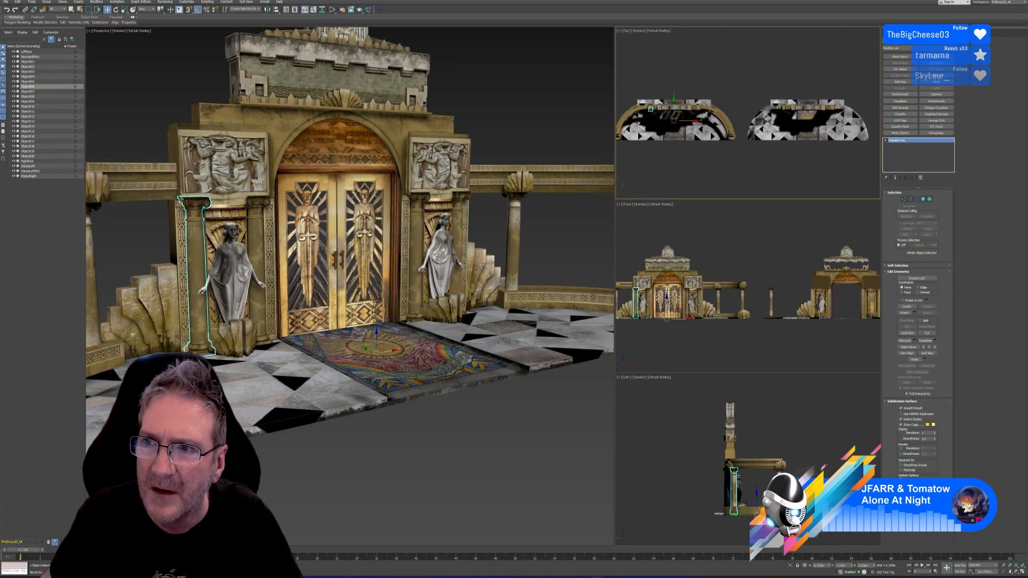
left_click(907, 33)
left_click(907, 71)
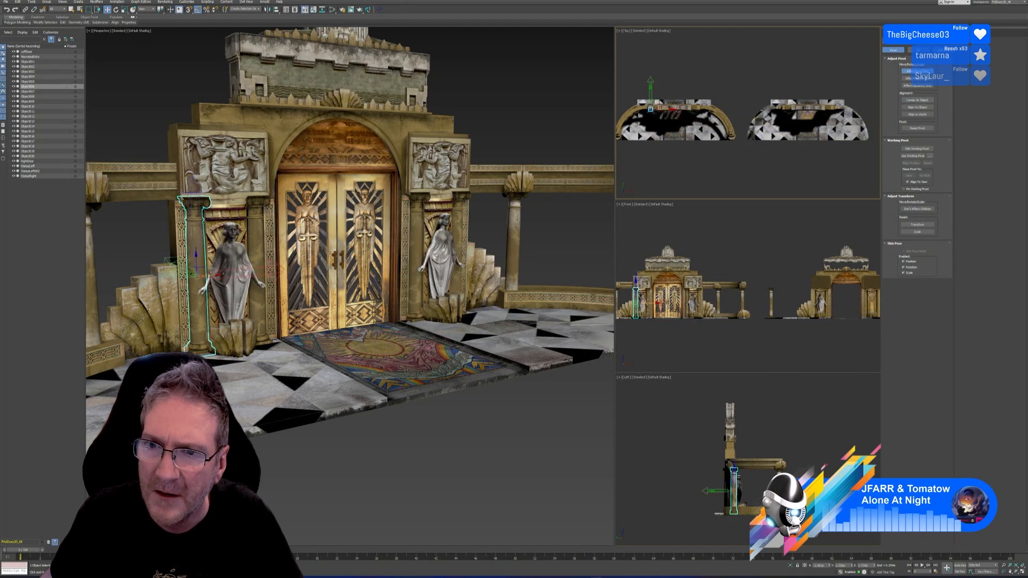
left_click(913, 72)
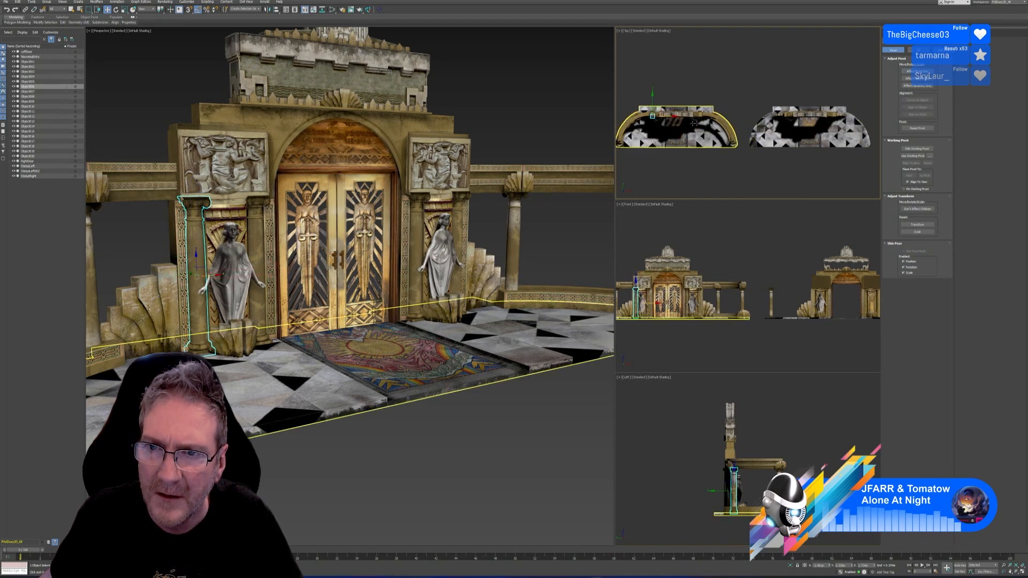
Copy that column as one independent copy onto the lower-polygon gateway and adjust its position beside the left-hand statue
left_click_drag(671, 116, 802, 113, "shift")
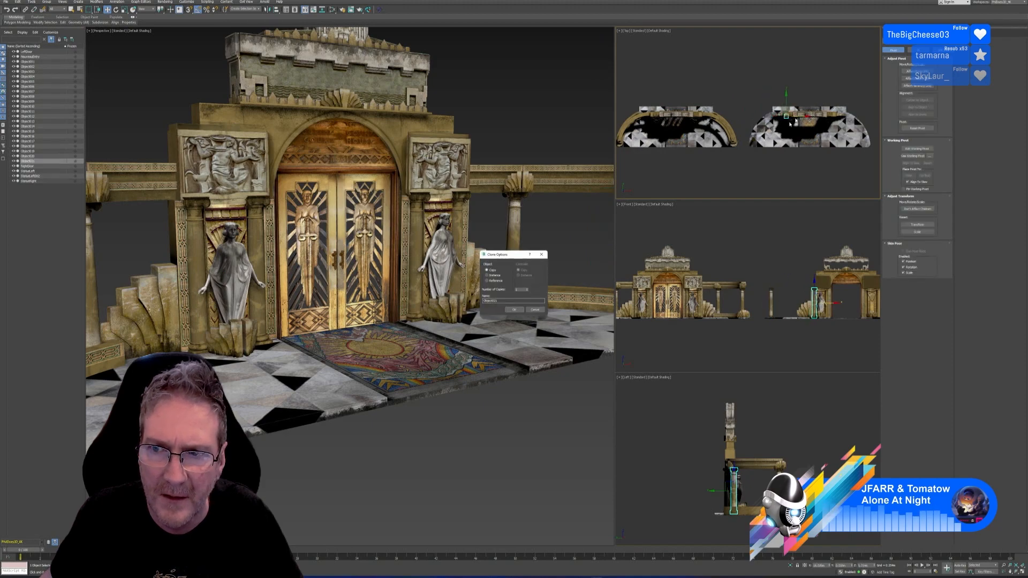
left_click(517, 311)
mouse_move(589, 227)
middle_mouse_down()
mouse_move(327, 289)
mouse_move(230, 294)
middle_mouse_up()
scroll(365, 321, "up", 6)
middle_click_drag(365, 322, 392, 327, "alt")
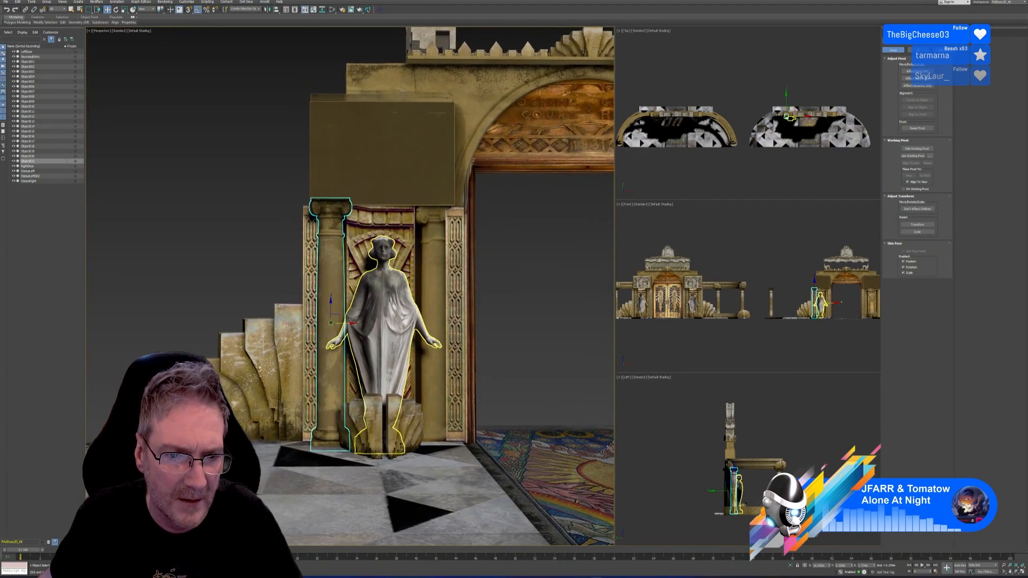
left_click_drag(348, 321, 350, 323)
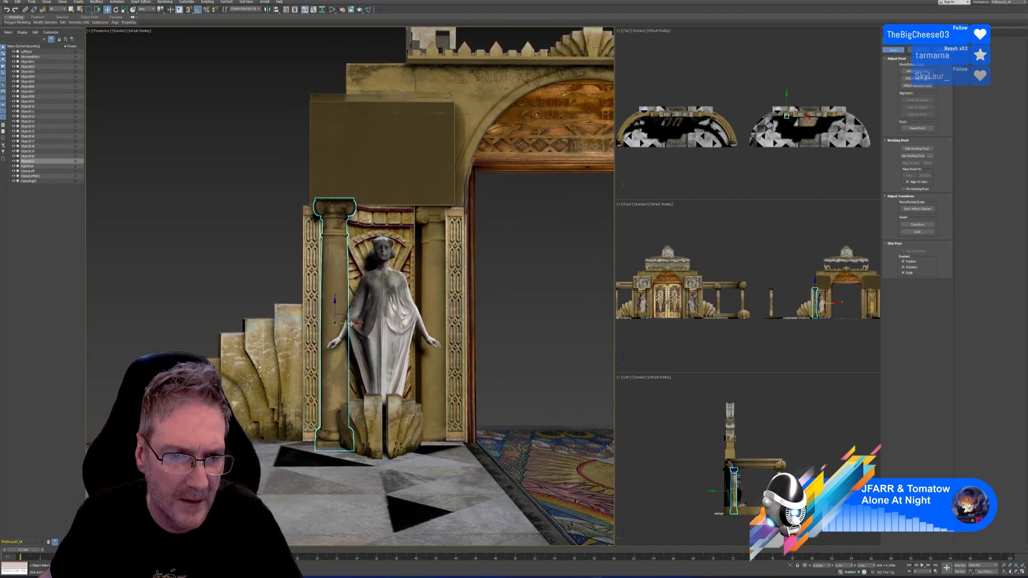
Add a Standard (Legacy) material and a Bitmap map above the Columns.jpg material for the copied column
key("m")
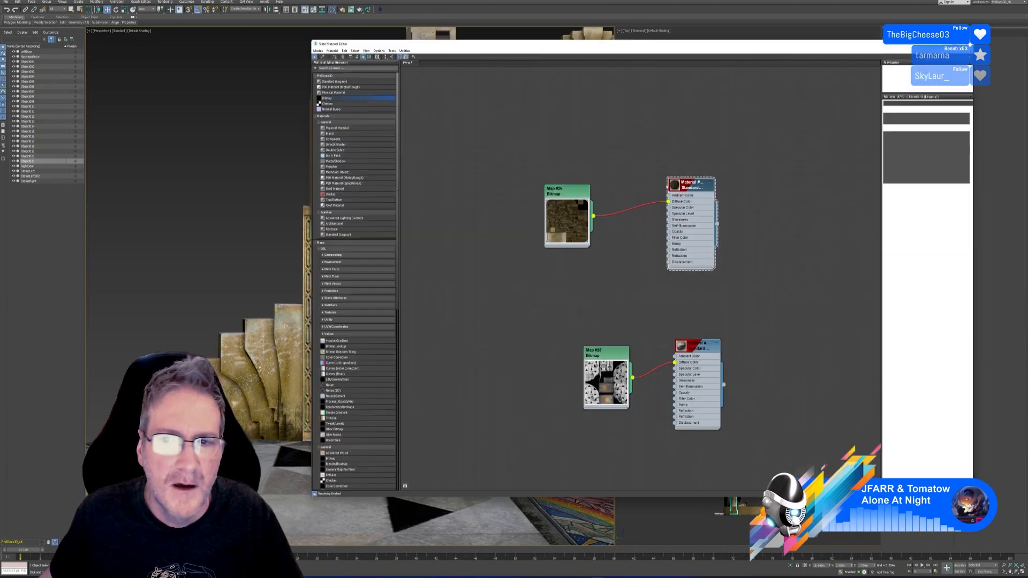
scroll(576, 201, "up", 3)
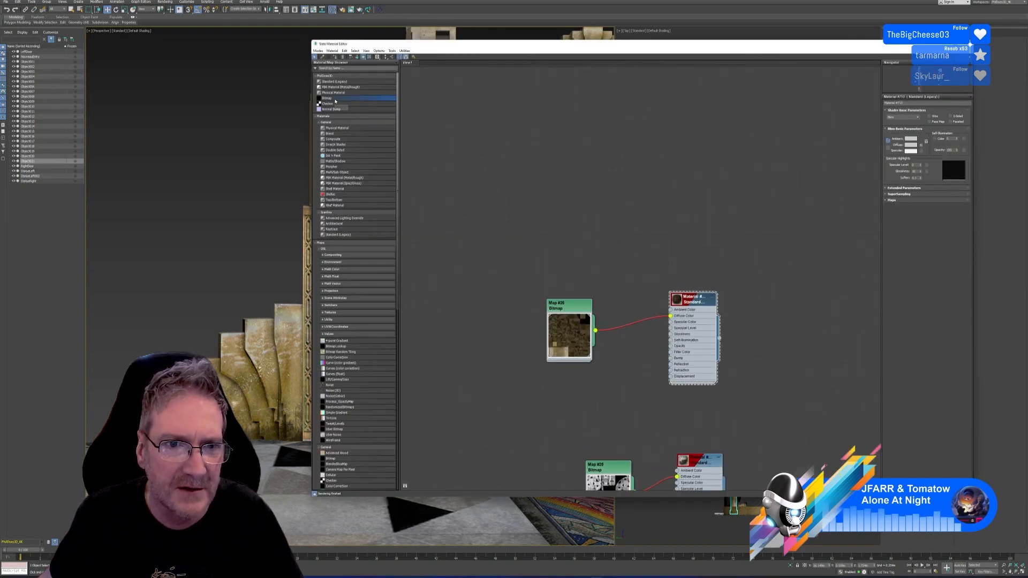
left_click(336, 82)
left_click(662, 140)
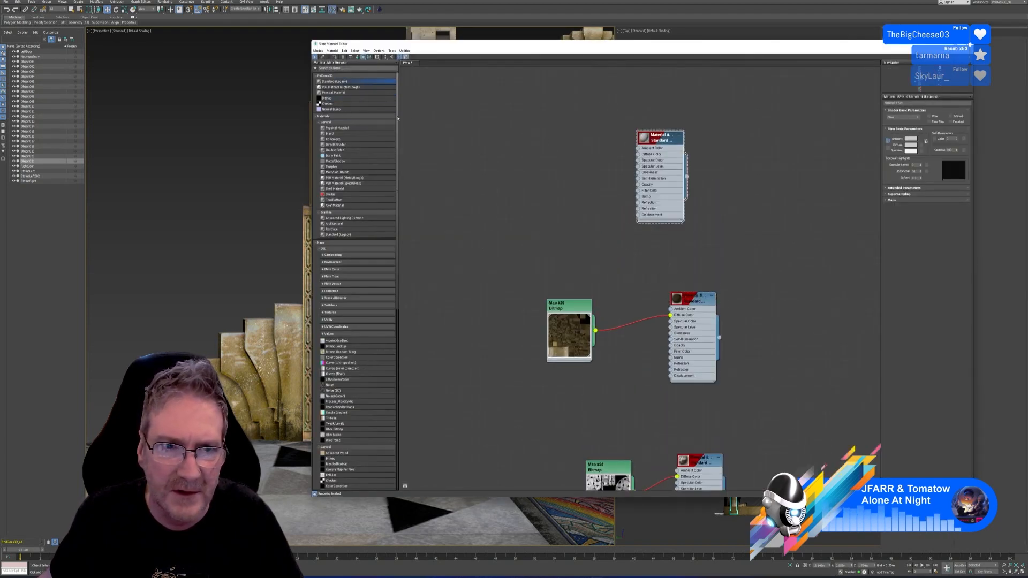
left_click_drag(333, 100, 573, 138)
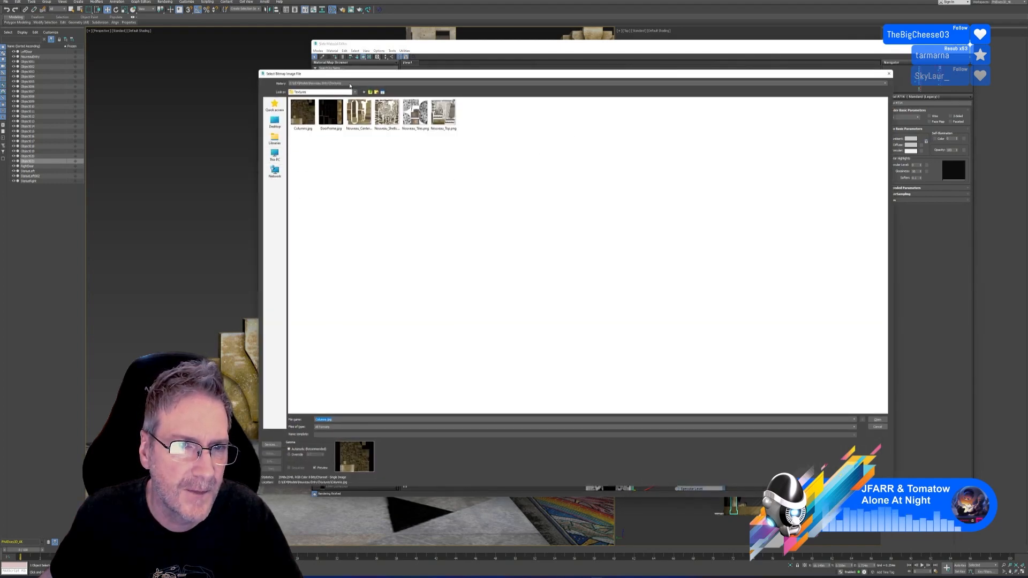
Copy Columns2.jpg from the Nouveau_Entry folder into the model's Textures folder and dismiss the bitmap file selection
left_click(349, 84)
left_click(310, 92)
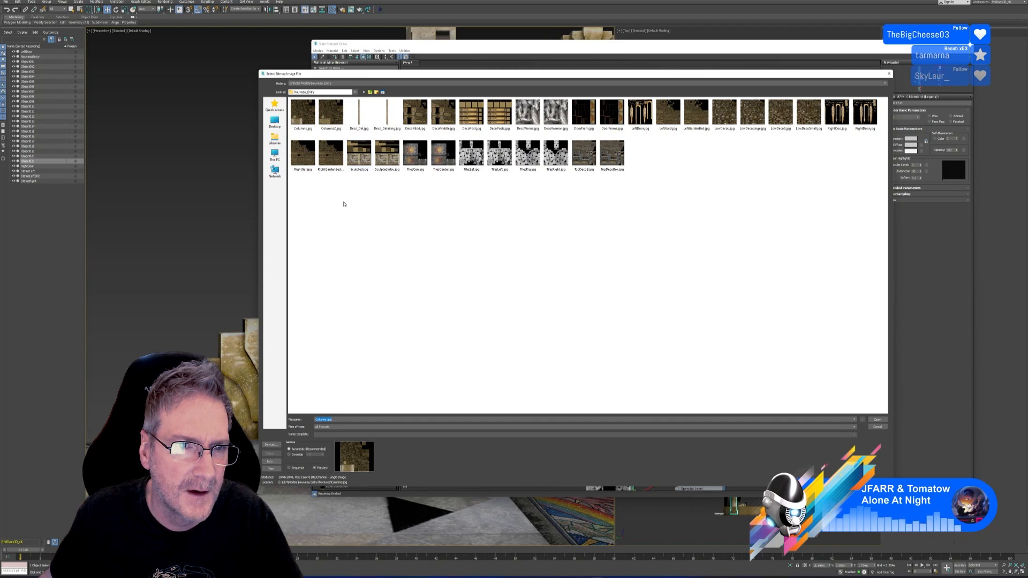
right_click(329, 123)
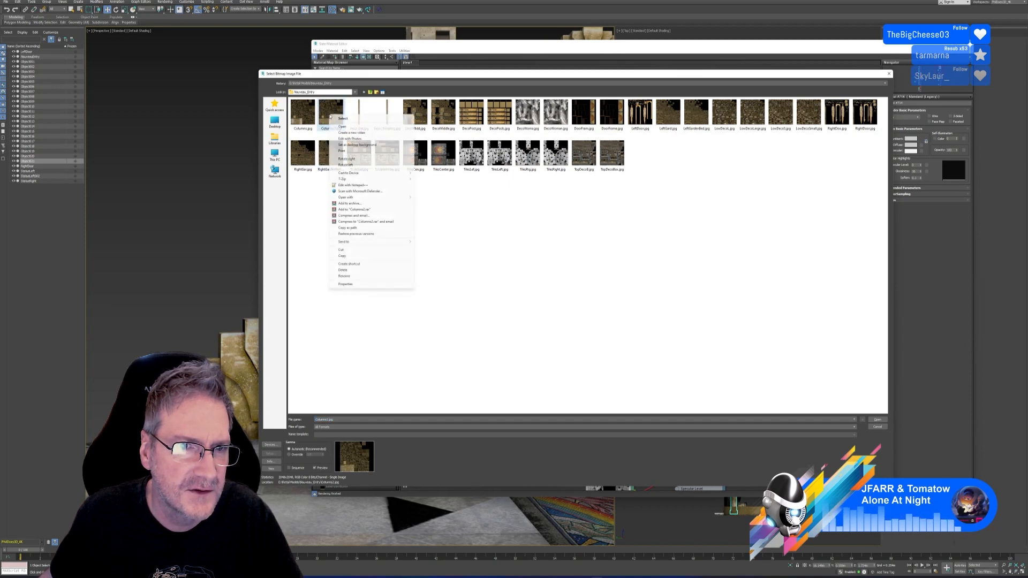
left_click(340, 257)
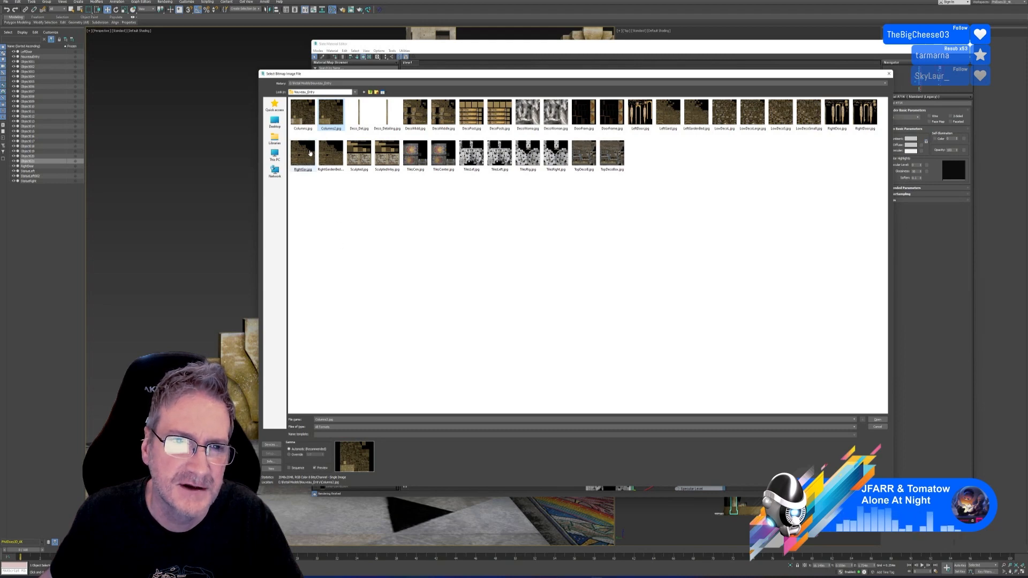
left_click(334, 84)
left_click(335, 86)
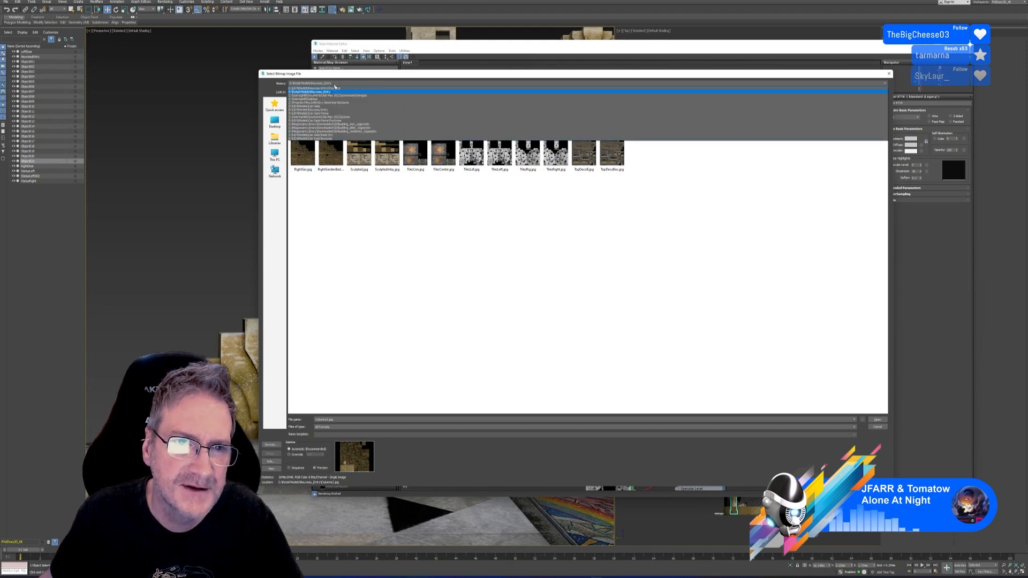
right_click(406, 190)
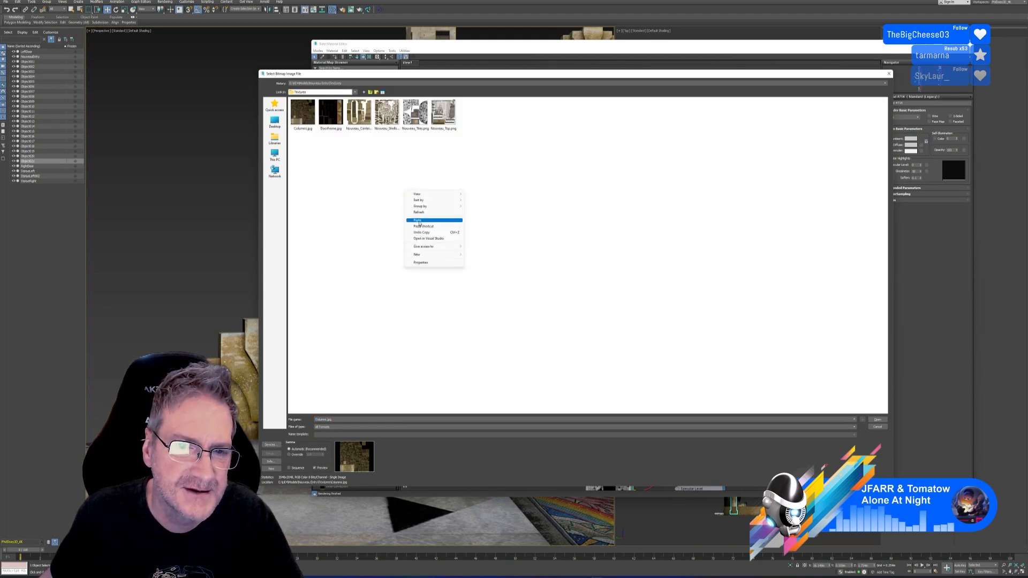
left_click(420, 220)
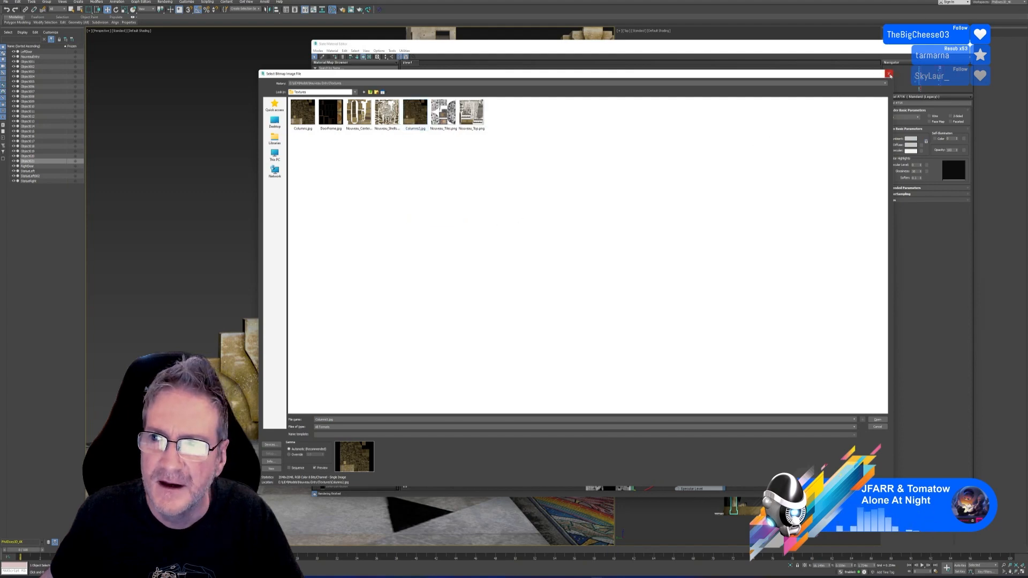
left_click(889, 73)
Load Columns2.jpg from the Textures folder into the new bitmap, Map #27
left_click(560, 140)
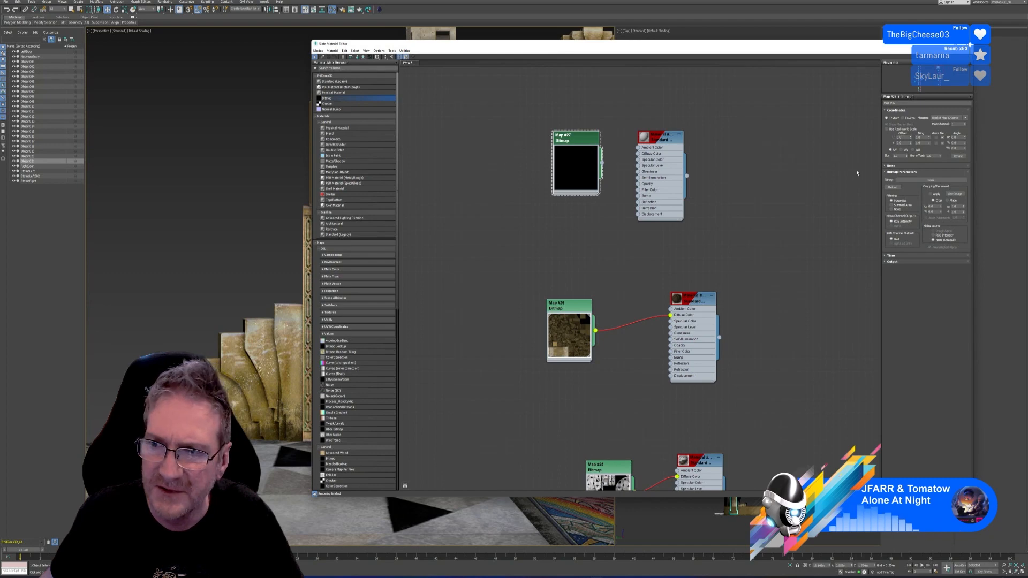
left_click(932, 180)
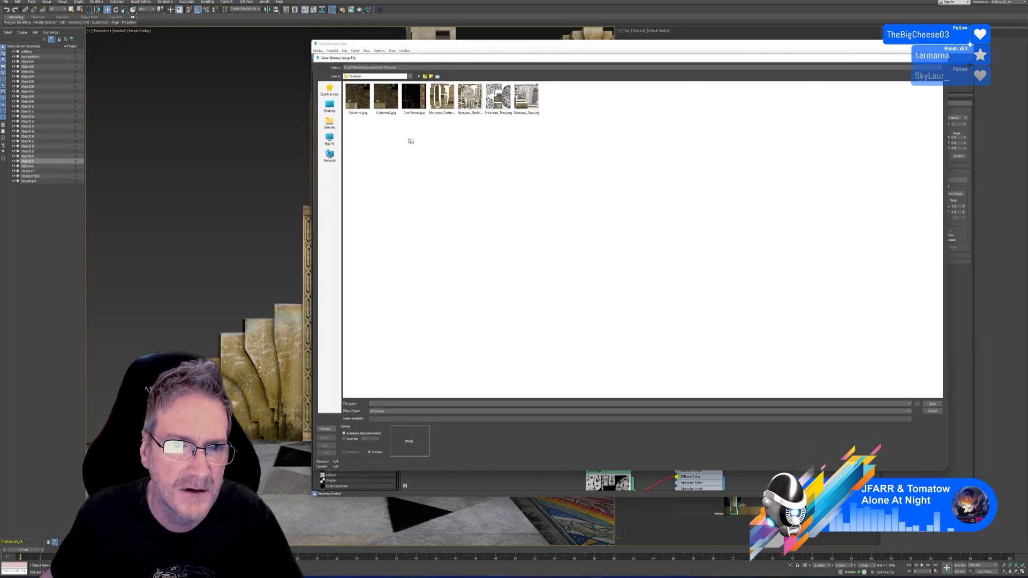
left_click(392, 106)
key("Return")
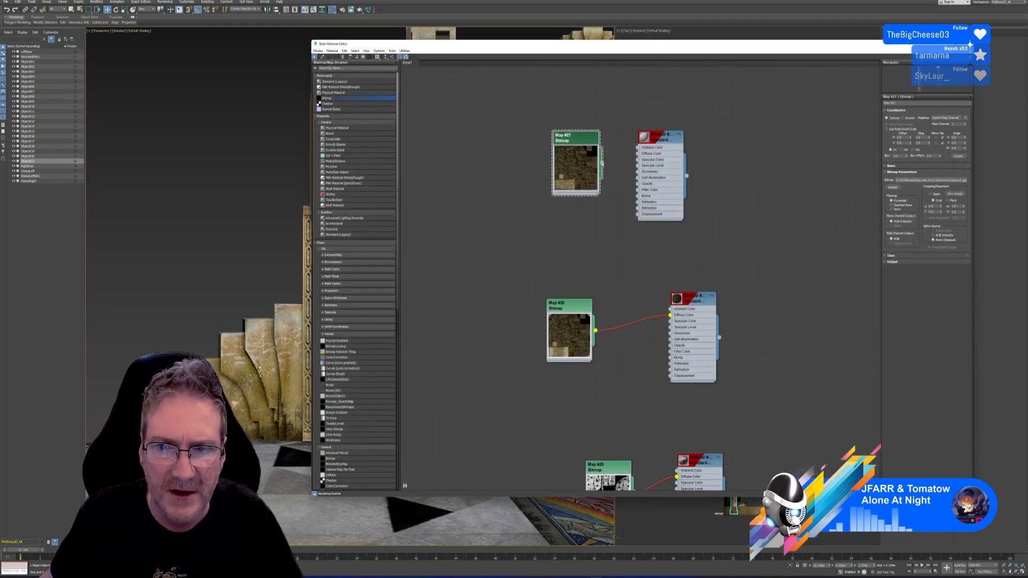
Wire the Columns2.jpg bitmap into the new material's Diffuse Color and inspect the columns up close
middle_click_drag(284, 217, 191, 209)
scroll(239, 229, "down", 3)
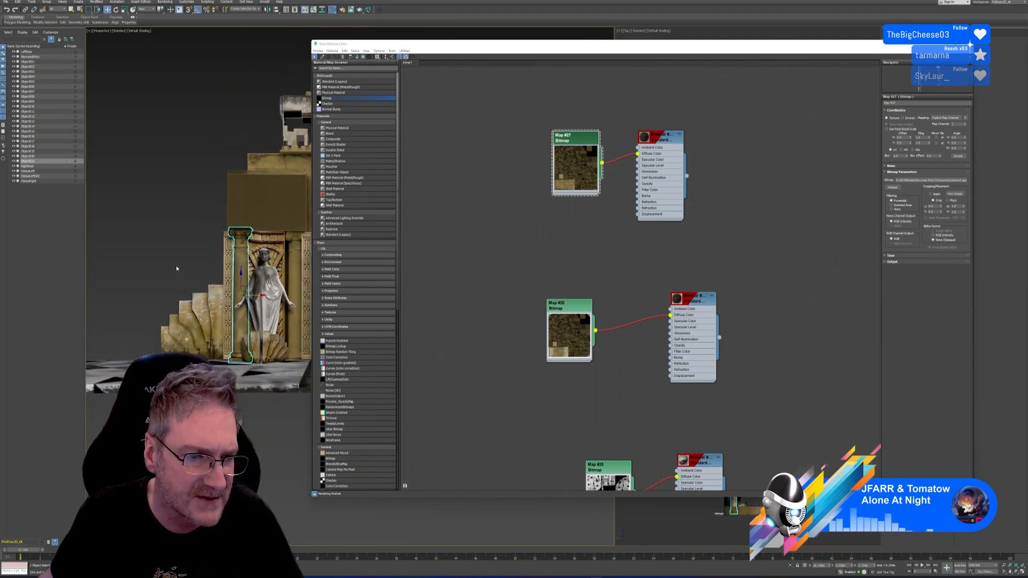
middle_click_drag(176, 269, 220, 278, "alt")
scroll(190, 274, "up", 2)
scroll(190, 274, "up", 1)
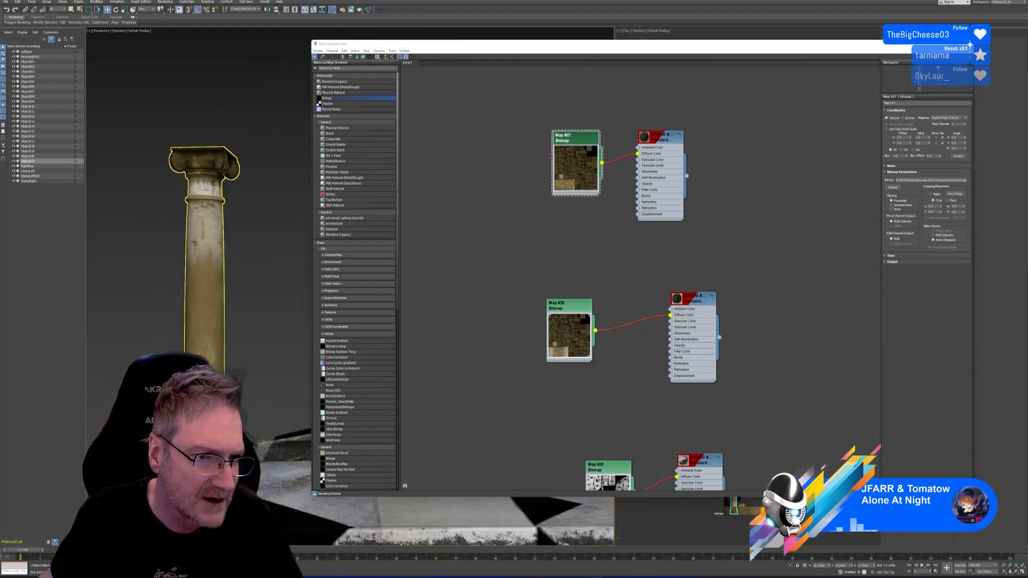
mouse_move(190, 274)
middle_mouse_down("alt")
mouse_move(220, 291)
mouse_move(225, 264)
mouse_move(199, 275)
middle_mouse_up("alt")
scroll(256, 270, "up", 1)
scroll(256, 270, "up", 1)
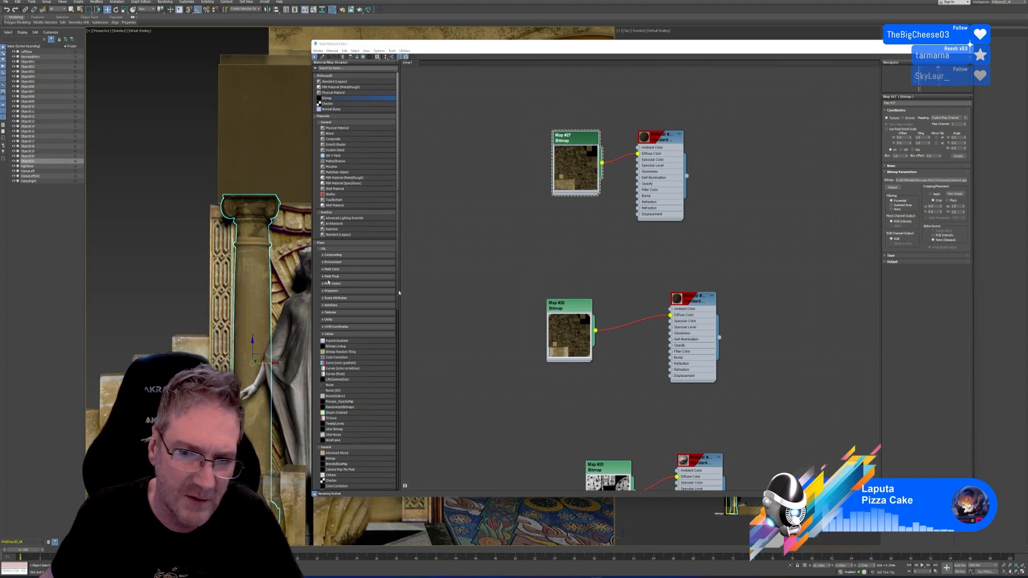
Try the Columns.jpg material on the copied column, replace it with the Columns2.jpg material, and close the material editor
right_click(693, 299)
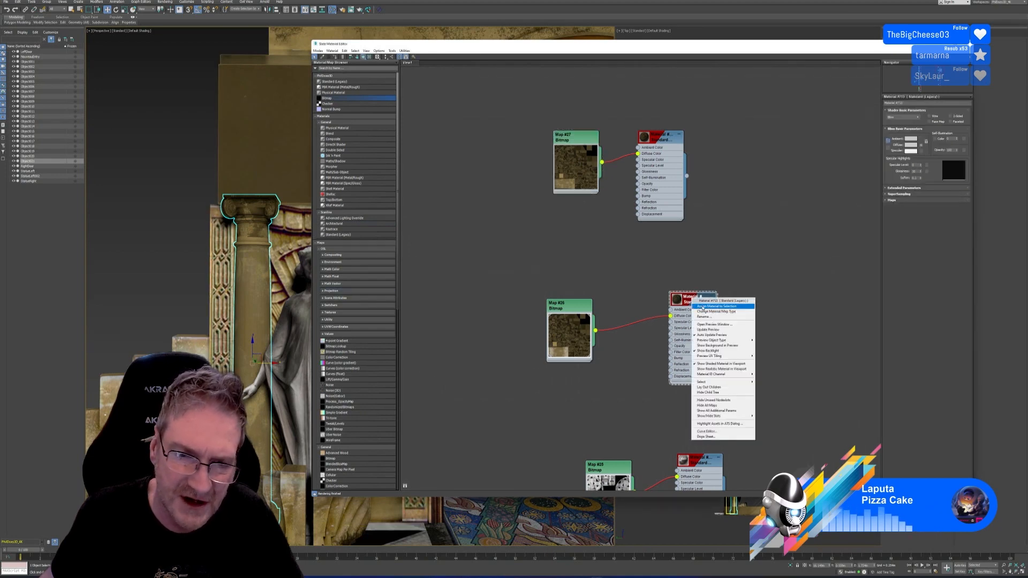
left_click(703, 307)
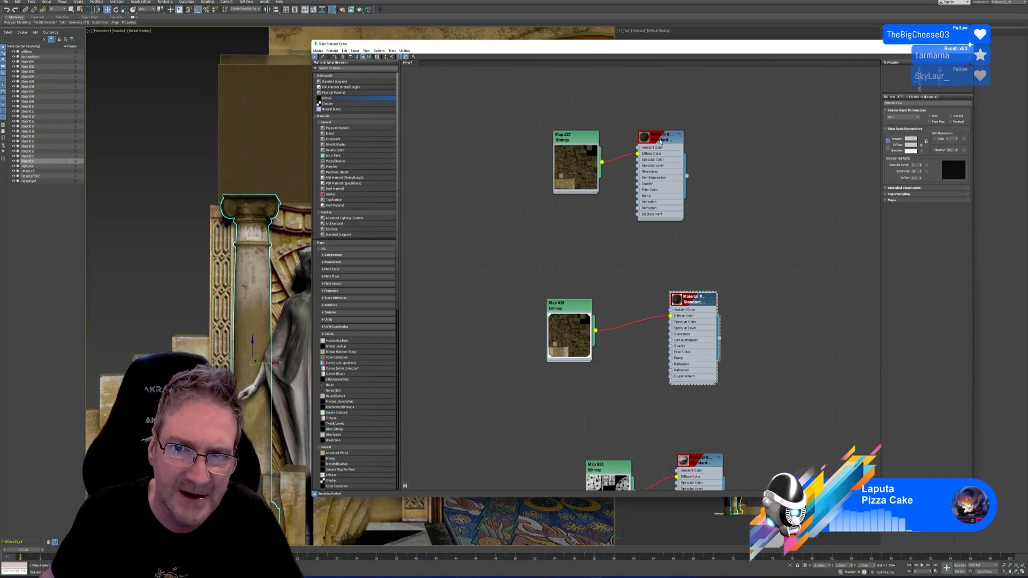
right_click(665, 141)
left_click(685, 148)
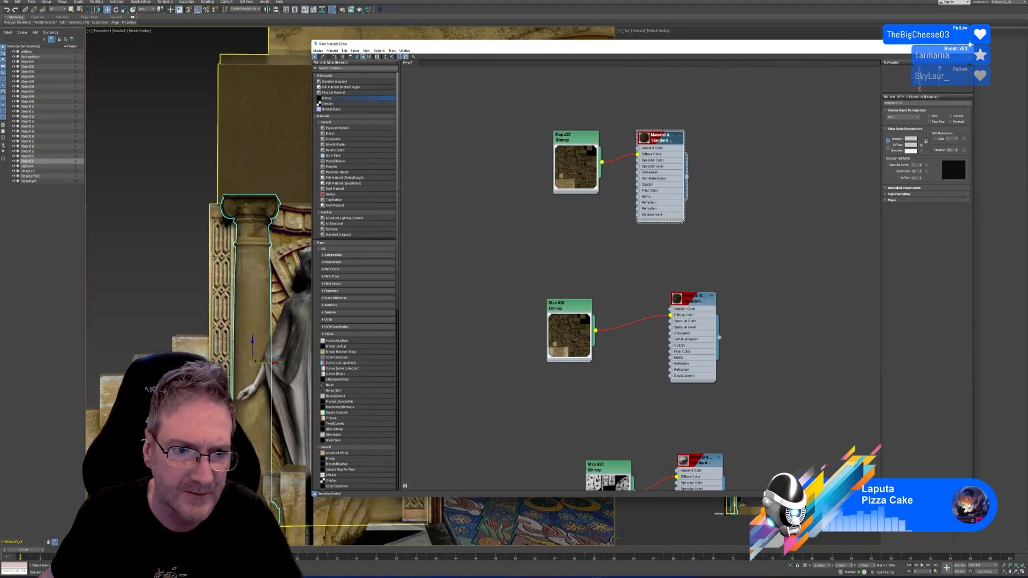
scroll(278, 270, "down", 3)
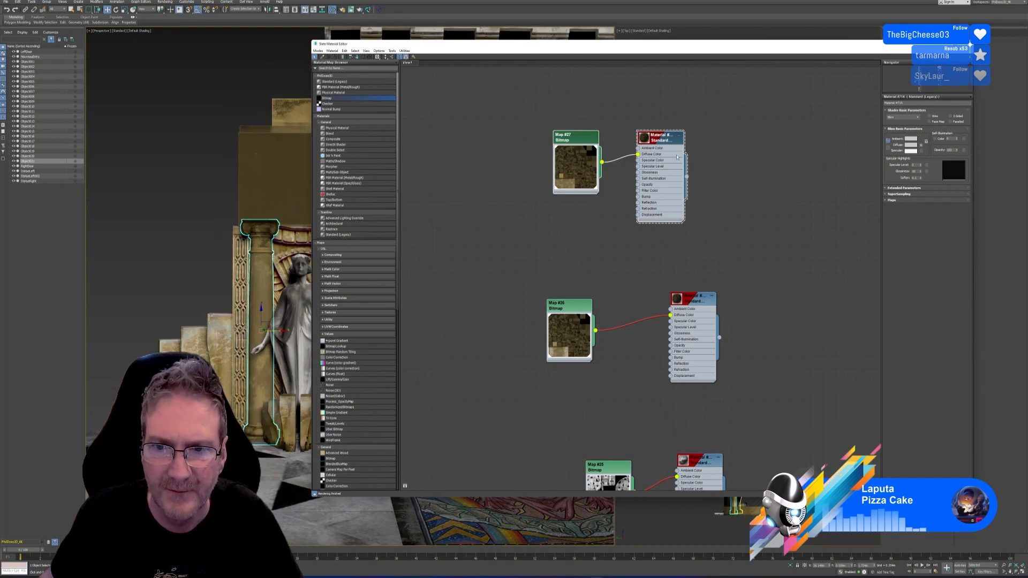
left_click_drag(568, 138, 600, 179)
key("m")
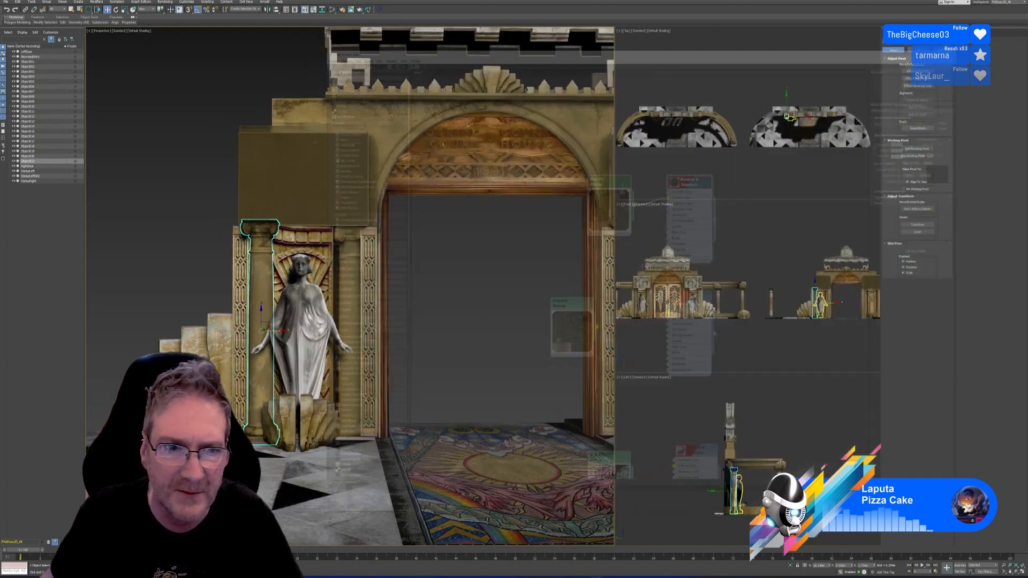
Compare the original gateway with the lower-polygon copy and examine the facade above the original doorway
scroll(407, 365, "down", 5)
scroll(361, 436, "down", 5)
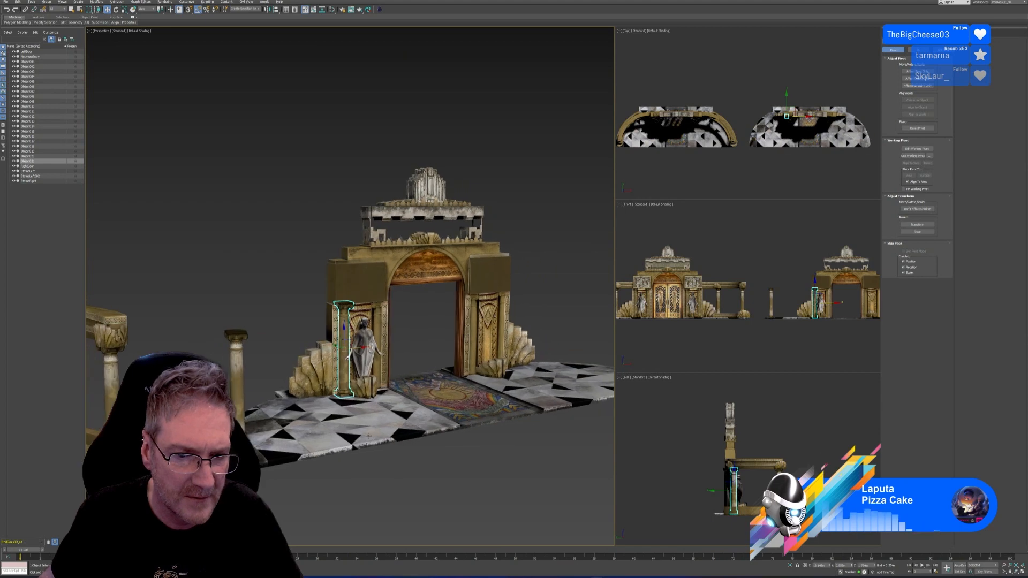
middle_click_drag(326, 471, 498, 395)
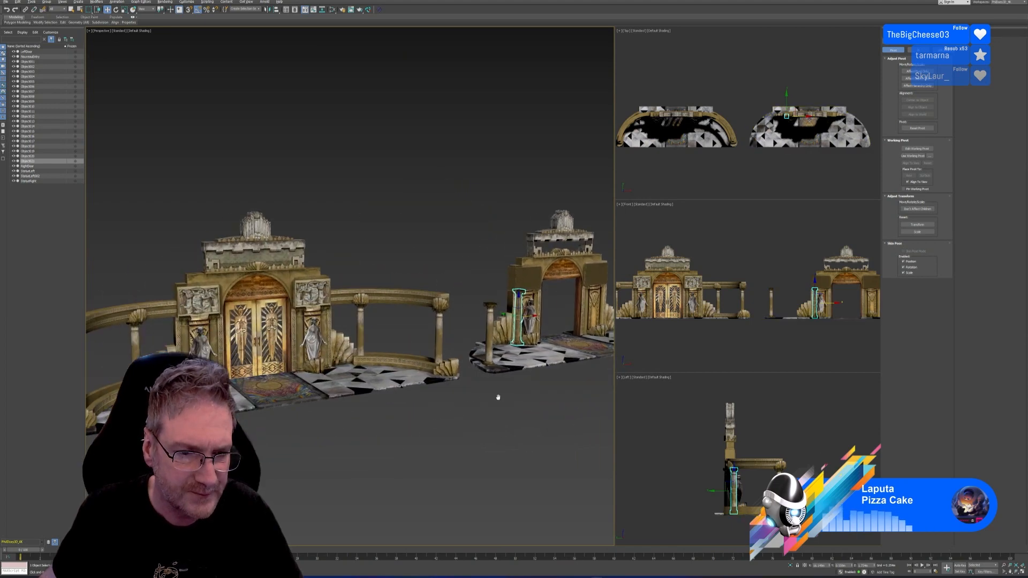
middle_click_drag(255, 445, 313, 388, "alt")
left_click(431, 405)
mouse_move(458, 383)
middle_mouse_down()
mouse_move(420, 381)
mouse_move(443, 372)
middle_mouse_up()
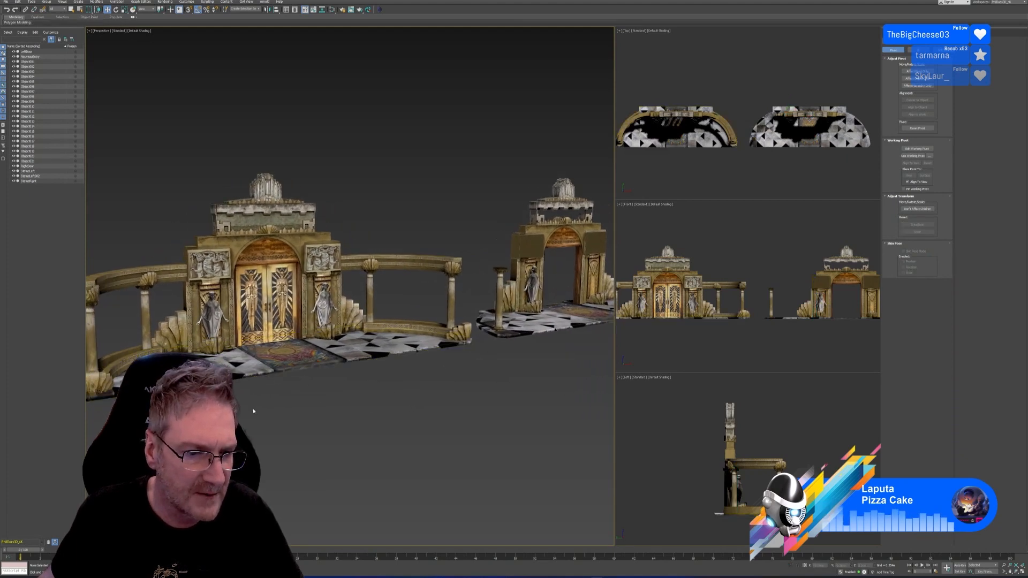
middle_click_drag(248, 410, 259, 414)
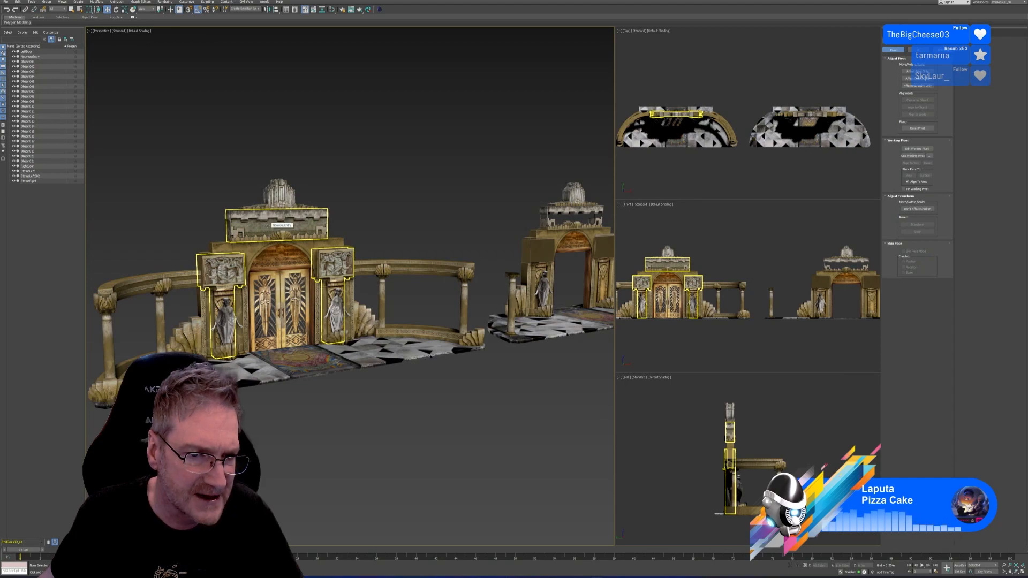
scroll(270, 225, "up", 5)
scroll(271, 225, "up", 4)
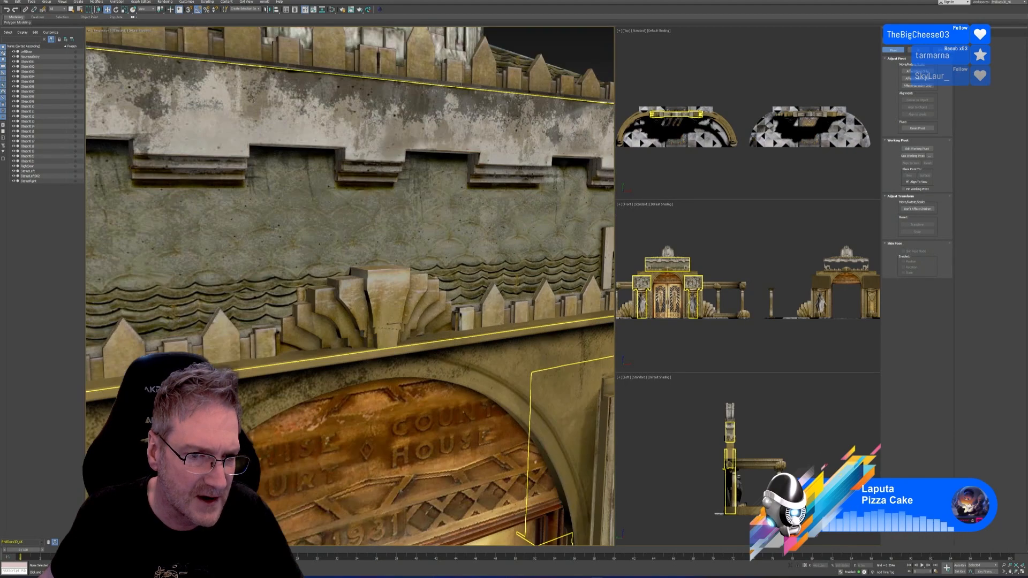
Clear the selection, frame both gateway models in the perspective, top and front views, and save the scene
scroll(274, 229, "down", 4)
scroll(275, 232, "down", 10)
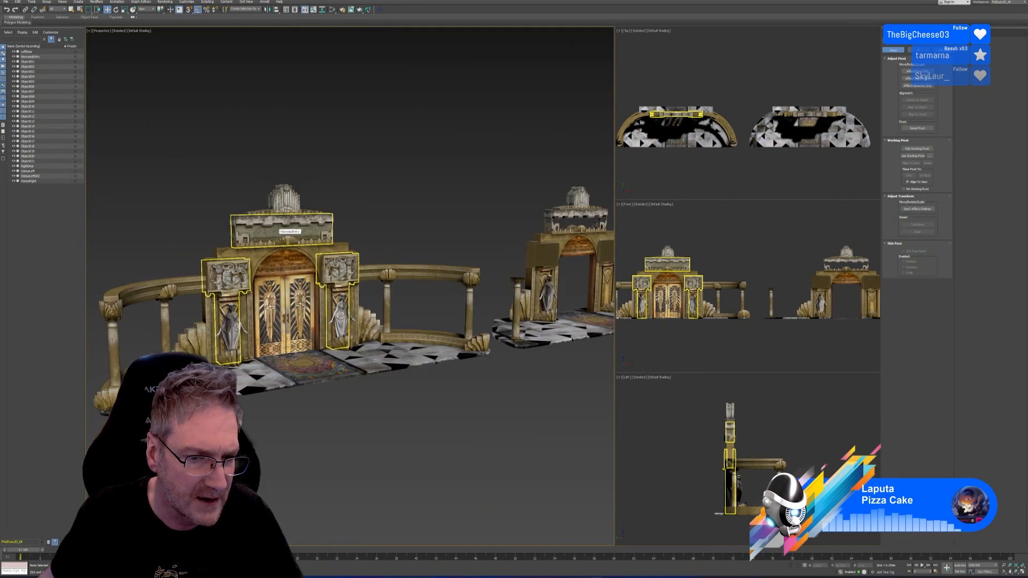
left_click(299, 311)
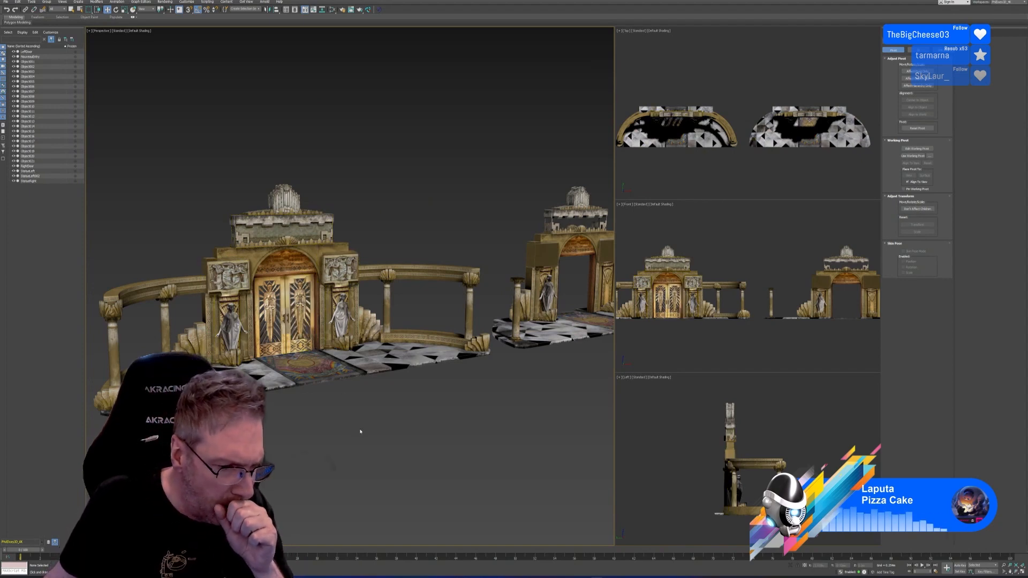
middle_click_drag(498, 429, 431, 422)
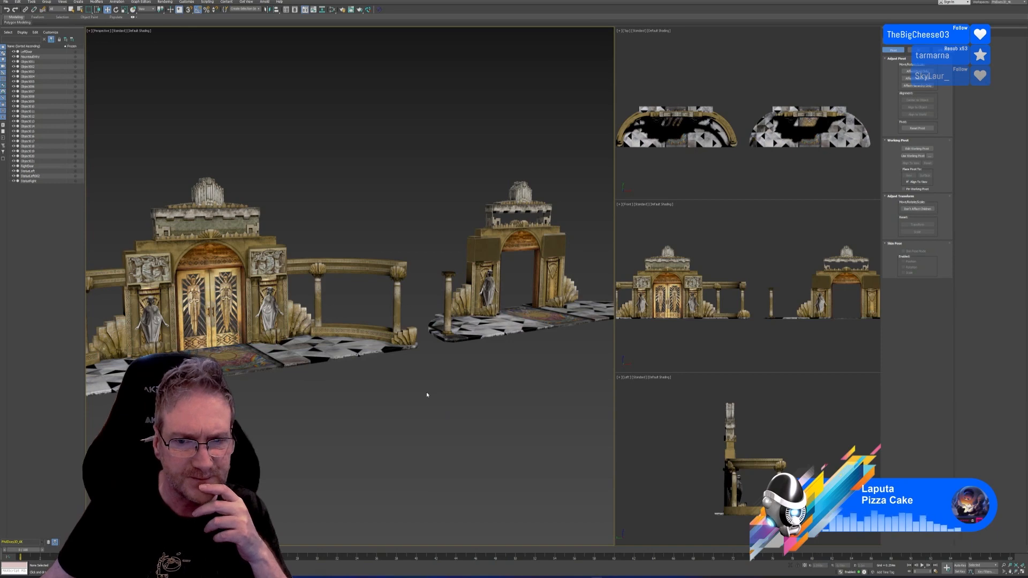
scroll(427, 395, "down", 3)
middle_click_drag(721, 167, 732, 149)
scroll(730, 268, "down", 1)
middle_click_drag(734, 258, 740, 274)
scroll(743, 266, "down", 1)
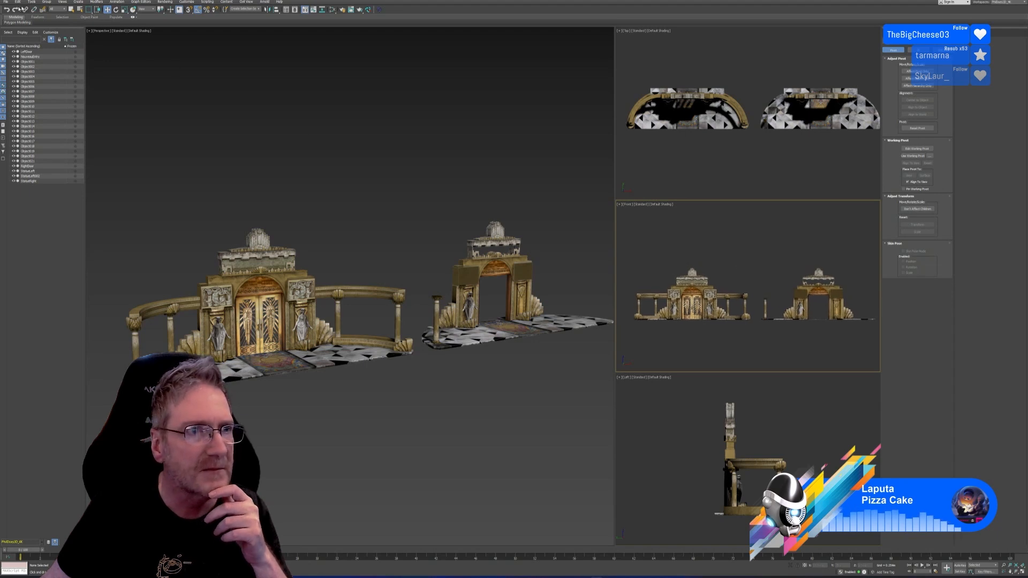
left_click(6, 2)
left_click(18, 42)
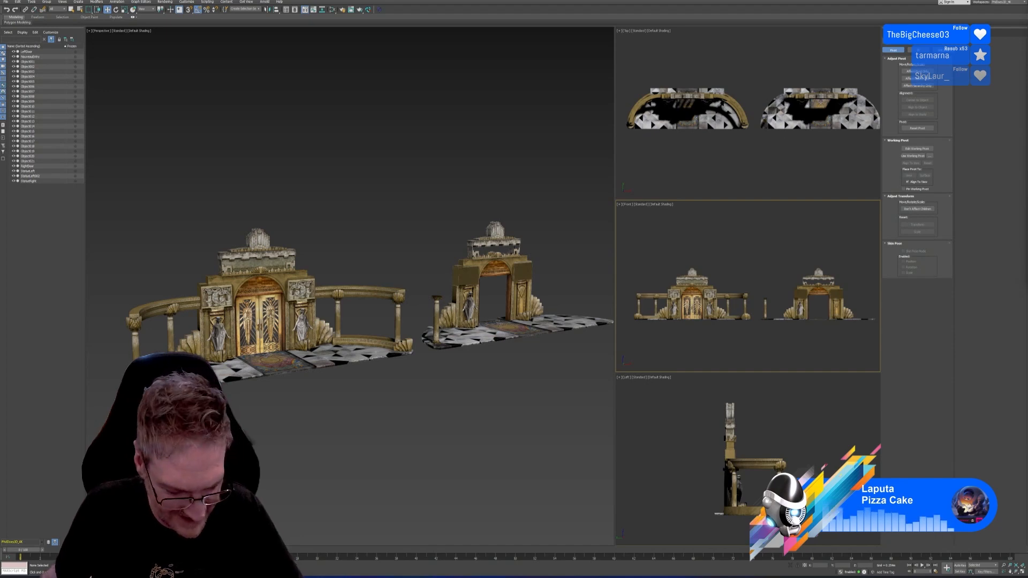
left_click(536, 571)
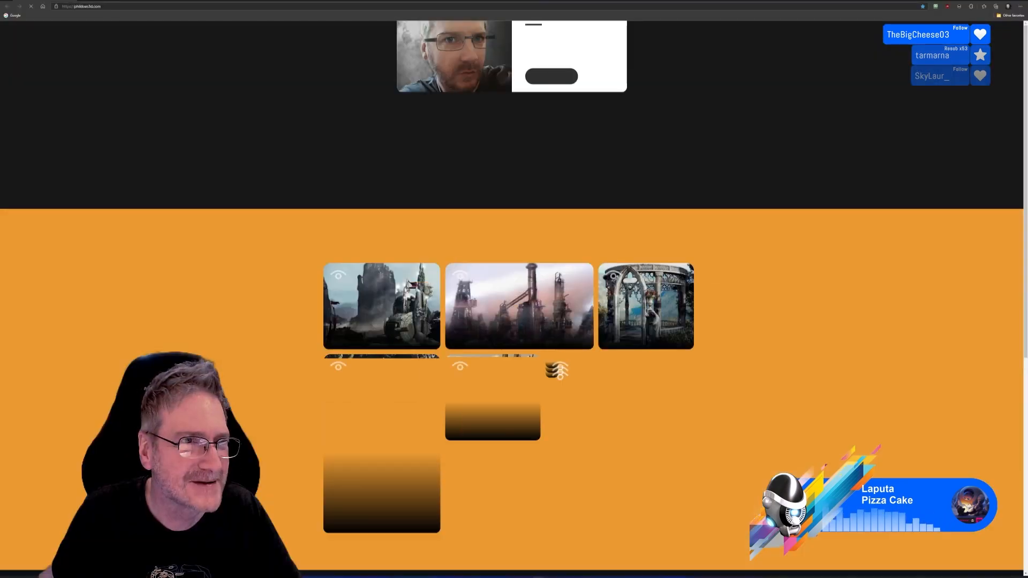
left_click(174, 6)
type("https://i.redd.it/hluwkndctsz71.jpg")
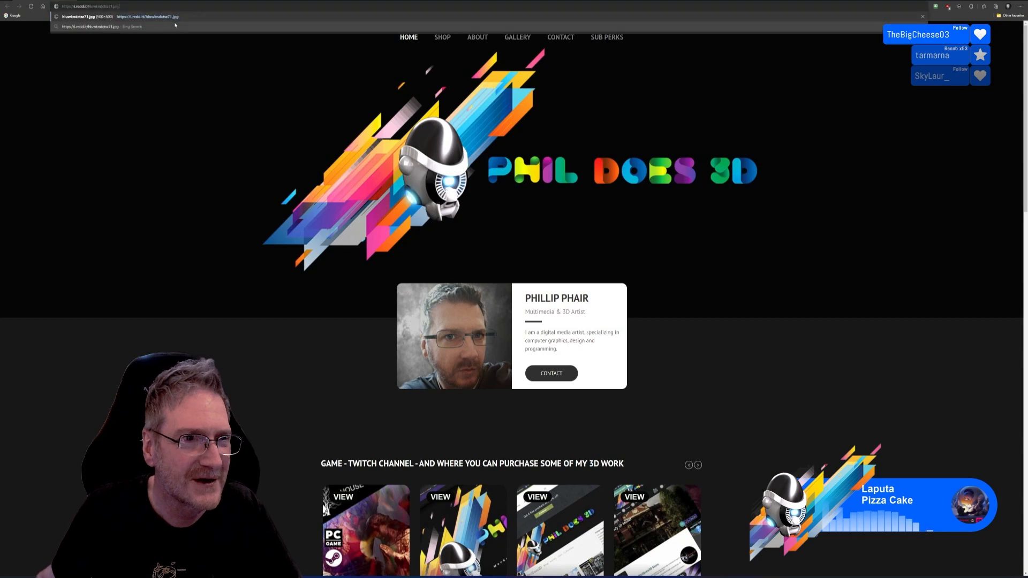
key("Return")
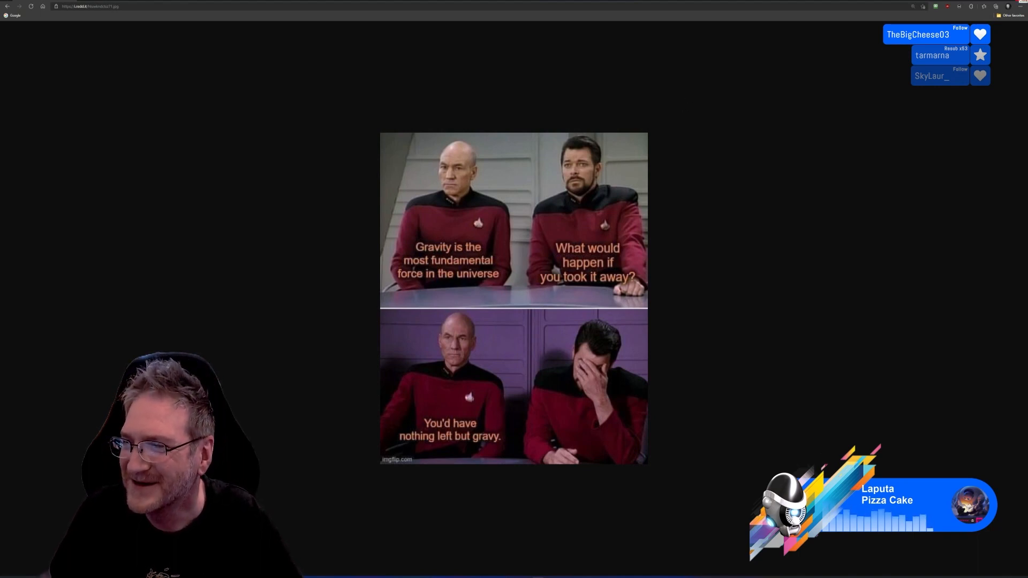
key("alt+Tab")
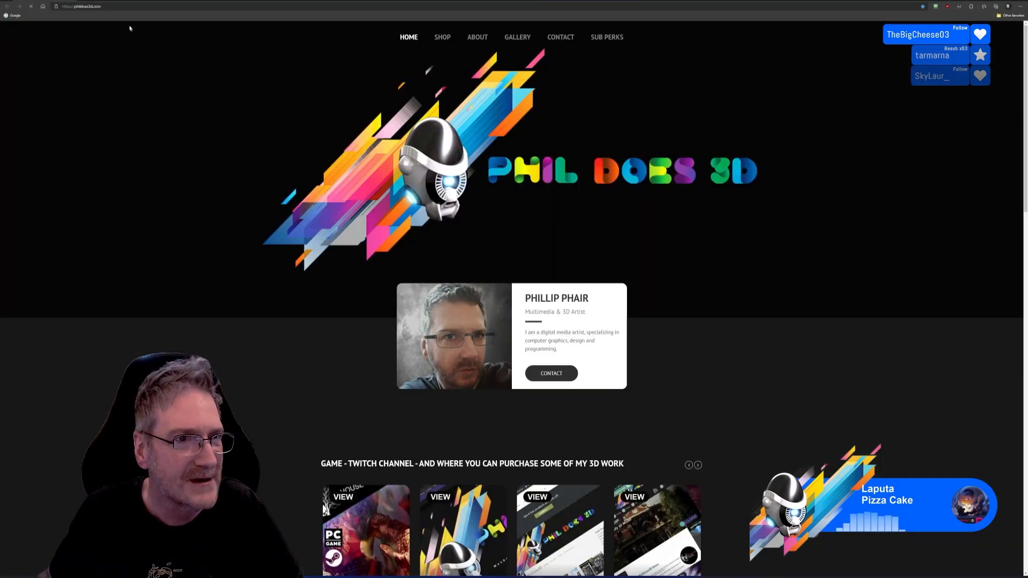
left_click(113, 6)
type("https://i.imgur.com/HU3eRXS.jpeg")
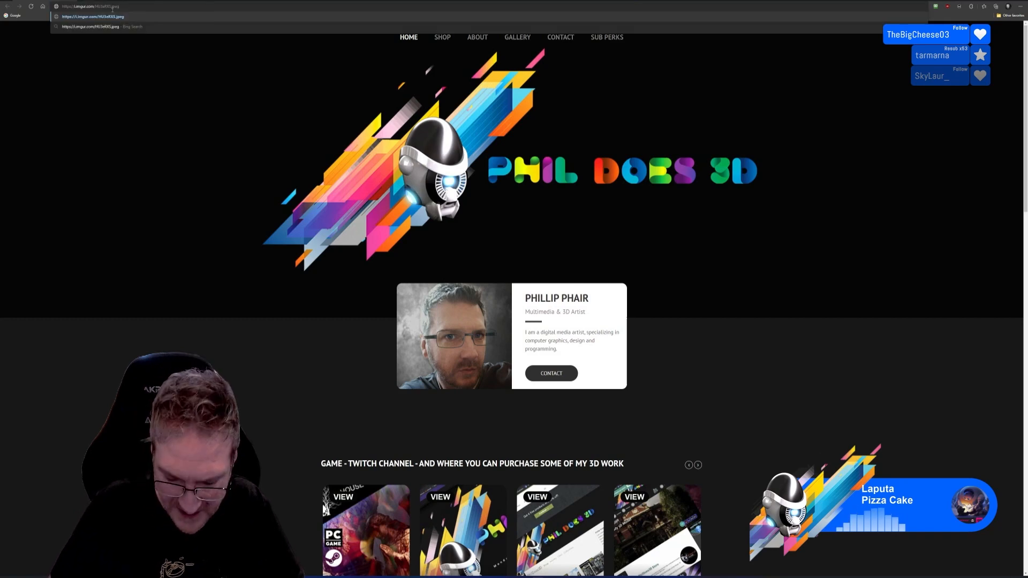
key("Return")
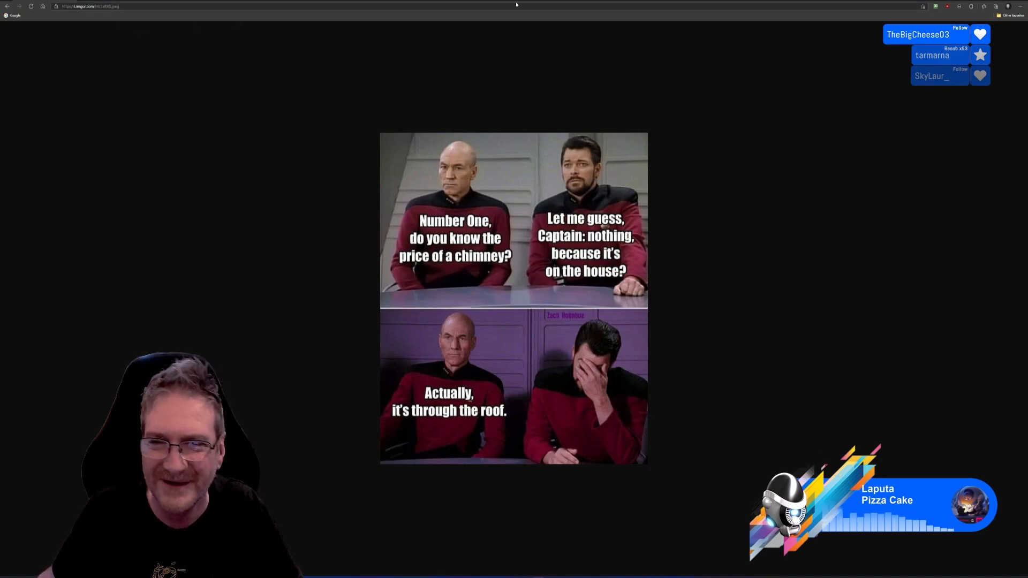
key("alt+Tab")
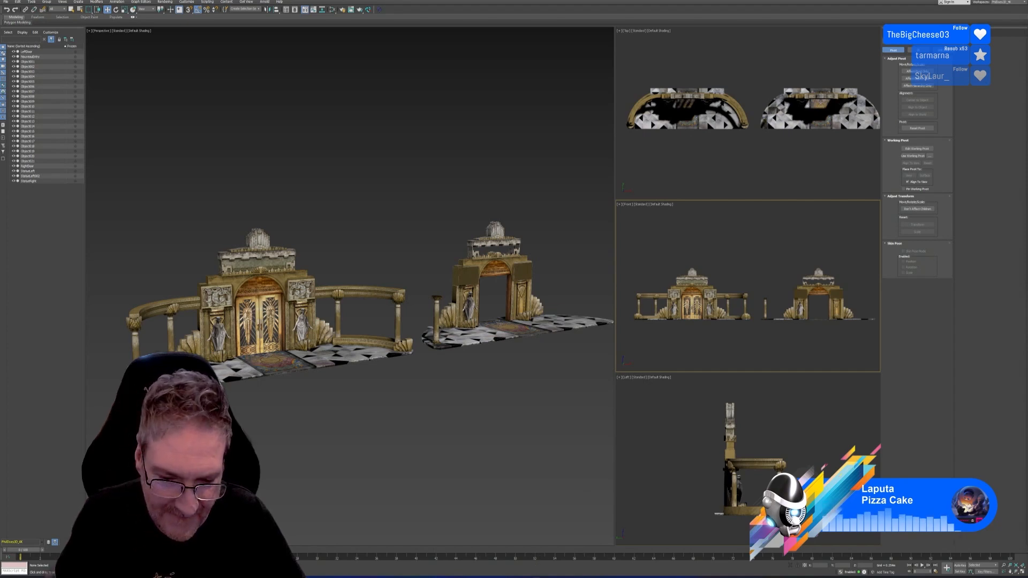
Switch back to the browser and try to open the copied Discord channel link, retrying it from the login page
key("alt+Tab")
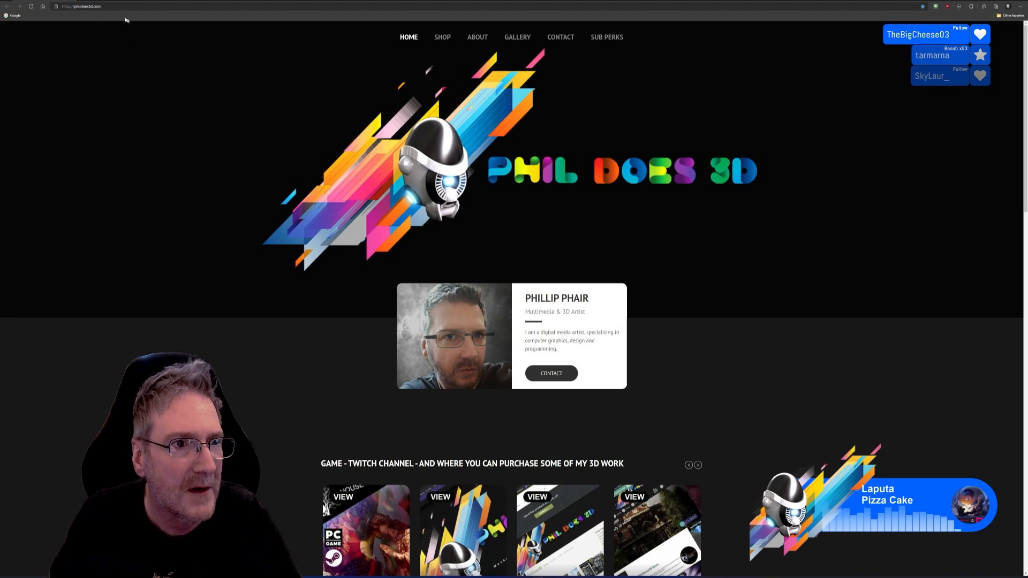
left_click(101, 7)
key("ctrl+v")
key("Return")
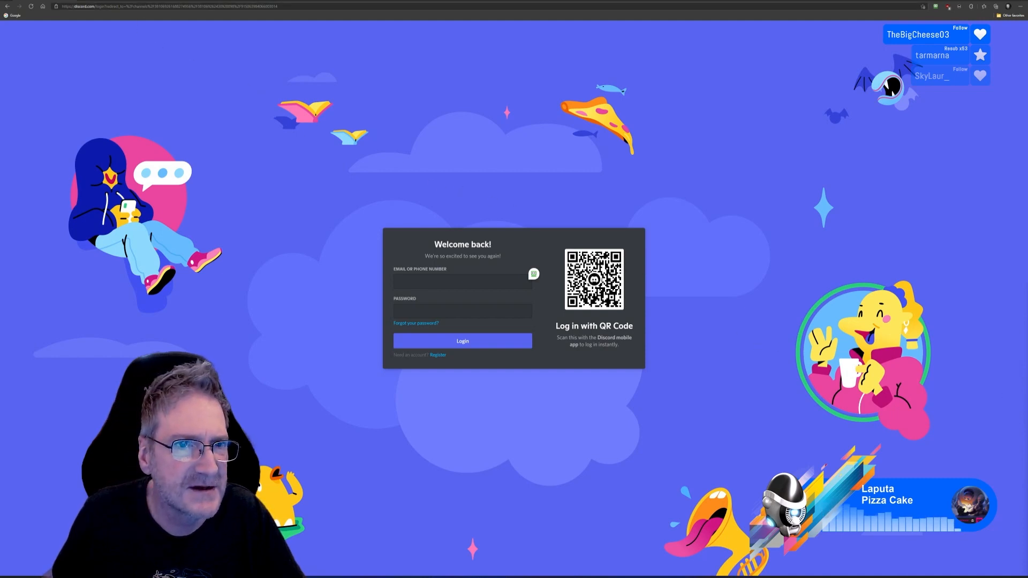
left_click(278, 5)
key("ctrl+a")
key("ctrl+v")
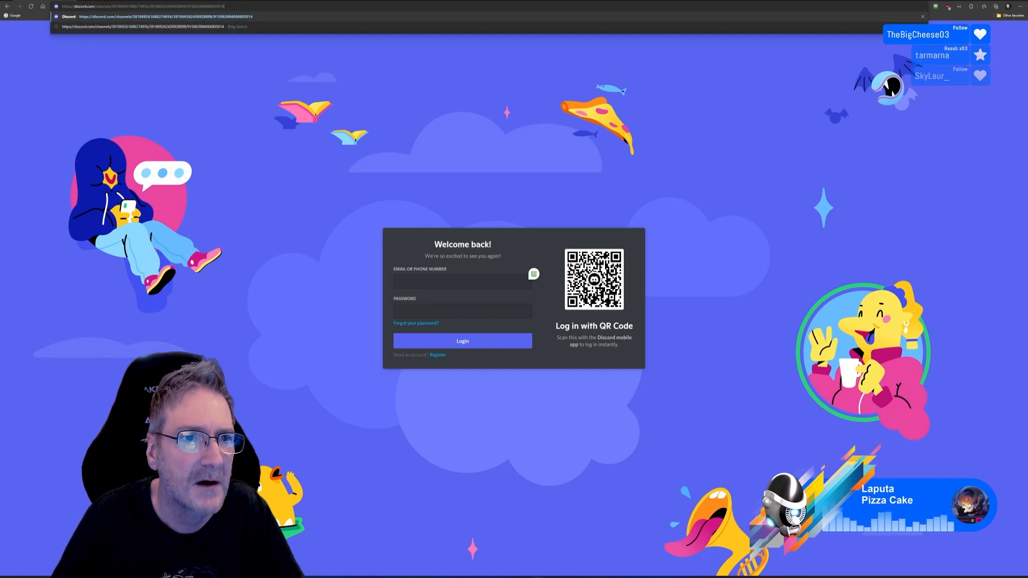
key("Return")
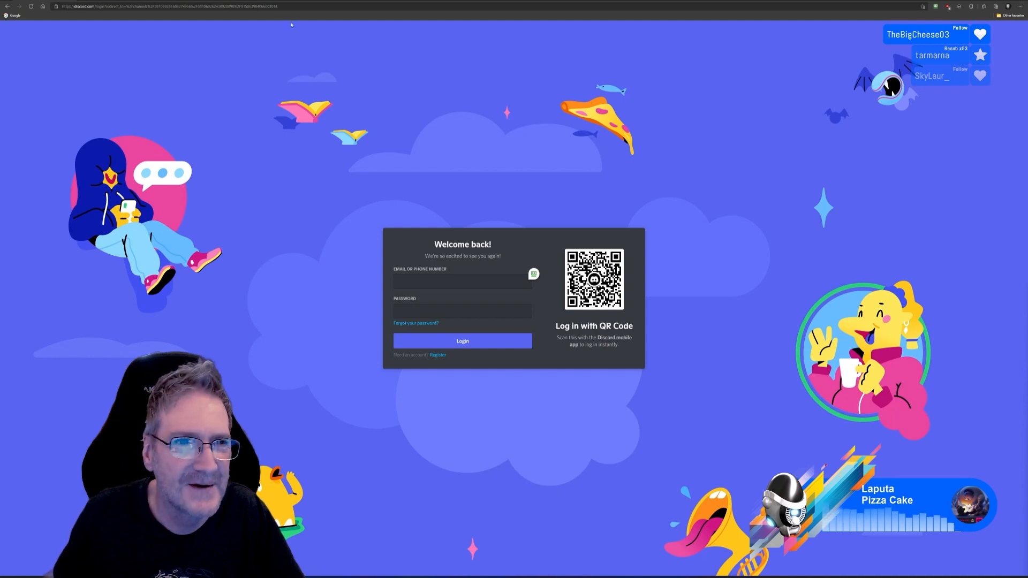
Open the copied cdn.discordapp.com image link and examine the screenshot of the tank model
key("ctrl+l")
key("ctrl+v")
key("Return")
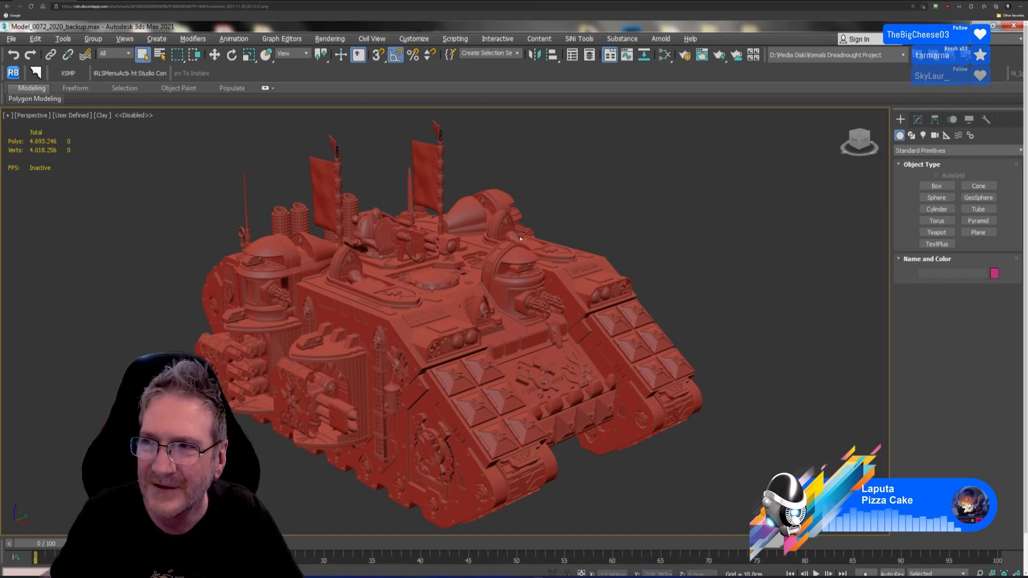
scroll(520, 239, "down", 3, "ctrl")
scroll(407, 355, "up", 5, "ctrl")
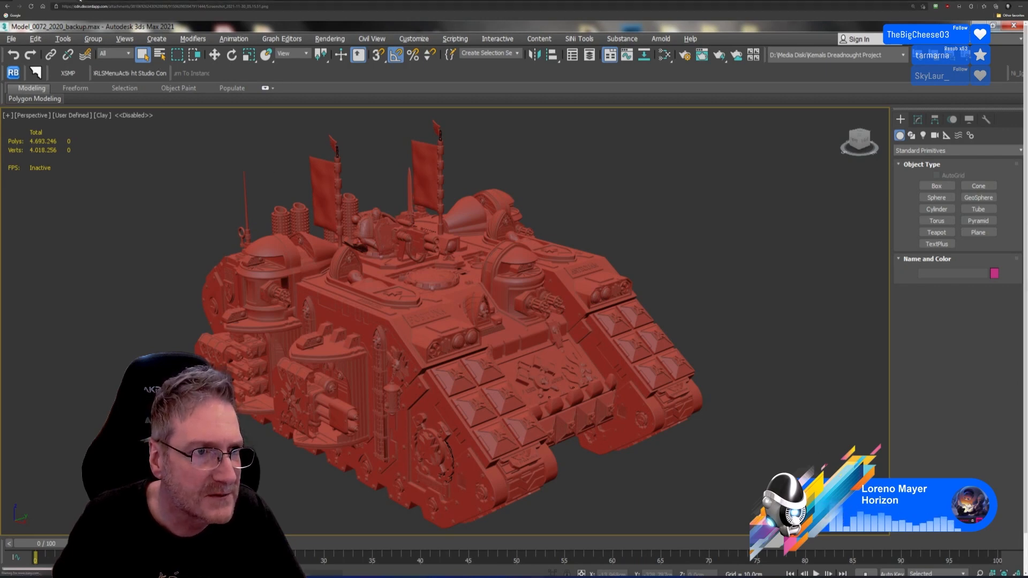
Open the second copied Discord image link in a new browser tab and compare the walker model with the tank screenshot
key("ctrl+t")
key("ctrl+v")
key("Return")
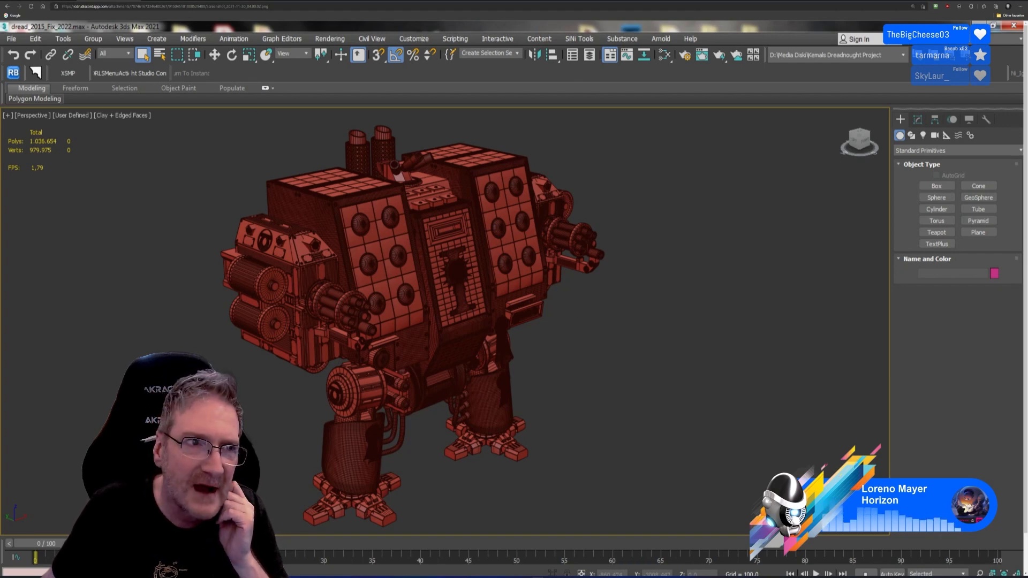
left_click(55, 2)
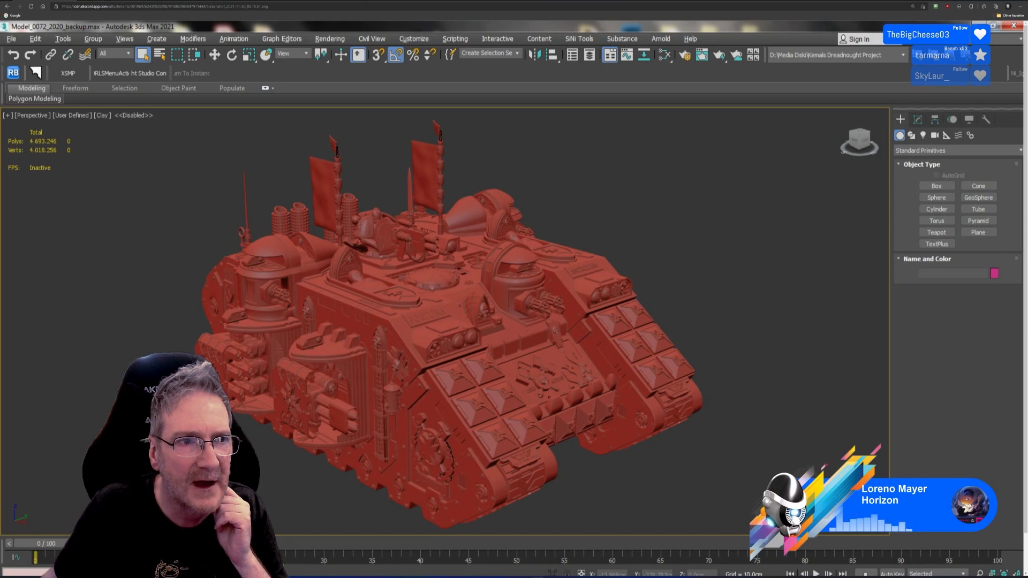
left_click(102, 2)
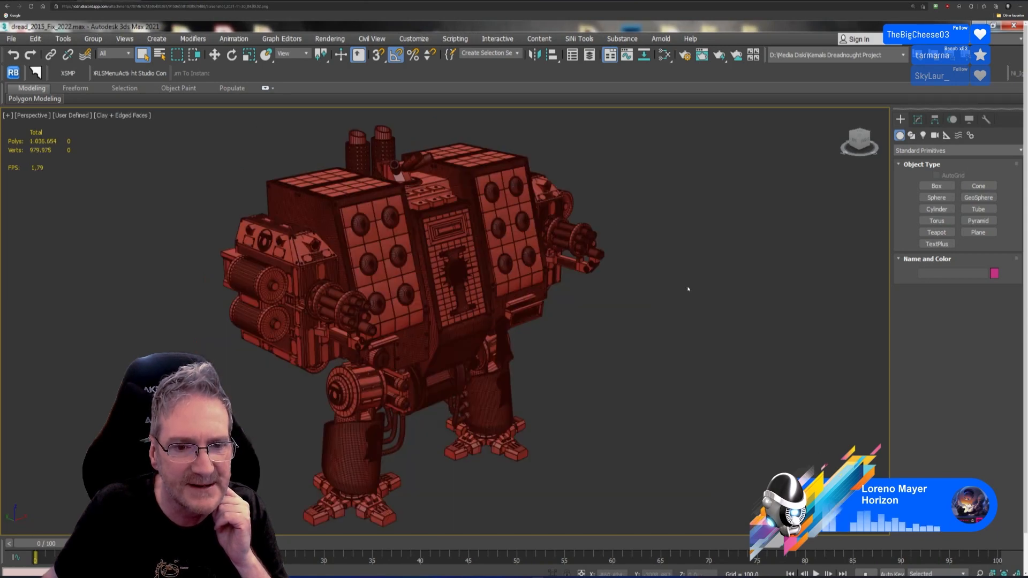